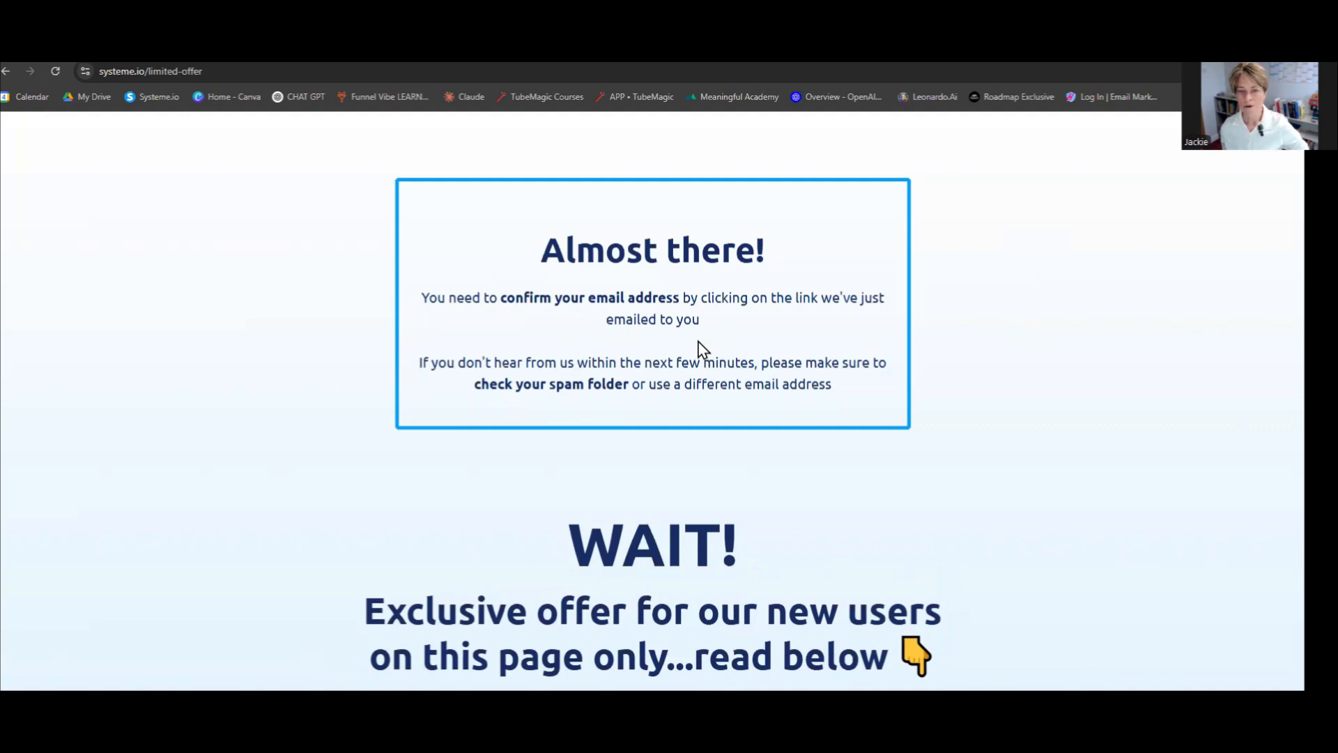
pyautogui.scroll(-8, 701, 349)
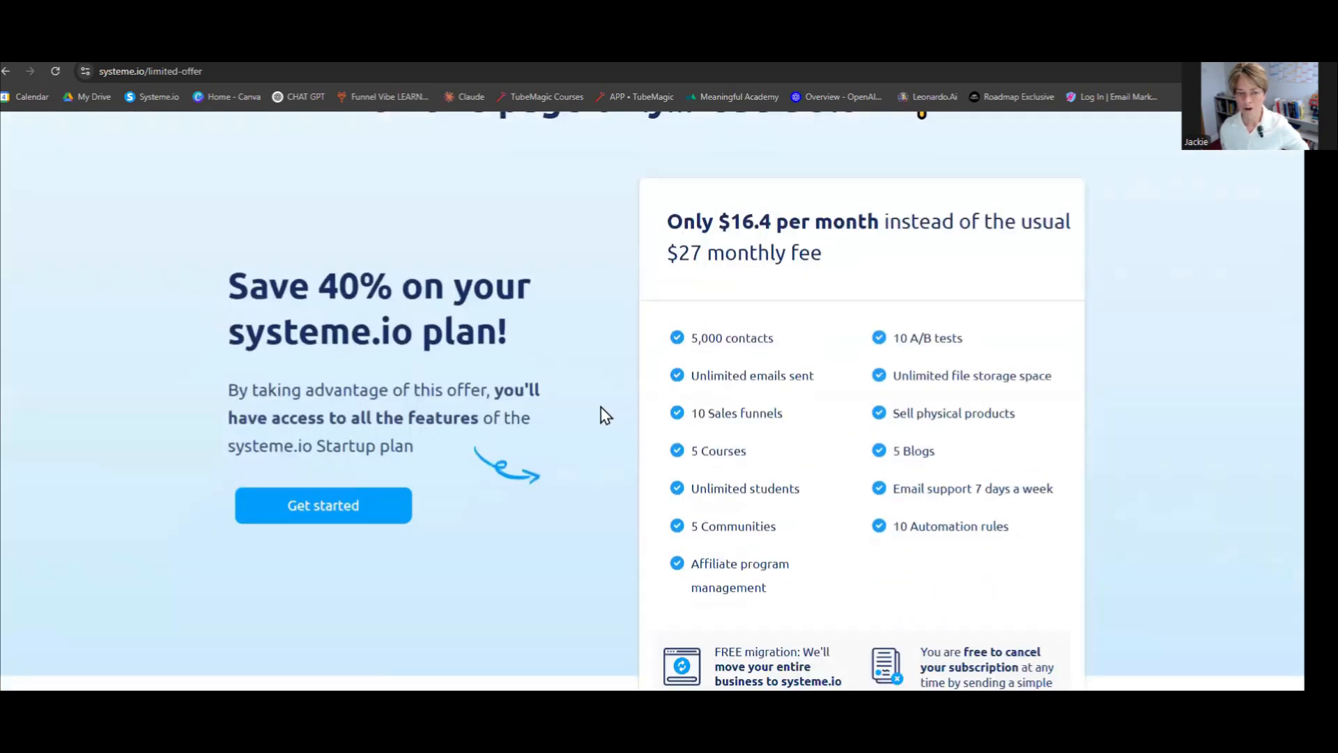
pyautogui.scroll(8, 601, 410)
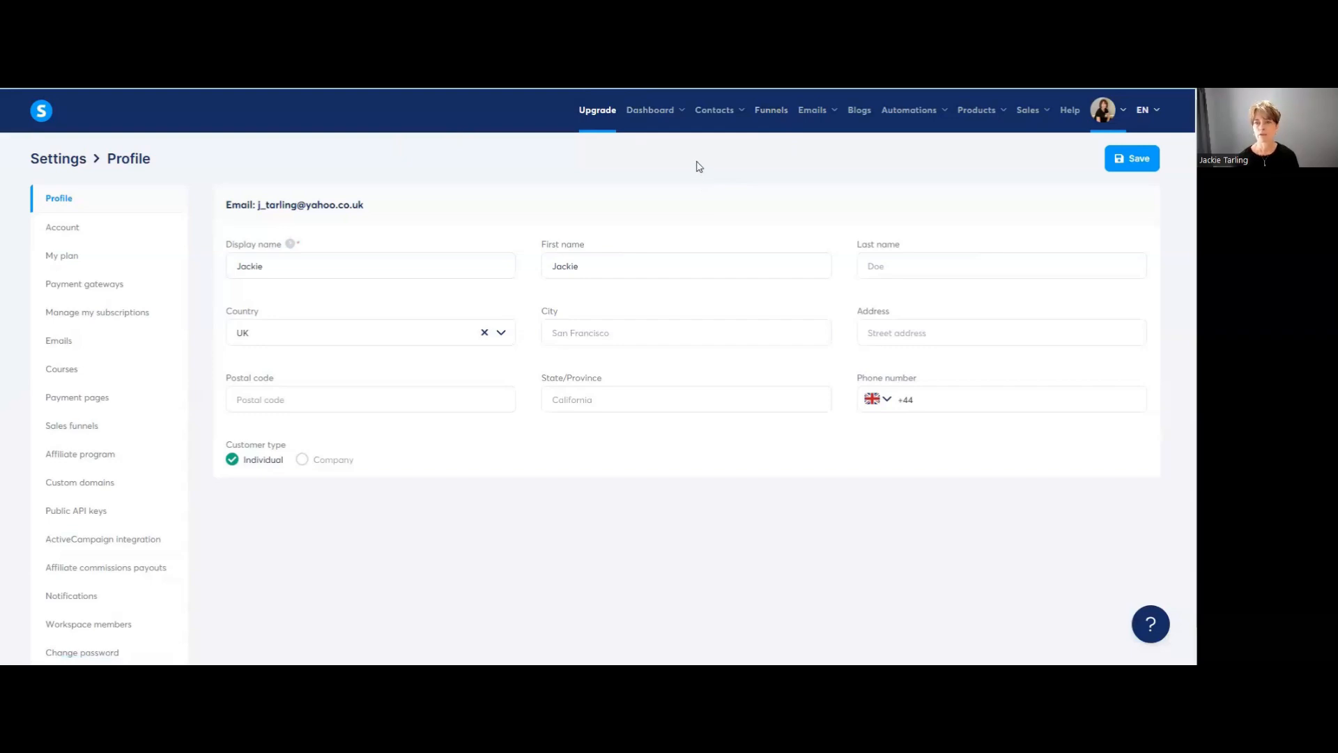
# Save the profile settings of the account
pyautogui.click(1103, 130)
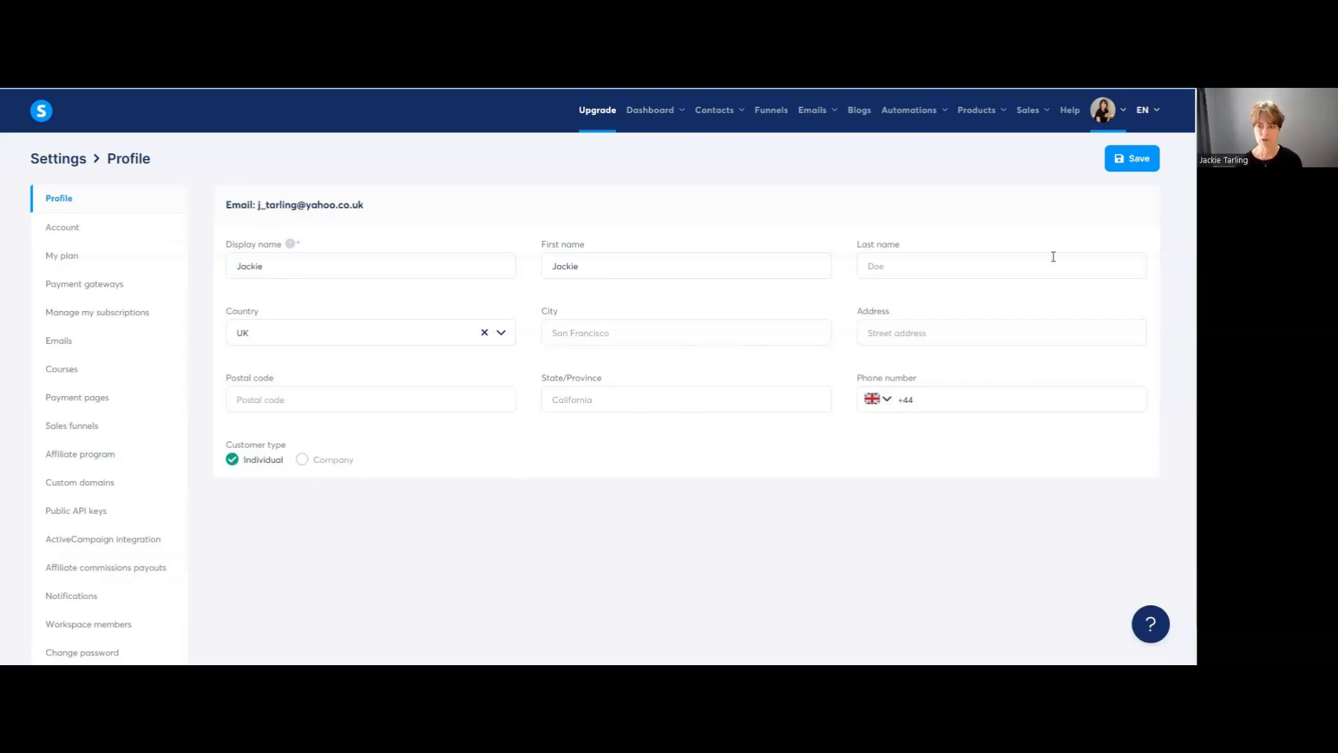
pyautogui.click(1137, 162)
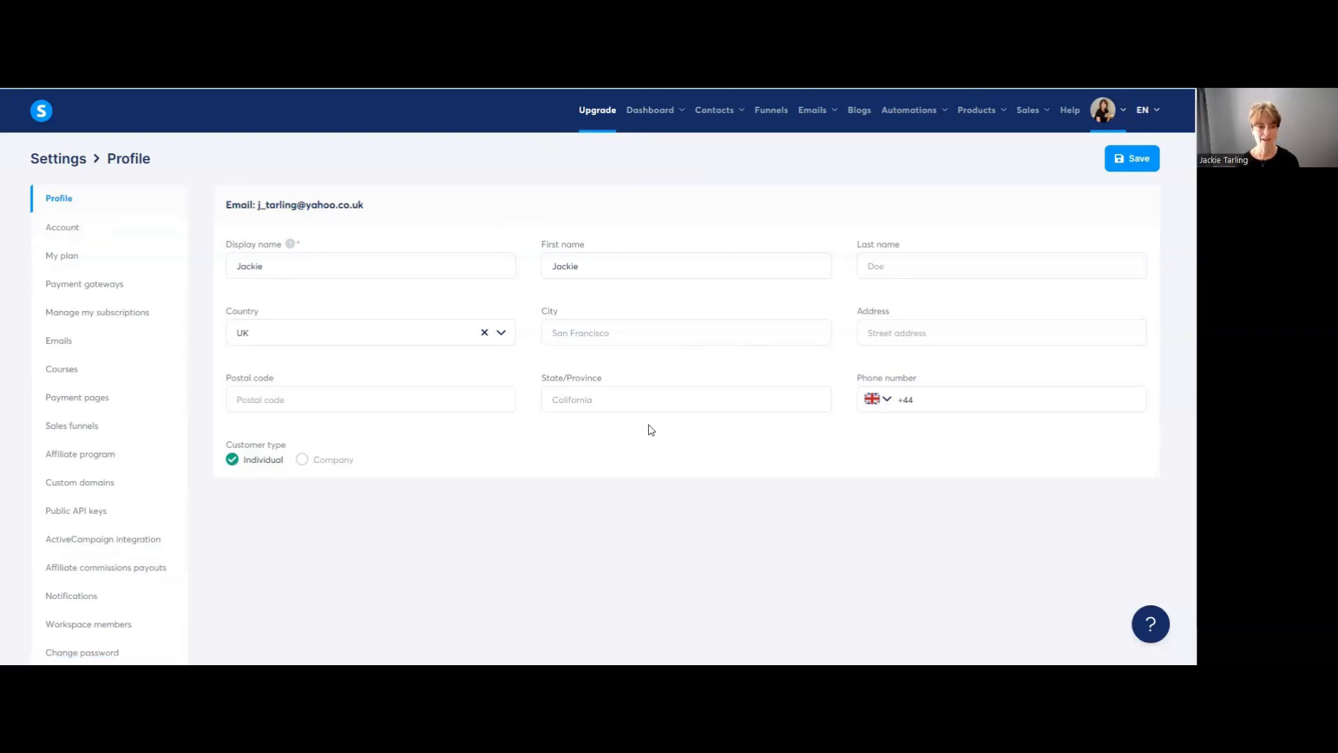
# Open the account settings and check which date and time formats are available
pyautogui.click(62, 230)
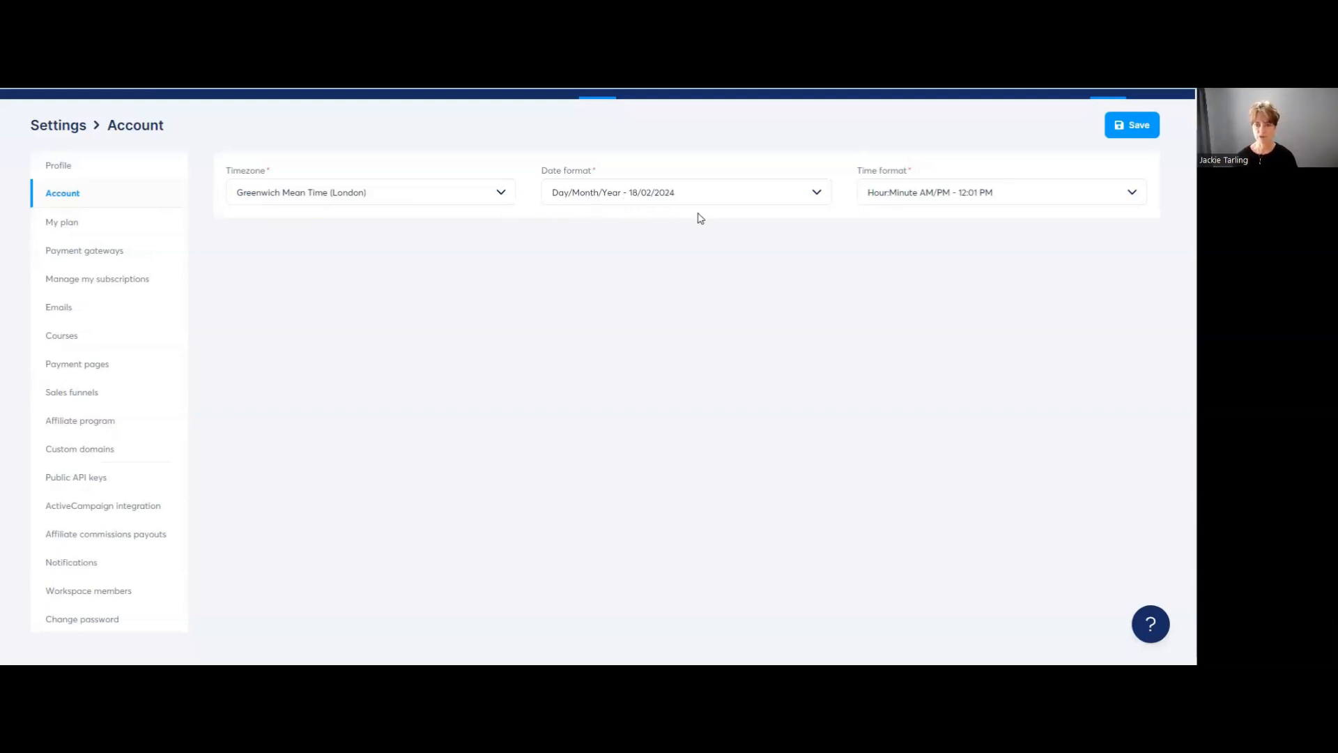
pyautogui.click(817, 194)
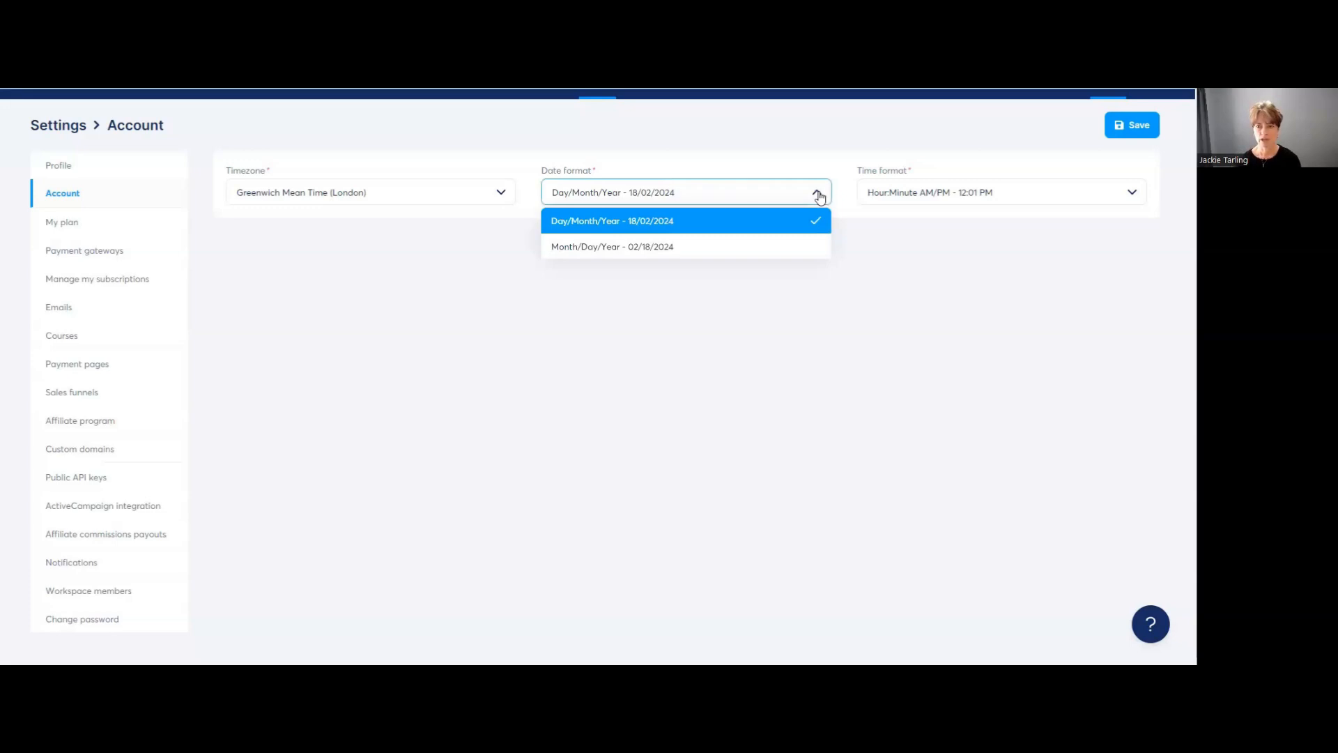
pyautogui.click(819, 195)
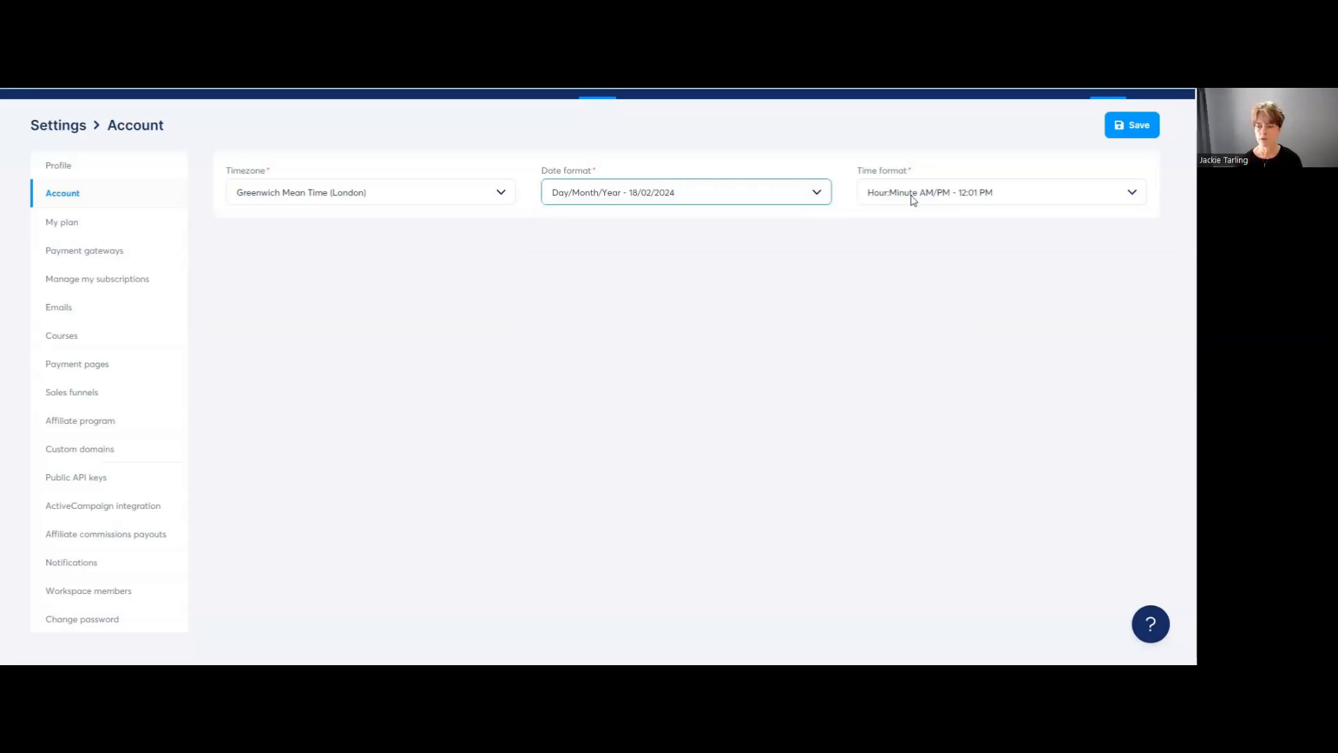
pyautogui.click(1131, 195)
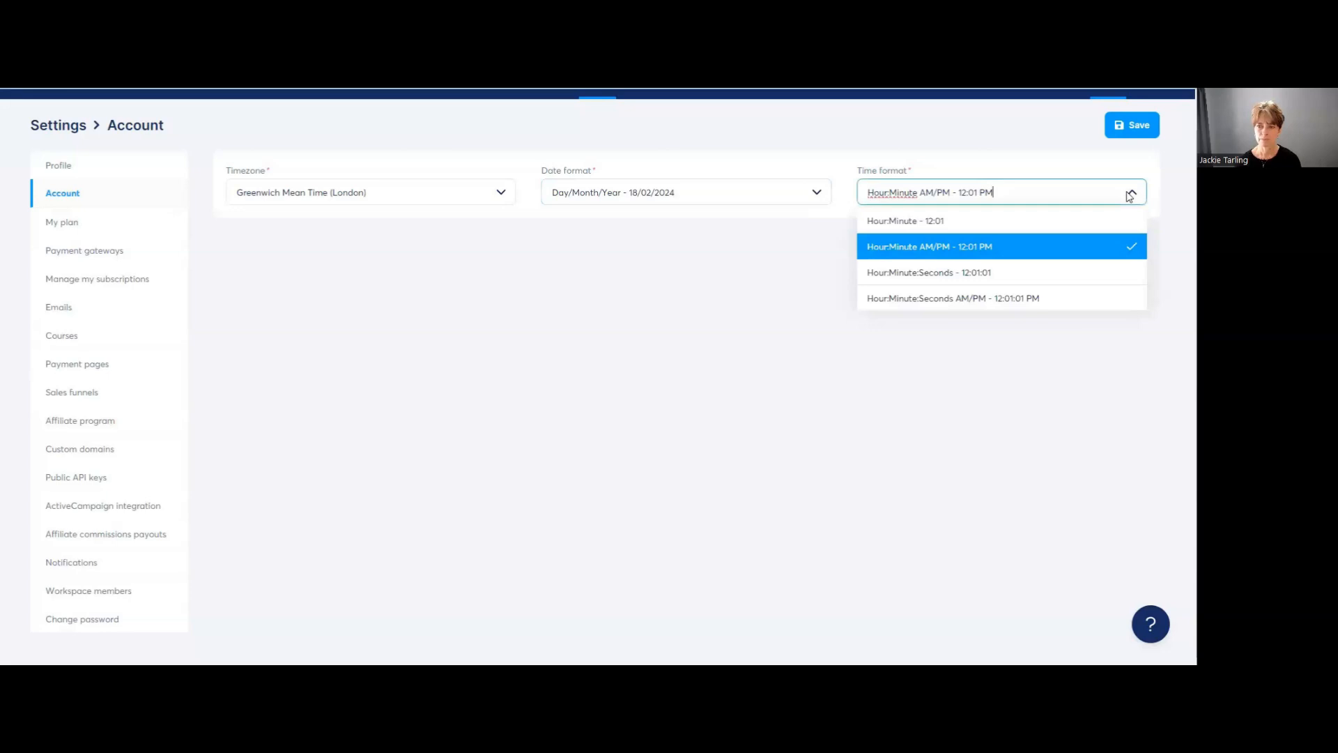
pyautogui.click(1129, 196)
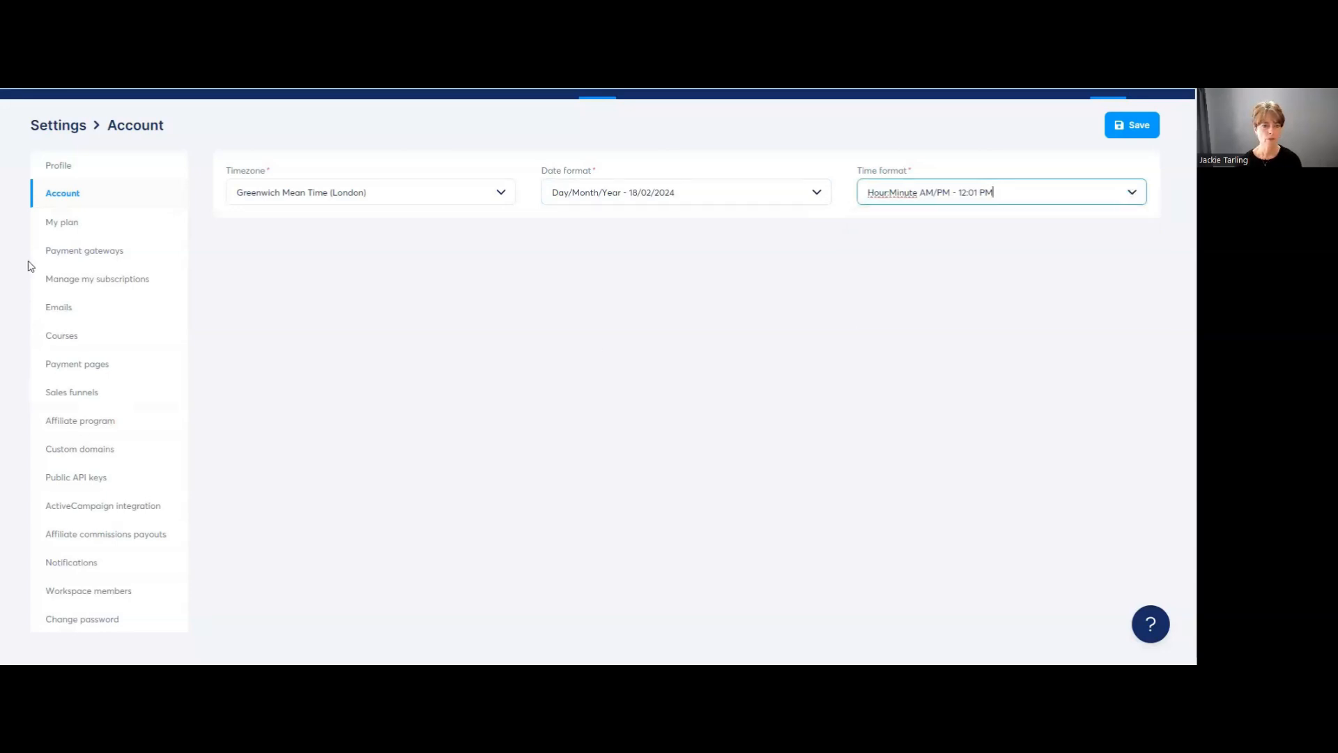
# Open the plan settings and compare the monthly and annual billing prices of the plans
pyautogui.click(68, 228)
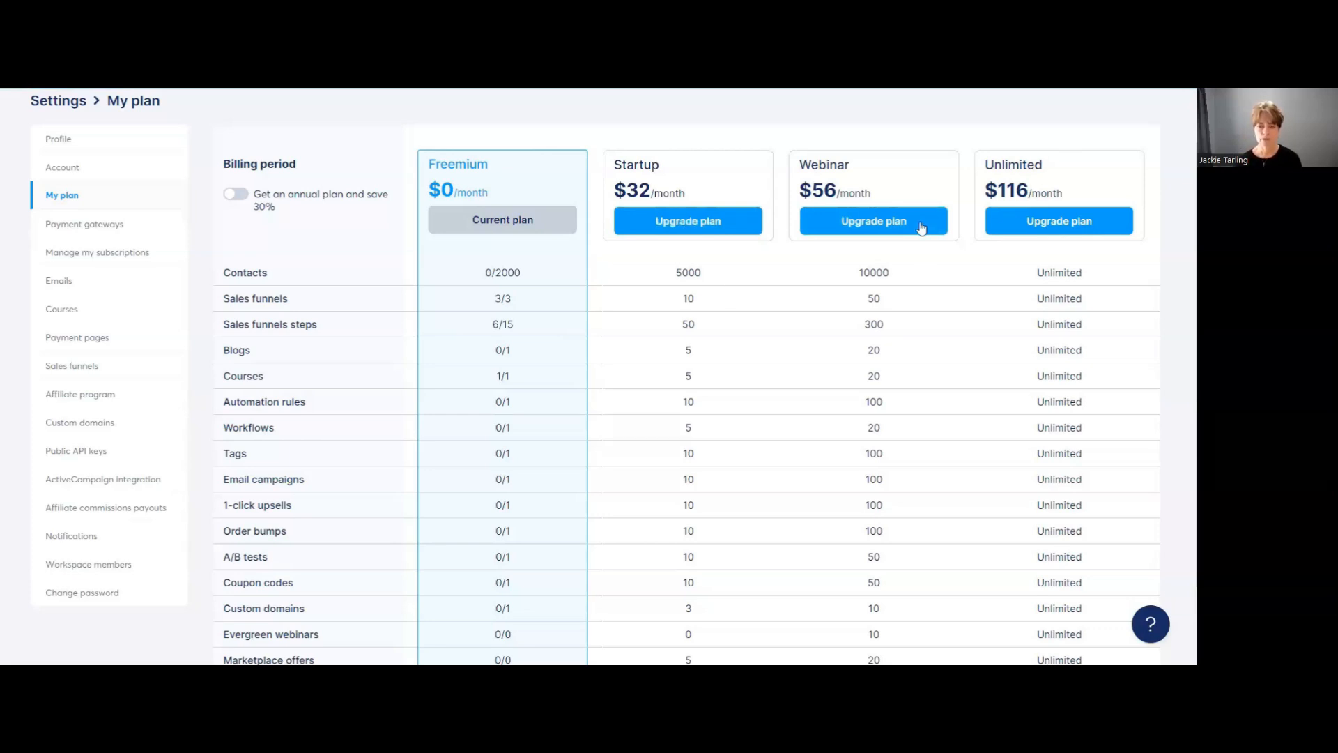
pyautogui.click(237, 194)
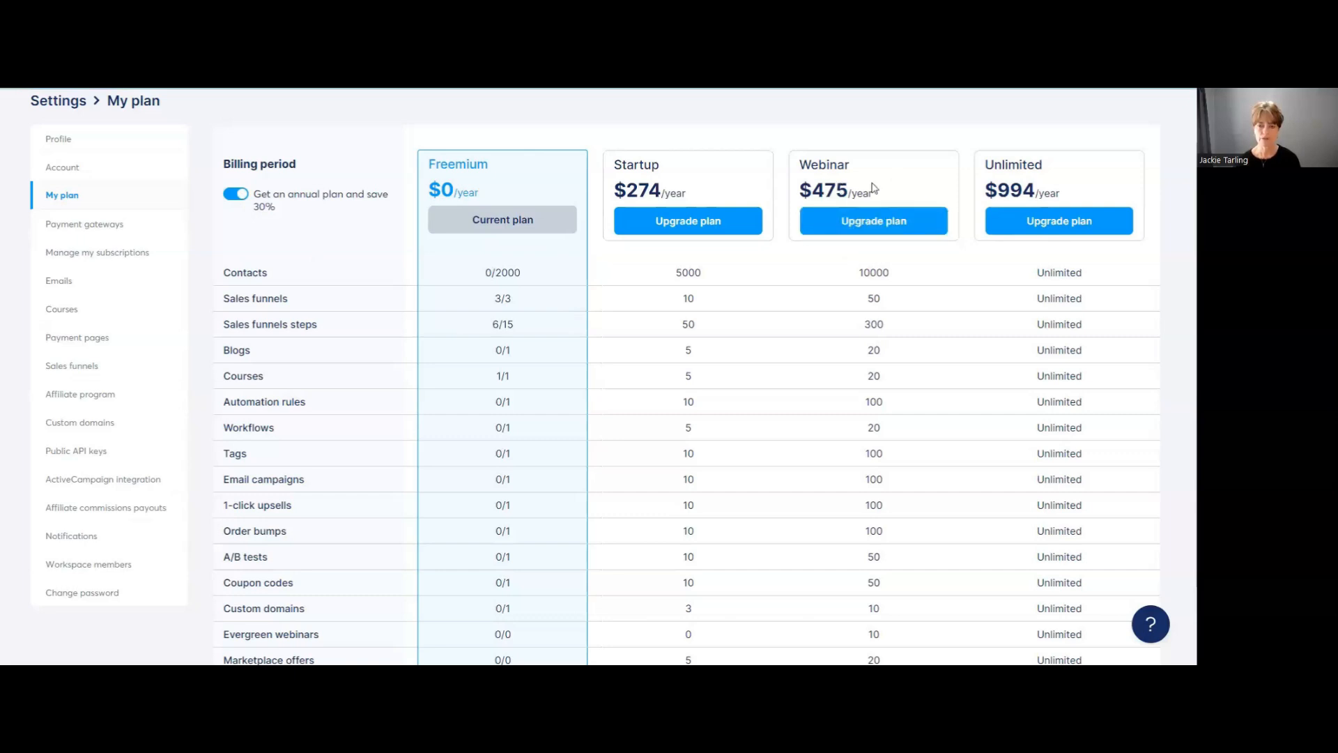
pyautogui.click(228, 198)
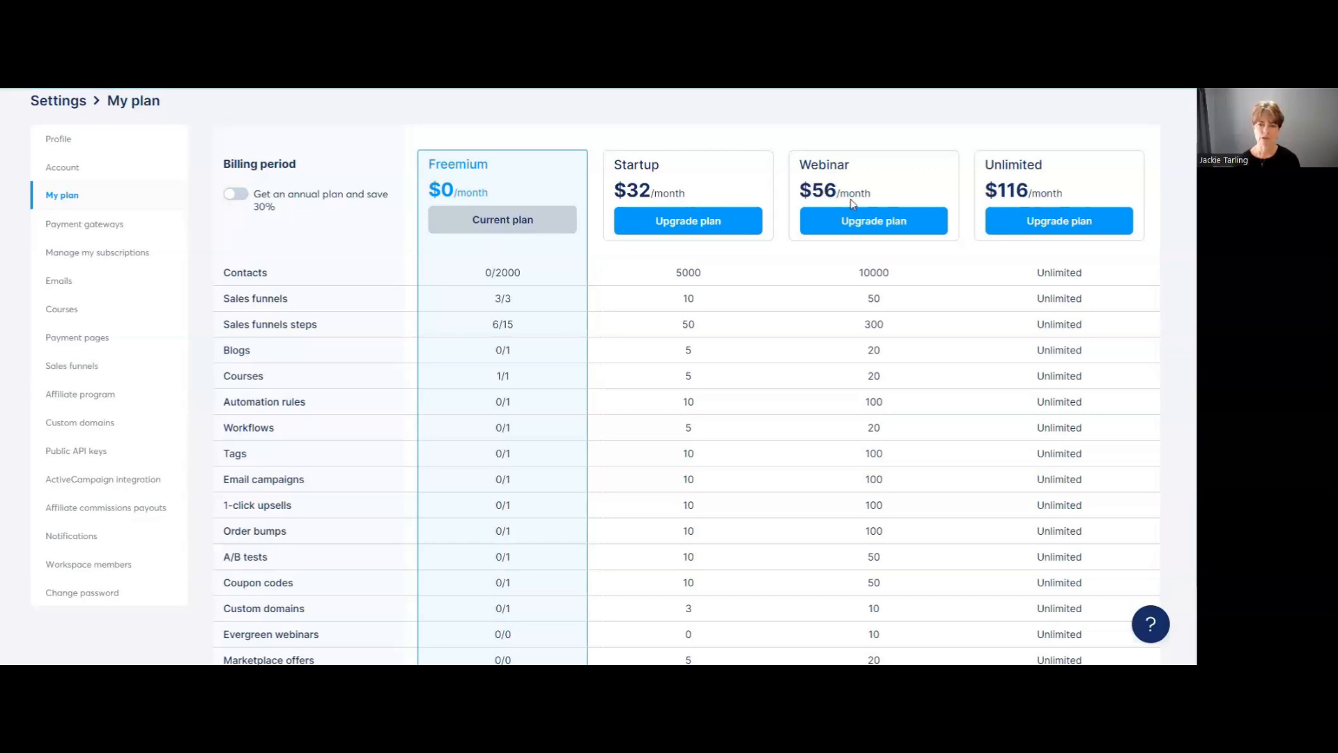
pyautogui.click(247, 198)
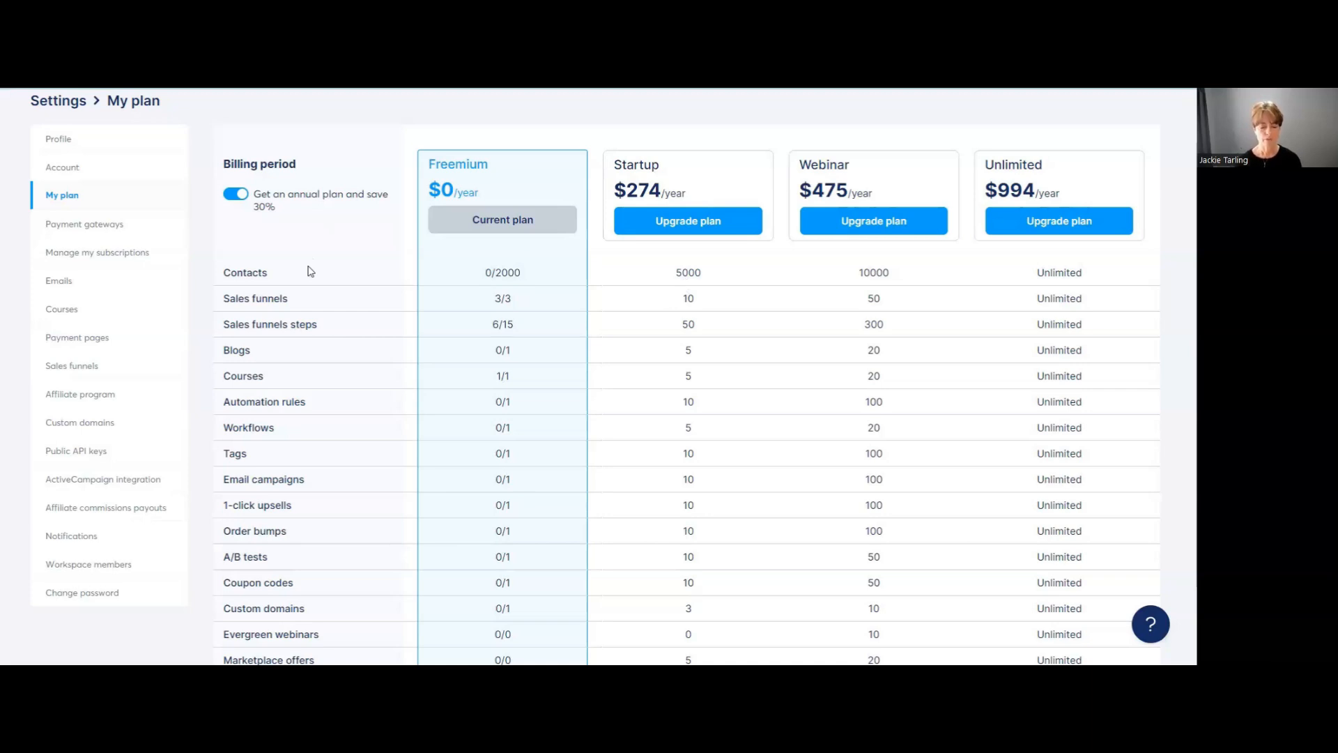
# Open the payment gateways settings and view the PayPal connection form, closing it without connecting an account
pyautogui.click(96, 230)
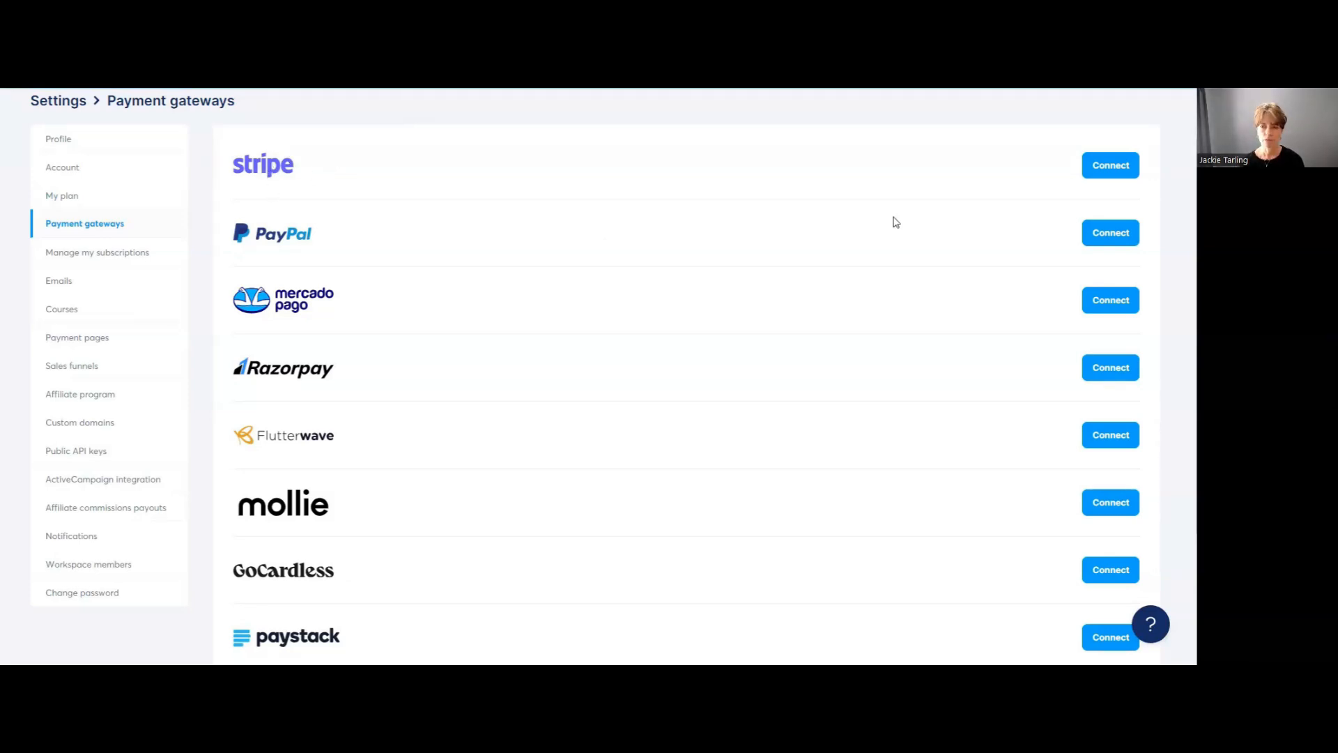
pyautogui.click(1114, 234)
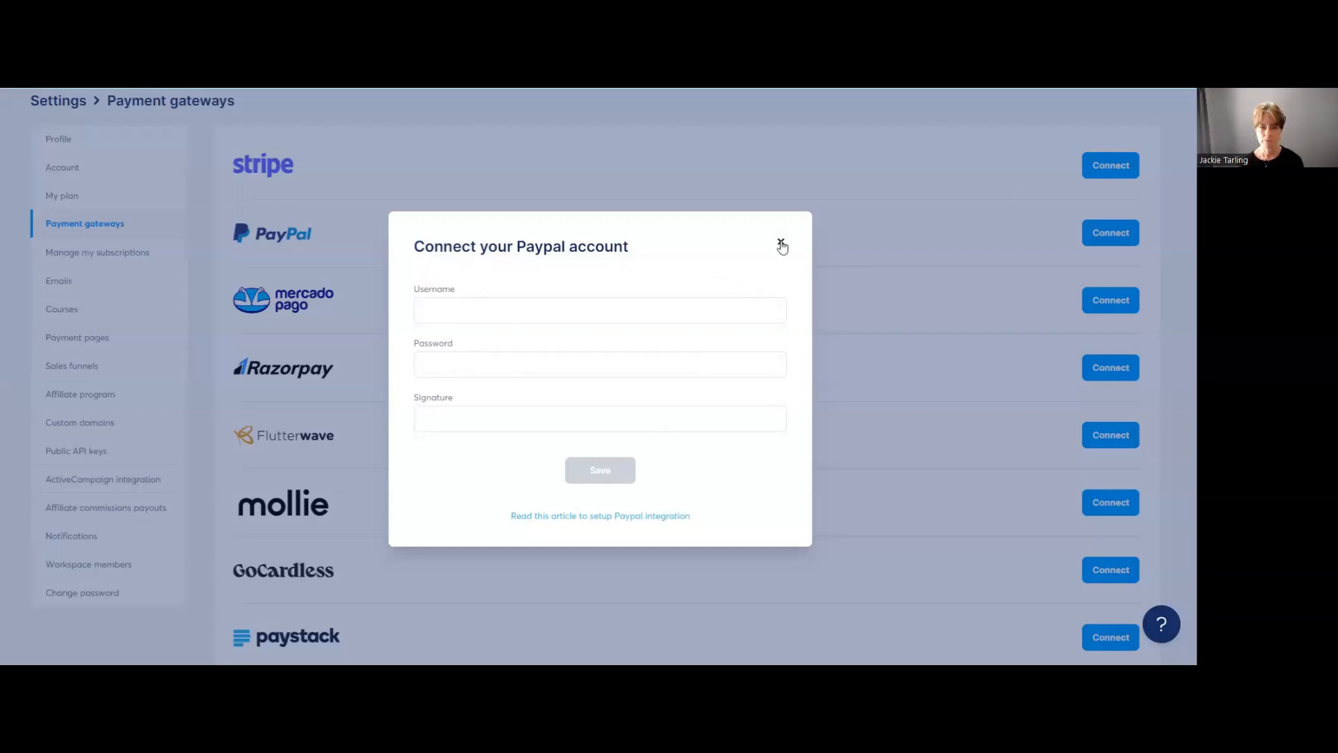
pyautogui.click(780, 242)
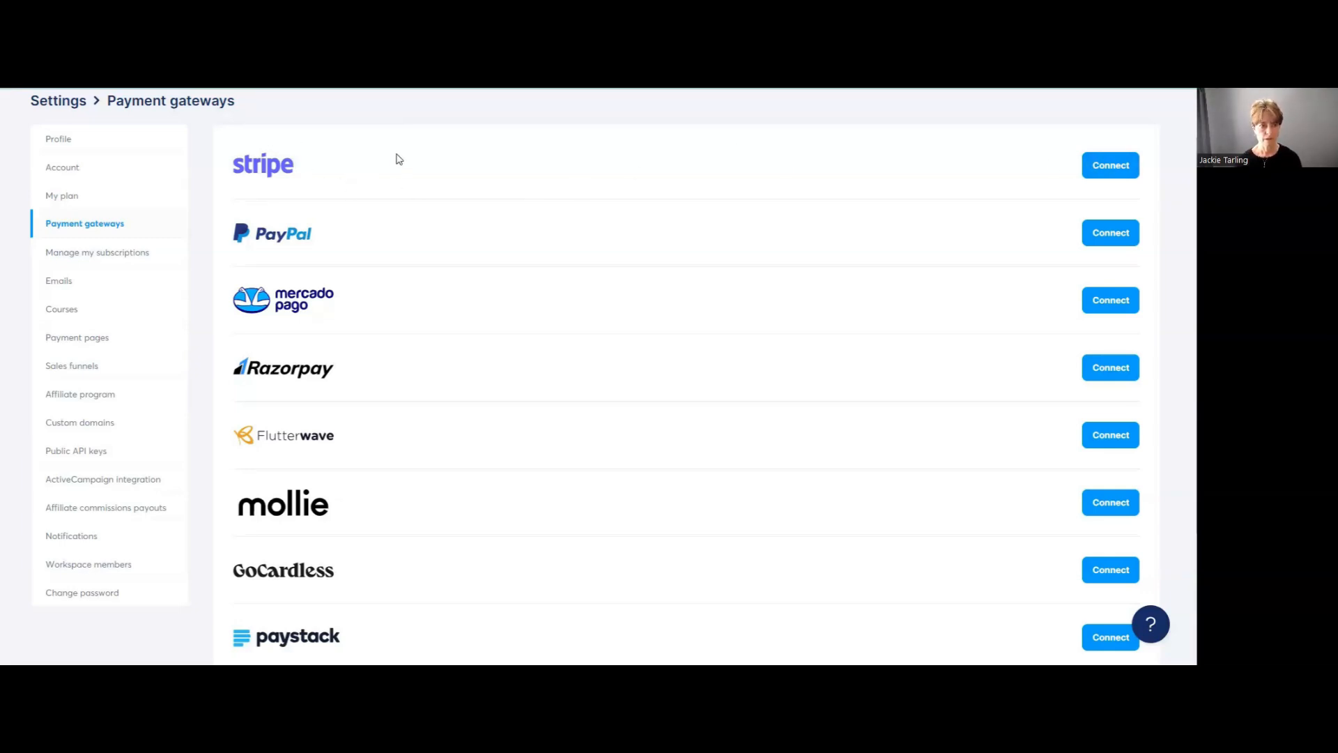
# Review the email, course and payment page settings, reading through the terms and conditions text
pyautogui.click(66, 285)
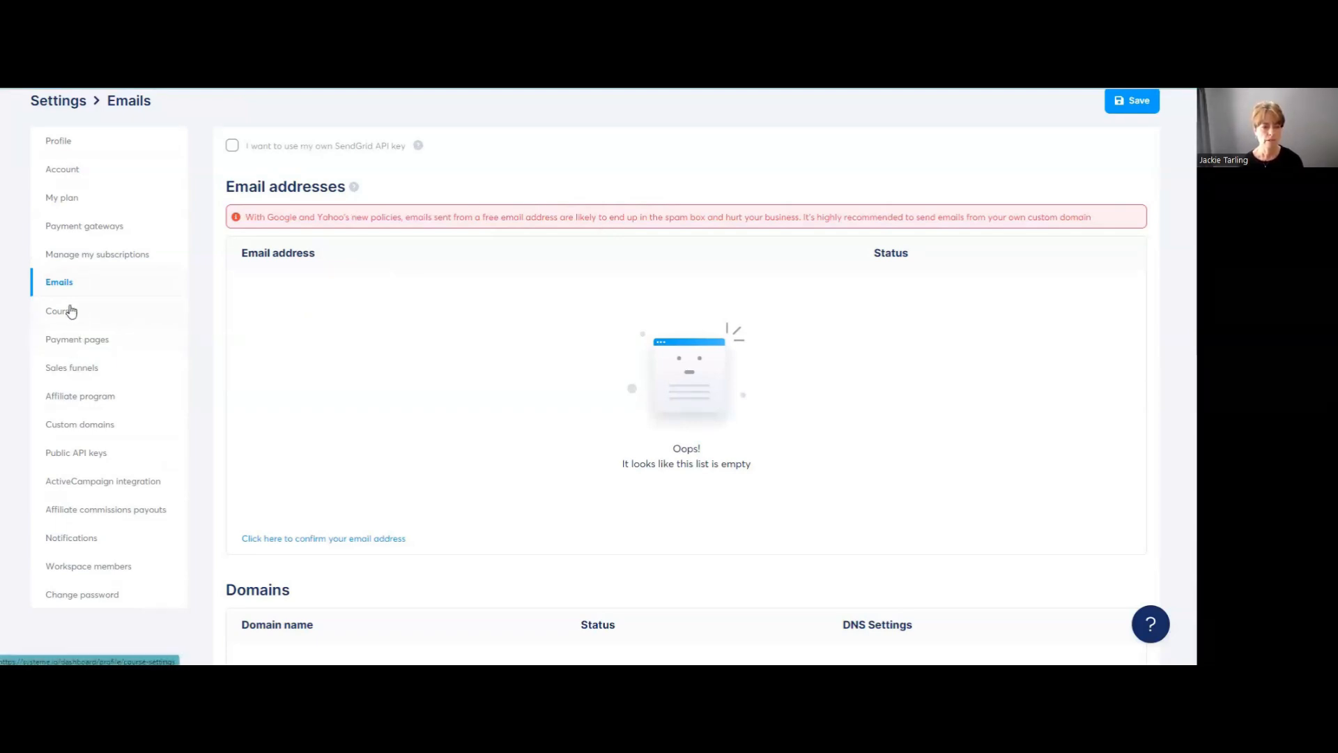
pyautogui.click(73, 311)
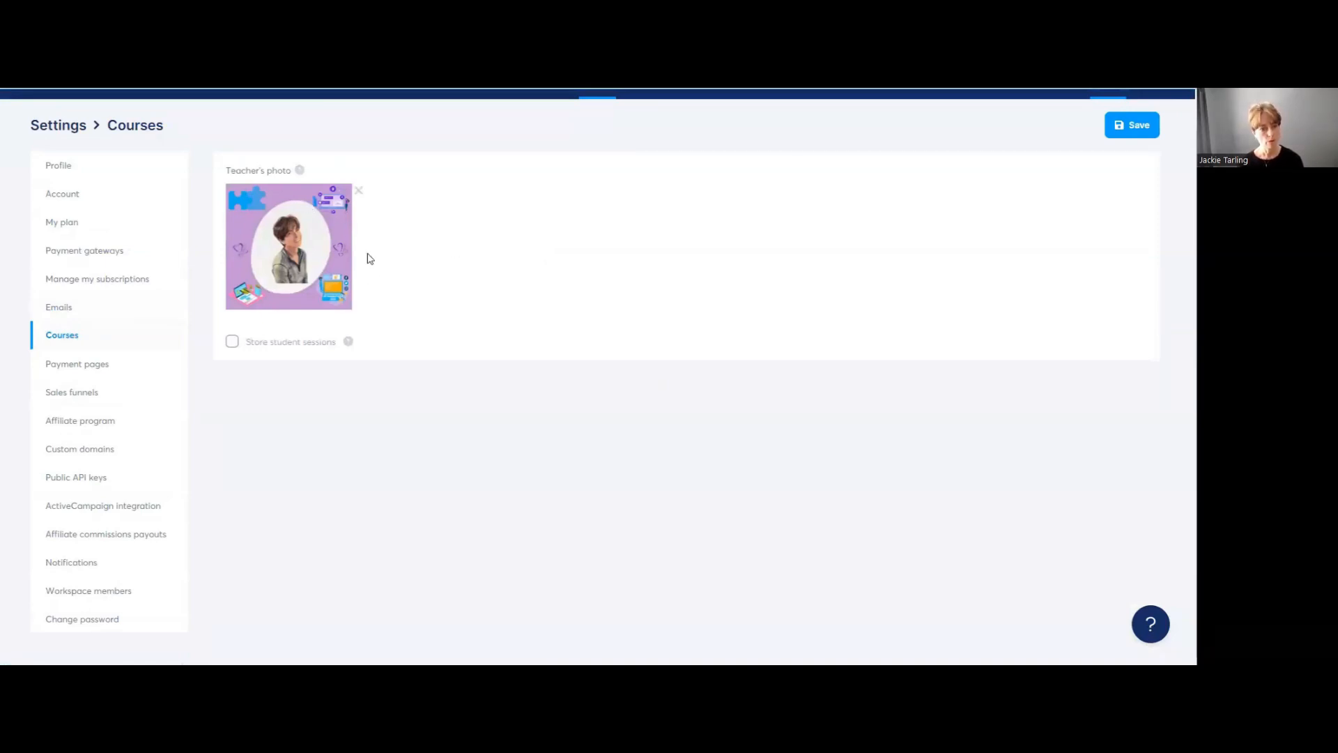
pyautogui.click(86, 369)
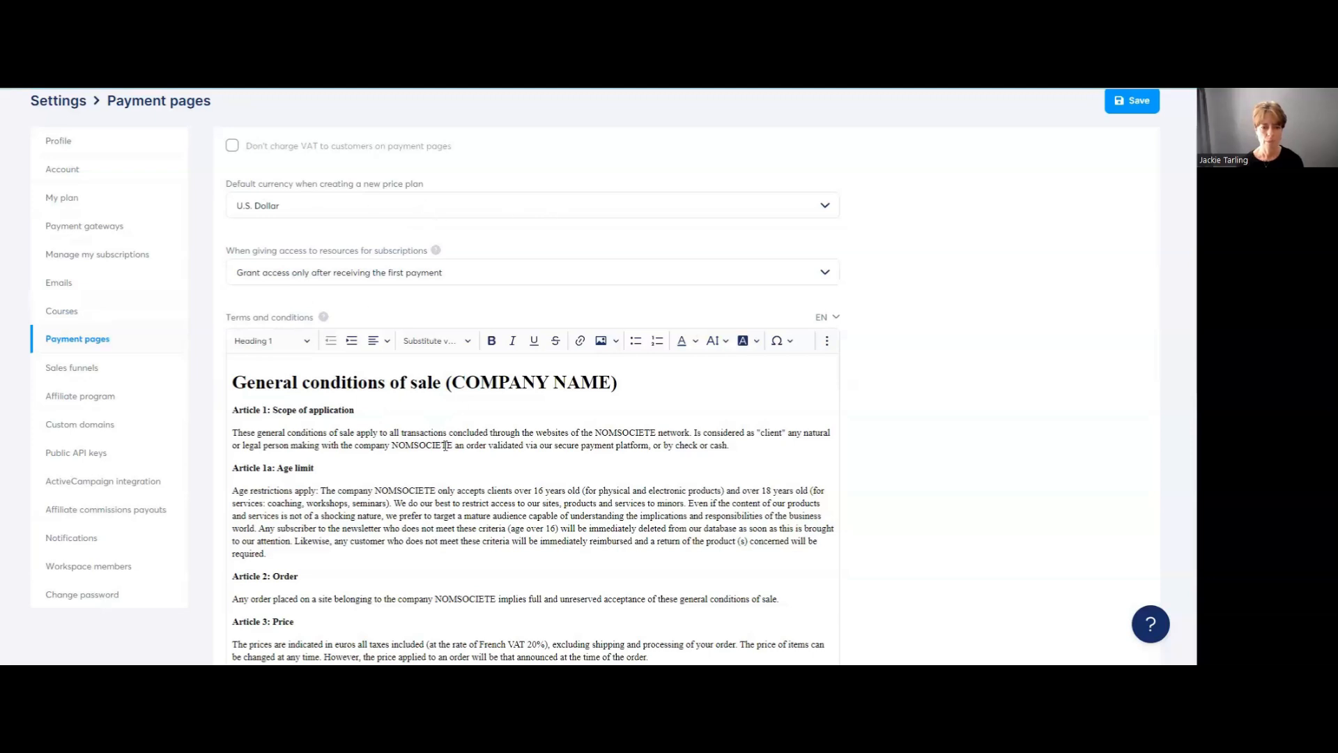
pyautogui.scroll(-8, 444, 460)
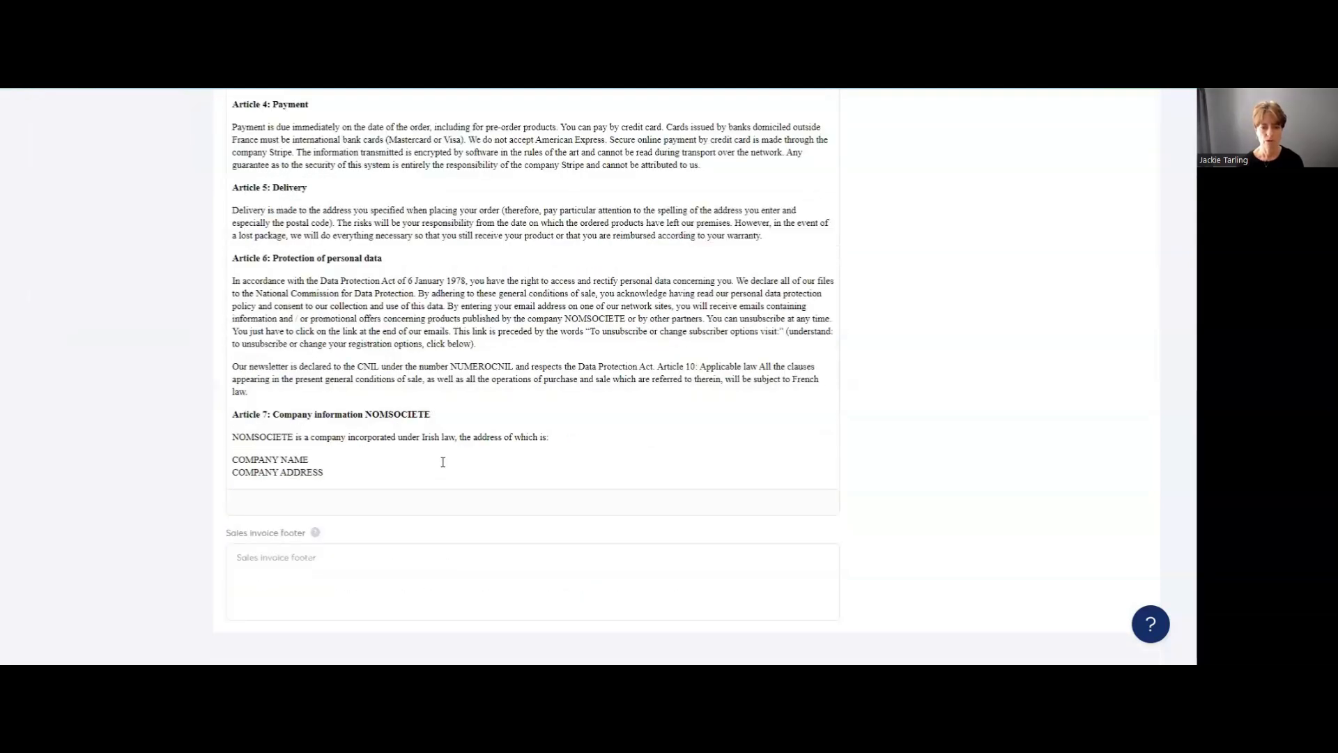
pyautogui.scroll(10, 442, 463)
pyautogui.scroll(-2, 442, 462)
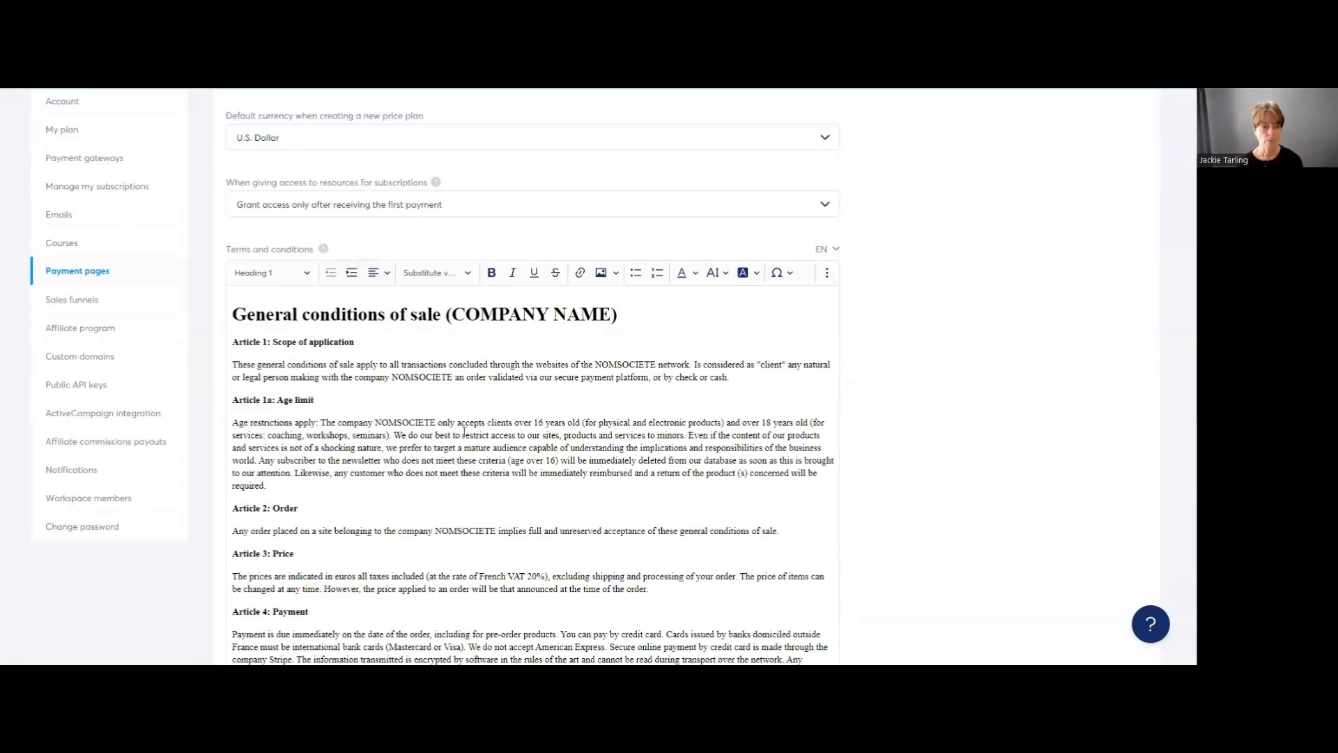
# Review the settings for sales funnels, custom domains and public API keys
pyautogui.click(81, 302)
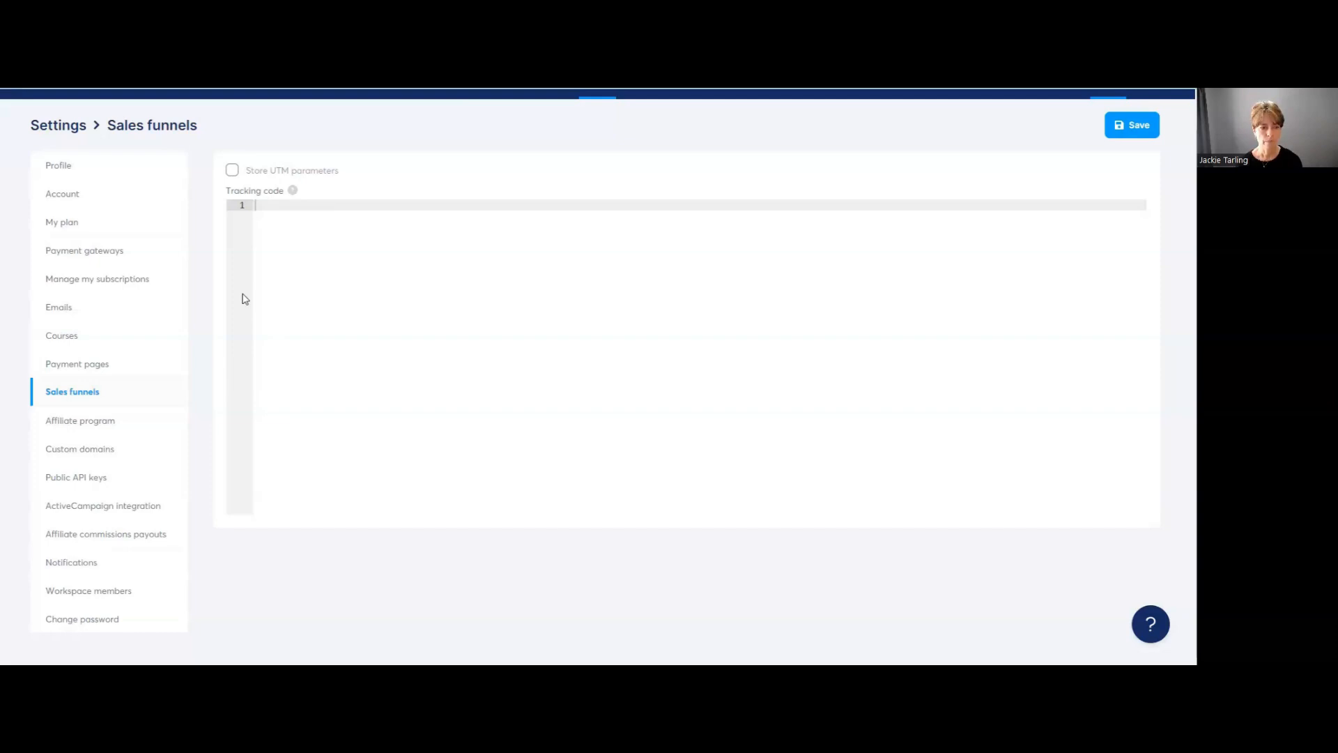
pyautogui.click(80, 449)
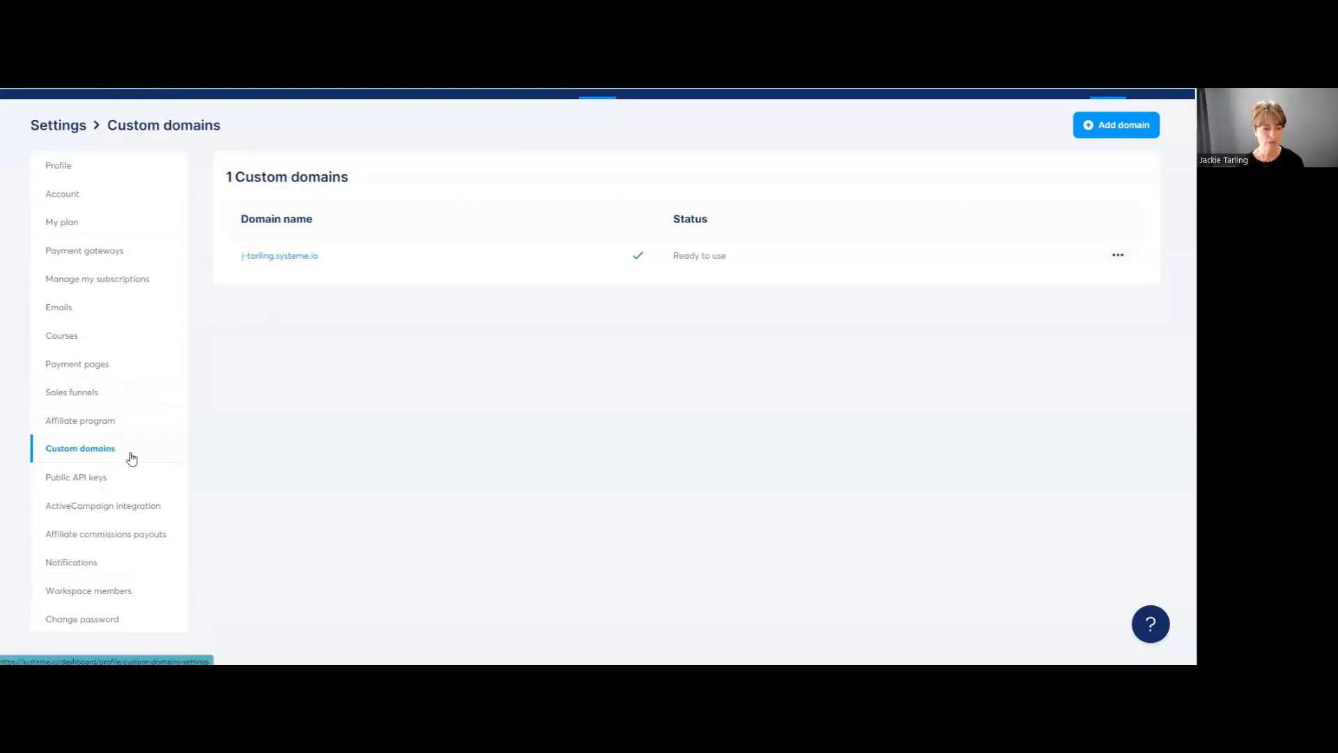
pyautogui.click(78, 479)
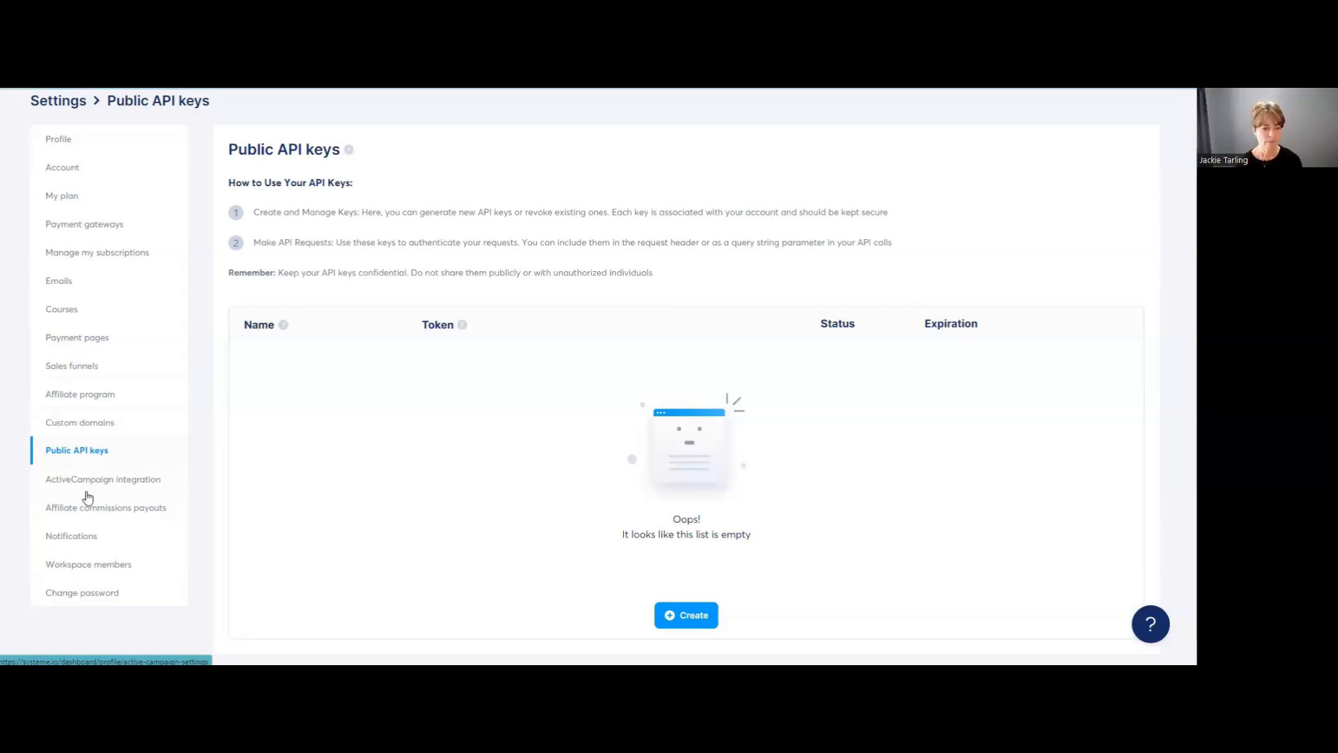
# Open the notification settings and save them
pyautogui.click(82, 537)
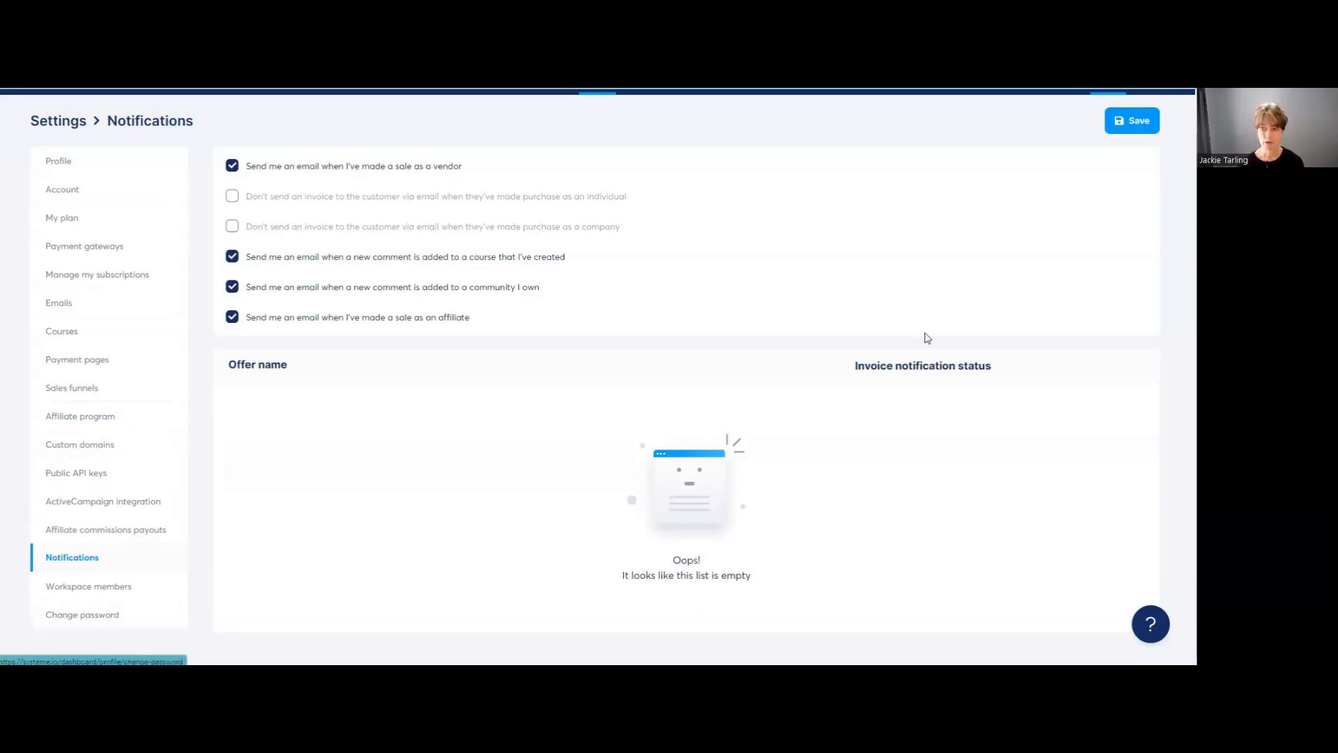
pyautogui.click(1136, 121)
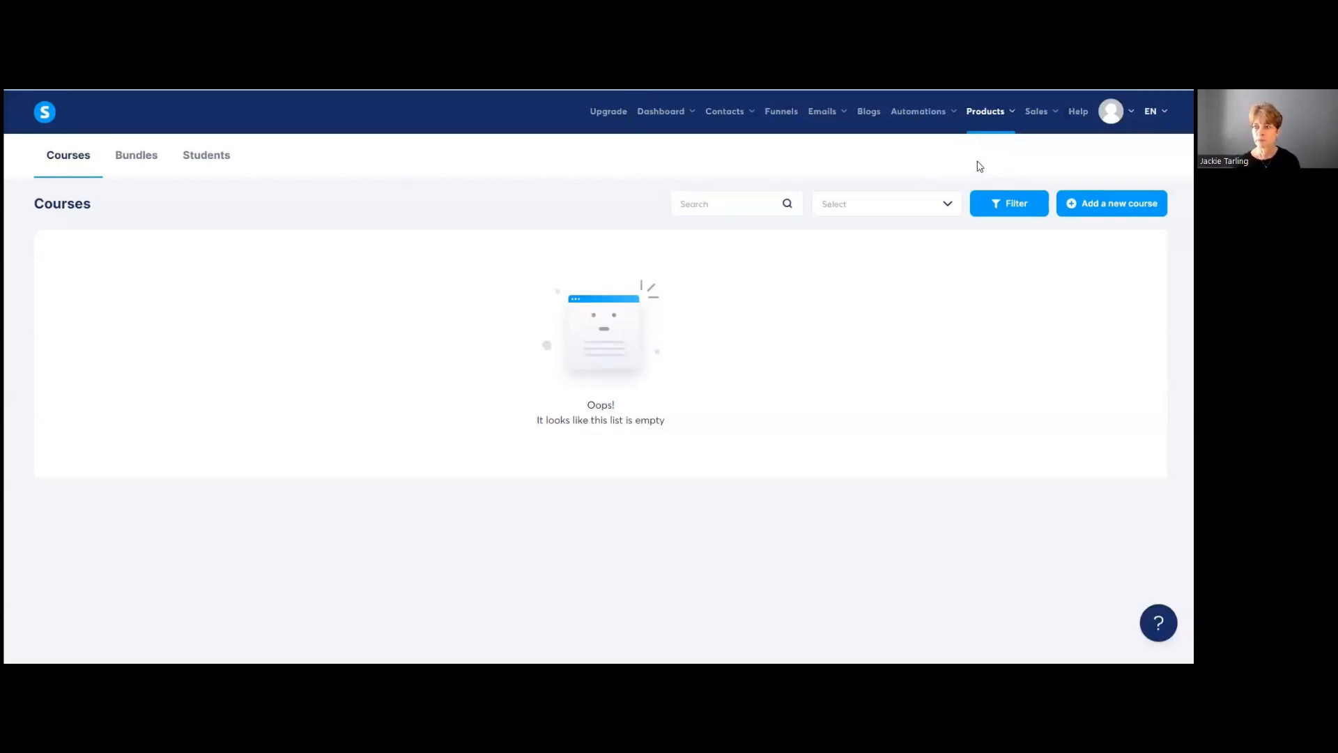
# Add a new course titled "Gentle Pilates for Beginners" and fill in the instructor's name
pyautogui.moveTo(967, 113)
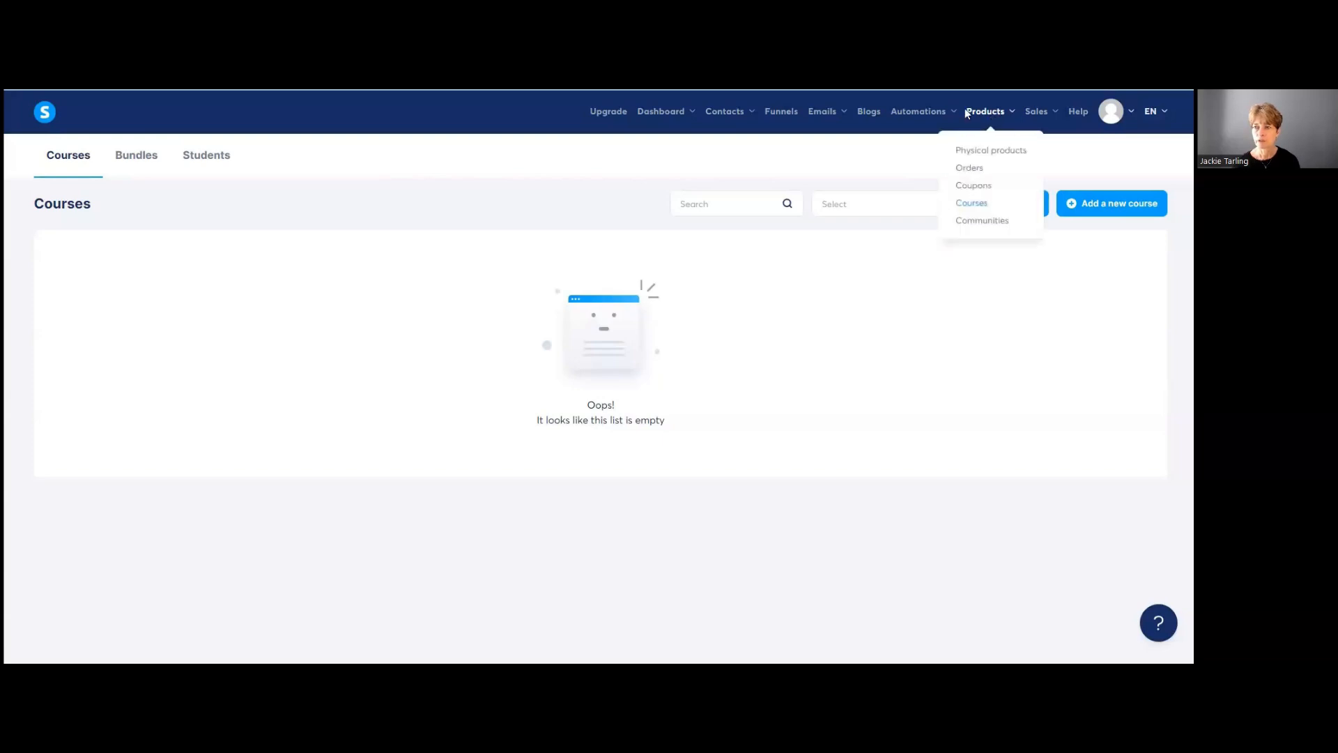
pyautogui.click(973, 207)
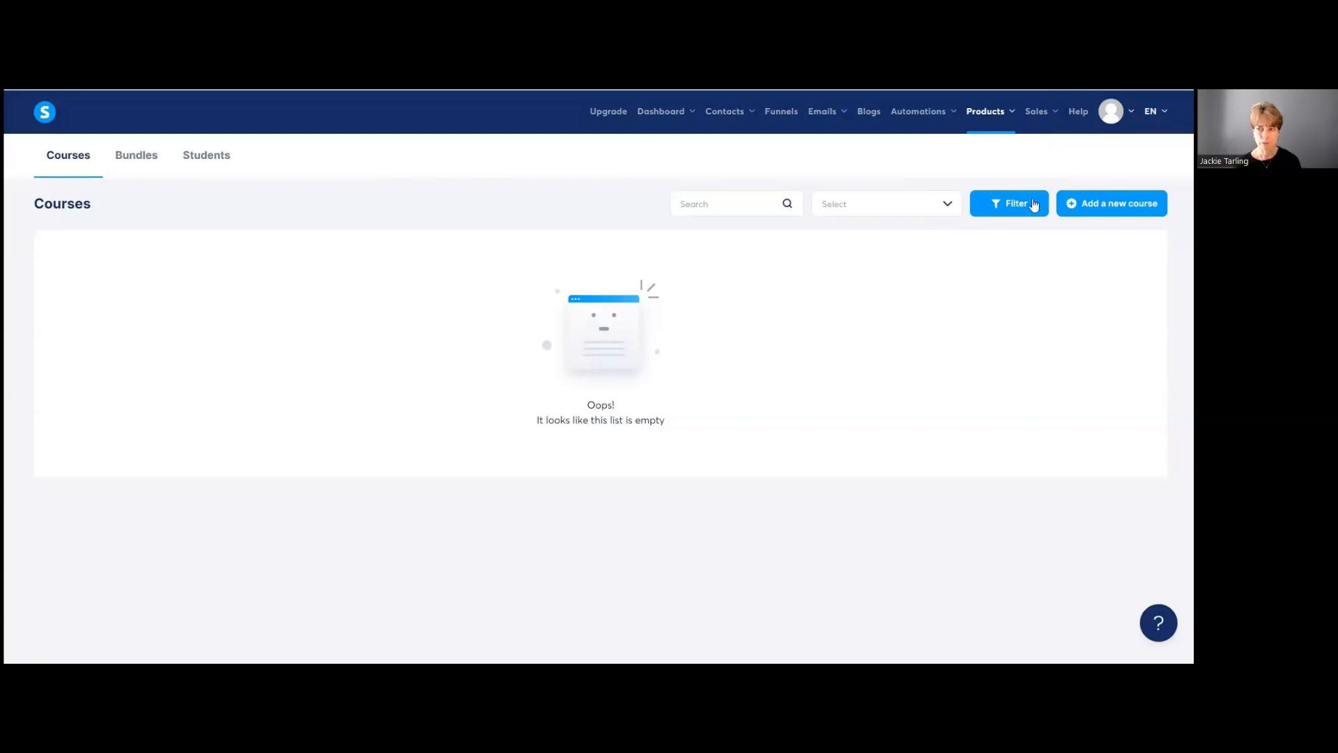
pyautogui.click(1111, 203)
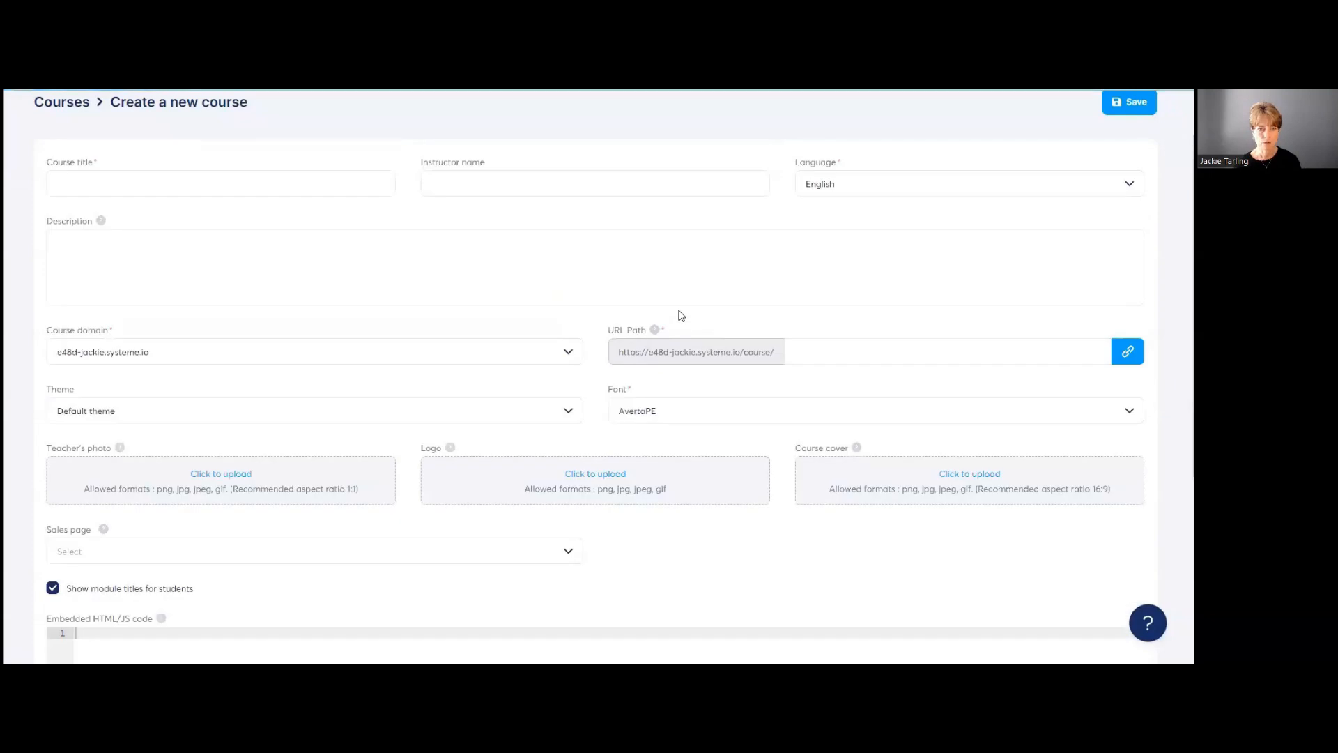
pyautogui.click(95, 182)
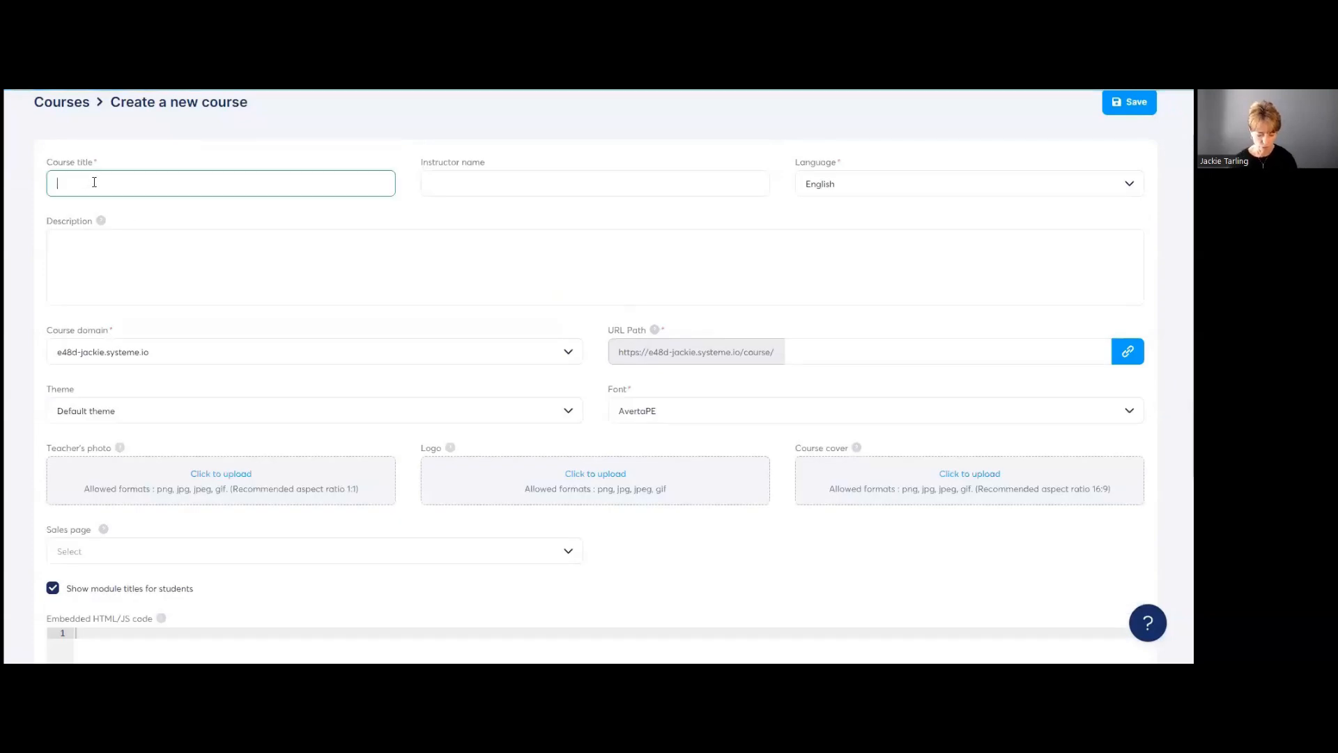
pyautogui.write('Gentle Pilates')
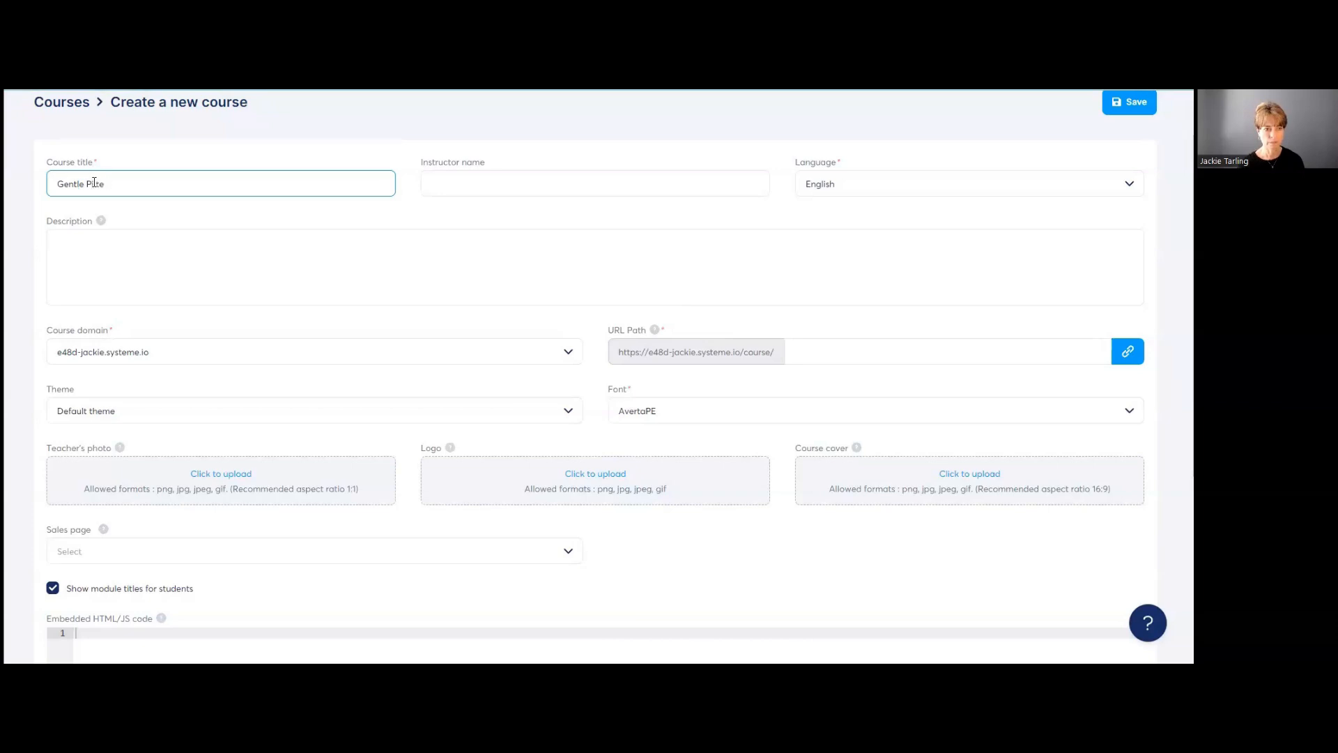
pyautogui.write('ates for Be')
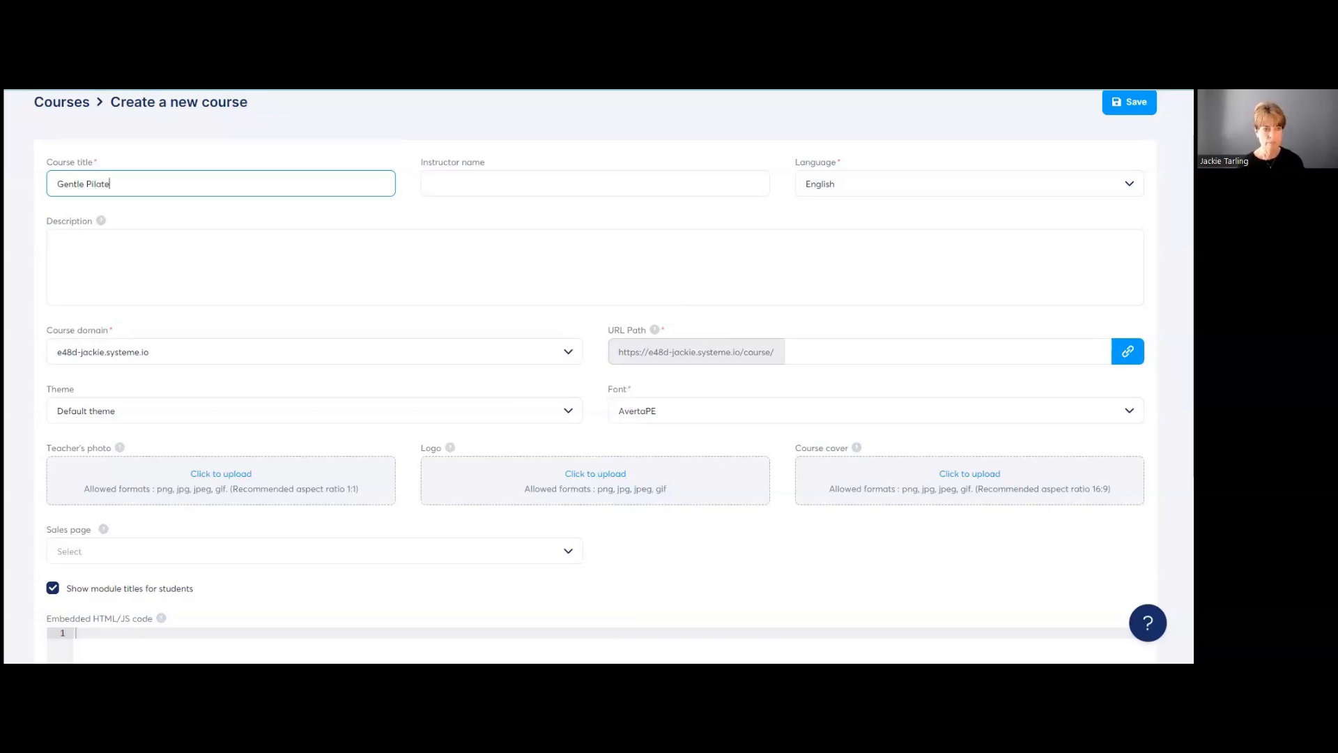
pyautogui.write('ginners')
pyautogui.press('Tab')
pyautogui.write('jack')
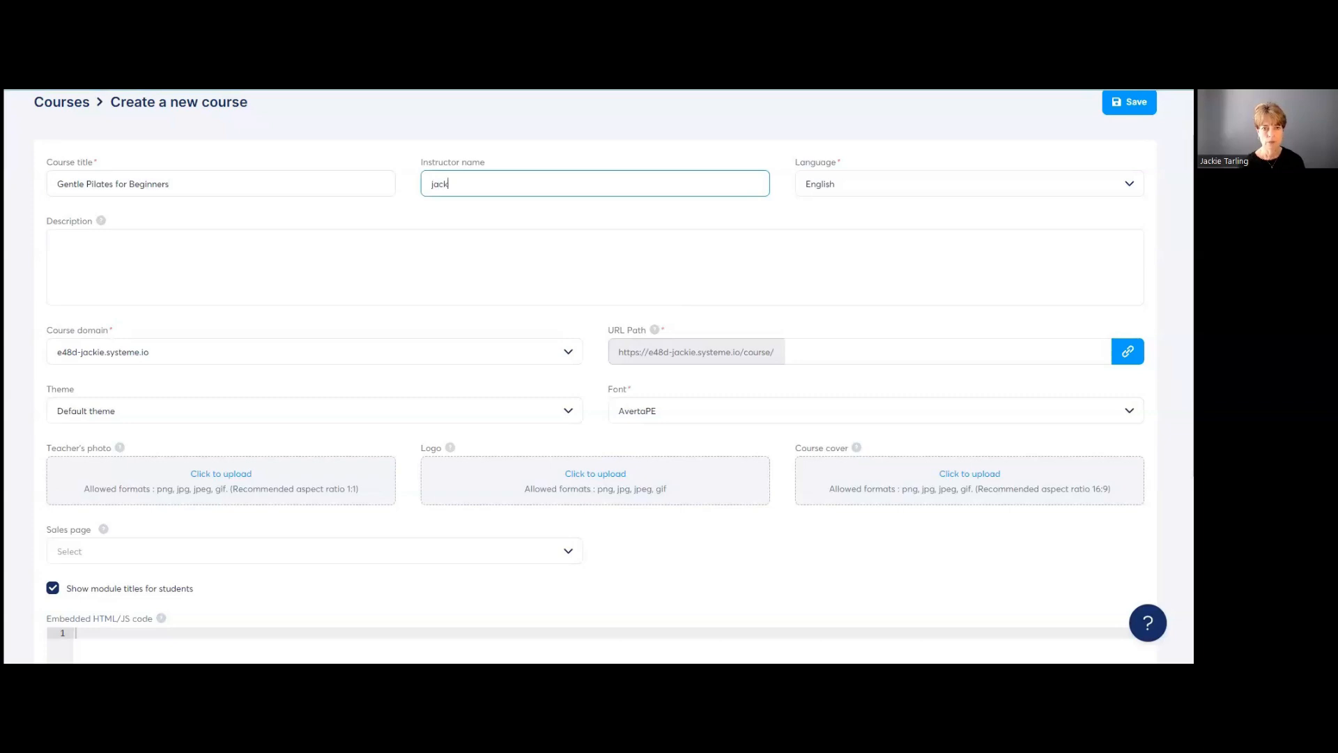
pyautogui.write('Jack')
# Set the course's URL path to "gentlepilates" and choose the Purple theme
pyautogui.click(116, 243)
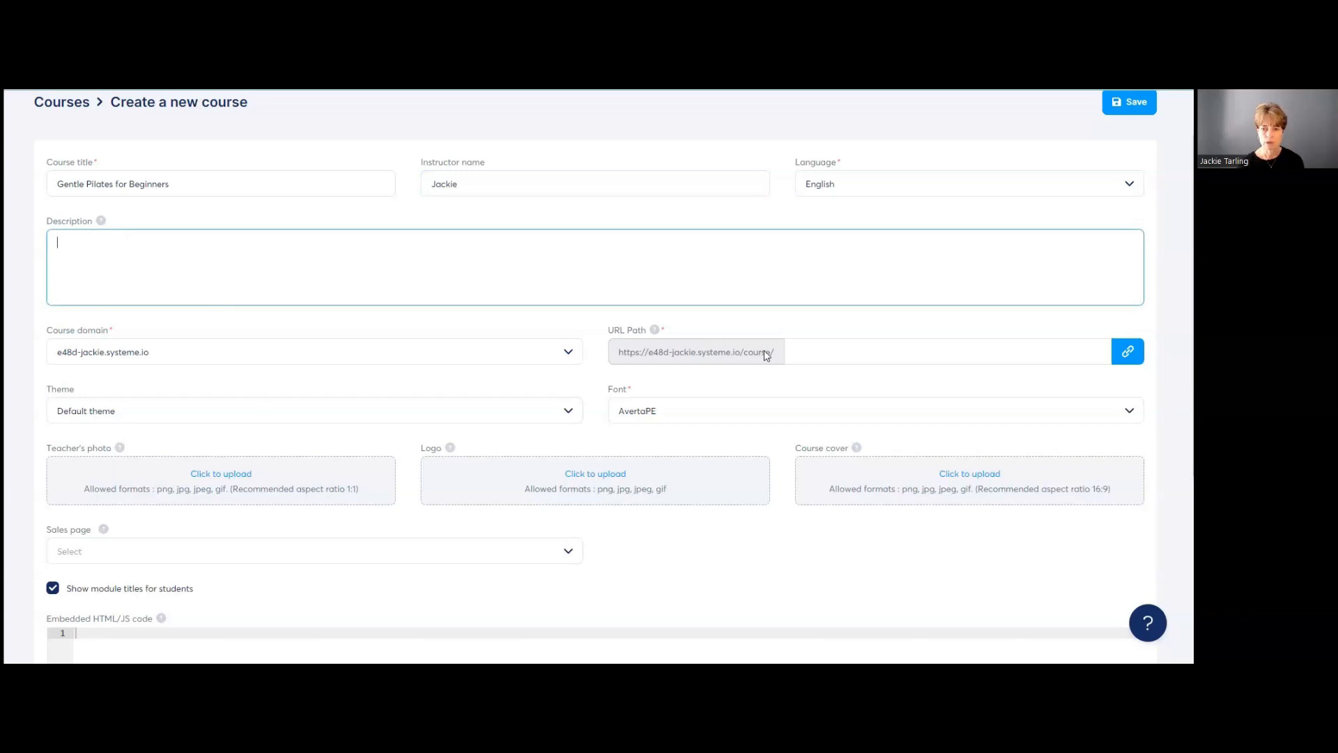
pyautogui.click(800, 353)
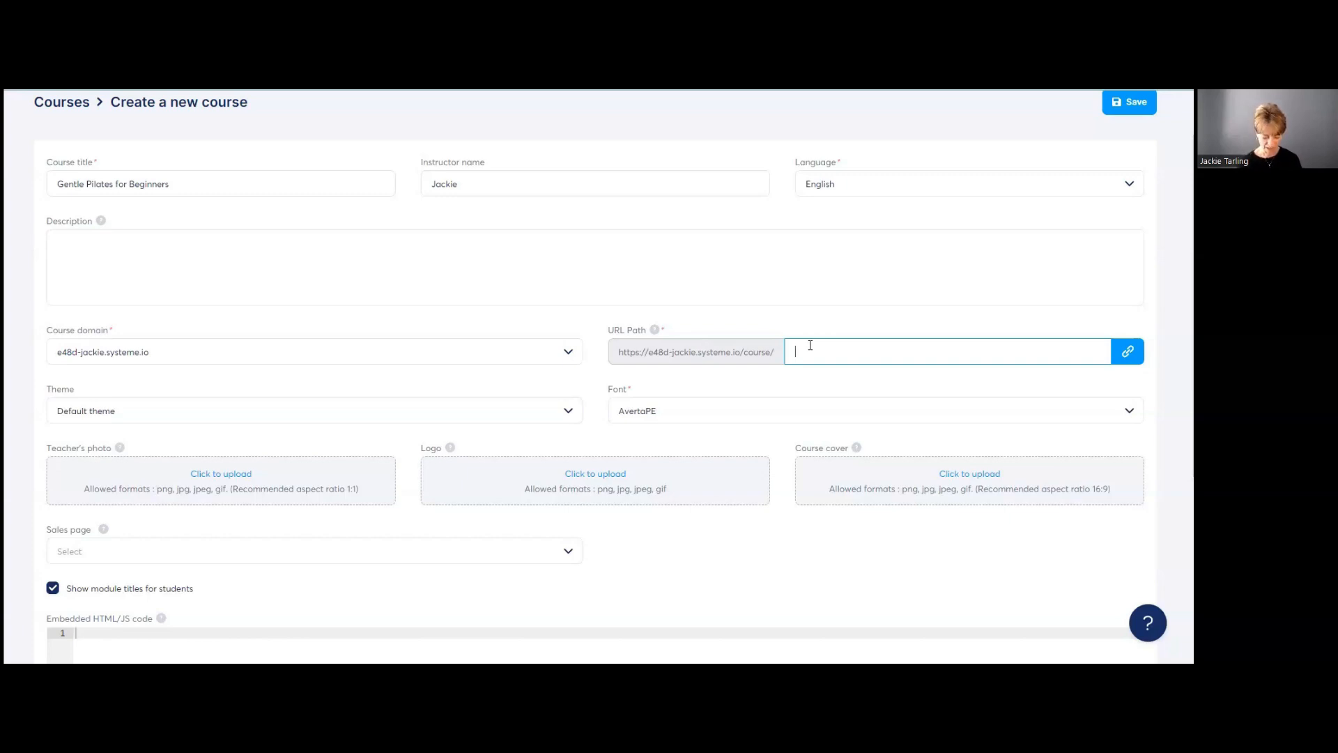
pyautogui.write('gentlepilates')
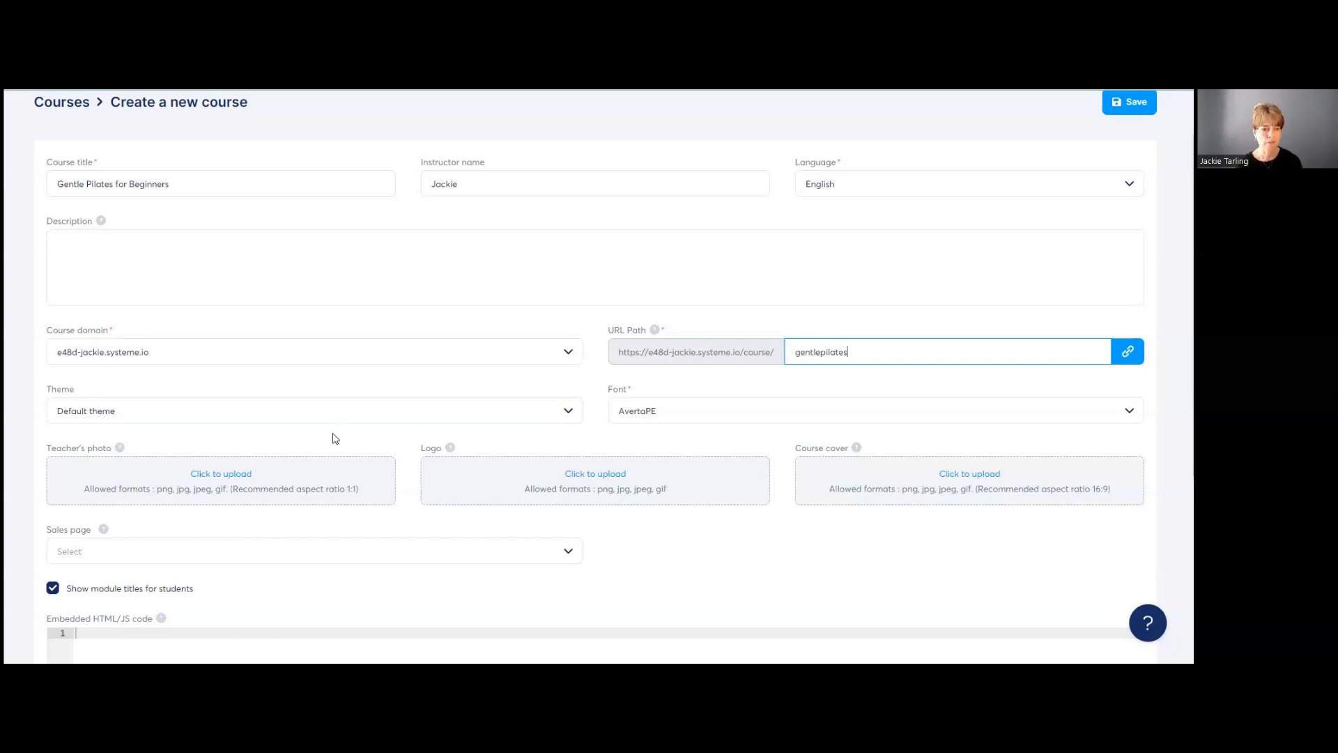
pyautogui.click(145, 418)
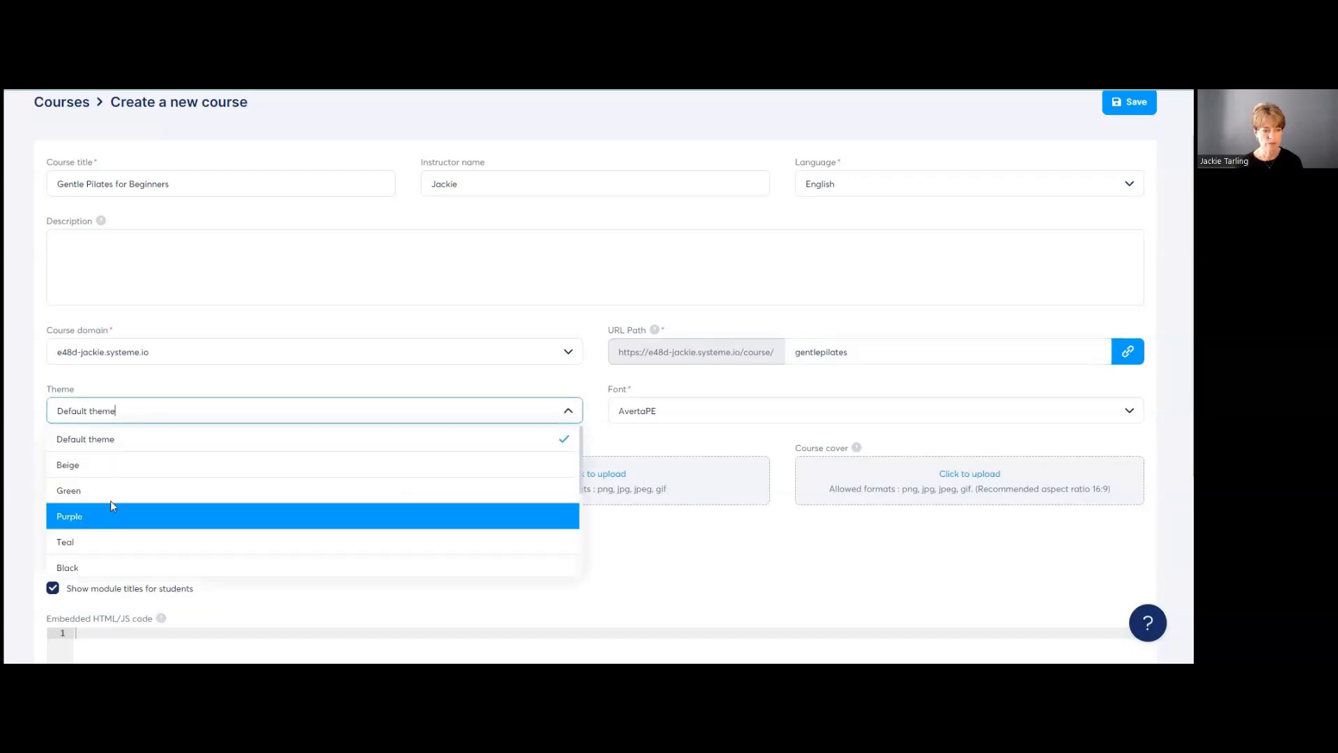
pyautogui.click(110, 517)
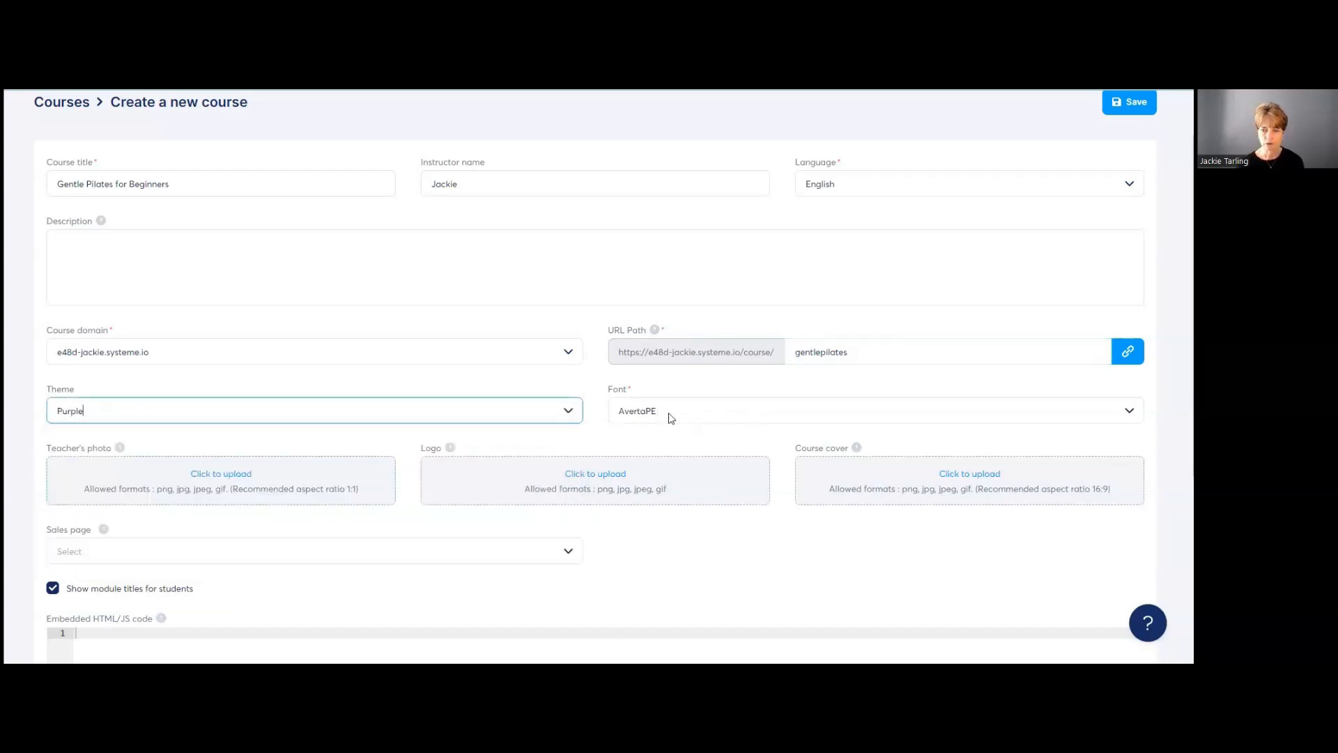
# Look through the available fonts and remaining course options without changing them, and save the new course
pyautogui.click(1130, 413)
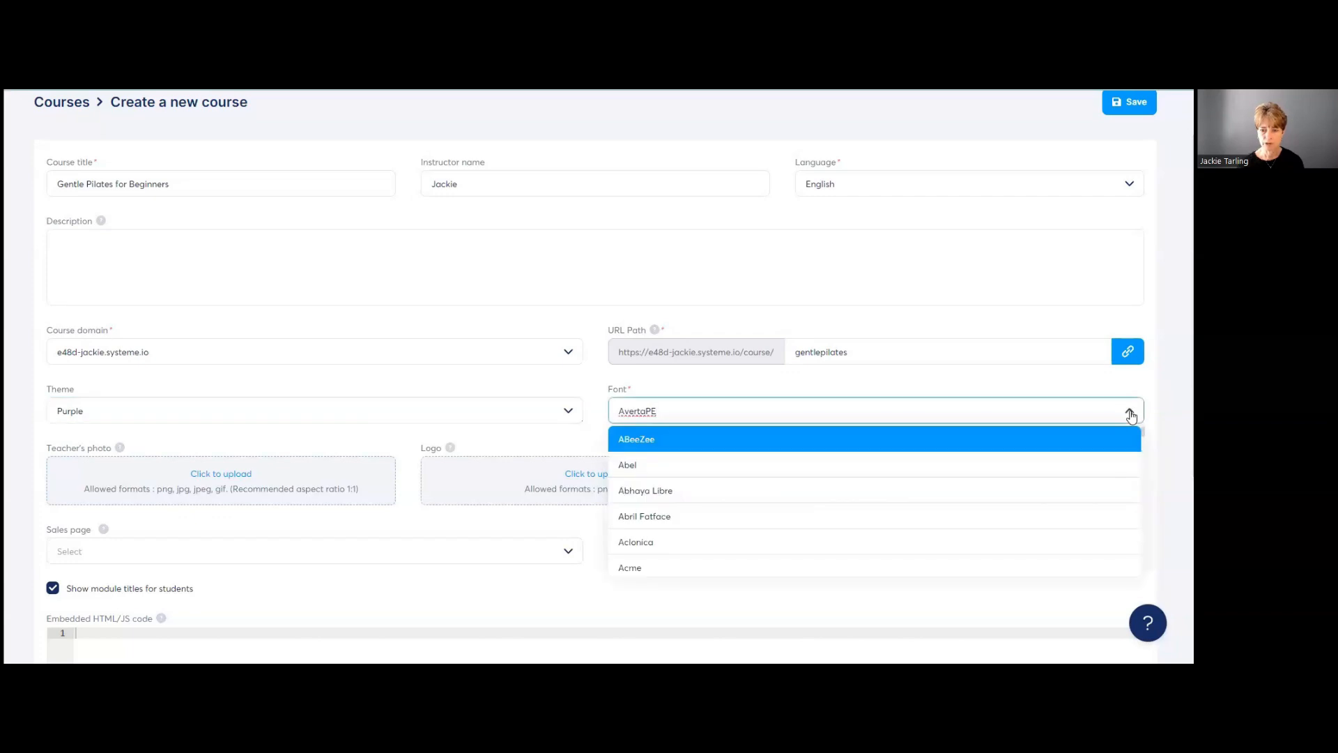
pyautogui.click(1130, 413)
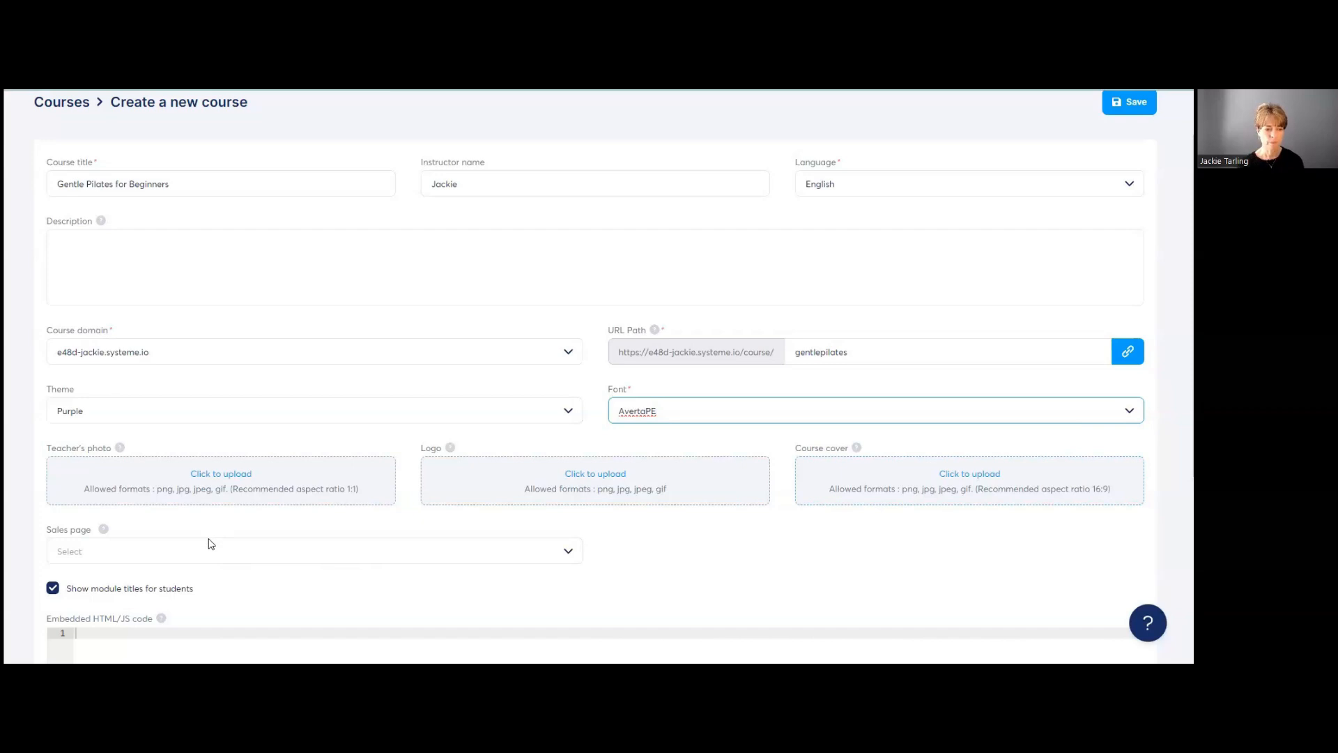
pyautogui.scroll(-2, 211, 543)
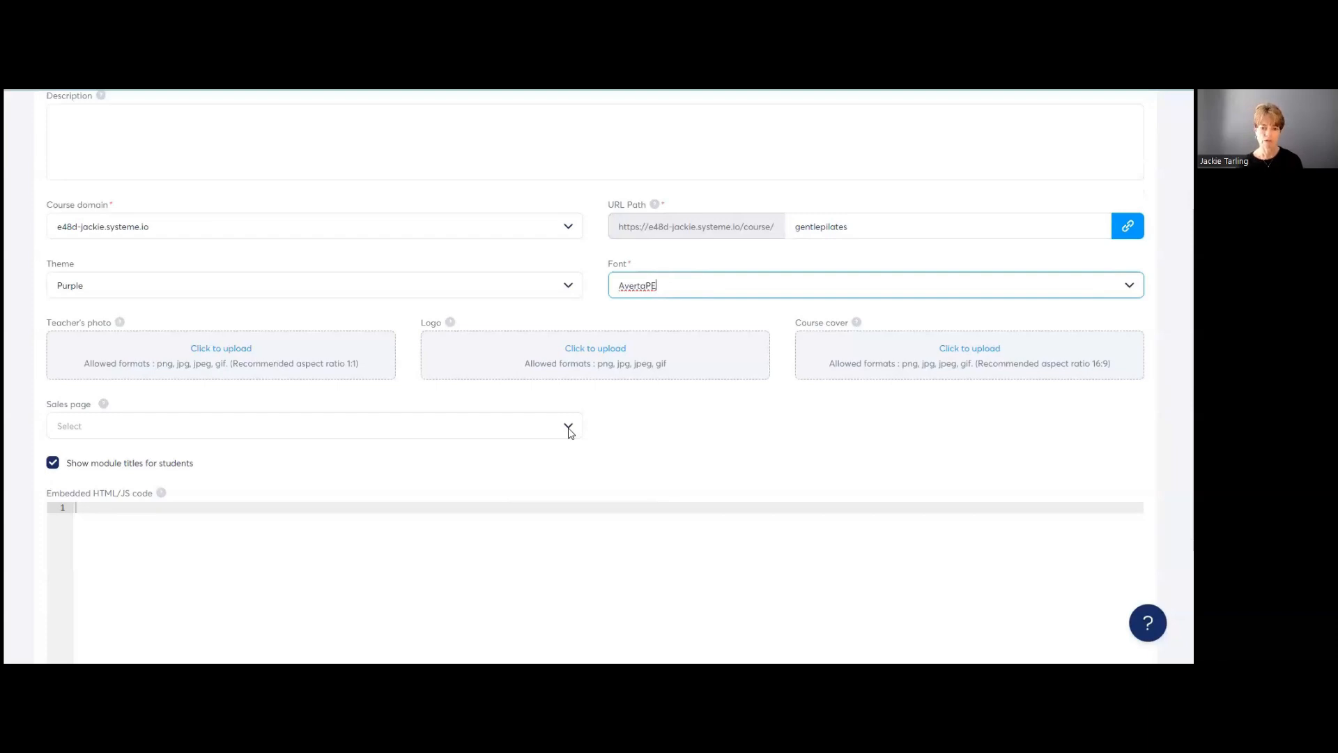
pyautogui.scroll(3, 570, 433)
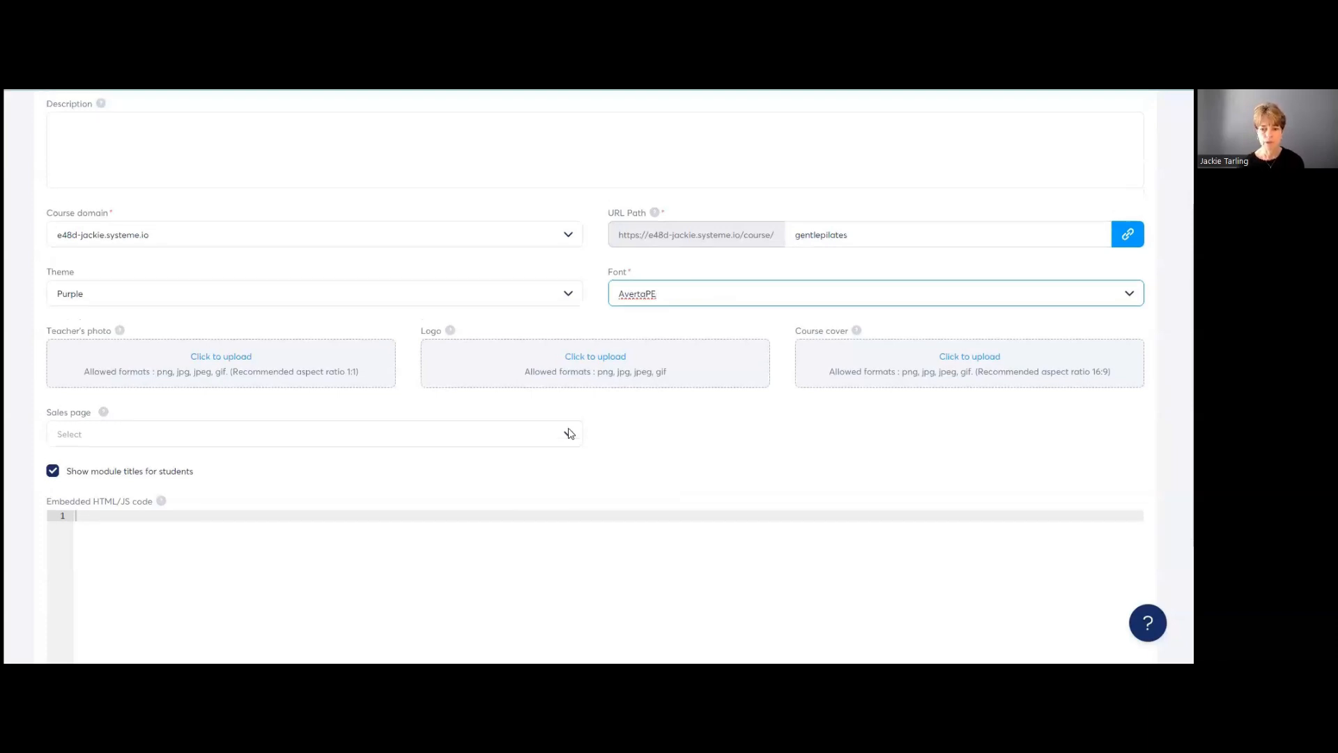
pyautogui.click(1125, 161)
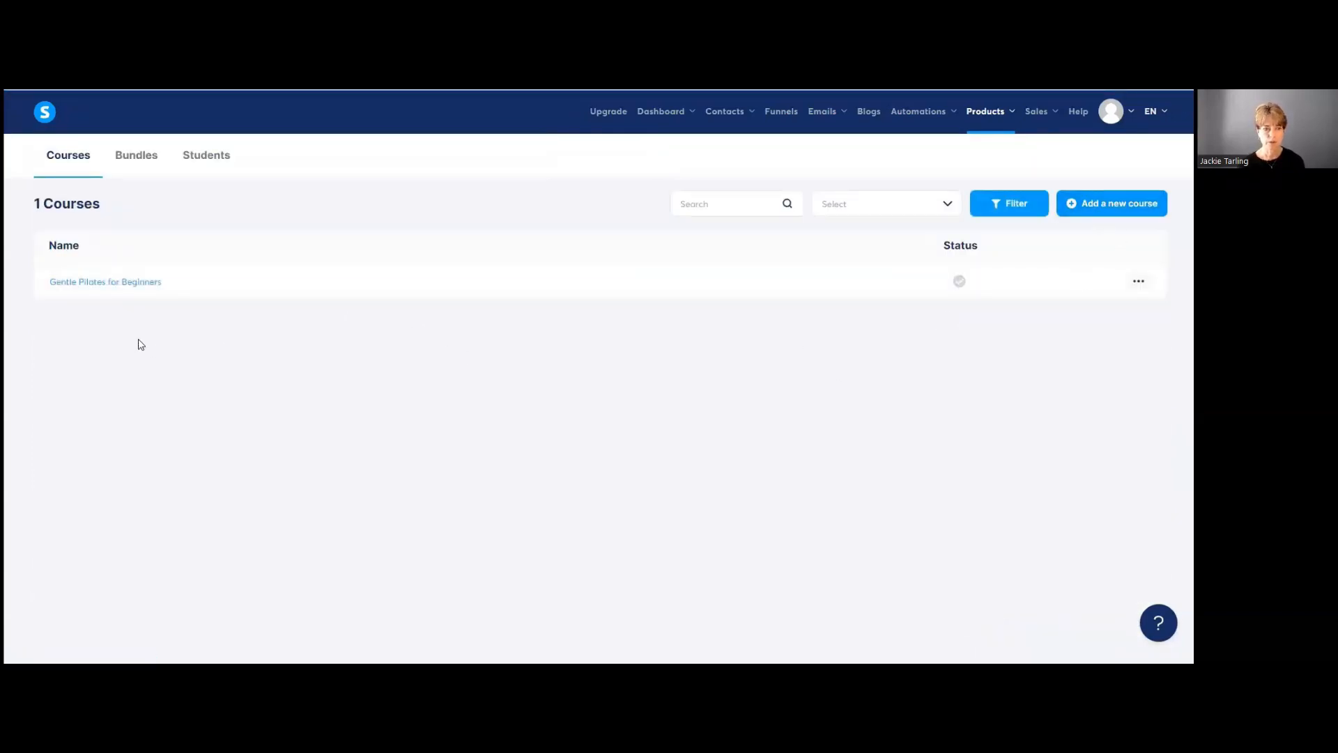
# Open the "Gentle Pilates for Beginners" course and add a module named "Welcome"
pyautogui.click(137, 283)
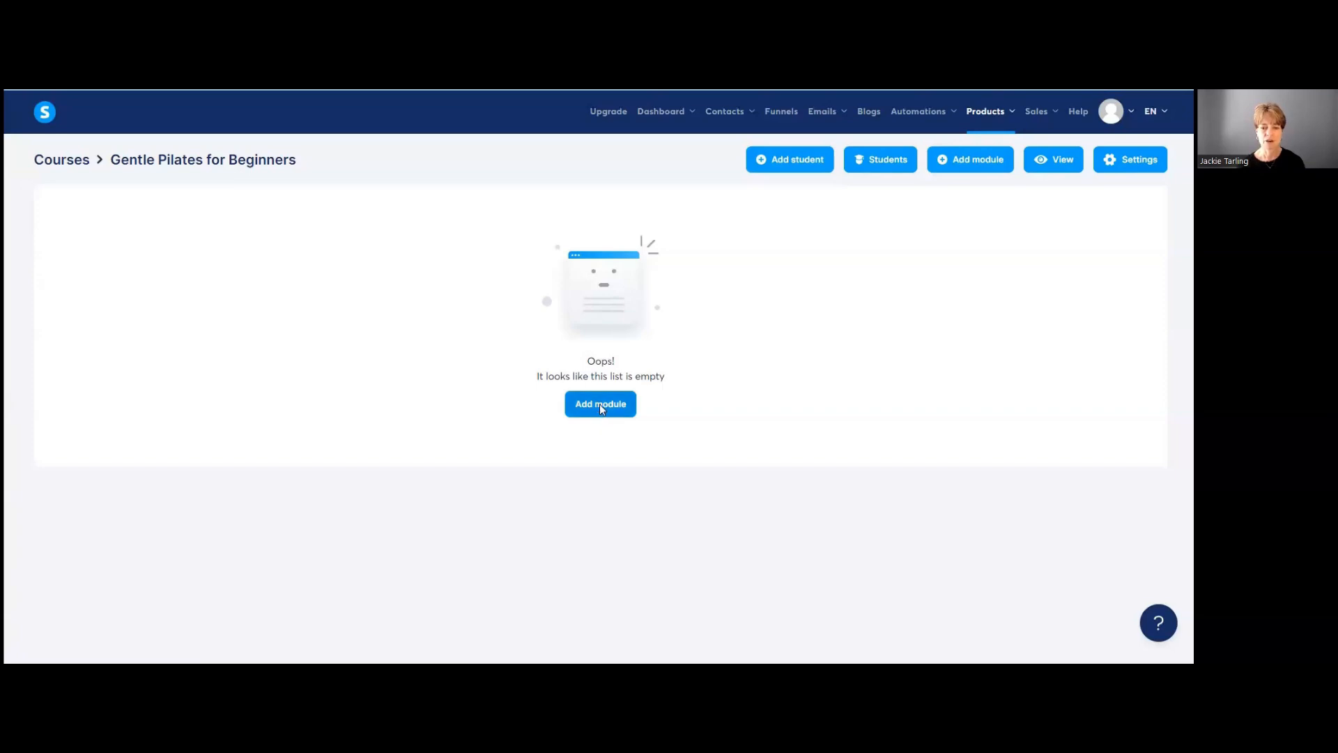
pyautogui.click(600, 404)
pyautogui.click(497, 390)
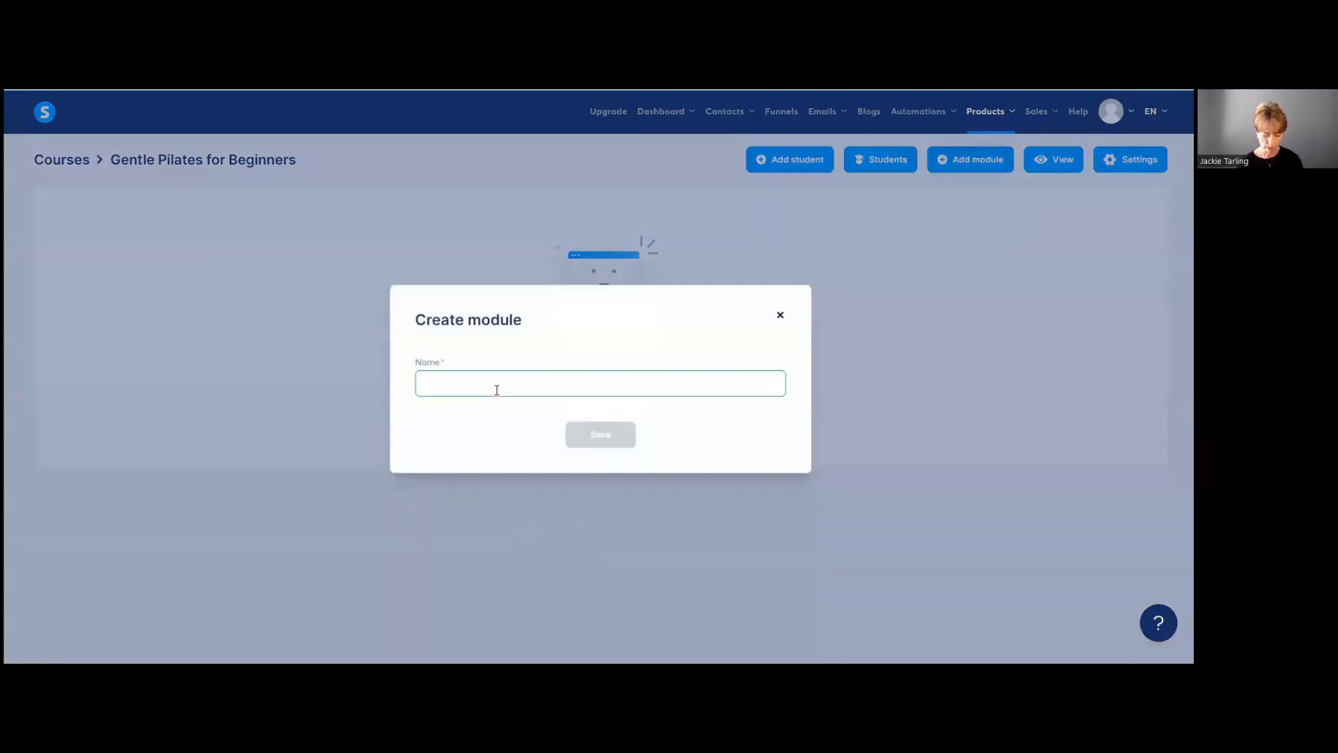
pyautogui.write('Welcome')
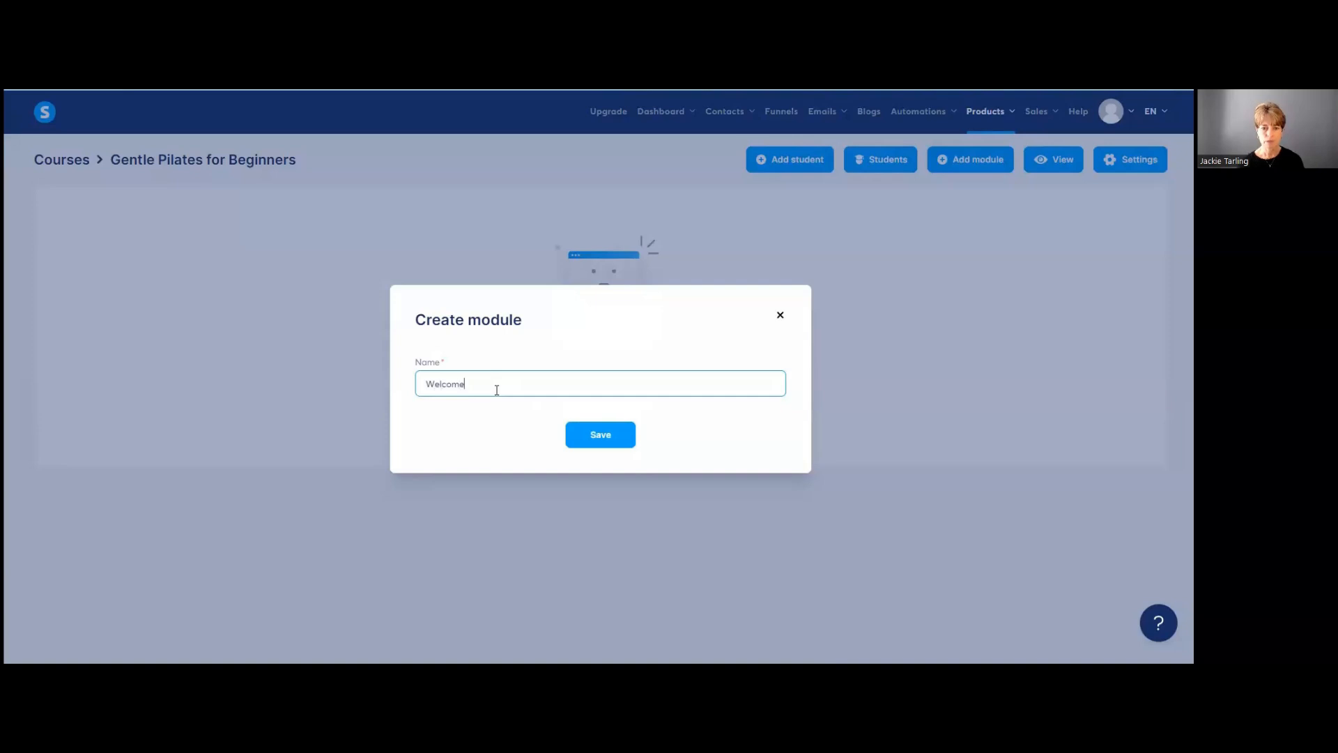
pyautogui.click(610, 438)
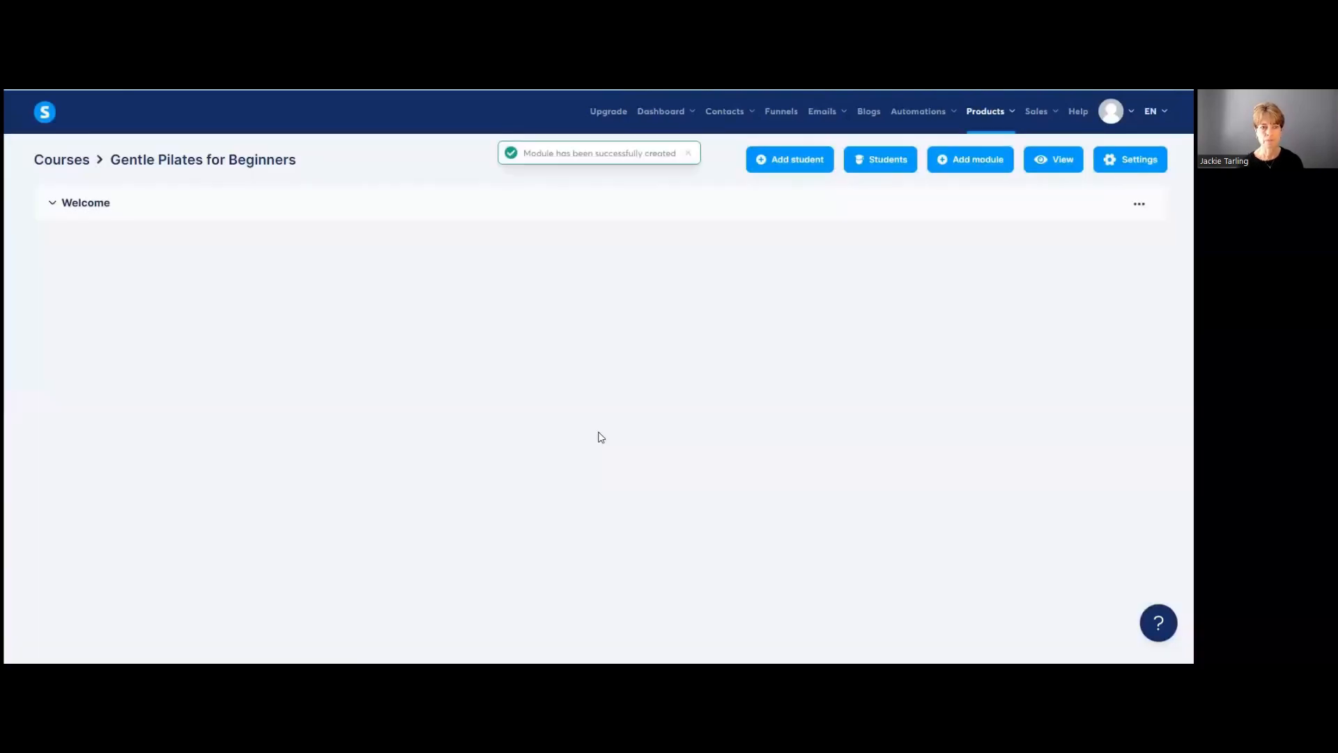
# Create a lecture named "Welcome to Gentle Pilates for Beginners" in the Welcome module
pyautogui.click(82, 215)
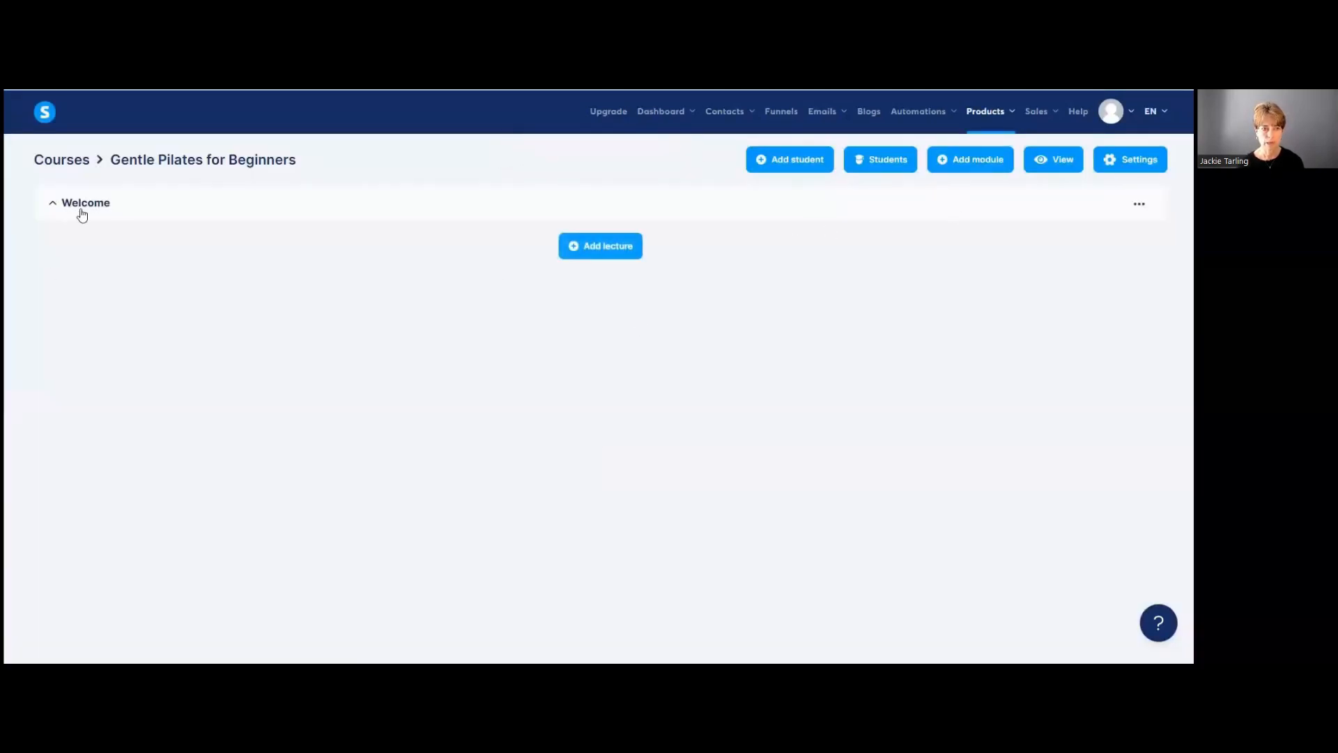
pyautogui.click(601, 246)
pyautogui.click(439, 216)
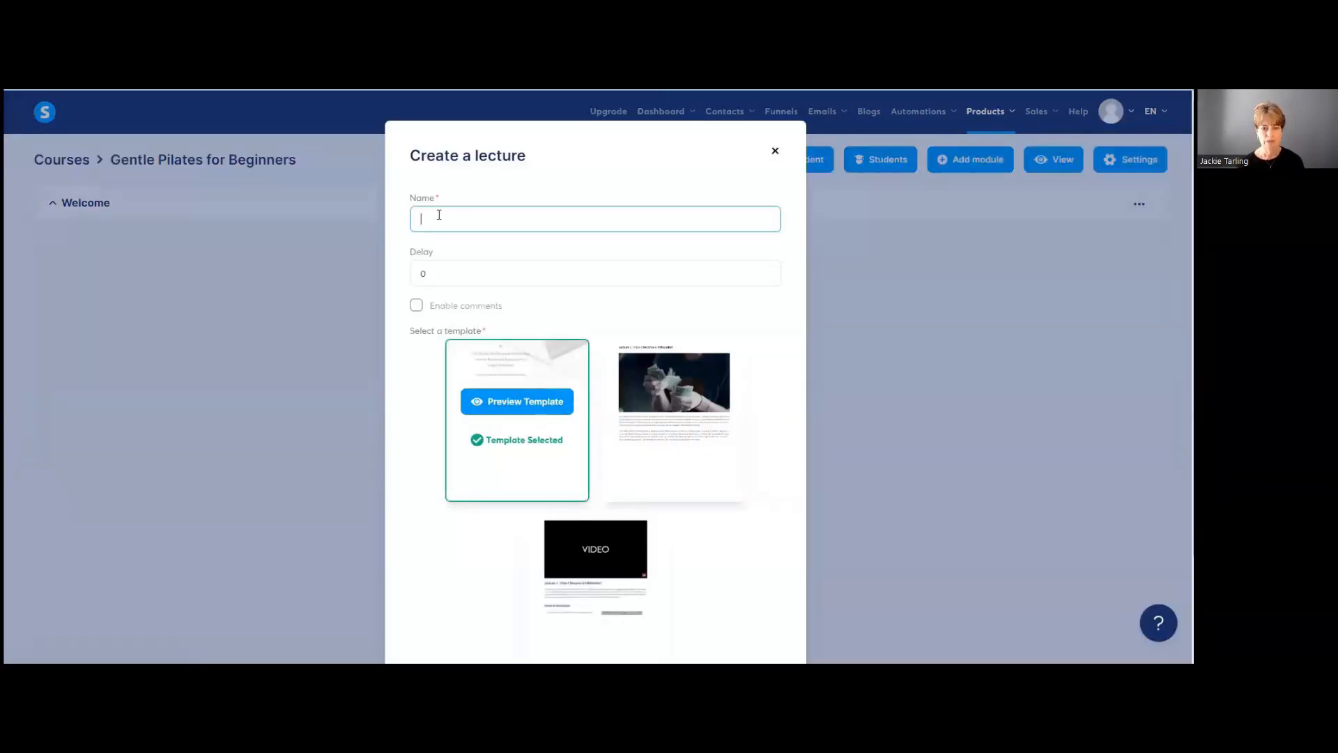
pyautogui.write('Welcome to Gentle ')
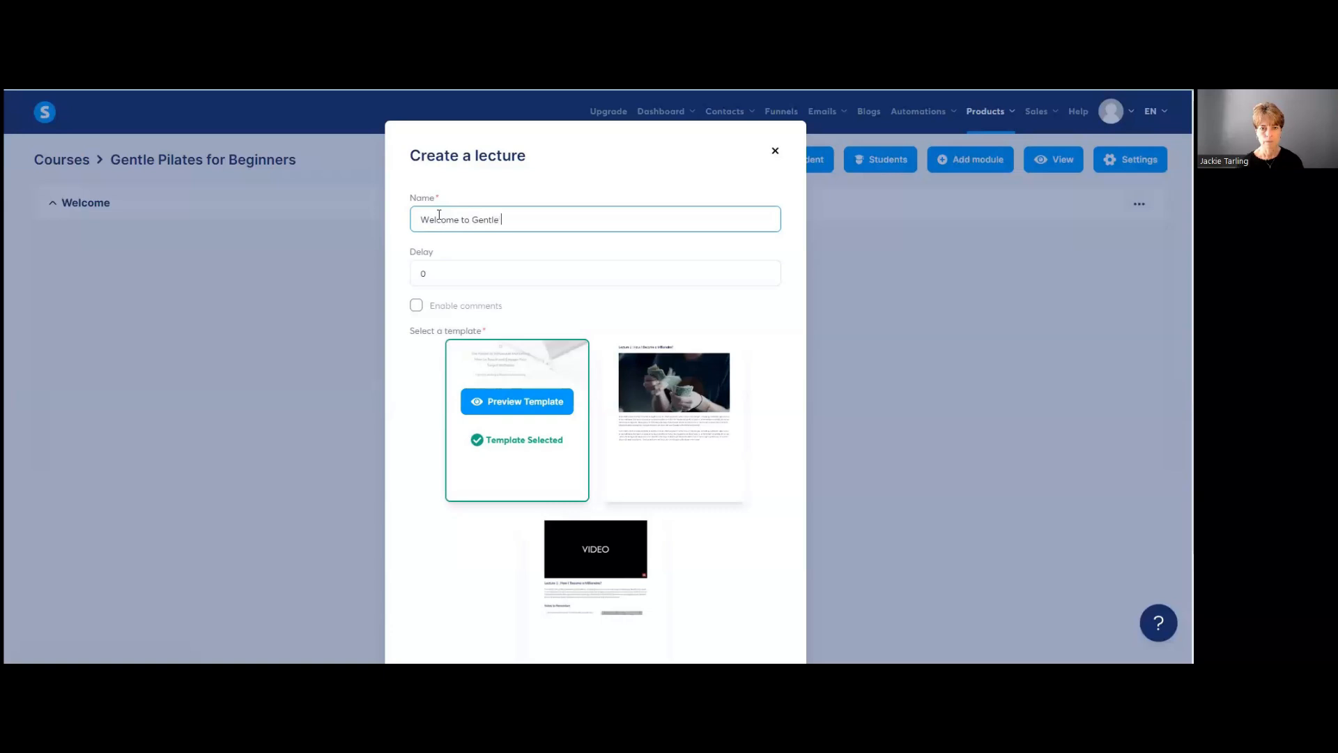
pyautogui.write('Pilates for Beginners')
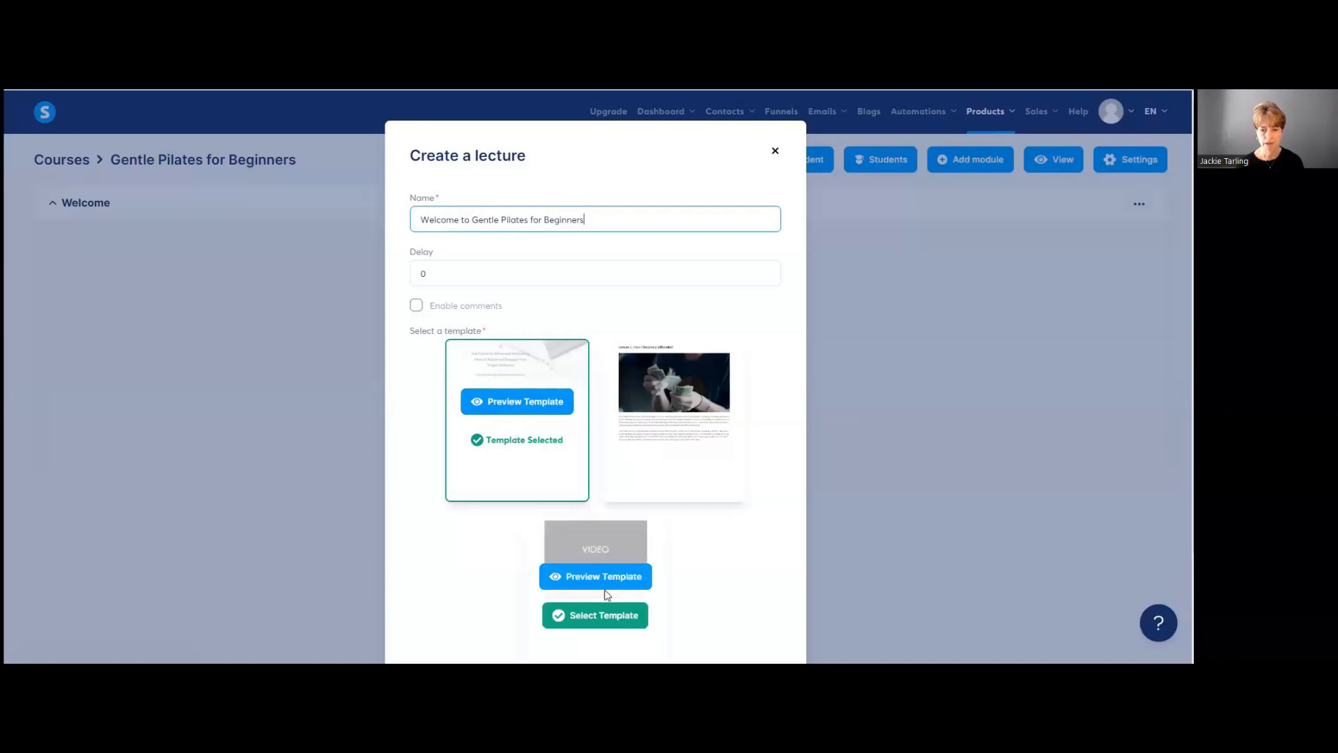
pyautogui.scroll(-2, 617, 527)
pyautogui.click(605, 599)
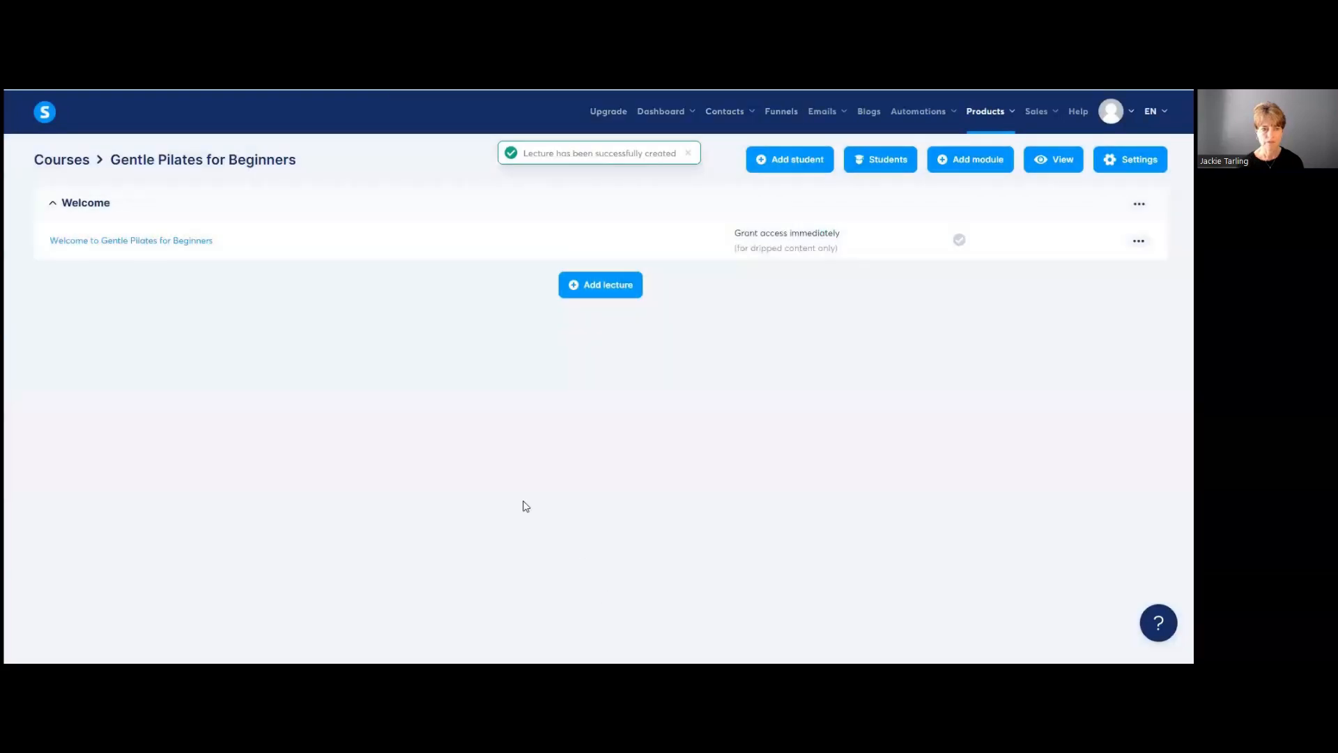
# Open the welcome lecture in the page editor and save the page changes
pyautogui.click(175, 249)
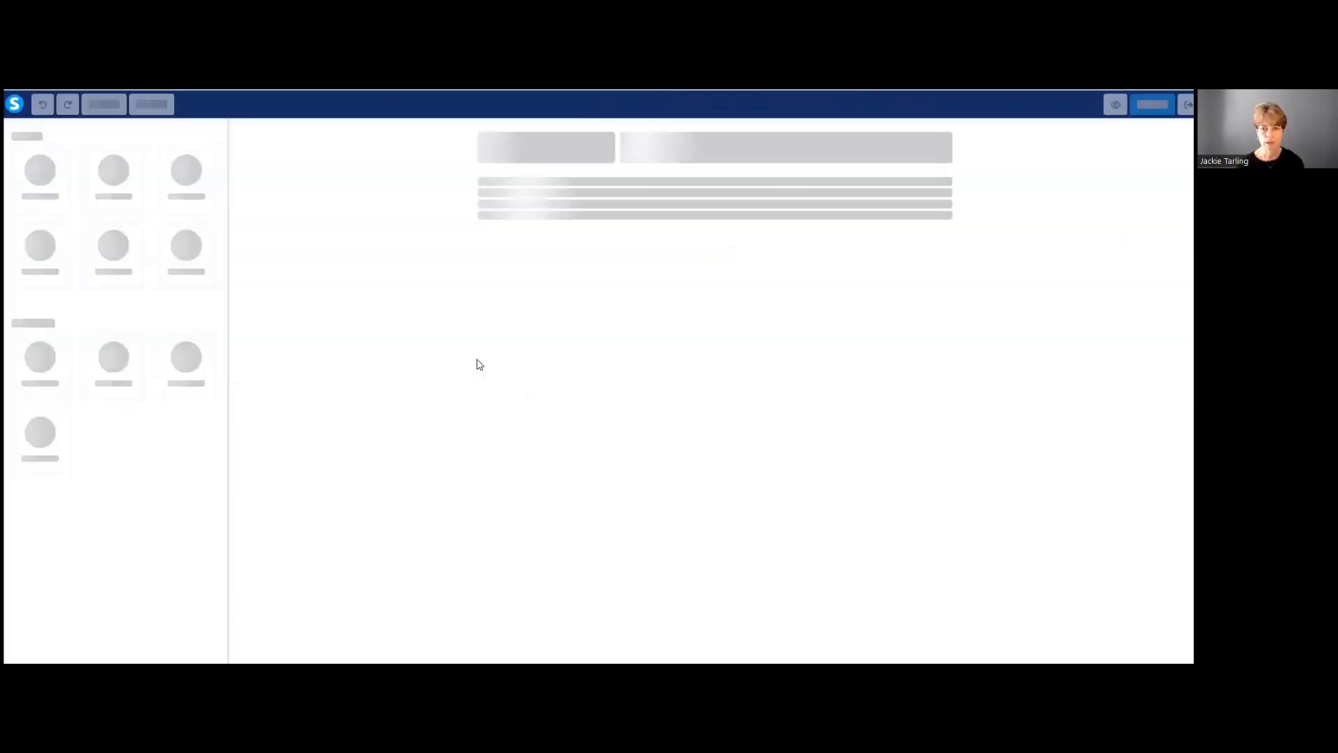
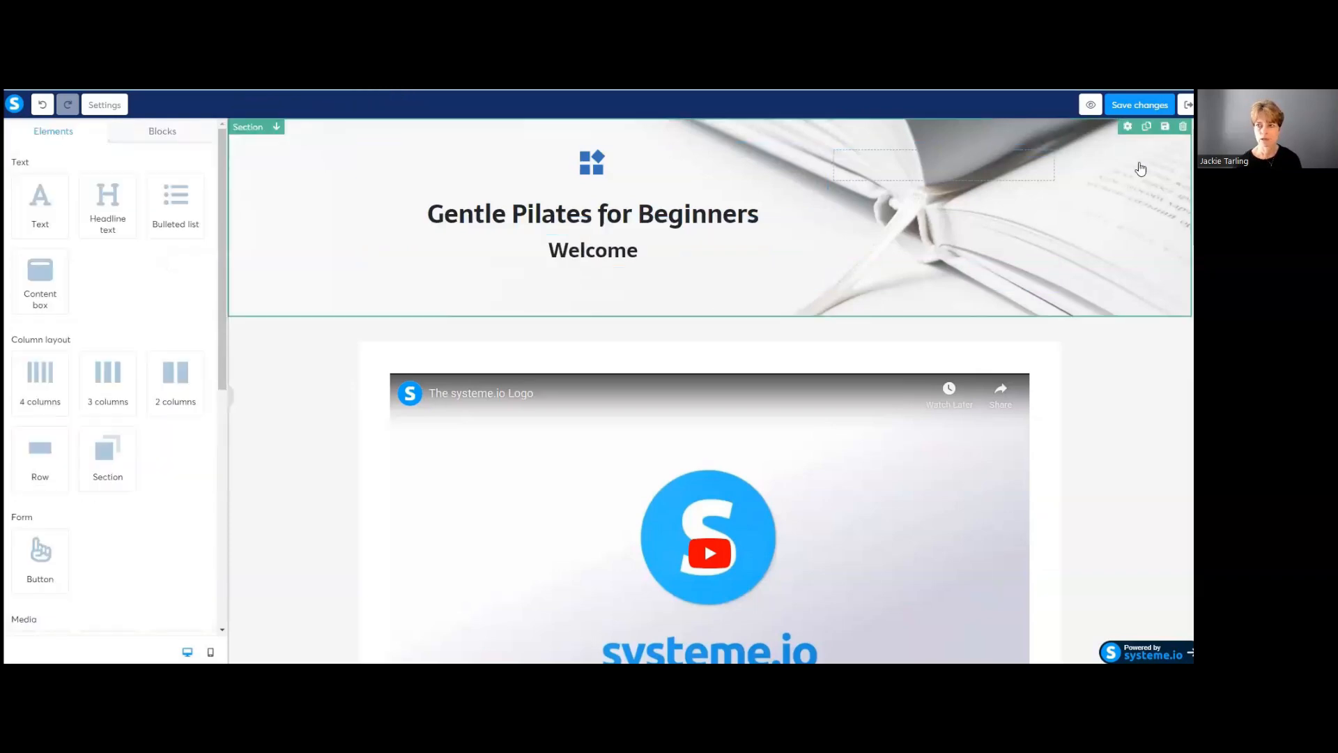
pyautogui.click(1142, 105)
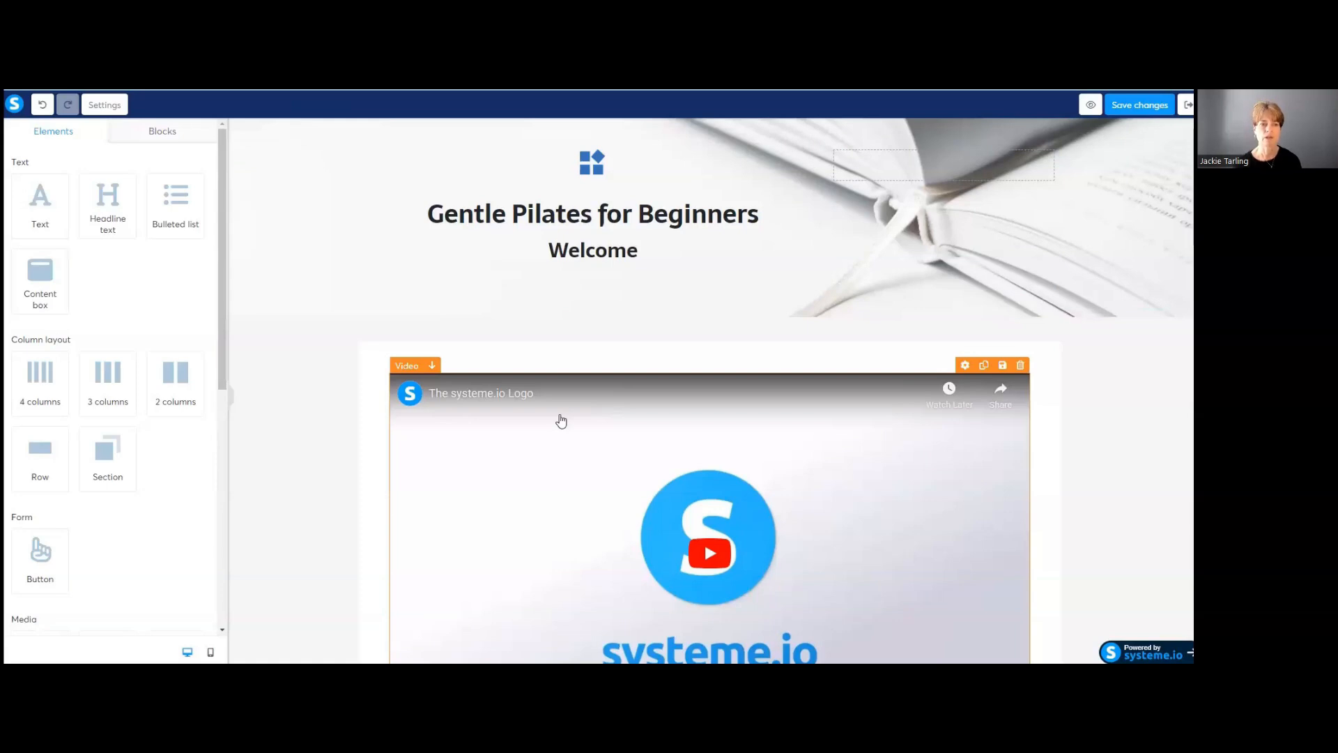
# Examine the settings of the lecture page's video element, including the available video types
pyautogui.scroll(-1, 529, 416)
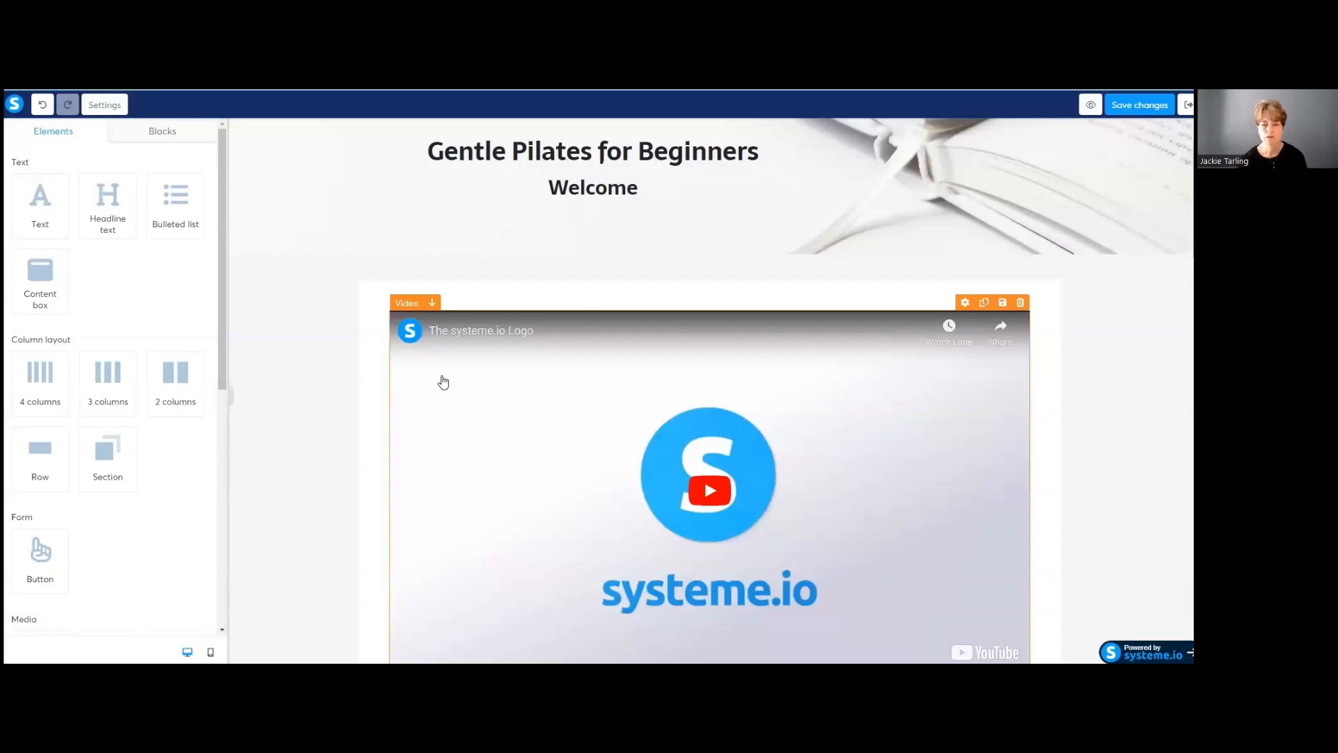
pyautogui.scroll(-2, 529, 469)
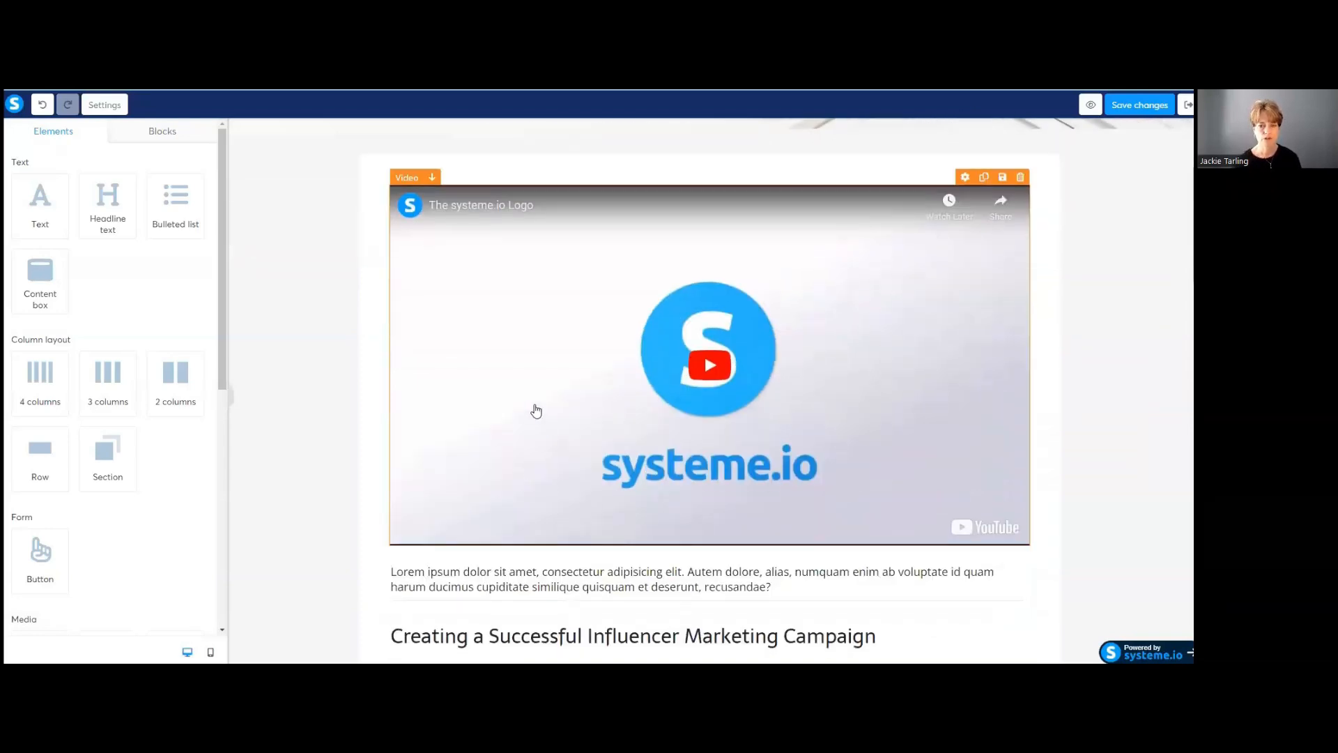
pyautogui.click(530, 395)
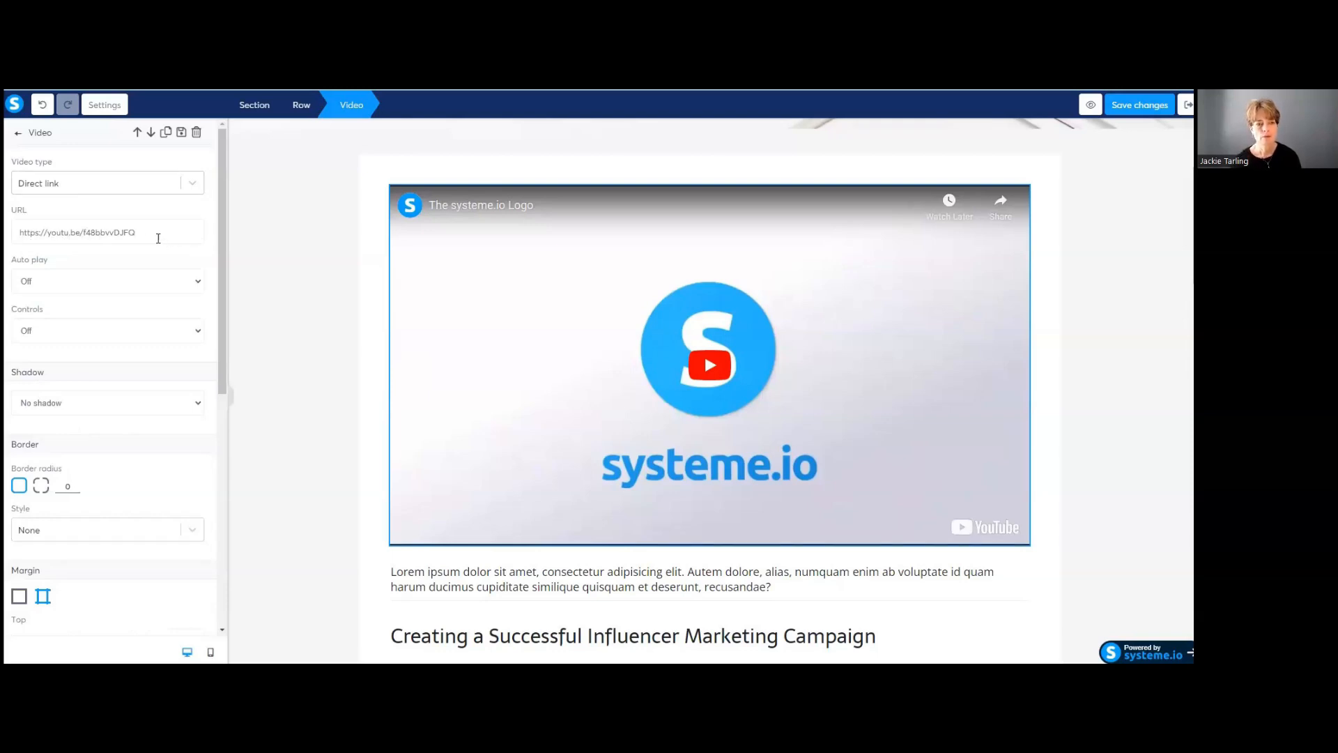
pyautogui.click(189, 187)
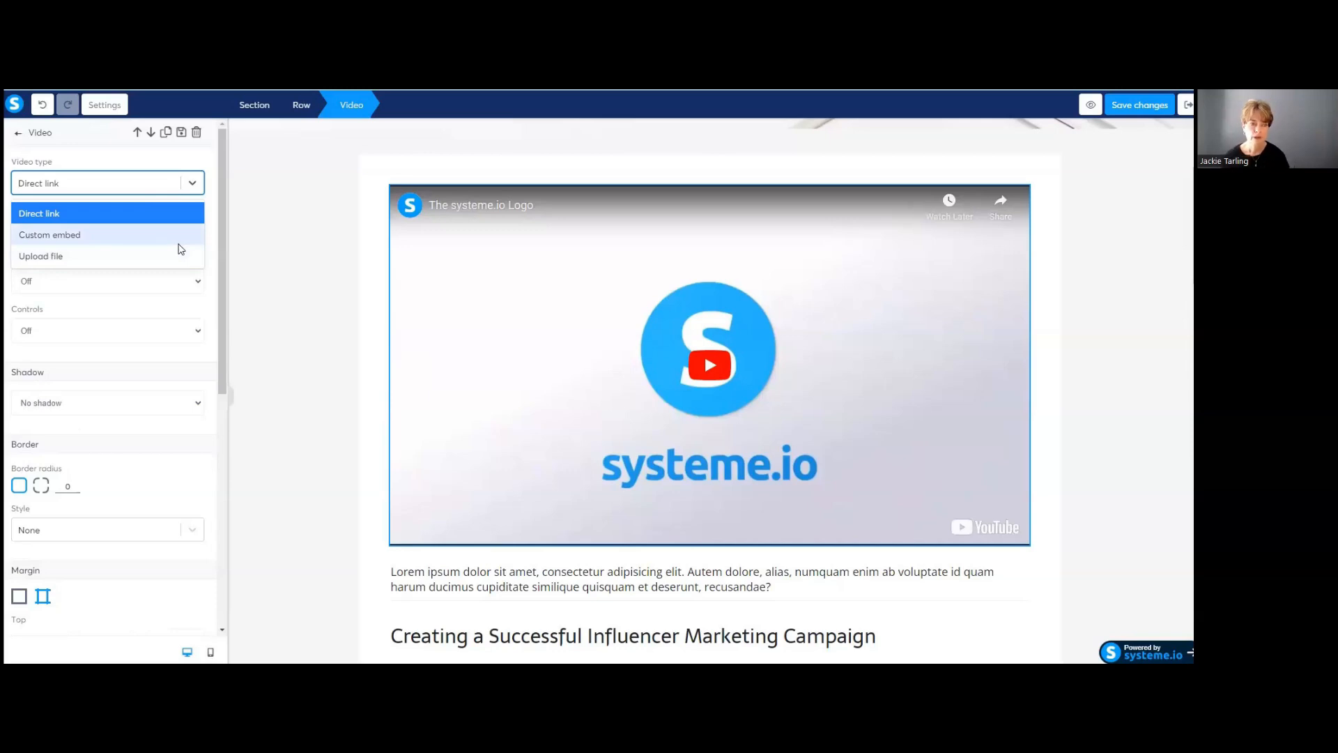
pyautogui.click(193, 187)
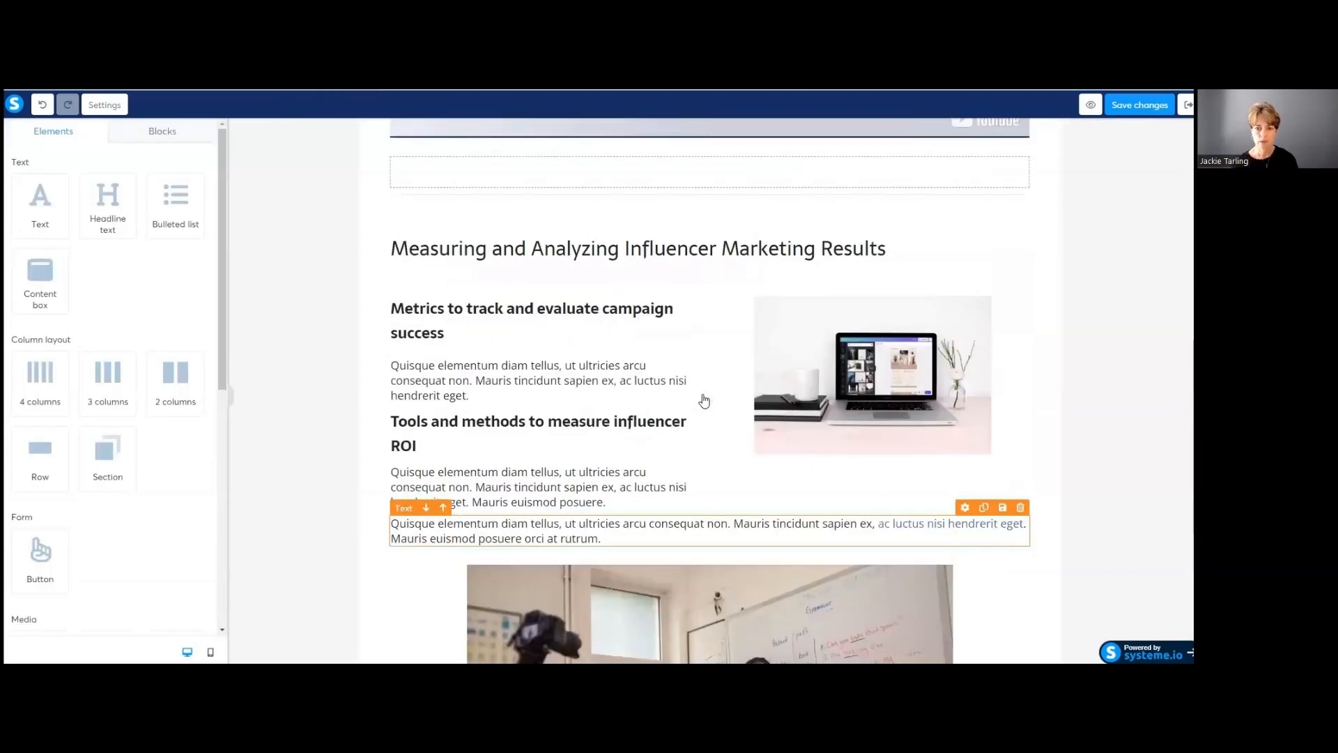
# Delete the empty row beneath the video and the "Measuring and Analyzing Influencer Marketing Results" heading
pyautogui.scroll(2, 704, 400)
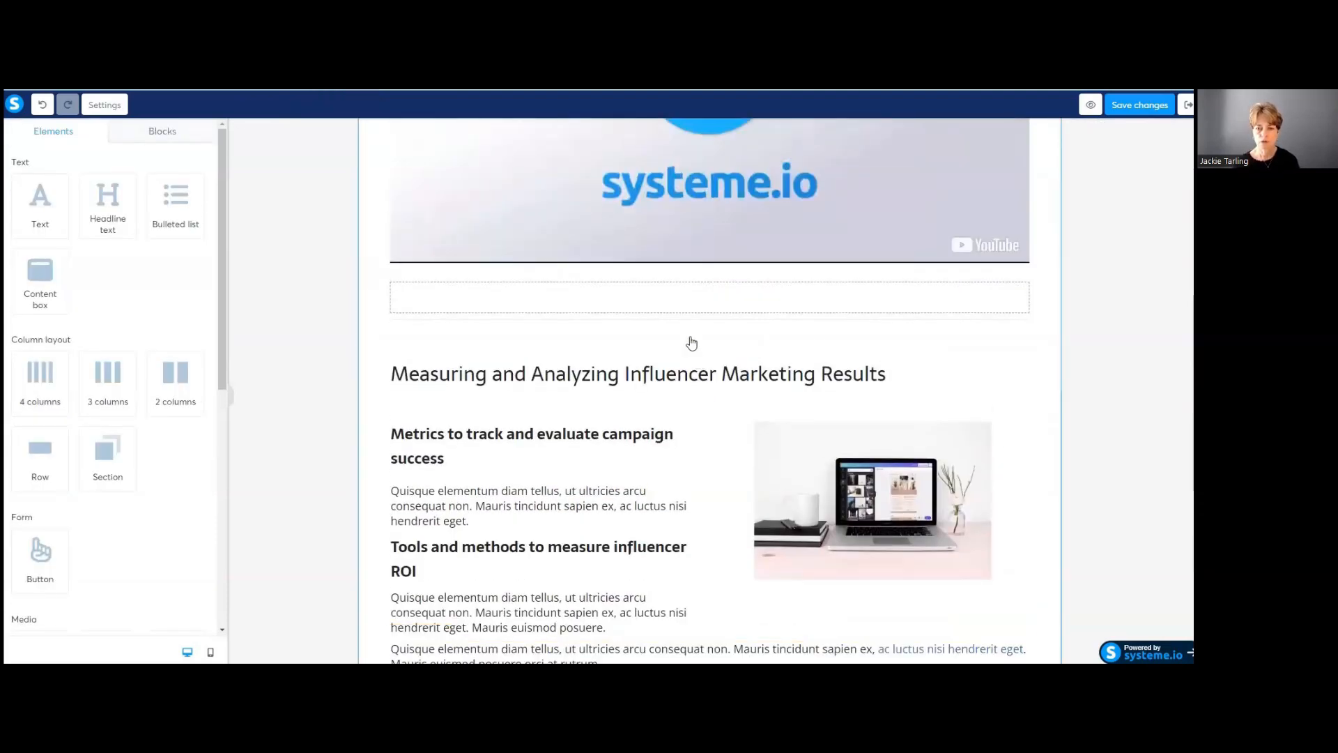
pyautogui.scroll(7, 692, 341)
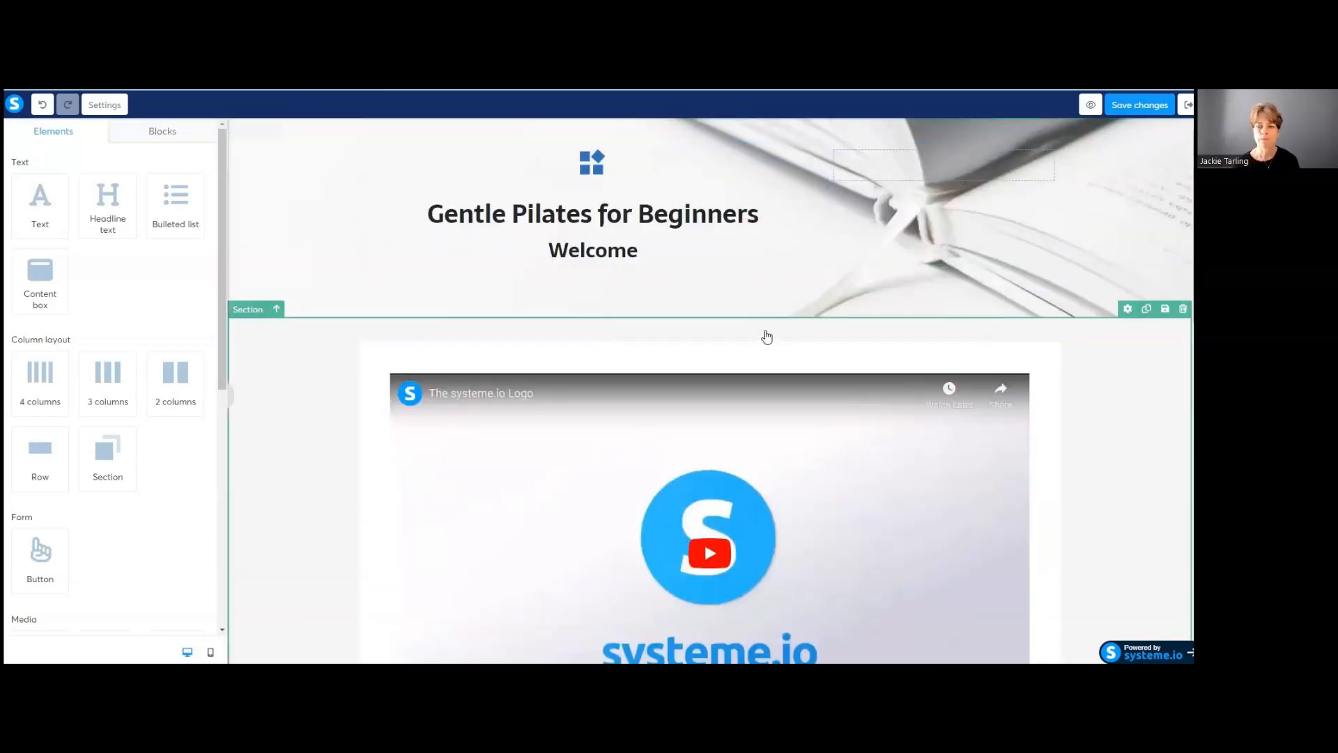
pyautogui.scroll(-6, 765, 334)
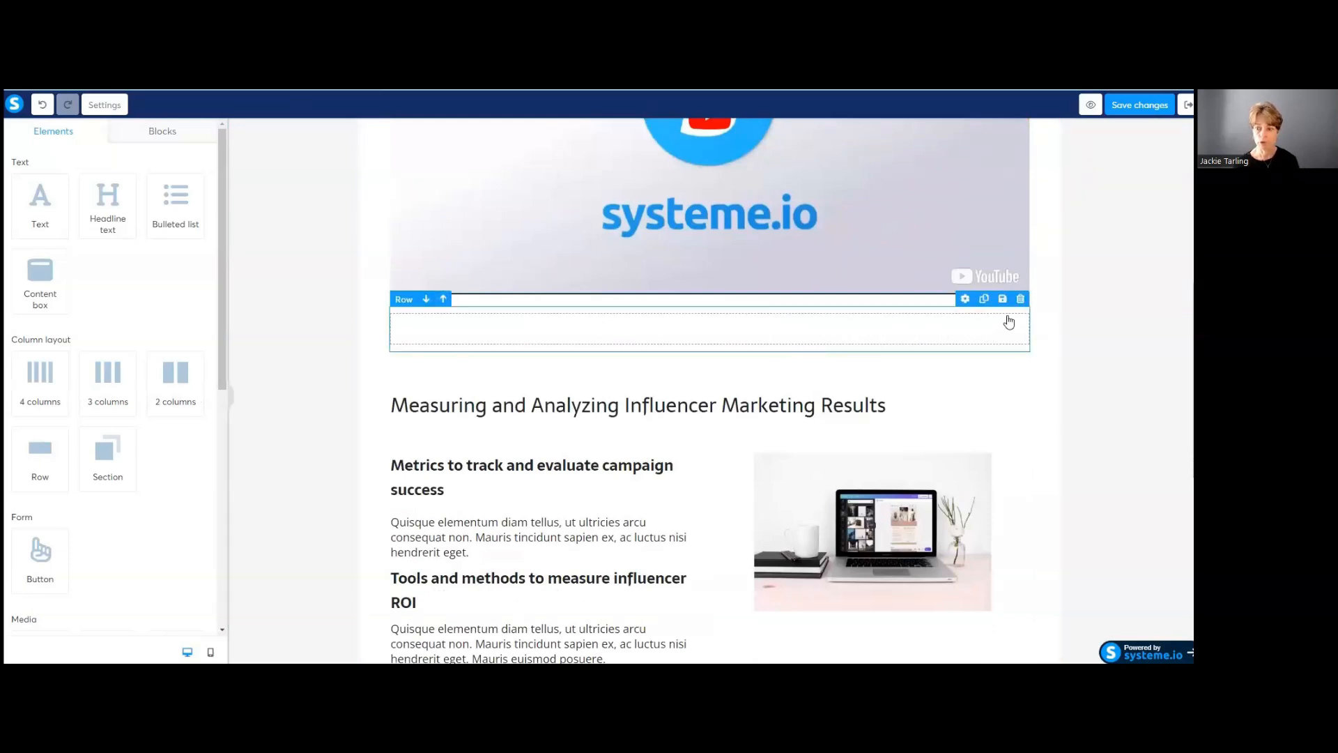
pyautogui.click(1022, 300)
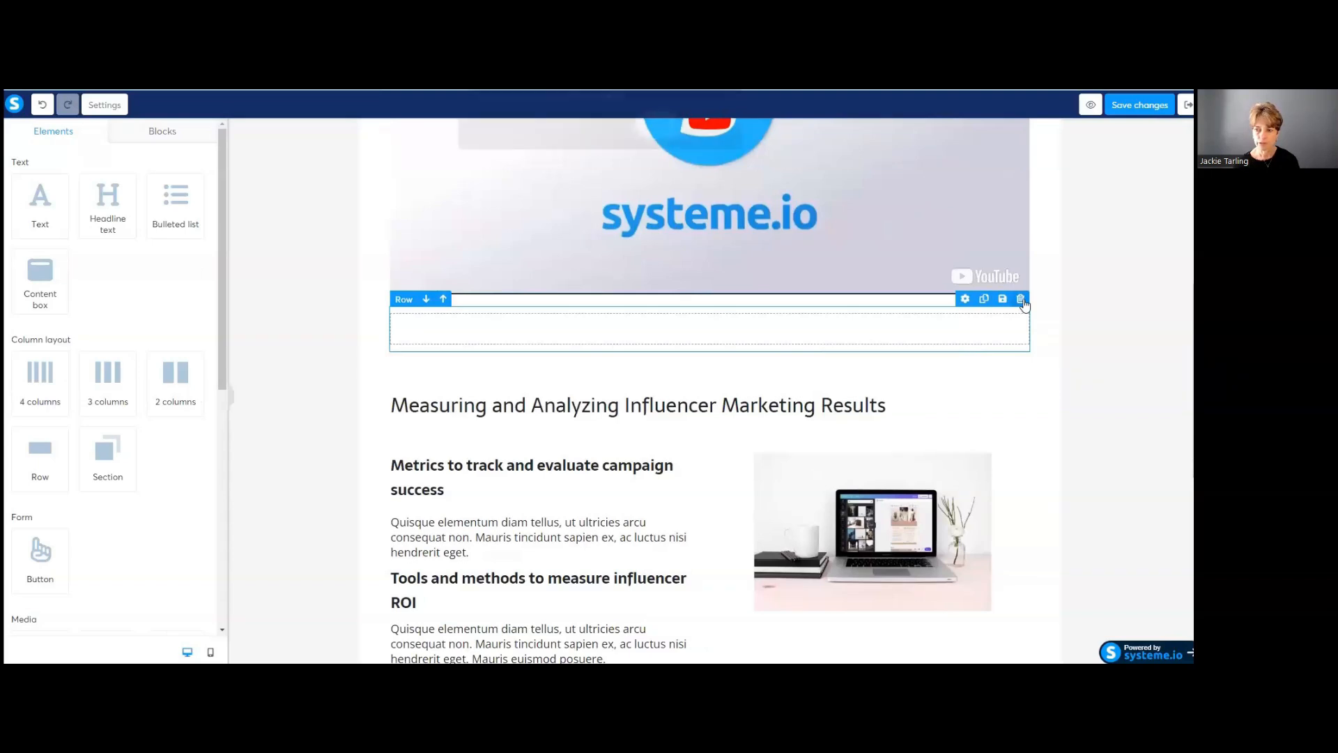
pyautogui.click(656, 135)
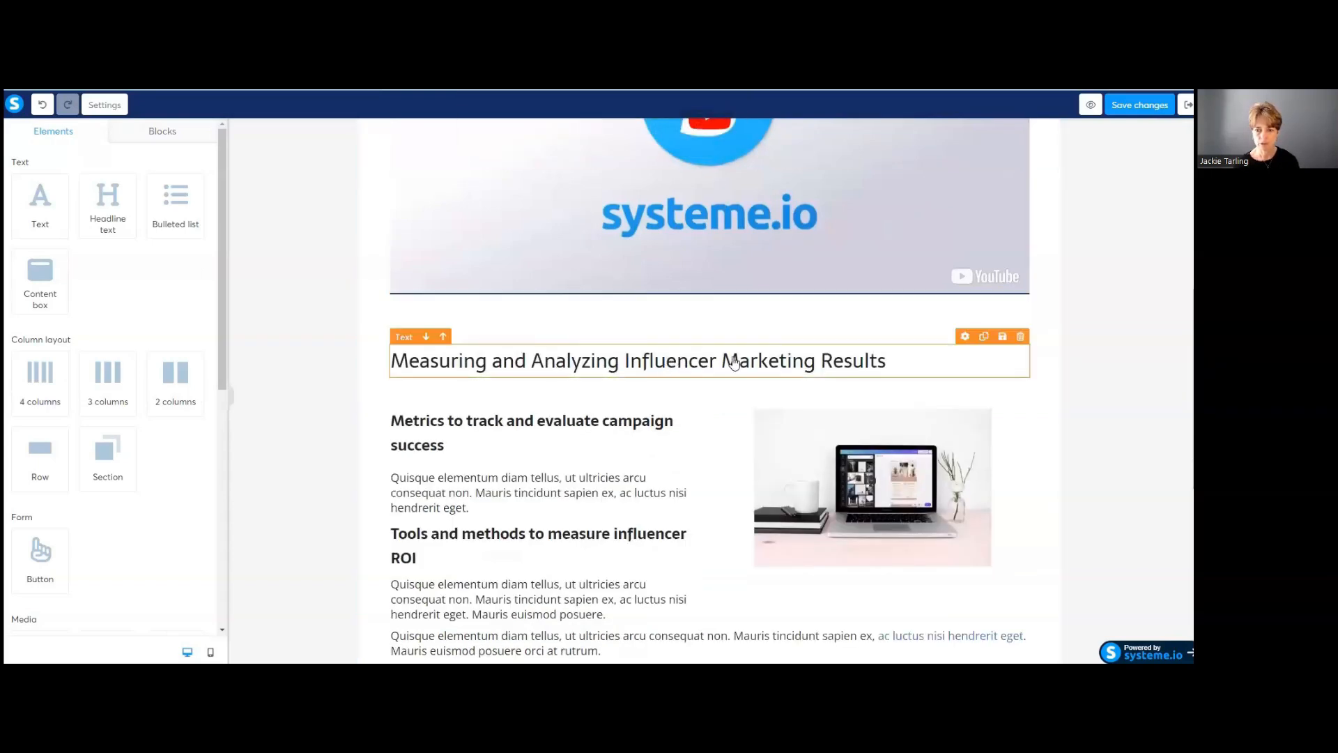
pyautogui.click(1021, 338)
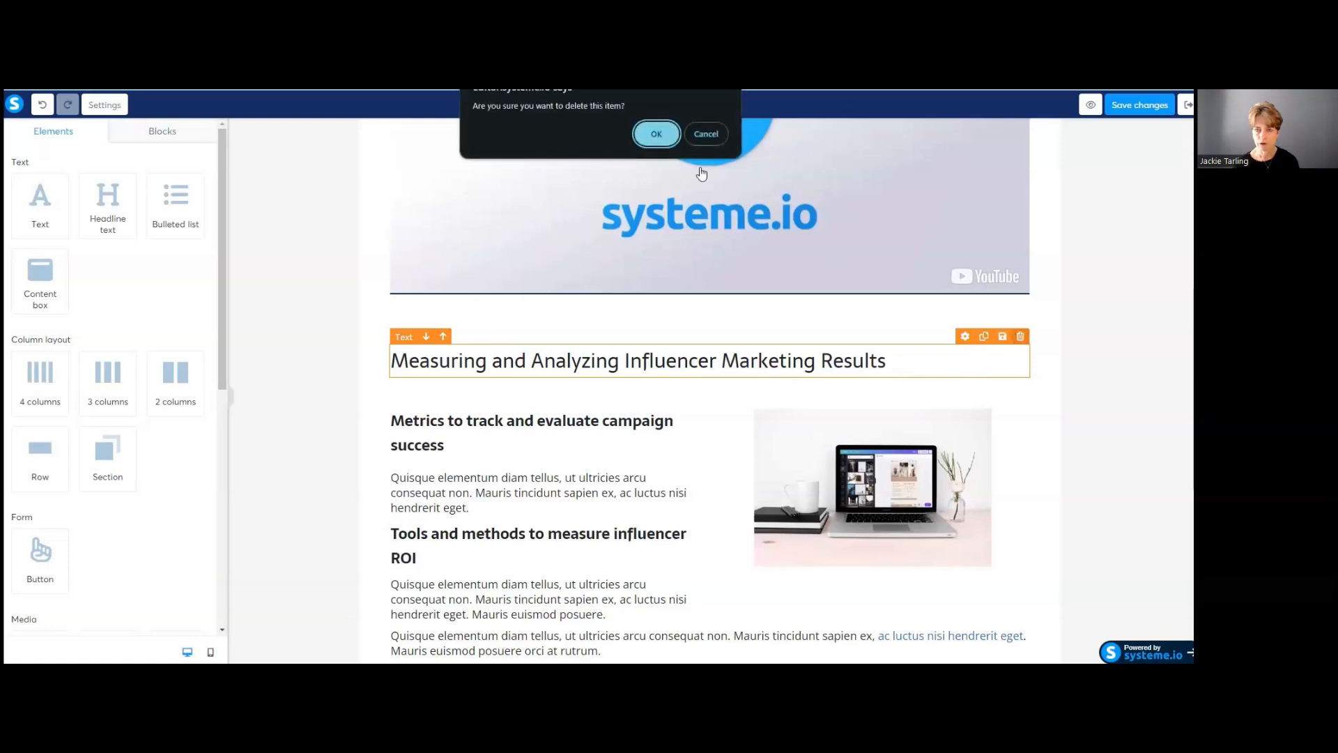
pyautogui.click(659, 135)
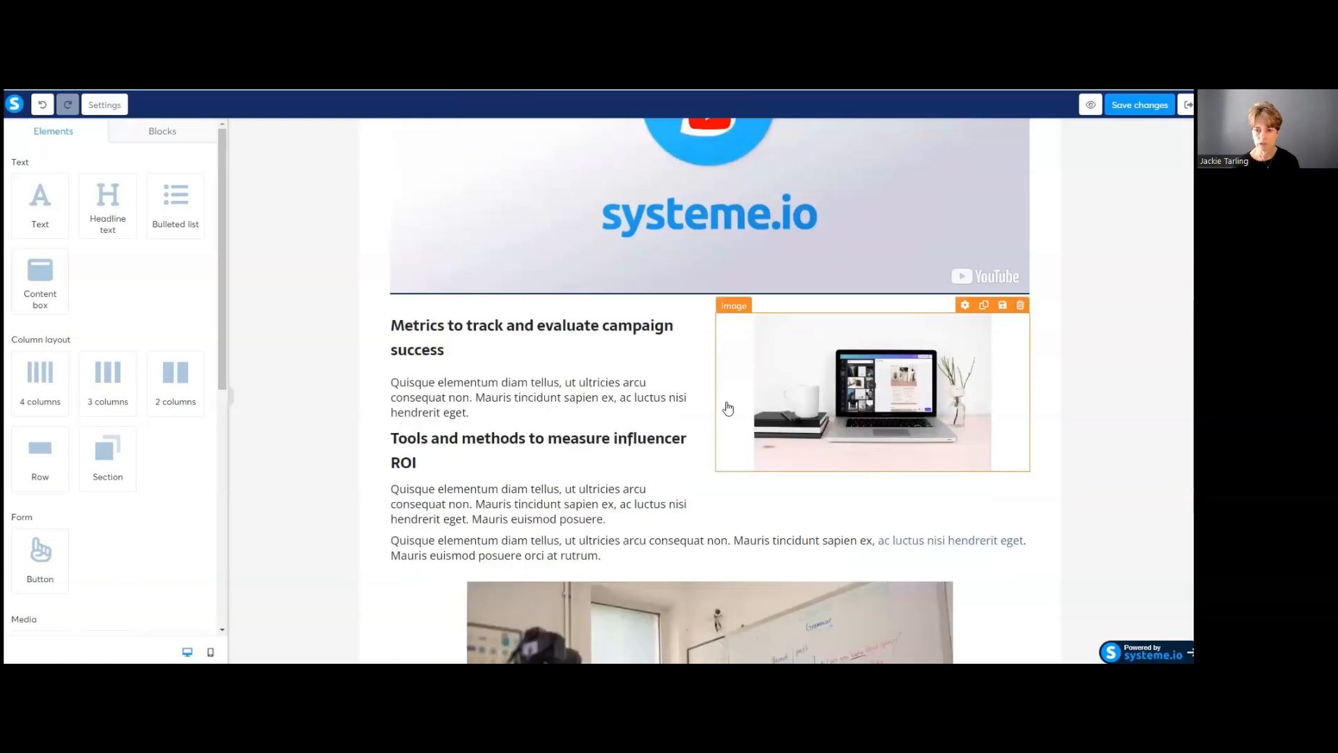
# Delete the laptop image and the two-column row containing the campaign metrics and influencer ROI text
pyautogui.click(1020, 305)
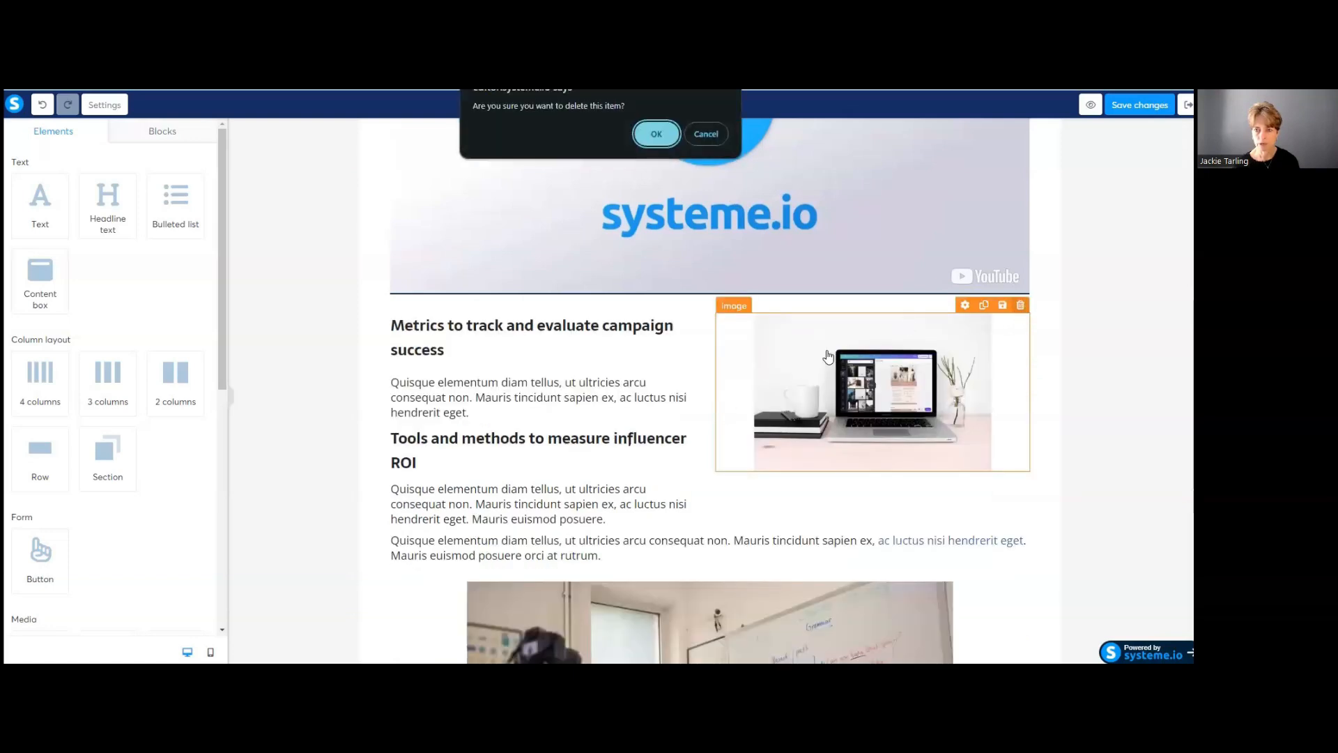
pyautogui.click(657, 134)
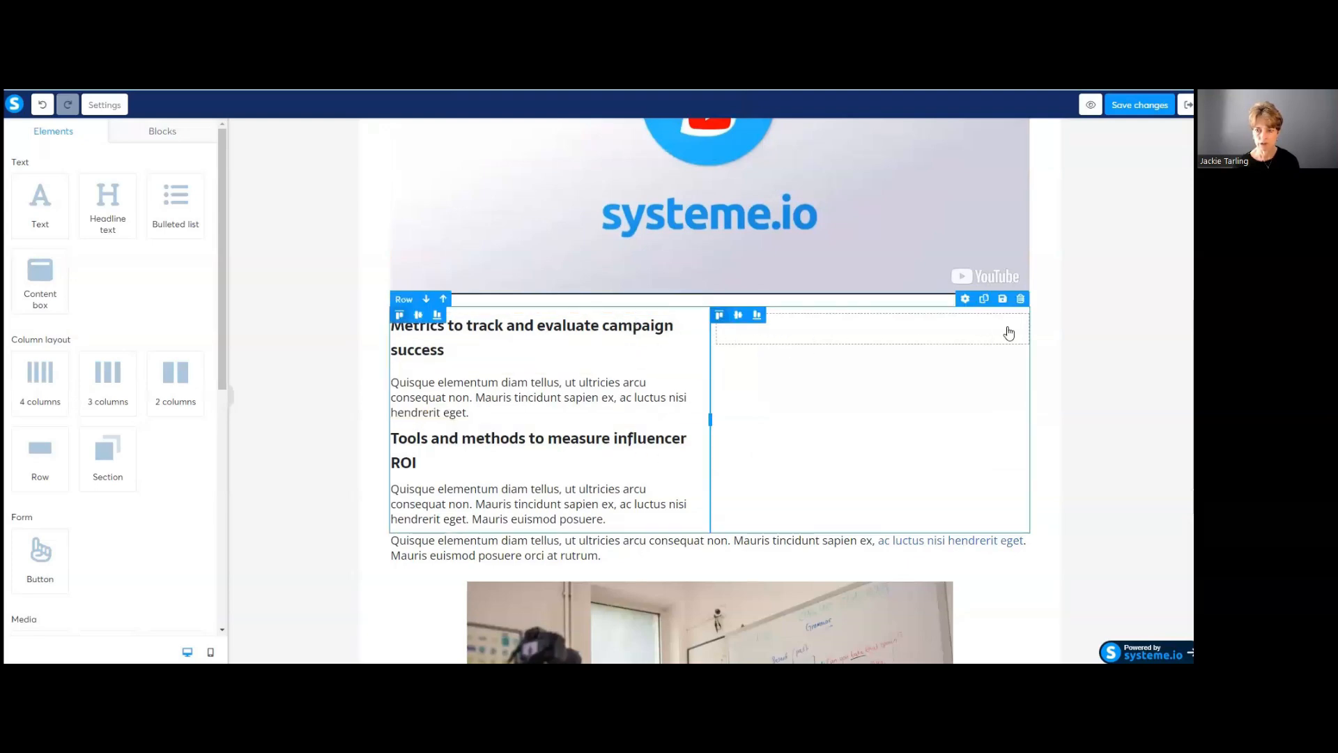
pyautogui.click(1021, 300)
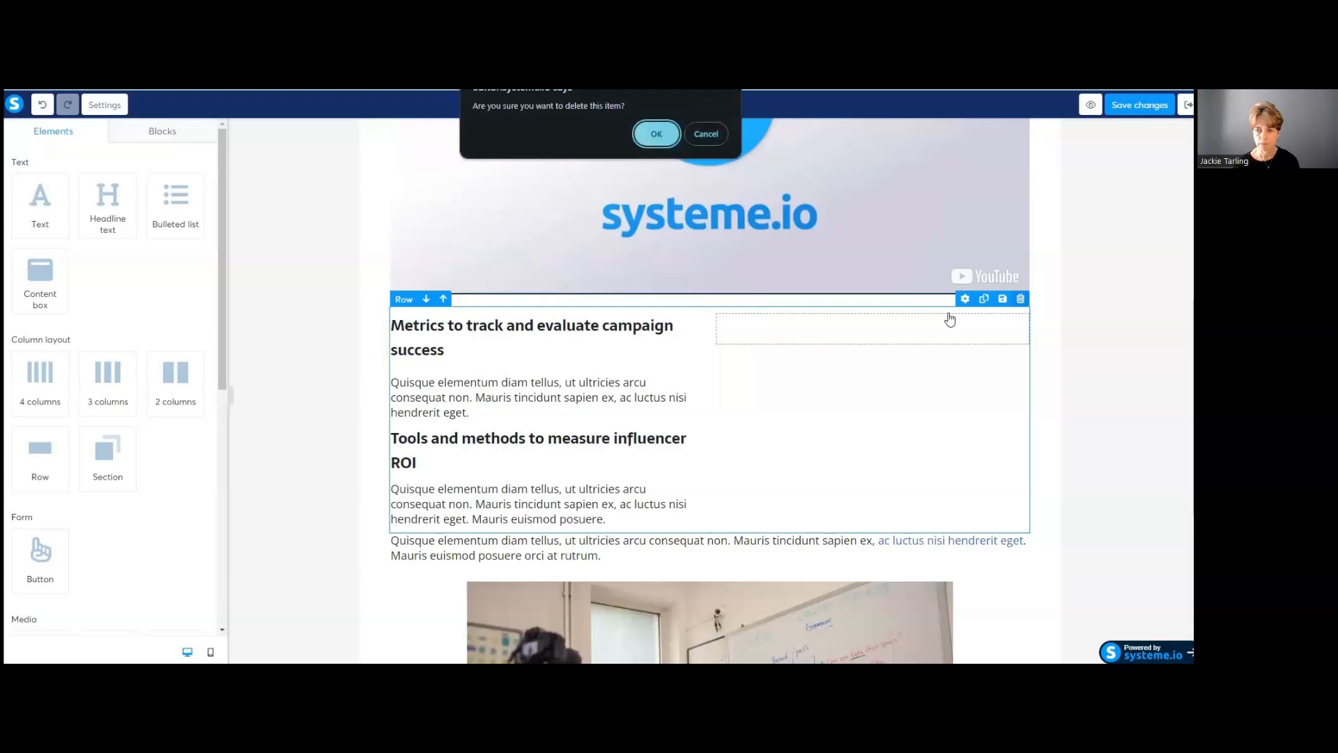
pyautogui.click(657, 135)
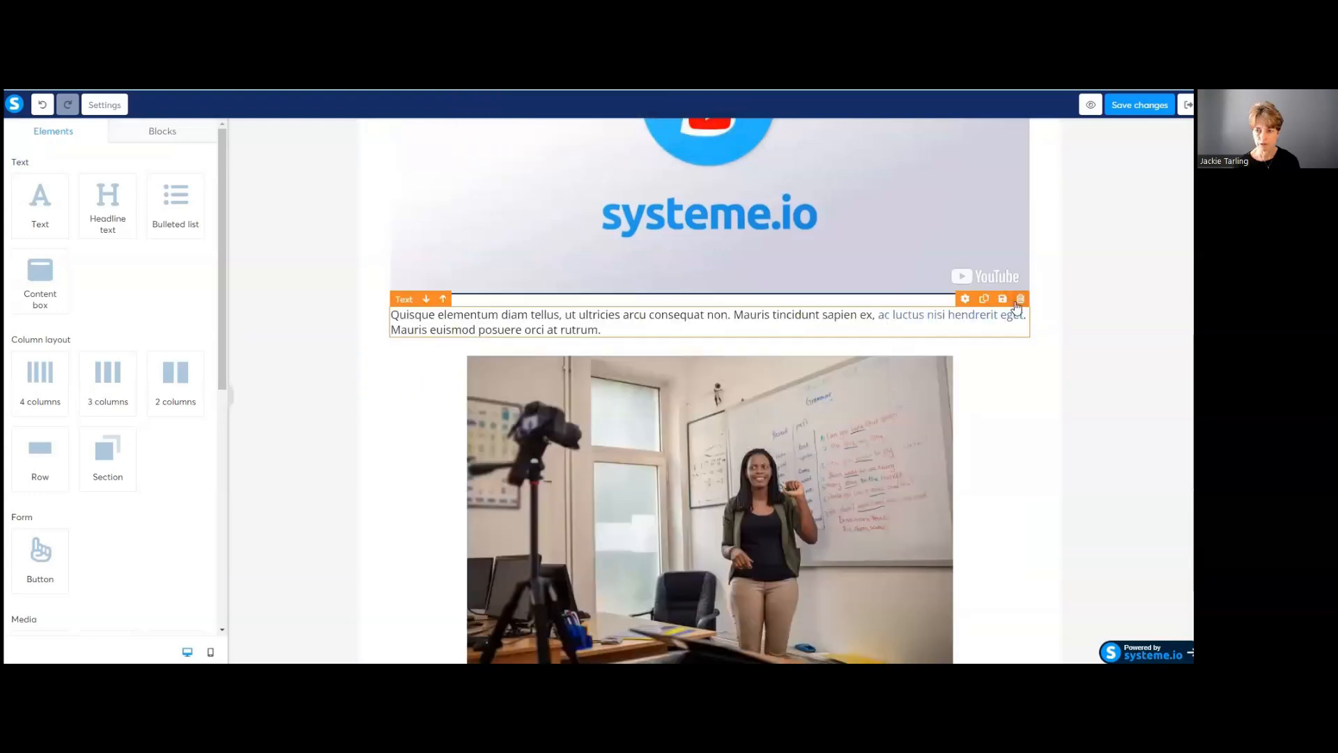
# Delete the remaining text paragraph, the classroom image and the empty row beneath the video, and exit the page editor
pyautogui.click(1020, 300)
pyautogui.click(660, 136)
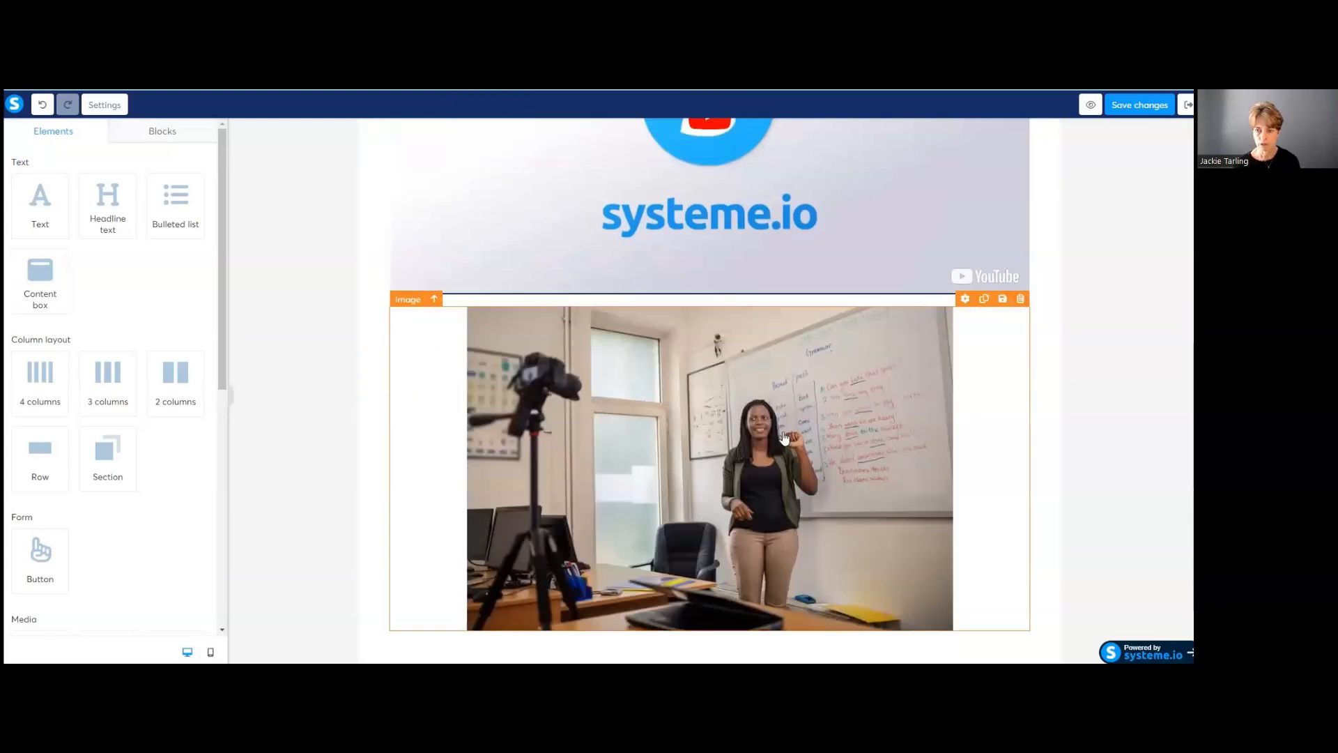
pyautogui.click(1020, 299)
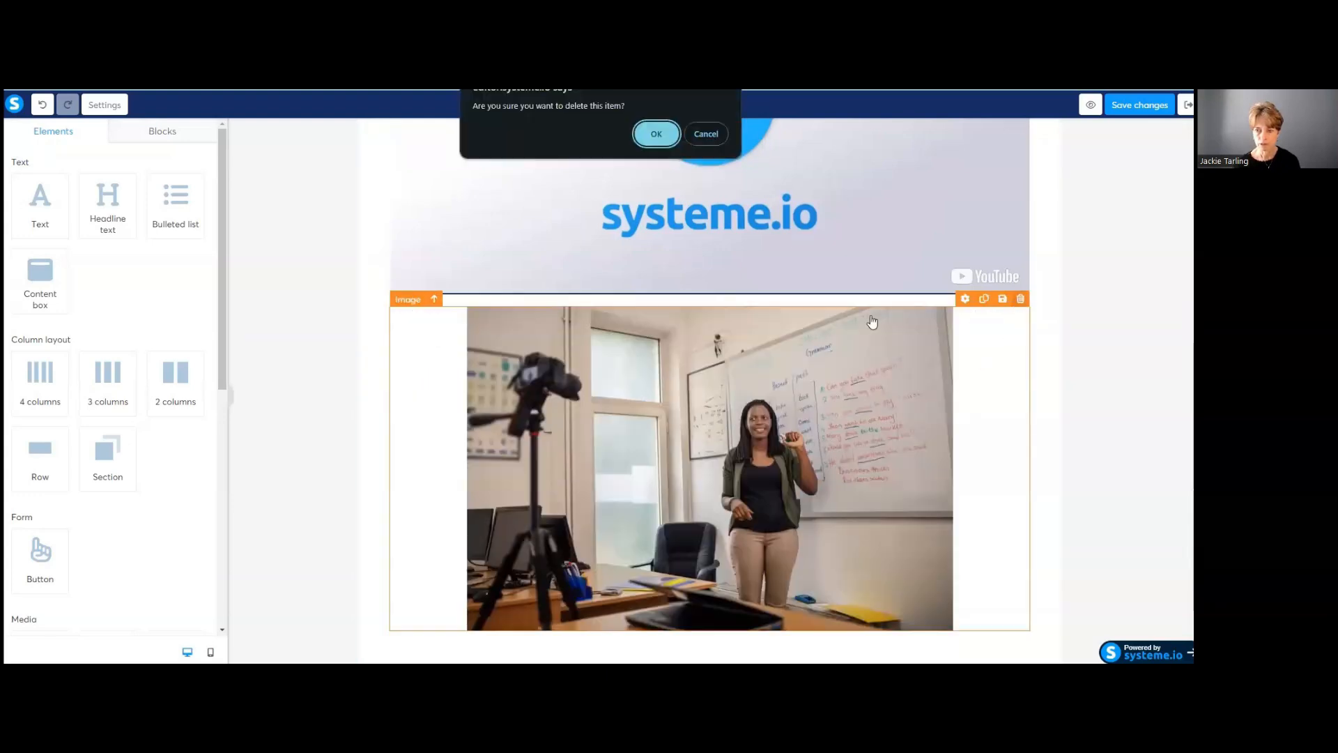
pyautogui.click(654, 135)
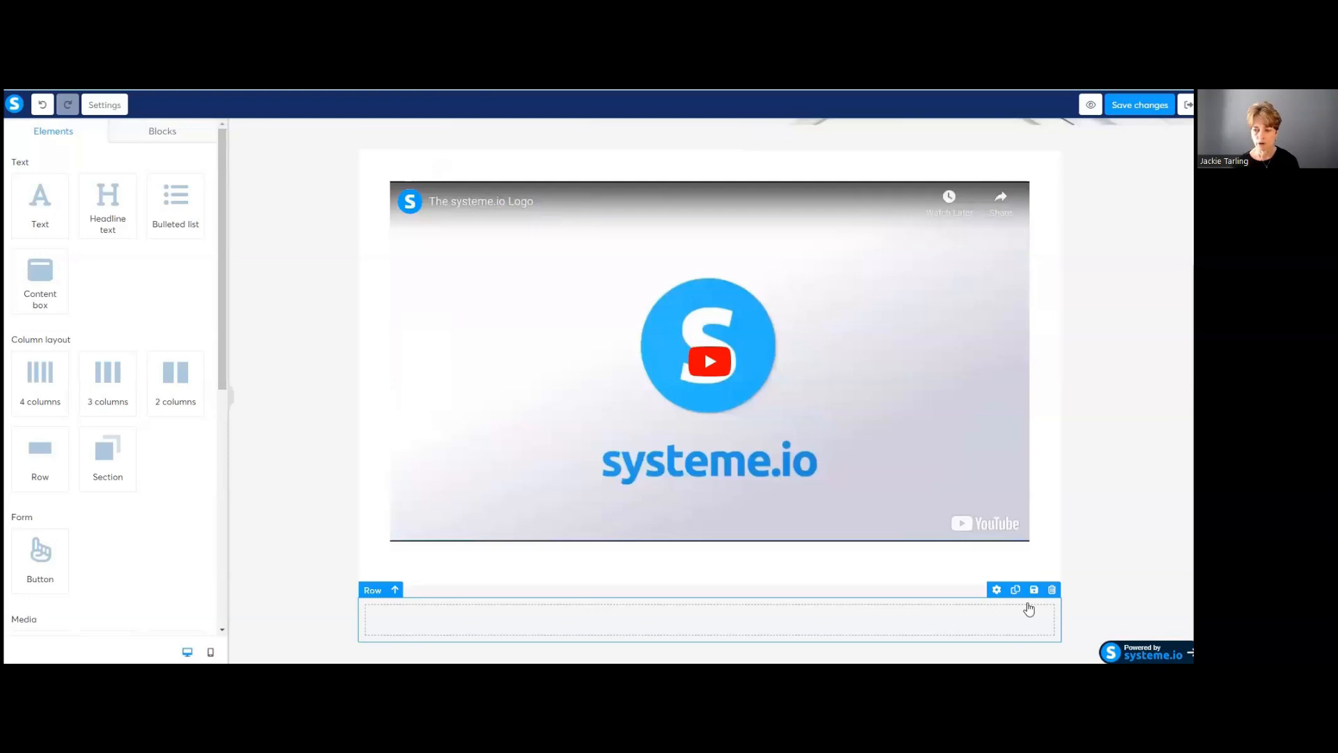
pyautogui.click(1053, 591)
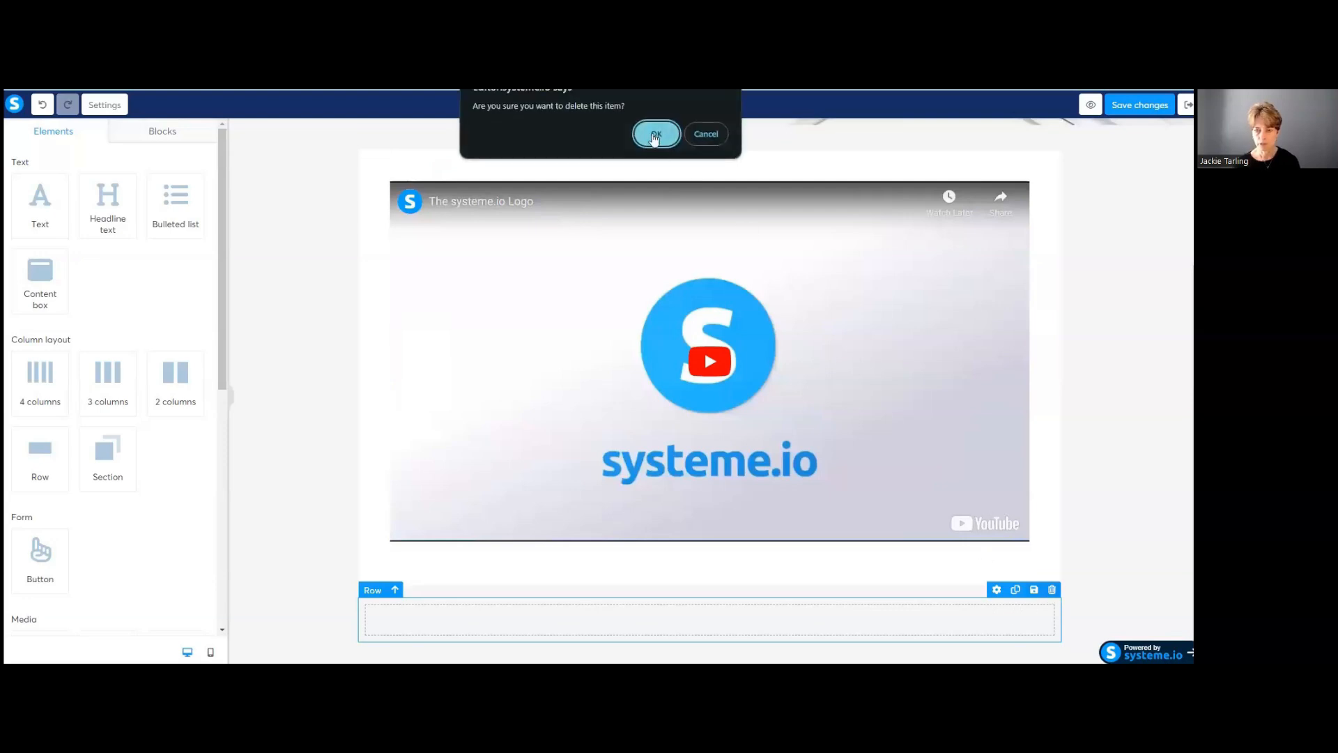
pyautogui.click(654, 134)
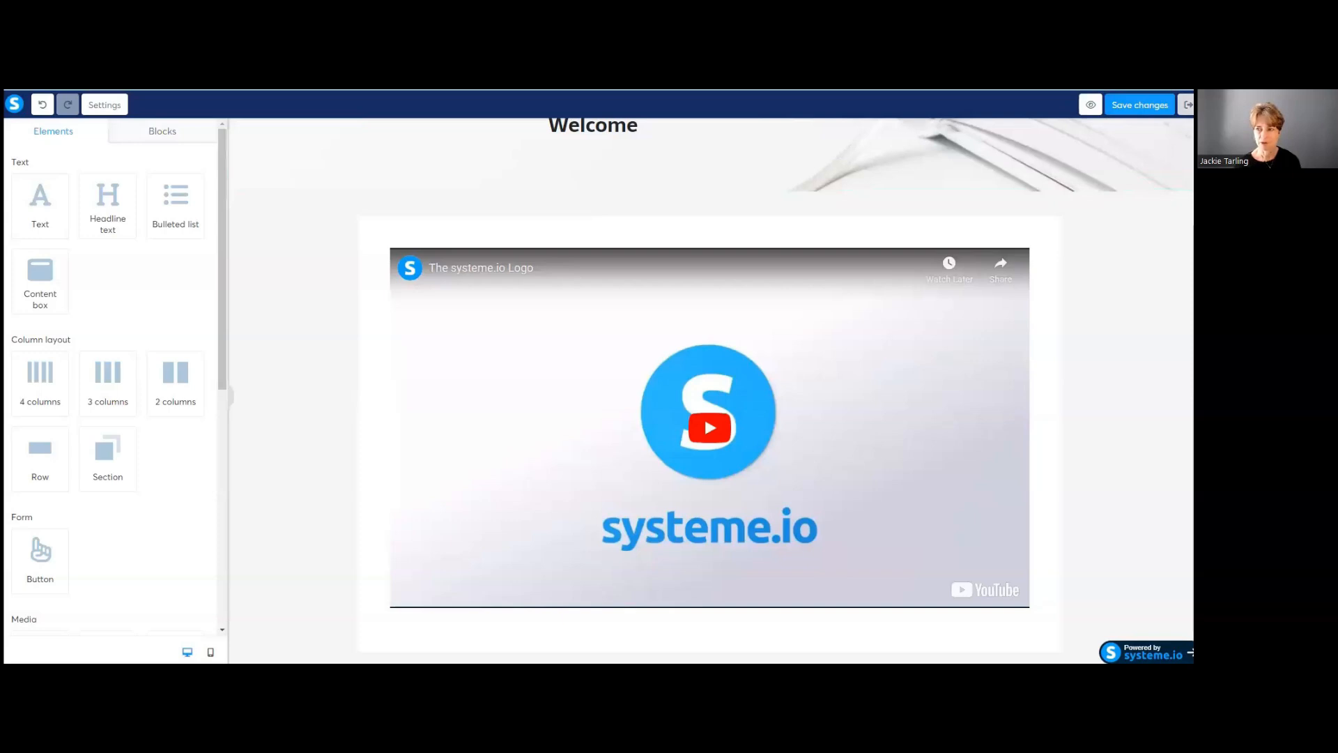
pyautogui.click(1187, 105)
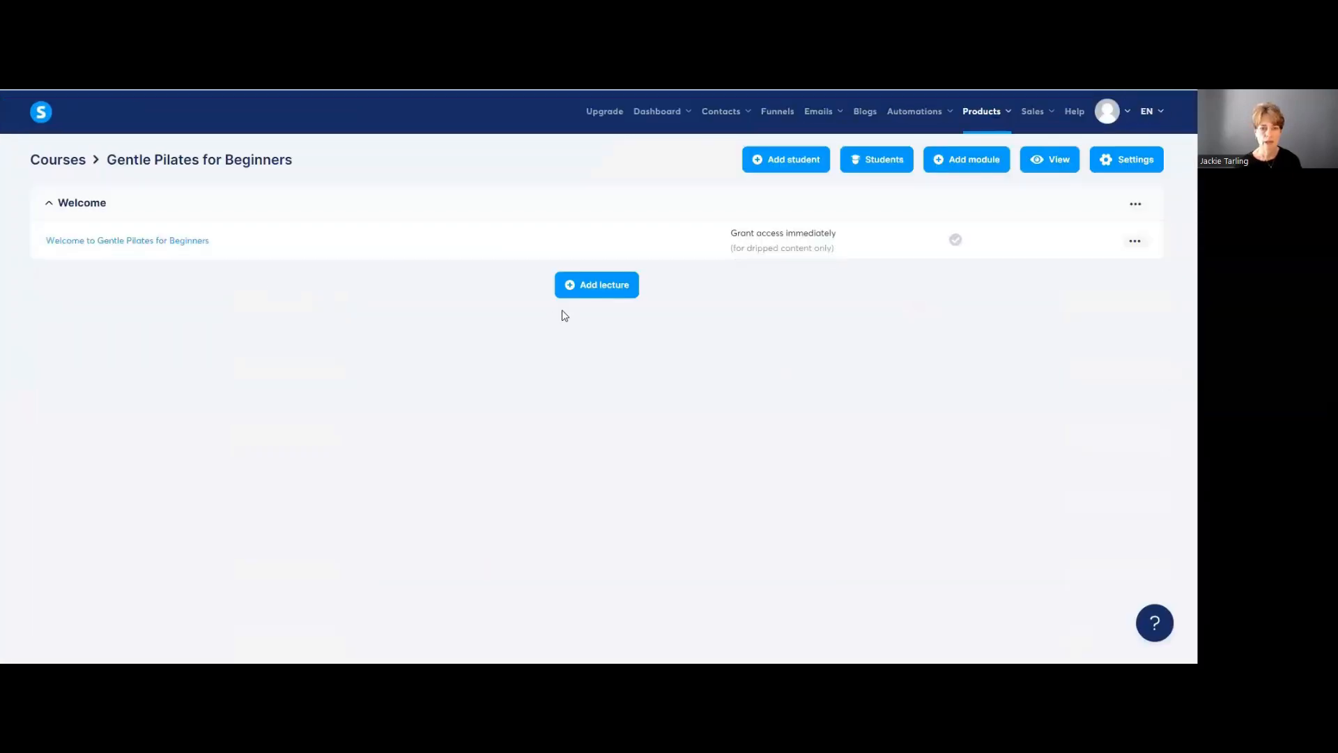
# Create a course module named "Lesson 1 - Get set up for Gentle Pilates" and expand it
pyautogui.click(590, 288)
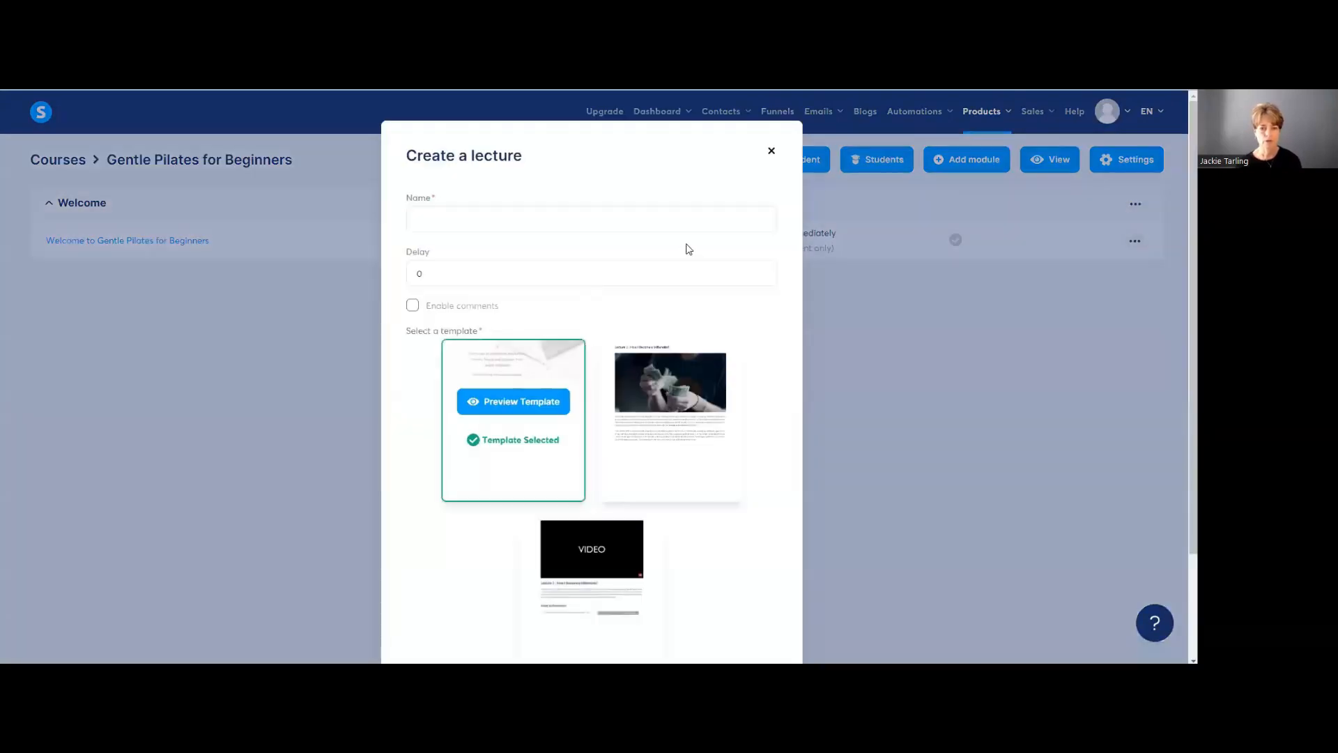
pyautogui.click(771, 151)
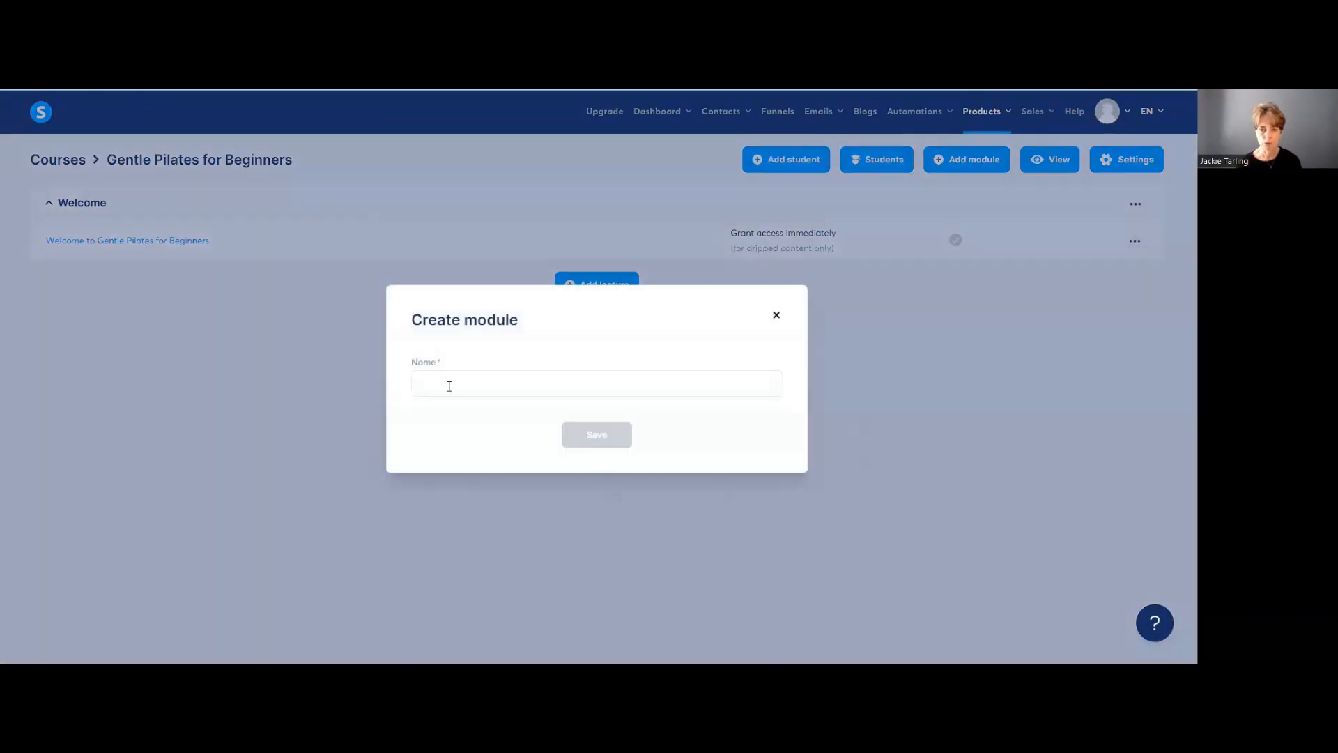
pyautogui.click(446, 382)
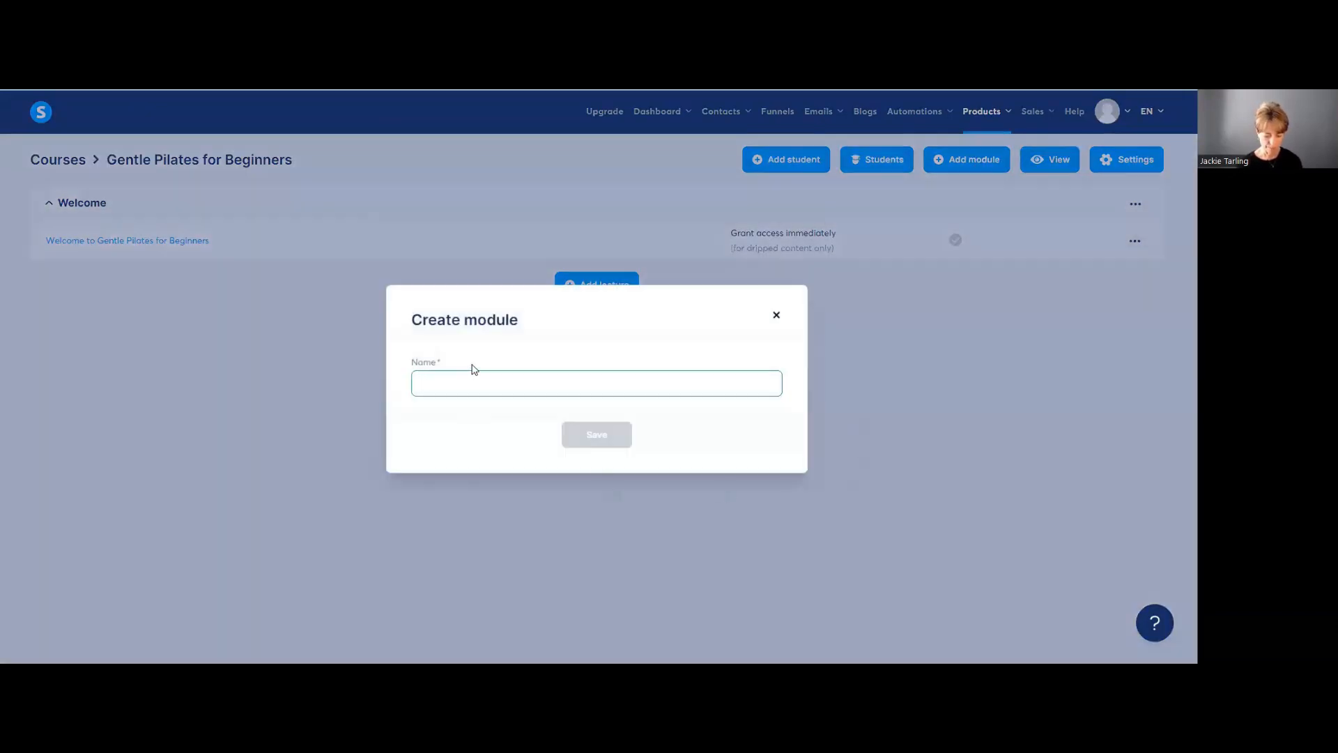
pyautogui.write('Lesson 1 - Get set up for Gentle Pilates')
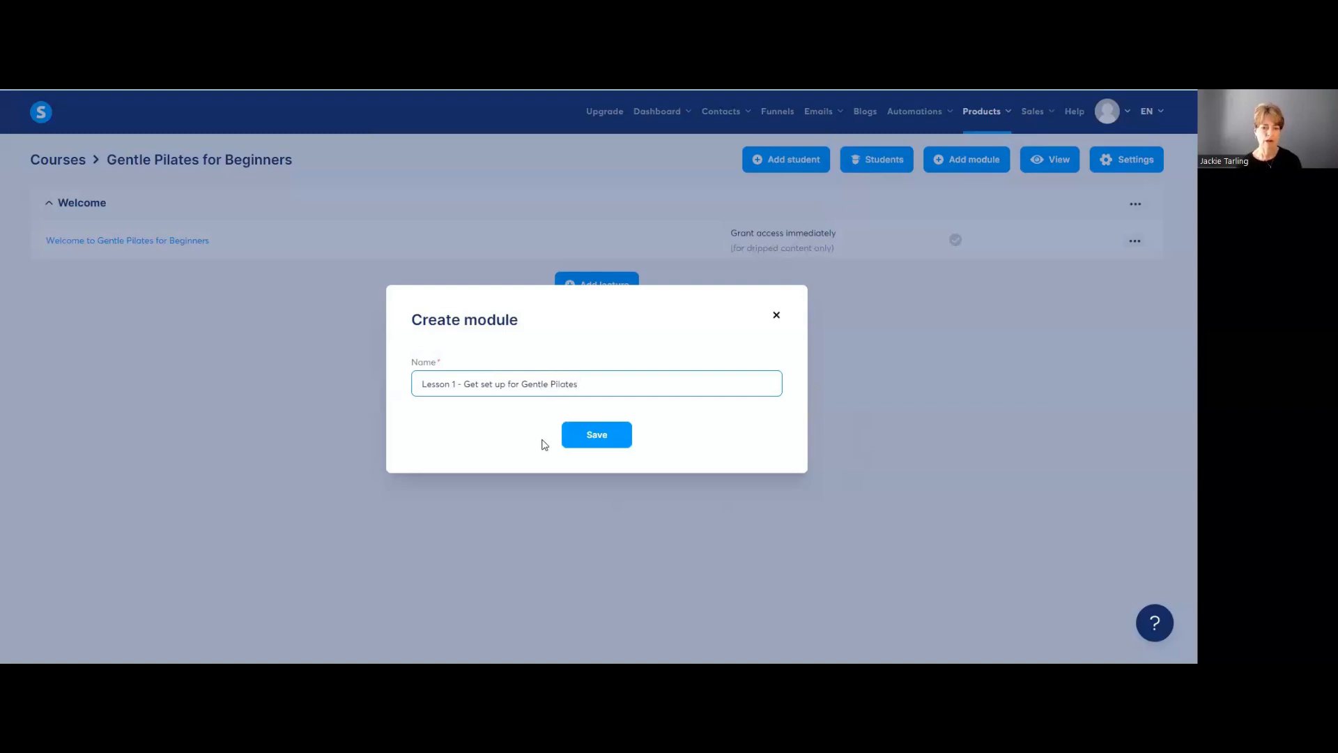
pyautogui.click(596, 437)
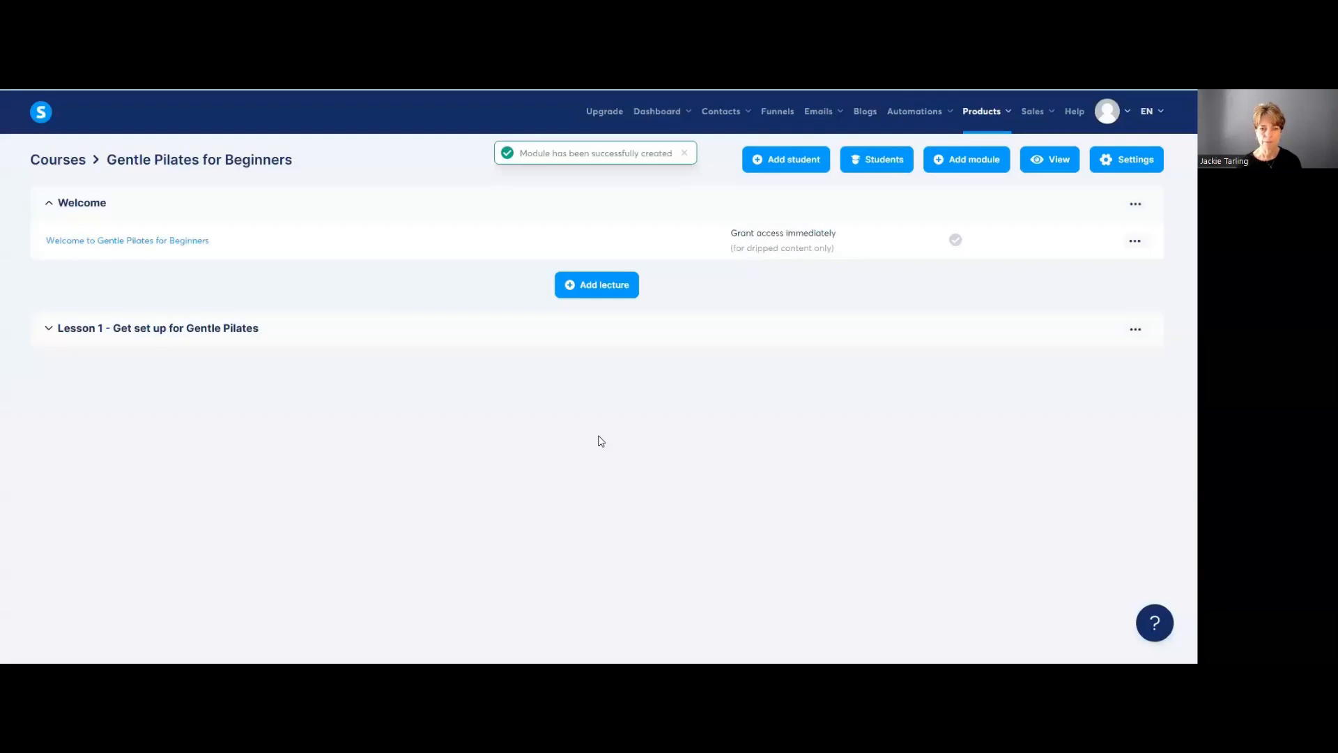
pyautogui.click(224, 327)
pyautogui.click(591, 371)
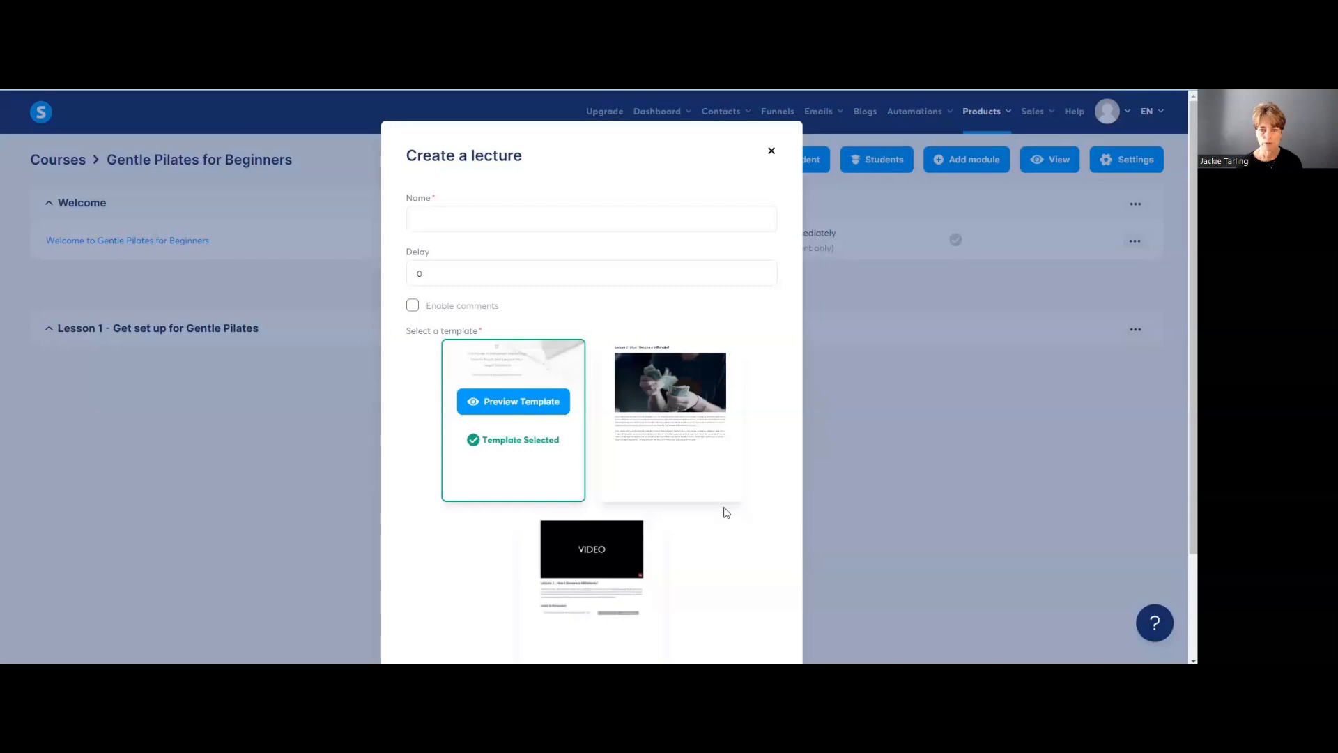
pyautogui.moveTo(710, 406)
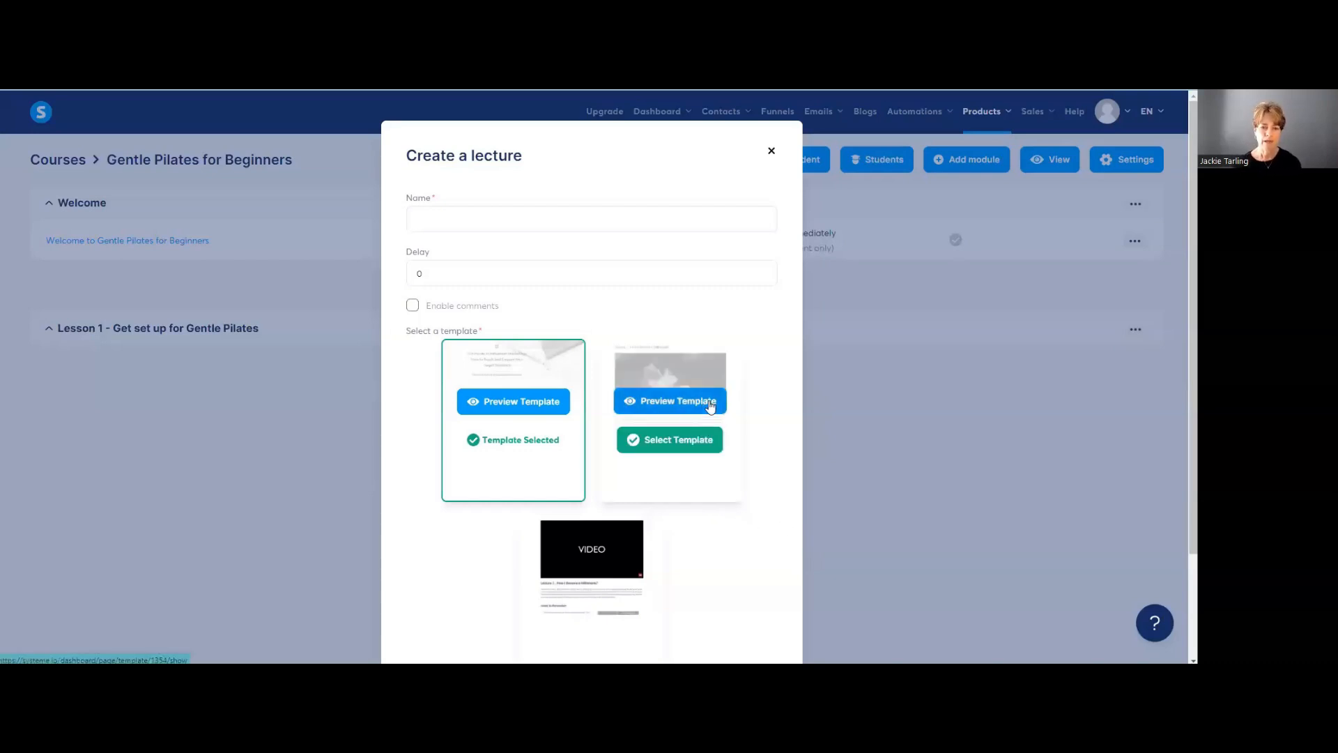
pyautogui.click(771, 153)
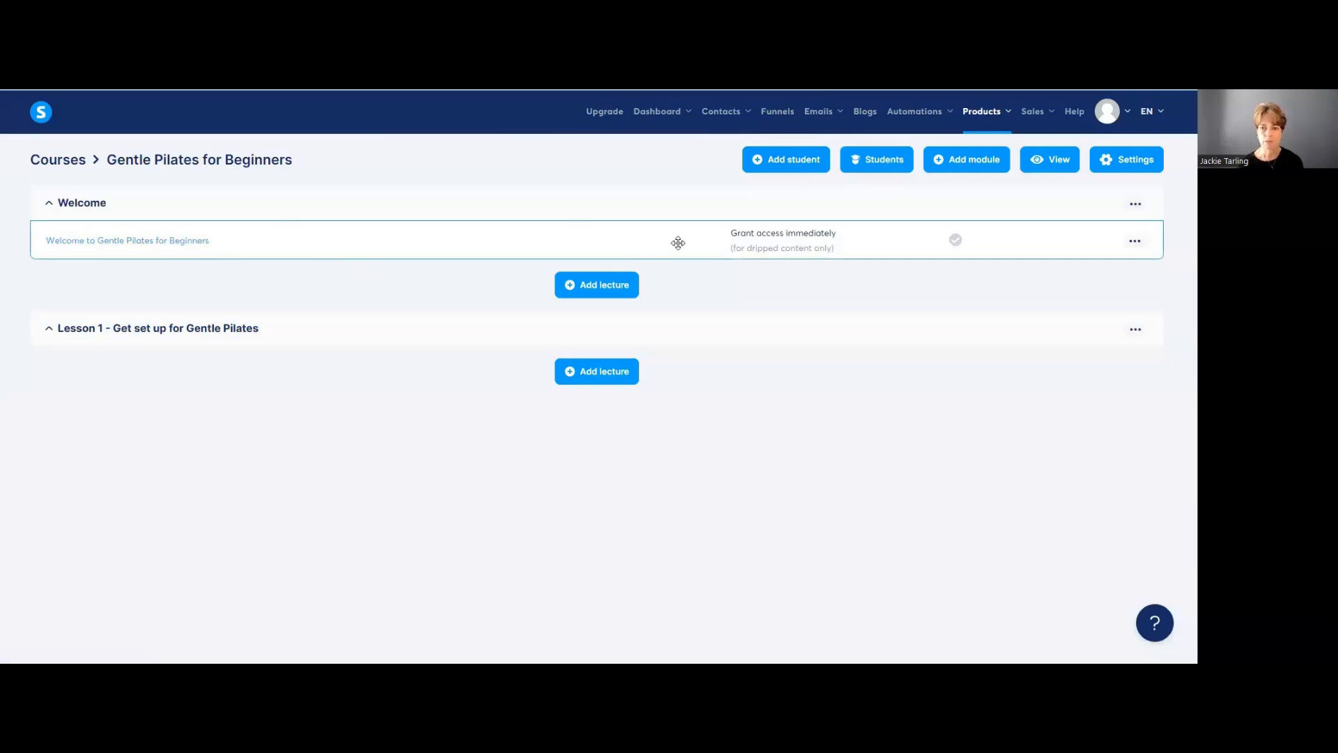
# Duplicate the "Welcome to Gentle Pilates for Beginners" lecture and move the copy into the Lesson 1 module
pyautogui.click(1134, 241)
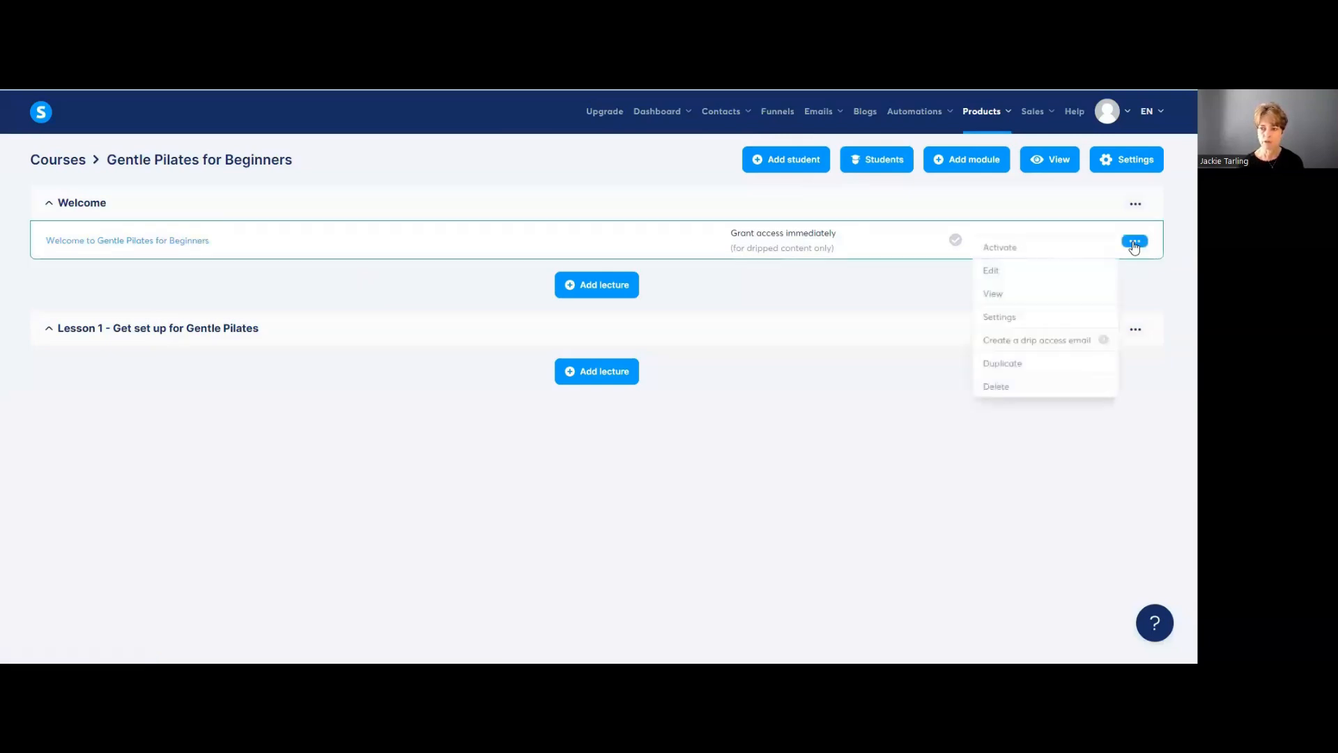
pyautogui.click(1017, 364)
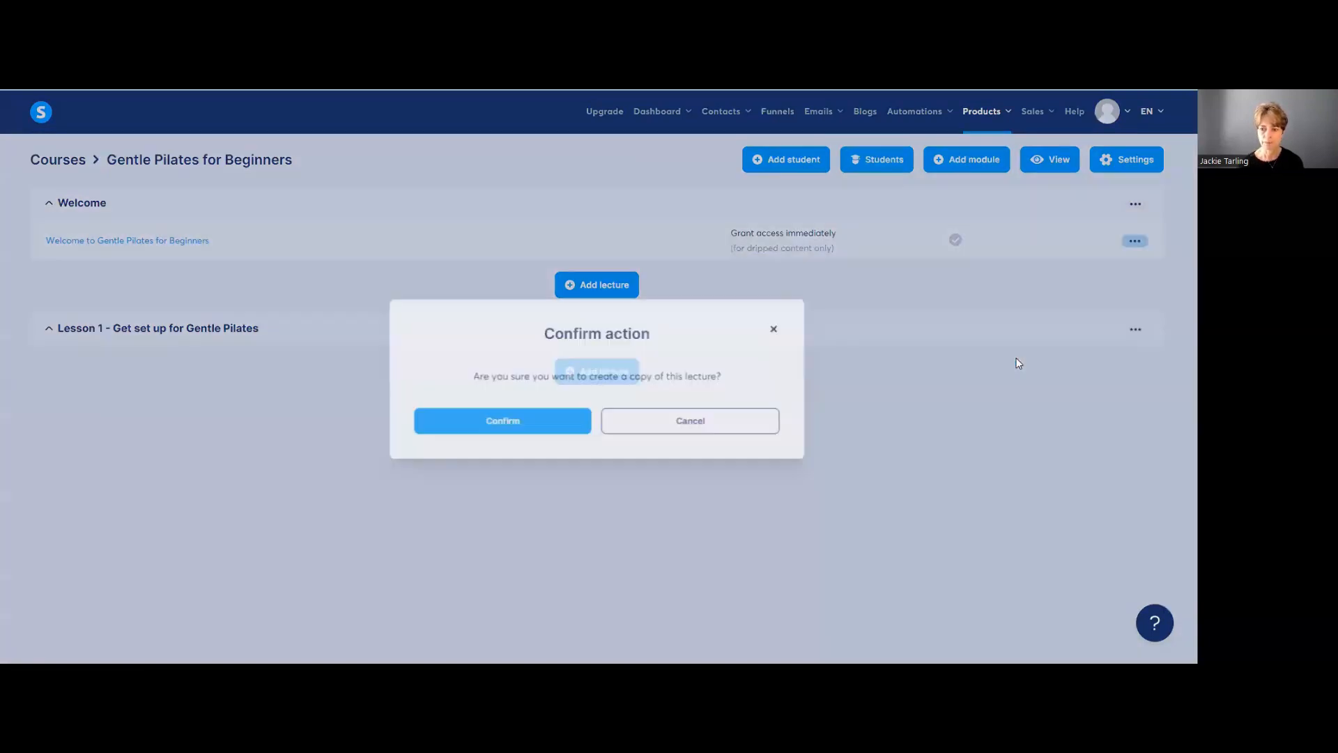
pyautogui.click(508, 421)
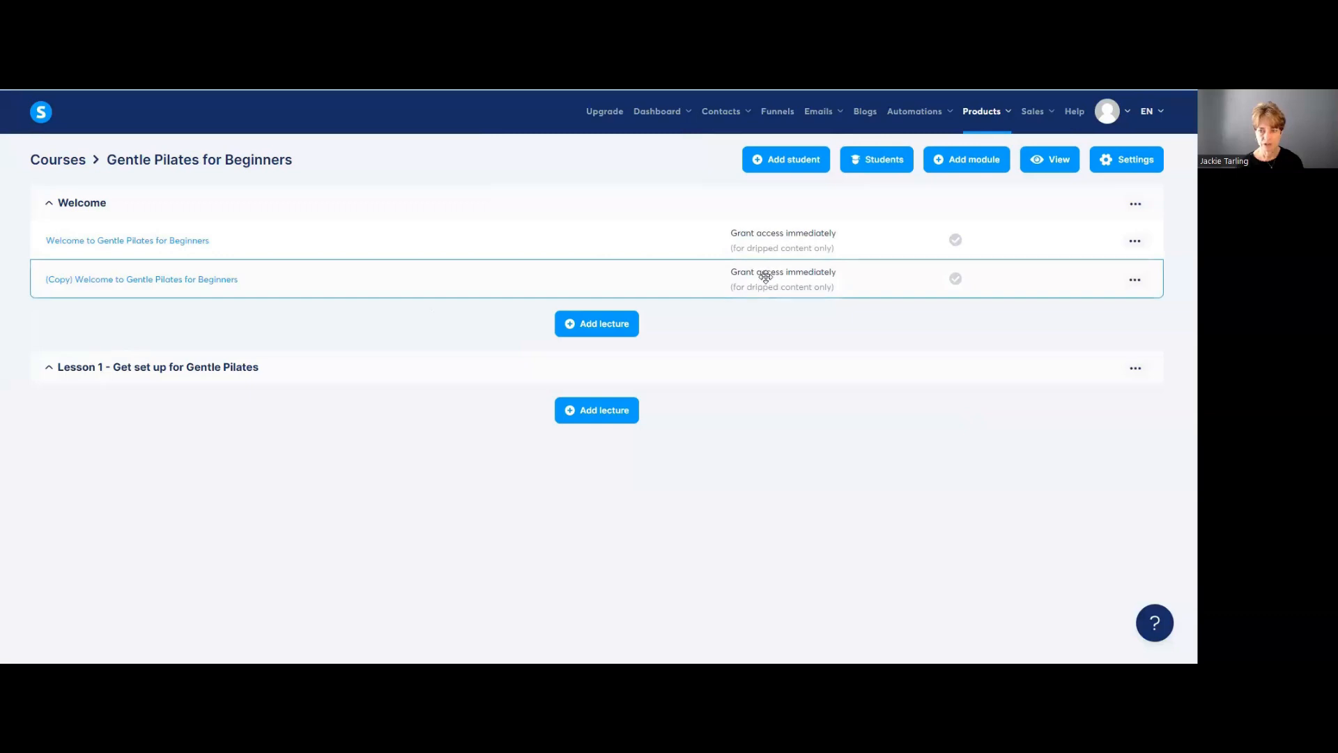
pyautogui.moveTo(761, 278); pyautogui.dragTo(752, 373)
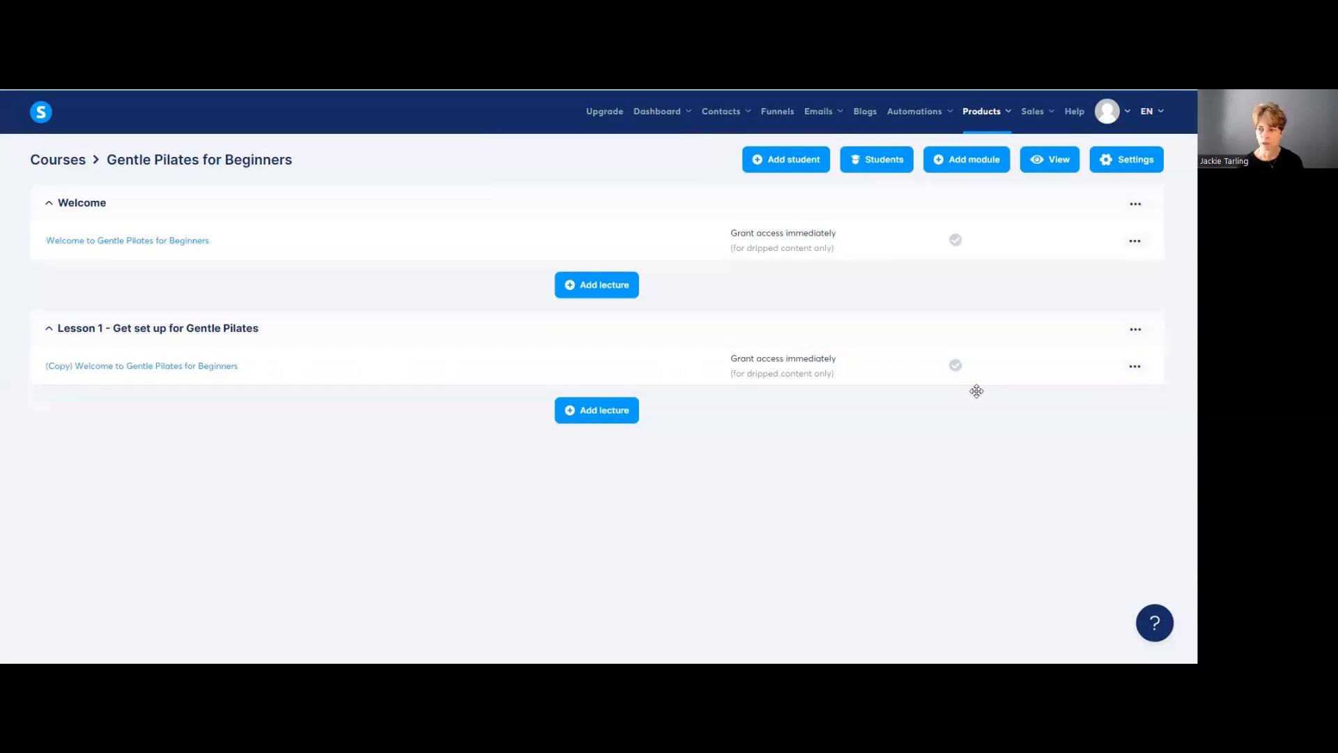
# Rename the copied lecture in the Lesson 1 module to "Get set up", enable comments and save its settings
pyautogui.click(1134, 366)
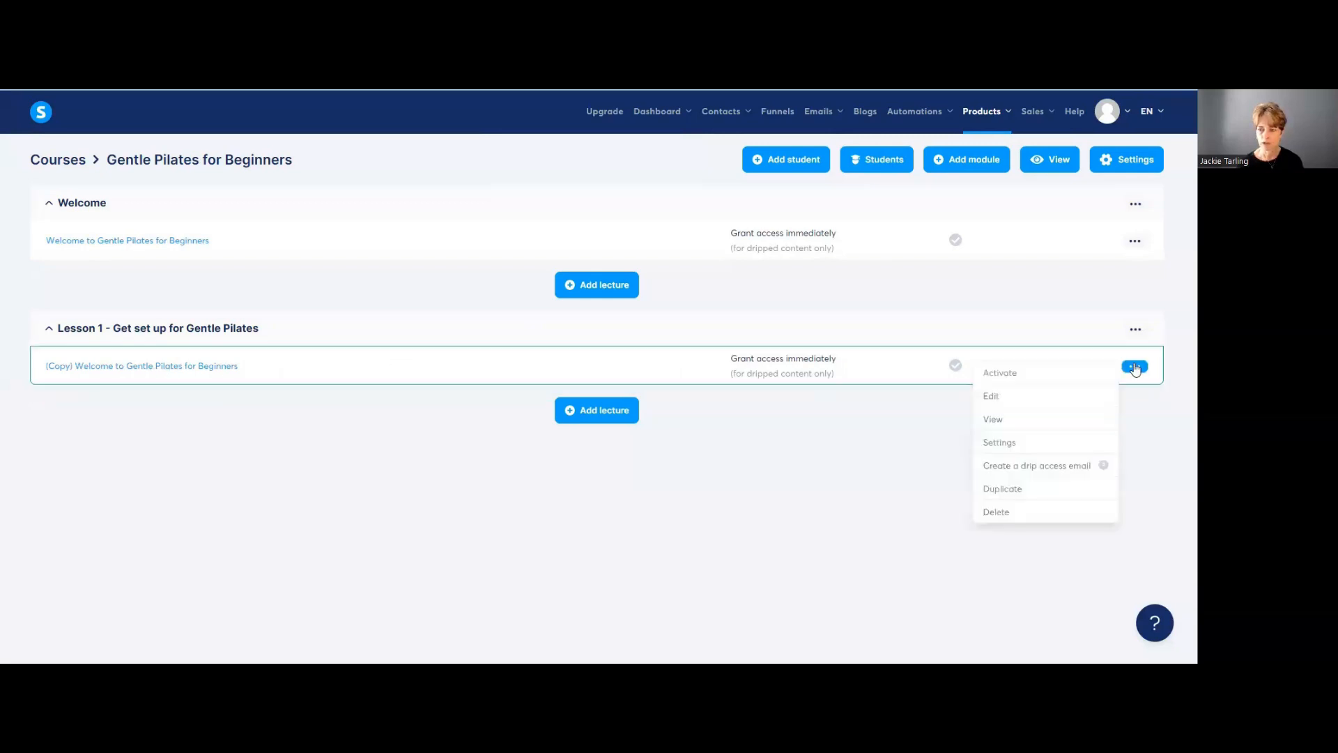
pyautogui.click(1028, 439)
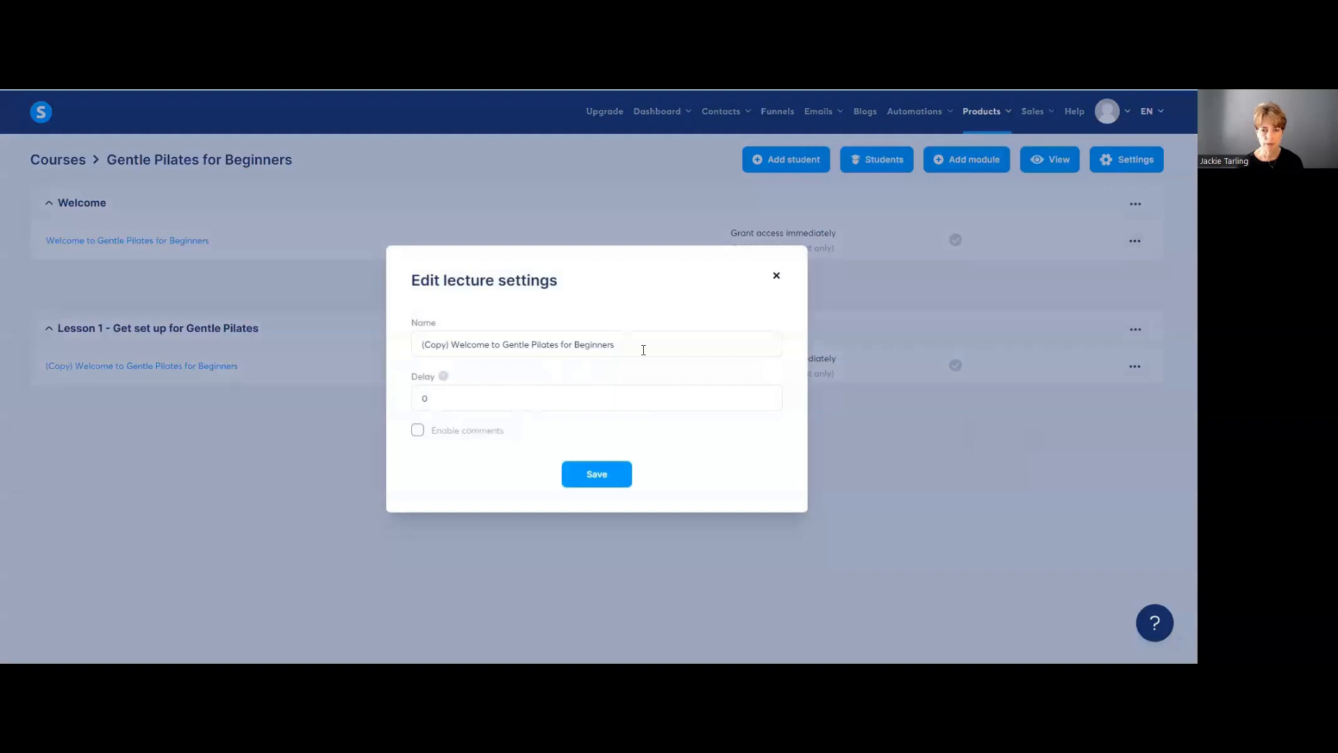
pyautogui.moveTo(619, 341); pyautogui.dragTo(388, 319)
pyautogui.write('Lesson')
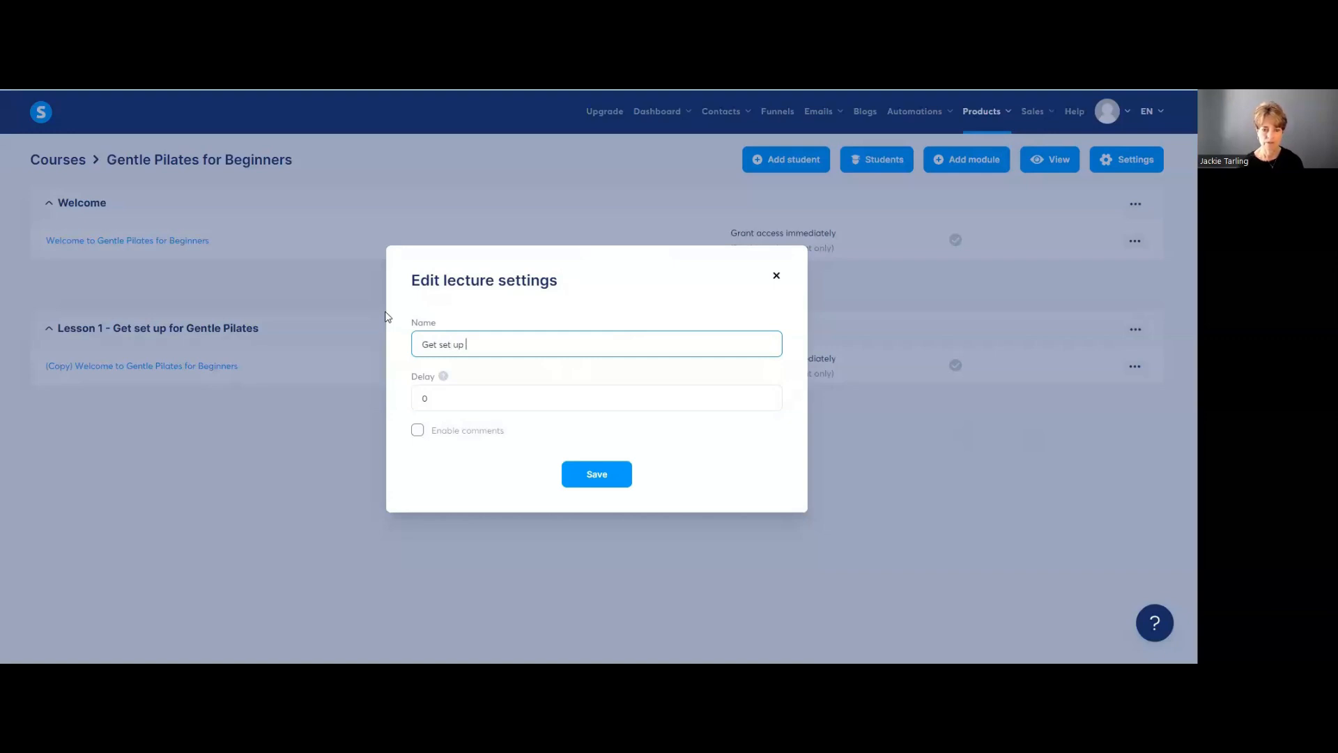
pyautogui.click(418, 430)
pyautogui.click(576, 488)
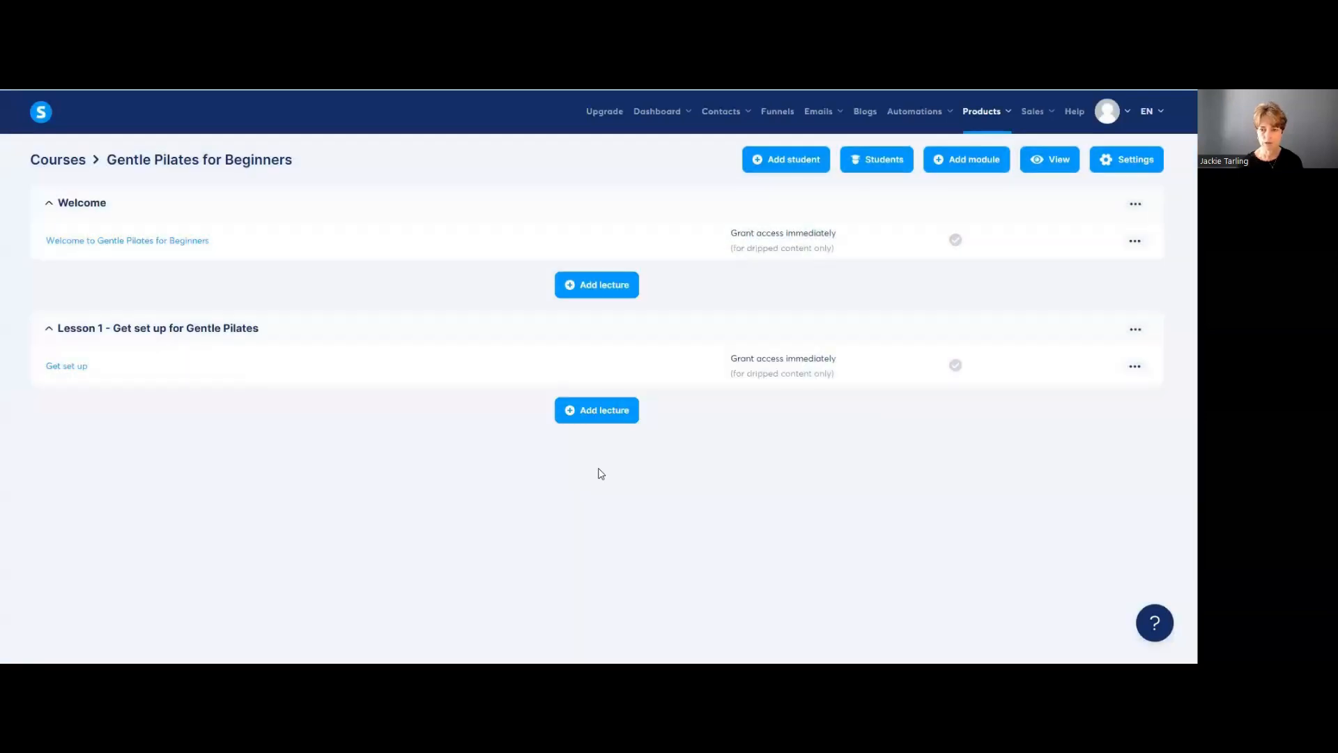
# Open the "Get set up" lecture in the page editor and replace the main heading with "Get Set Up"
pyautogui.click(82, 371)
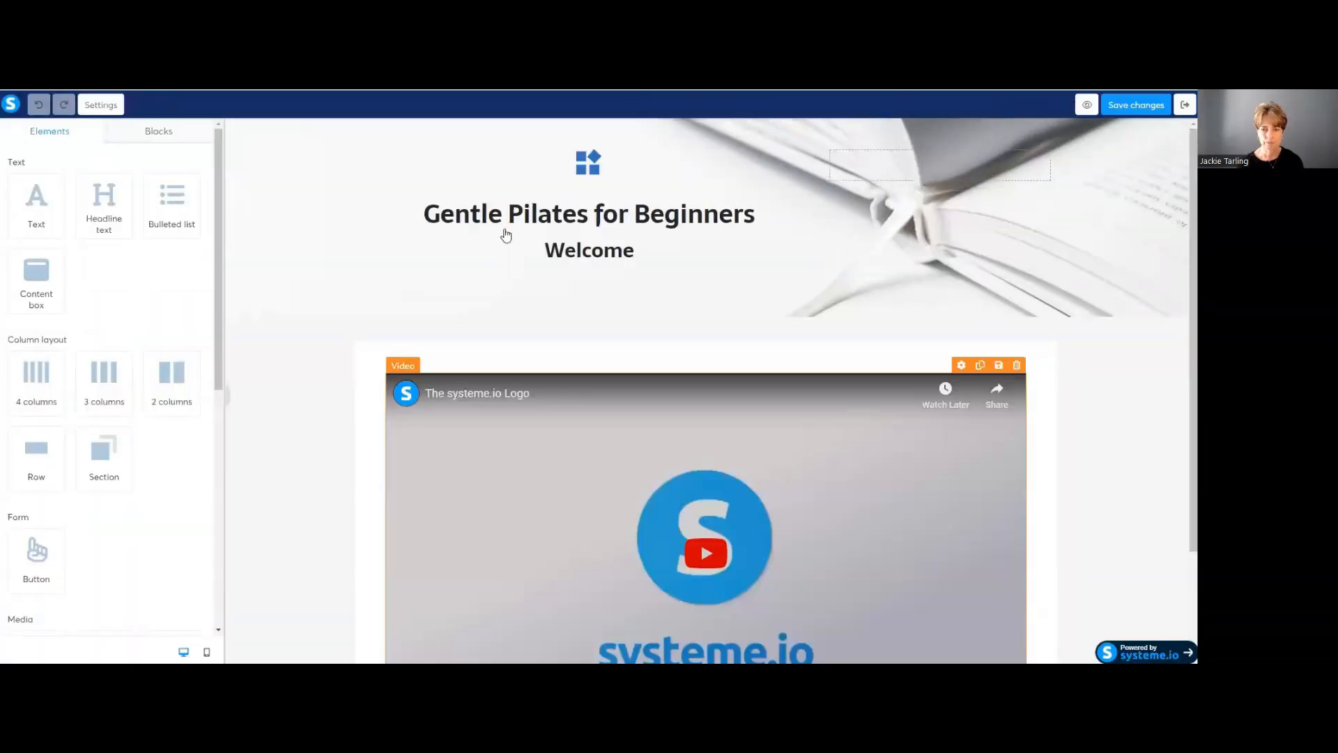
pyautogui.click(669, 216)
pyautogui.moveTo(760, 209); pyautogui.dragTo(414, 224)
pyautogui.write('Get ')
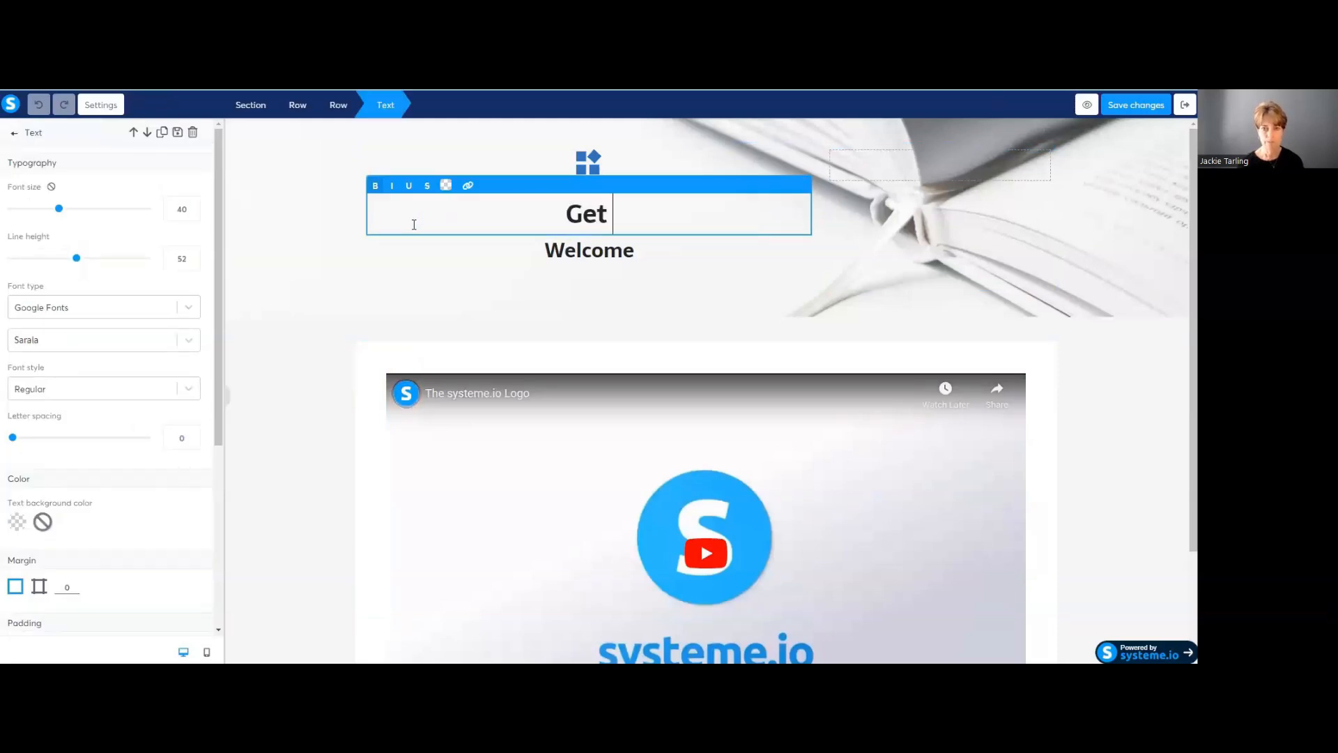
pyautogui.write('Set Up')
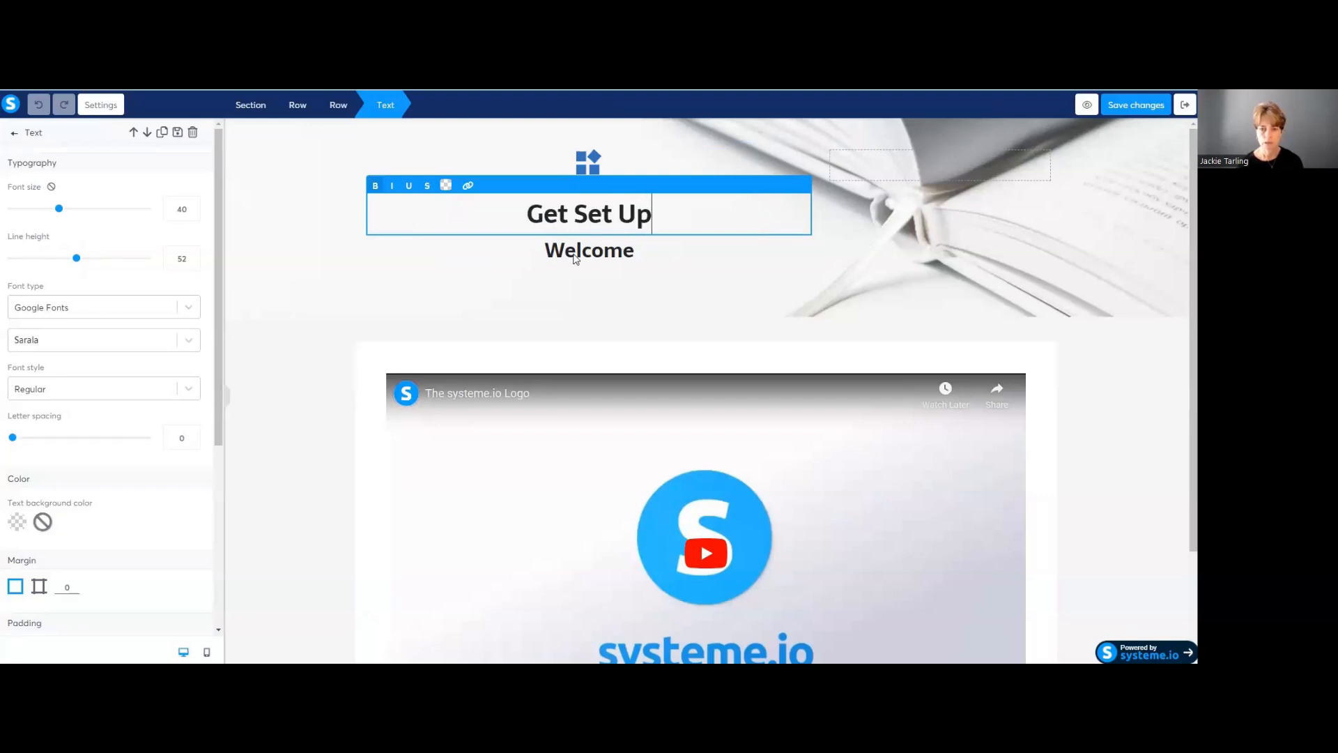
# Replace the "Welcome" subheading beneath the main heading with the placeholder text "+++++"
pyautogui.click(576, 259)
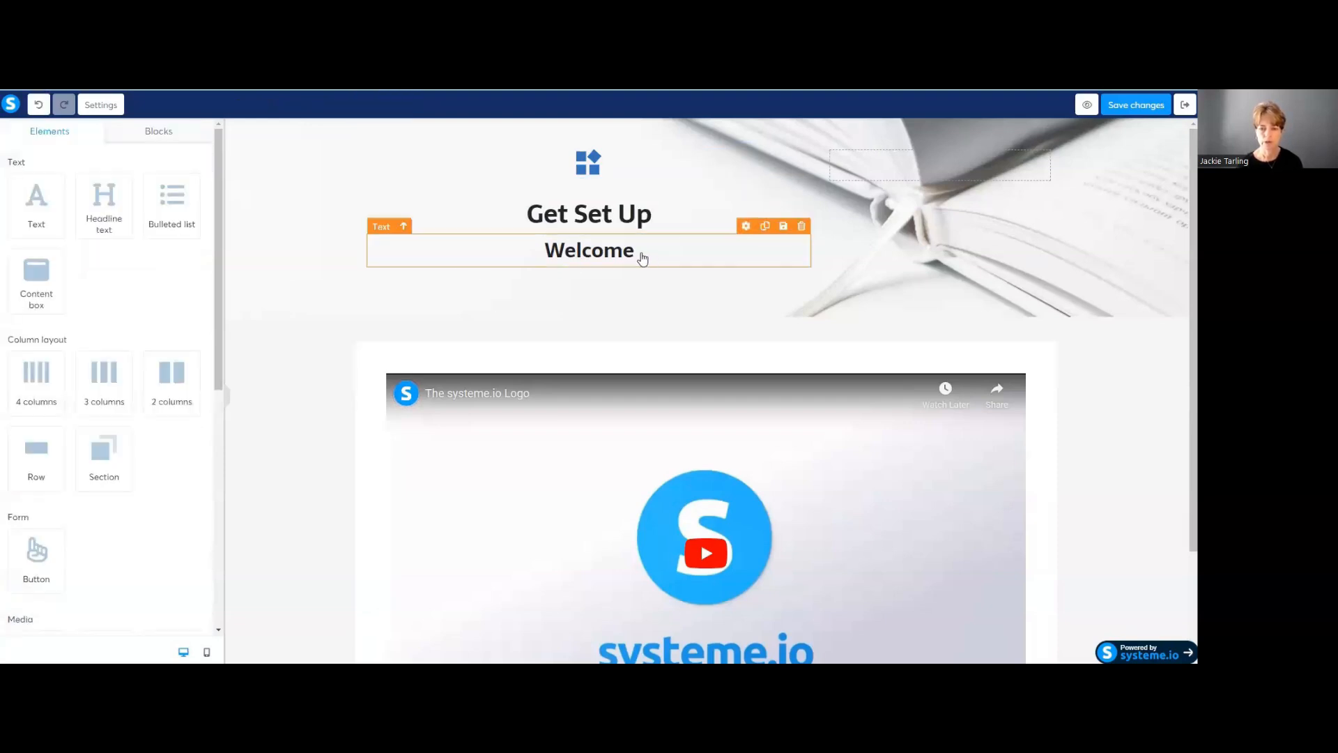
pyautogui.click(639, 255)
pyautogui.moveTo(636, 251); pyautogui.dragTo(542, 249)
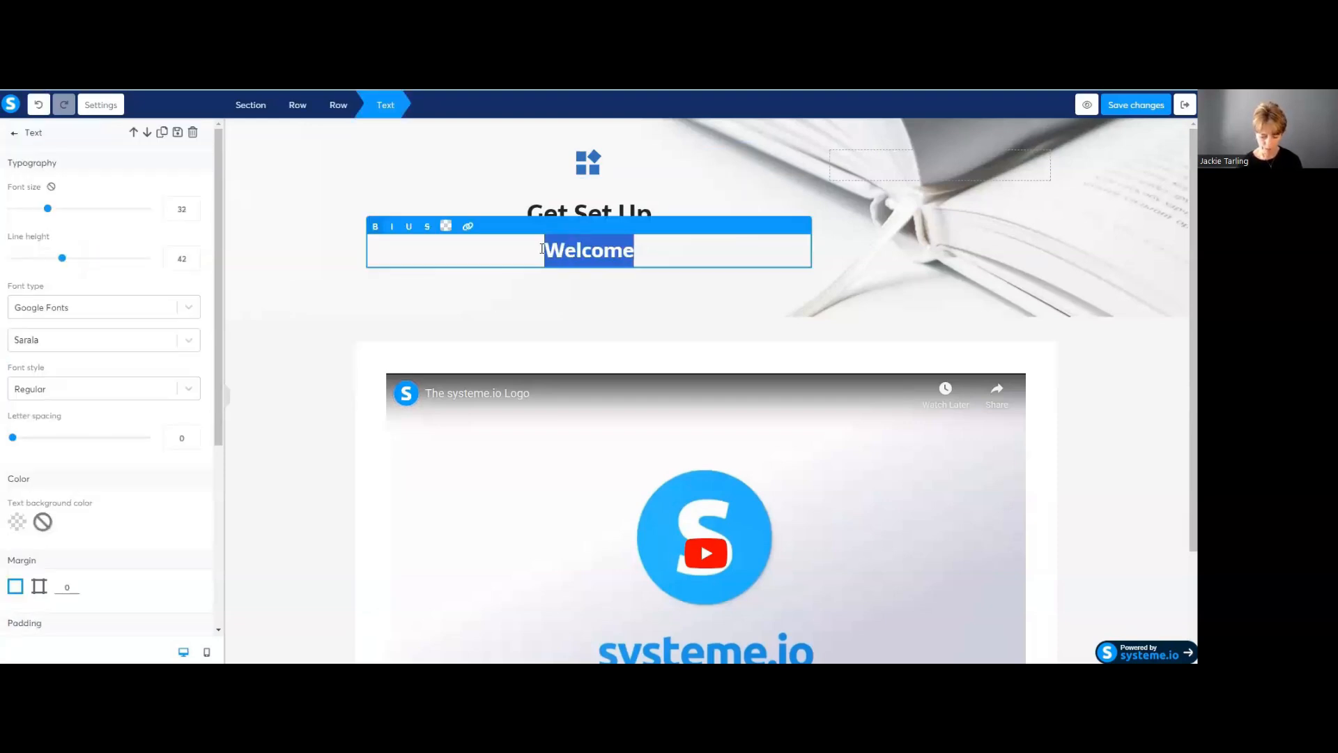
pyautogui.write('+++++')
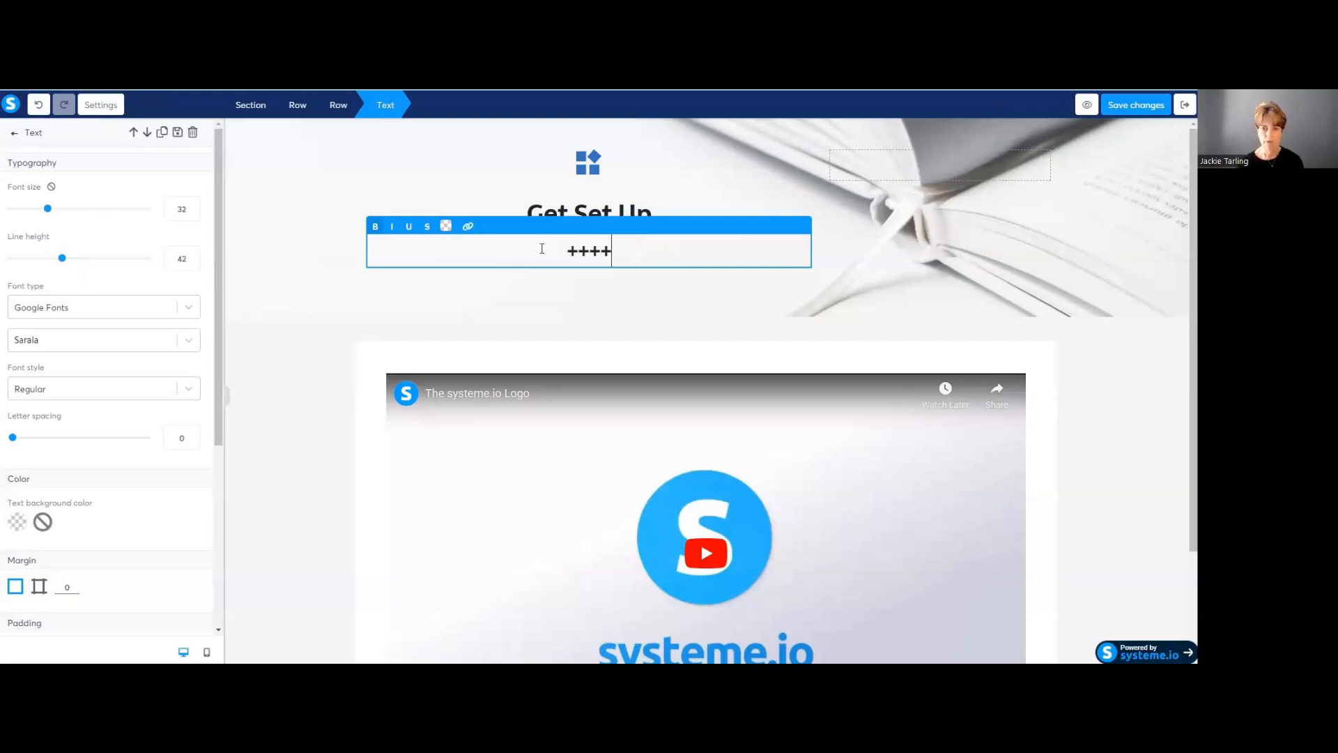
pyautogui.click(635, 313)
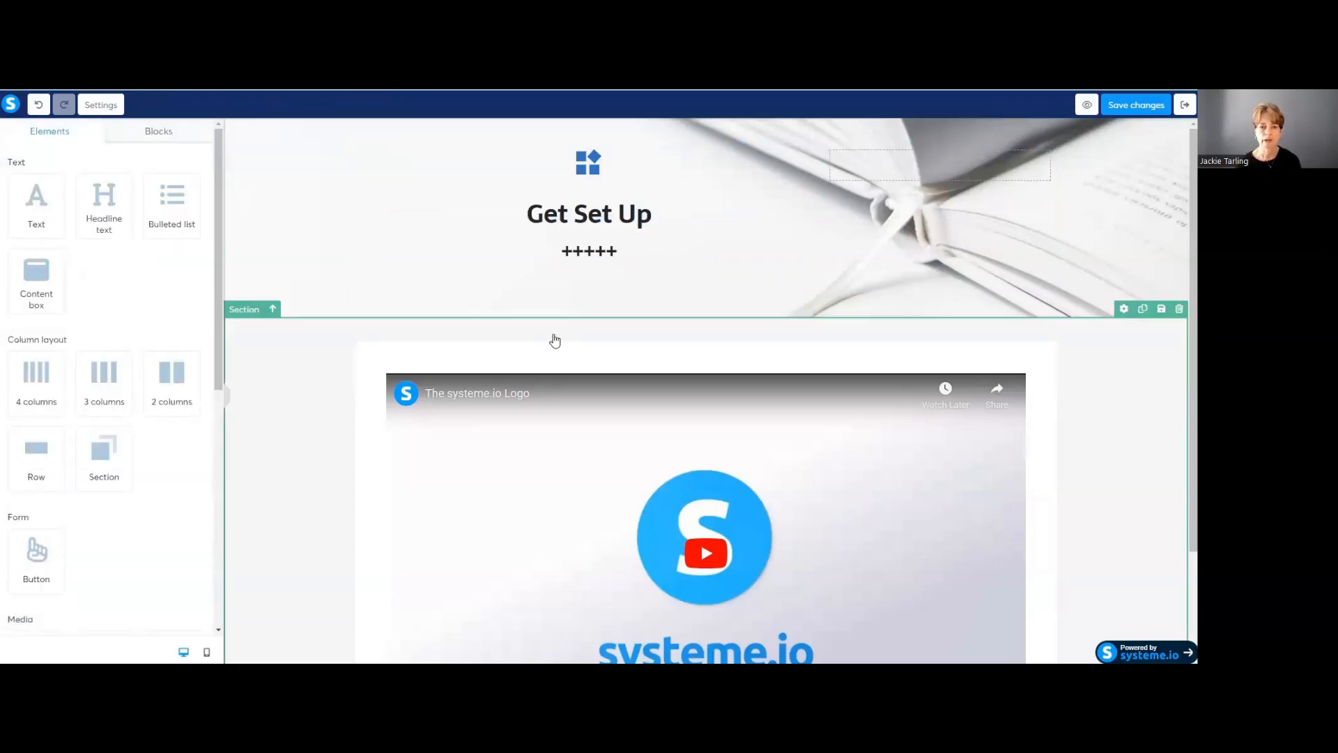
# Open the settings of the existing video on the "Get set up" page and save the page changes
pyautogui.scroll(-2, 613, 454)
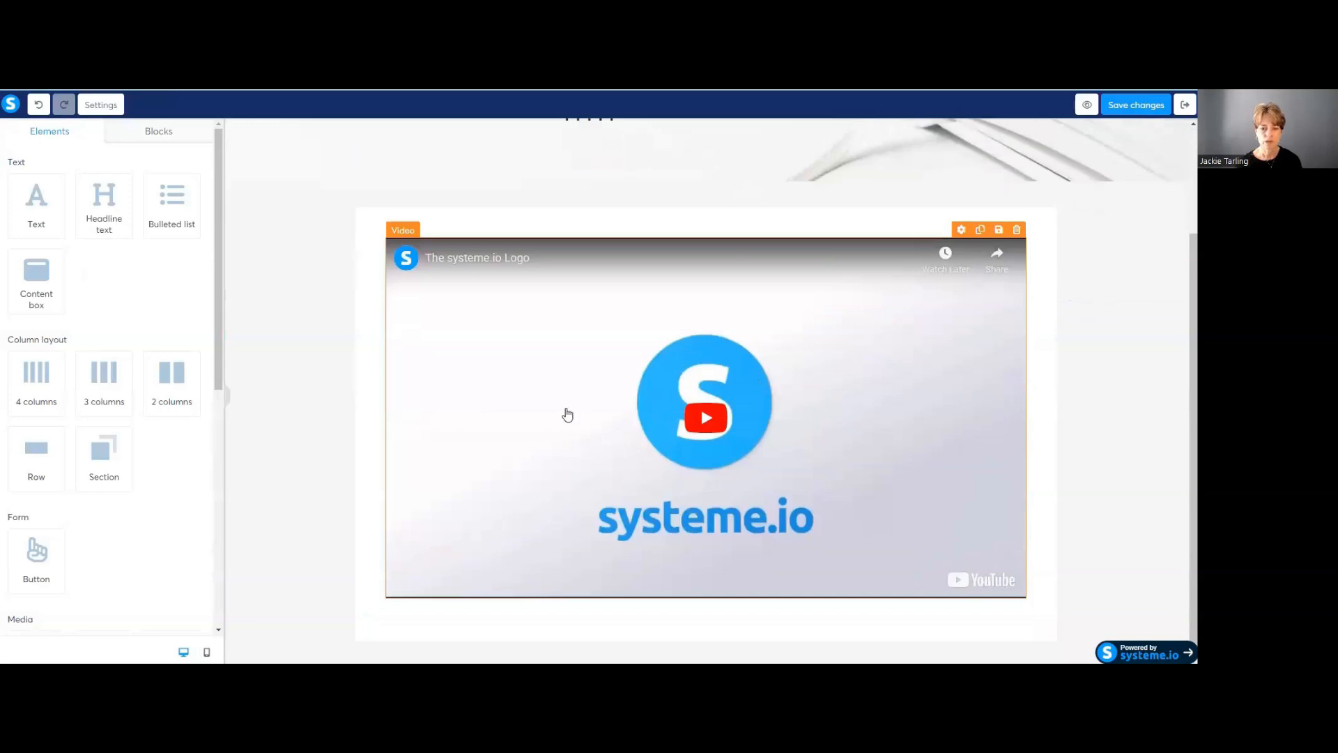
pyautogui.click(546, 394)
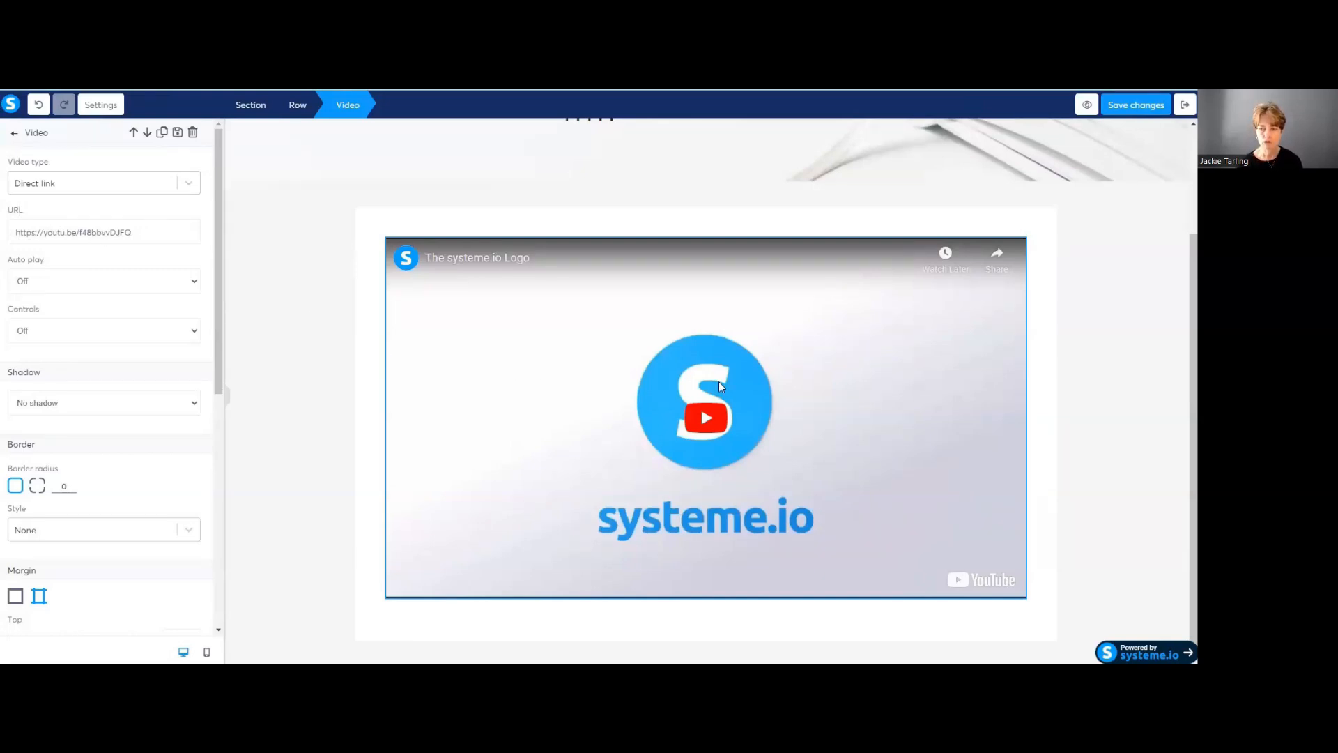
pyautogui.click(1128, 105)
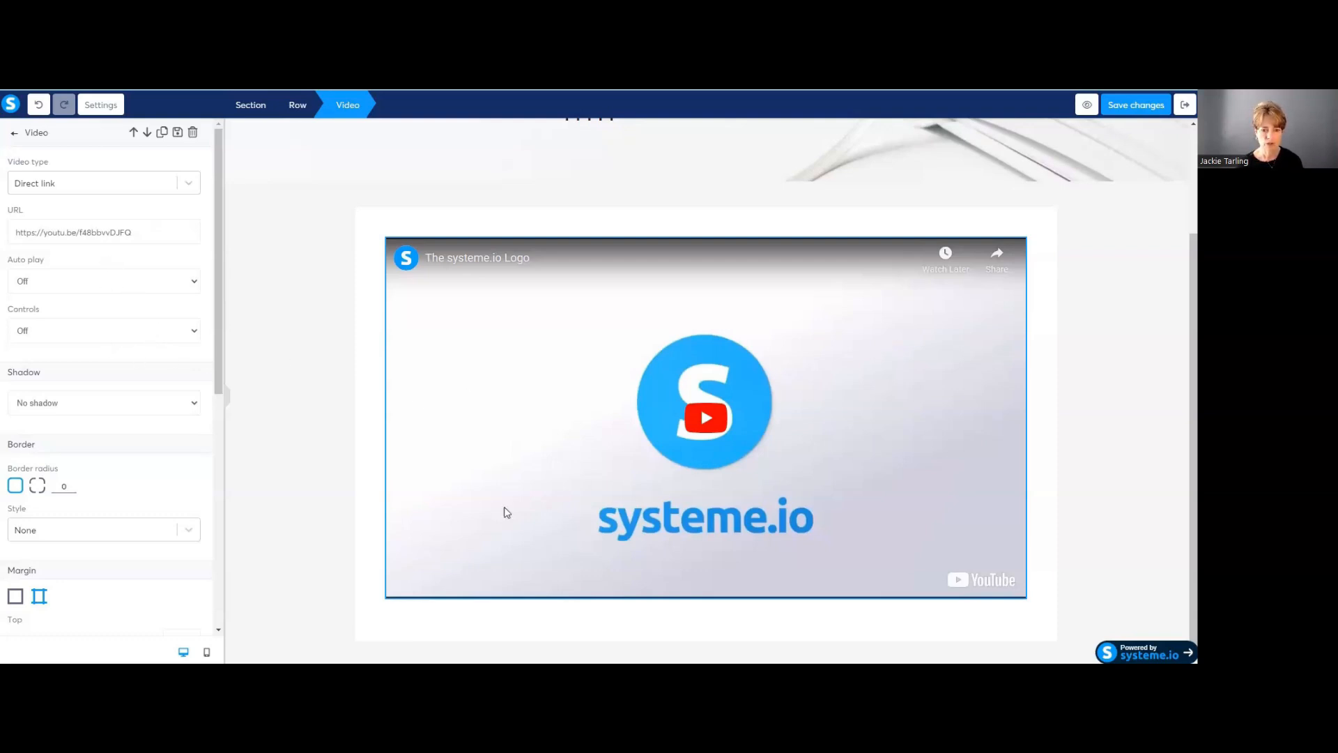
# Add two empty rows beneath the row that contains the existing video
pyautogui.click(467, 617)
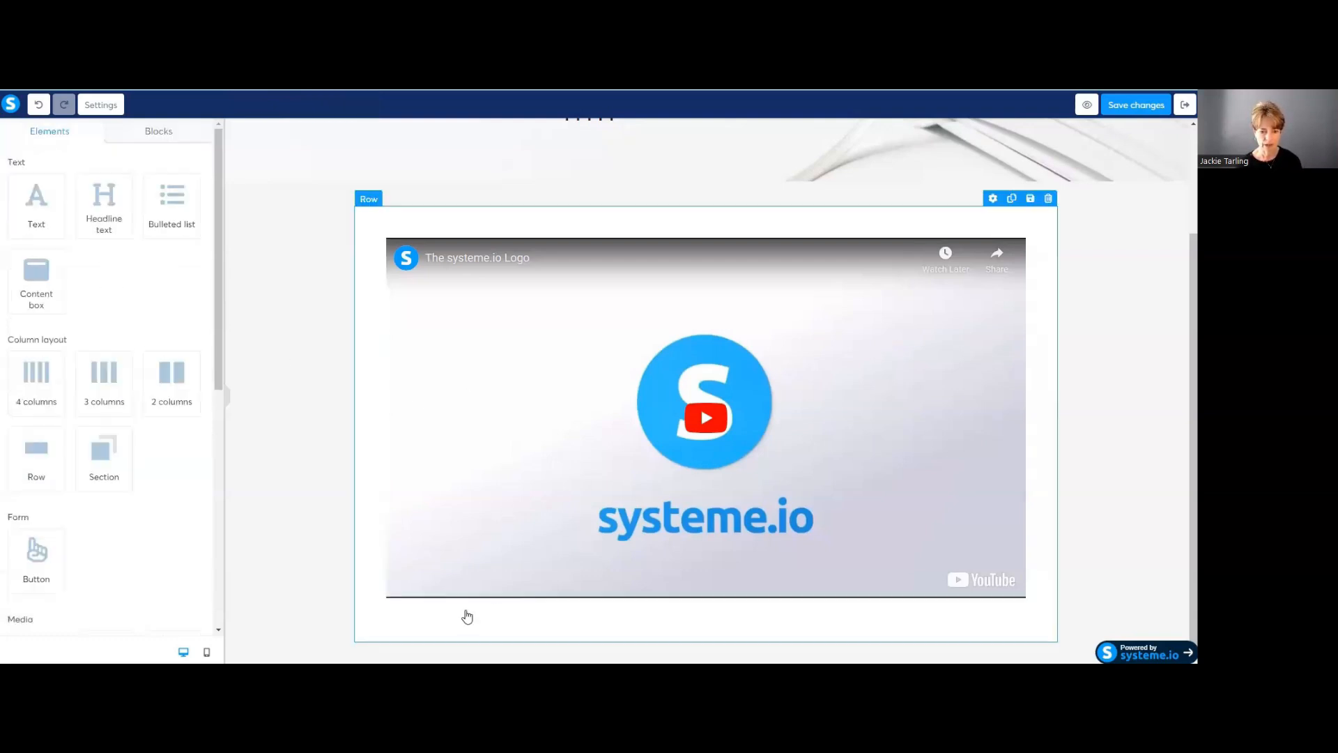
pyautogui.moveTo(42, 451); pyautogui.dragTo(1009, 625)
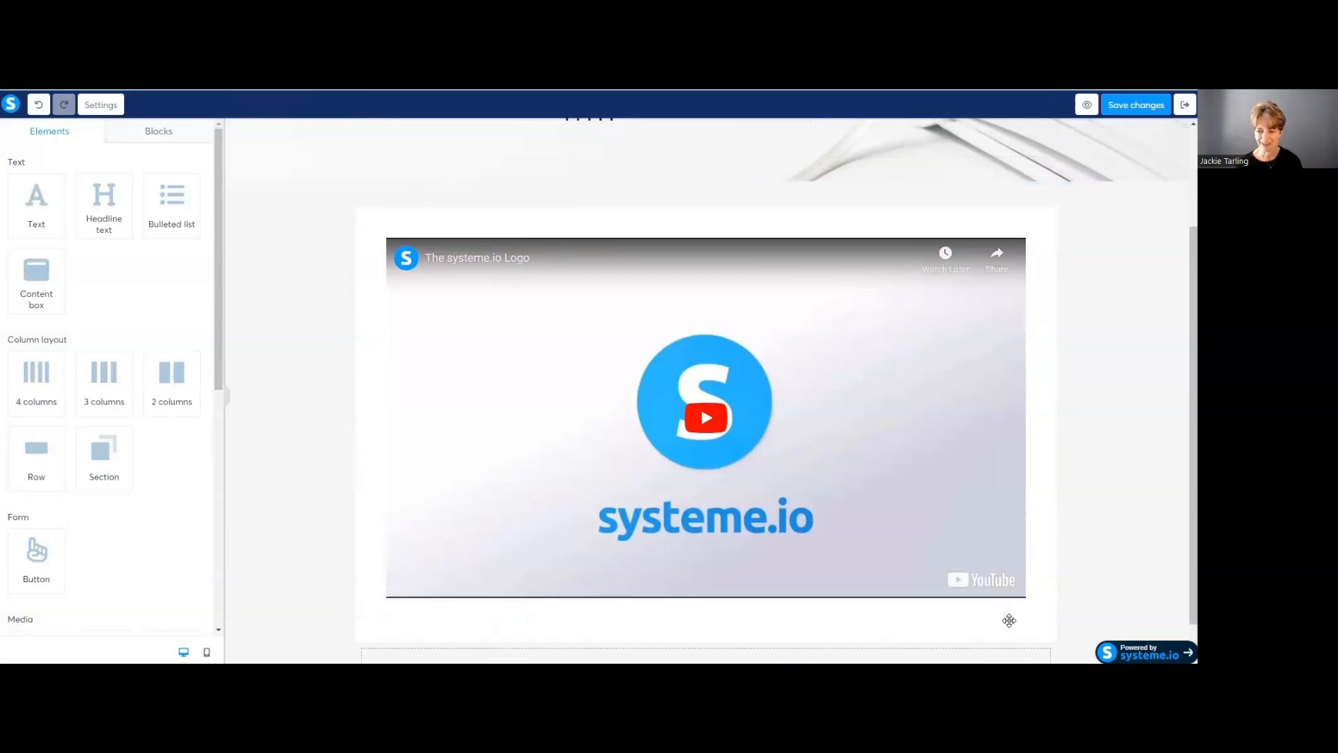
pyautogui.scroll(-1, 922, 611)
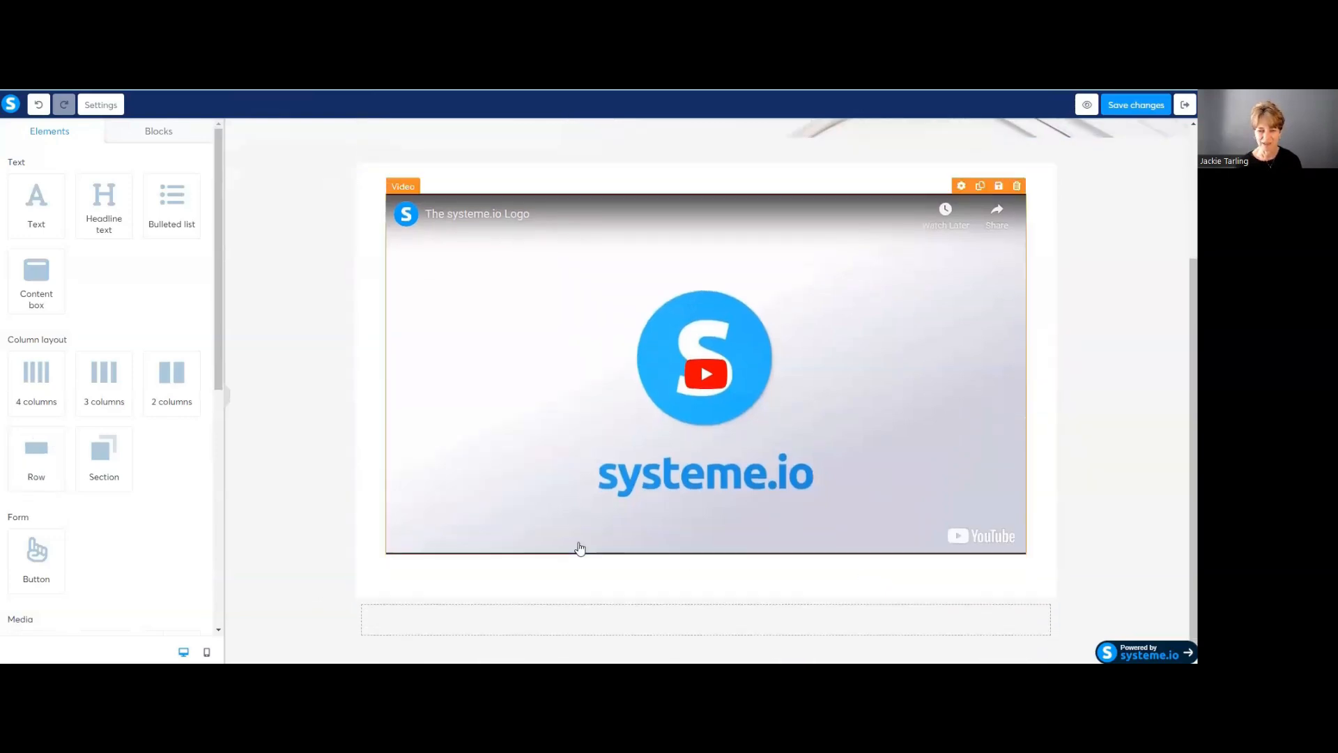
pyautogui.click(386, 617)
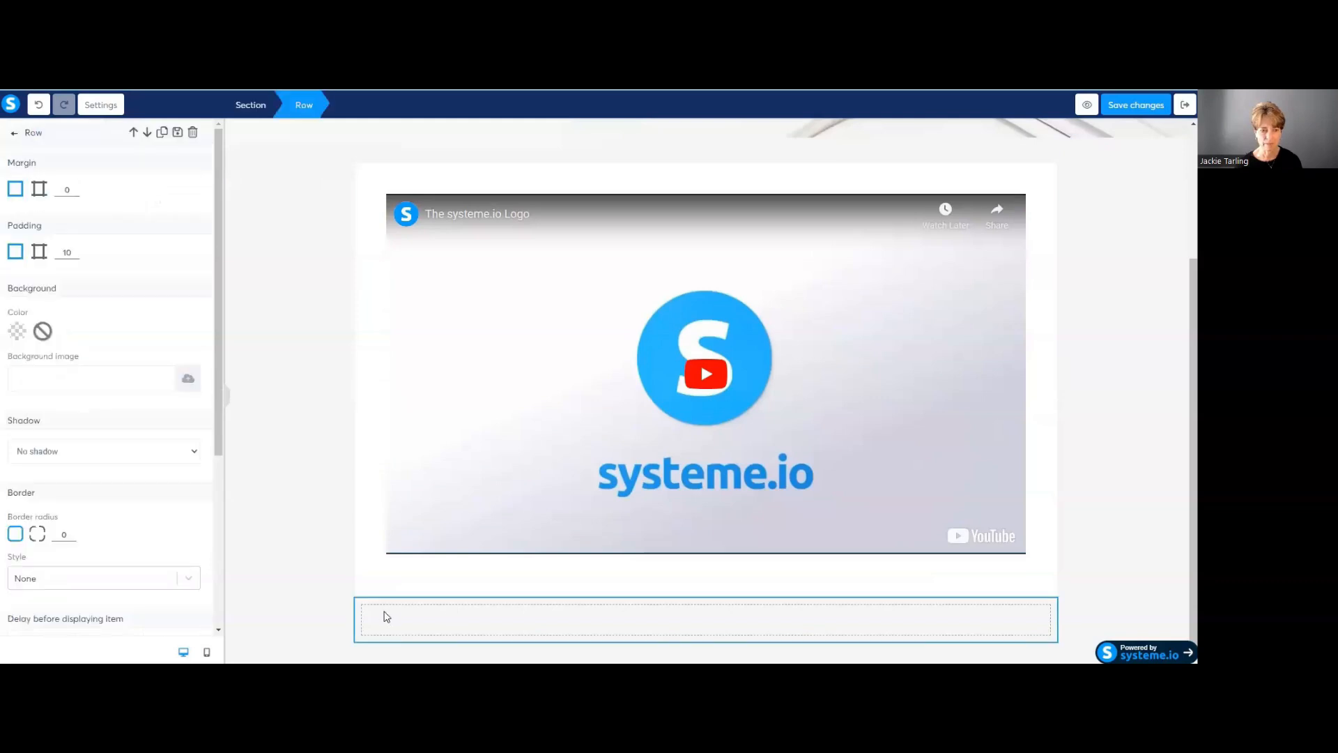
pyautogui.click(386, 617)
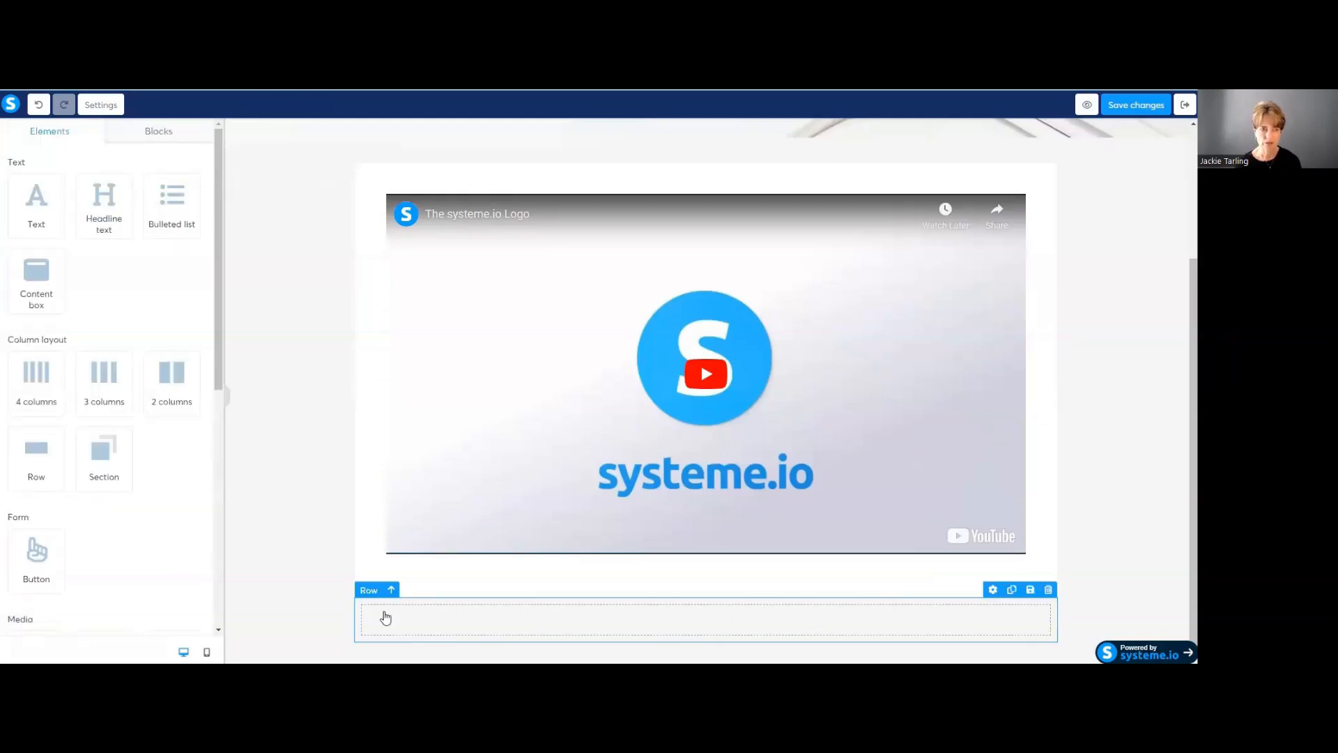
pyautogui.click(386, 617)
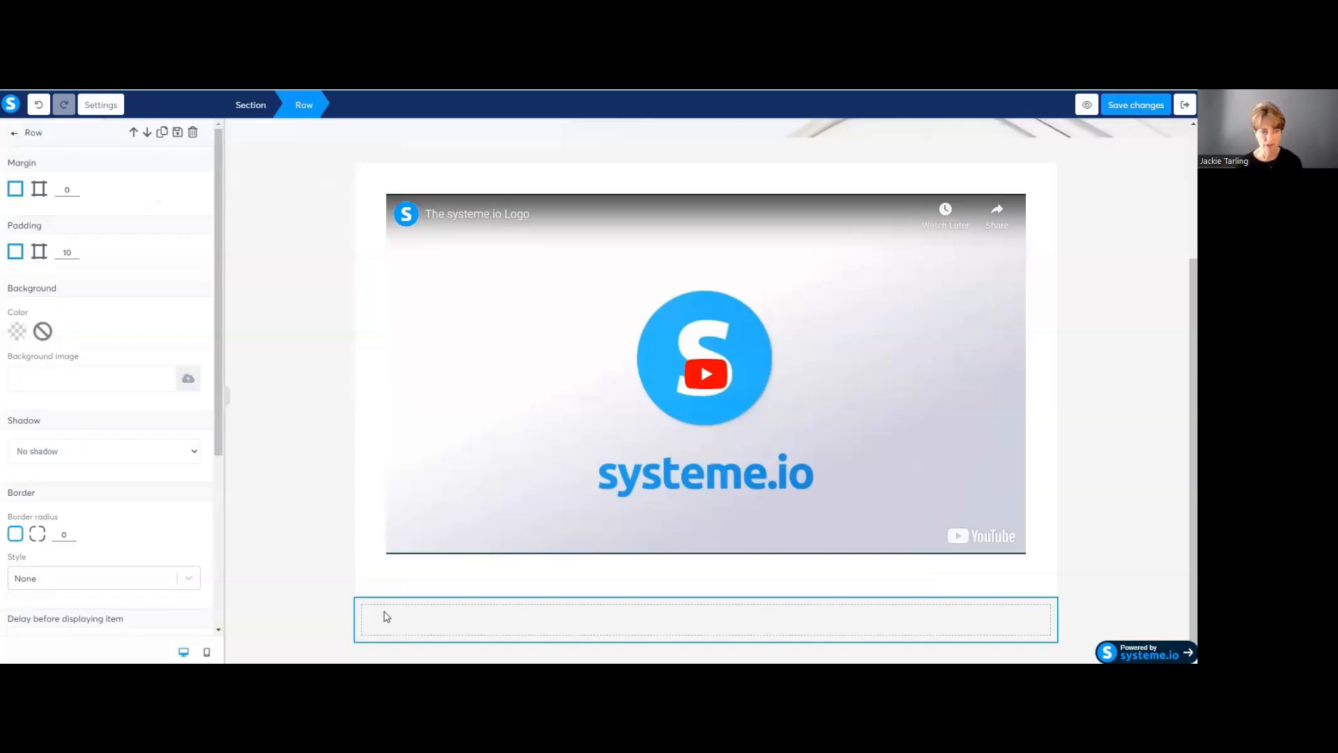
pyautogui.click(387, 617)
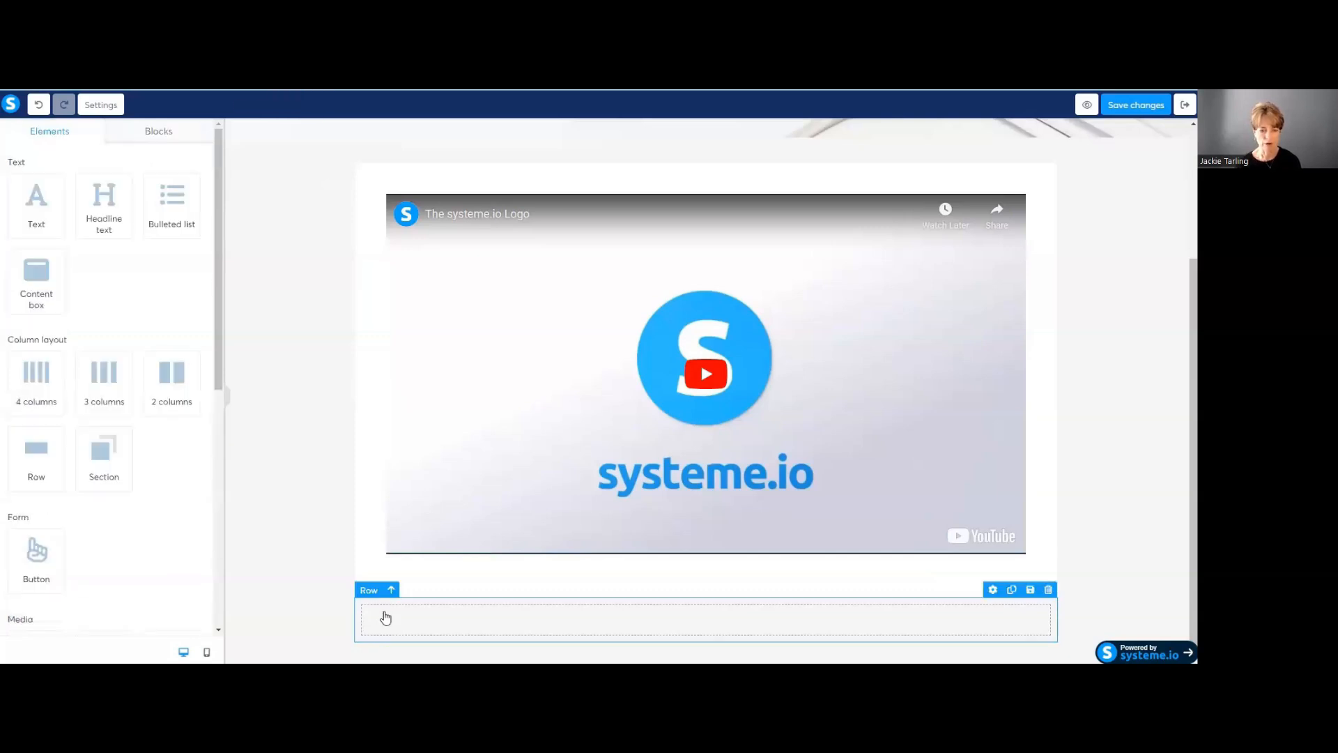
pyautogui.moveTo(33, 448); pyautogui.dragTo(291, 580)
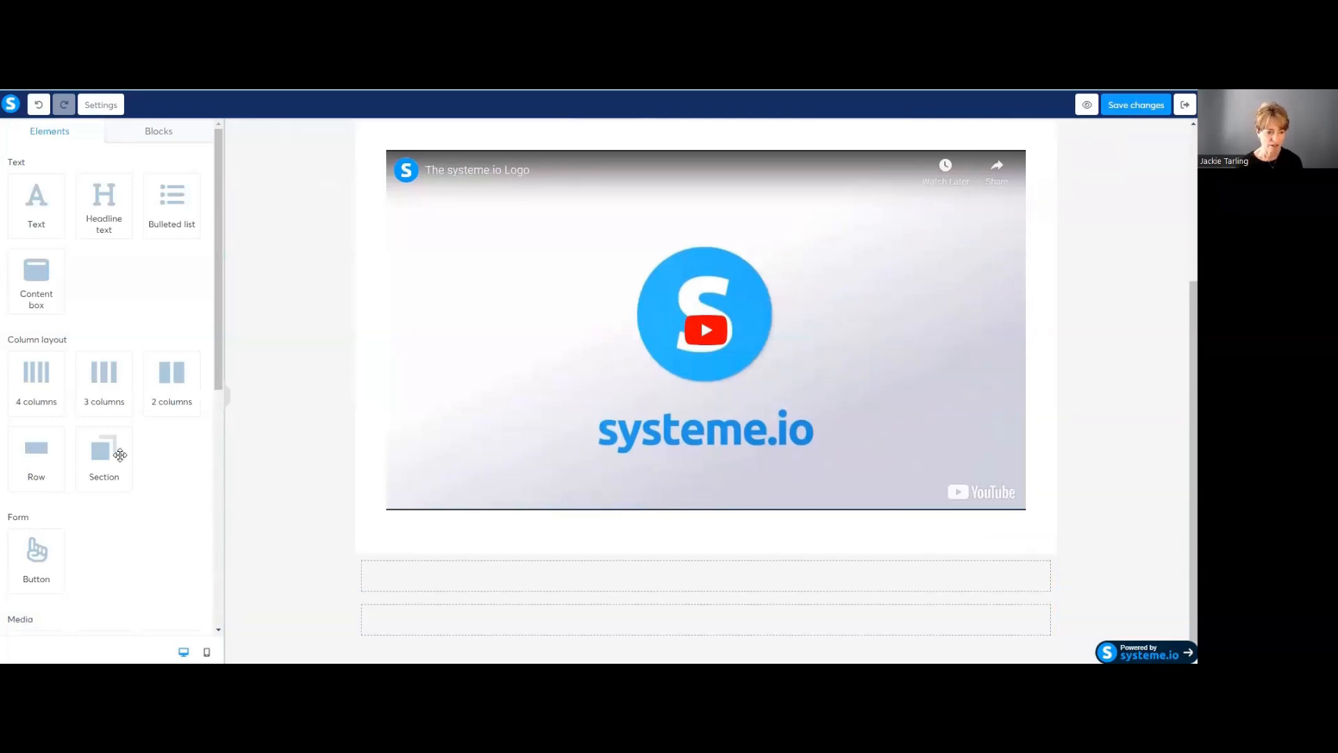
# Add a Video element to the first empty row beneath the existing video
pyautogui.scroll(-6, 102, 480)
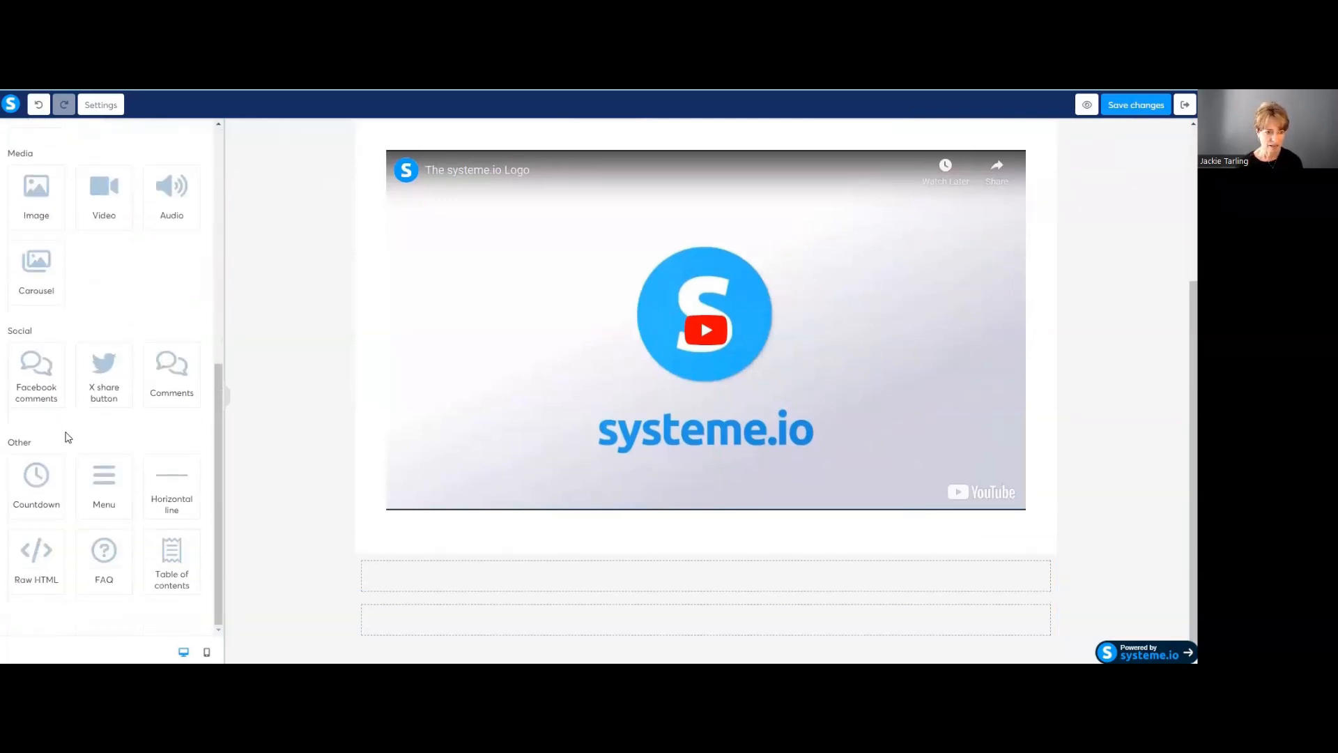
pyautogui.moveTo(103, 183); pyautogui.dragTo(398, 568)
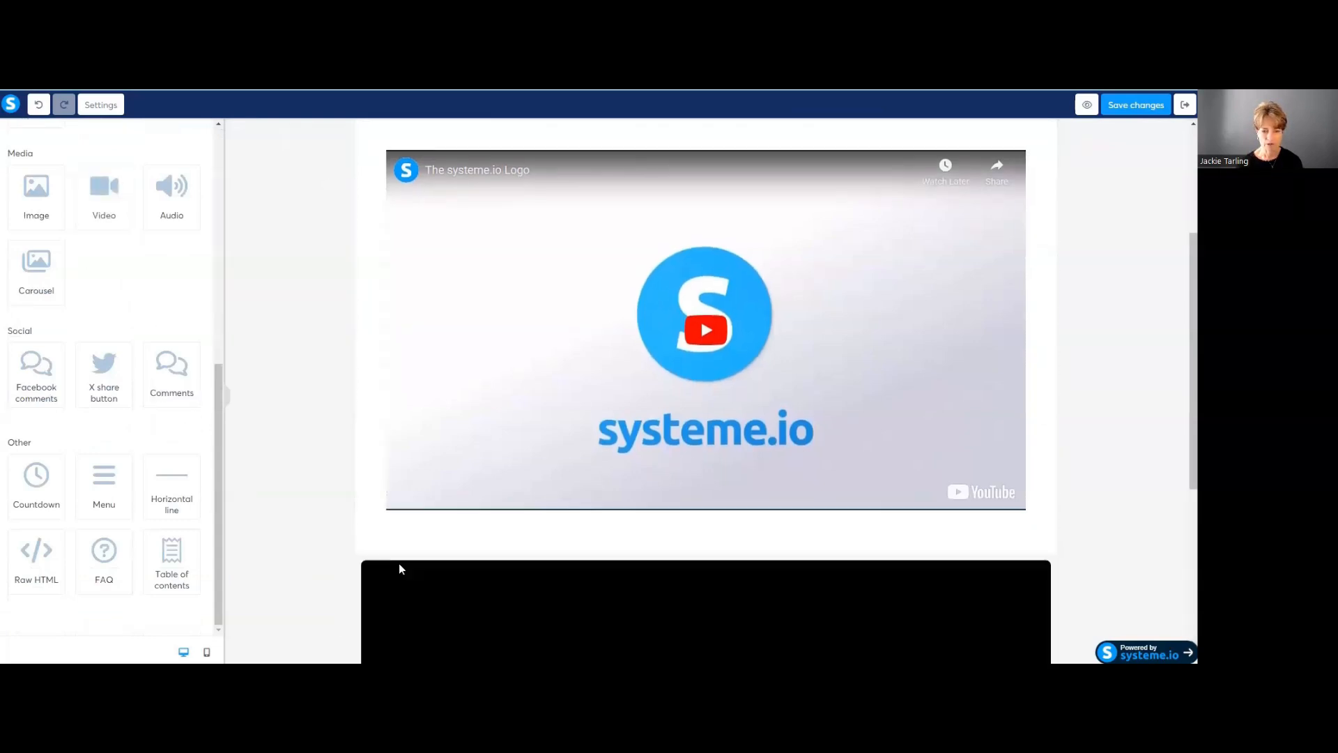
pyautogui.scroll(-5, 403, 554)
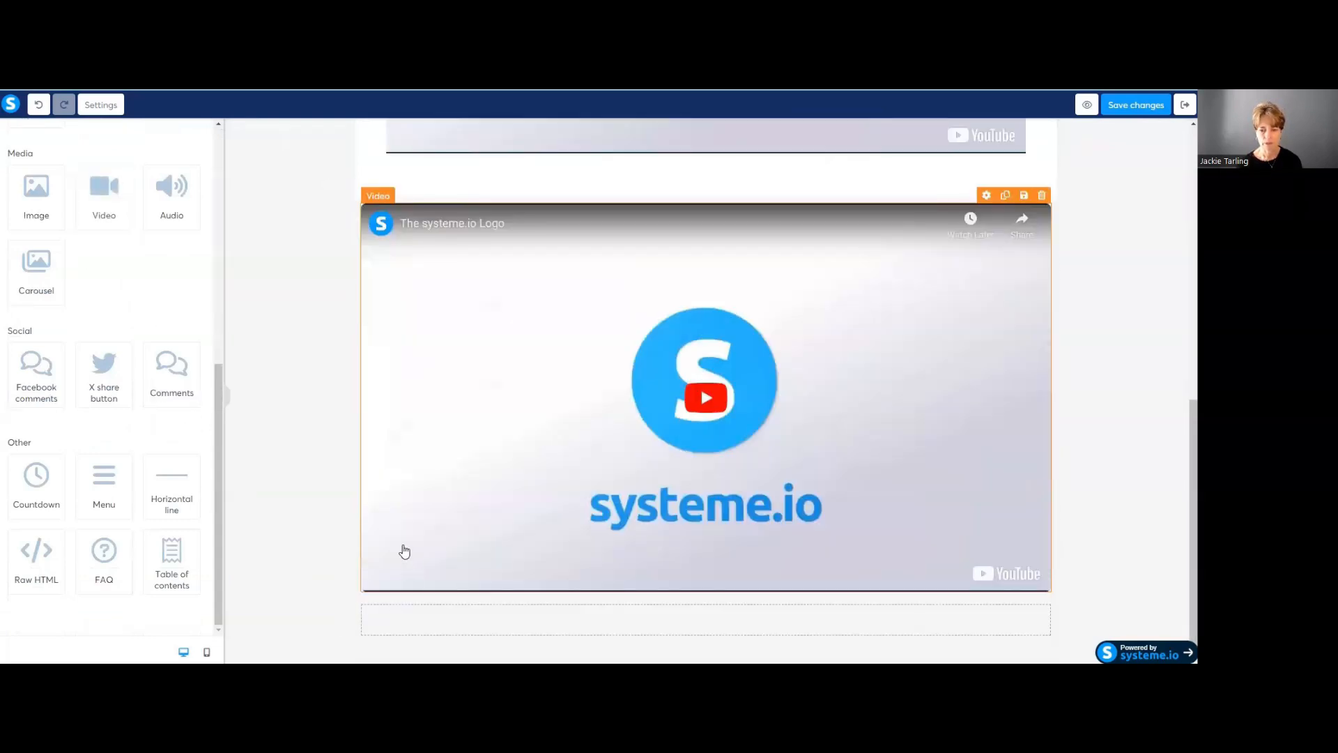
# Place a Carousel element in the remaining empty row below the second video, save the page and exit the editor
pyautogui.click(410, 619)
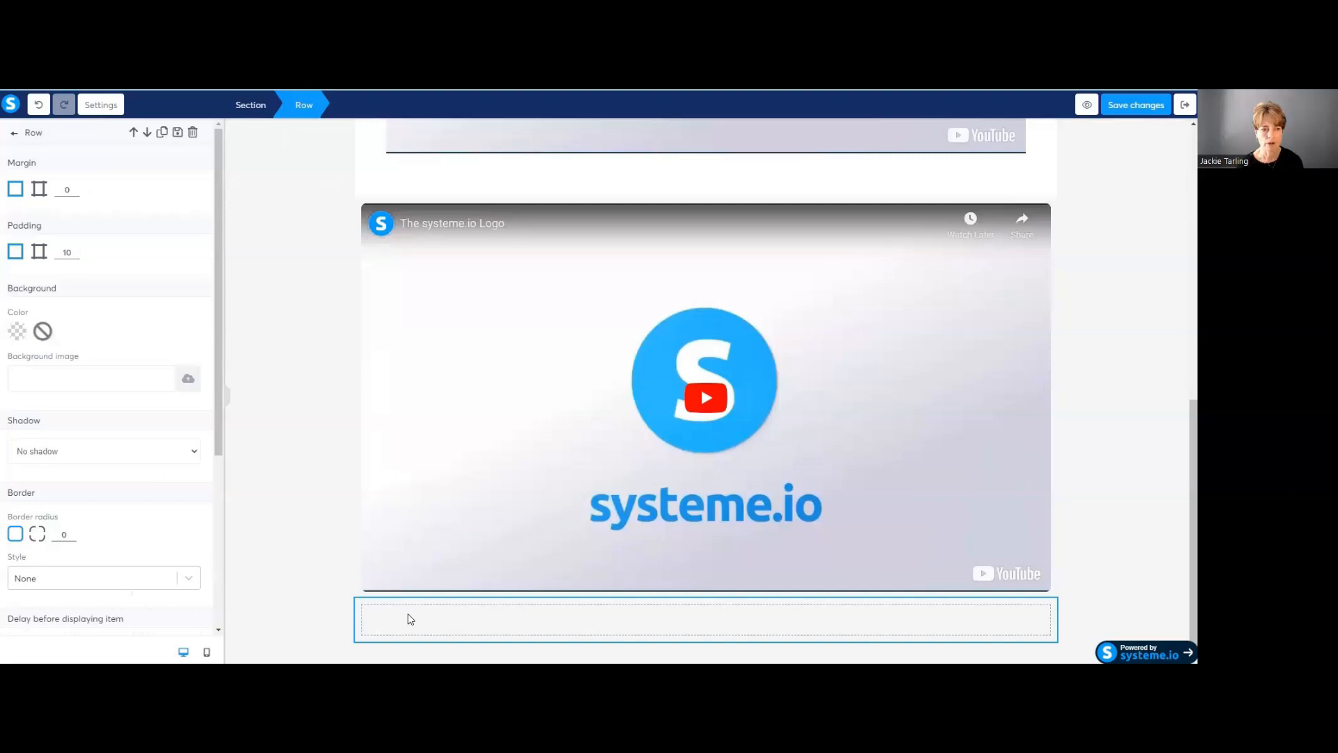
pyautogui.press('Escape')
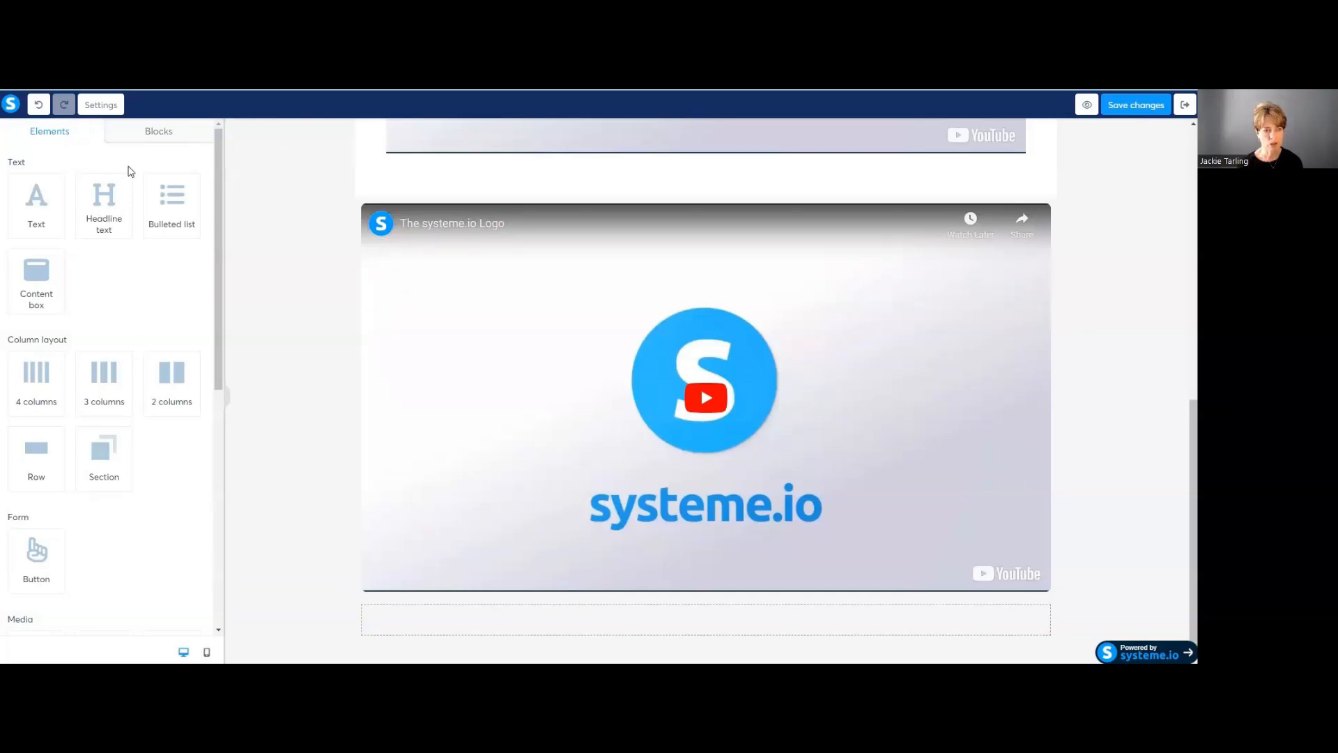
pyautogui.scroll(-7, 122, 245)
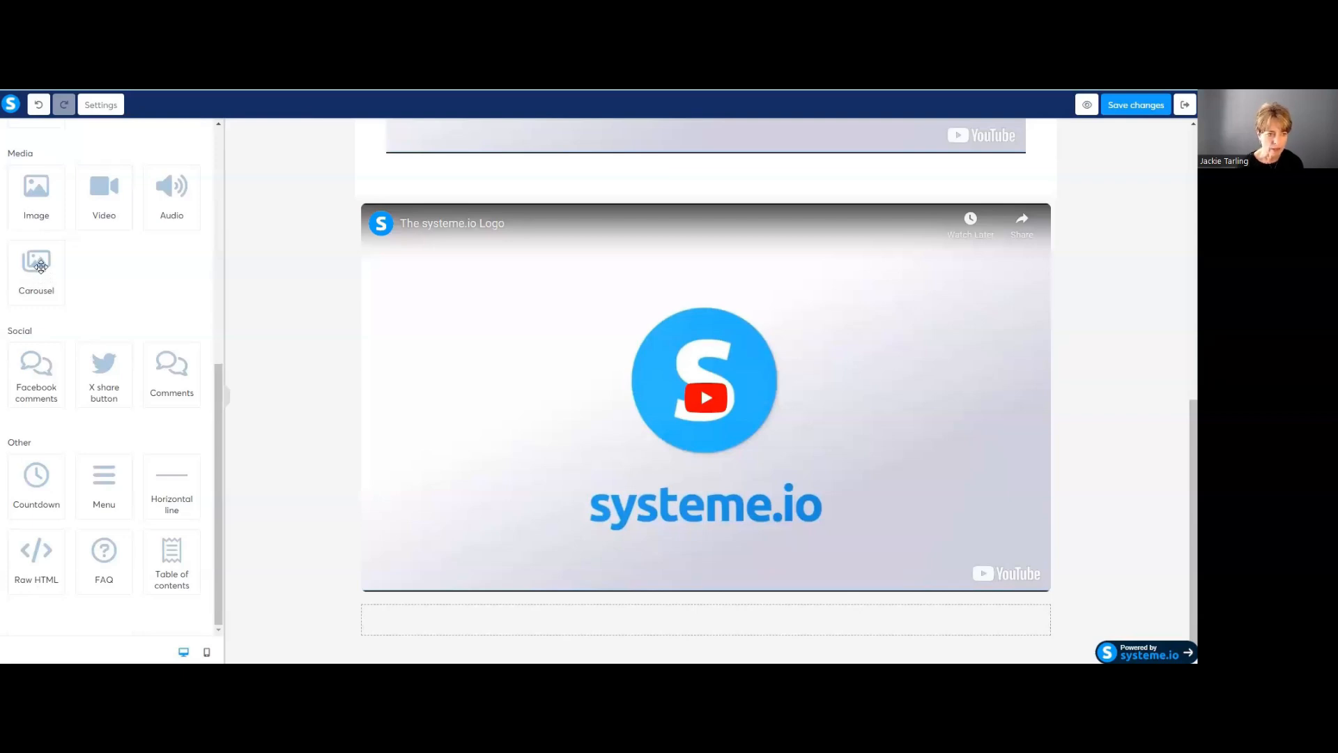
pyautogui.moveTo(40, 271); pyautogui.dragTo(433, 614)
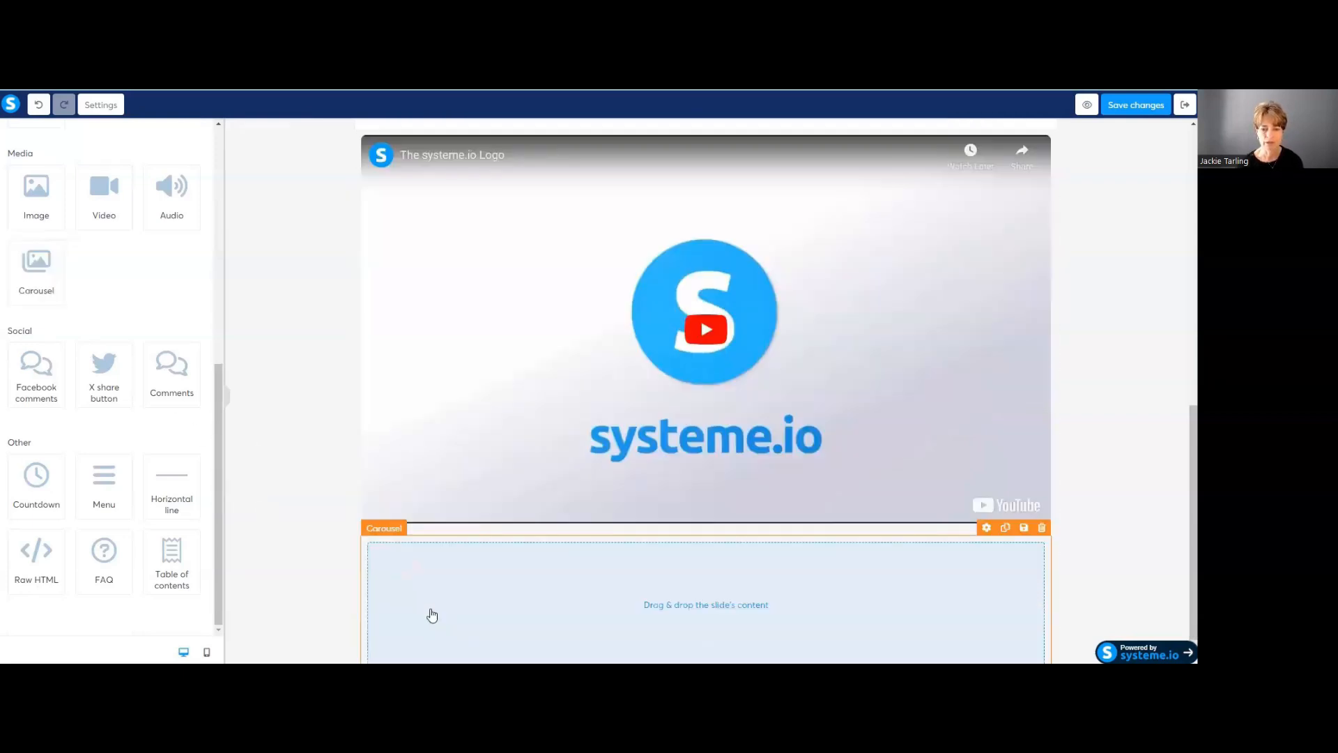
pyautogui.scroll(-1, 441, 598)
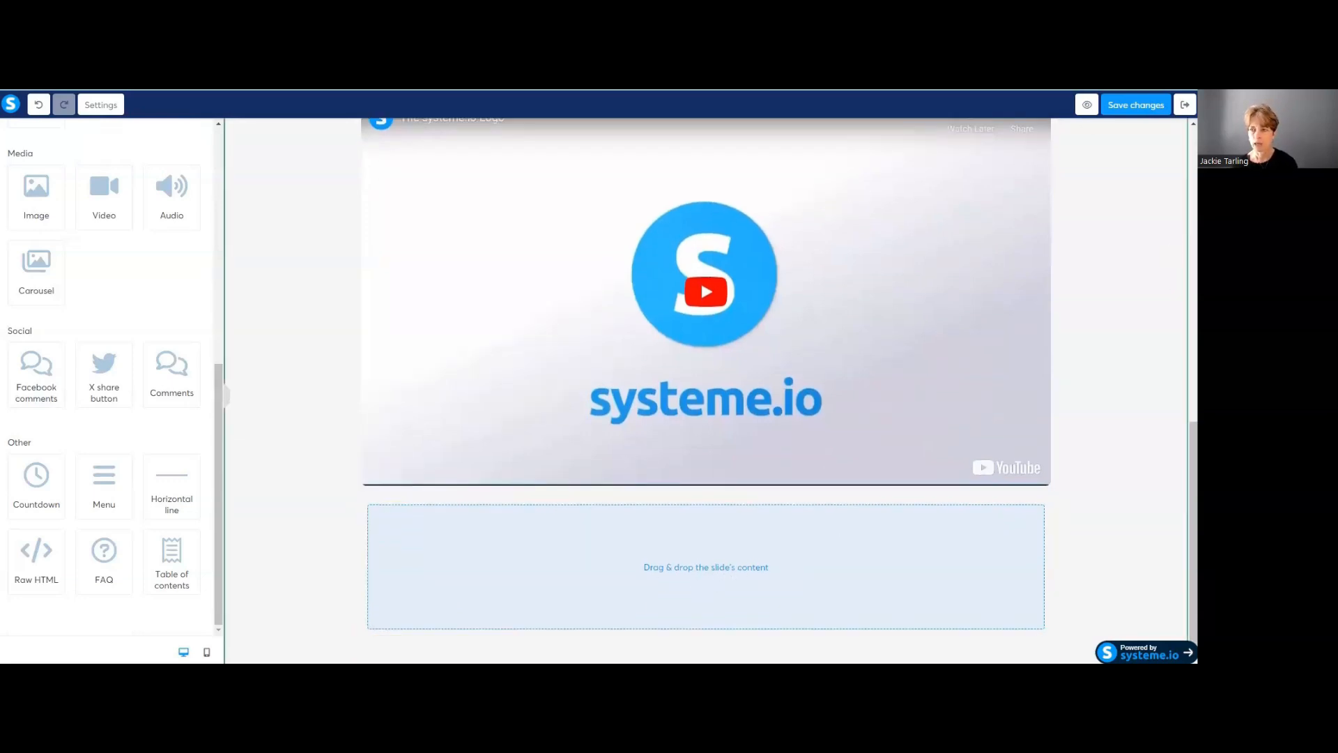
pyautogui.click(1140, 105)
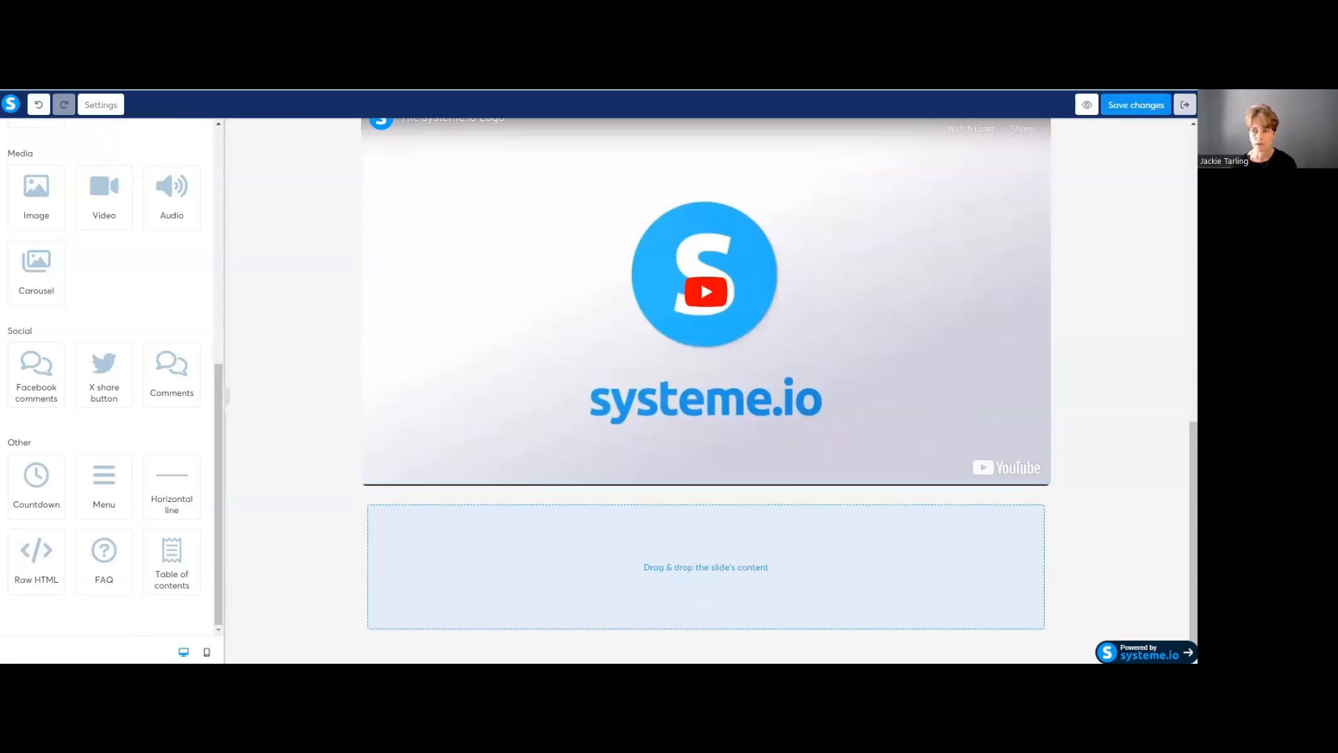
pyautogui.click(1185, 104)
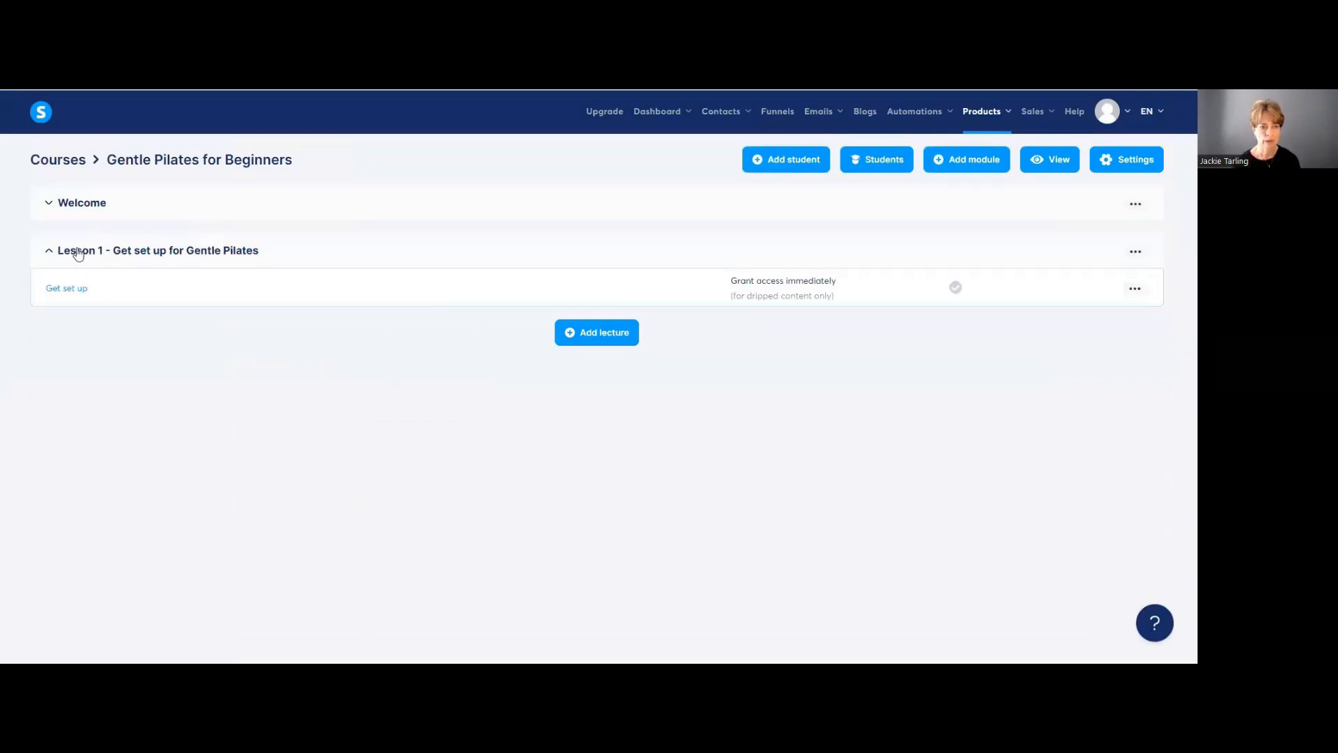
# Preview the "Welcome to Gentle Pilates for Beginners" lecture from the Welcome module and play its video
pyautogui.click(96, 205)
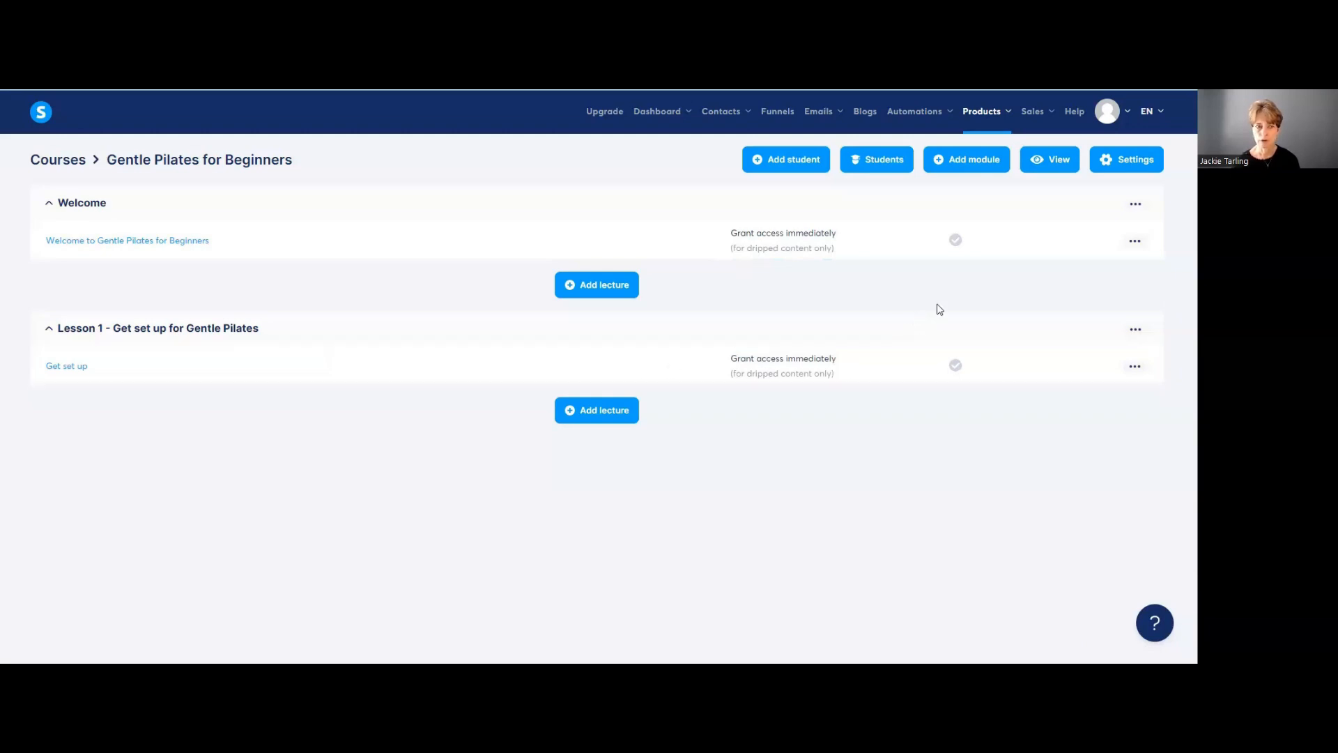
pyautogui.click(1135, 243)
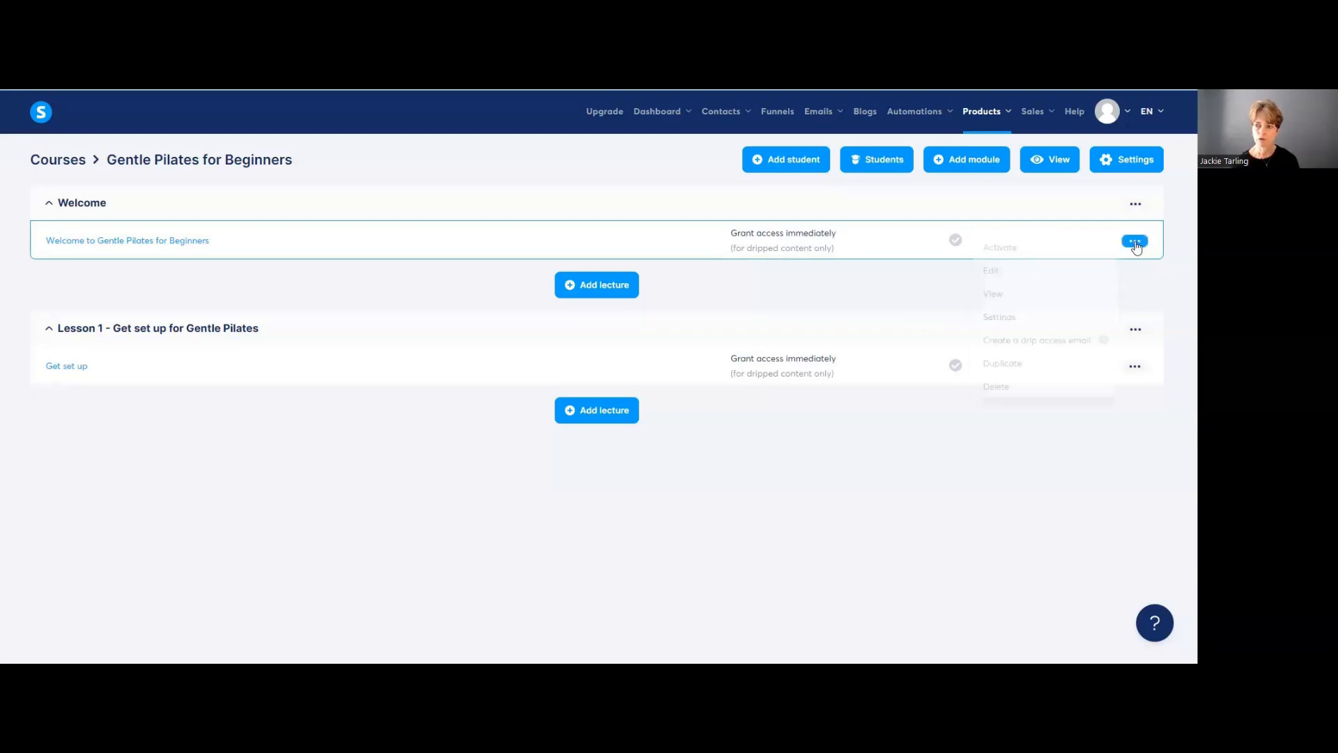
pyautogui.click(1035, 294)
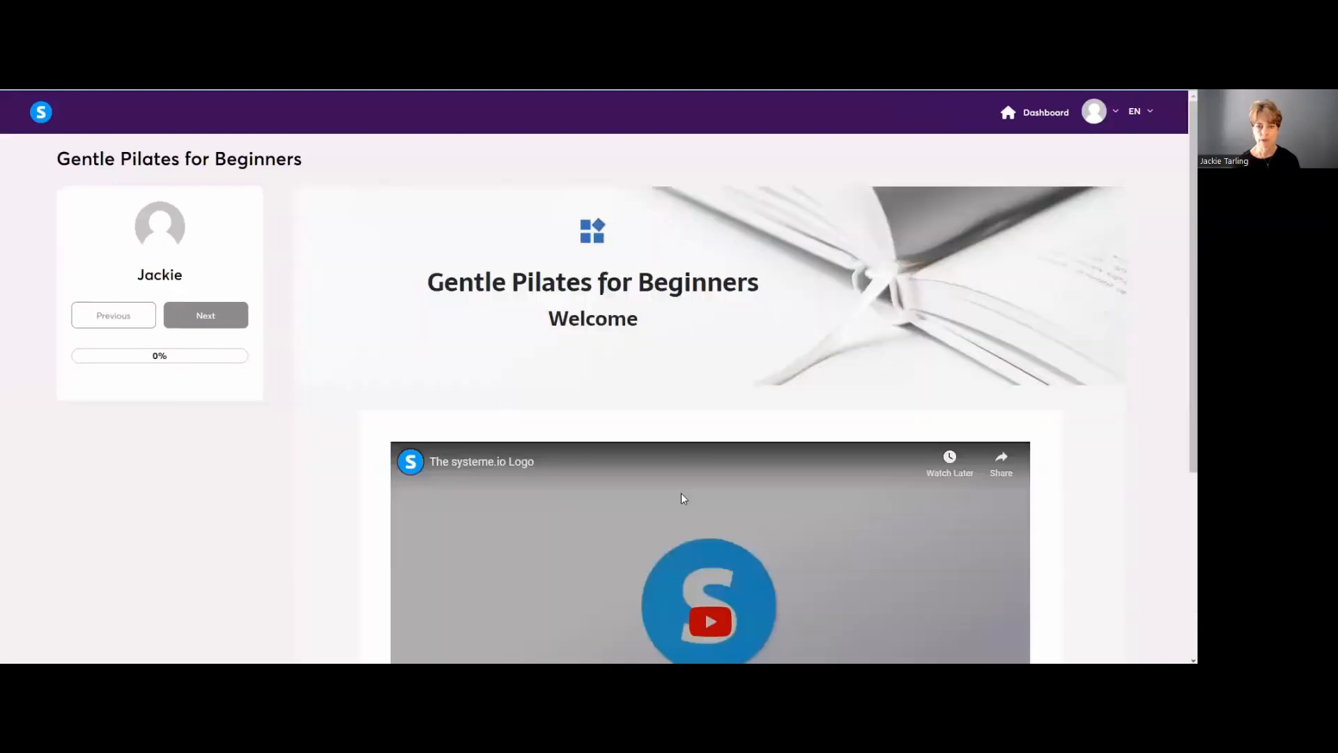
pyautogui.scroll(-1, 809, 442)
pyautogui.click(735, 362)
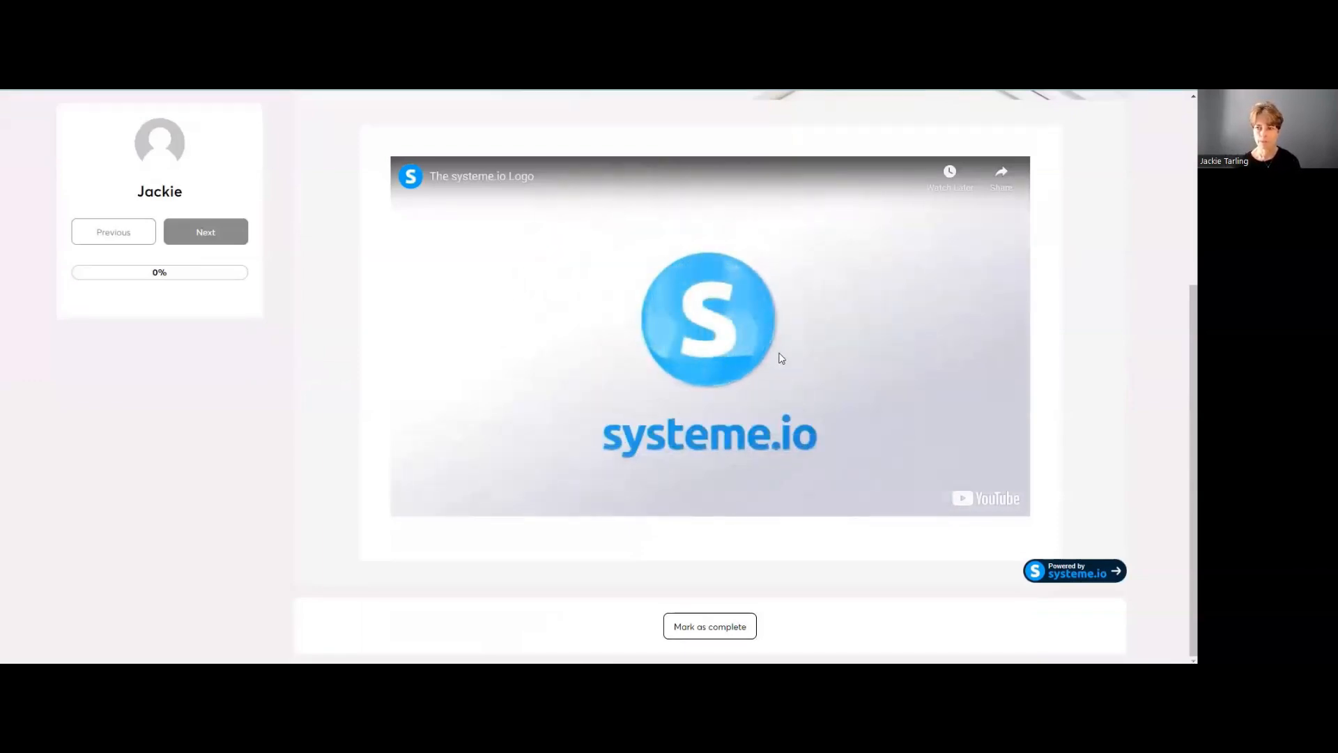
pyautogui.scroll(4, 798, 350)
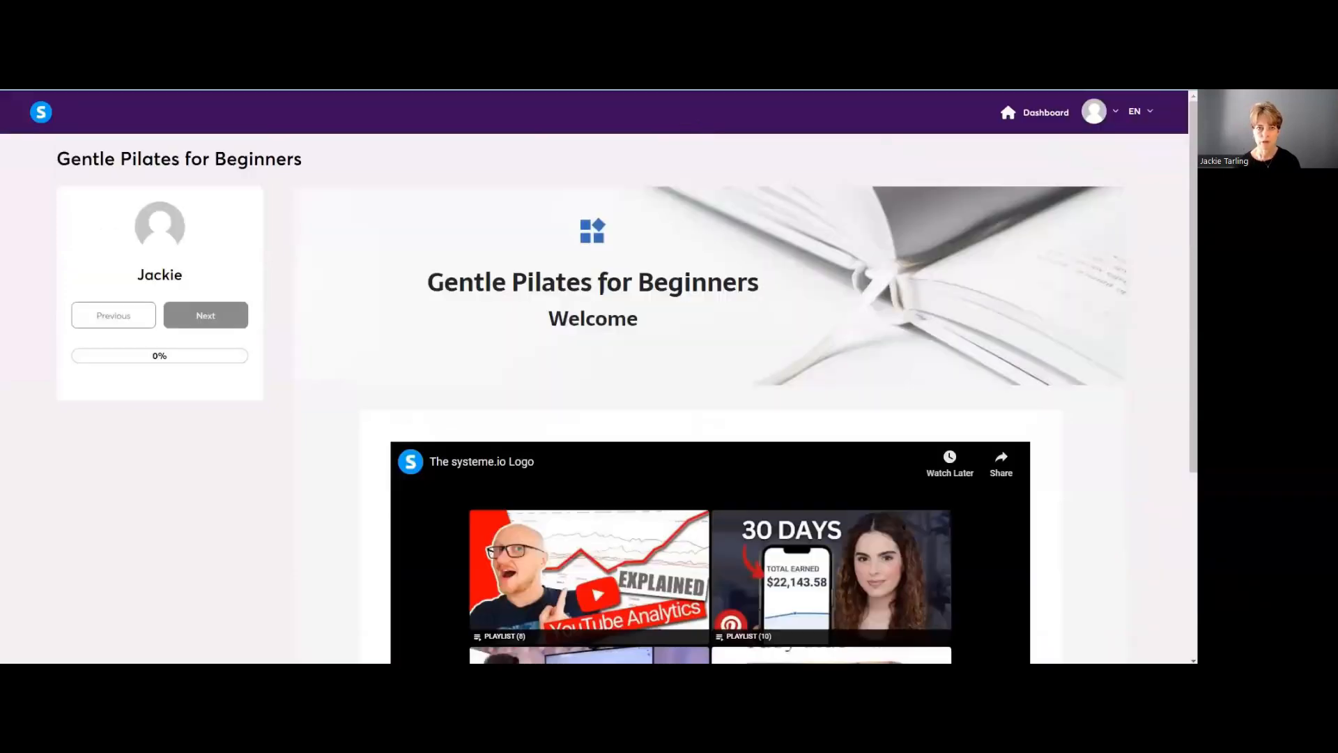
# Return to the course outline, preview the "Get set up" lecture and examine its headings, videos and comment area
pyautogui.click(348, 91)
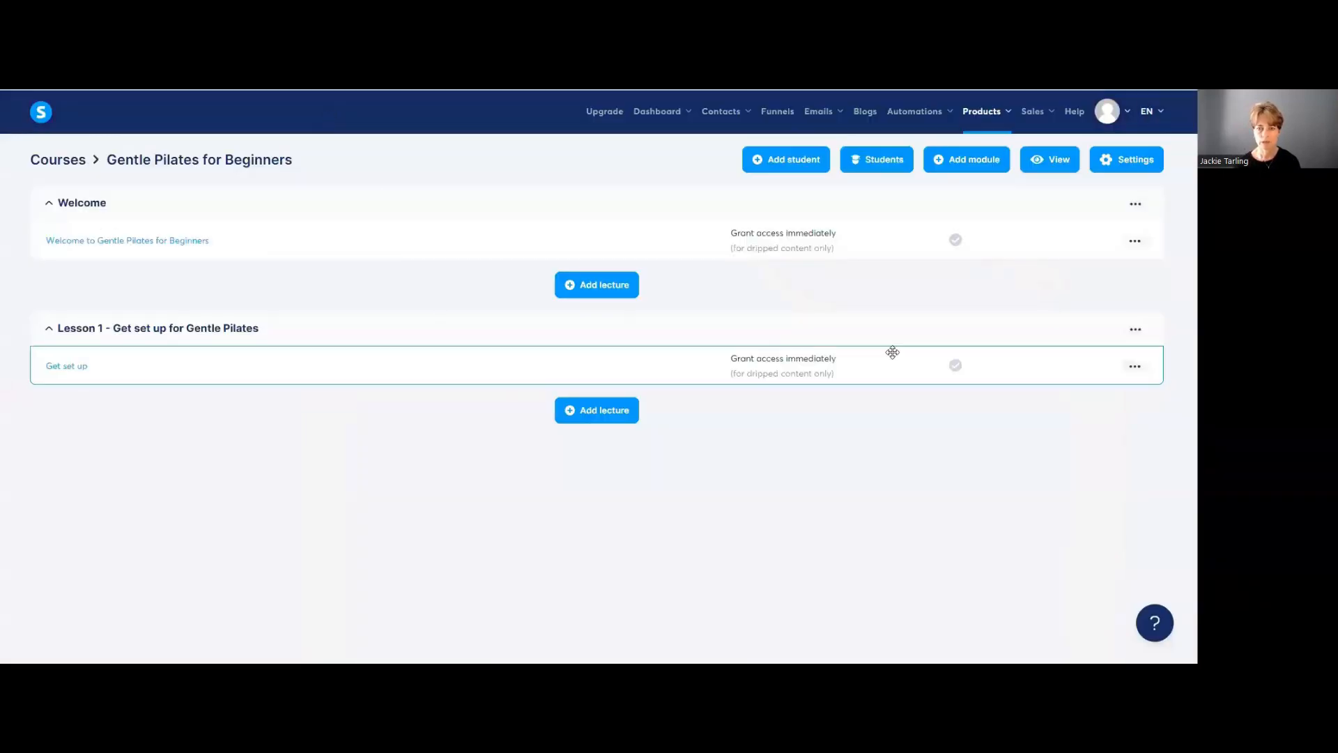
pyautogui.click(1134, 368)
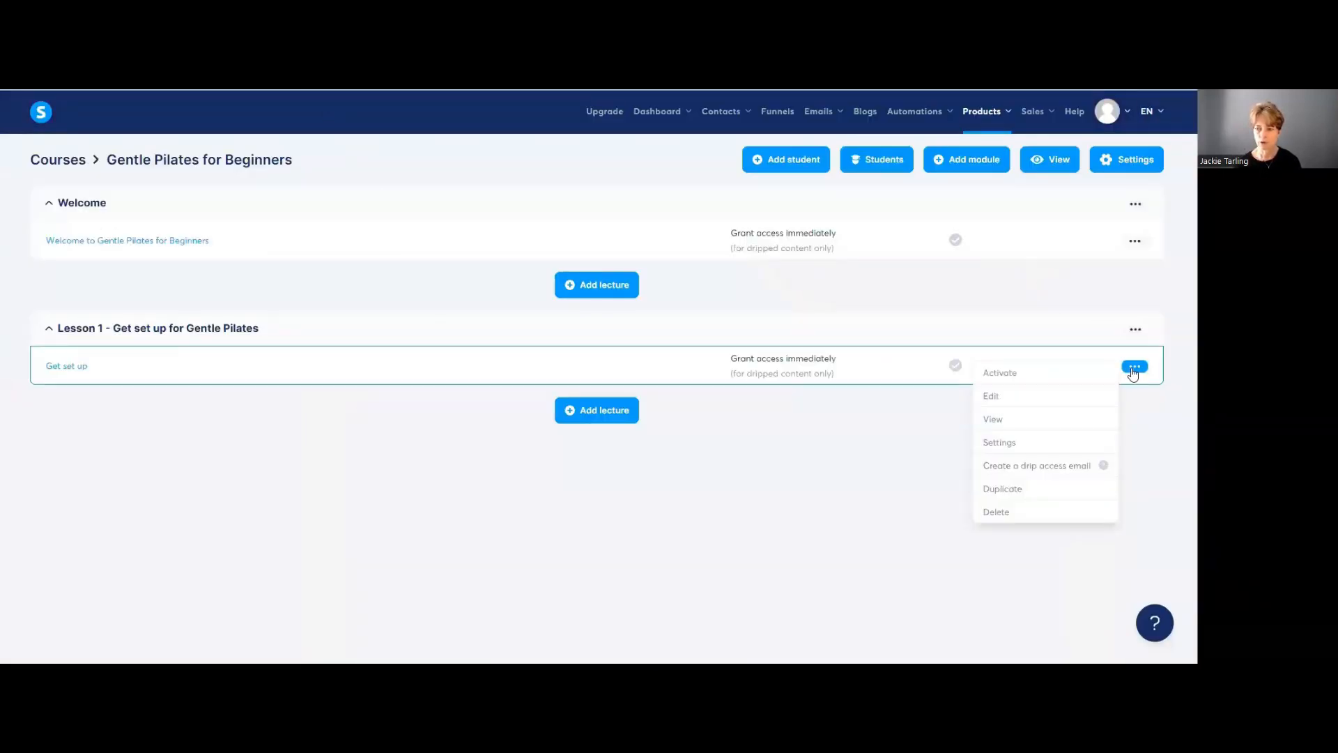
pyautogui.click(1026, 421)
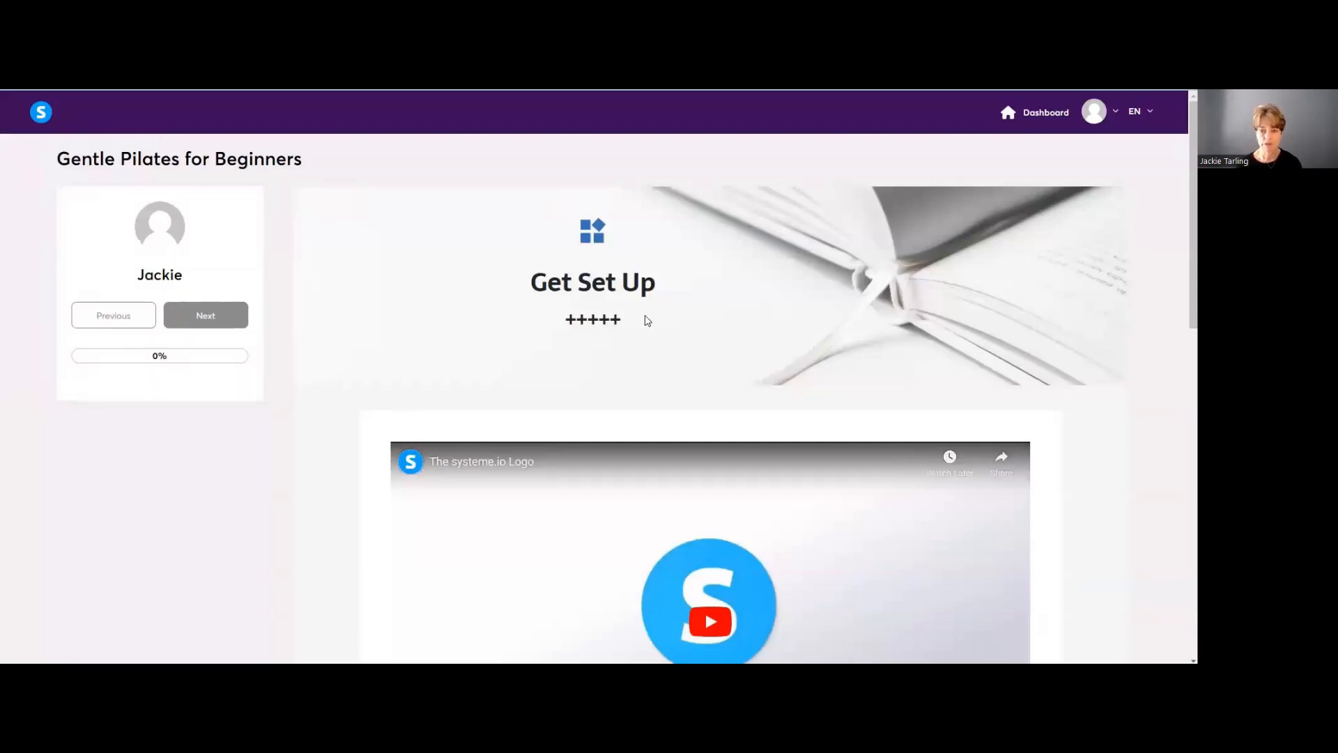
pyautogui.scroll(-7, 646, 321)
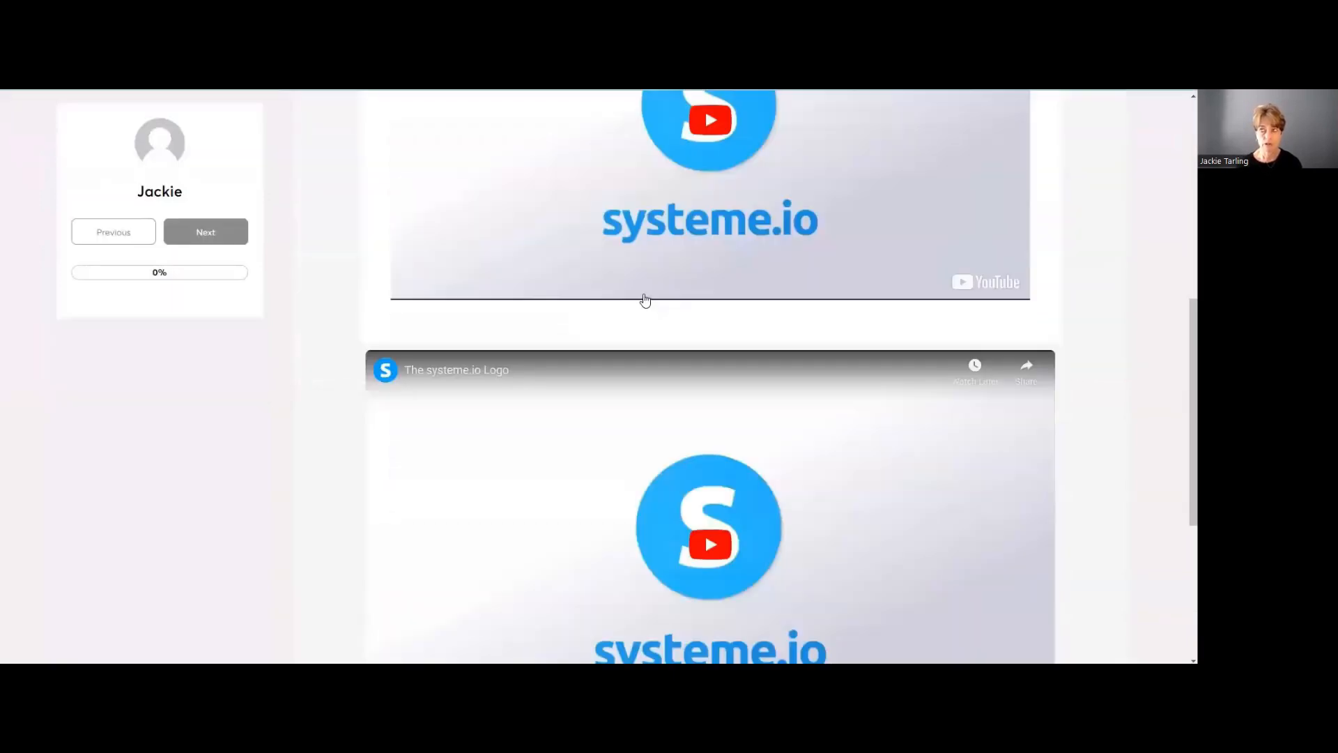
pyautogui.scroll(-4, 644, 299)
pyautogui.scroll(7, 644, 300)
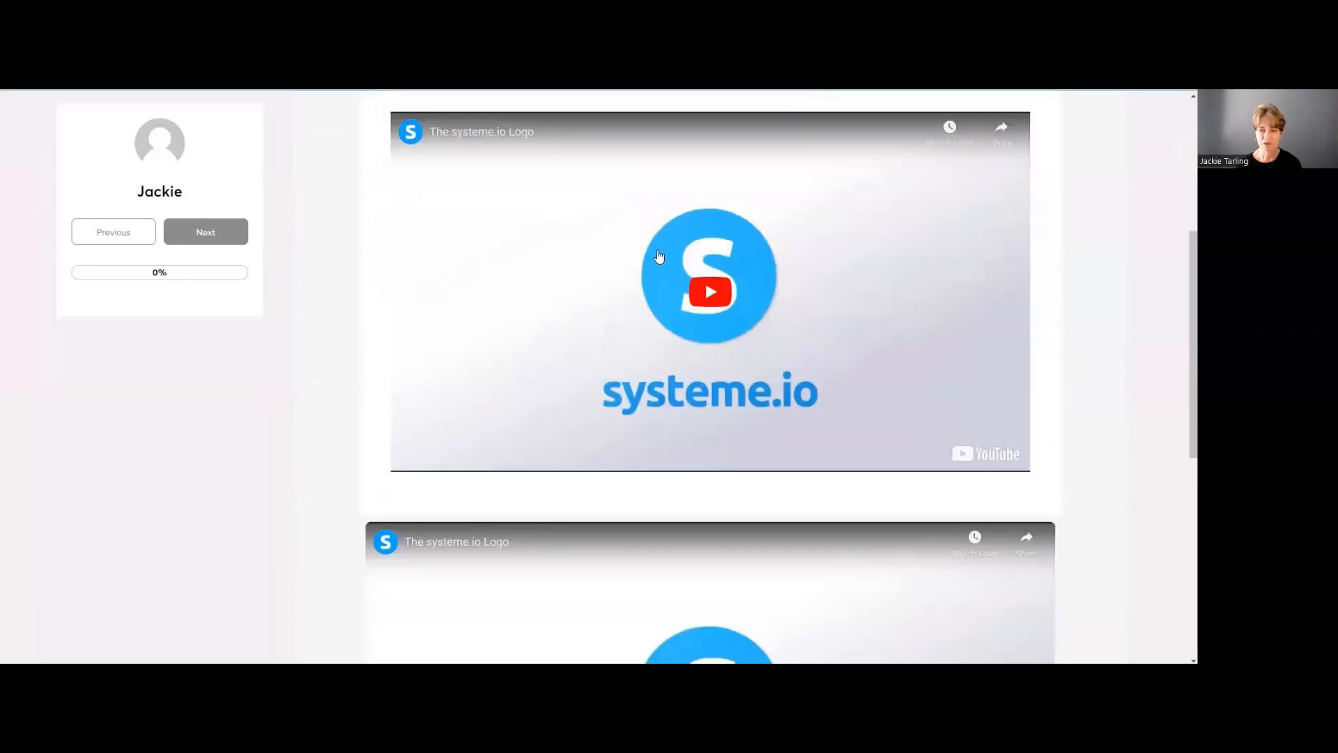
pyautogui.scroll(-3, 656, 279)
pyautogui.scroll(-4, 660, 262)
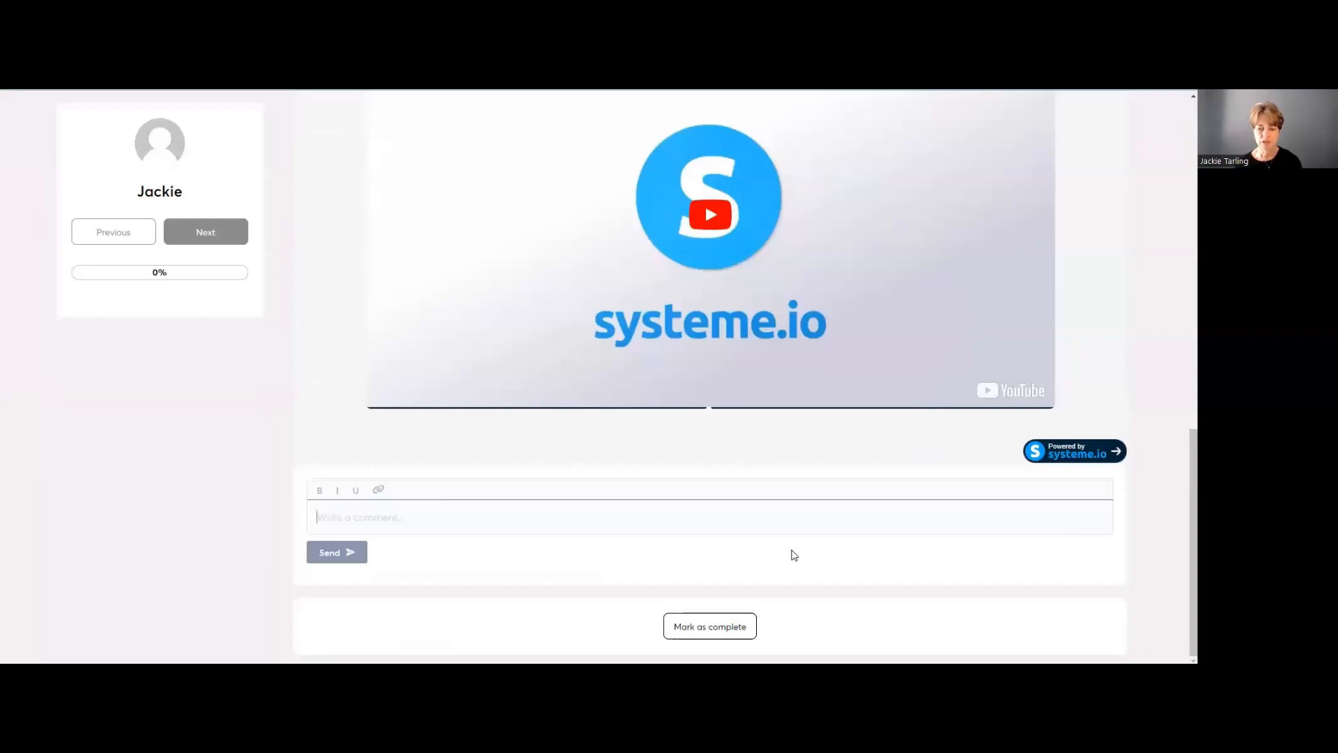
pyautogui.scroll(10, 794, 572)
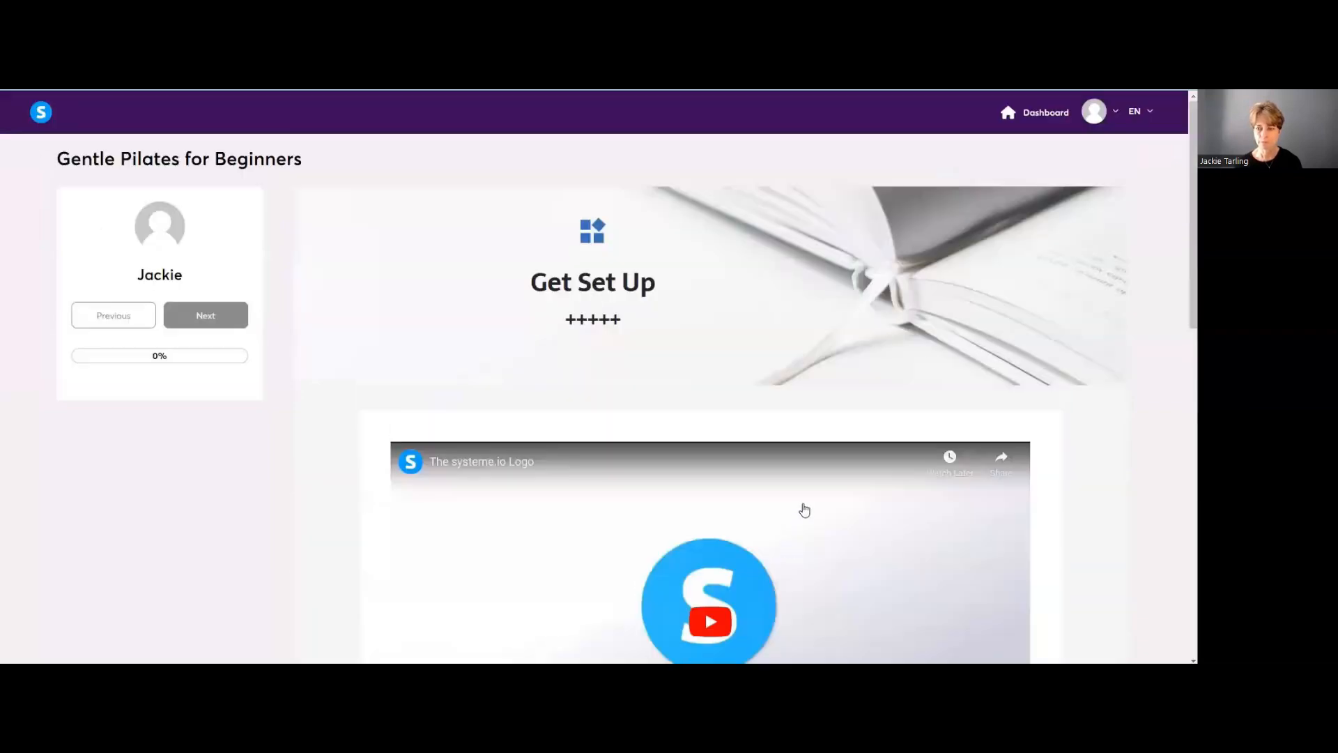
pyautogui.scroll(-10, 787, 493)
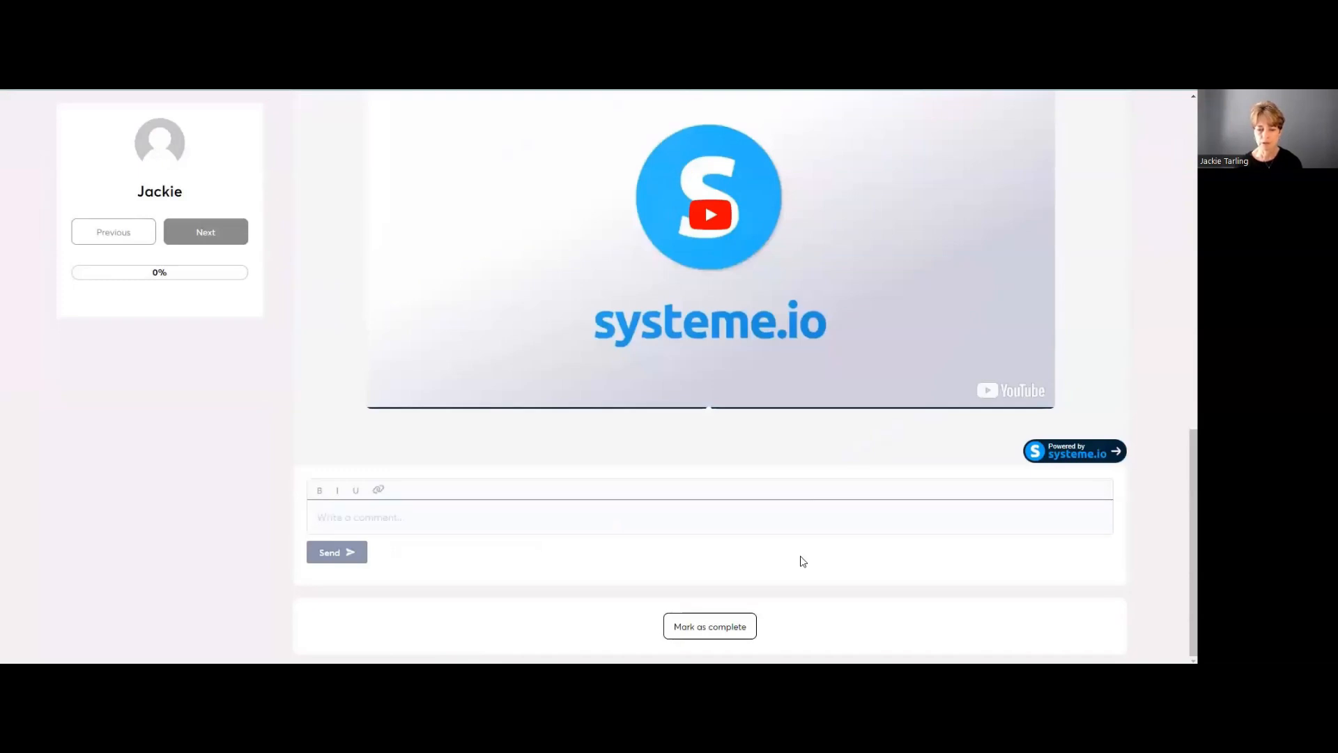
pyautogui.scroll(10, 746, 480)
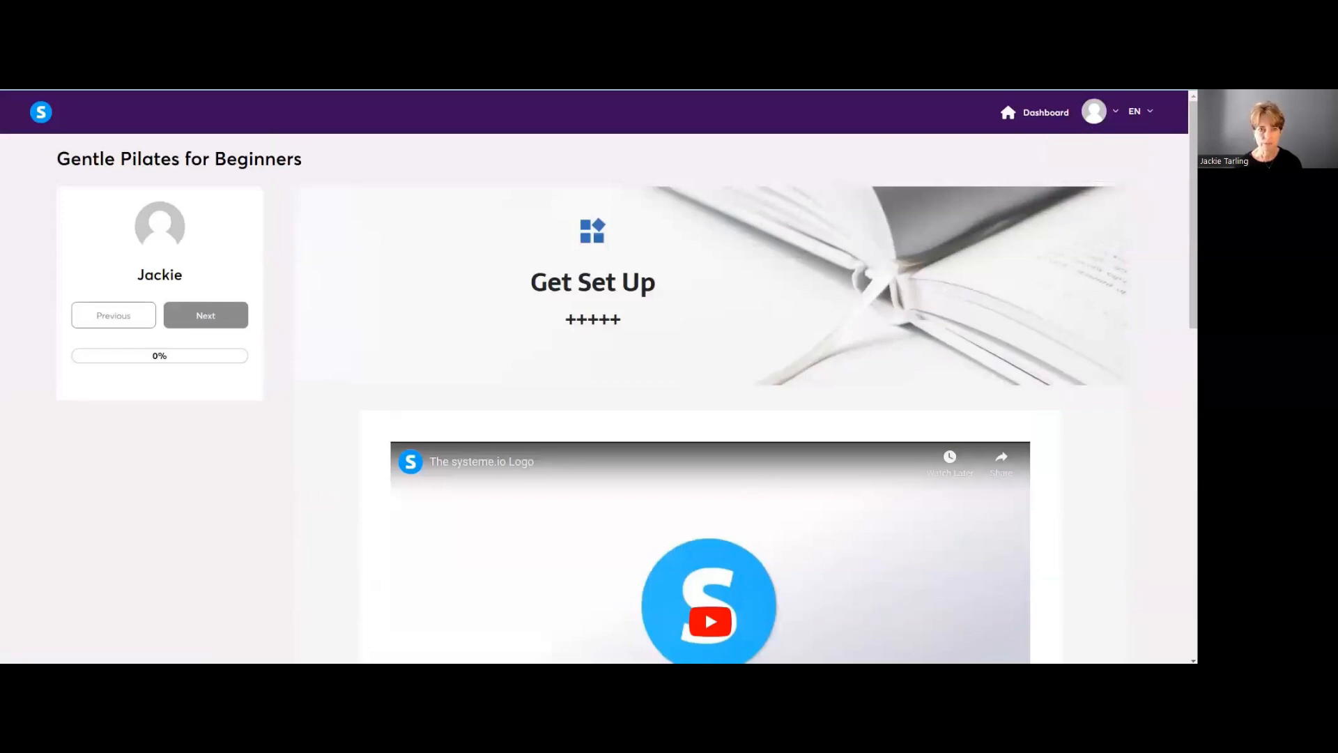
# Return to the course outline, expand the Welcome module and open the "Gentle Pilates for abs" lecture of Lesson 1 for editing
pyautogui.hotkey('ctrl', 'shift', 'Tab')
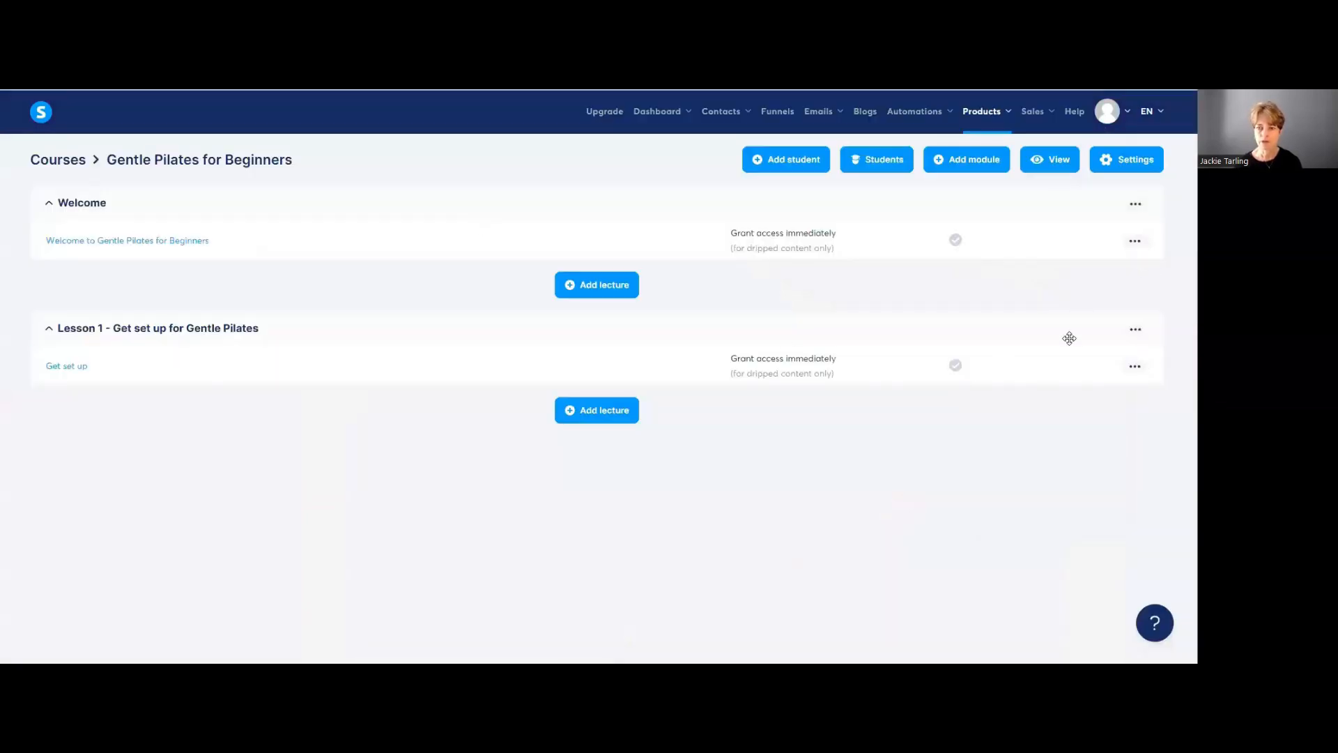
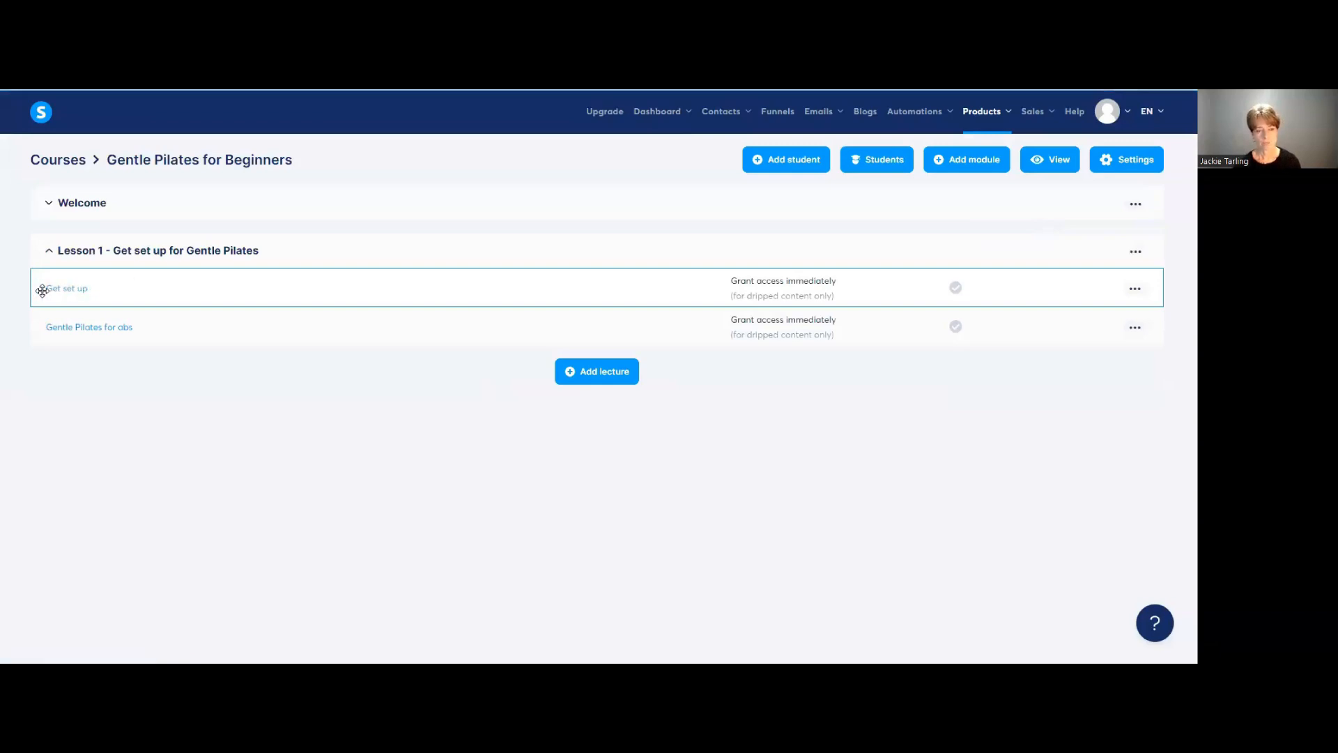
pyautogui.click(49, 203)
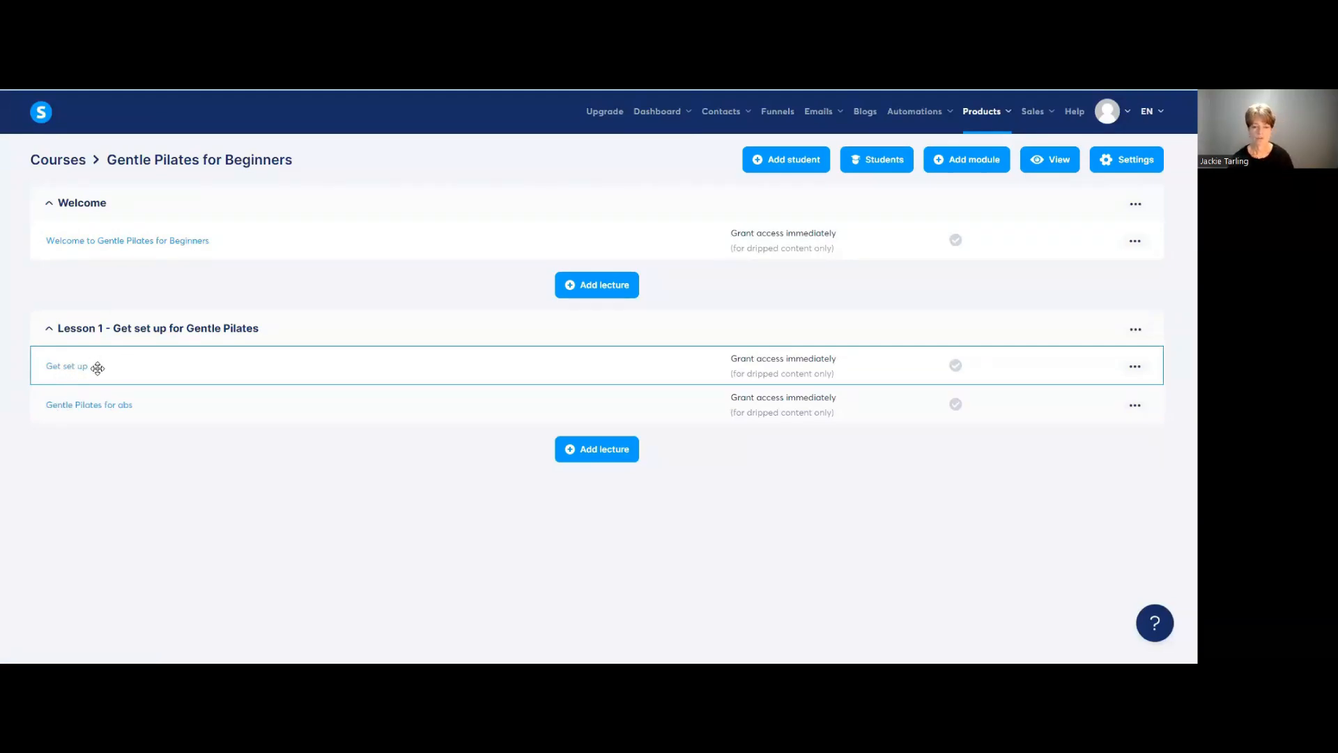
pyautogui.click(131, 408)
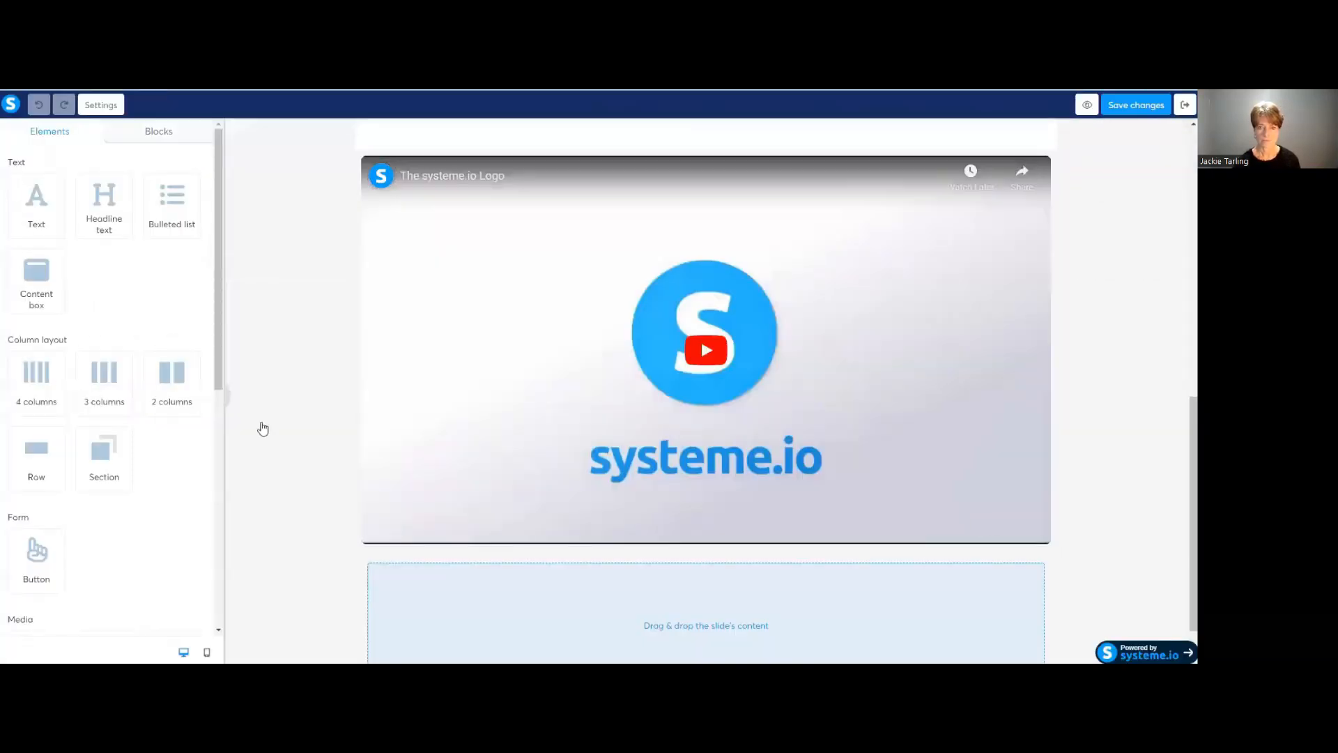
# Replace the "Get Set Up" heading in the page banner with "Gentle Pilates for your abs"
pyautogui.scroll(3, 624, 394)
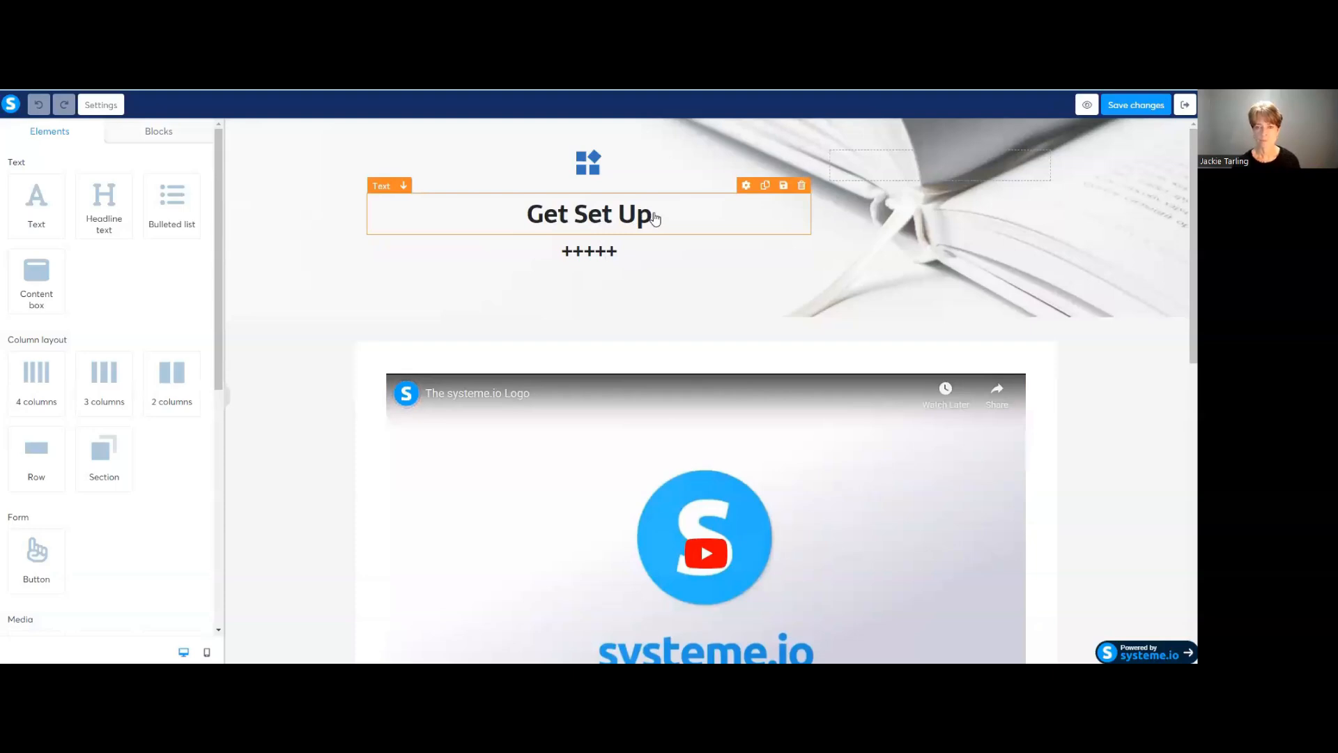
pyautogui.click(656, 218)
pyautogui.moveTo(656, 218); pyautogui.dragTo(524, 211)
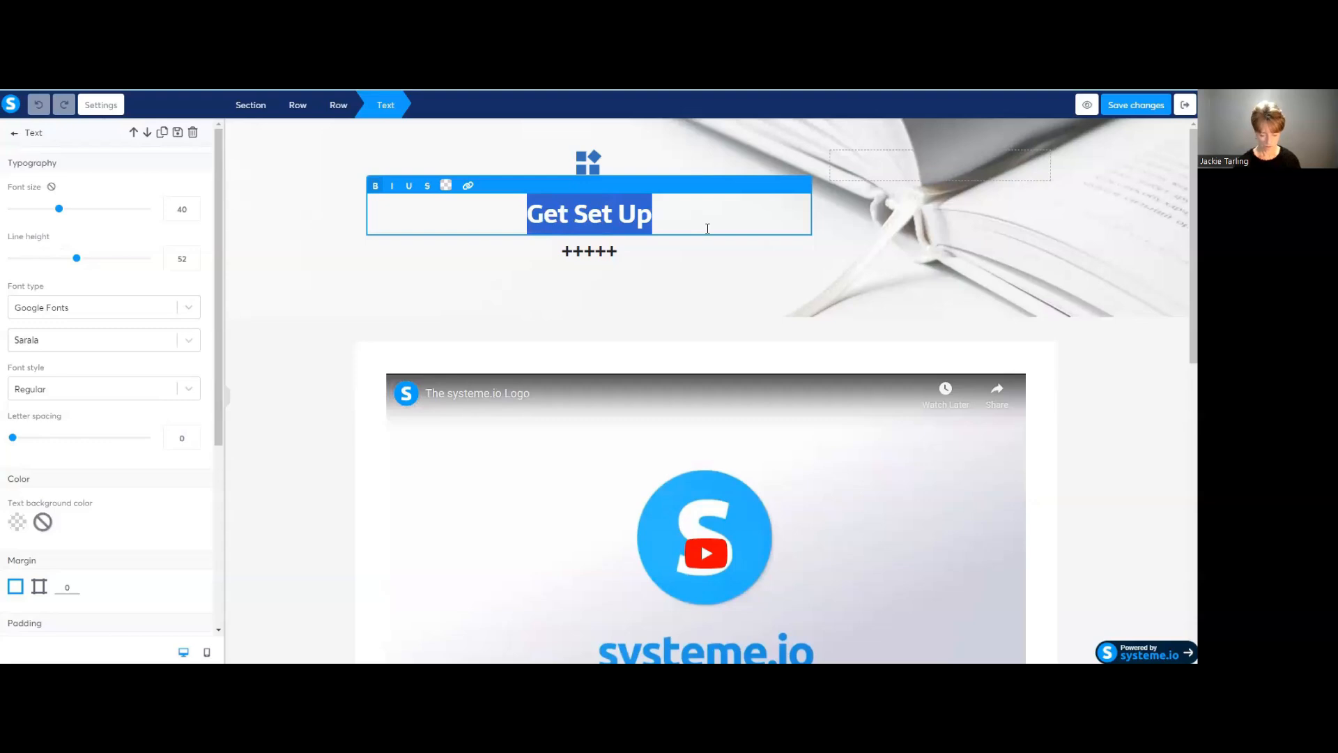
pyautogui.write('Gen')
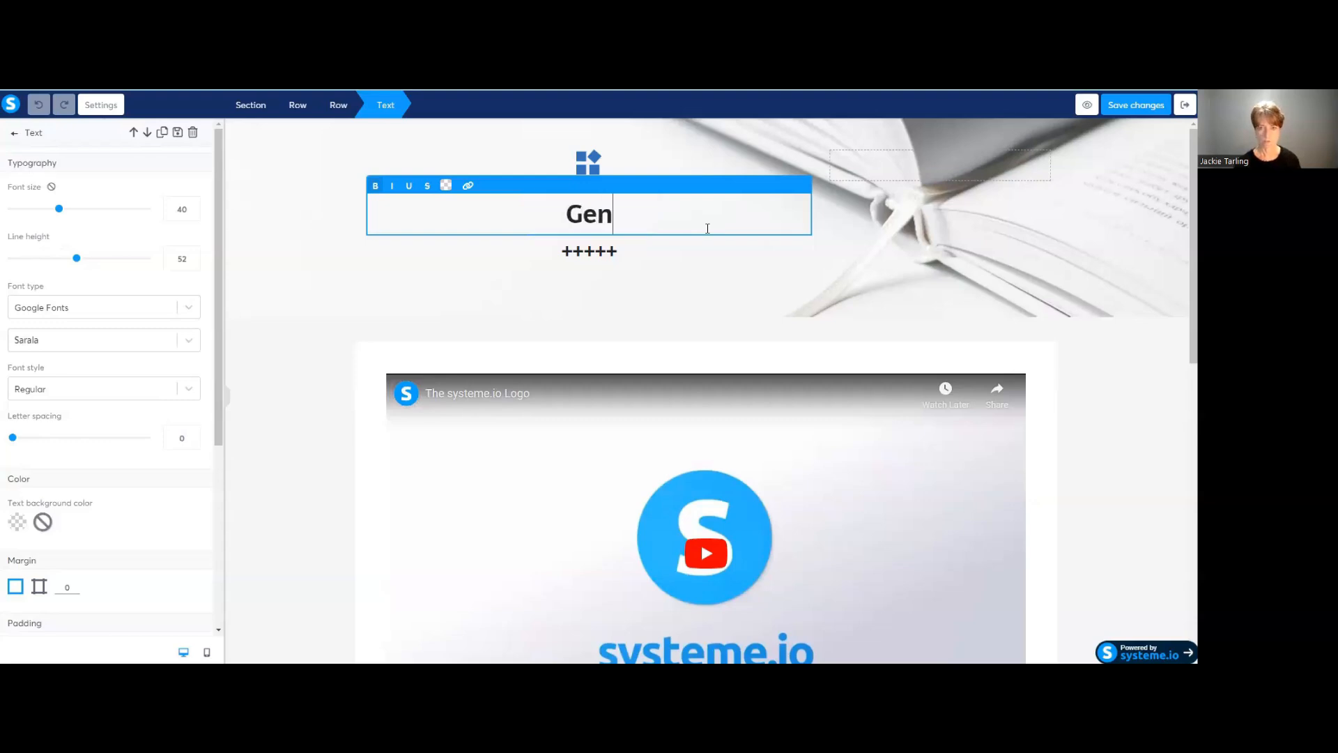
pyautogui.write('tle Pilate')
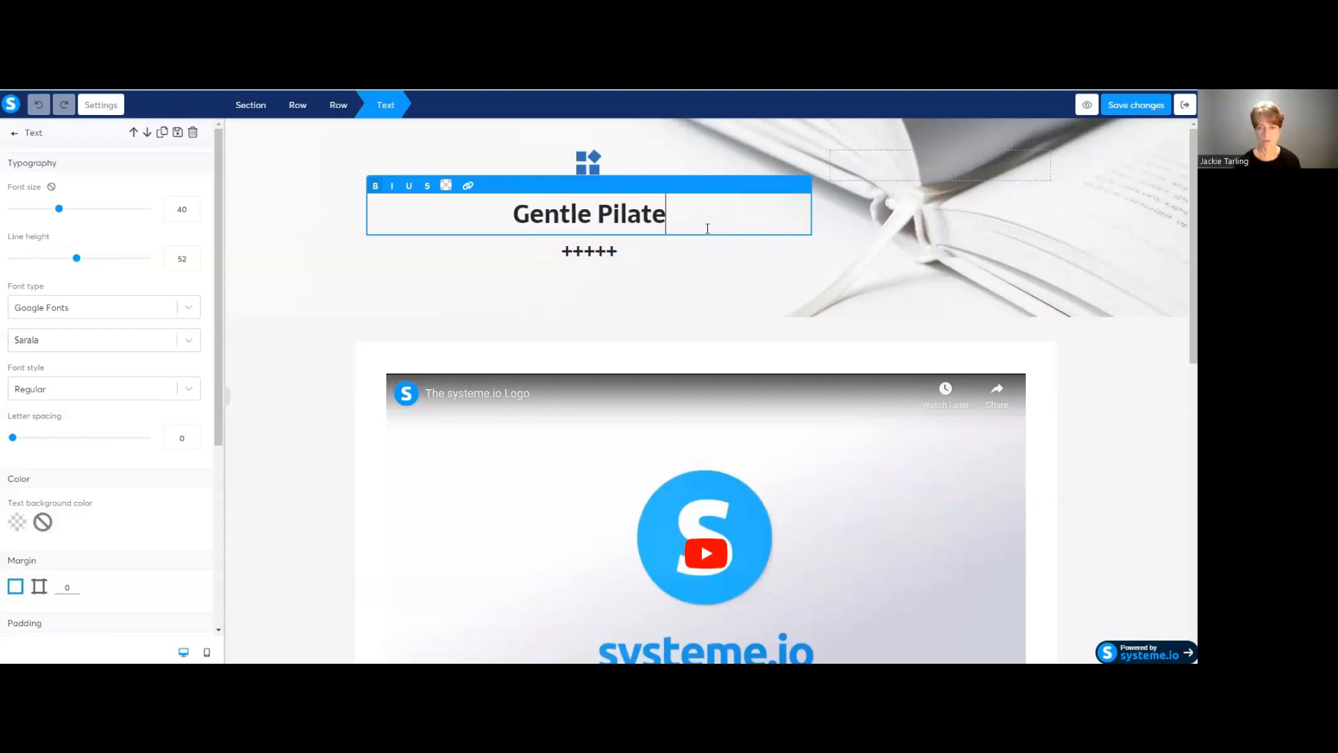
pyautogui.write('s for abs')
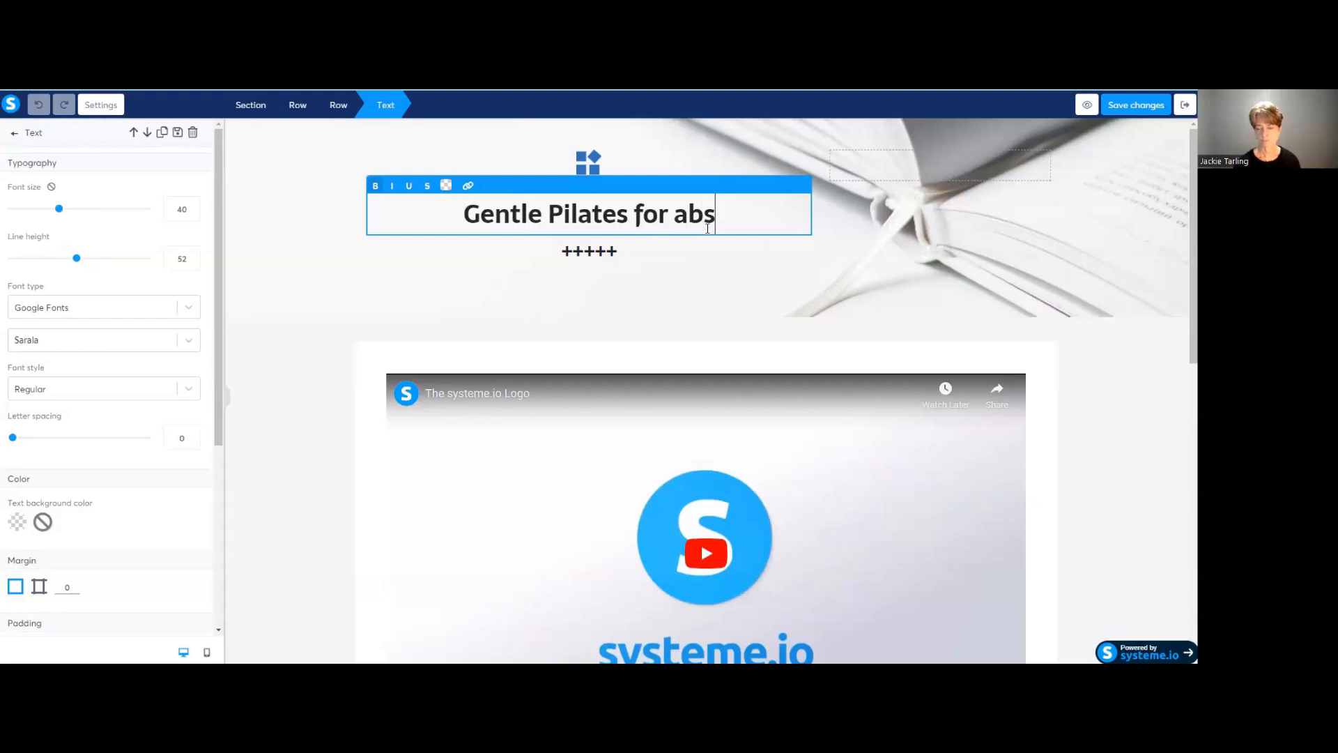
pyautogui.press('BackSpace')
pyautogui.press('BackSpace')
pyautogui.press('BackSpace')
pyautogui.write('your abs')
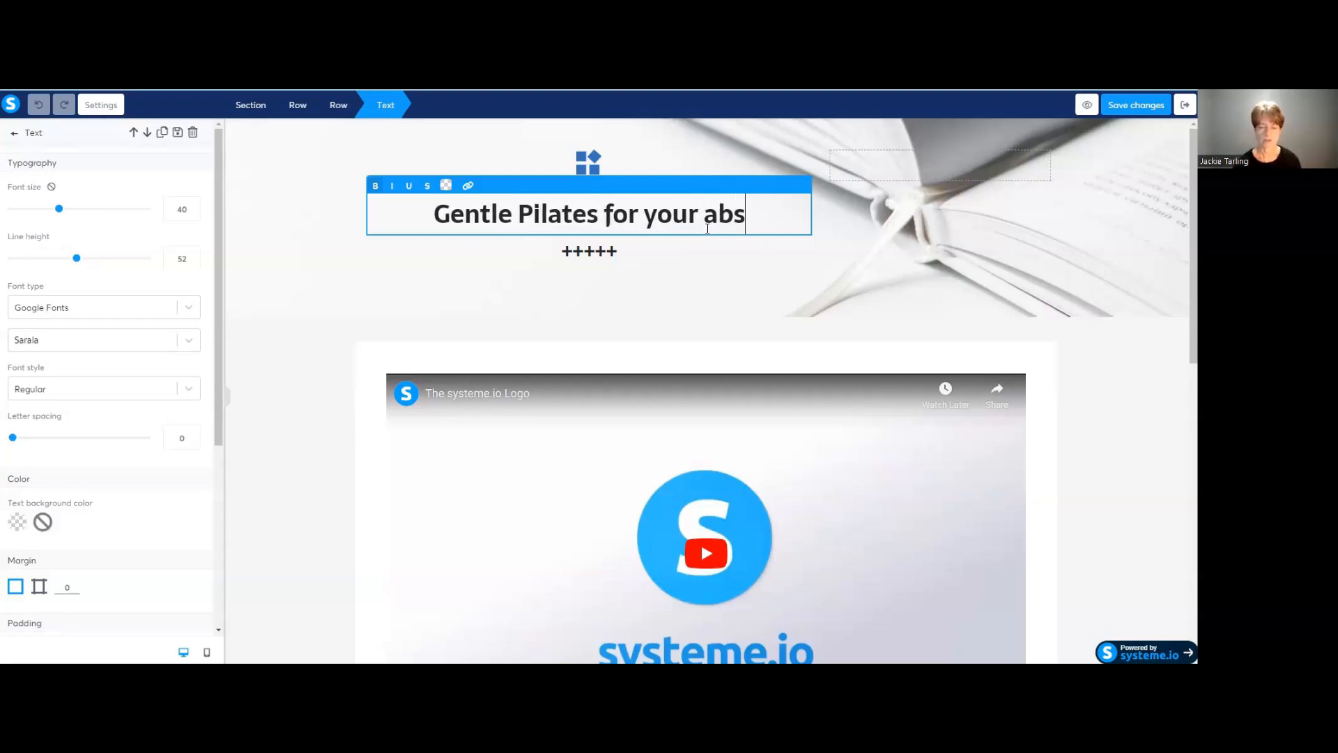
# Clear the "+++++" placeholder text beneath the banner heading, leaving its text element empty
pyautogui.click(622, 252)
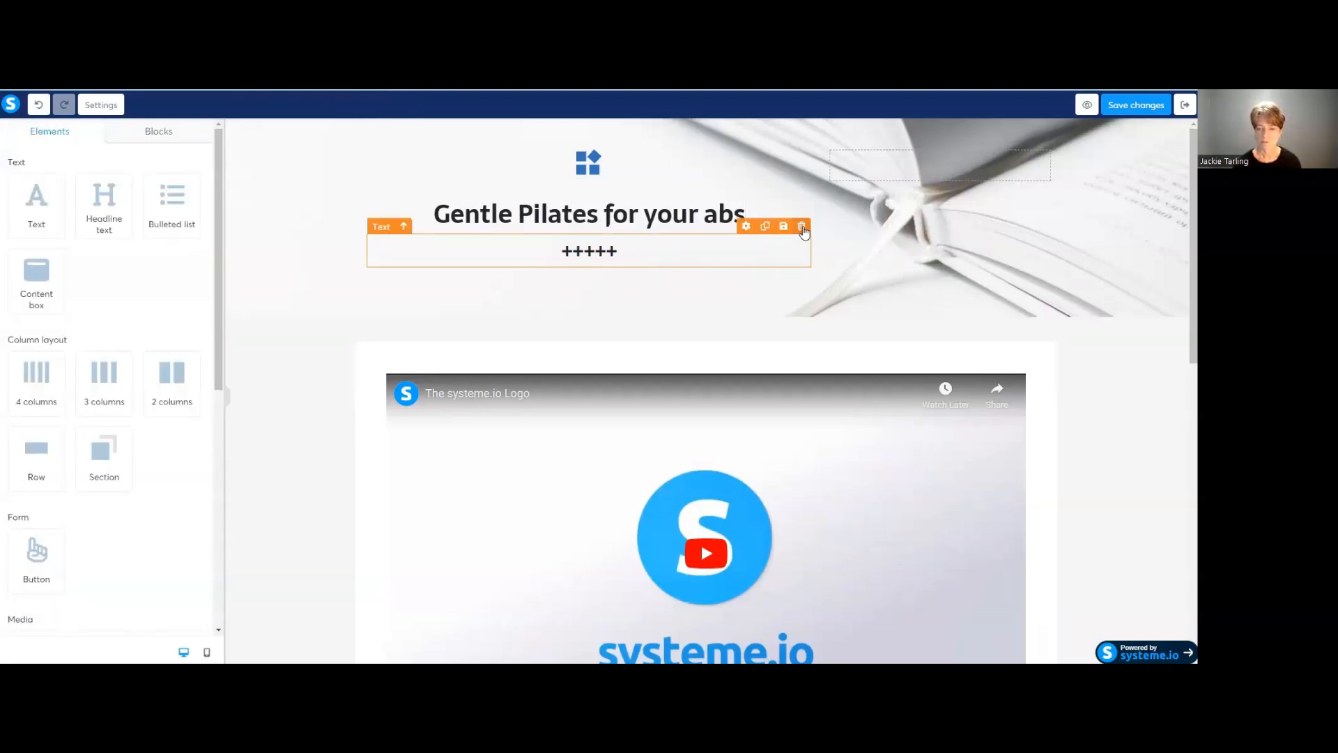
pyautogui.click(622, 253)
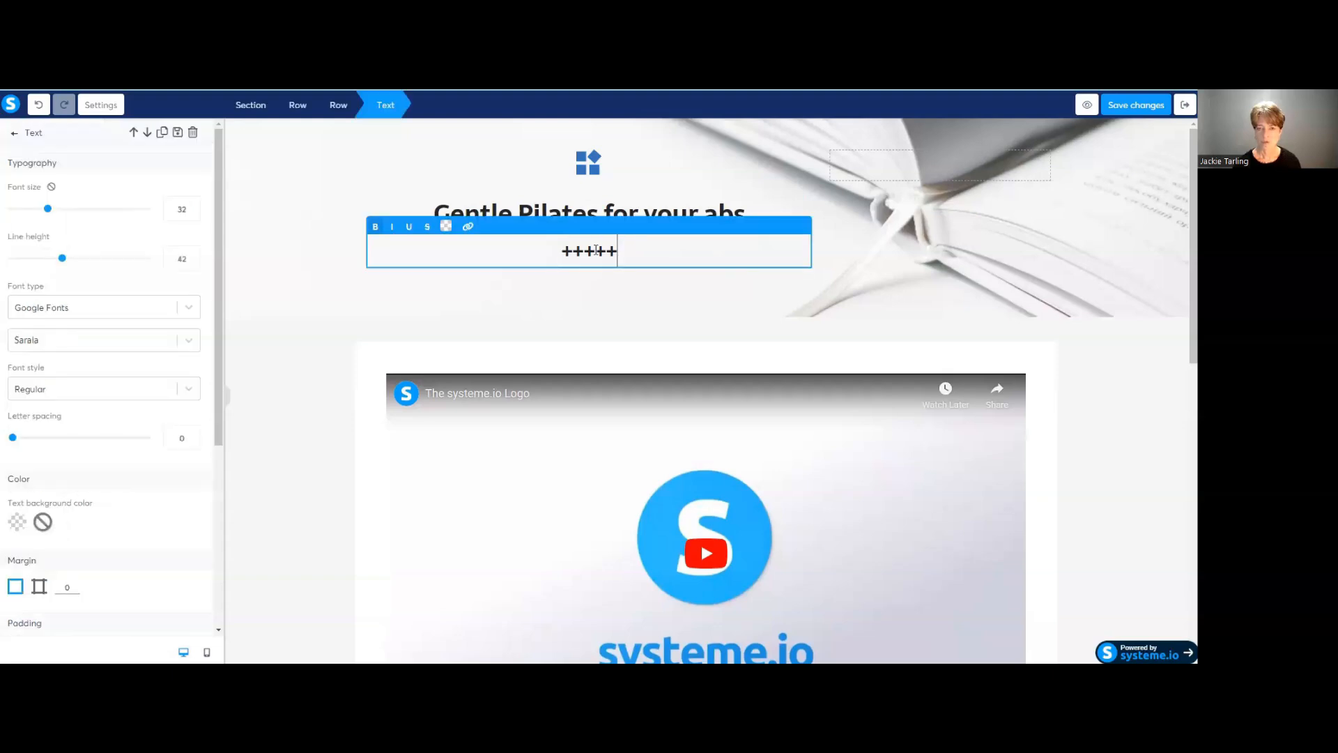
pyautogui.moveTo(618, 251); pyautogui.dragTo(555, 247)
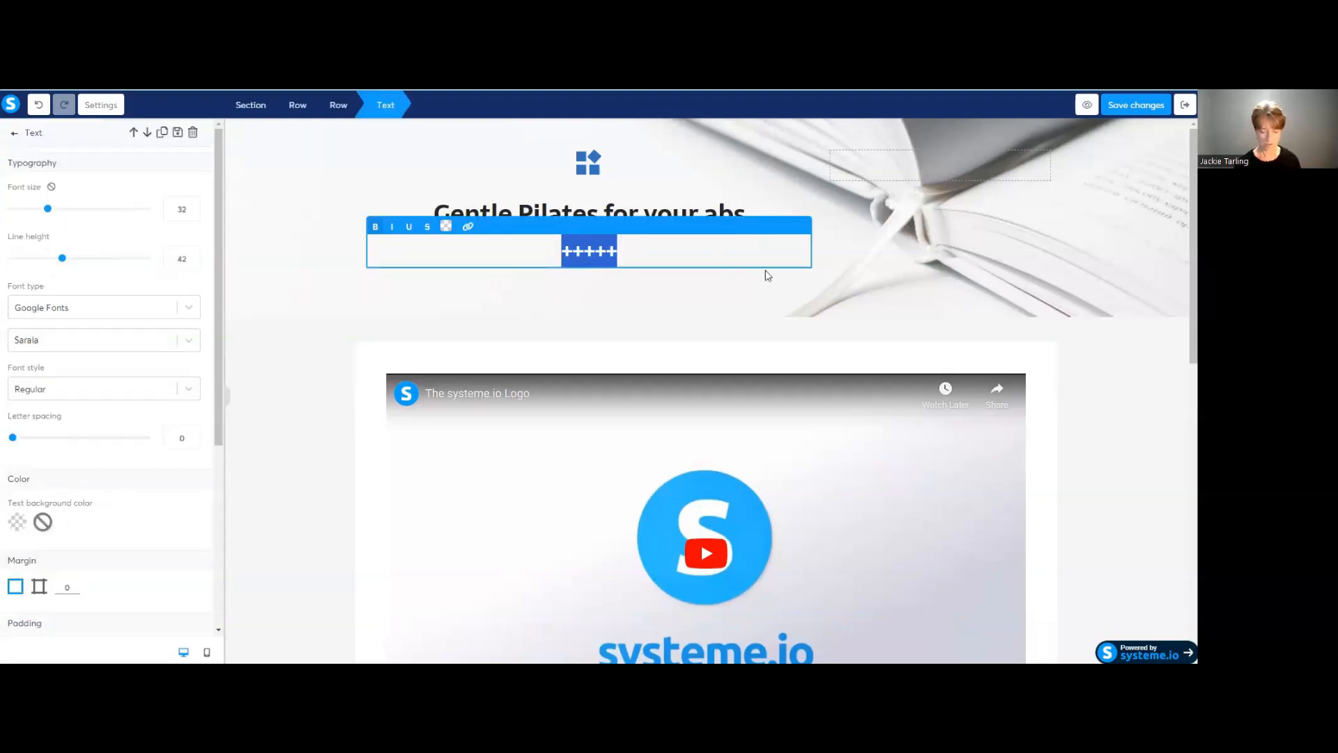
pyautogui.write('In thi')
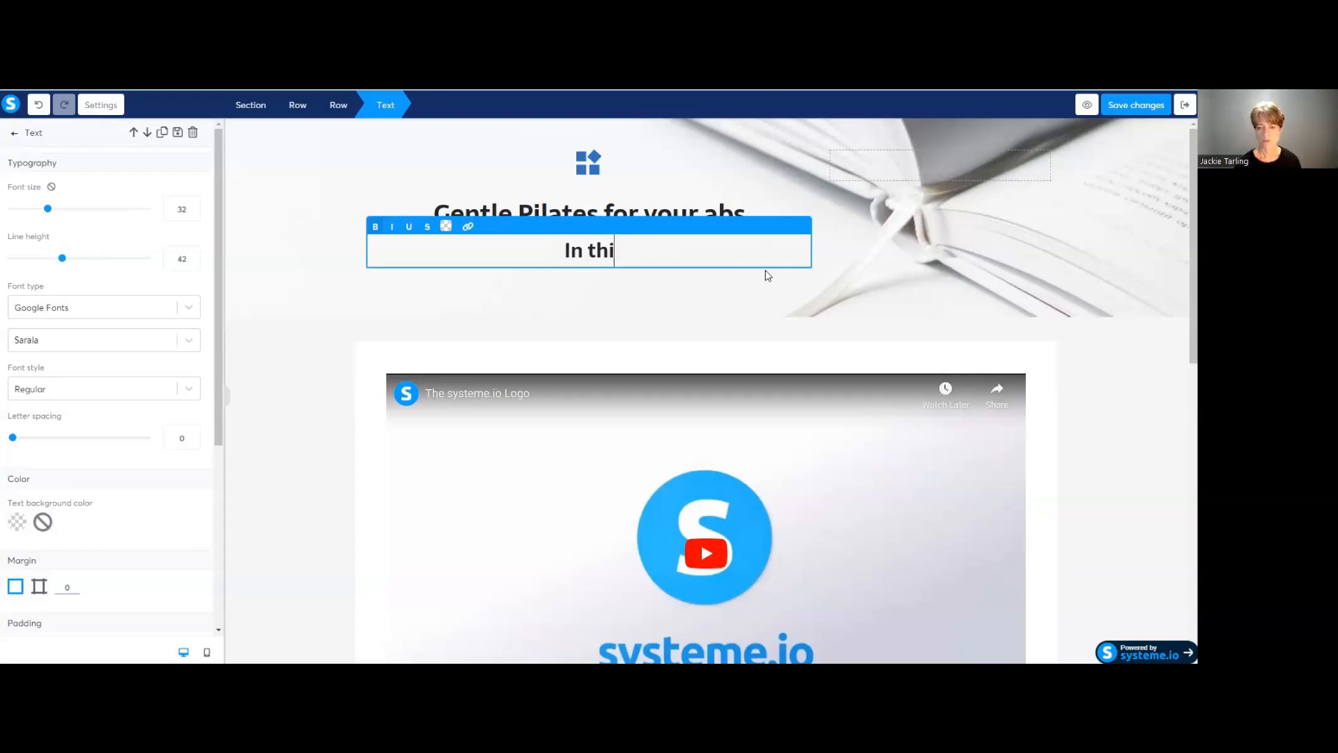
pyautogui.press('BackSpace')
pyautogui.press('BackSpace')
pyautogui.press('BackSpace')
pyautogui.press('BackSpace')
pyautogui.press('BackSpace')
pyautogui.press('BackSpace')
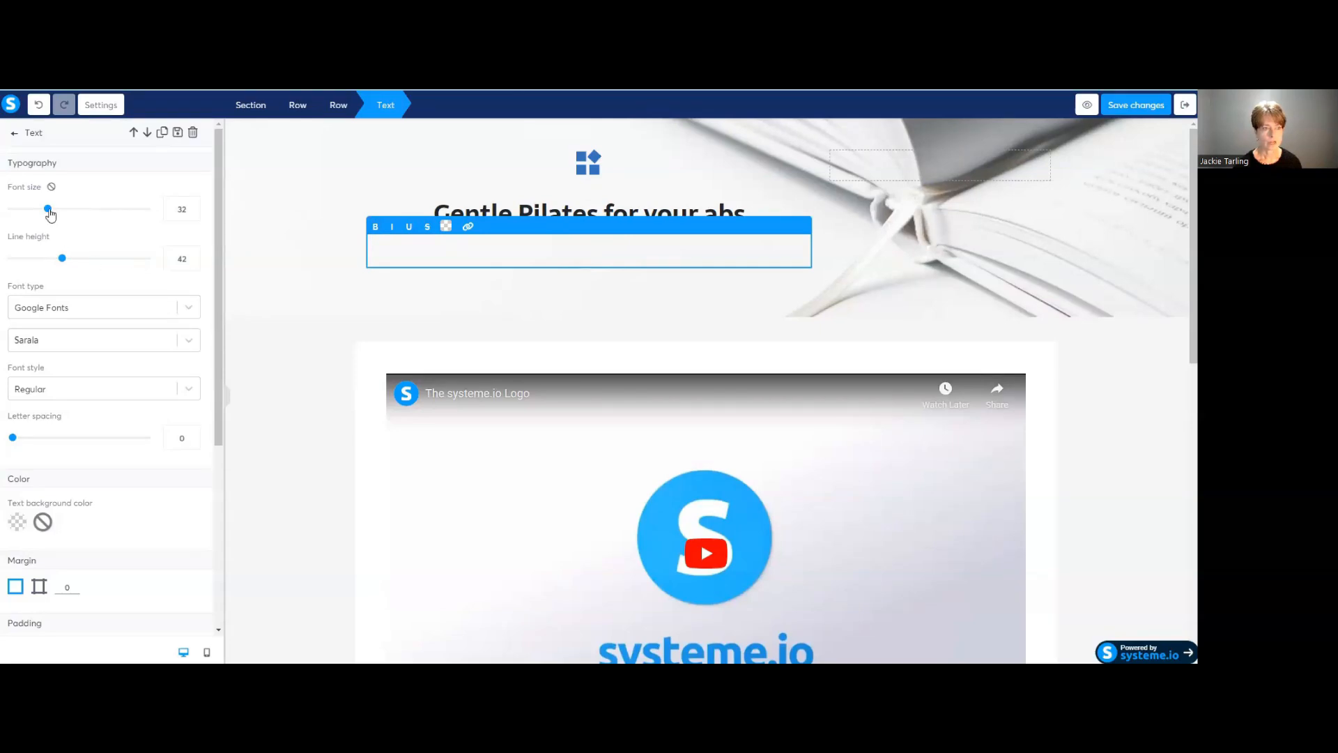
# Set the empty subtitle element's font size to 23 and its line height to 38
pyautogui.moveTo(48, 212); pyautogui.dragTo(35, 212)
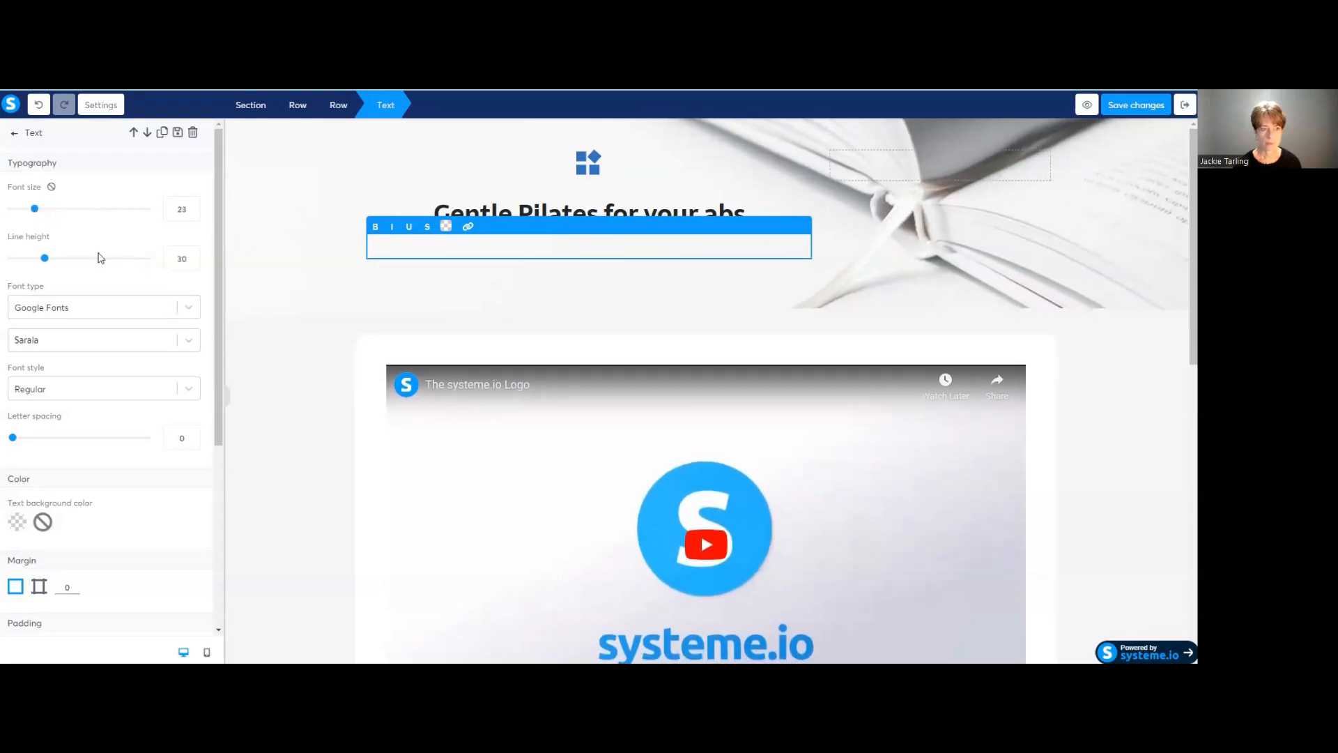
pyautogui.moveTo(45, 258)
pyautogui.mouseDown()
pyautogui.moveTo(74, 260)
pyautogui.moveTo(56, 259)
pyautogui.mouseUp()
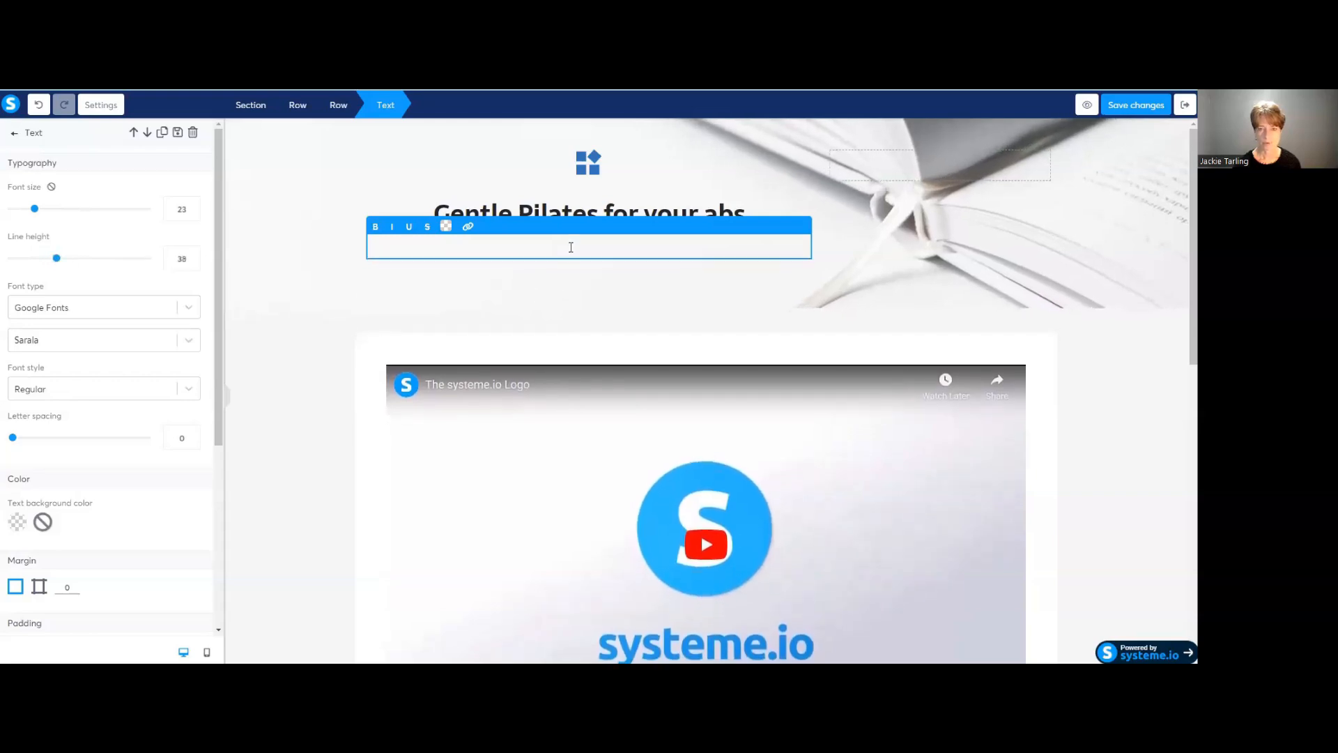
pyautogui.click(642, 253)
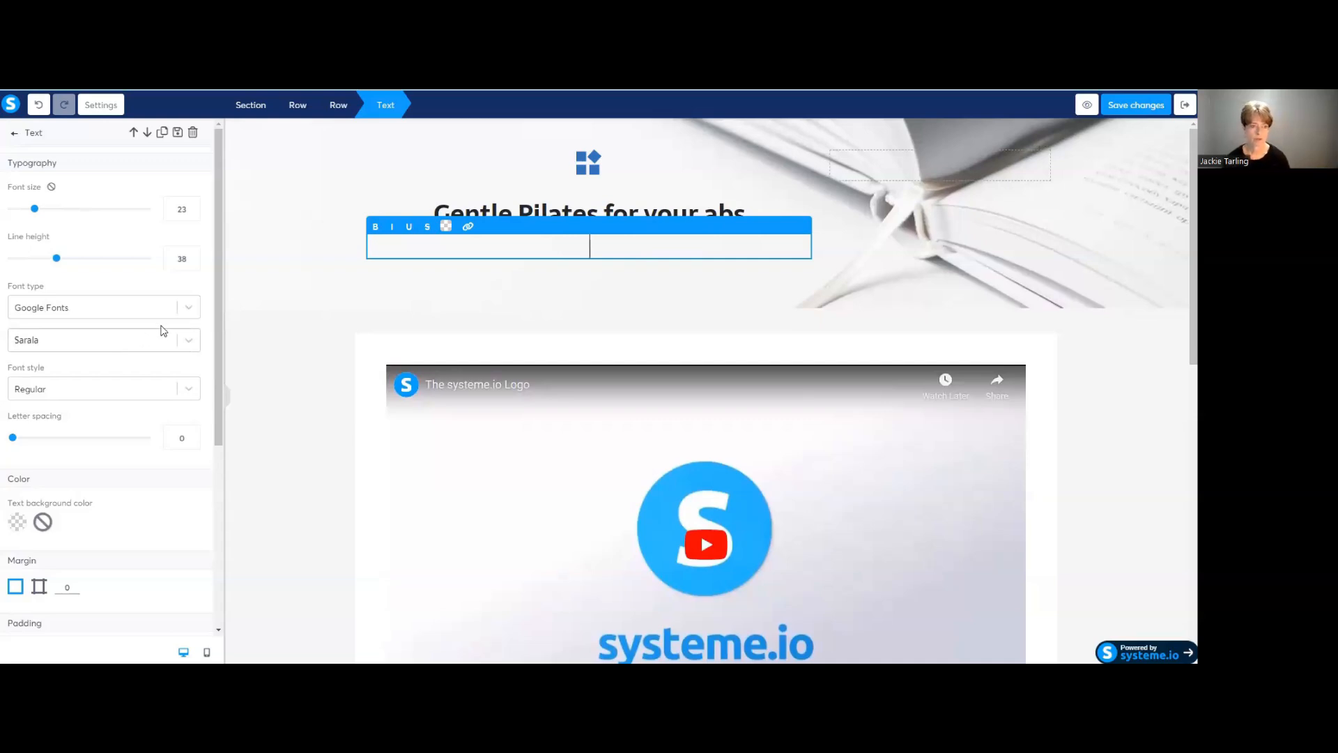
# Set the subtitle's Google font to Montserrat with the Bold 700 italic font style
pyautogui.click(190, 310)
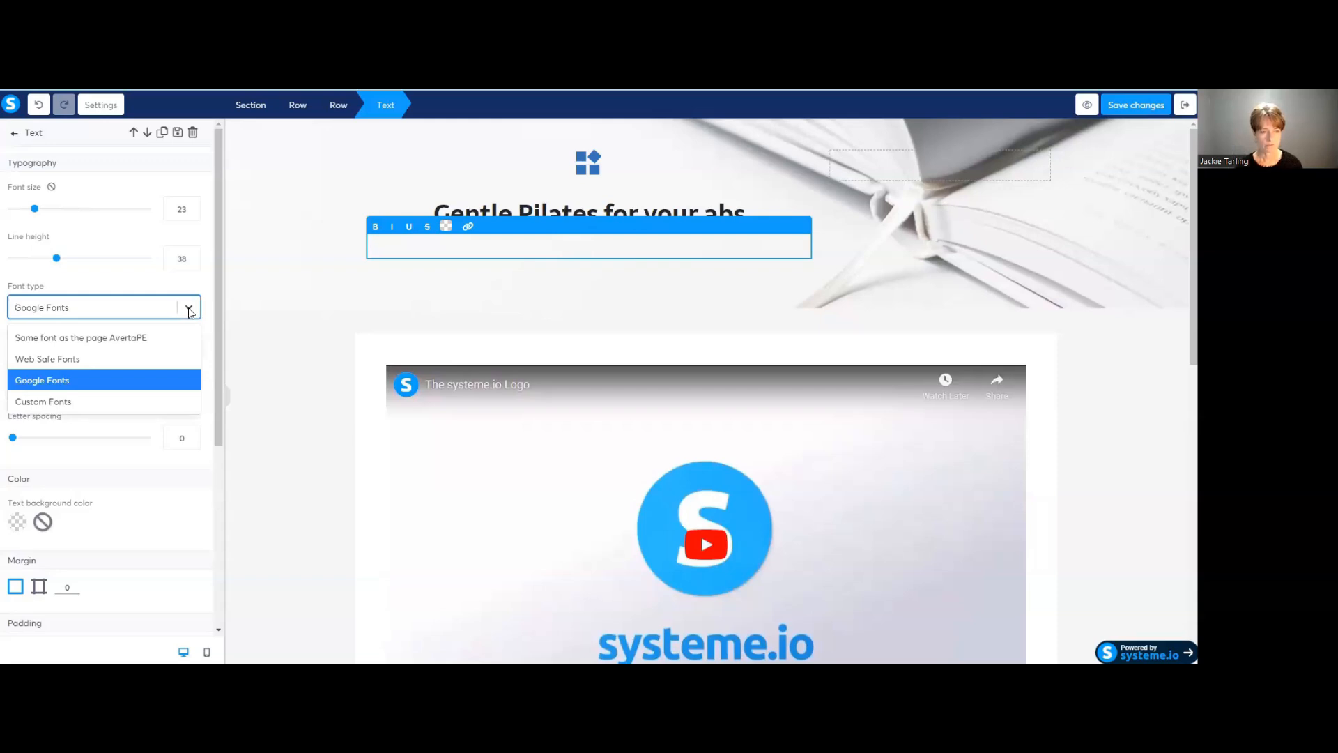
pyautogui.click(190, 311)
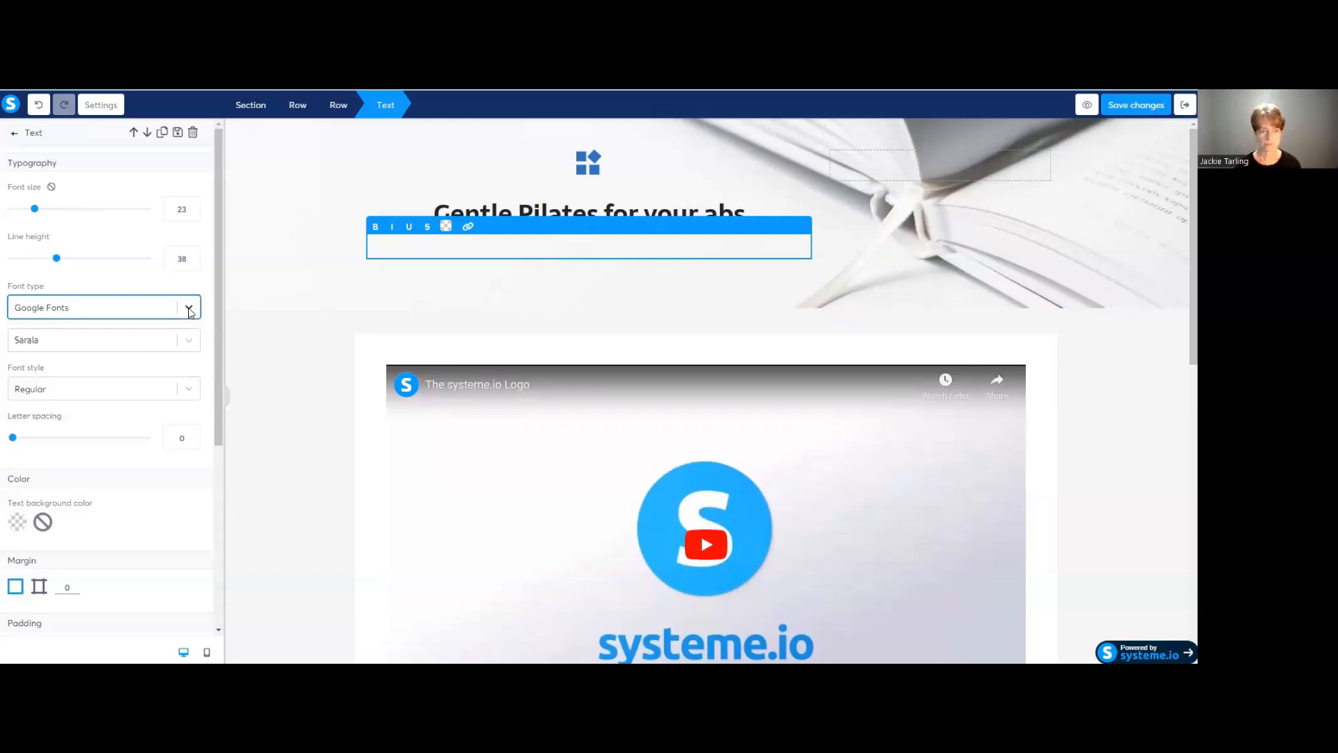
pyautogui.click(189, 342)
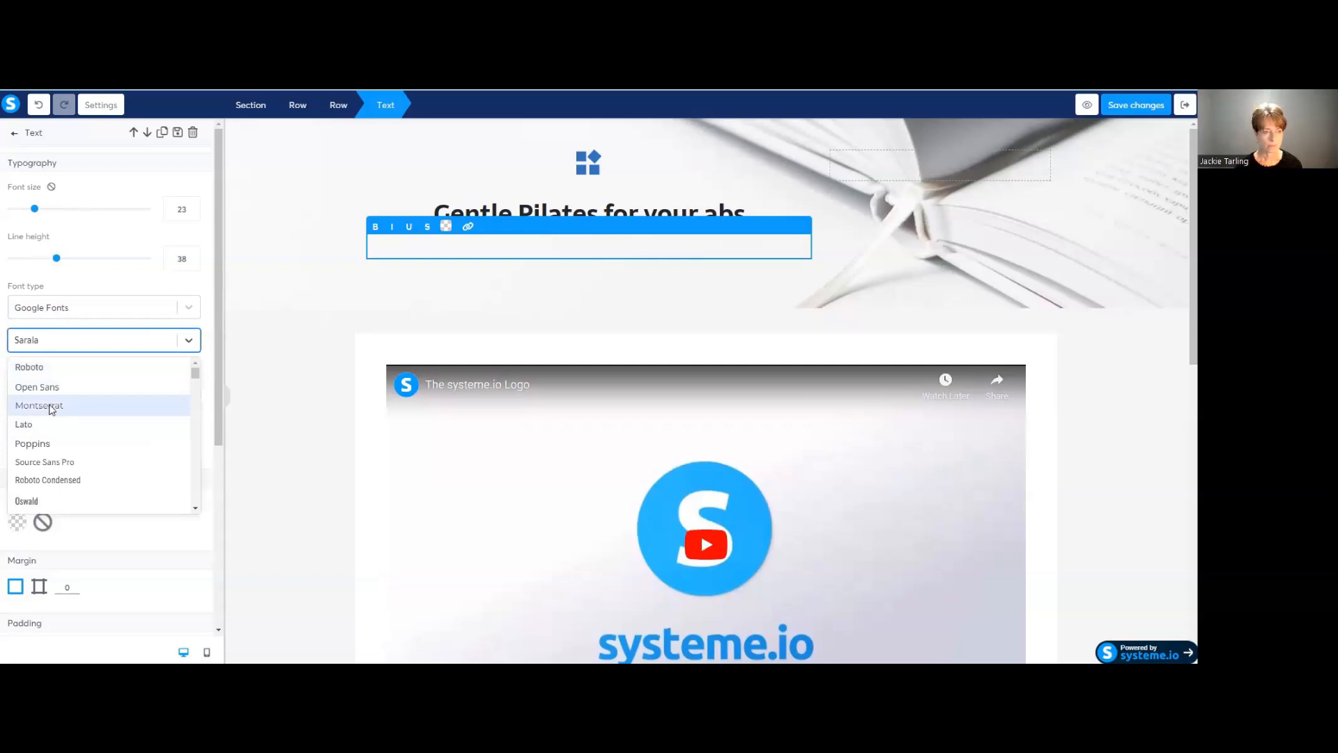
pyautogui.click(50, 406)
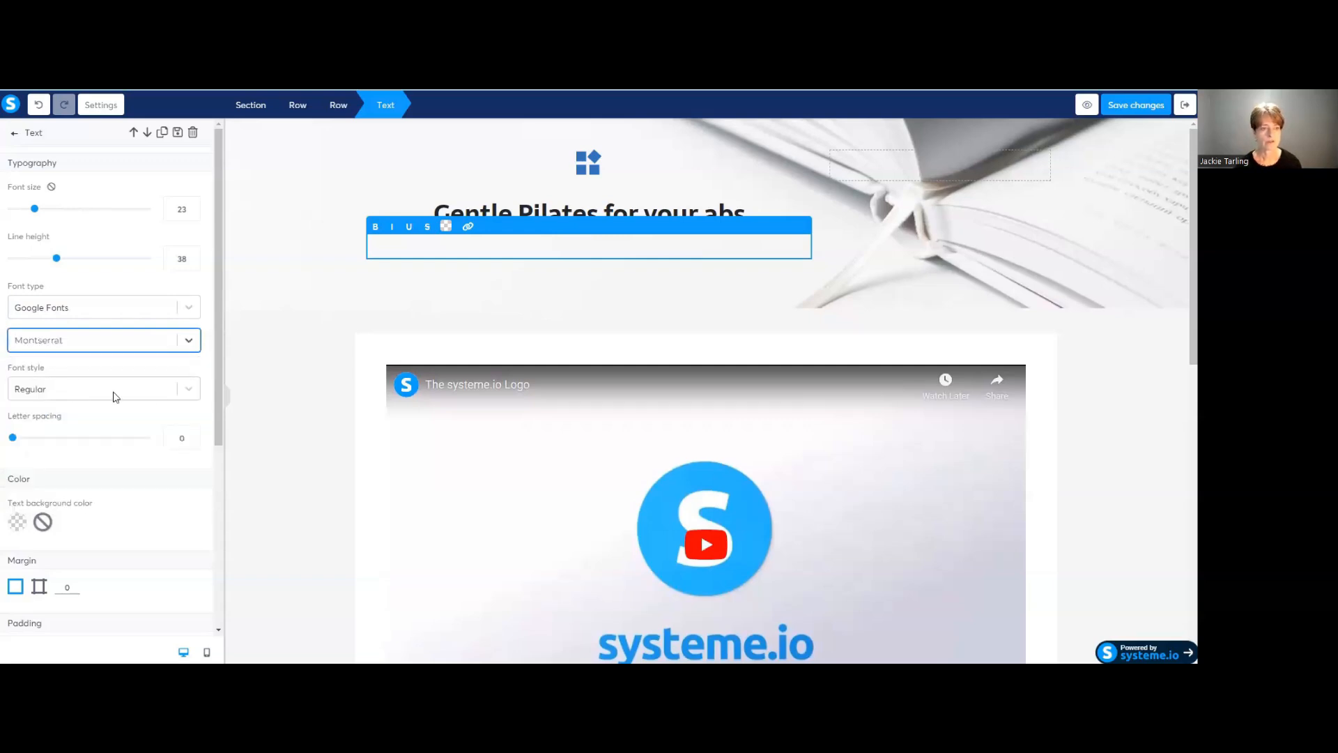
pyautogui.click(189, 390)
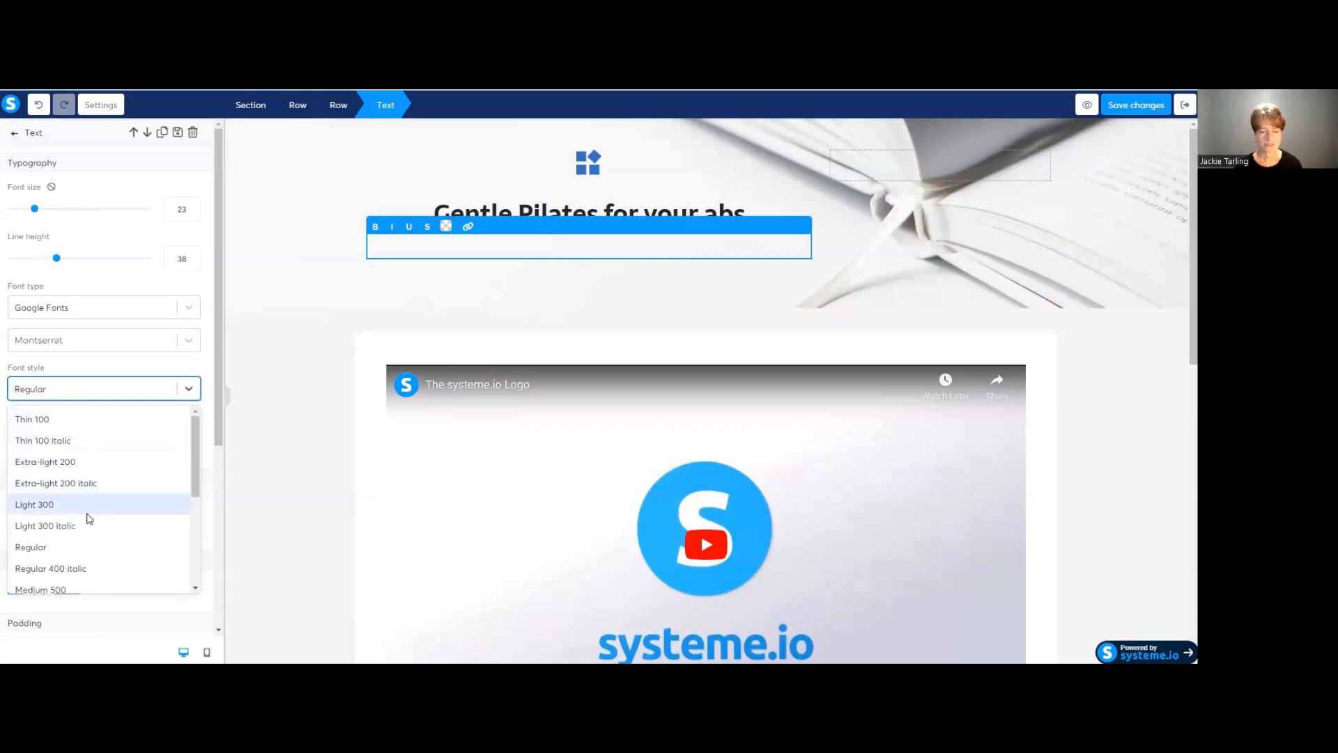
pyautogui.scroll(-3, 91, 515)
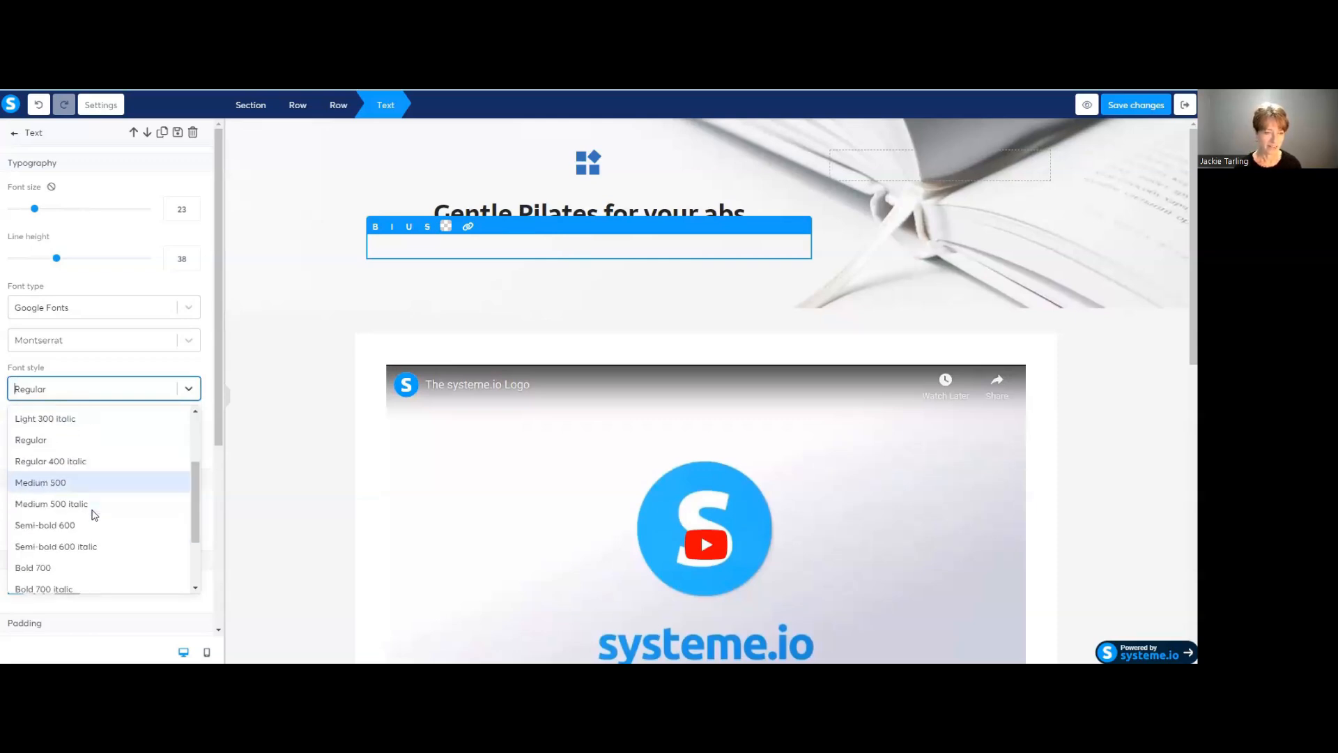
pyautogui.scroll(2, 86, 436)
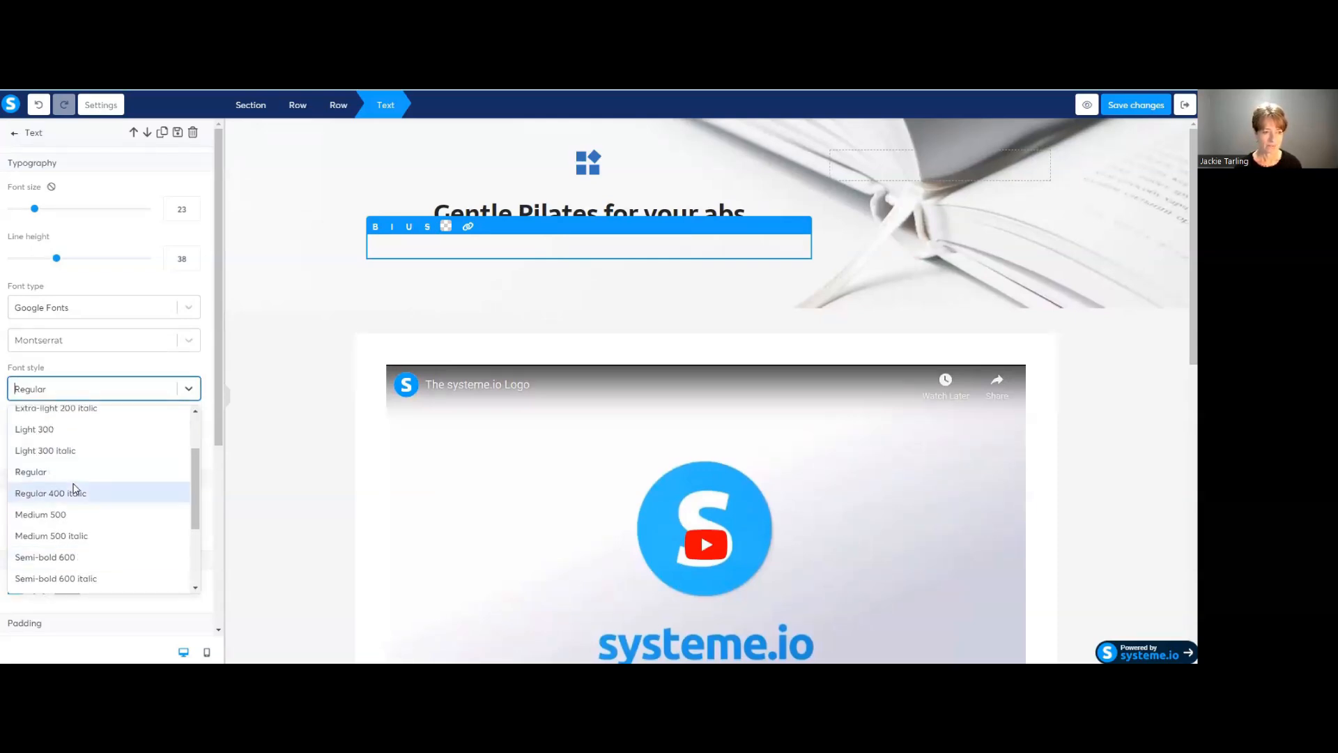
pyautogui.scroll(-1, 93, 485)
pyautogui.scroll(-2, 93, 486)
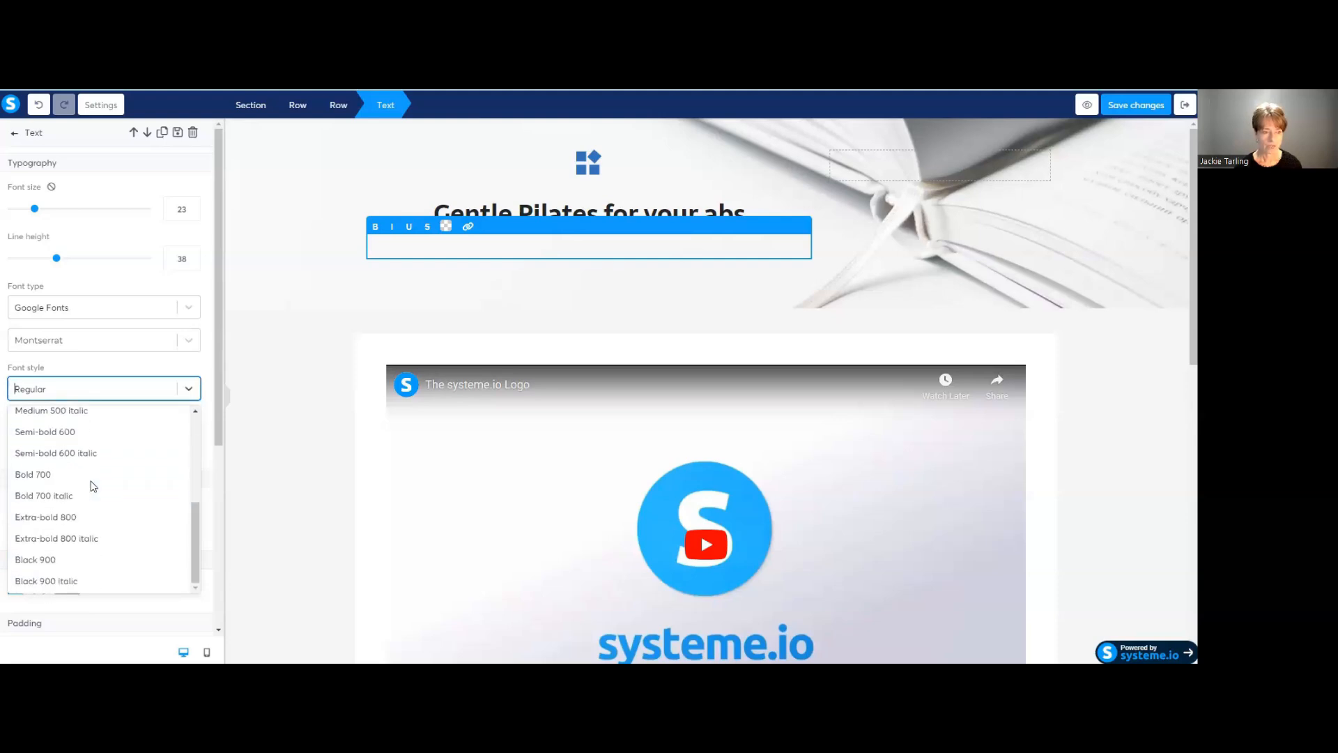
pyautogui.click(82, 499)
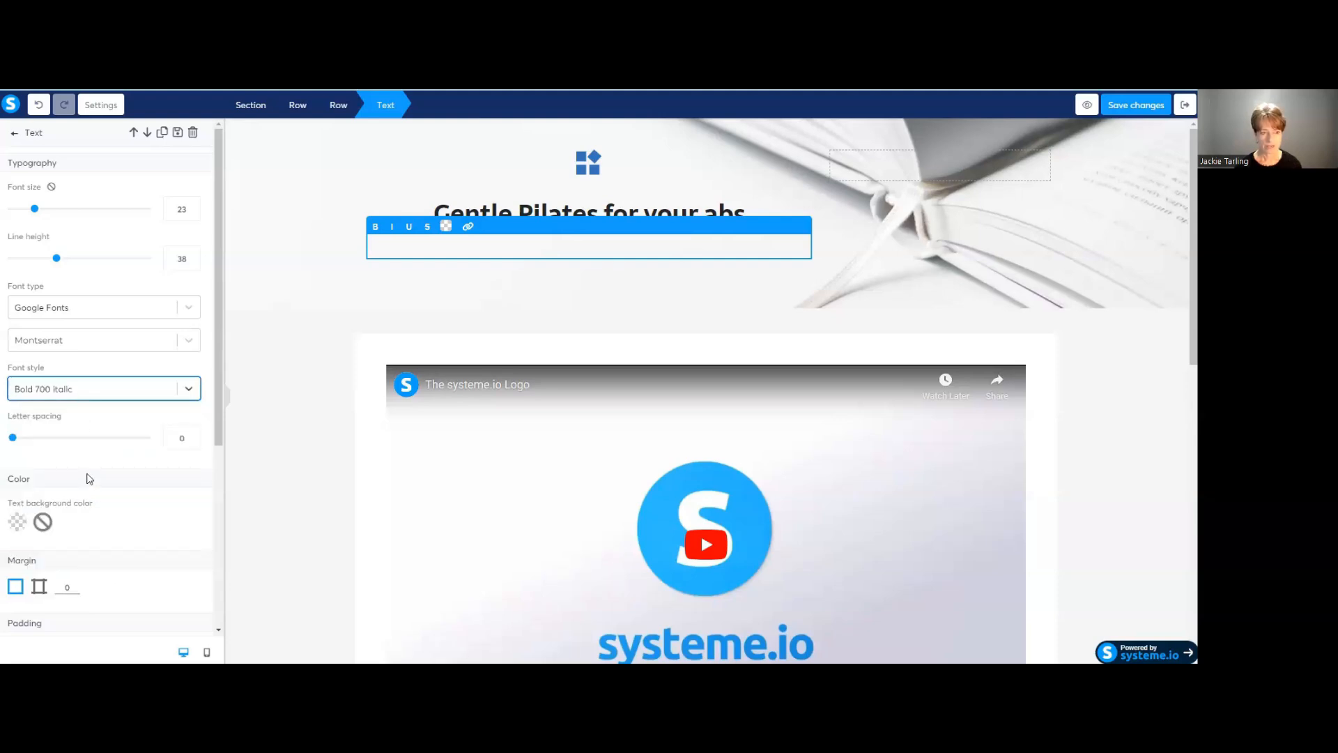
# Enter "This video will demonstrate how............" as the subtitle beneath the banner heading
pyautogui.click(563, 247)
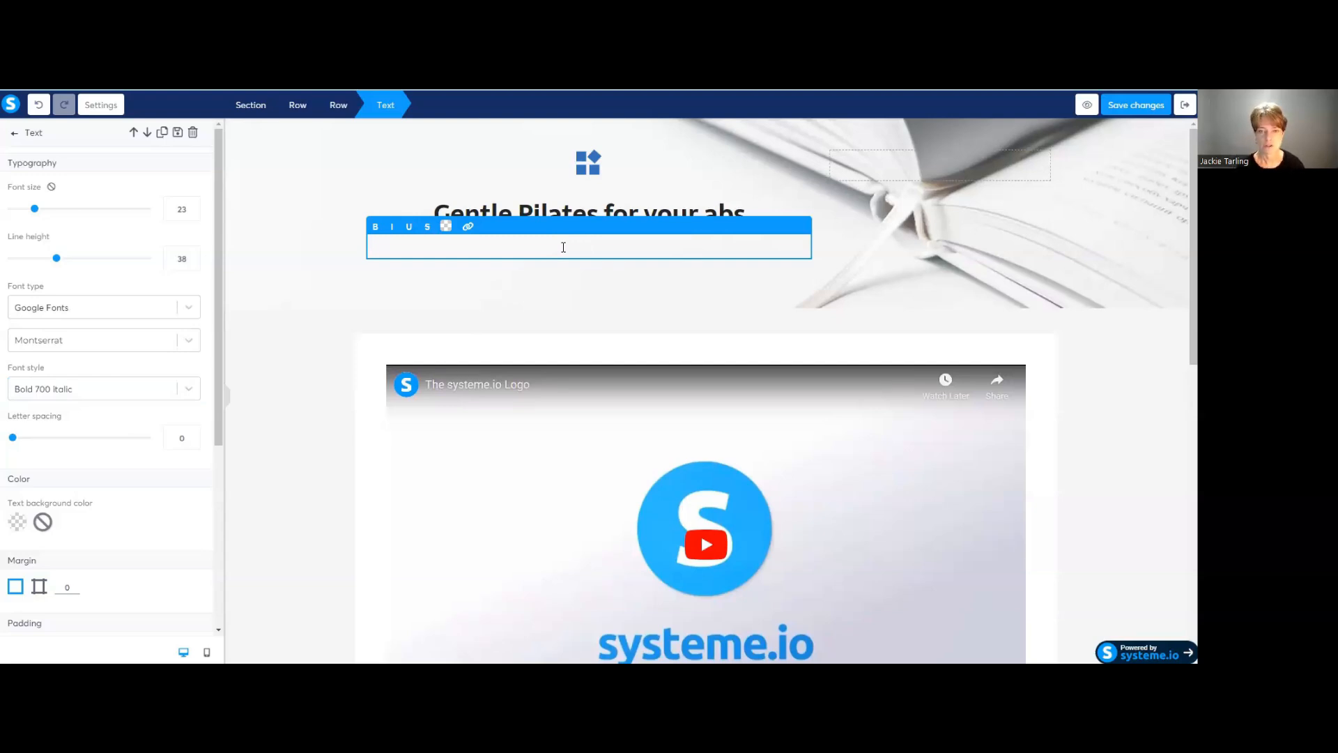
pyautogui.write('This ')
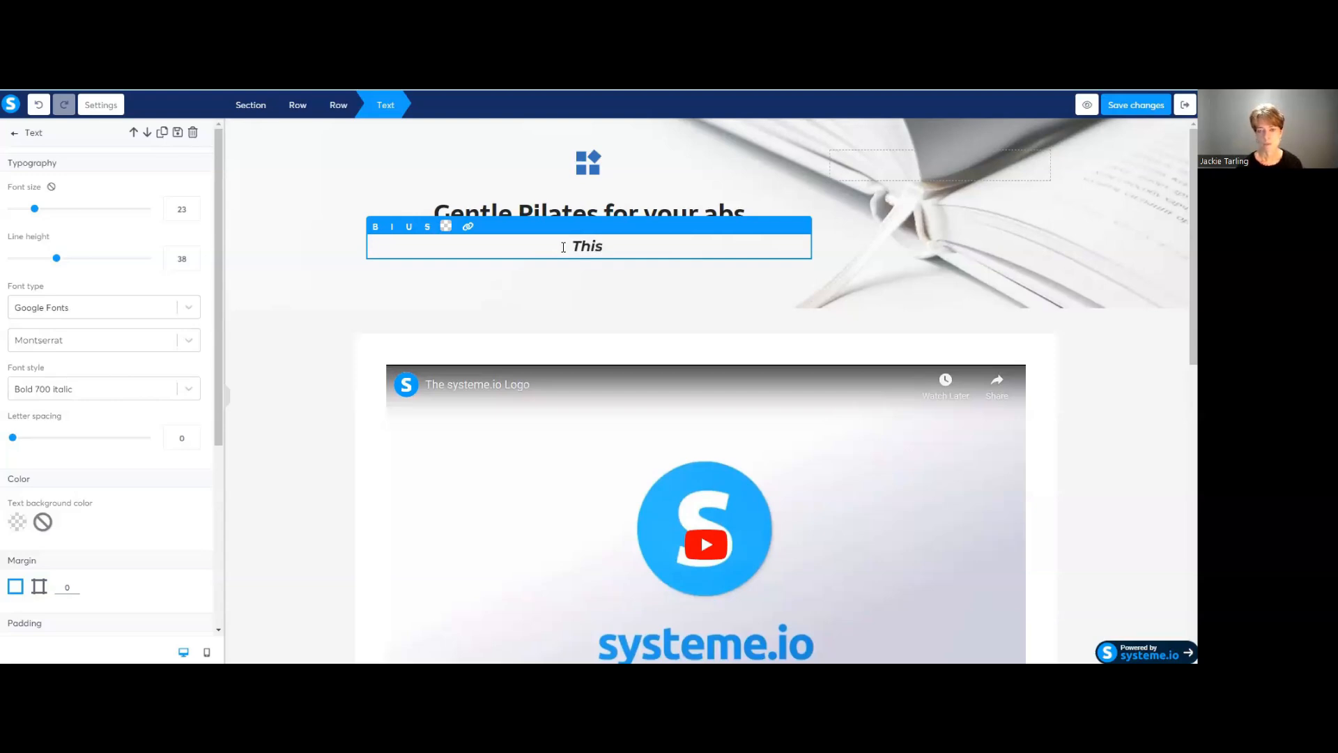
pyautogui.write('video wi')
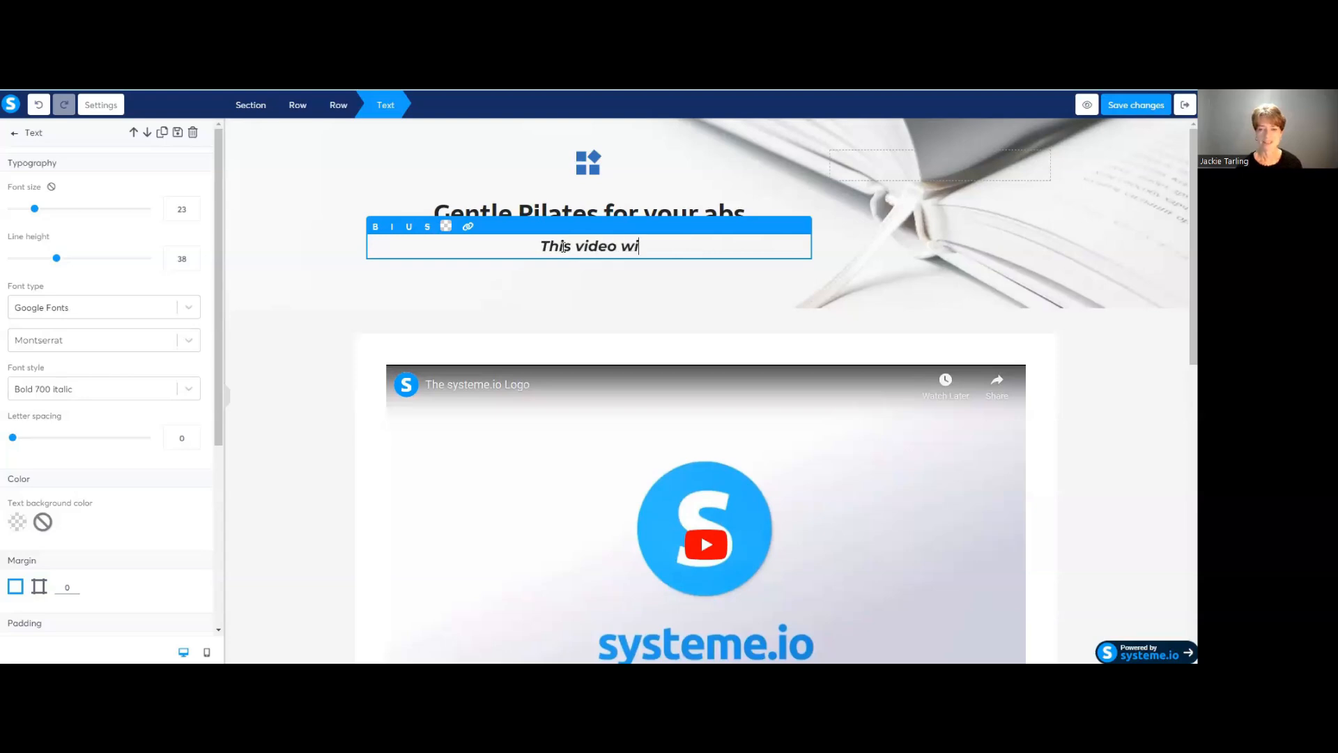
pyautogui.write('ll ')
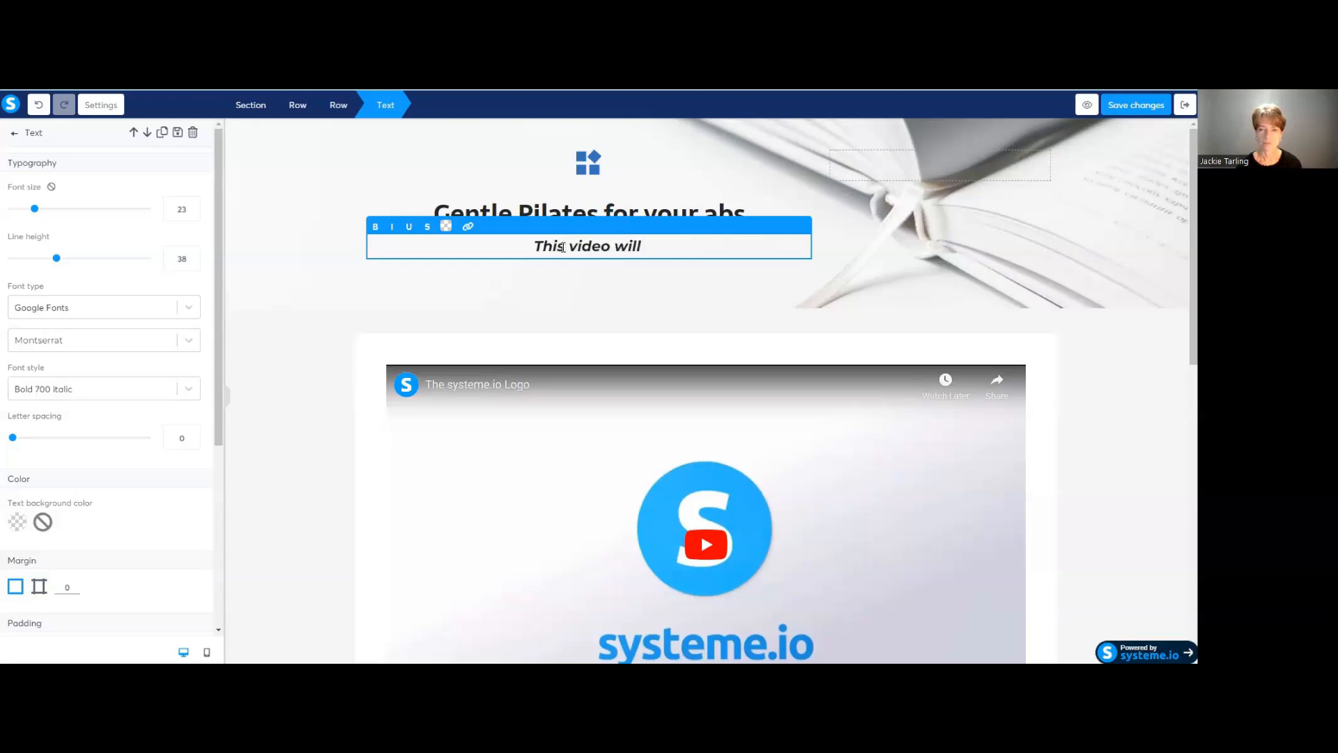
pyautogui.write('de')
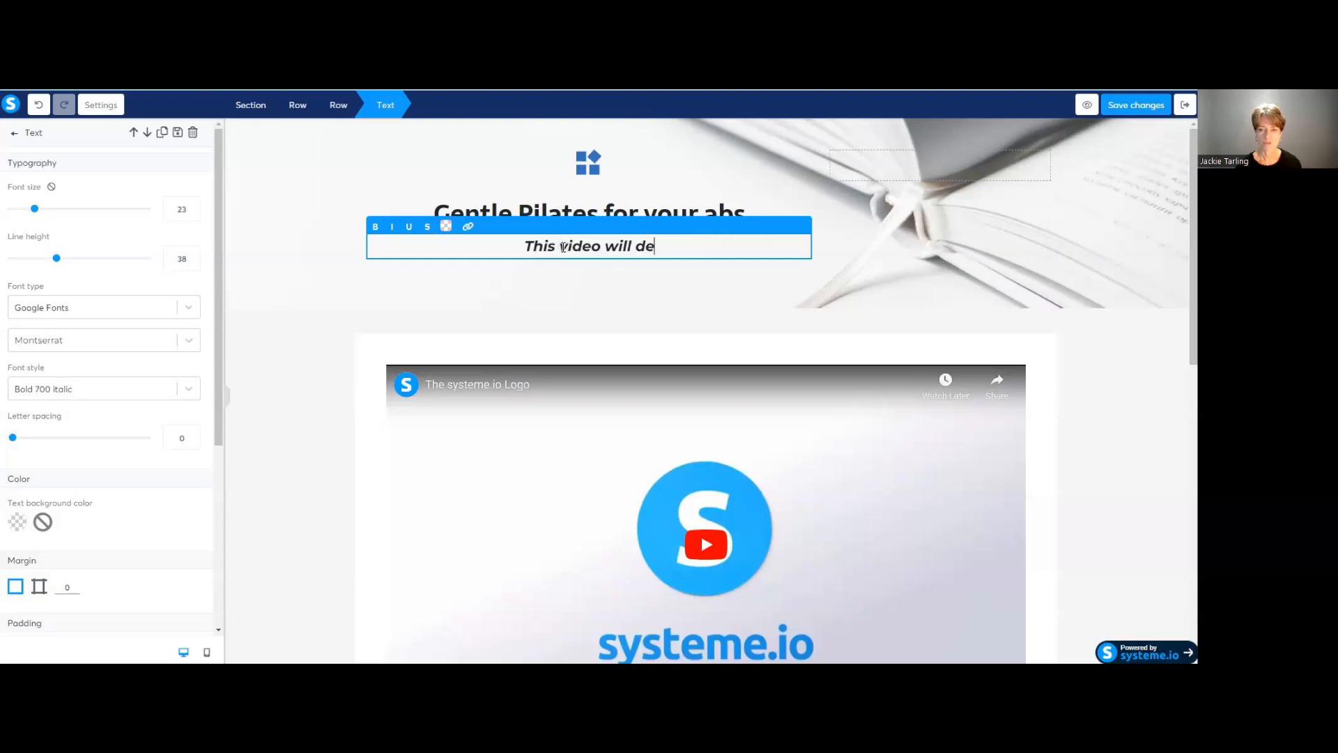
pyautogui.write('monstrat')
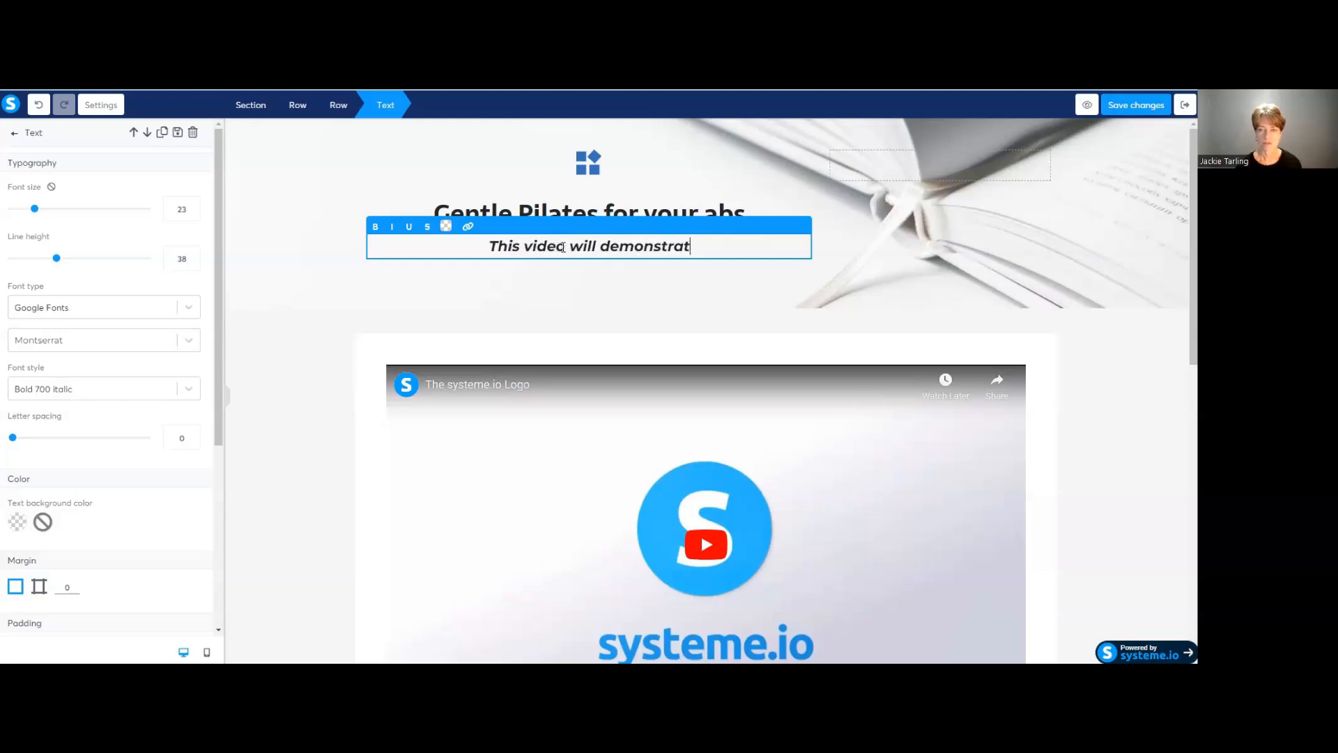
pyautogui.write('e how..........')
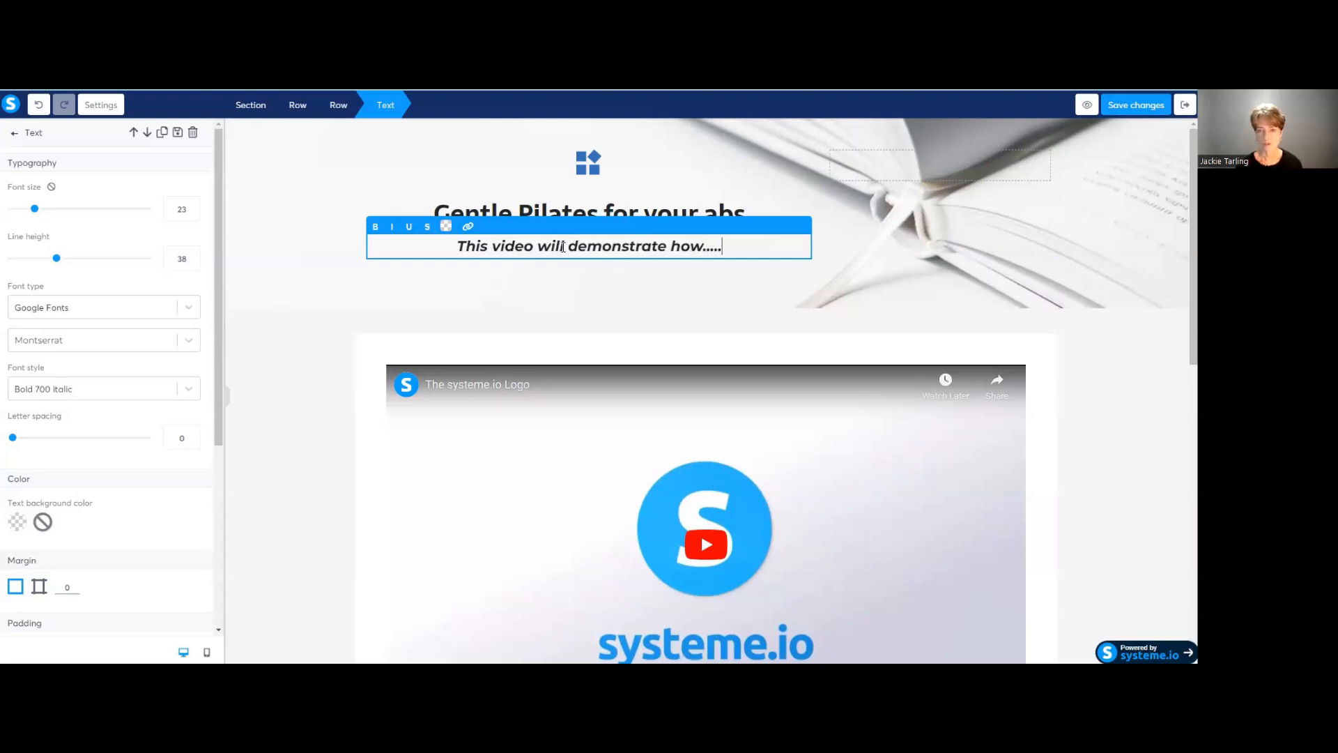
pyautogui.write('..')
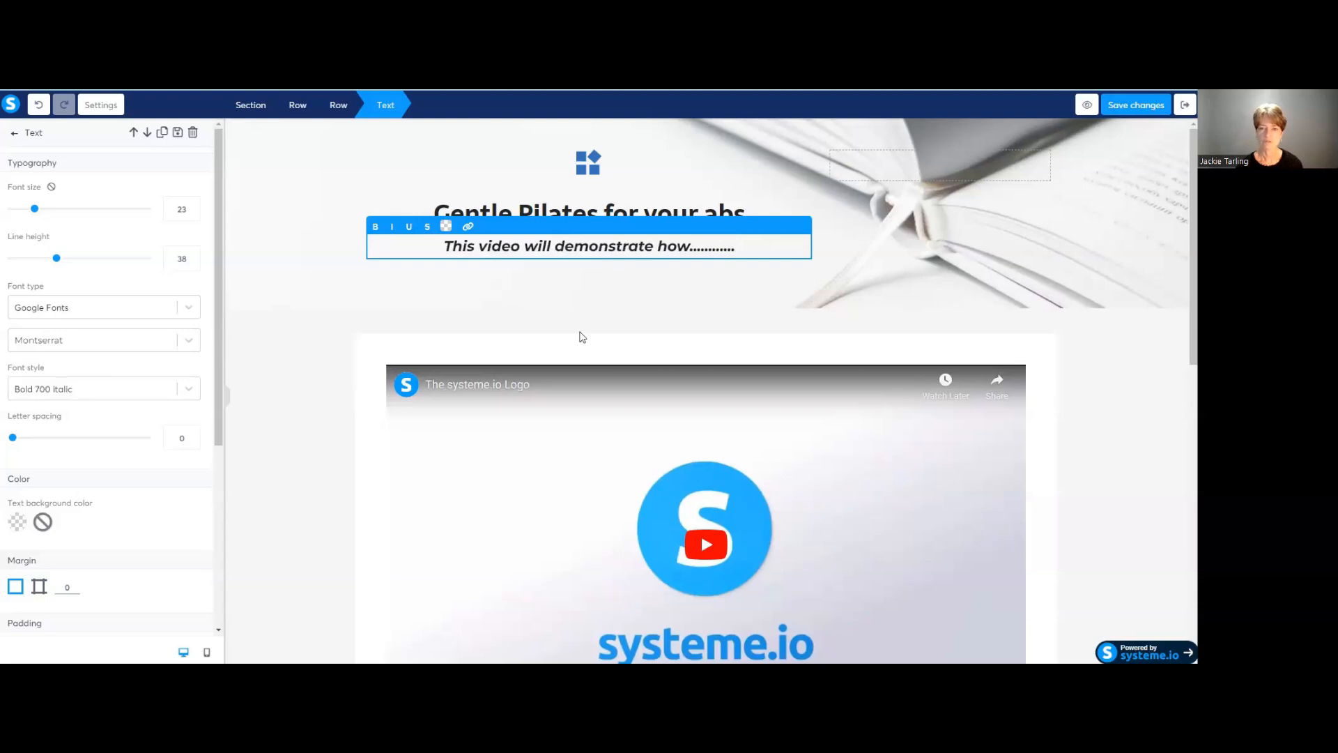
# Try to change the banner subtitle's text colour to the magenta default colour BD10E0
pyautogui.click(607, 297)
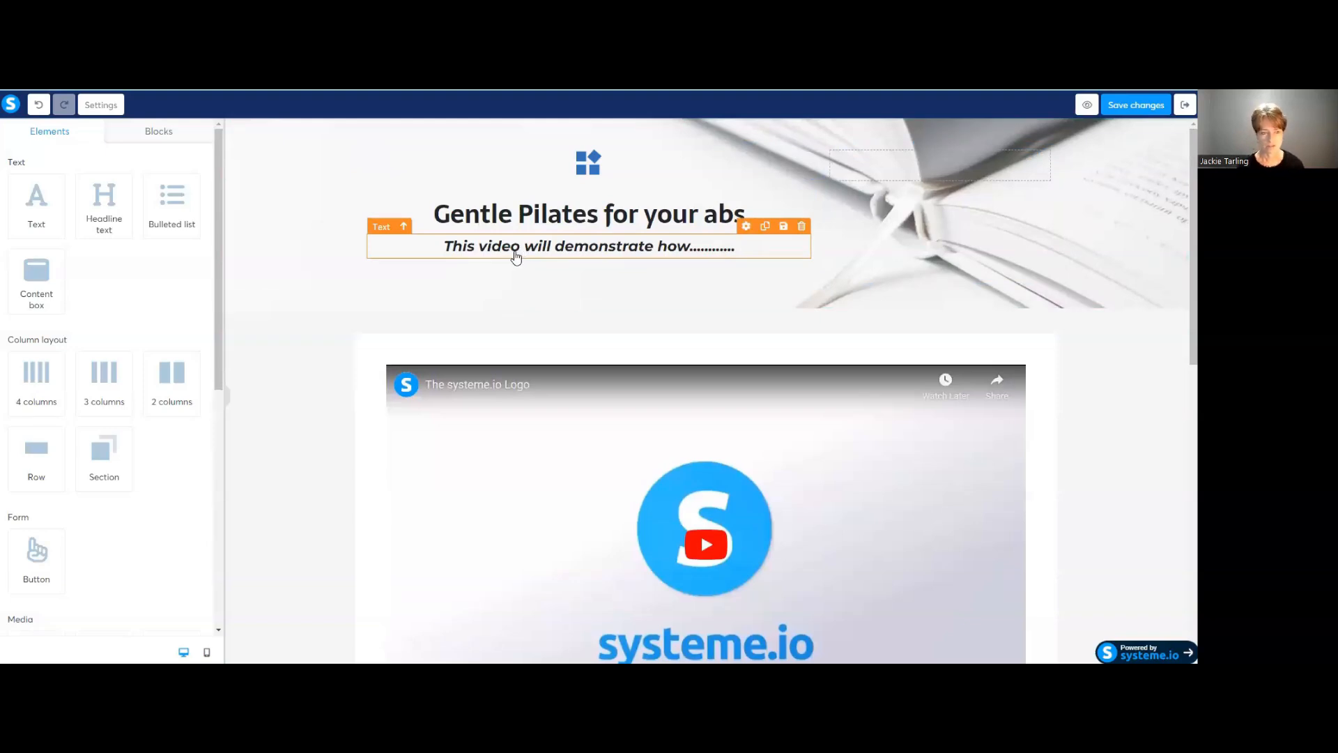
pyautogui.click(518, 247)
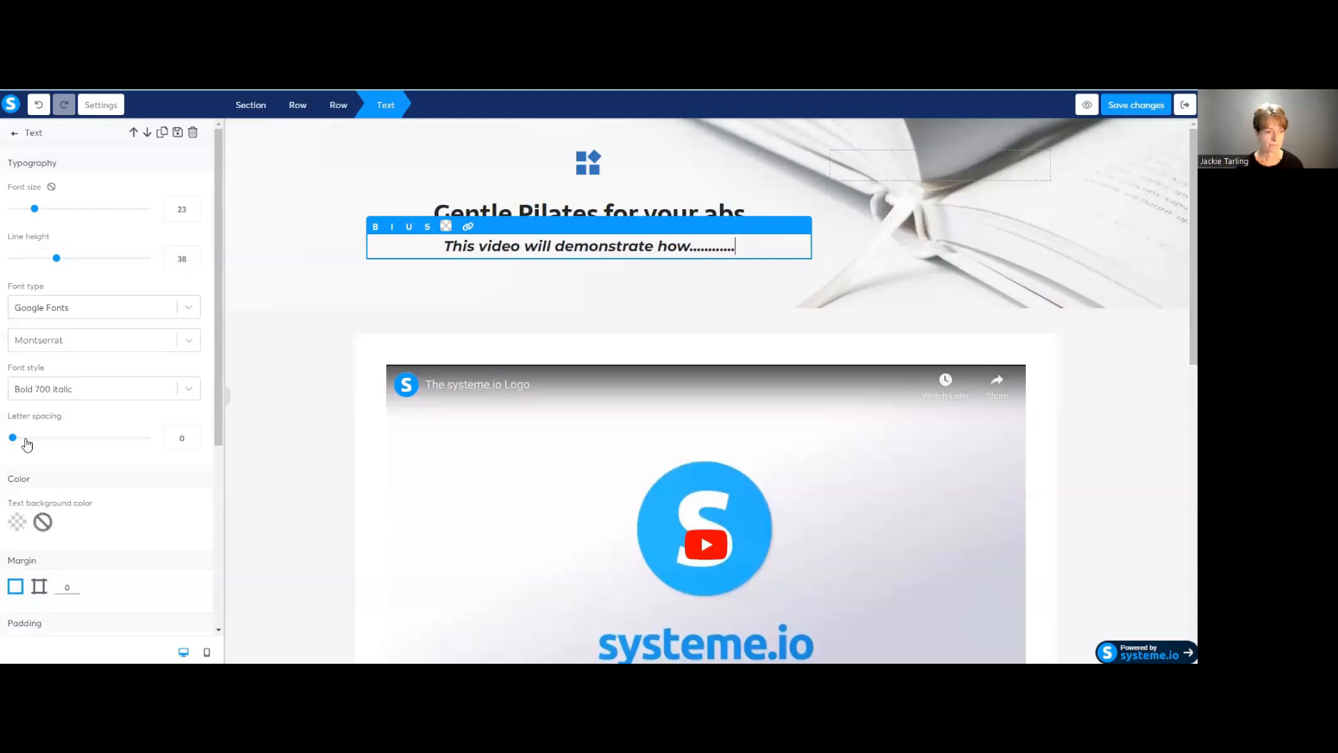
pyautogui.scroll(-3, 63, 403)
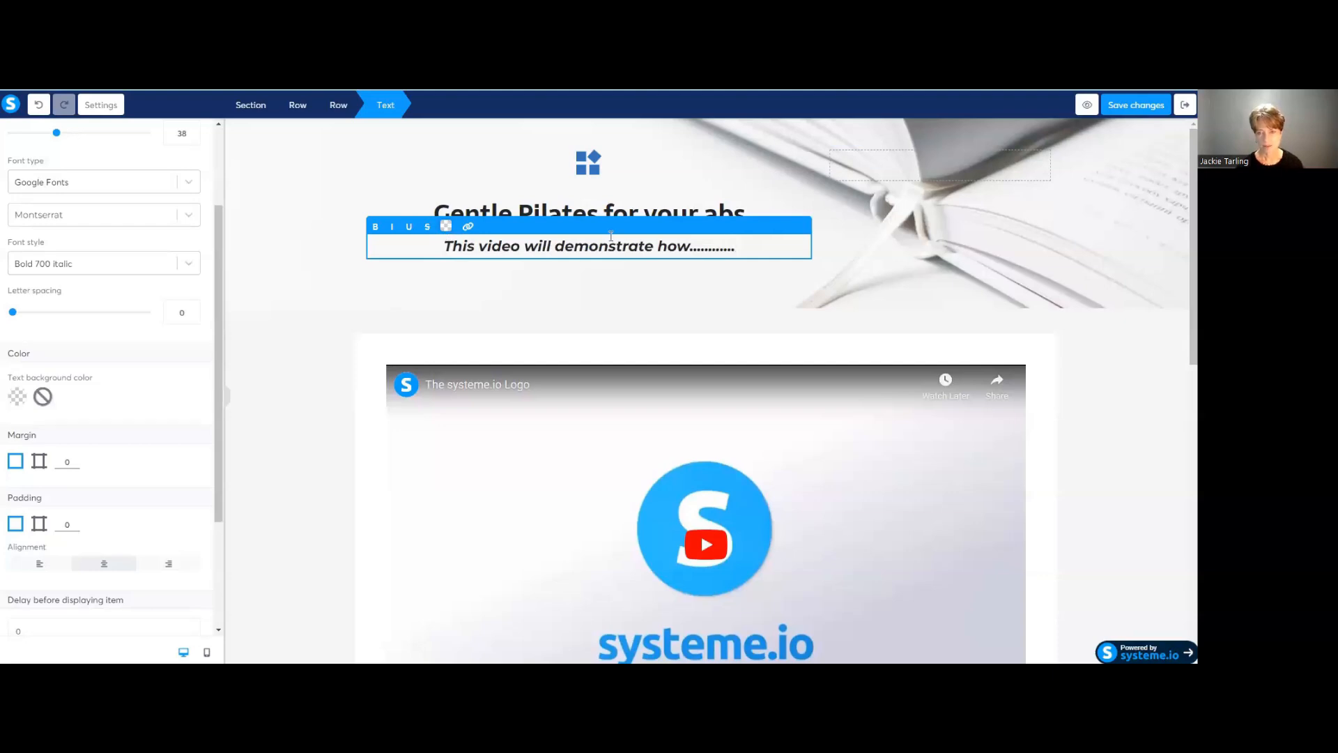
pyautogui.click(446, 227)
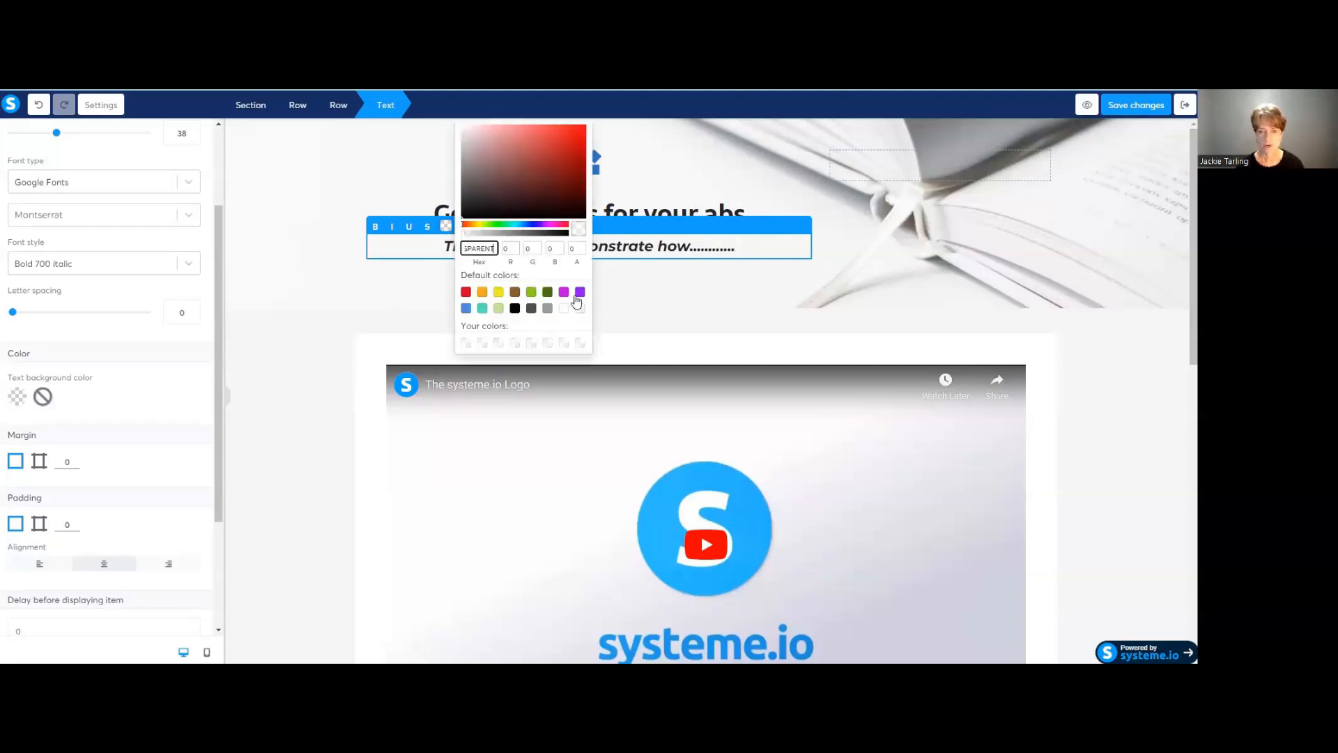
pyautogui.click(565, 292)
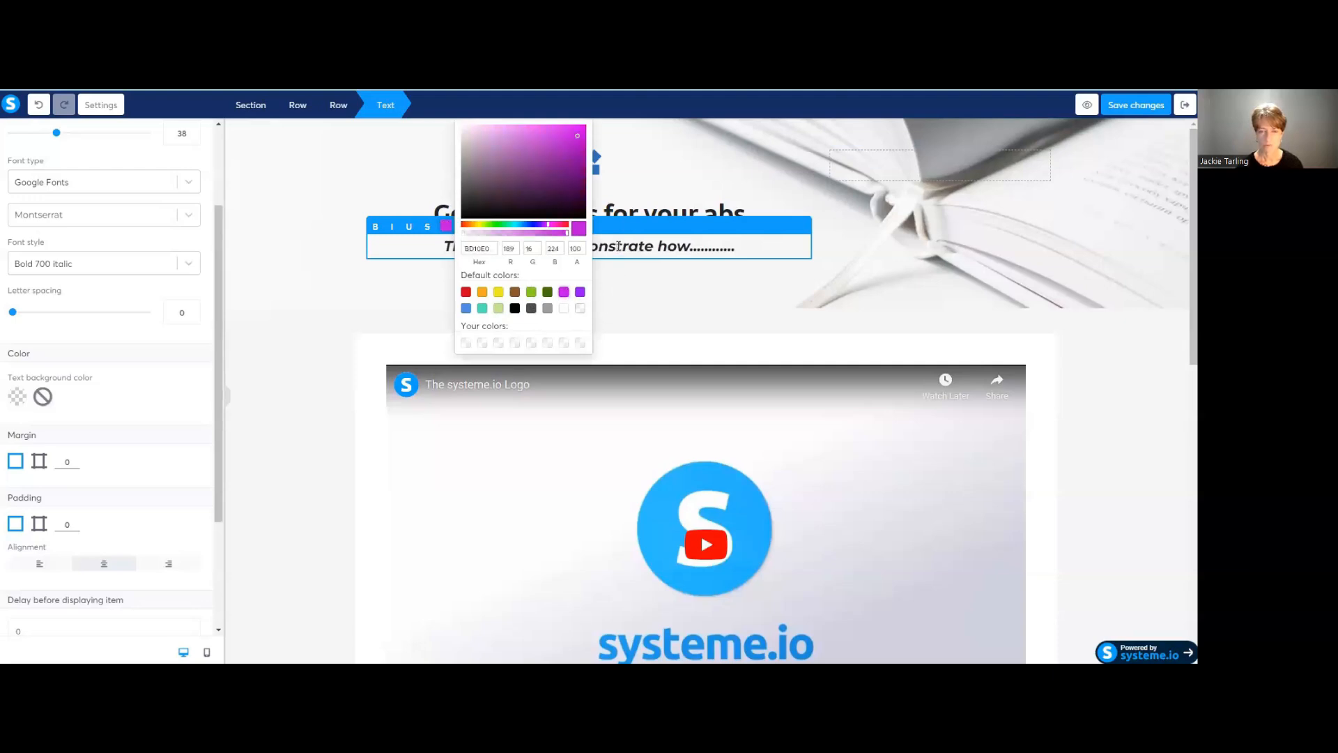
pyautogui.click(619, 246)
# Apply the magenta default colour to the full subtitle "This video will demonstrate how............"
pyautogui.moveTo(444, 246); pyautogui.dragTo(771, 249)
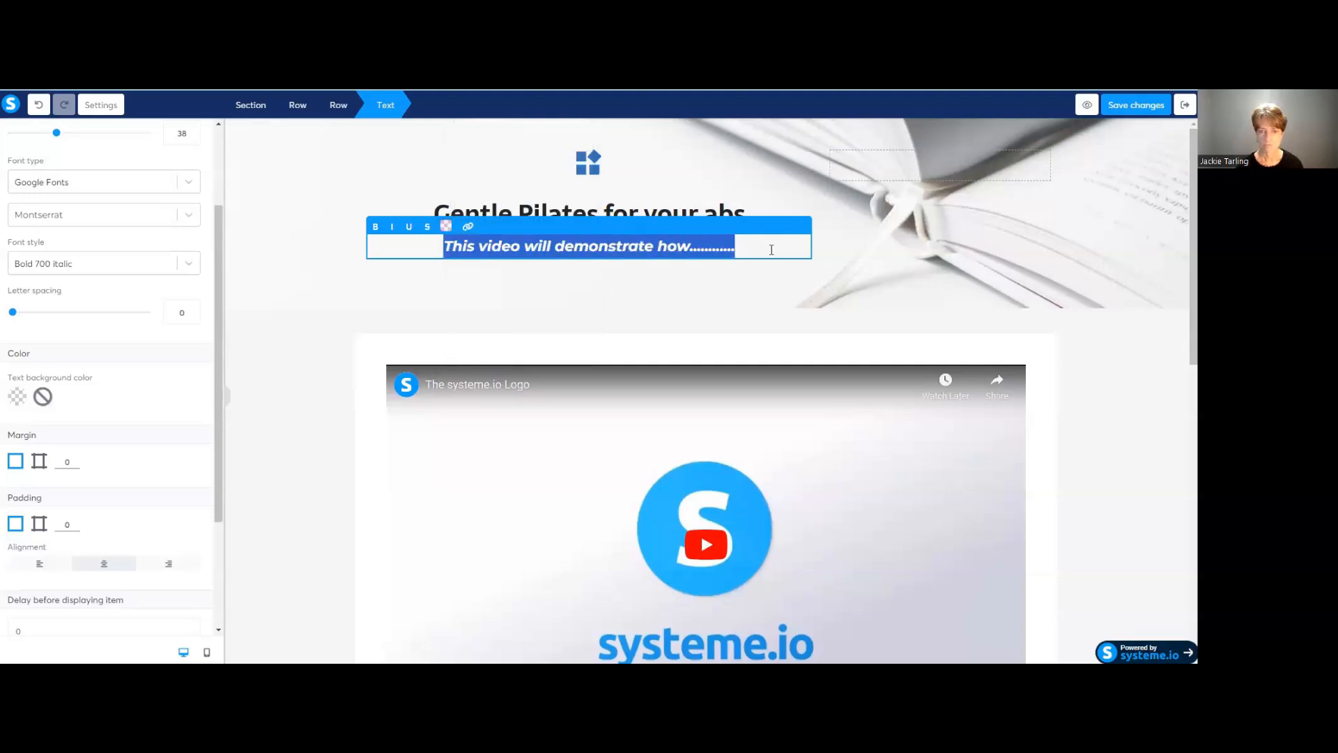
pyautogui.click(446, 226)
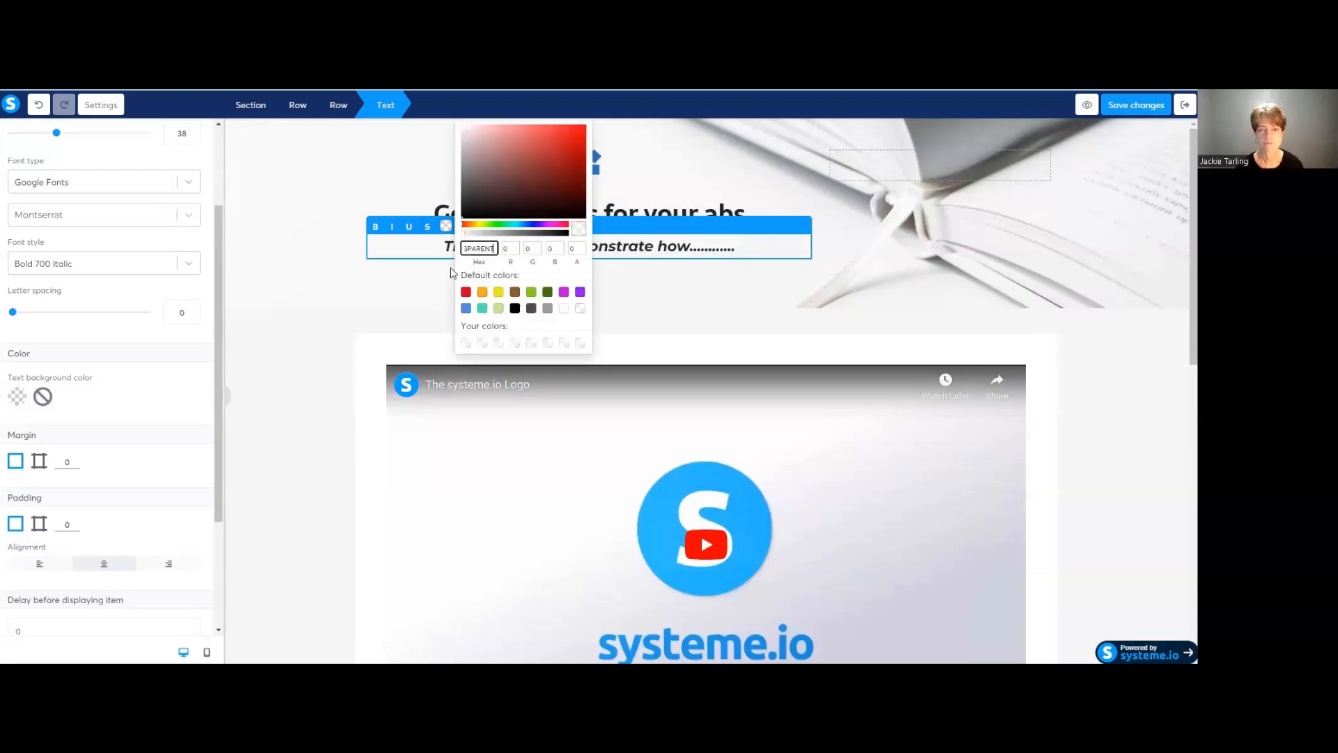
pyautogui.click(563, 293)
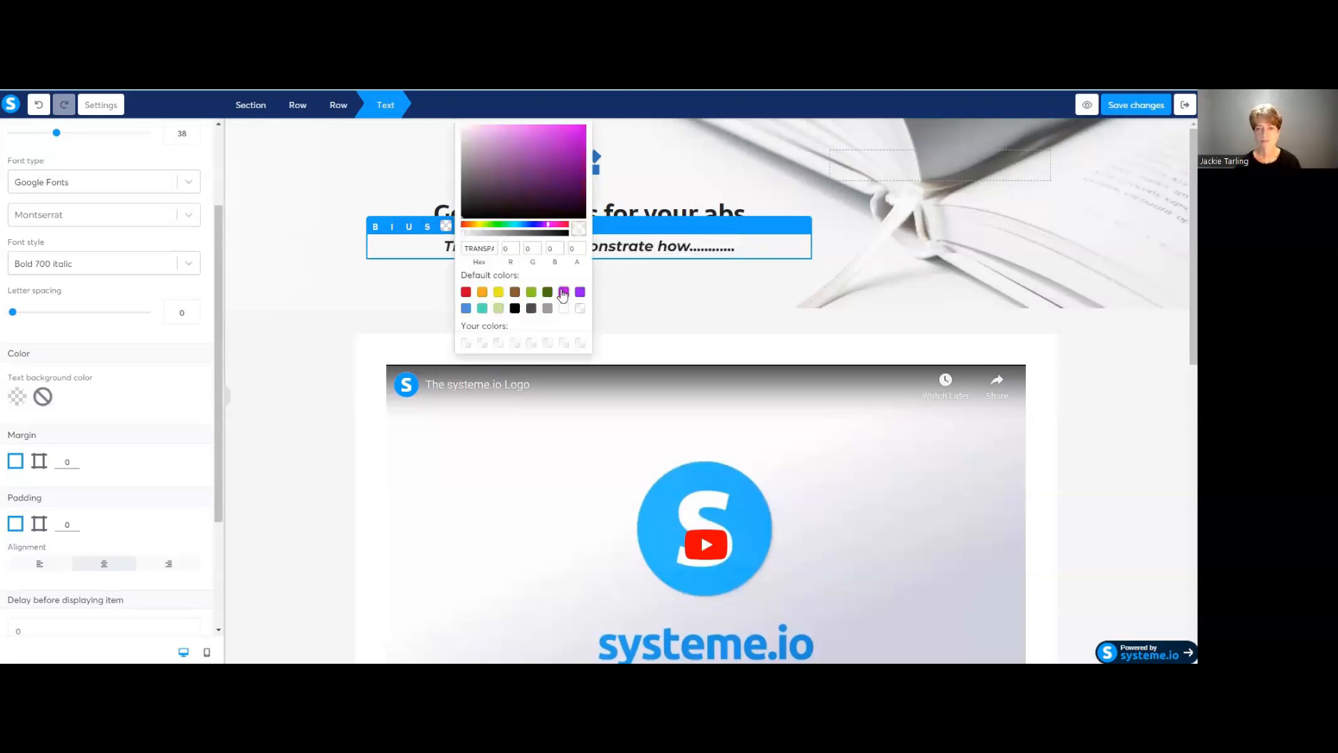
pyautogui.click(750, 246)
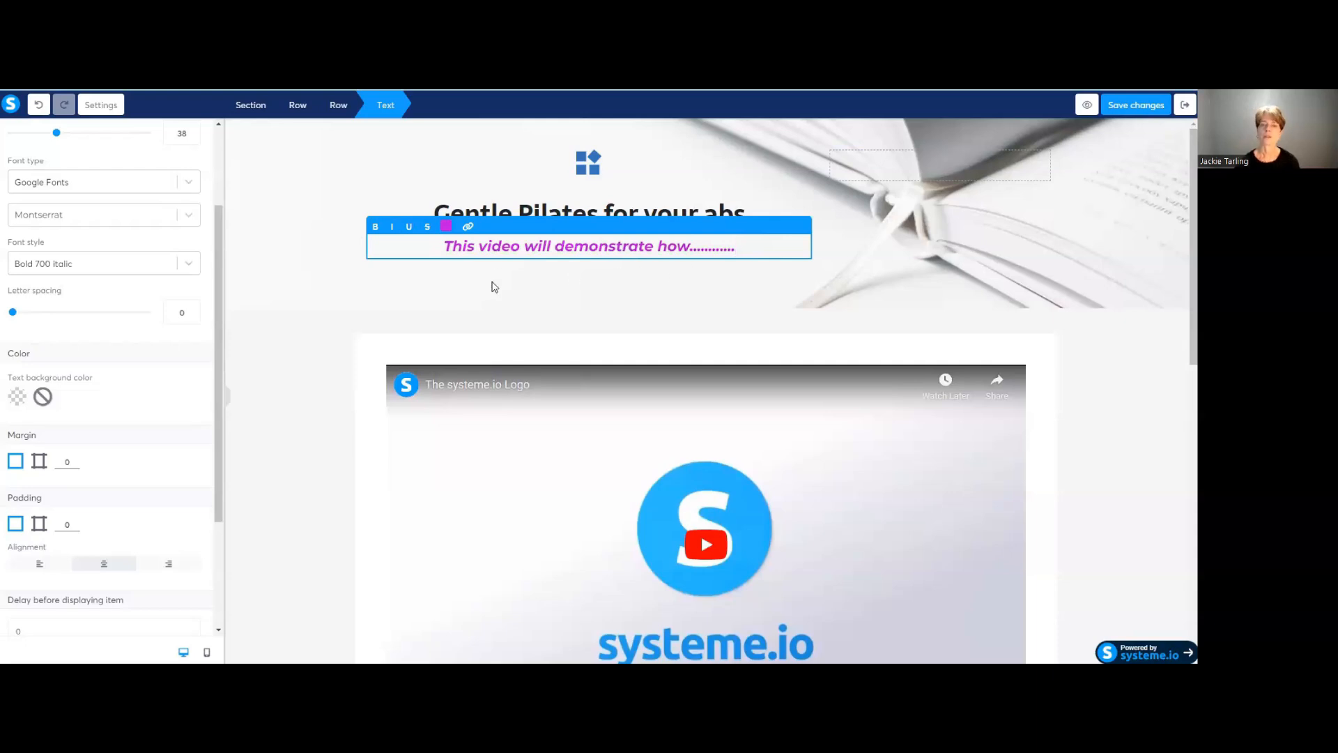
pyautogui.click(537, 301)
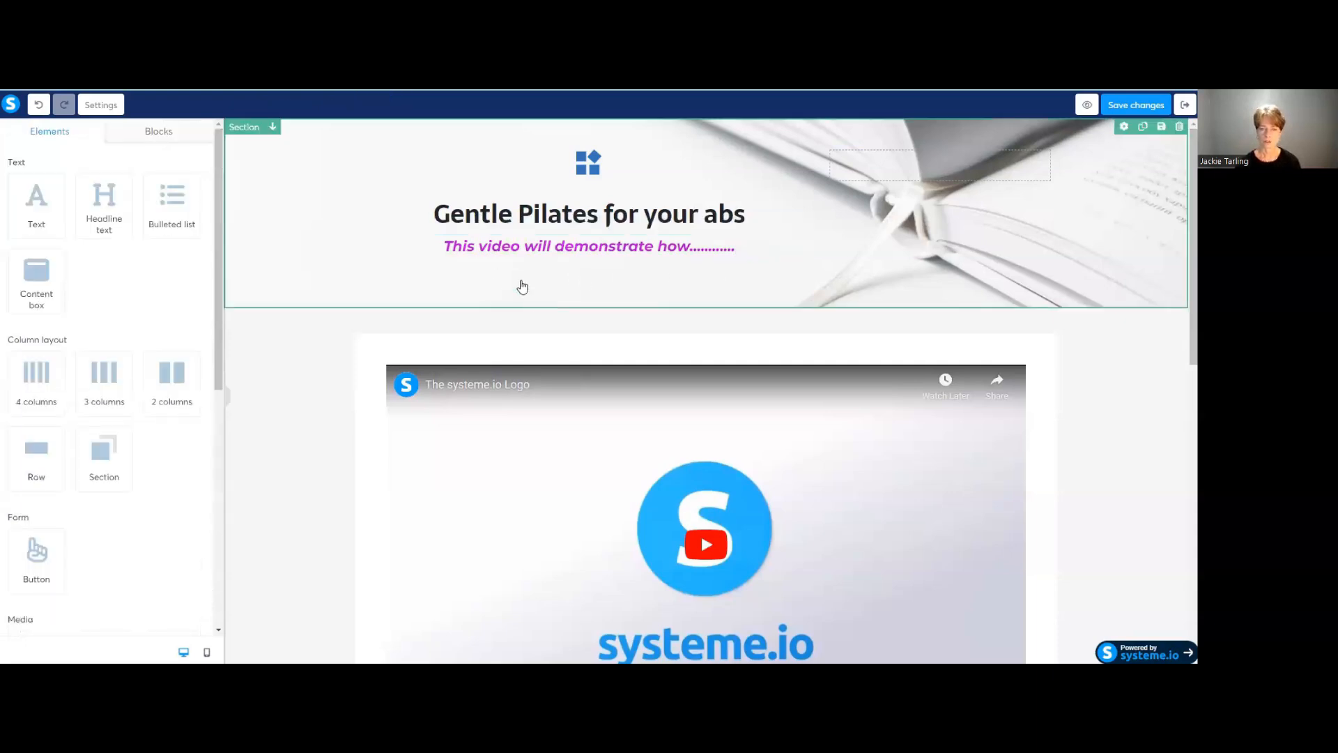
# Set the line height of the banner subtitle to 59
pyautogui.click(494, 246)
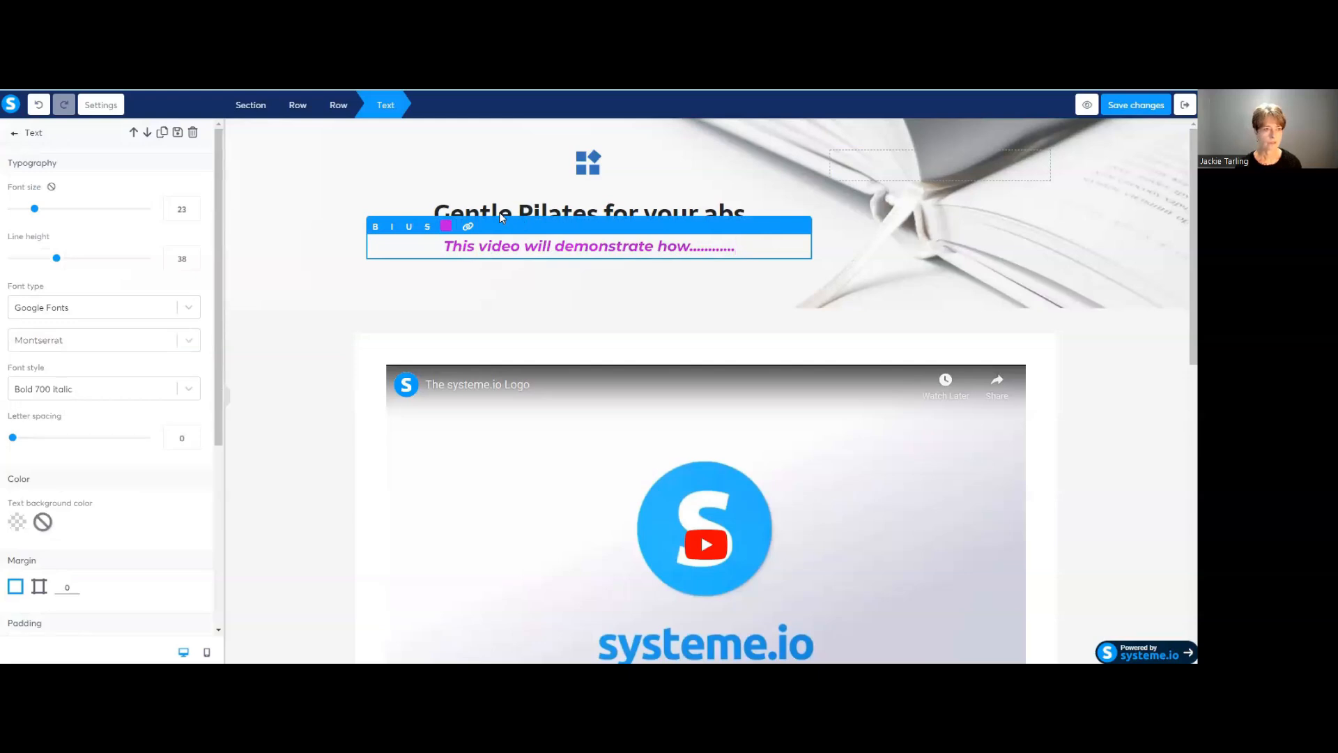
pyautogui.moveTo(56, 260); pyautogui.dragTo(89, 264)
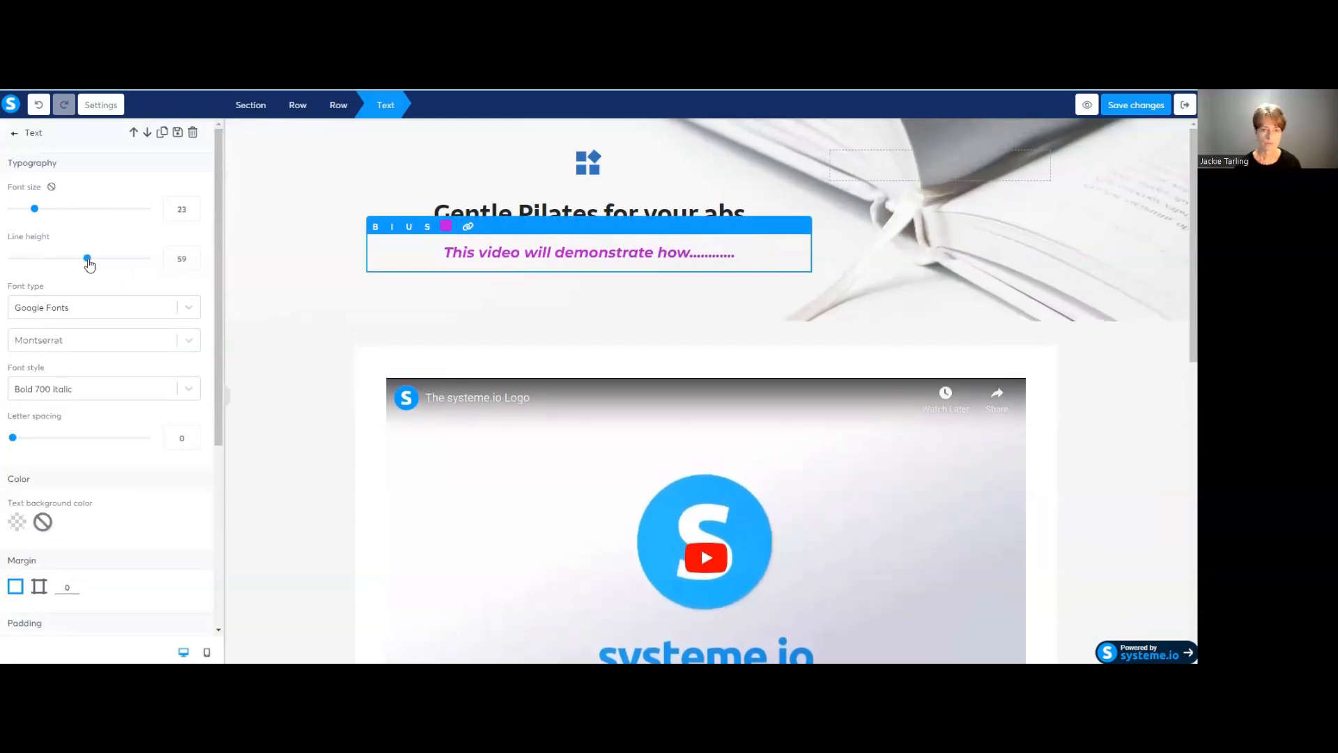
pyautogui.click(401, 317)
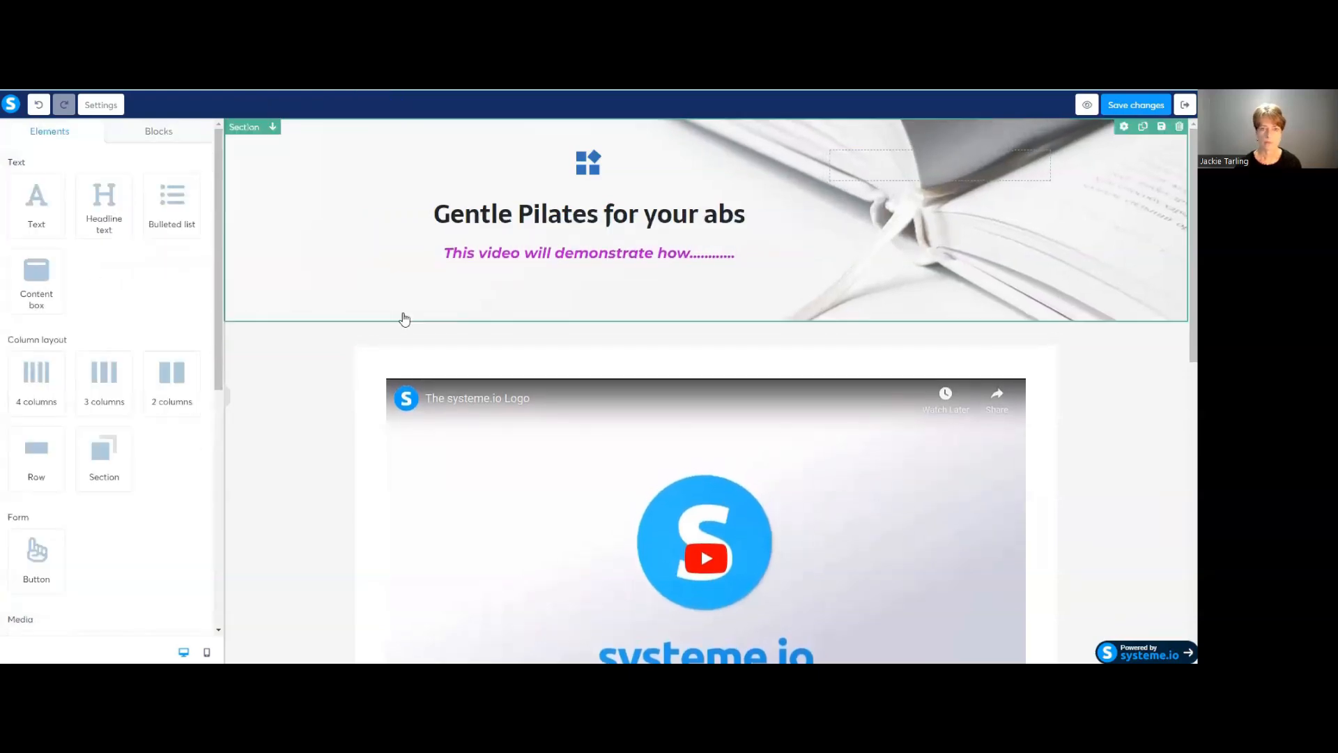
pyautogui.click(293, 398)
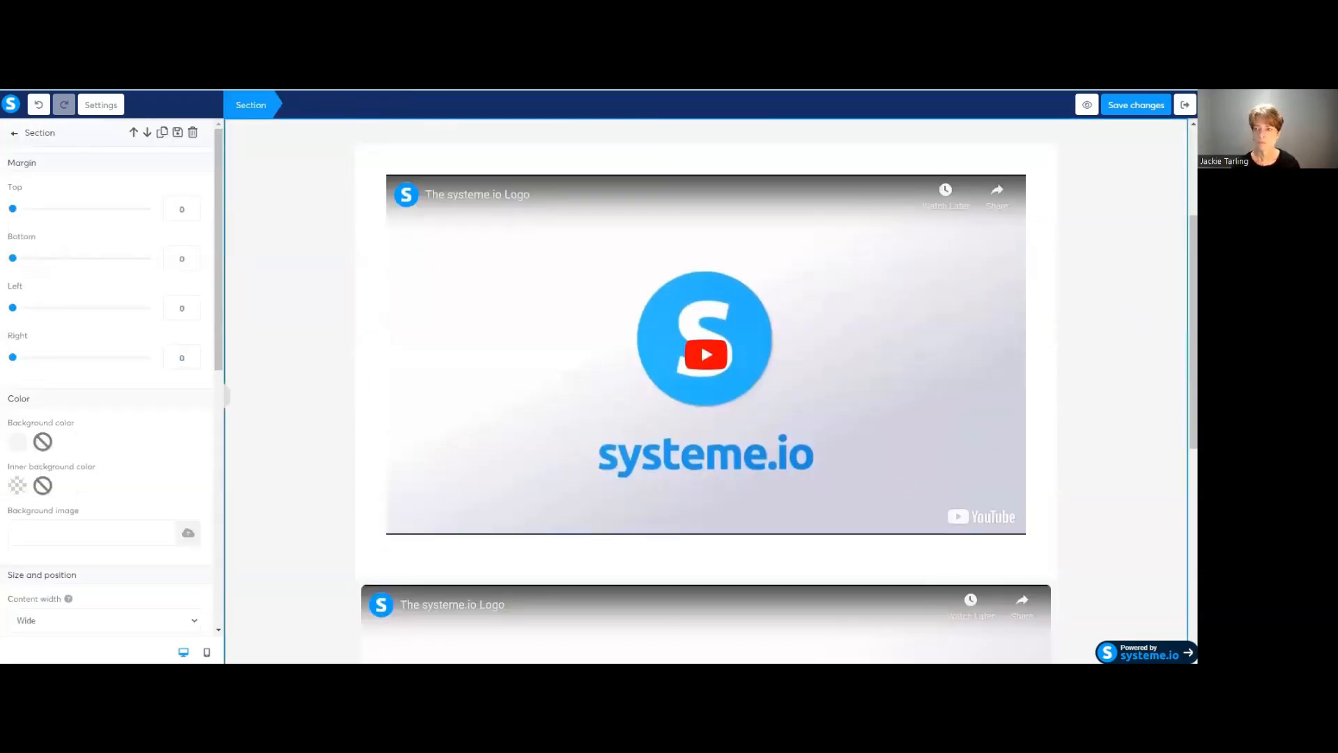
pyautogui.click(885, 153)
pyautogui.scroll(3, 871, 164)
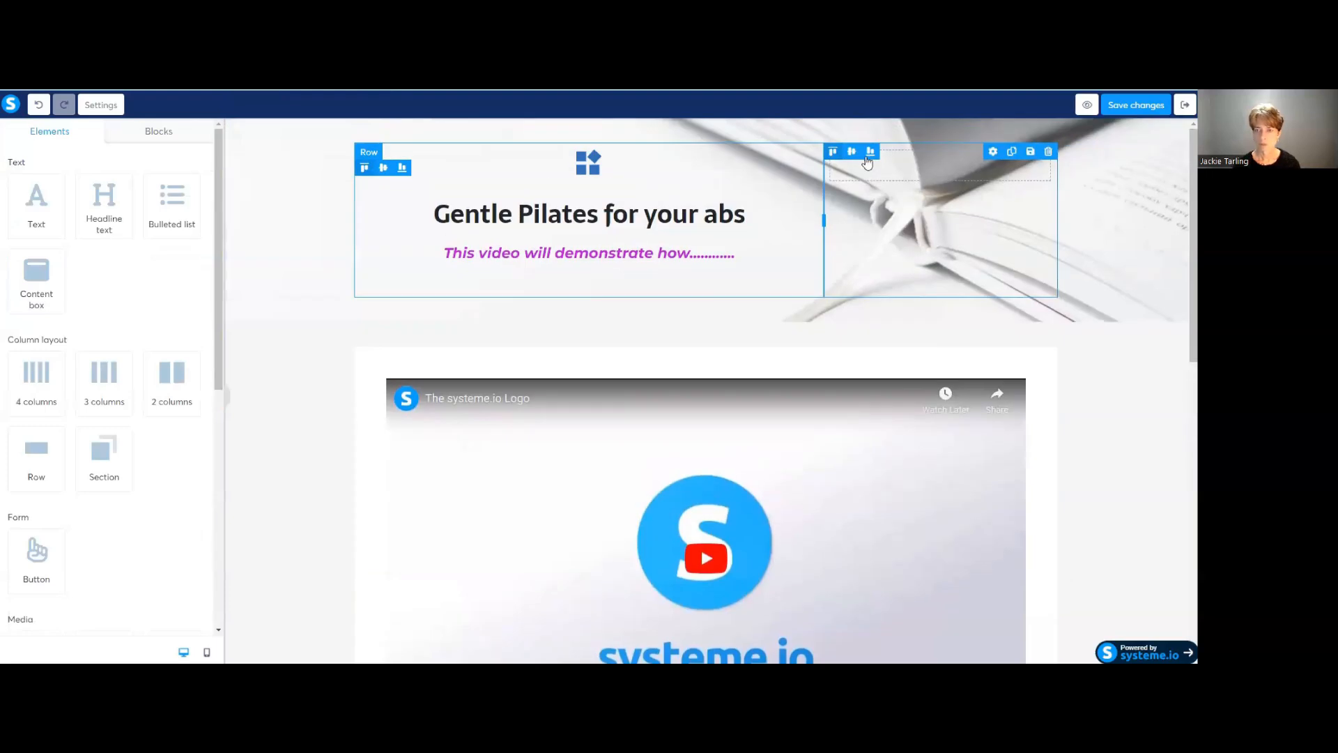
# Upload the tech savvy laptop logo from the Systeme folder and insert it in place of the icon above the banner heading
pyautogui.click(602, 162)
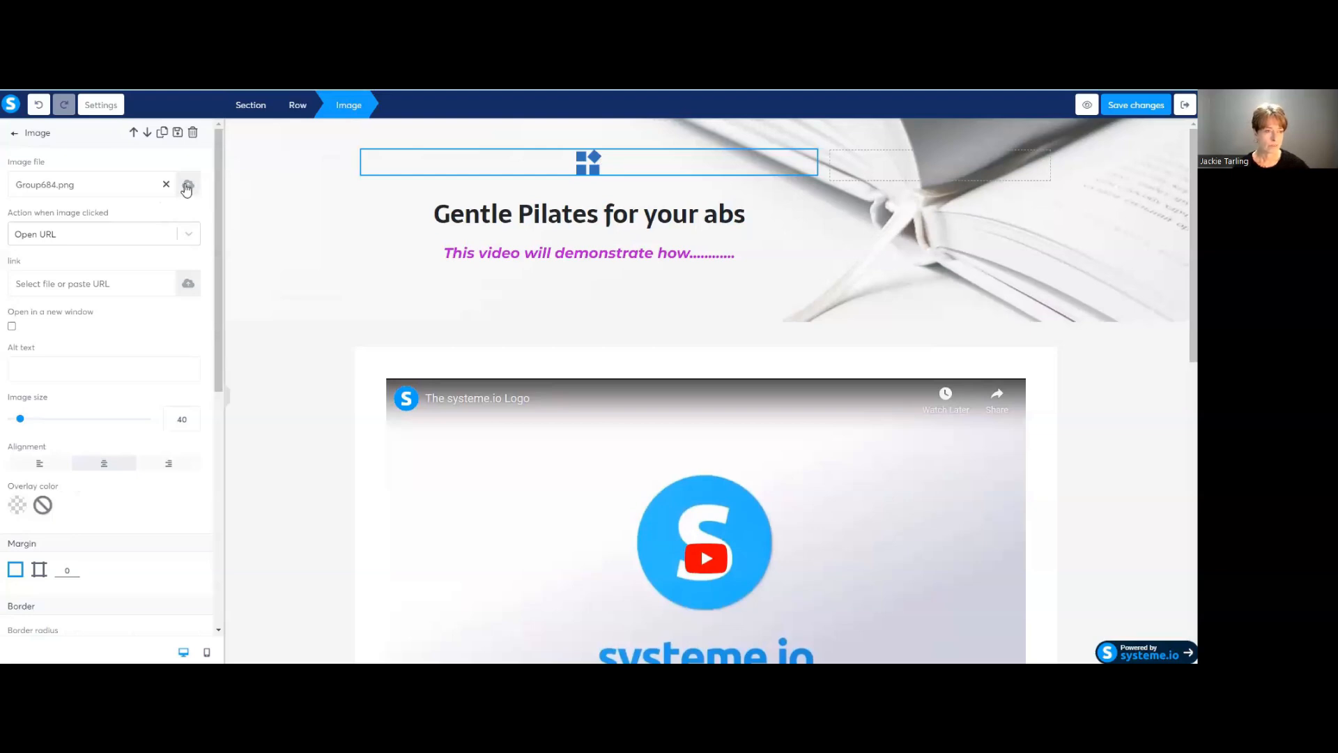
pyautogui.click(187, 186)
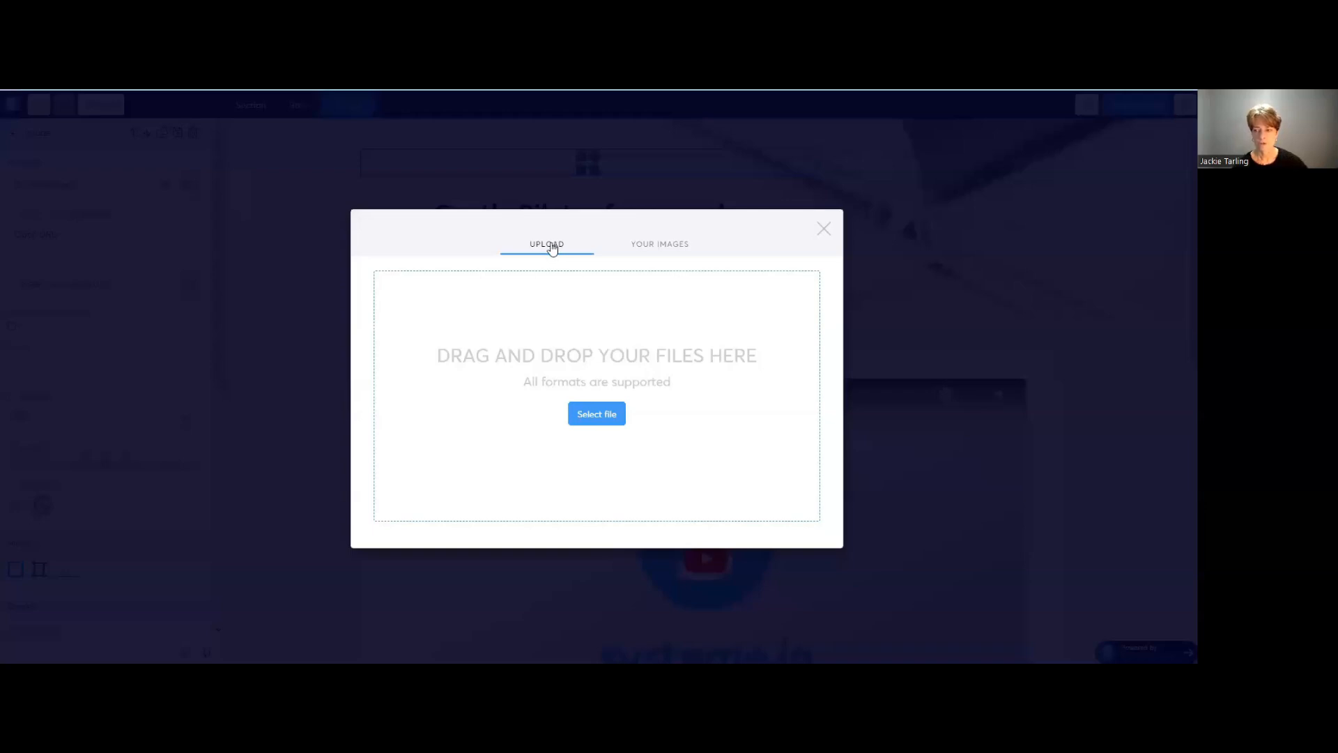
pyautogui.click(598, 414)
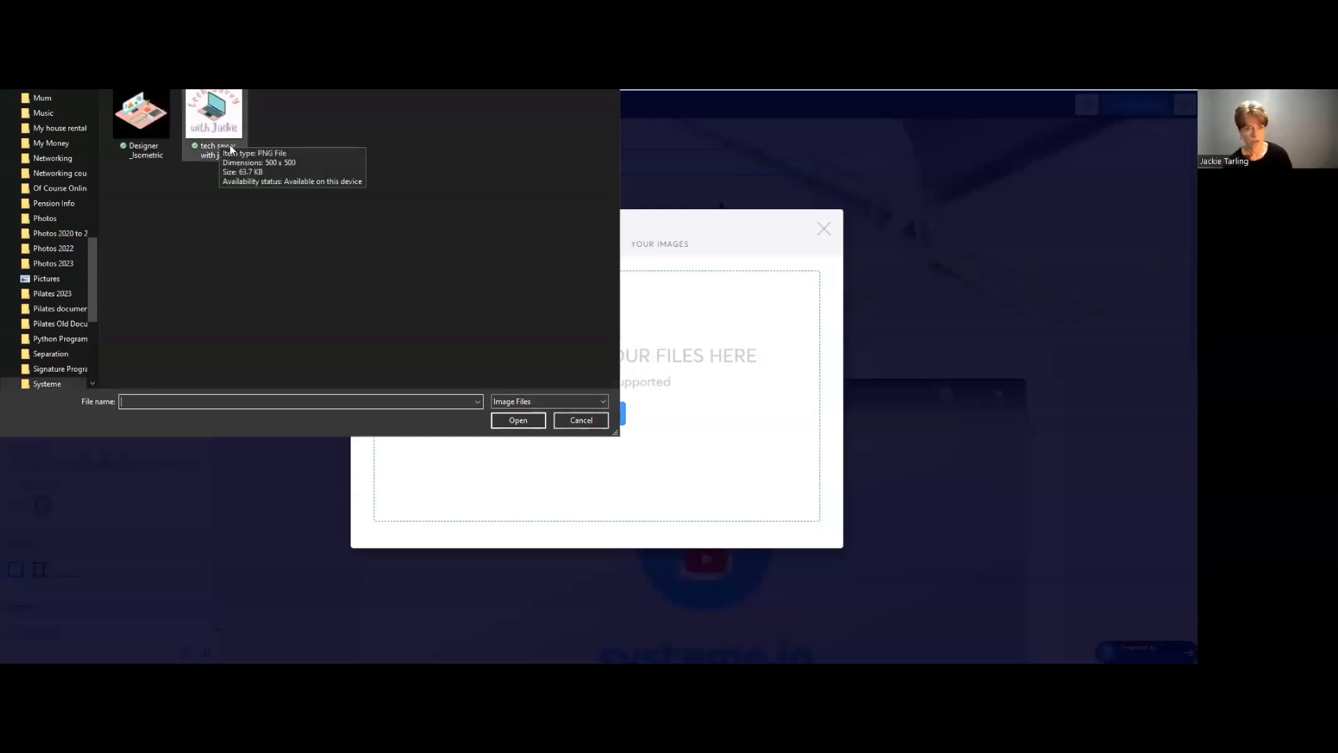
pyautogui.click(224, 119)
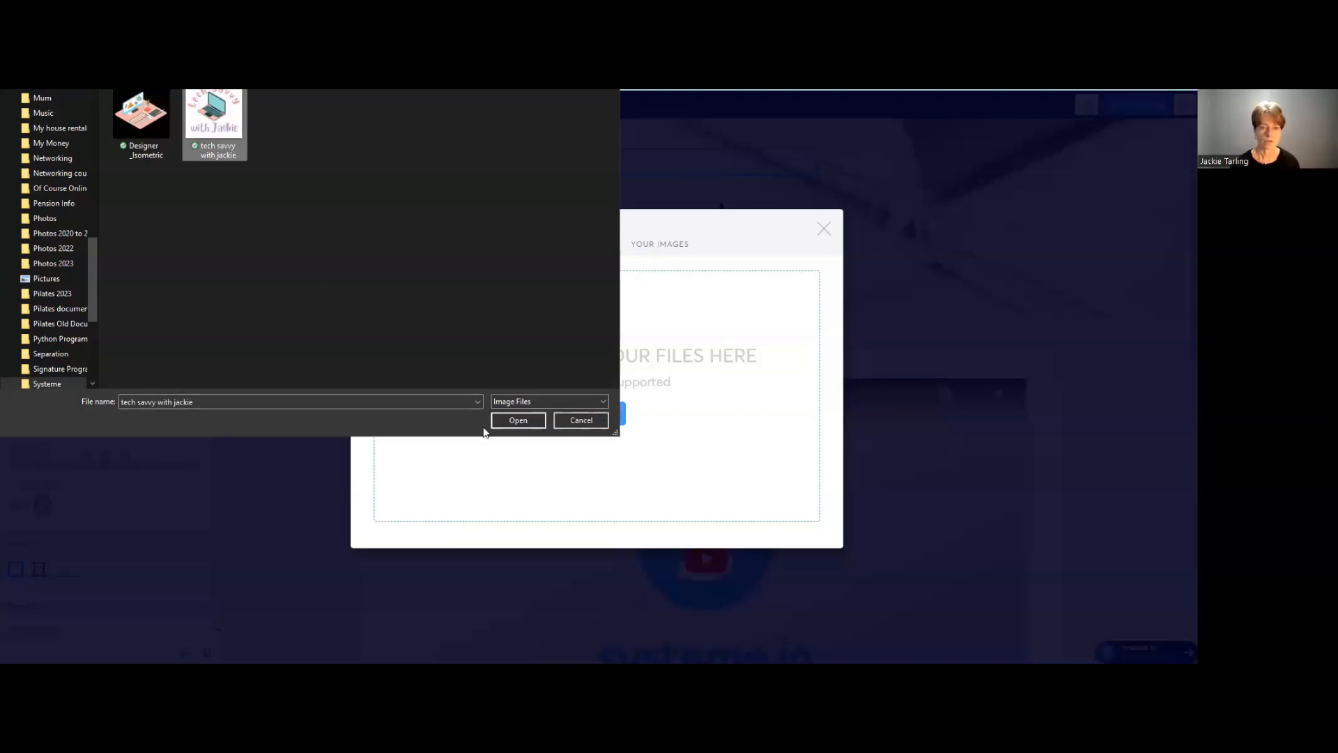
pyautogui.click(518, 421)
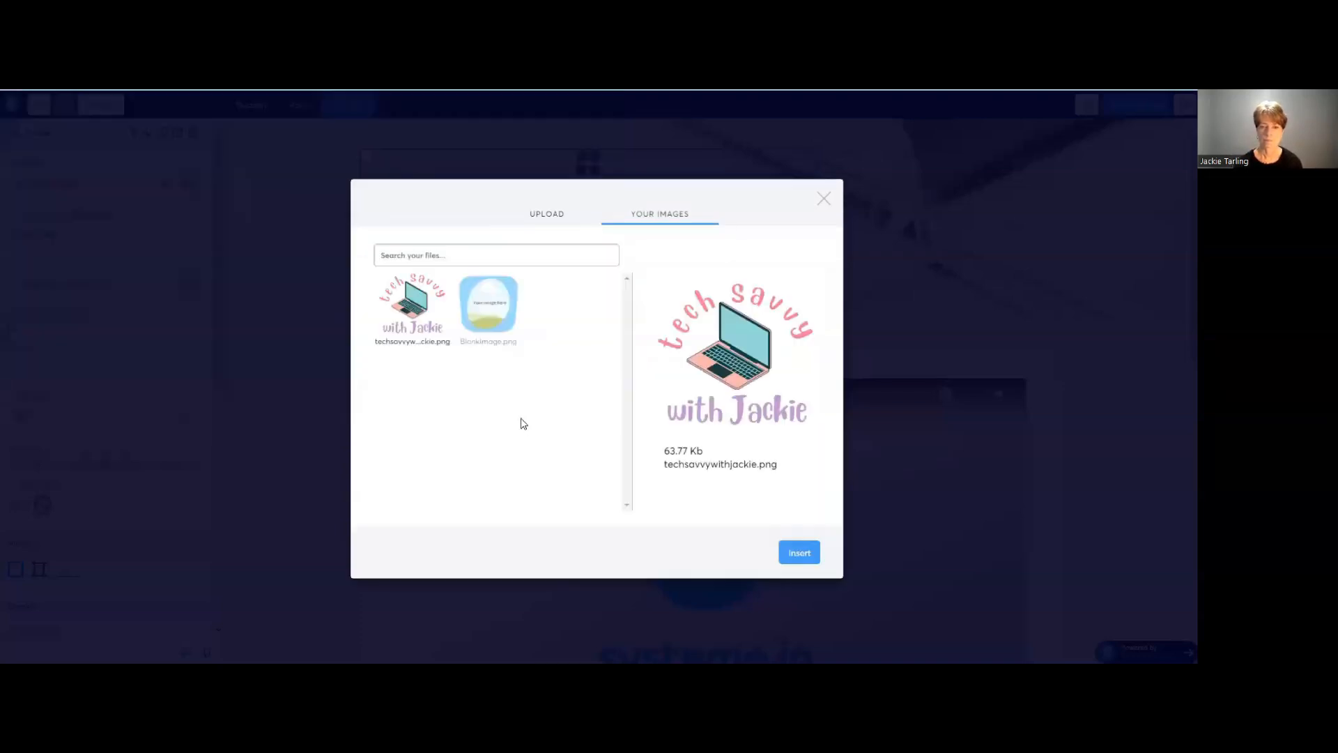
pyautogui.click(800, 554)
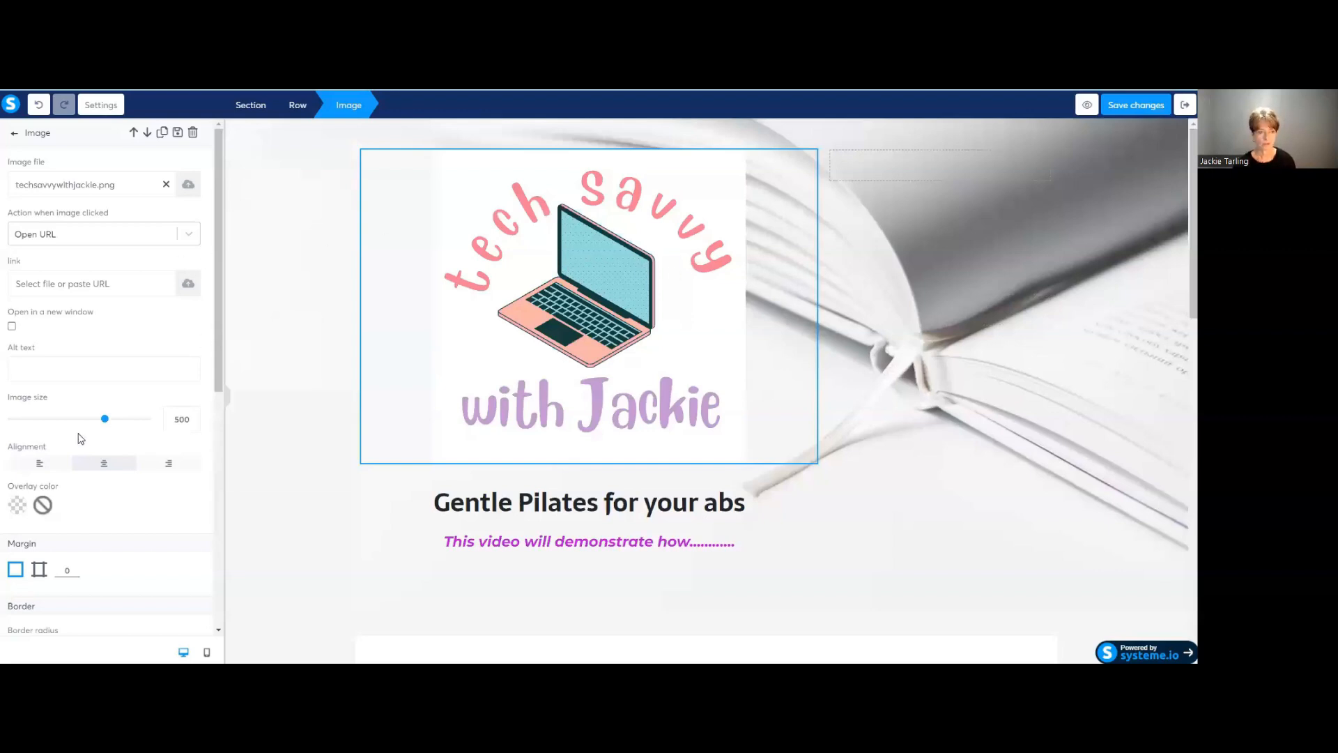
# Reduce the size of the banner's logo image to 173
pyautogui.moveTo(105, 423); pyautogui.dragTo(45, 419)
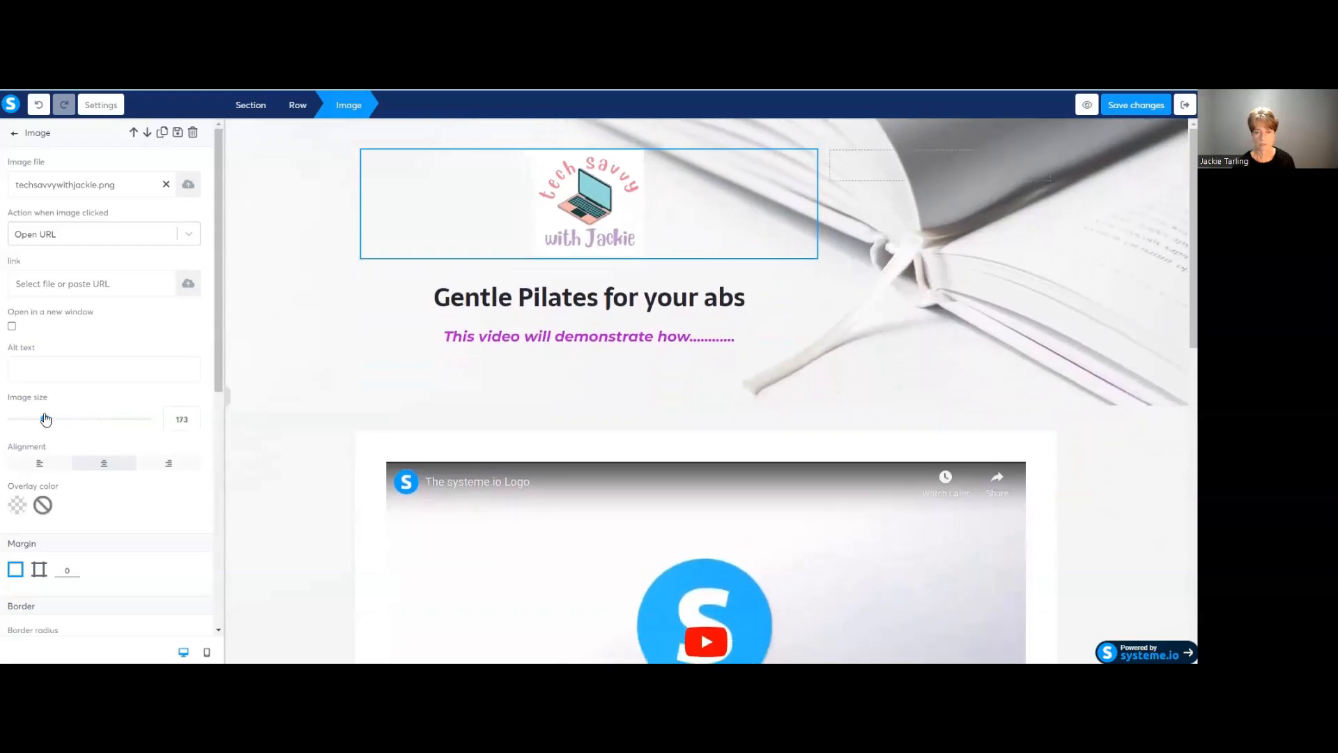
pyautogui.click(611, 387)
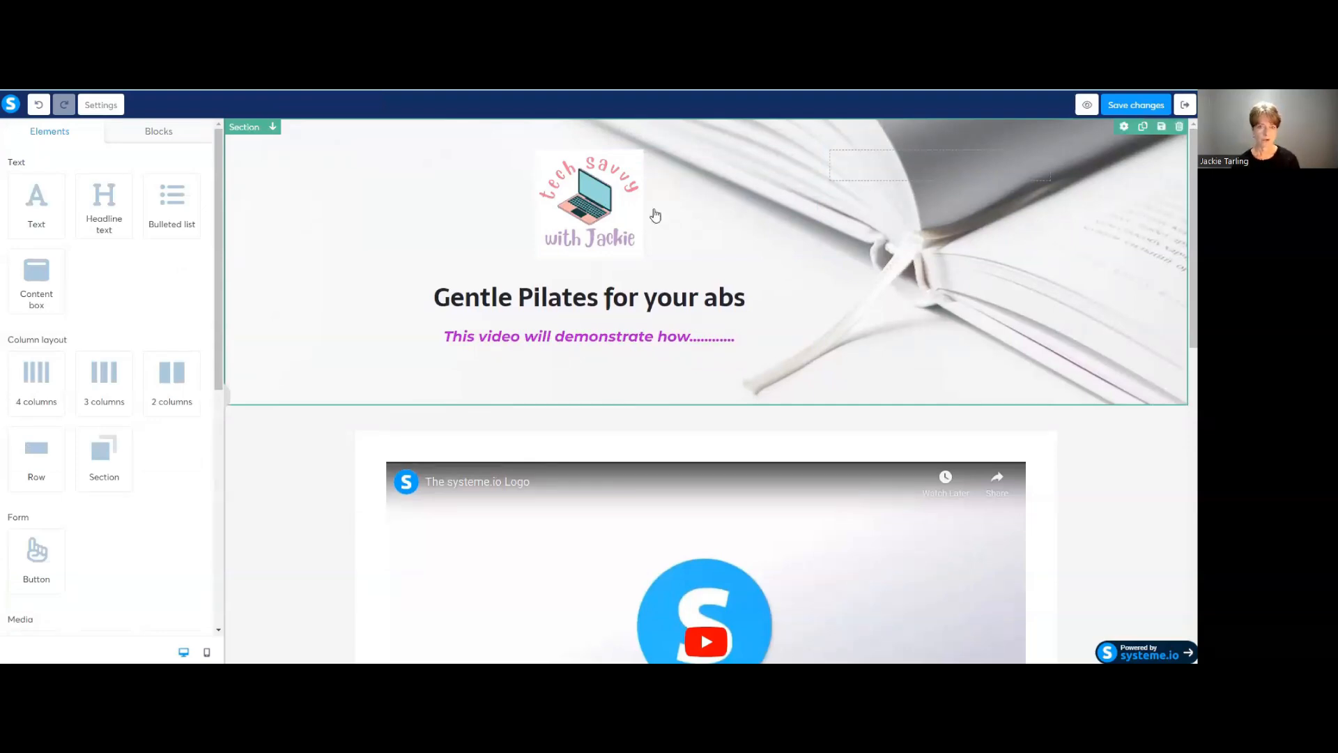
pyautogui.click(610, 207)
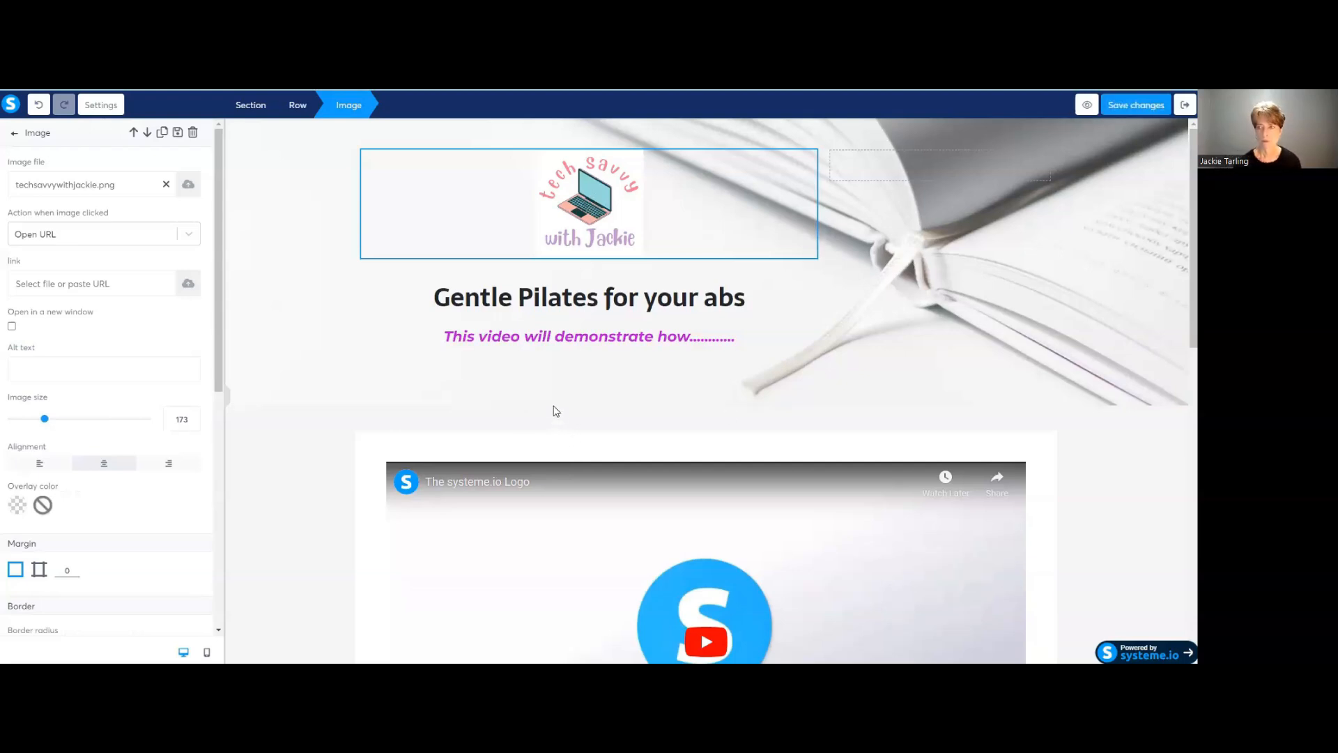
pyautogui.click(554, 406)
# Select the first video in the lecture and, in YouTube Studio, copy the link of "Pilates - quick 4 minute routine for your glutes"
pyautogui.scroll(-1, 561, 419)
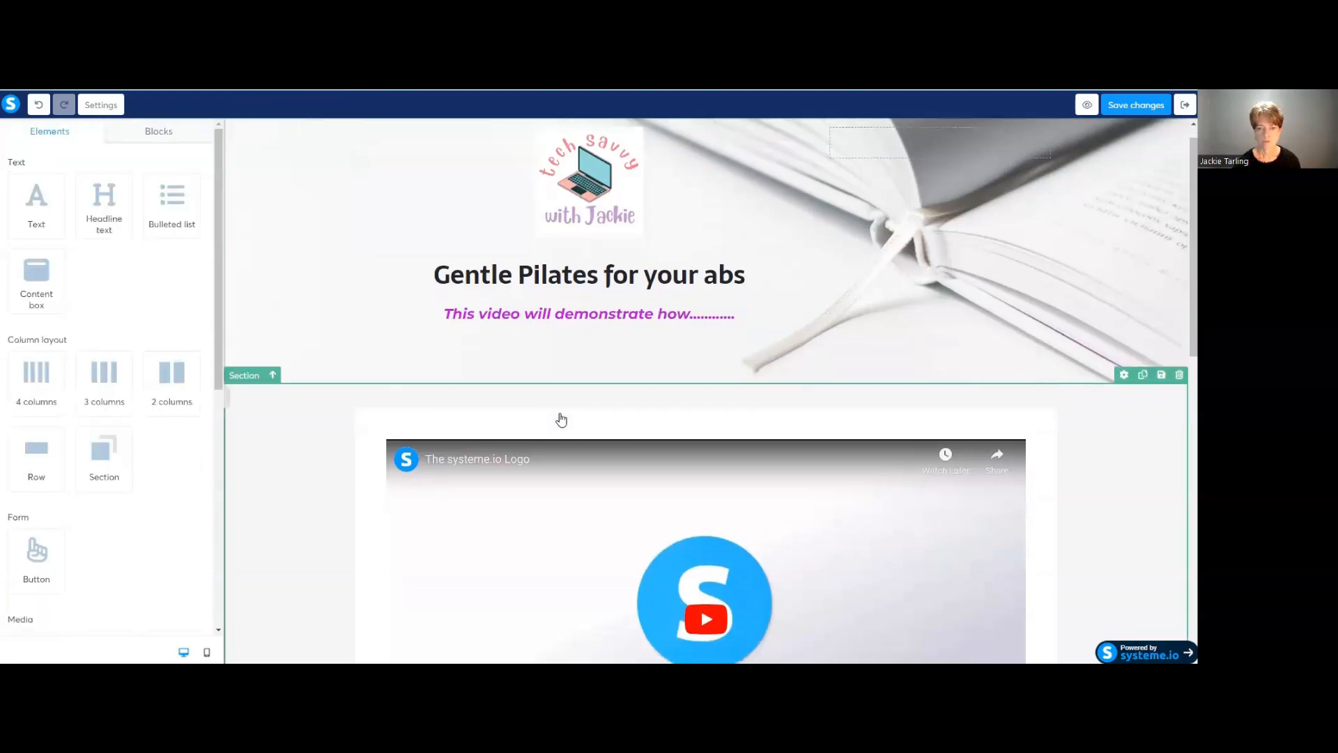
pyautogui.scroll(-3, 561, 419)
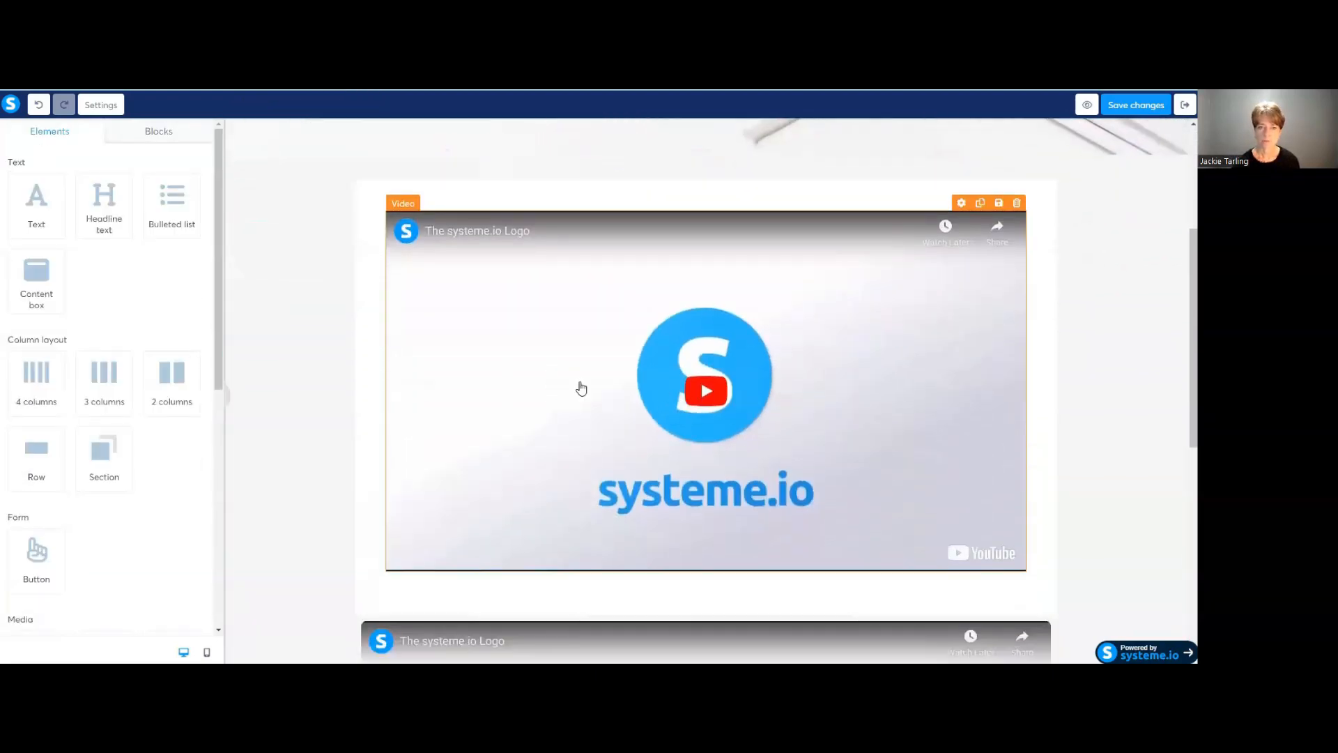
pyautogui.click(580, 389)
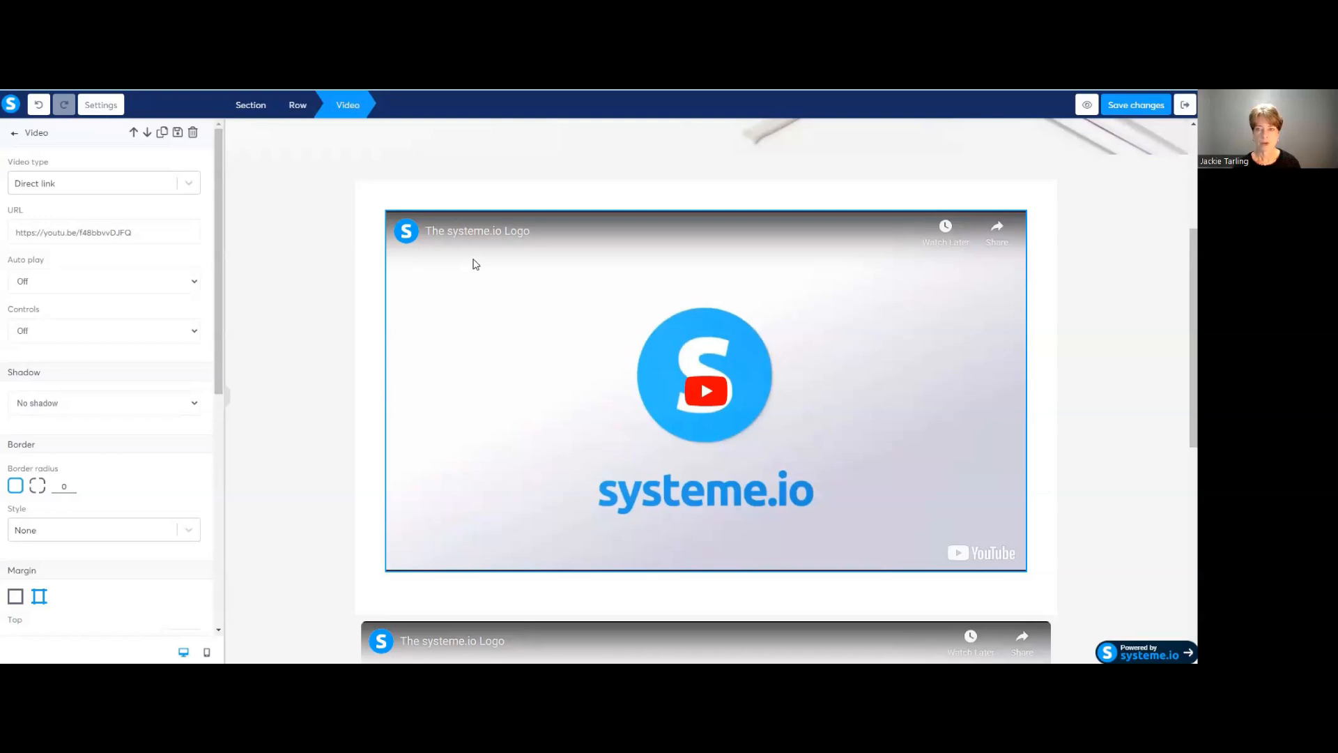
pyautogui.hotkey('ctrl', 'Tab')
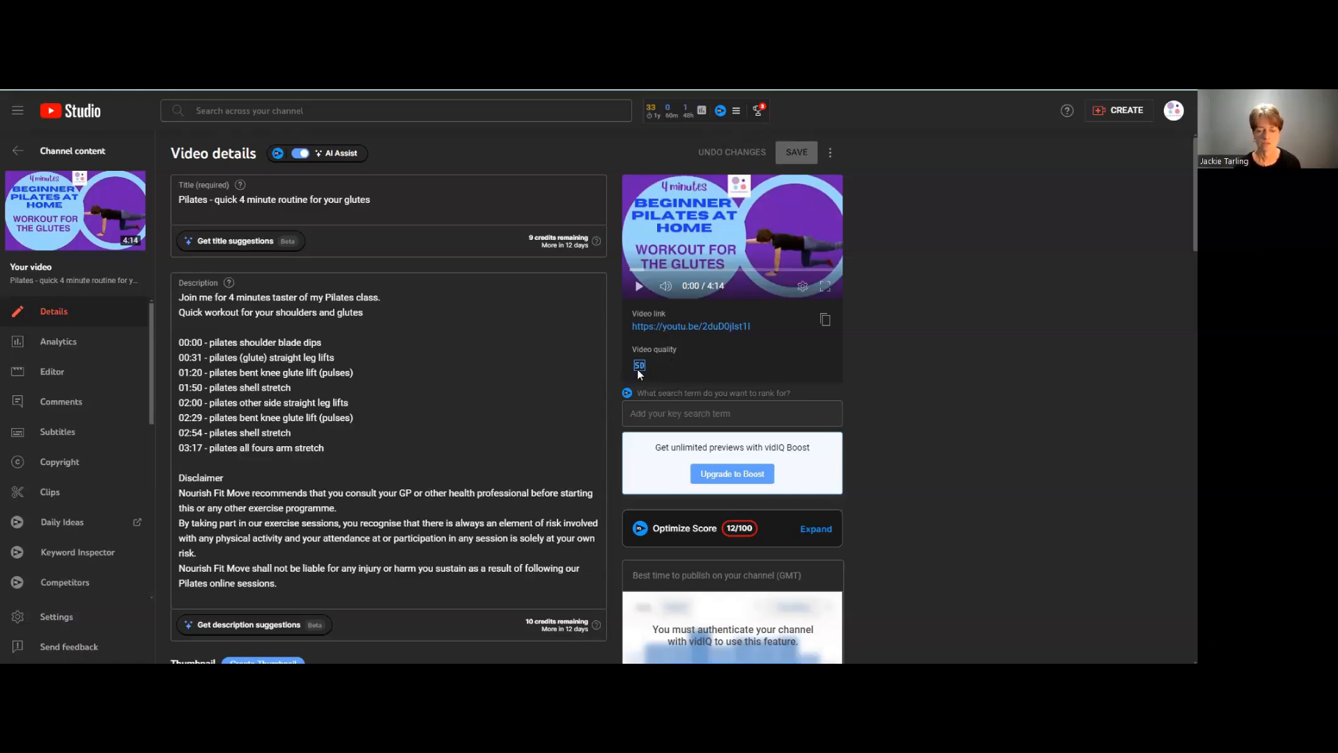
pyautogui.moveTo(639, 369)
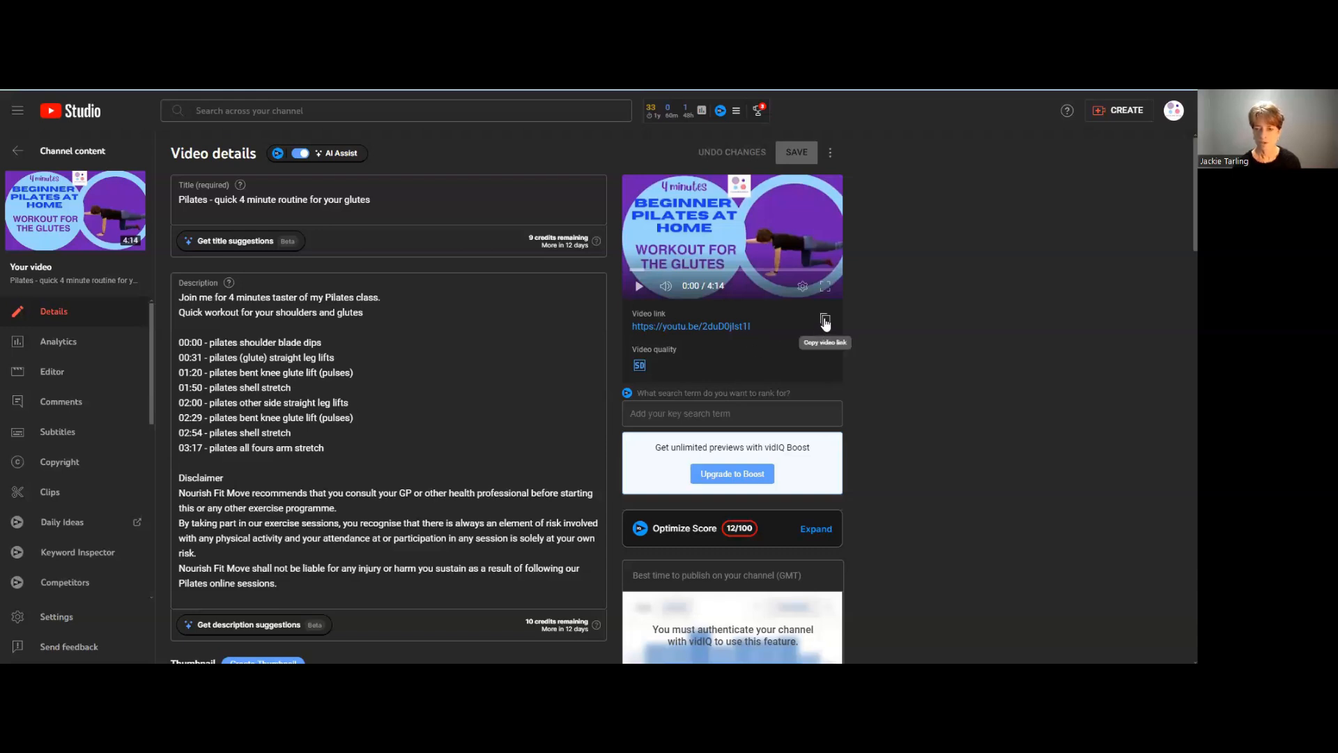
pyautogui.click(825, 322)
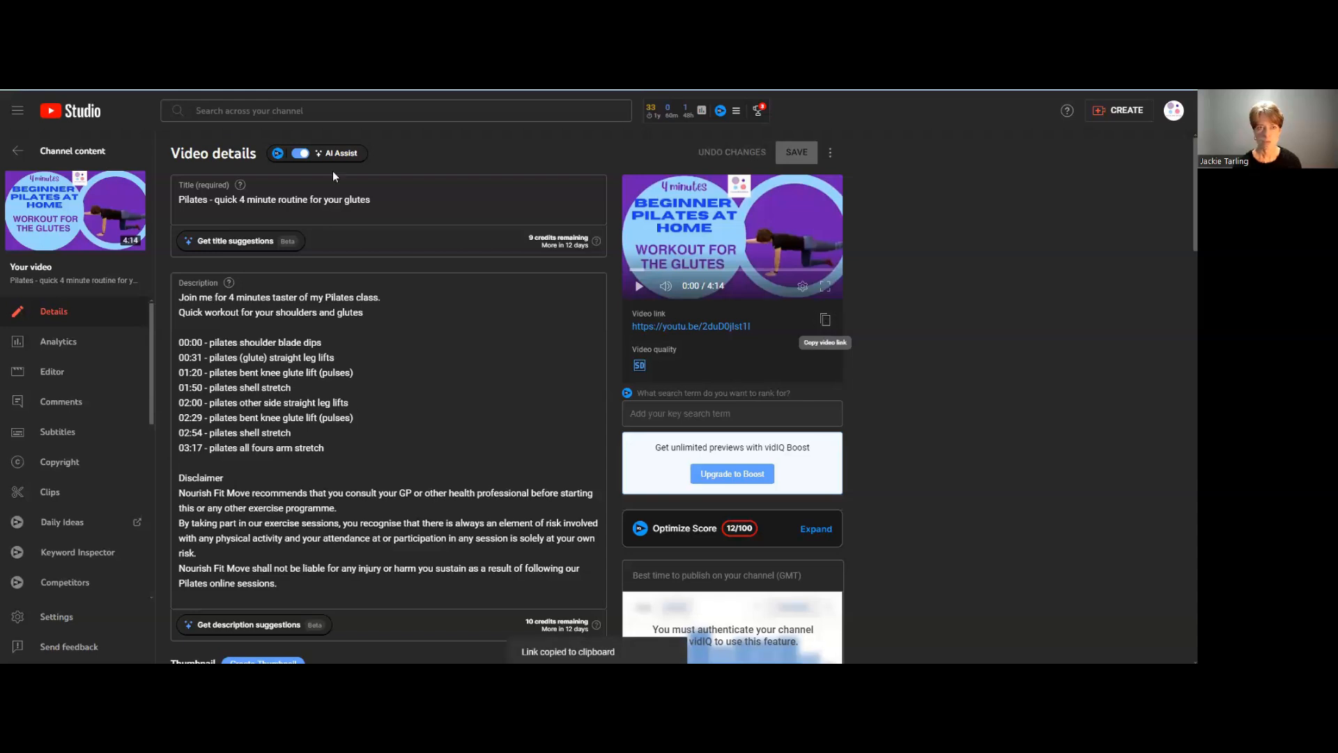
# Back in the systeme.io editor, replace the selected video's URL with the copied YouTube link and save the page
pyautogui.hotkey('ctrl', 'Tab')
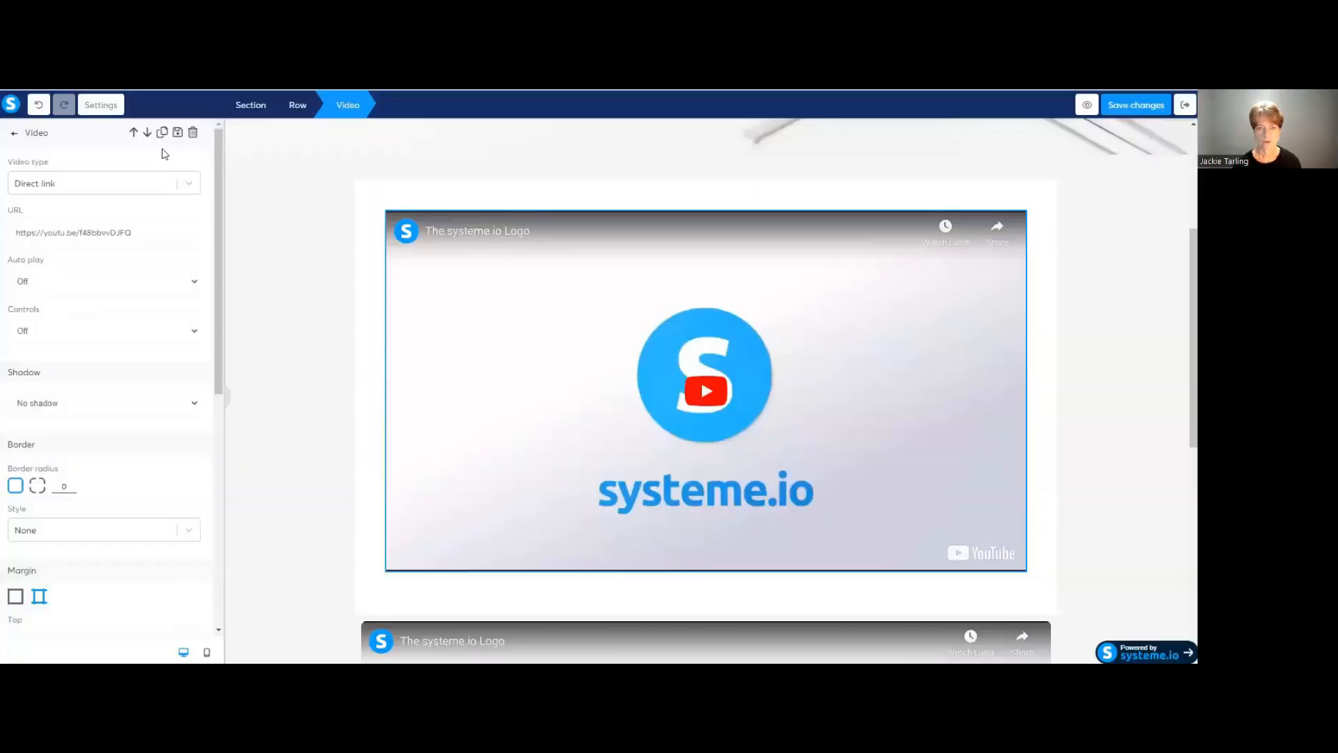
pyautogui.tripleClick(71, 224)
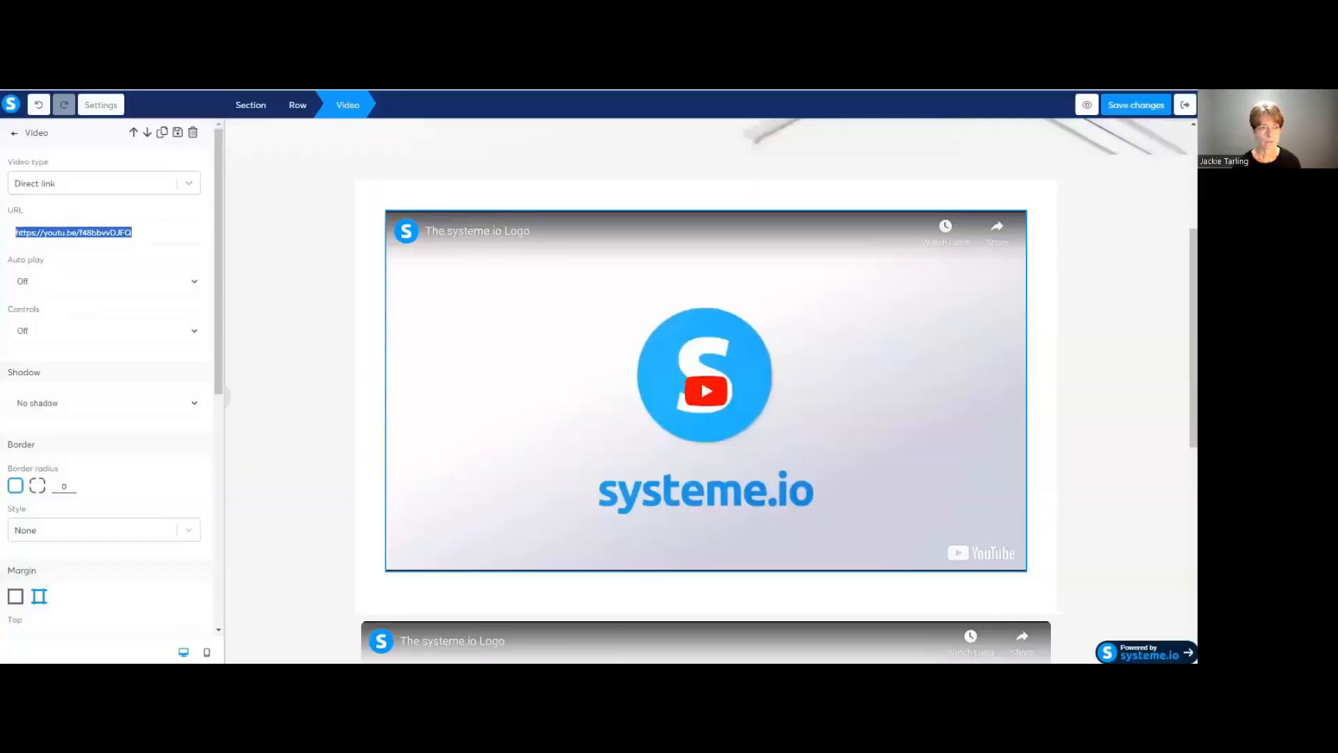
pyautogui.press('BackSpace')
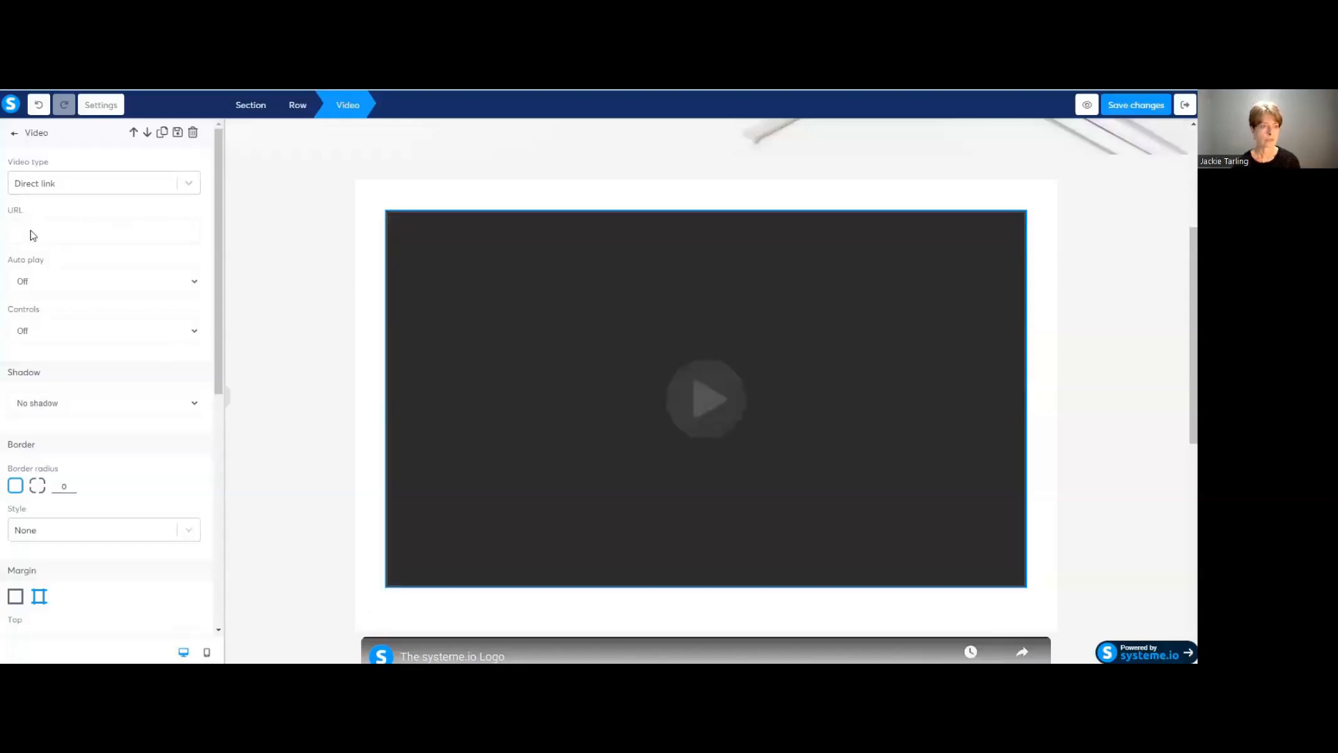
pyautogui.rightClick(30, 232)
pyautogui.click(69, 354)
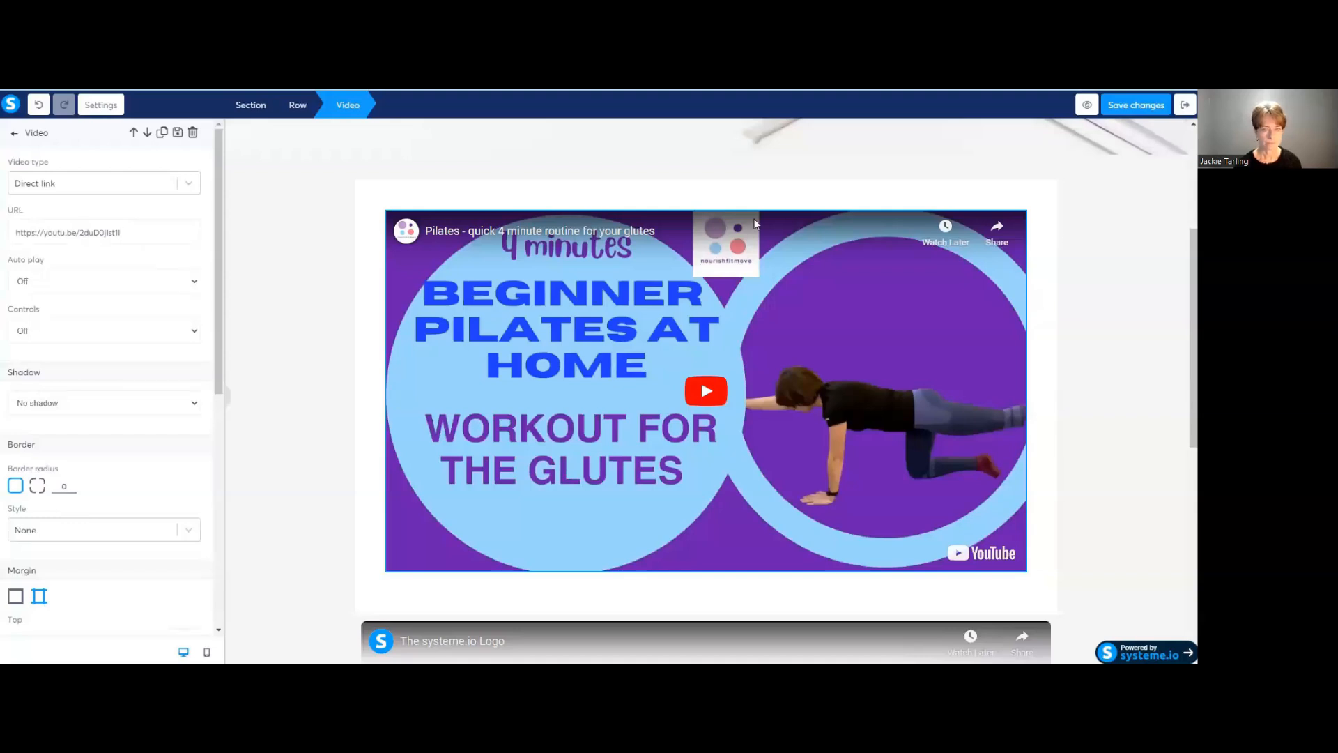
pyautogui.click(1131, 106)
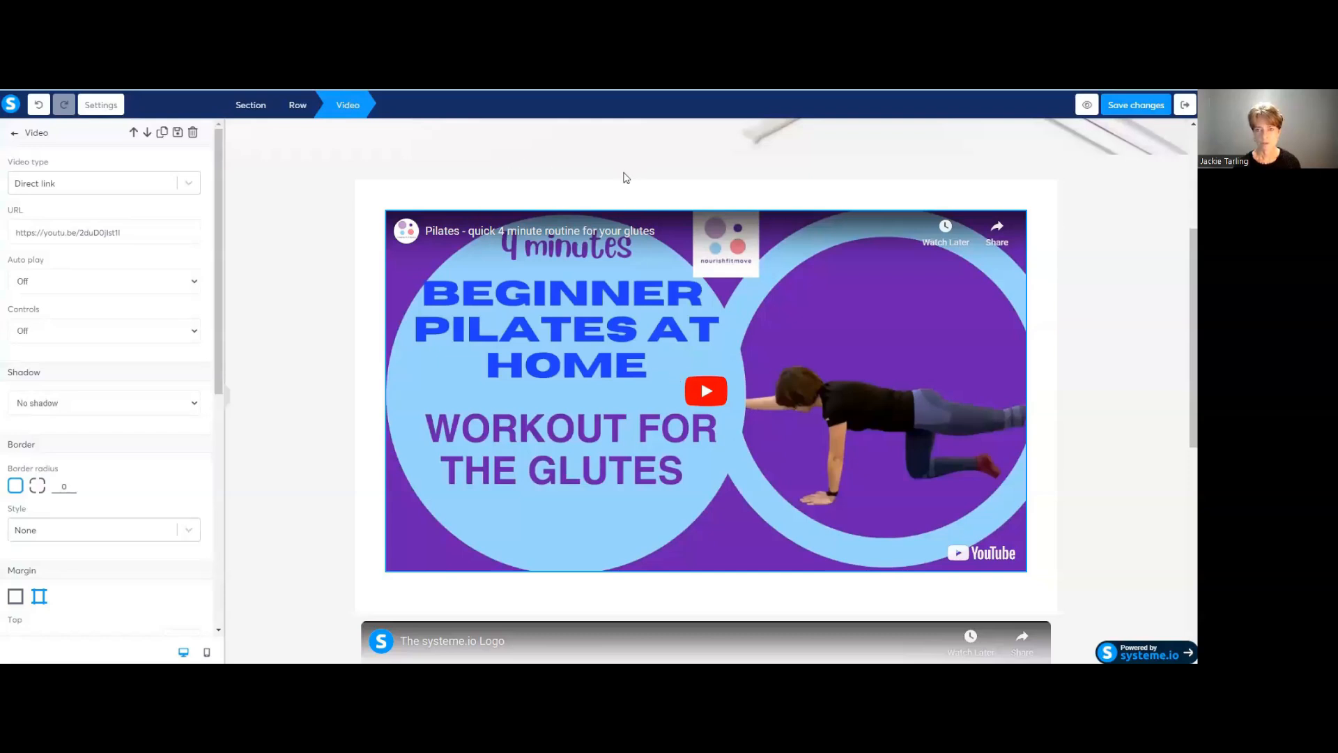
# Delete the second video, "The systeme.io Logo", and the empty carousel beneath it from the lecture page
pyautogui.click(596, 171)
pyautogui.scroll(-6, 607, 197)
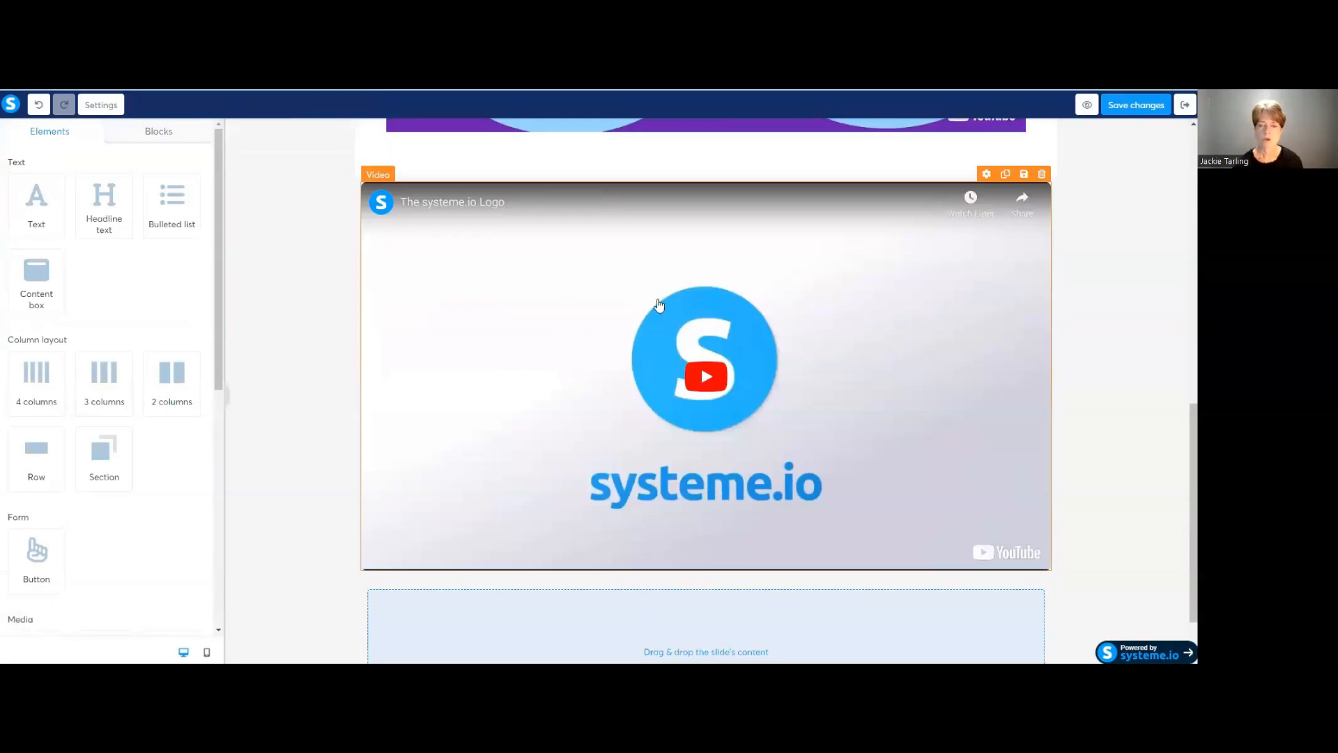
pyautogui.click(1043, 175)
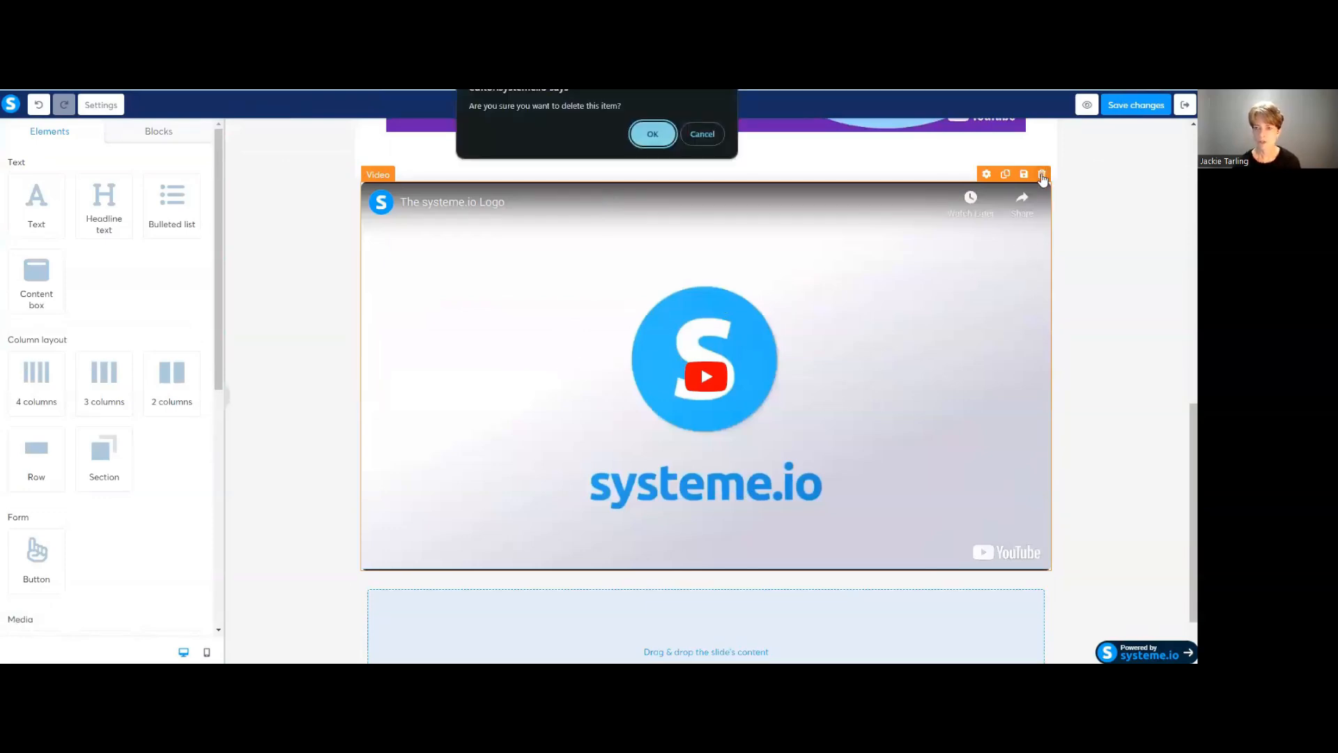
pyautogui.click(654, 135)
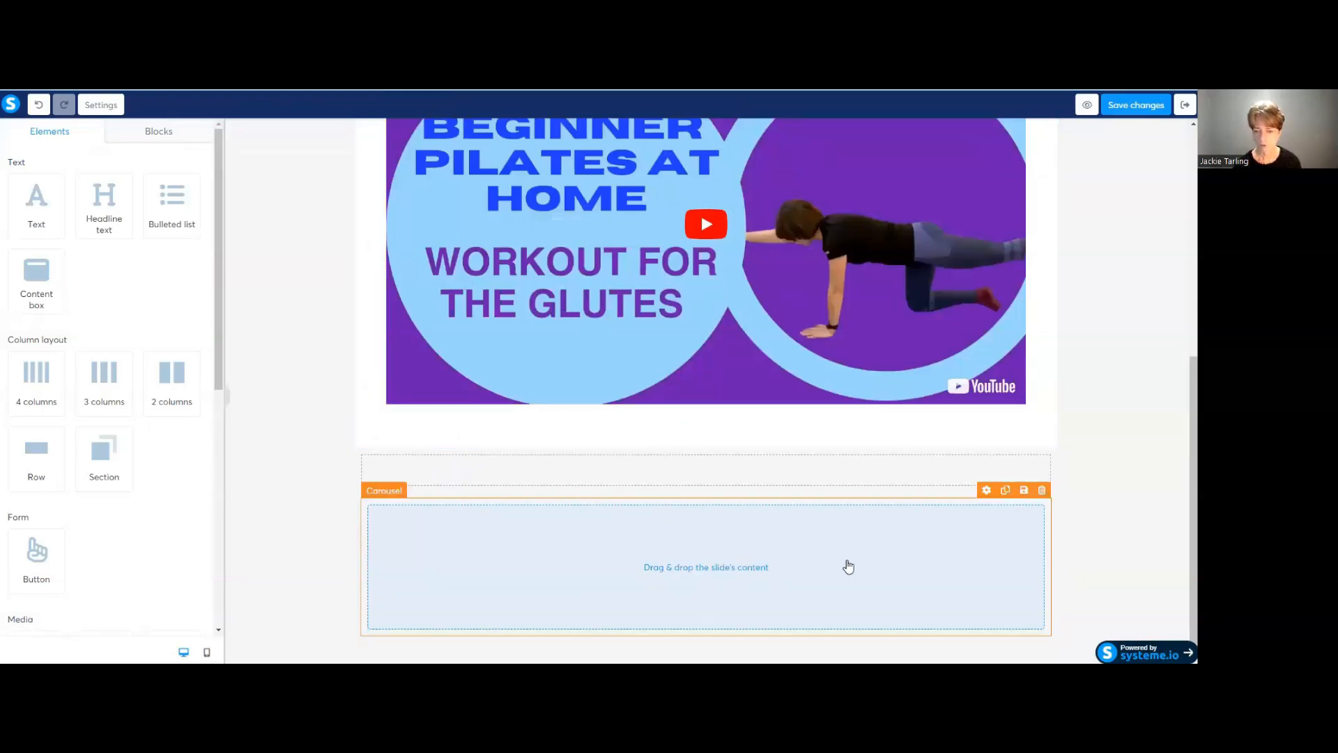
pyautogui.click(1042, 490)
pyautogui.click(648, 132)
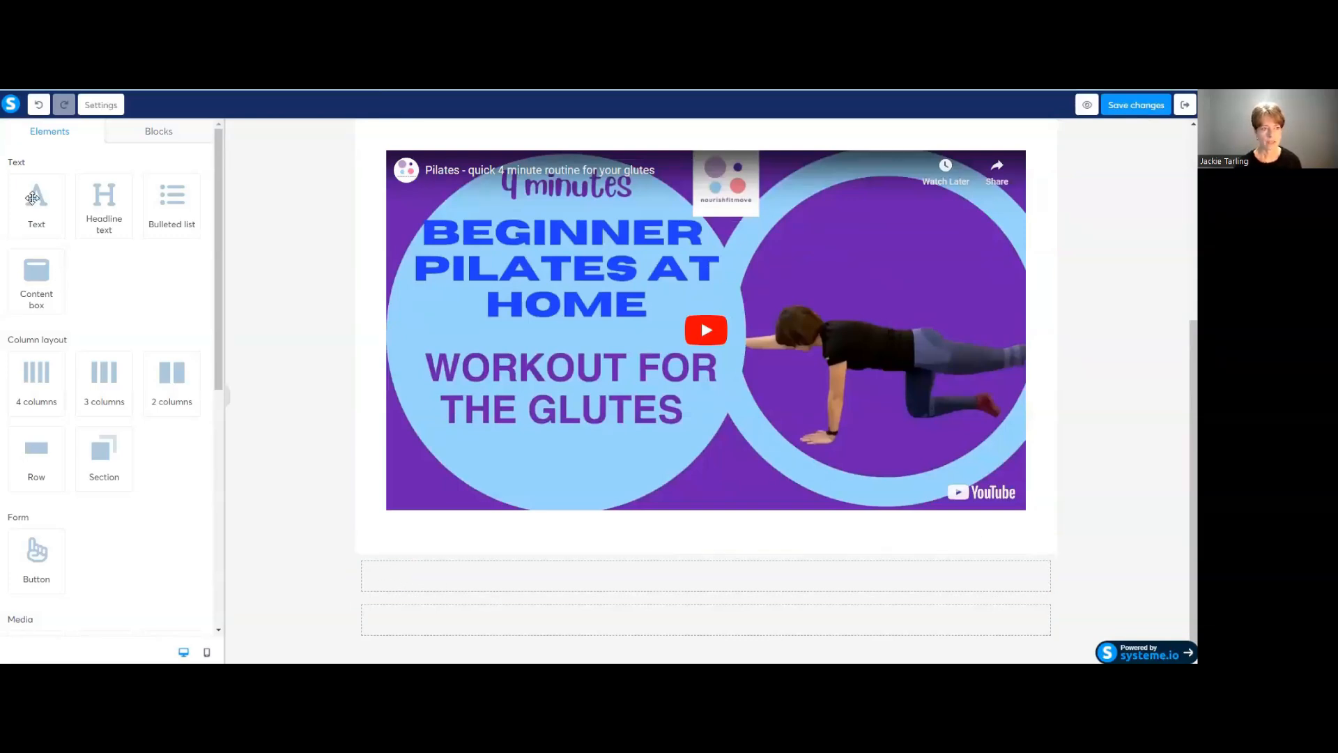
# Add a text element below the video and replace its placeholder with "Click the link here for the transcript of this video"
pyautogui.moveTo(33, 198); pyautogui.dragTo(460, 573)
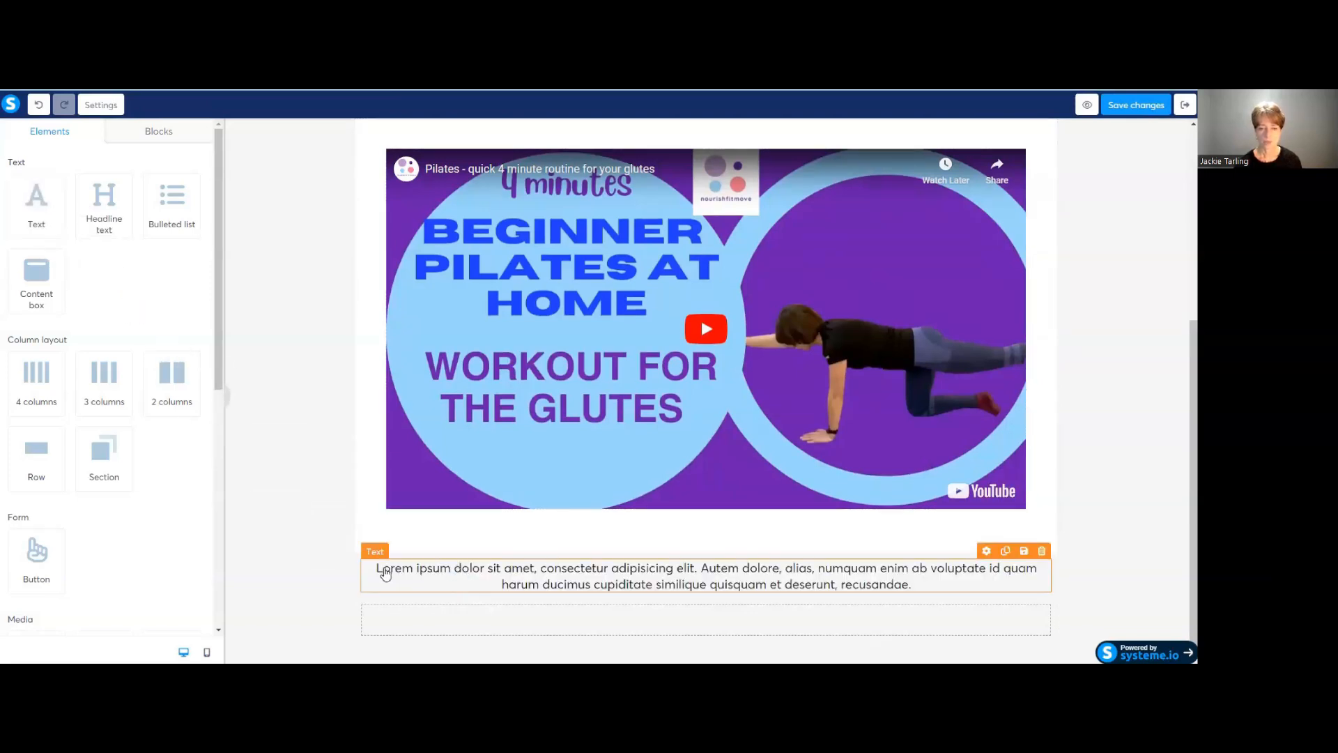
pyautogui.click(386, 573)
pyautogui.moveTo(376, 568); pyautogui.dragTo(914, 595)
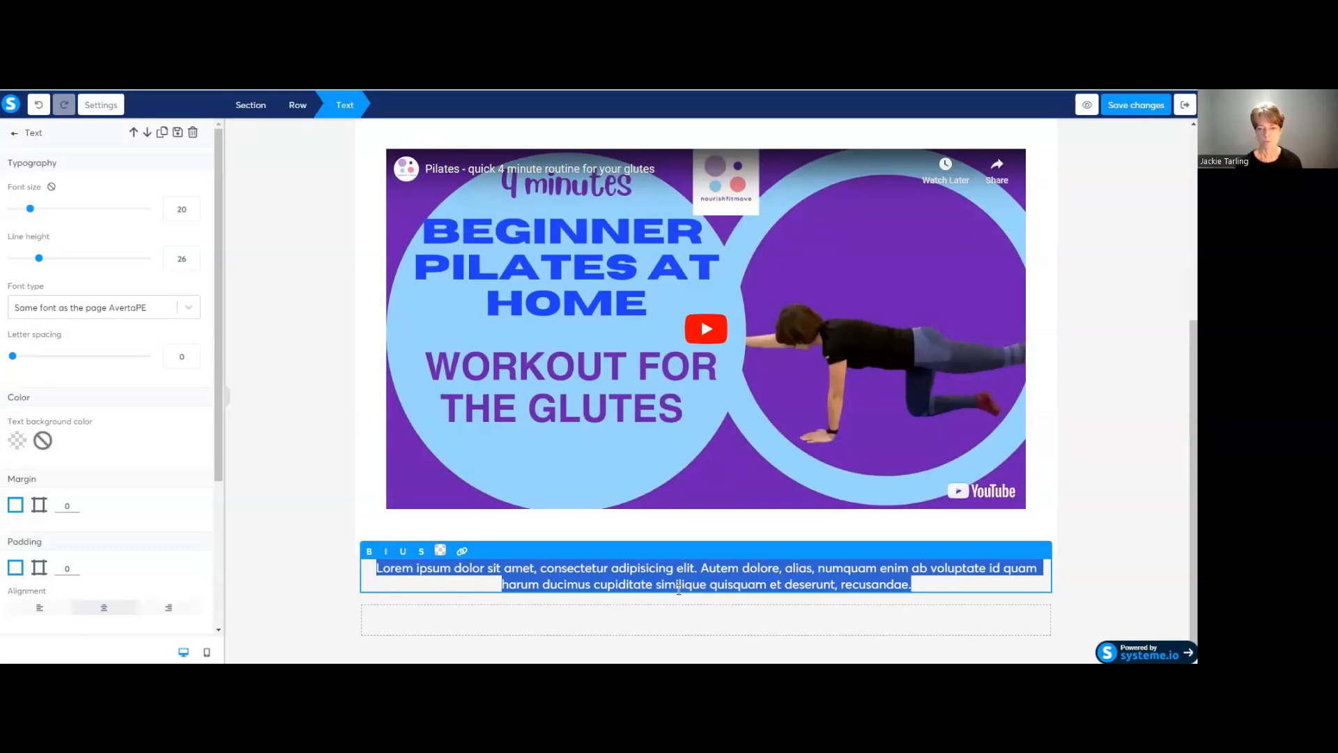
pyautogui.press('BackSpace')
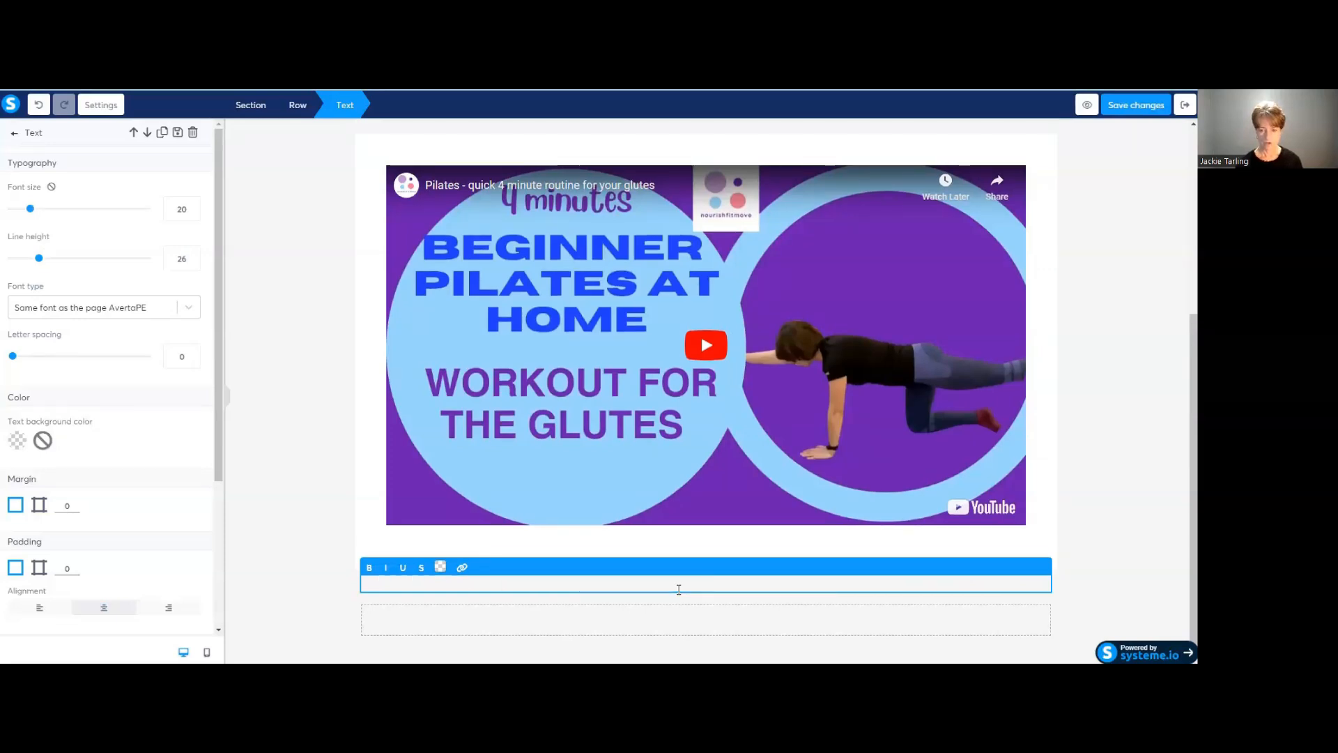
pyautogui.write('Click the link here ')
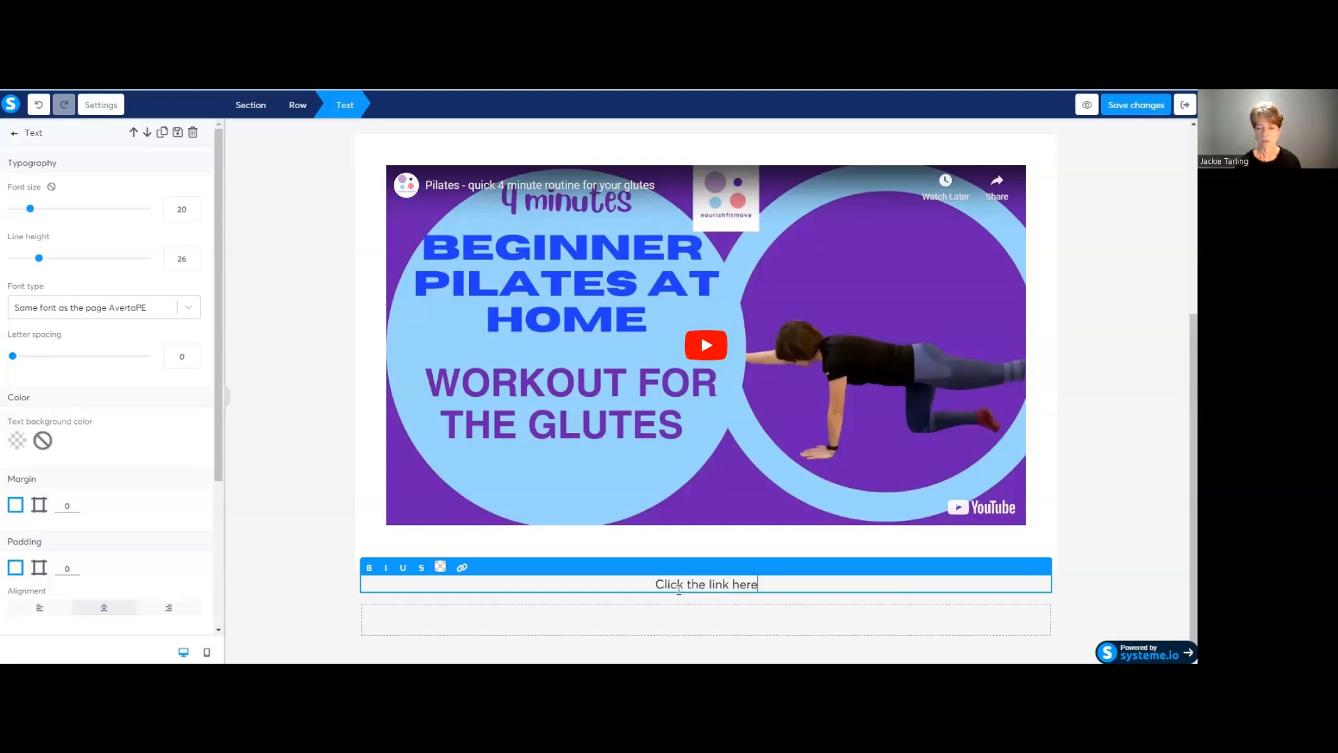
pyautogui.write('for ')
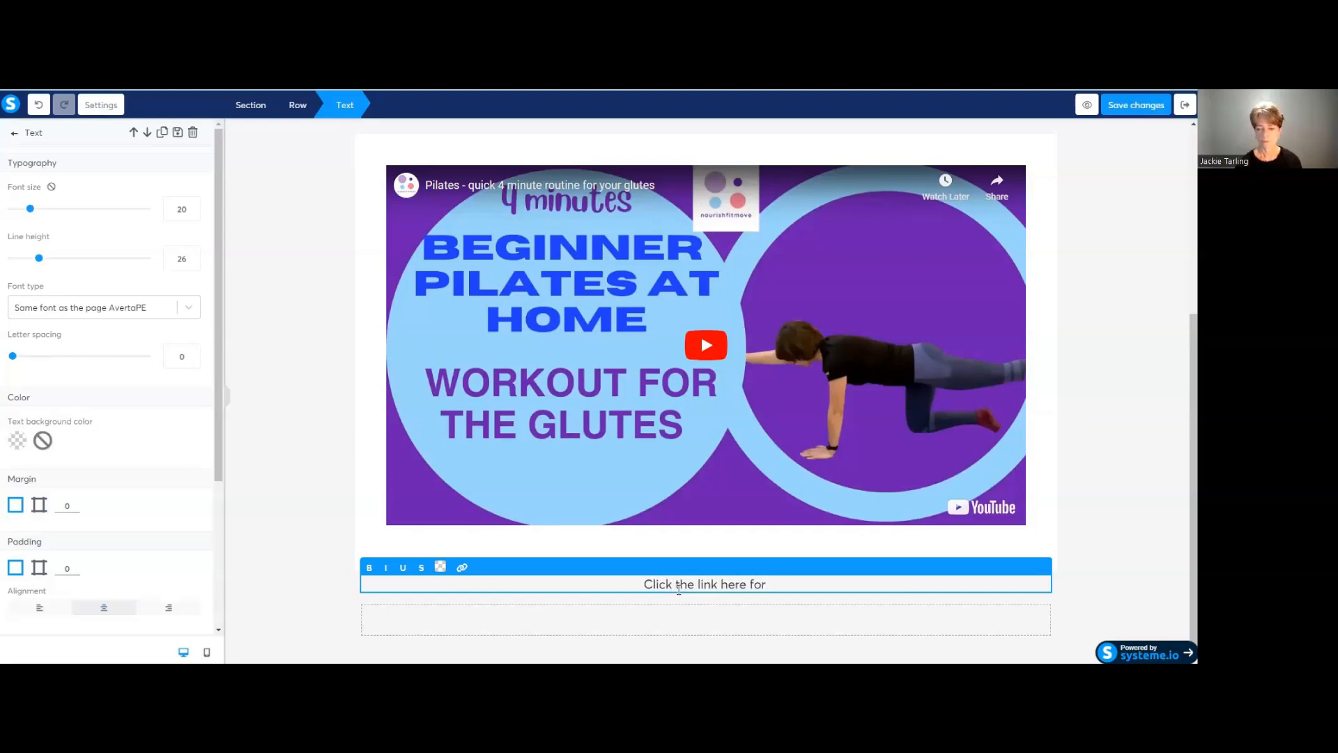
pyautogui.write('the tran')
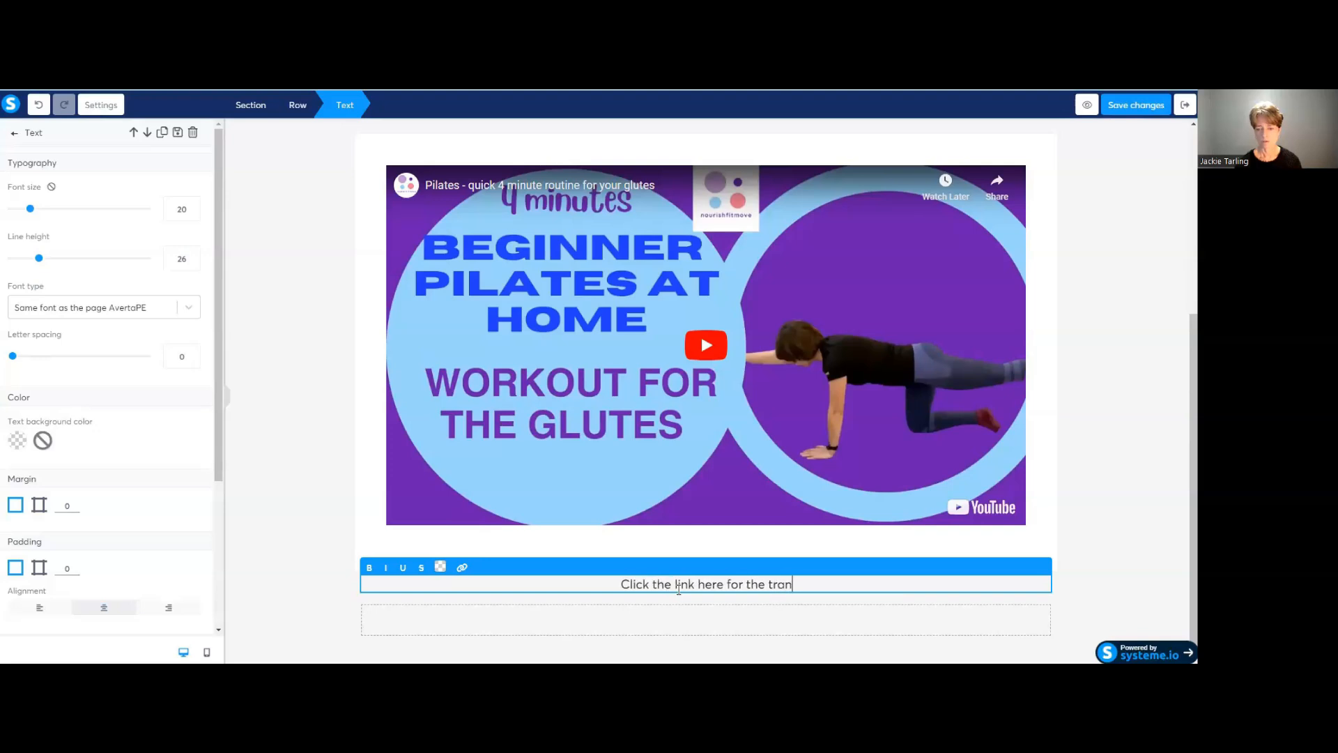
pyautogui.write('scri')
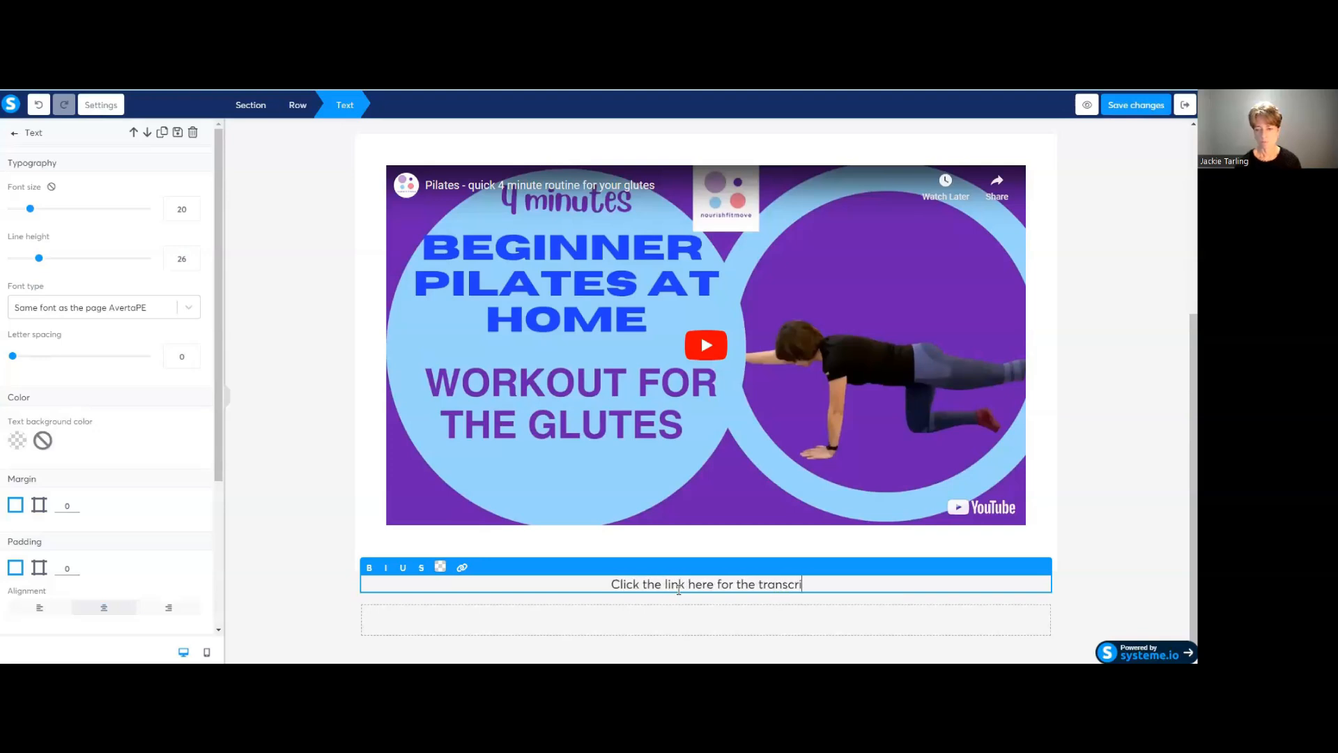
pyautogui.write('pt of this ')
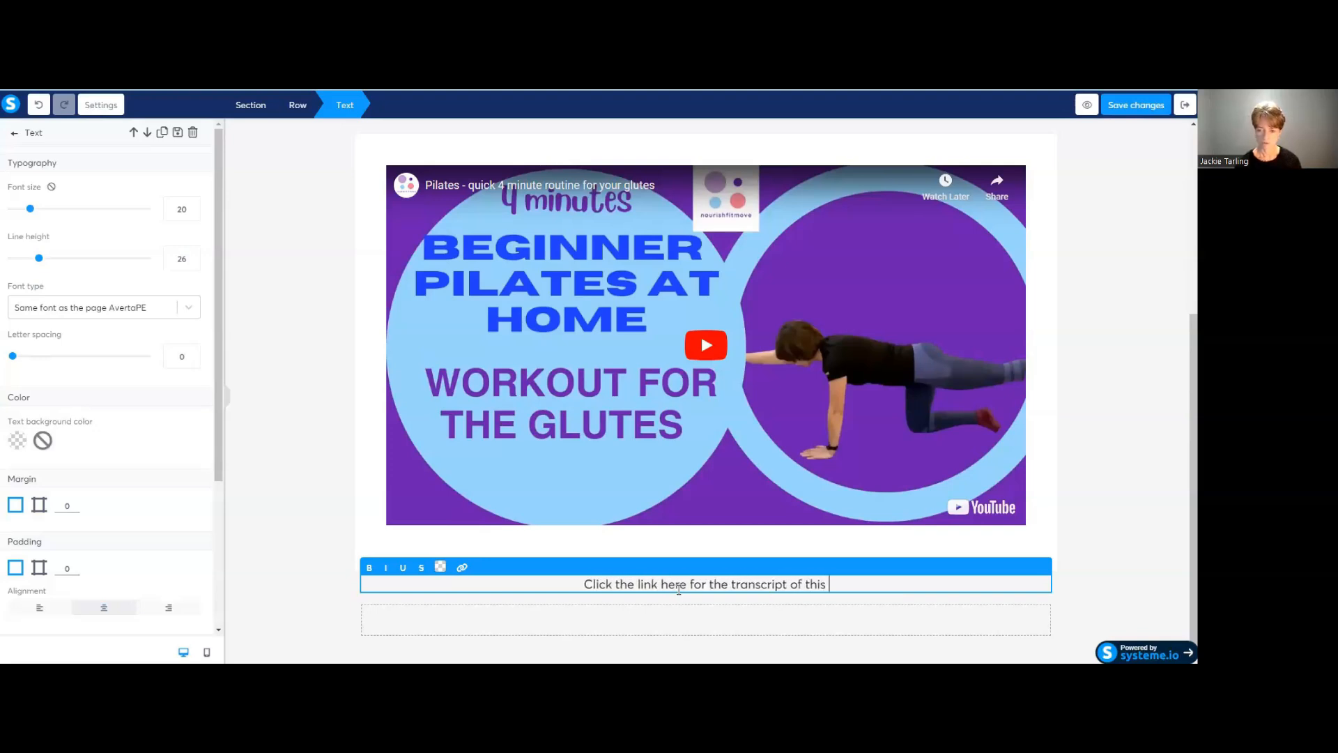
pyautogui.write('video')
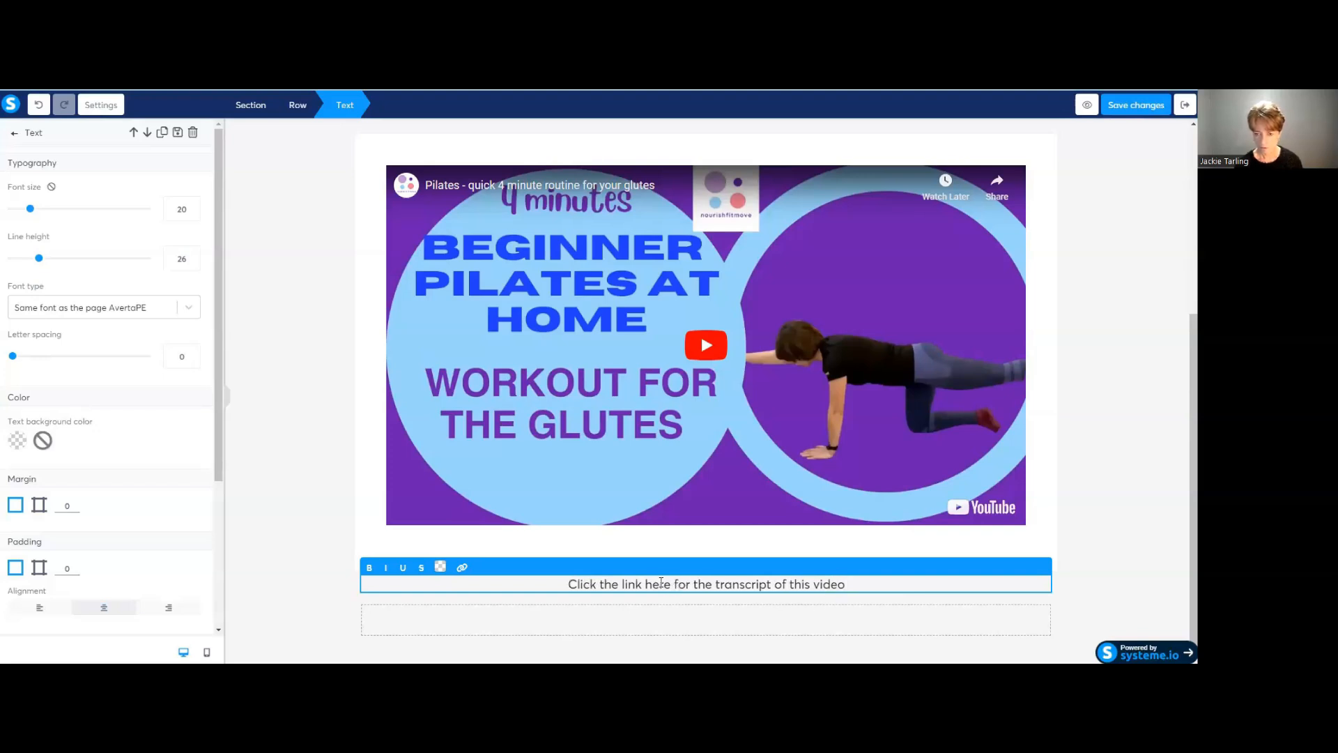
# Link the word "here" in the transcript line to the already uploaded certificate PDF and save the page
pyautogui.moveTo(646, 585); pyautogui.dragTo(669, 585)
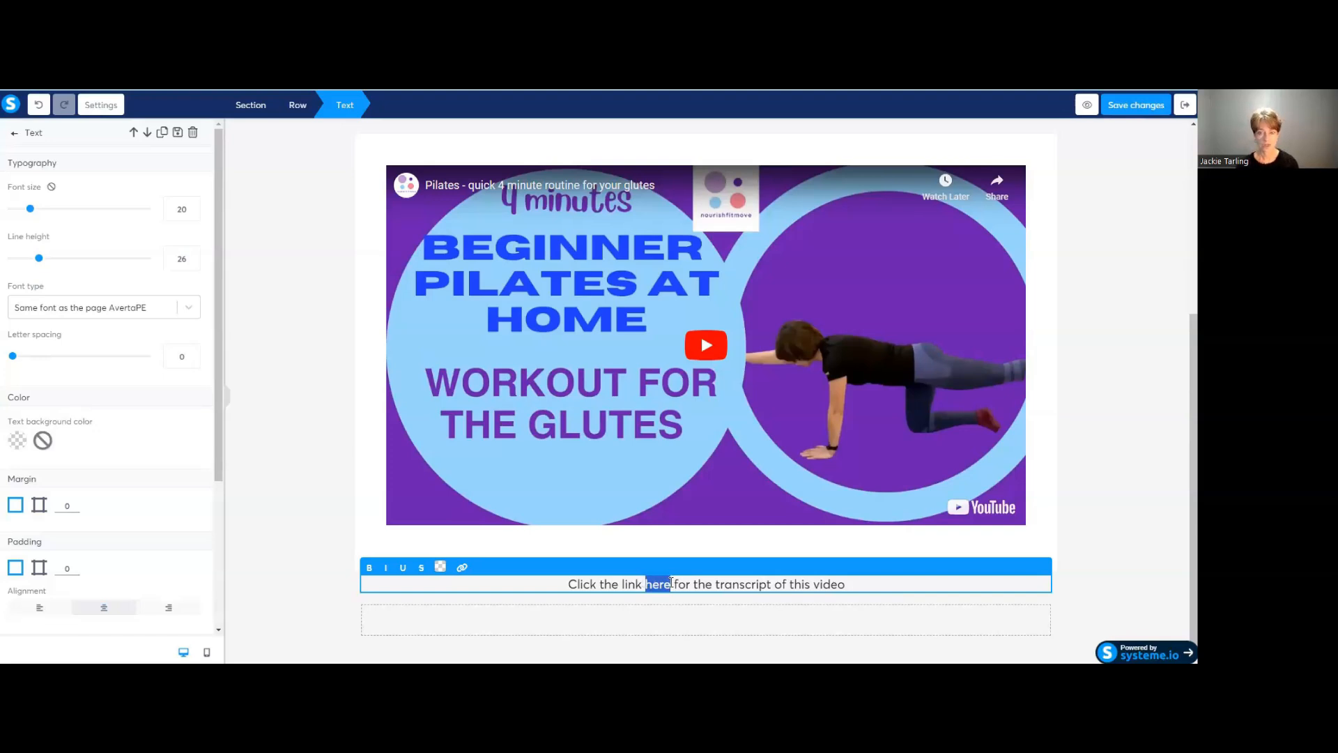
pyautogui.click(464, 568)
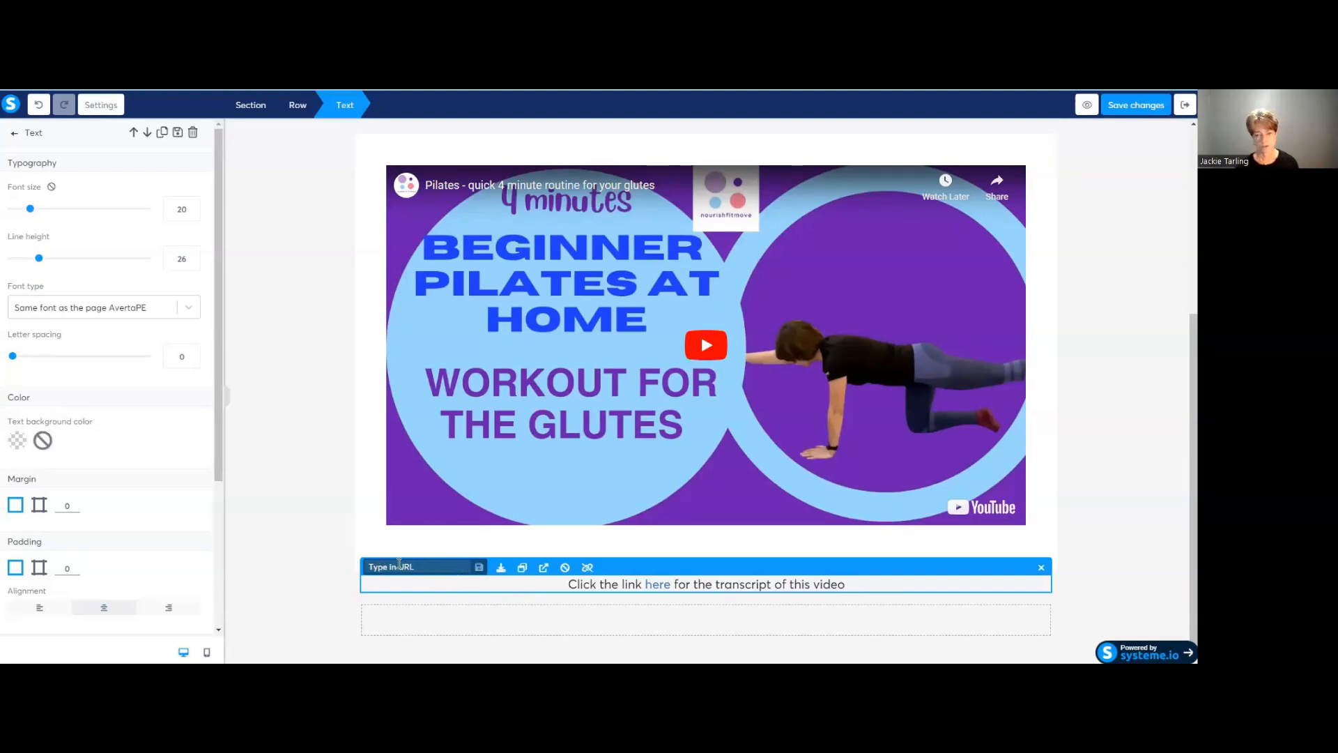
pyautogui.click(501, 568)
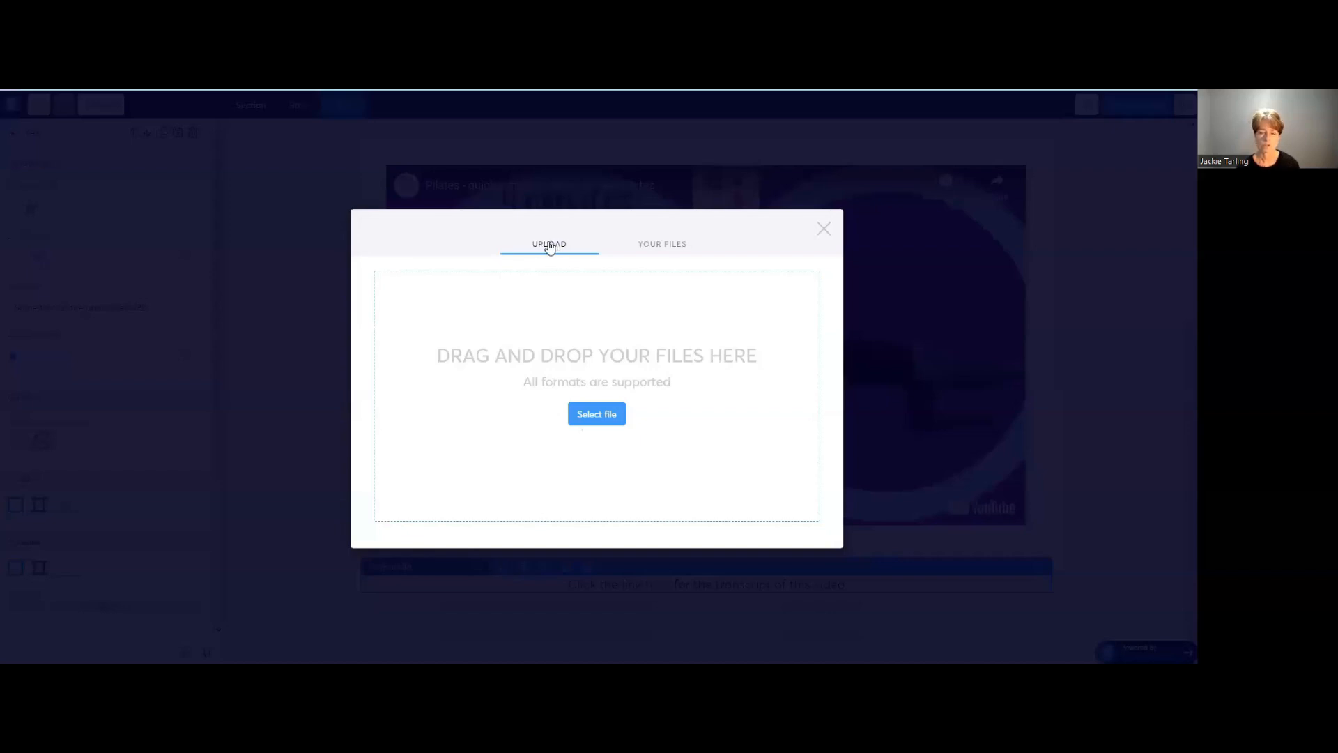
pyautogui.click(598, 416)
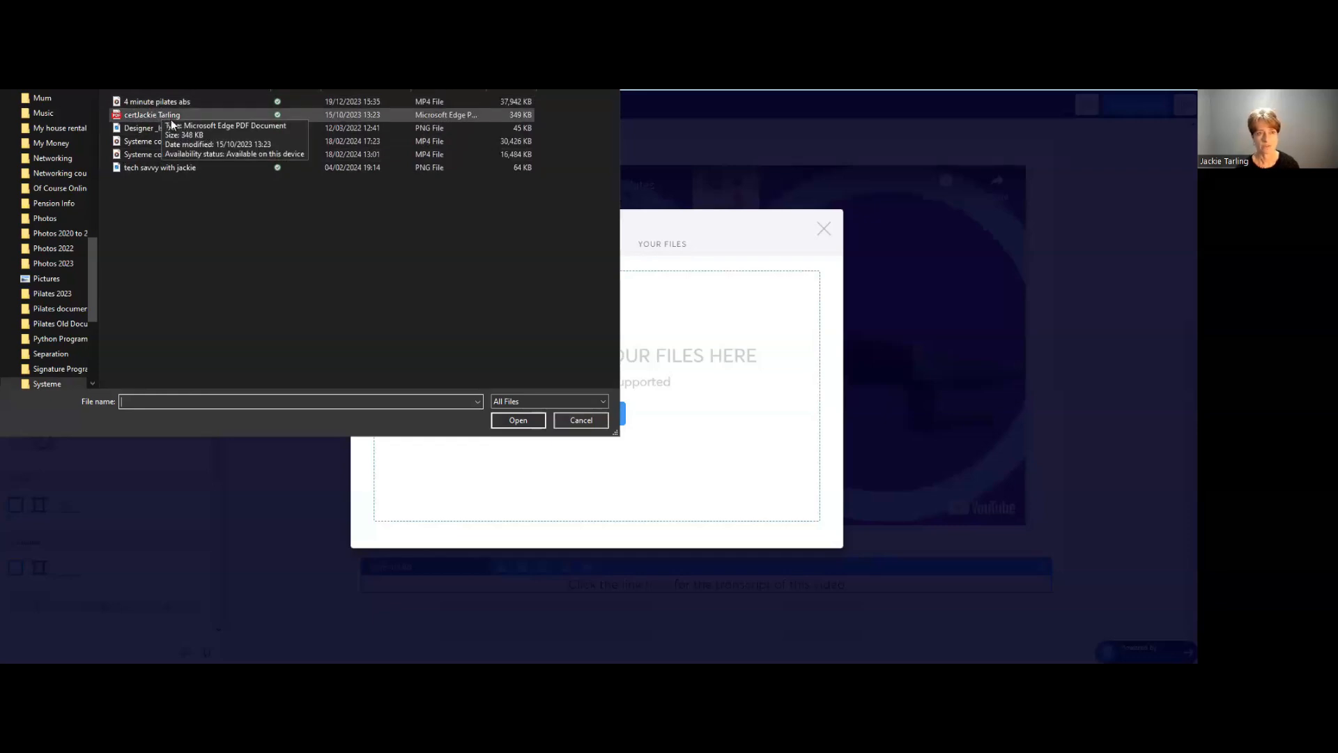
pyautogui.click(604, 427)
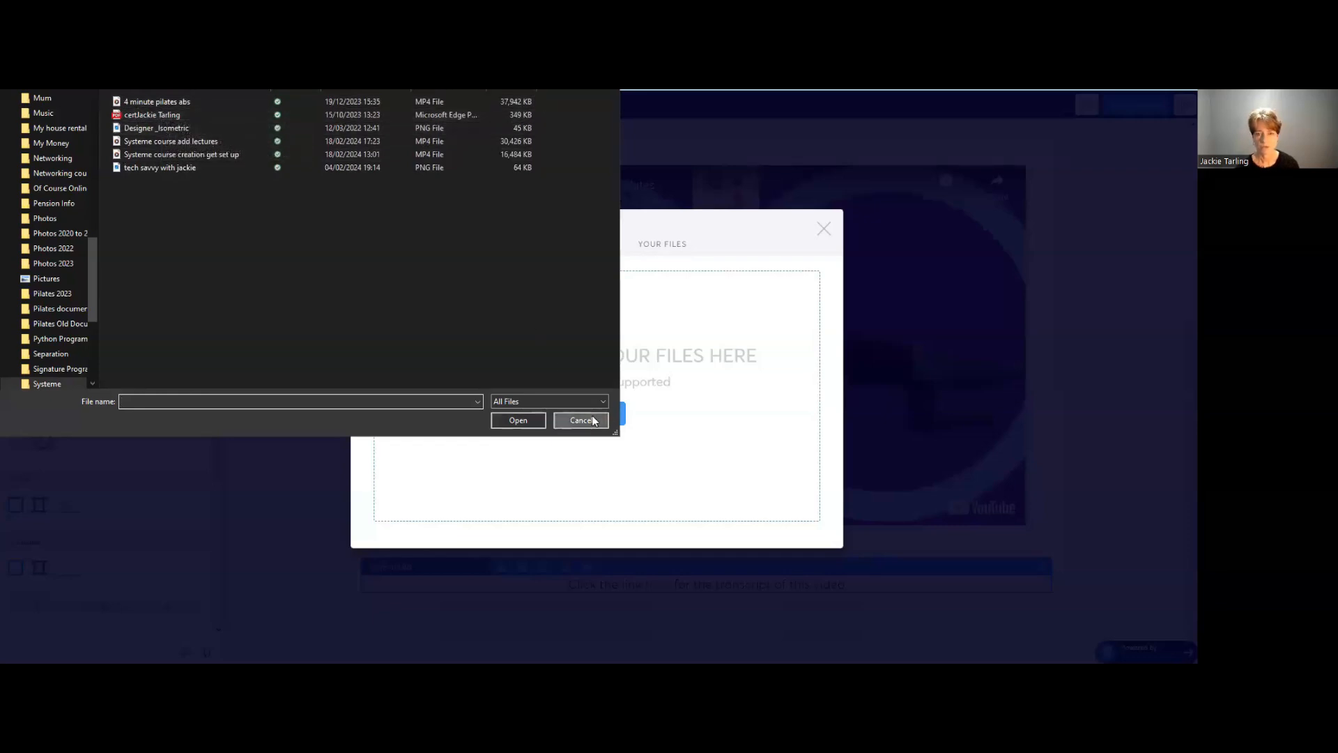
pyautogui.click(655, 244)
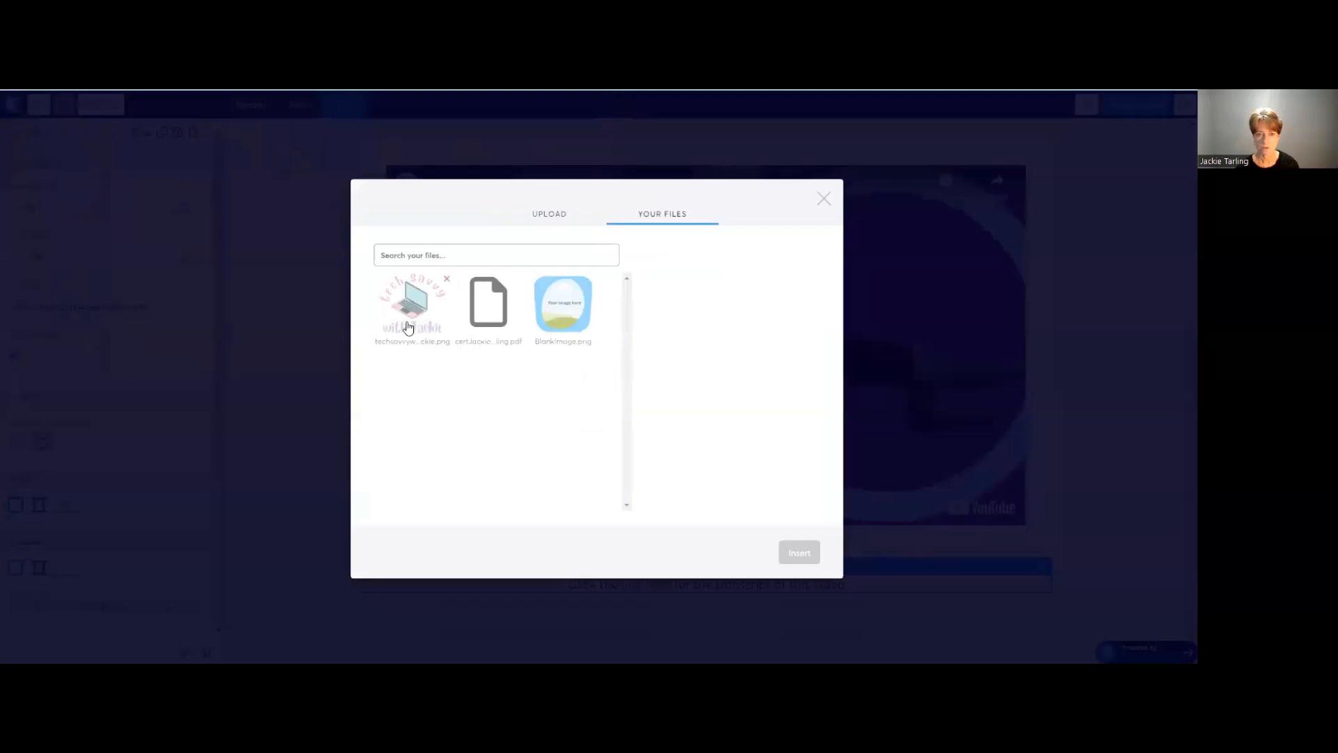
pyautogui.click(492, 316)
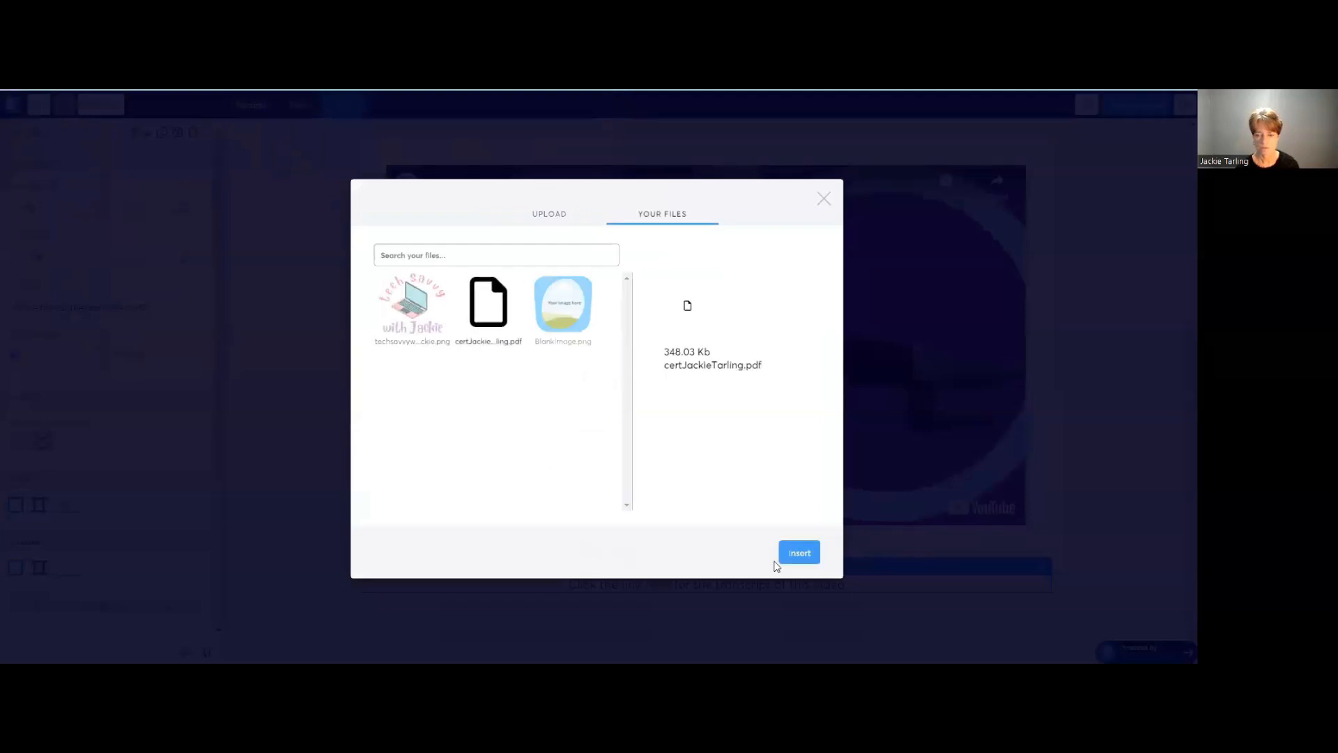
pyautogui.click(805, 554)
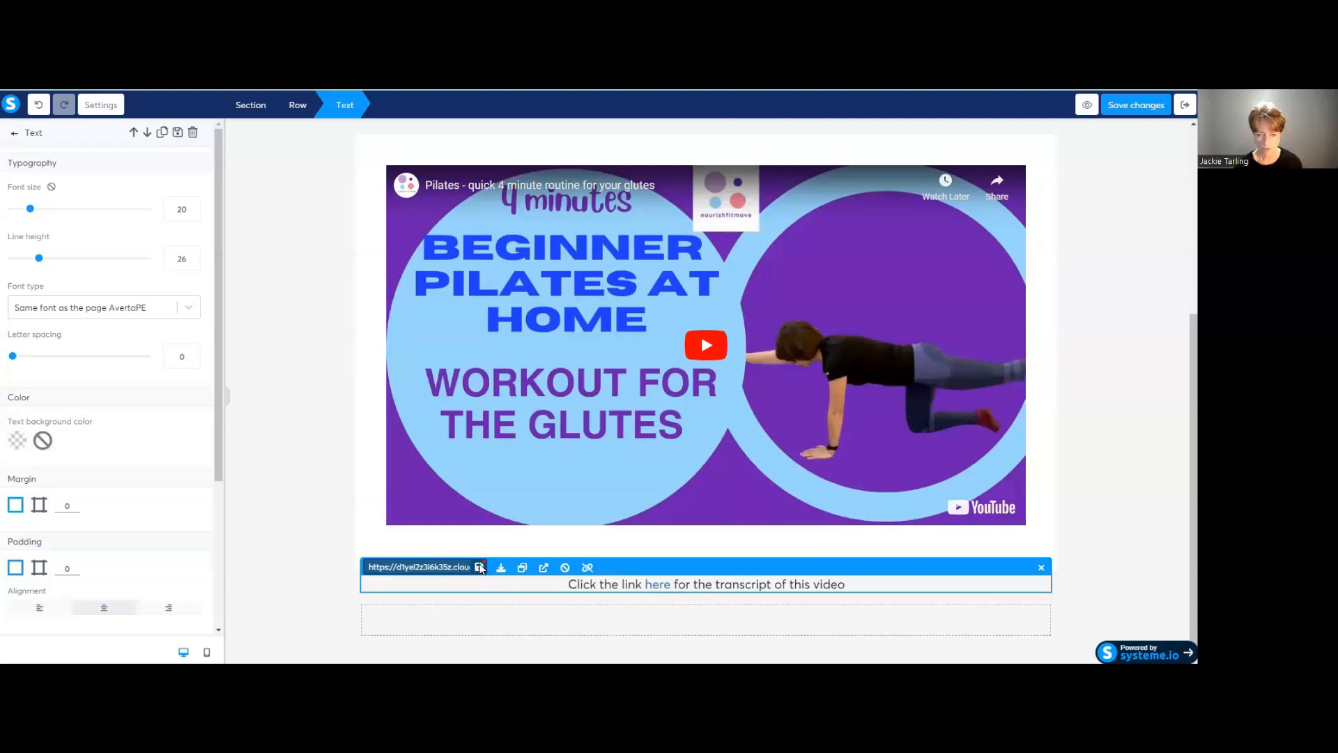
pyautogui.click(481, 567)
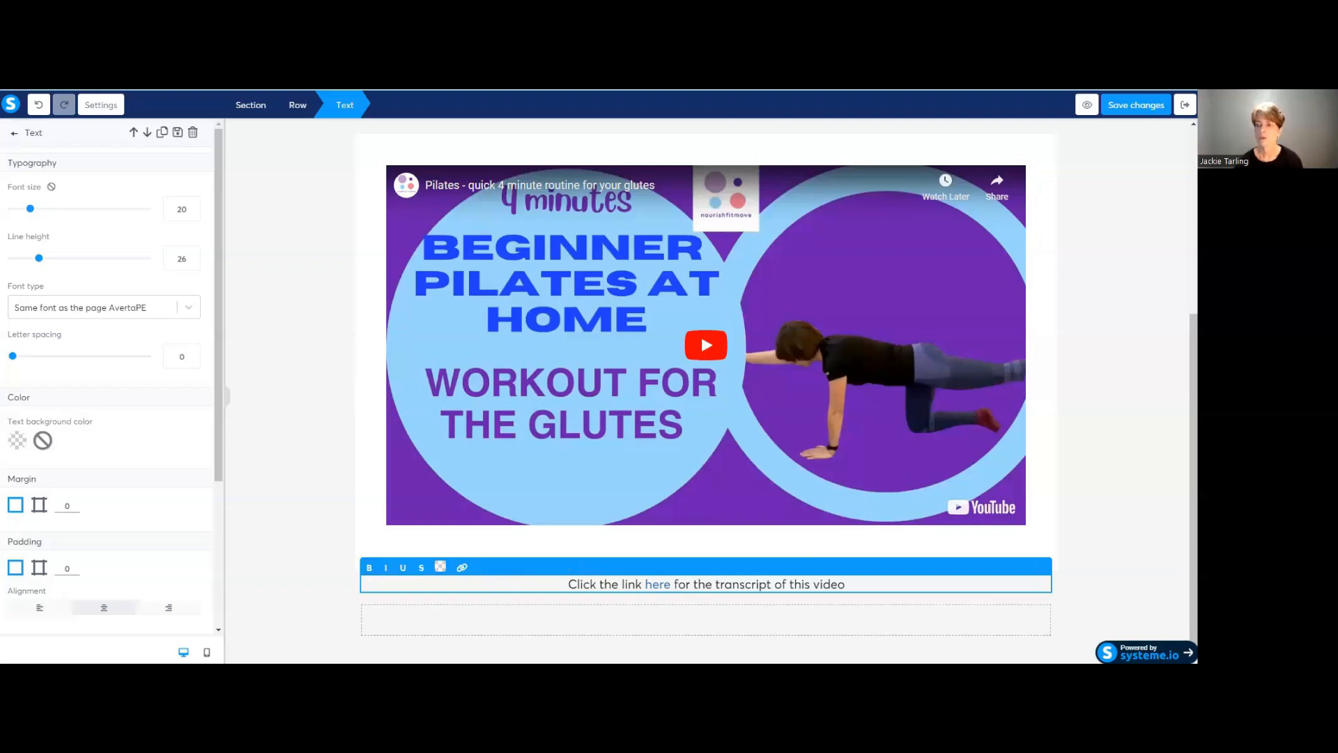
pyautogui.click(1141, 109)
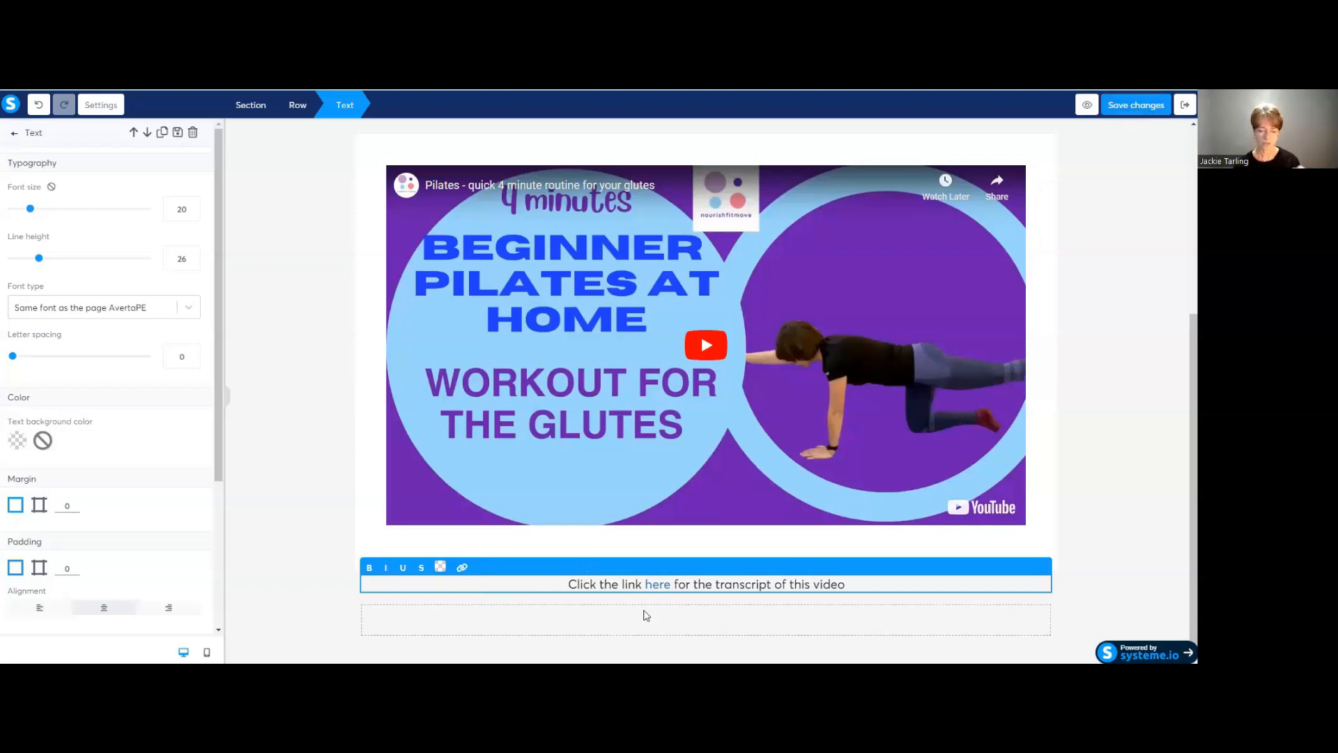
pyautogui.click(1138, 105)
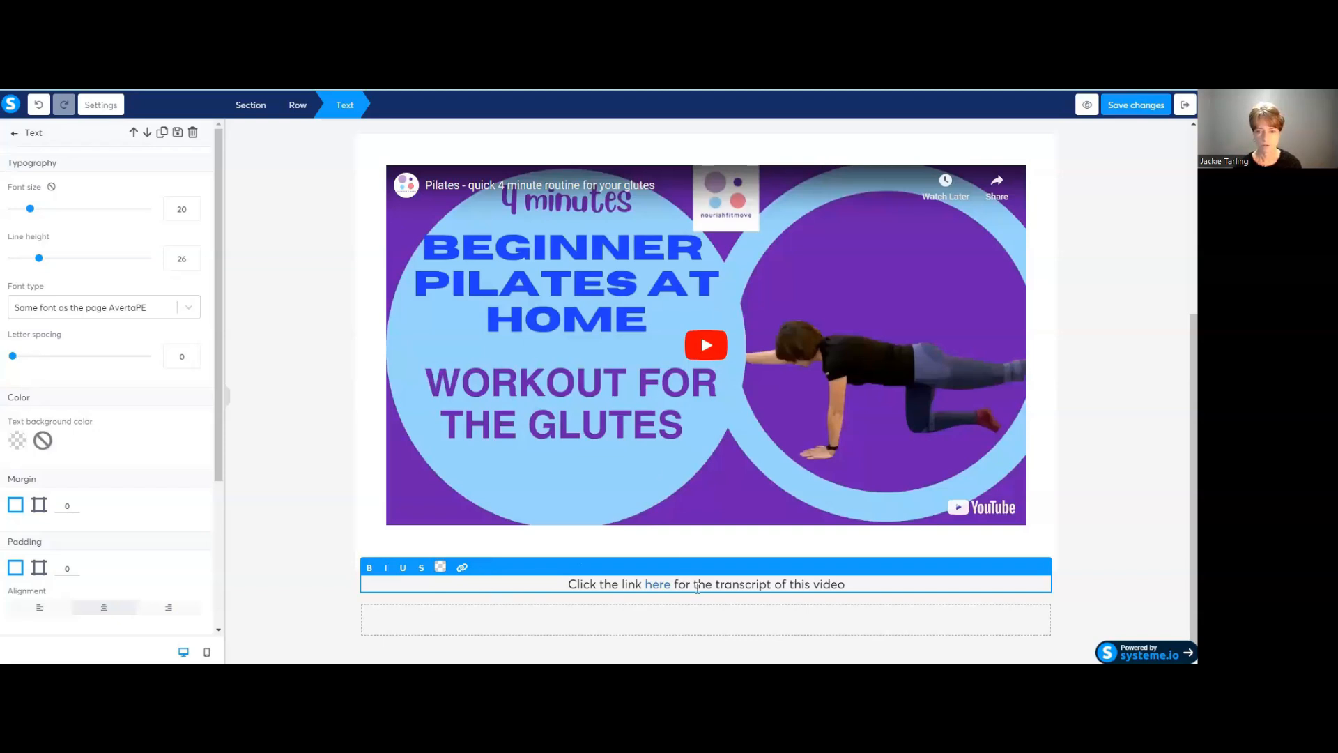
# Open the settings of the section that contains the video and the transcript line
pyautogui.click(698, 547)
pyautogui.scroll(4, 698, 546)
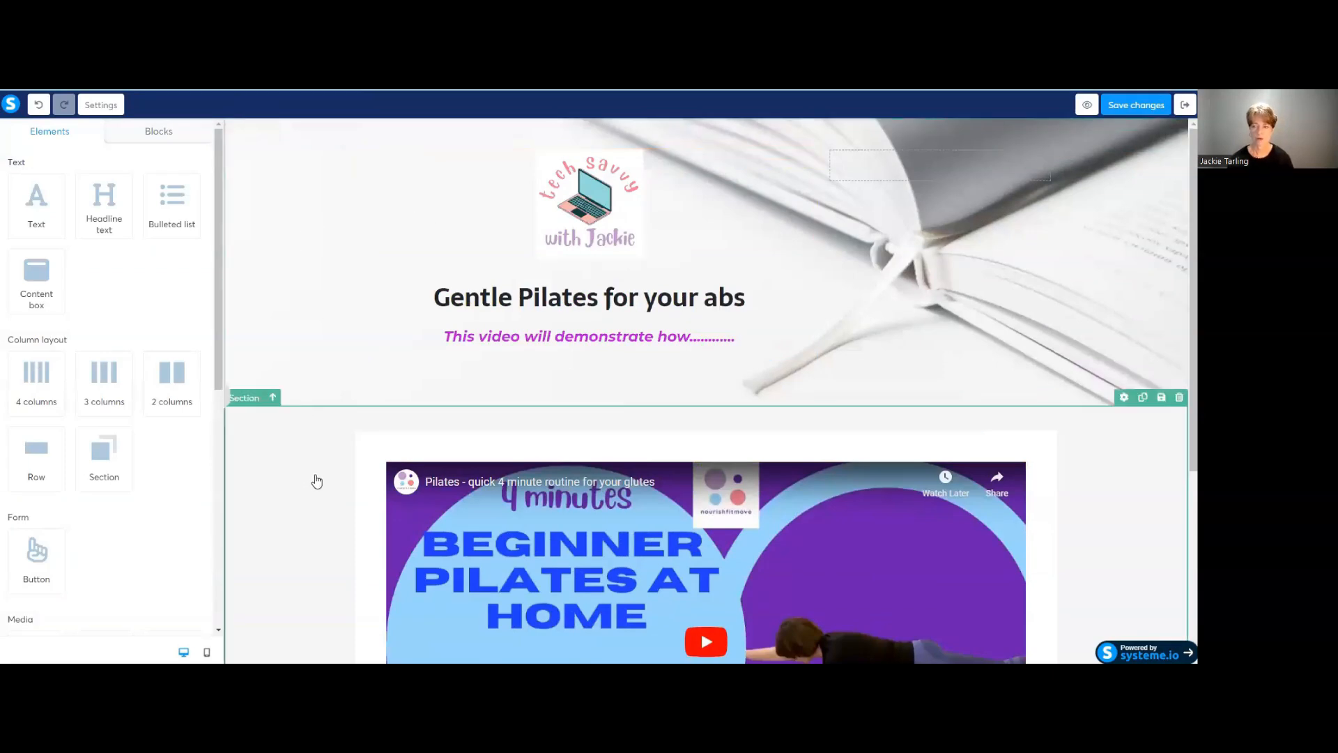
pyautogui.click(316, 479)
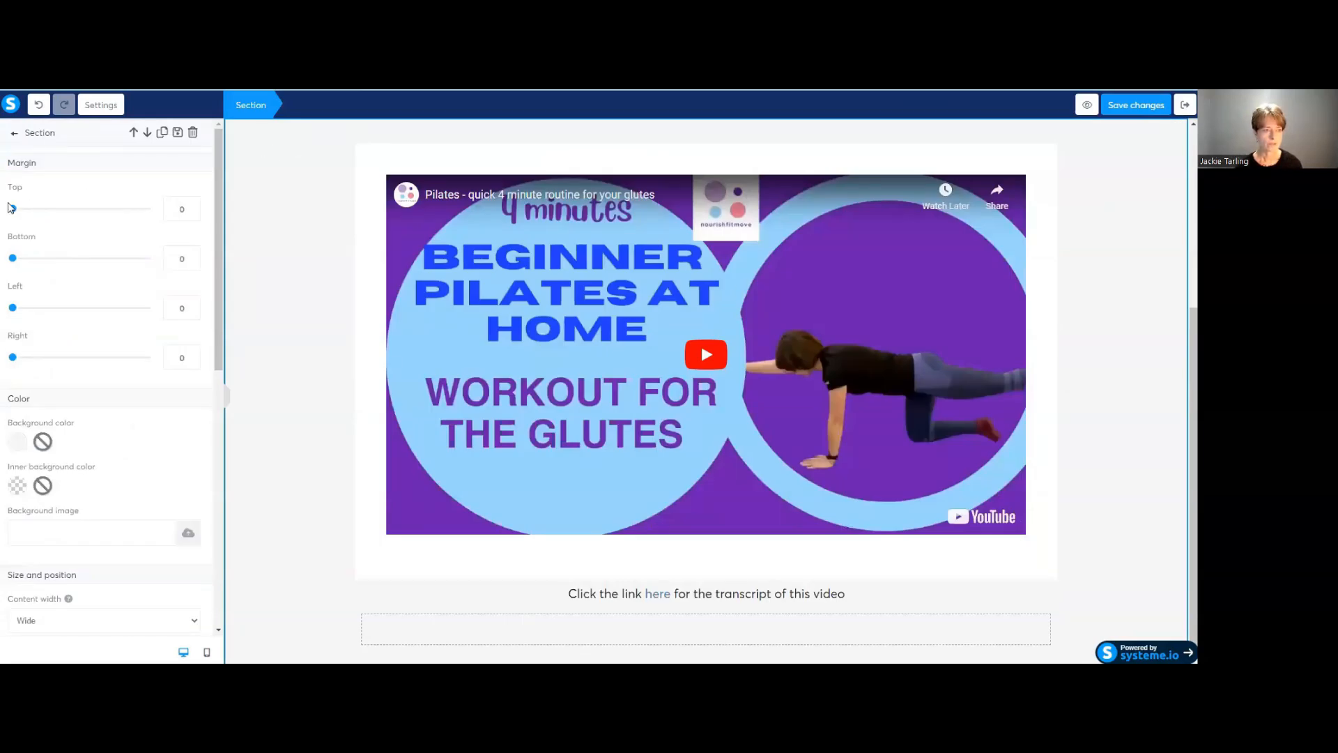
pyautogui.moveTo(13, 208)
pyautogui.mouseDown()
pyautogui.moveTo(84, 218)
pyautogui.moveTo(11, 212)
pyautogui.mouseUp()
pyautogui.moveTo(13, 259)
pyautogui.mouseDown()
pyautogui.moveTo(125, 269)
pyautogui.moveTo(13, 258)
pyautogui.mouseUp()
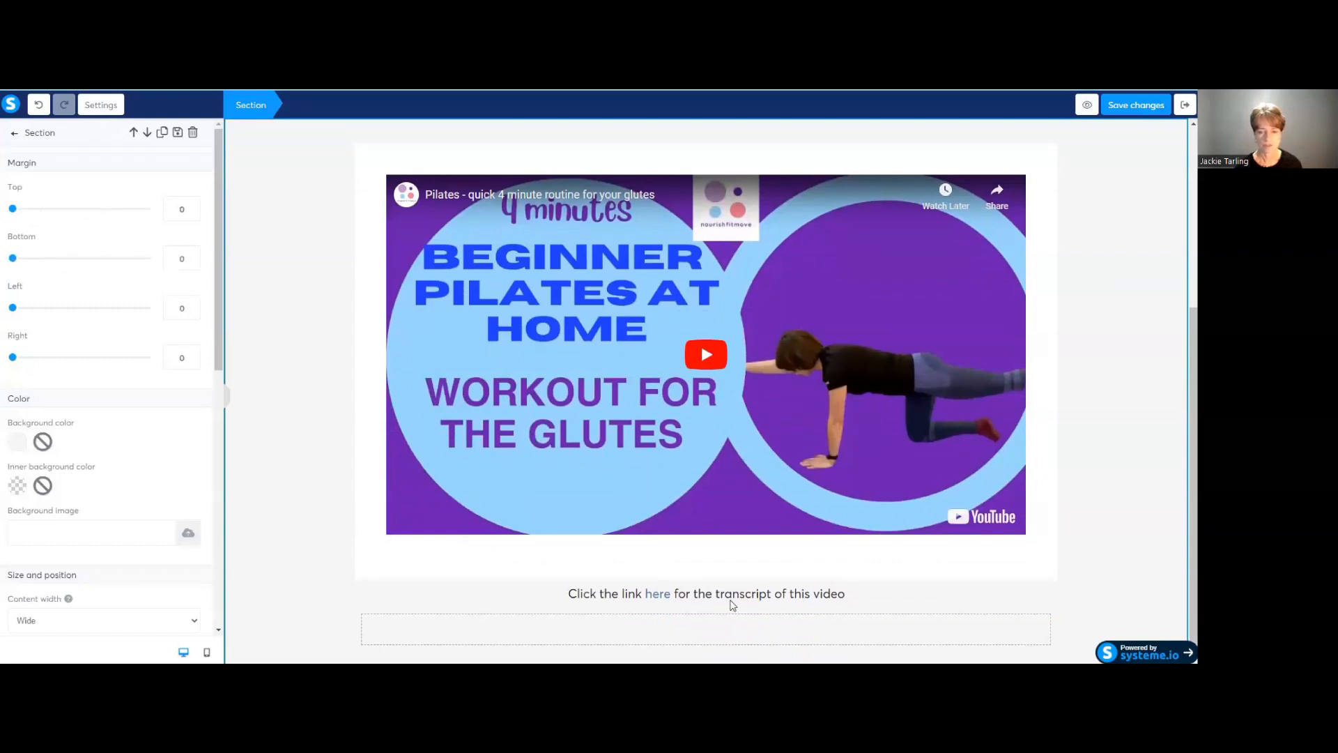
pyautogui.moveTo(13, 307)
pyautogui.mouseDown()
pyautogui.moveTo(104, 309)
pyautogui.moveTo(12, 308)
pyautogui.mouseUp()
pyautogui.moveTo(13, 358)
pyautogui.mouseDown()
pyautogui.moveTo(173, 359)
pyautogui.moveTo(10, 357)
pyautogui.mouseUp()
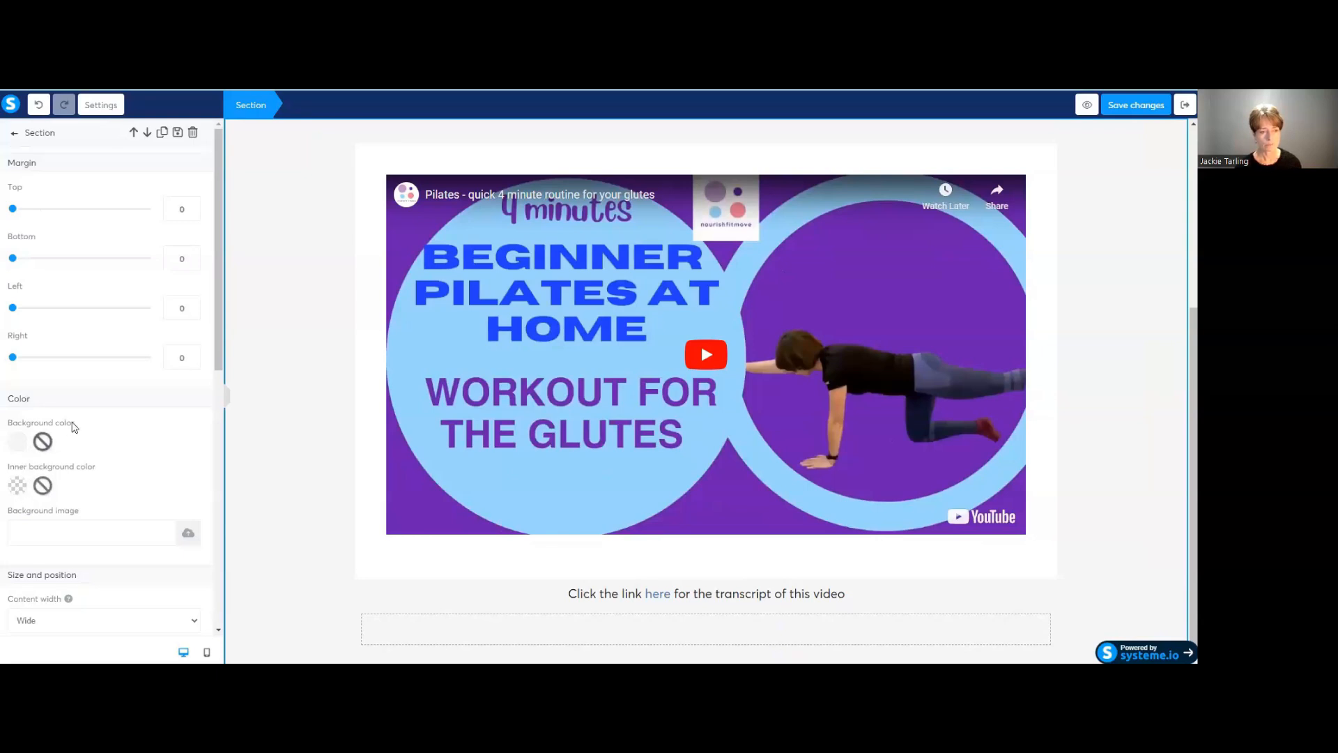
# Set the video section's background color to the default grey 9B9B9B
pyautogui.click(19, 441)
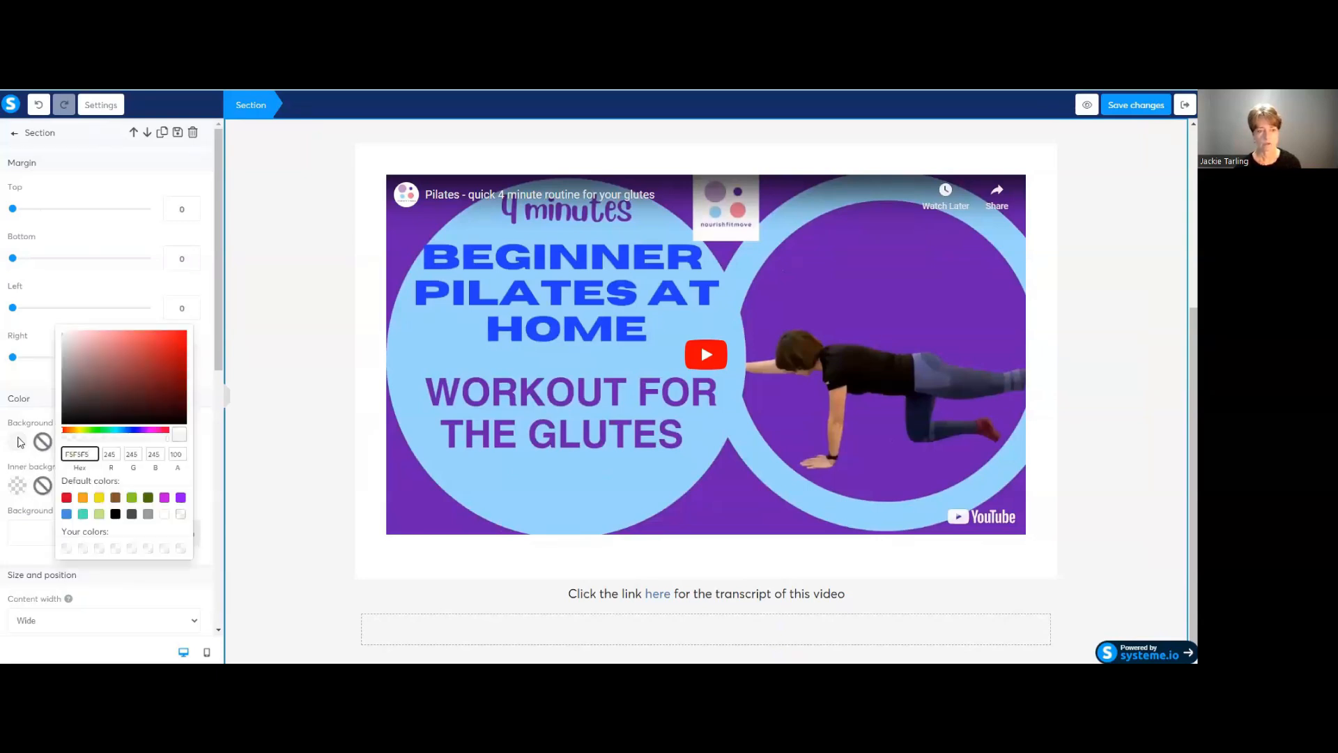
pyautogui.click(148, 514)
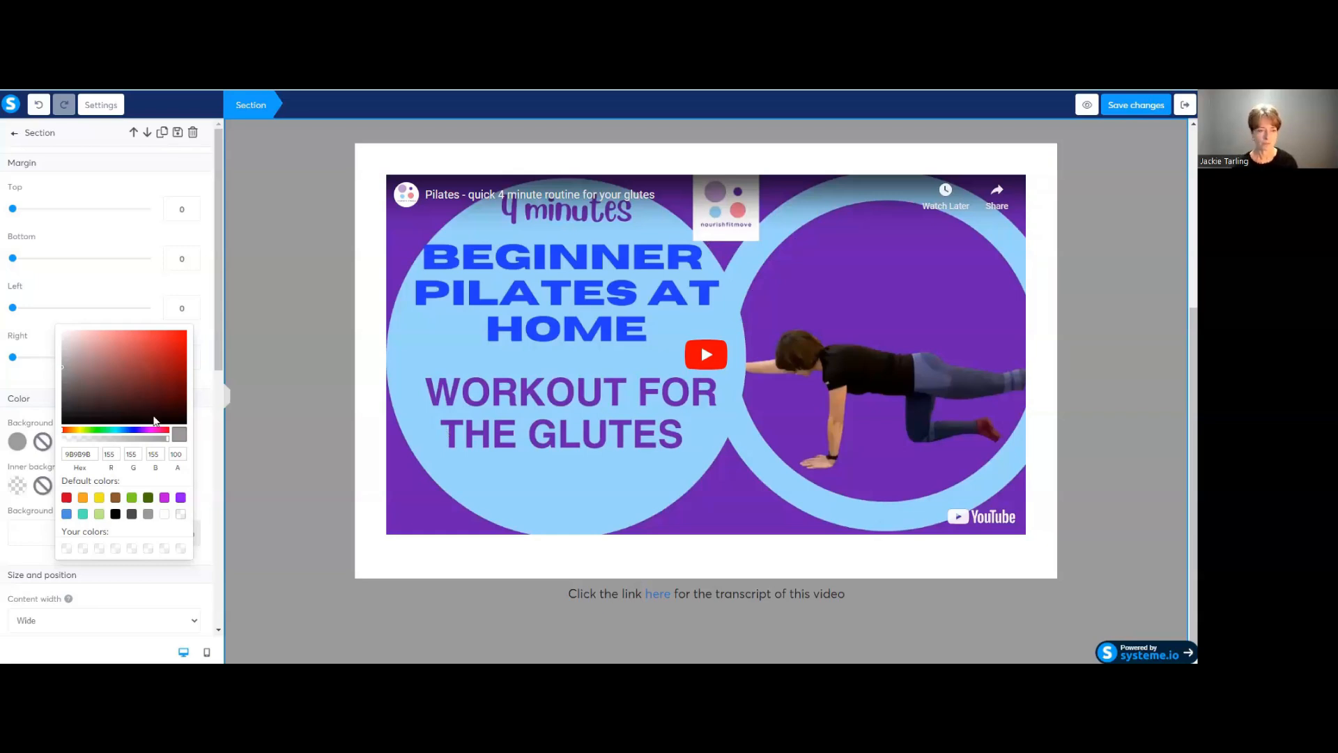
pyautogui.click(38, 347)
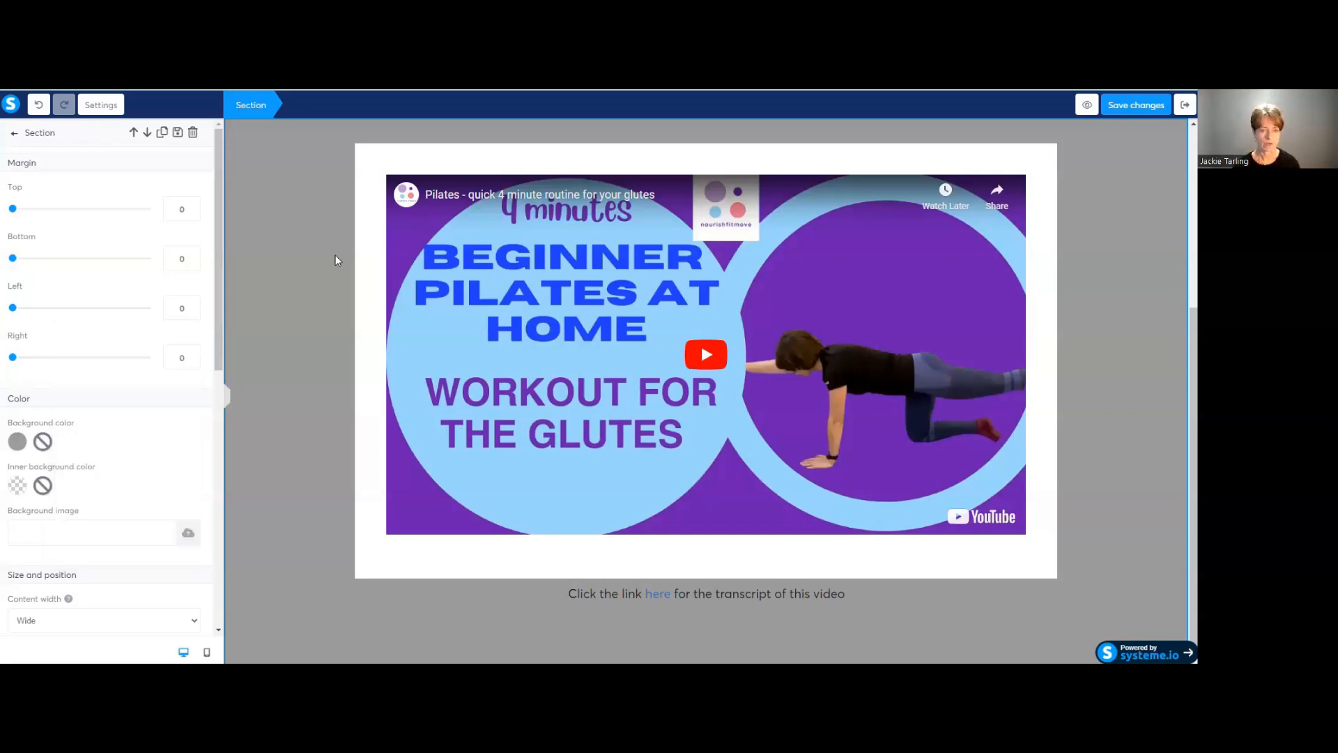
pyautogui.click(298, 314)
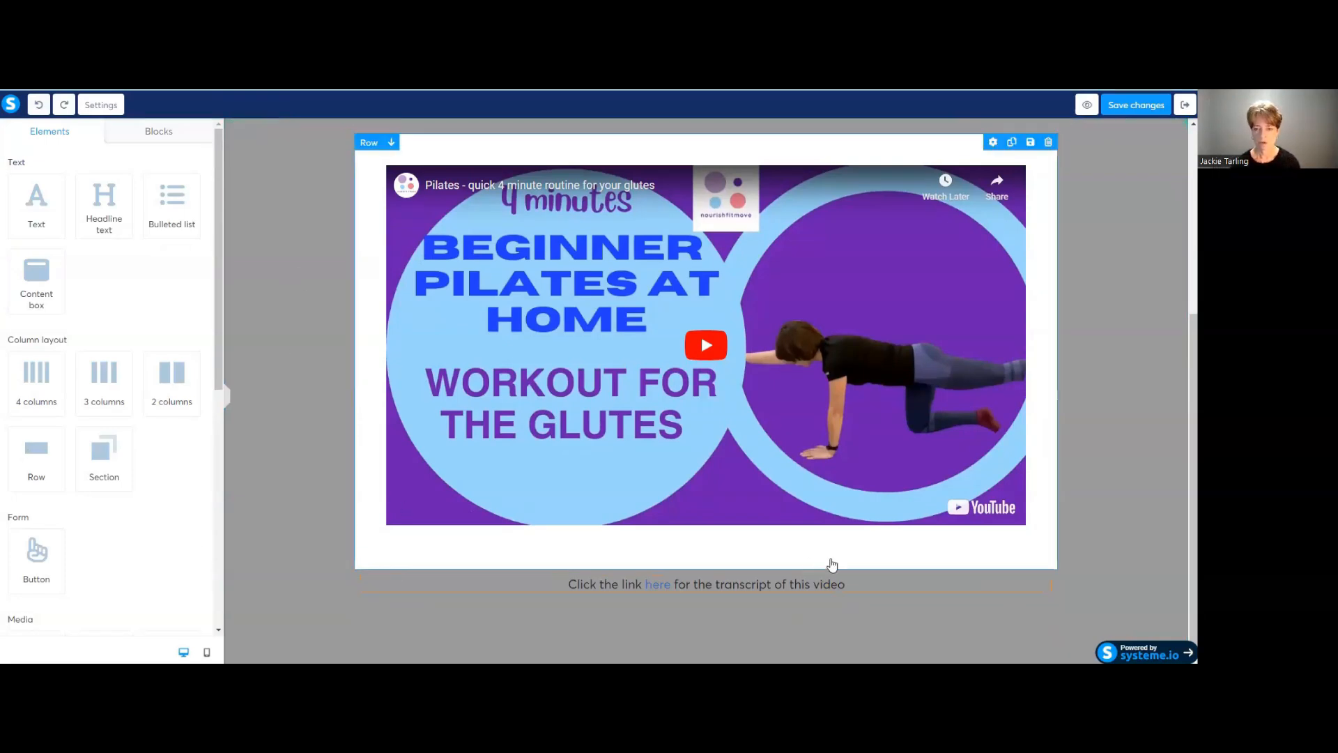
# Preview the lecture page and look through it from the banner down to the transcript link
pyautogui.scroll(5, 883, 568)
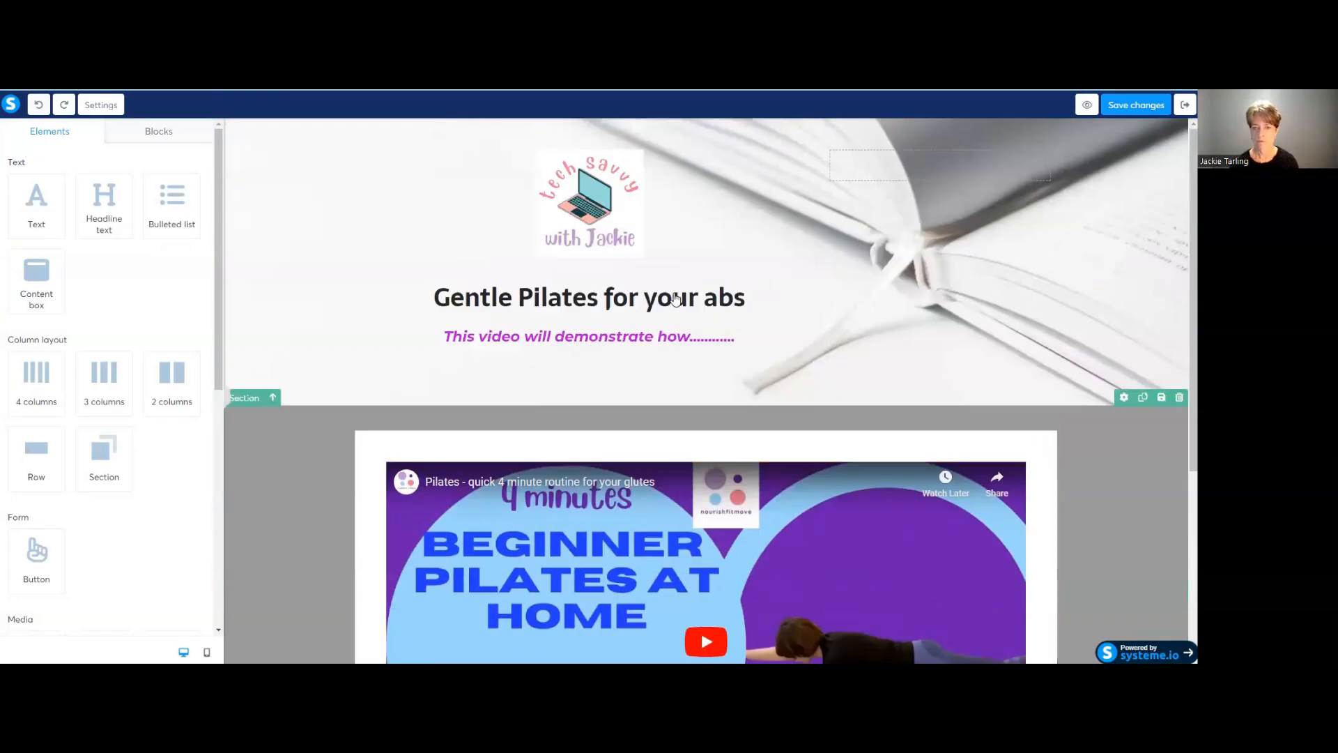
pyautogui.click(1087, 106)
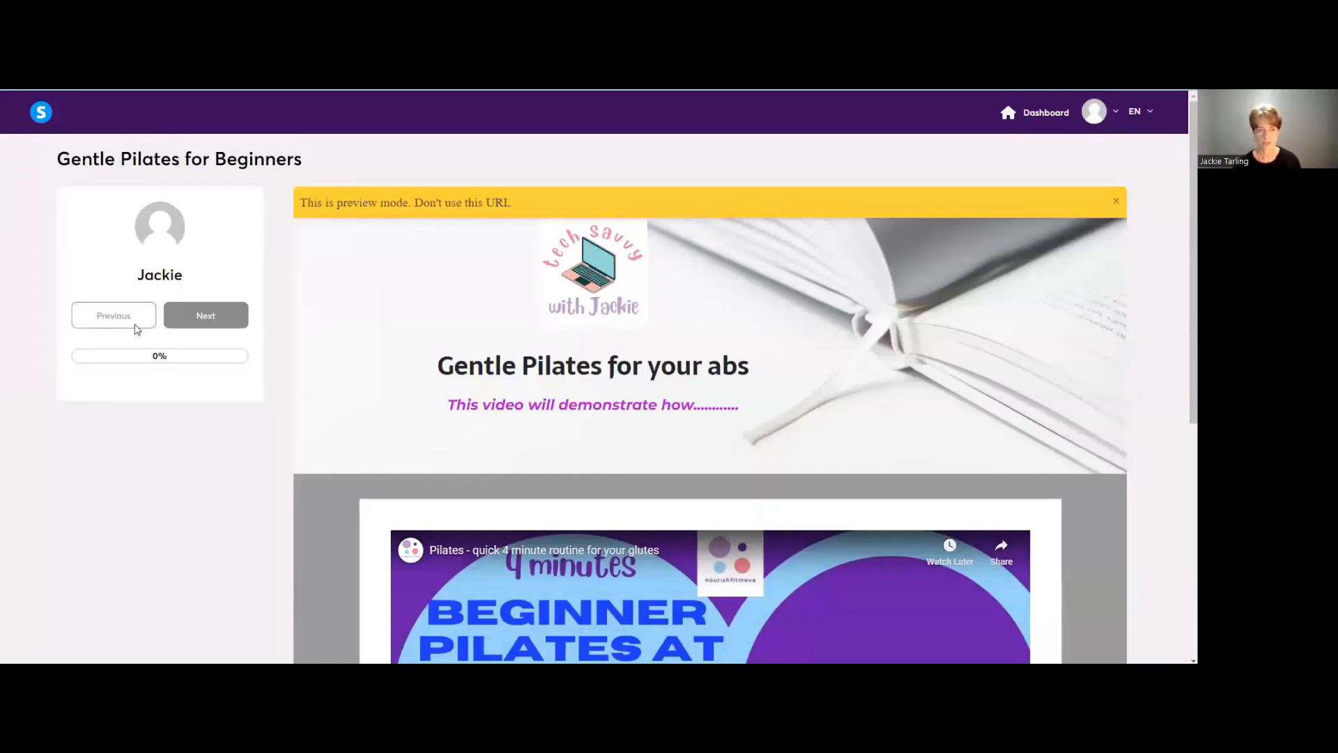
pyautogui.scroll(-6, 527, 342)
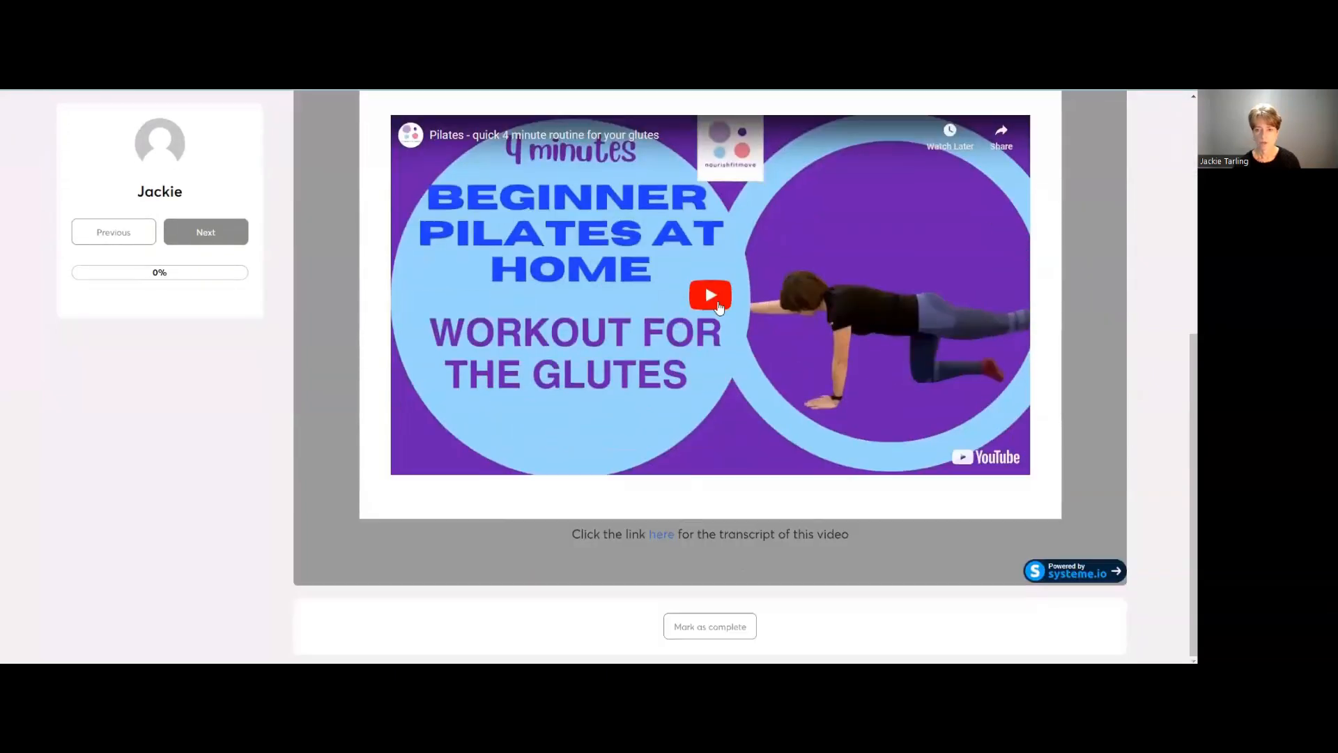
# Play the embedded Pilates video in the lecture preview to test it, and pause it
pyautogui.click(719, 305)
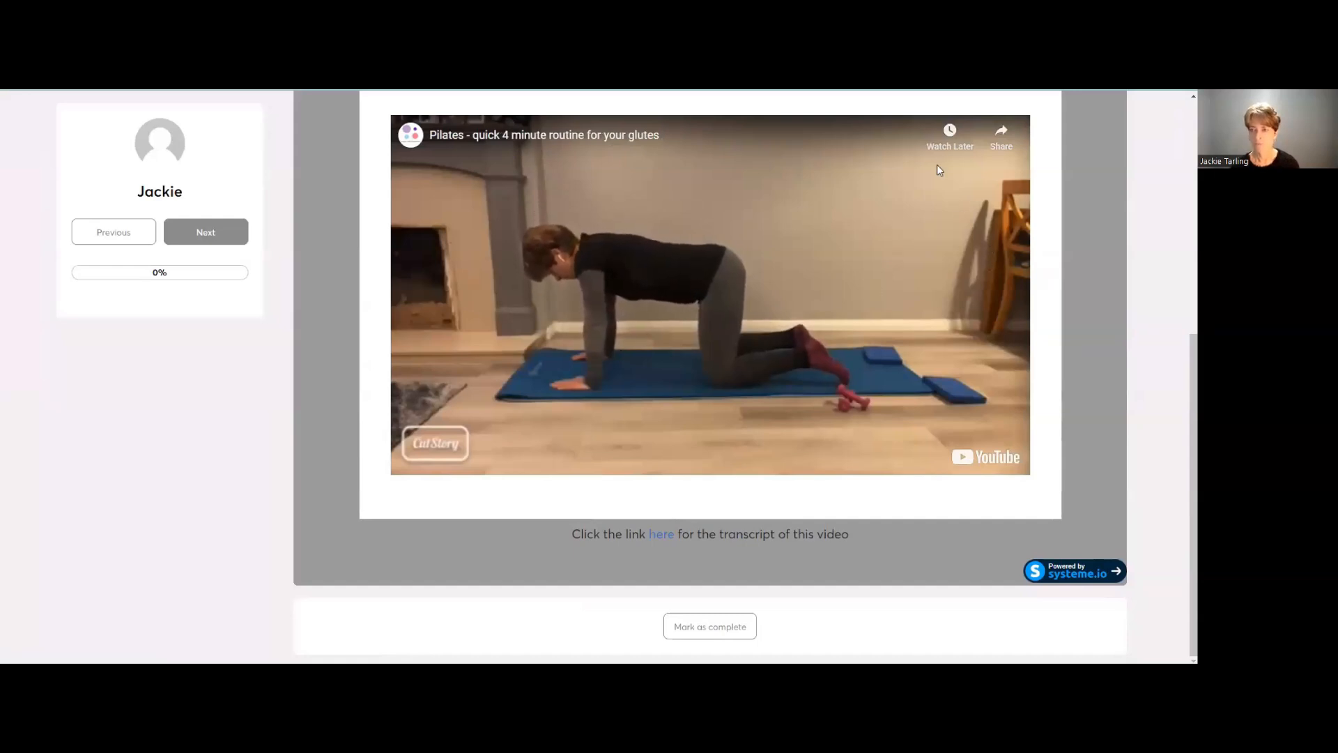
pyautogui.scroll(3, 789, 376)
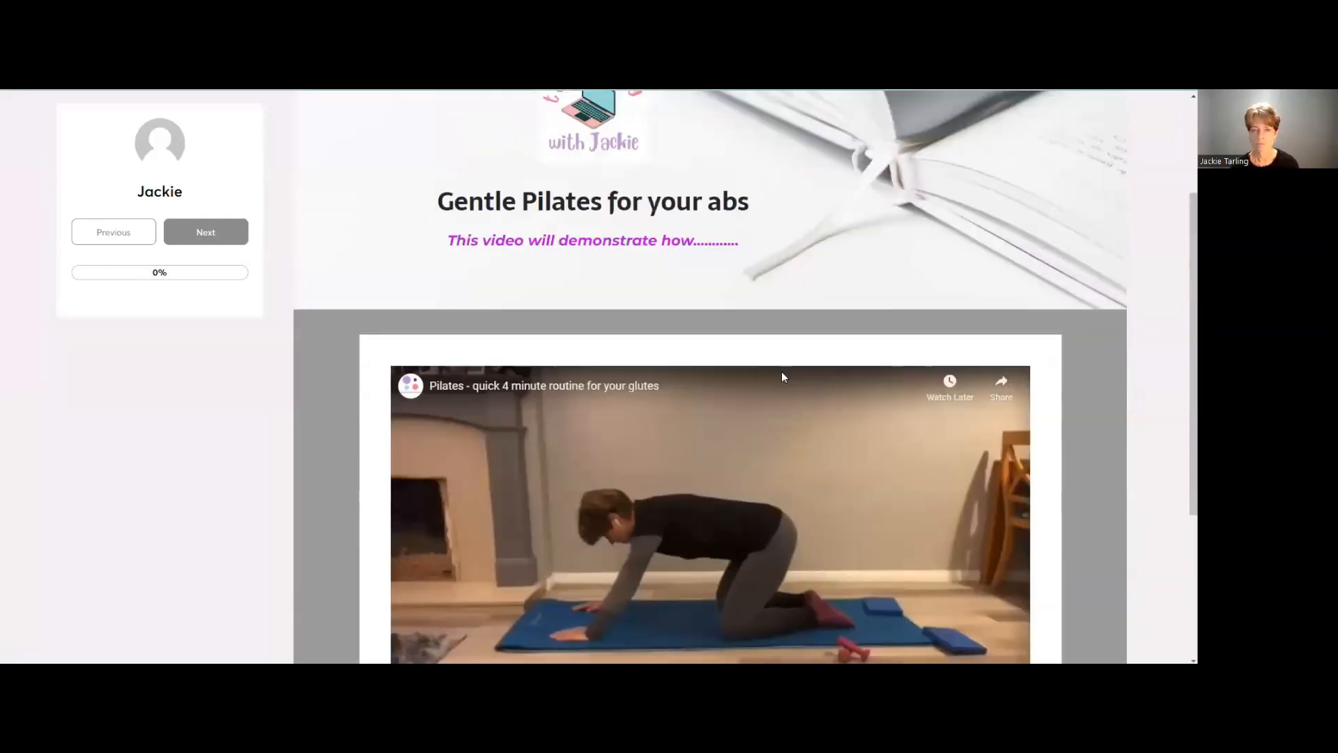
pyautogui.scroll(-3, 782, 376)
pyautogui.click(695, 304)
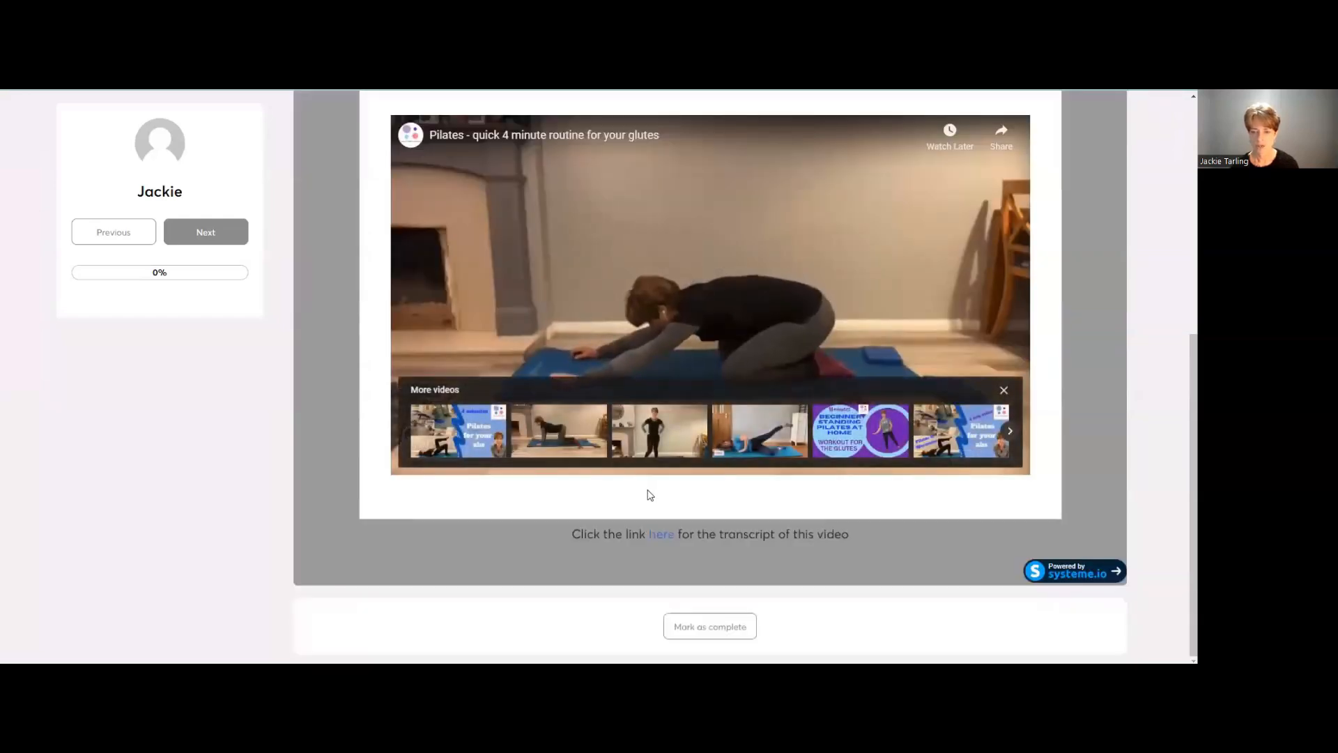
# Test the transcript link by opening its PDF and its download option, and return to the lecture page editor
pyautogui.click(660, 532)
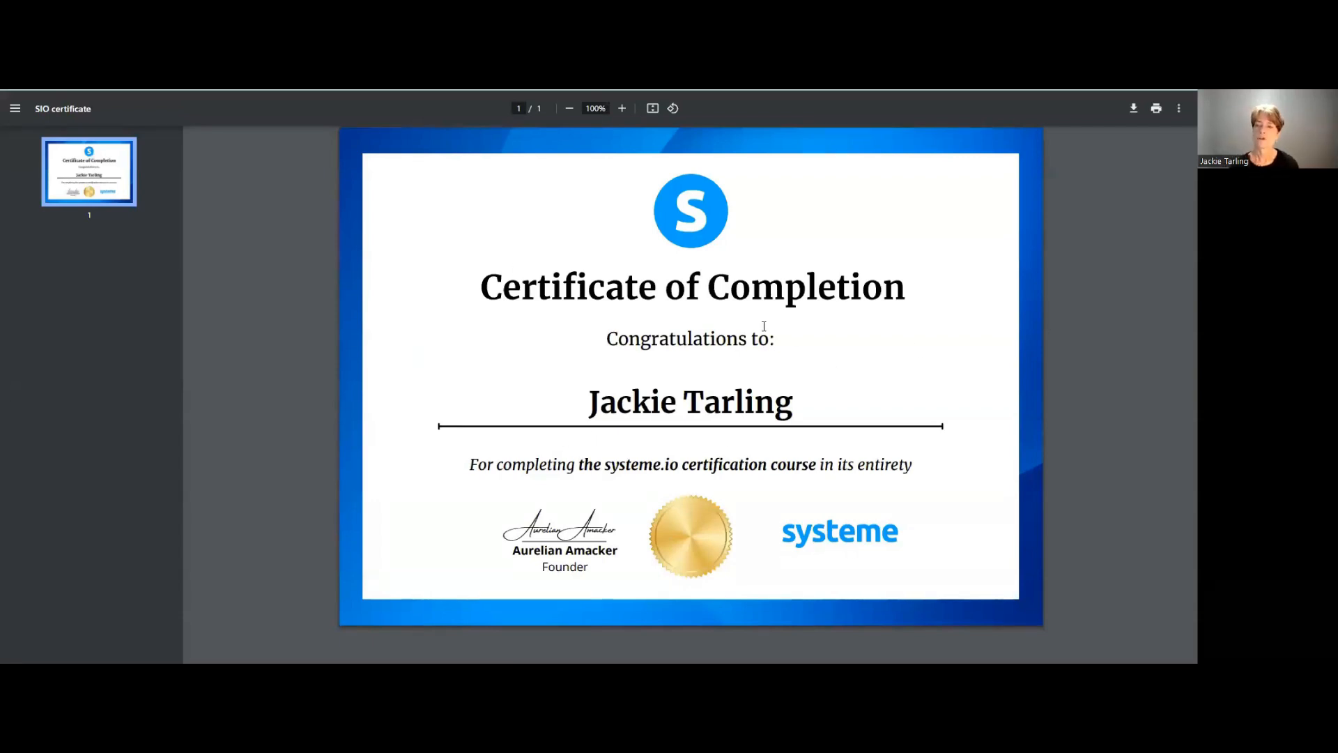
pyautogui.click(1133, 109)
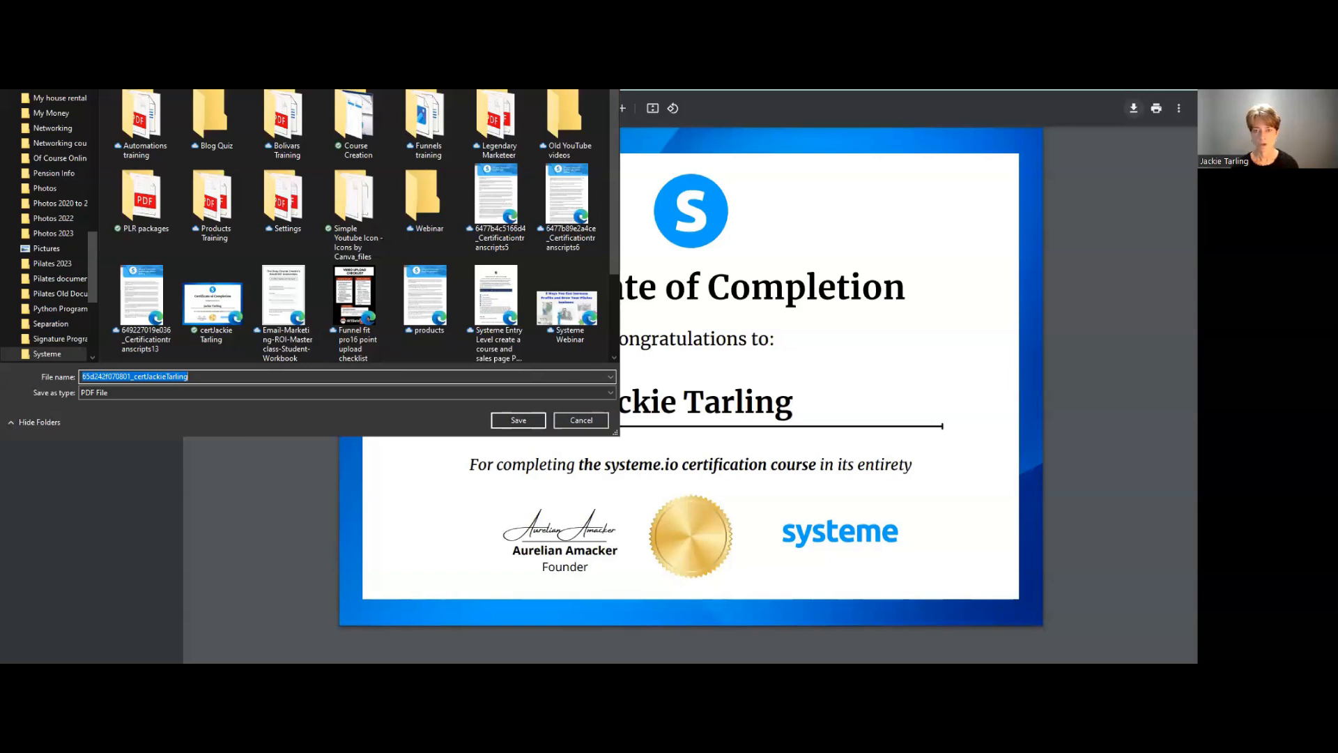
pyautogui.click(605, 26)
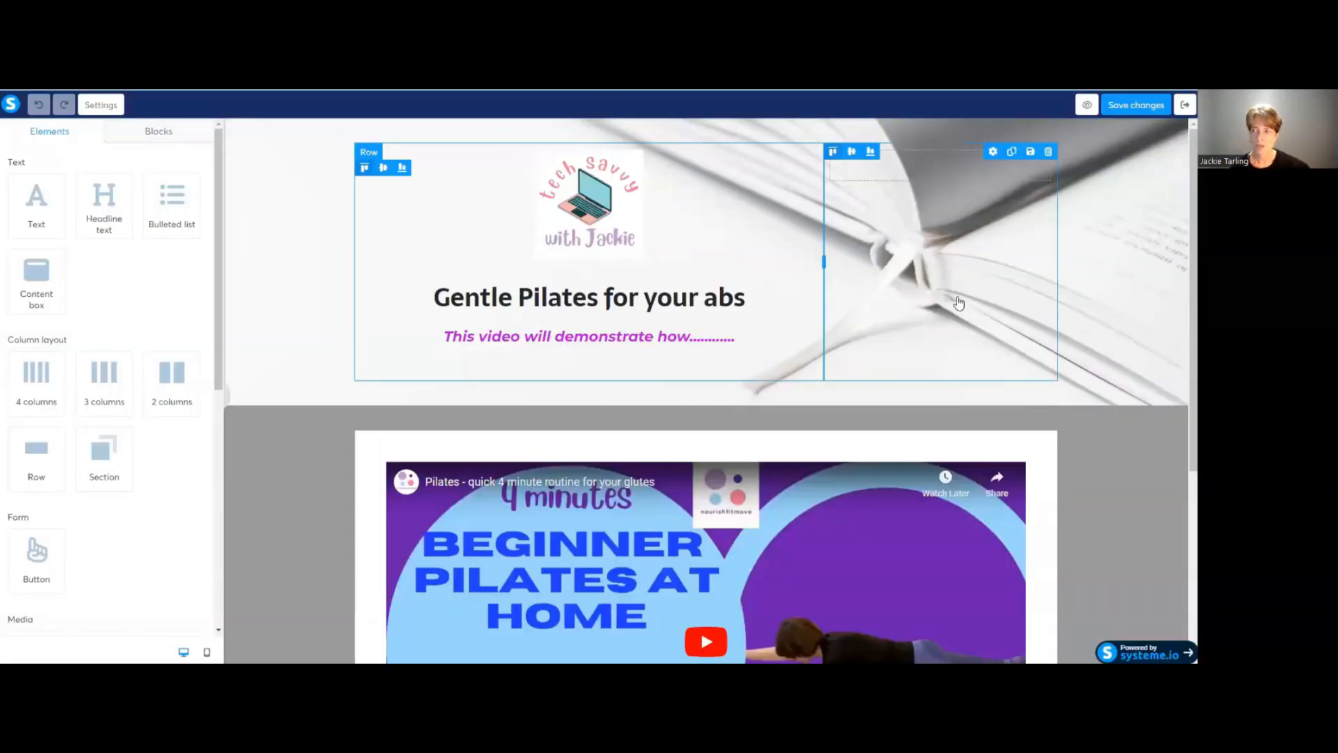
# Exit the page editor and activate the lecture "Welcome to Gentle Pilates for Beginners" in the Welcome module
pyautogui.click(1164, 106)
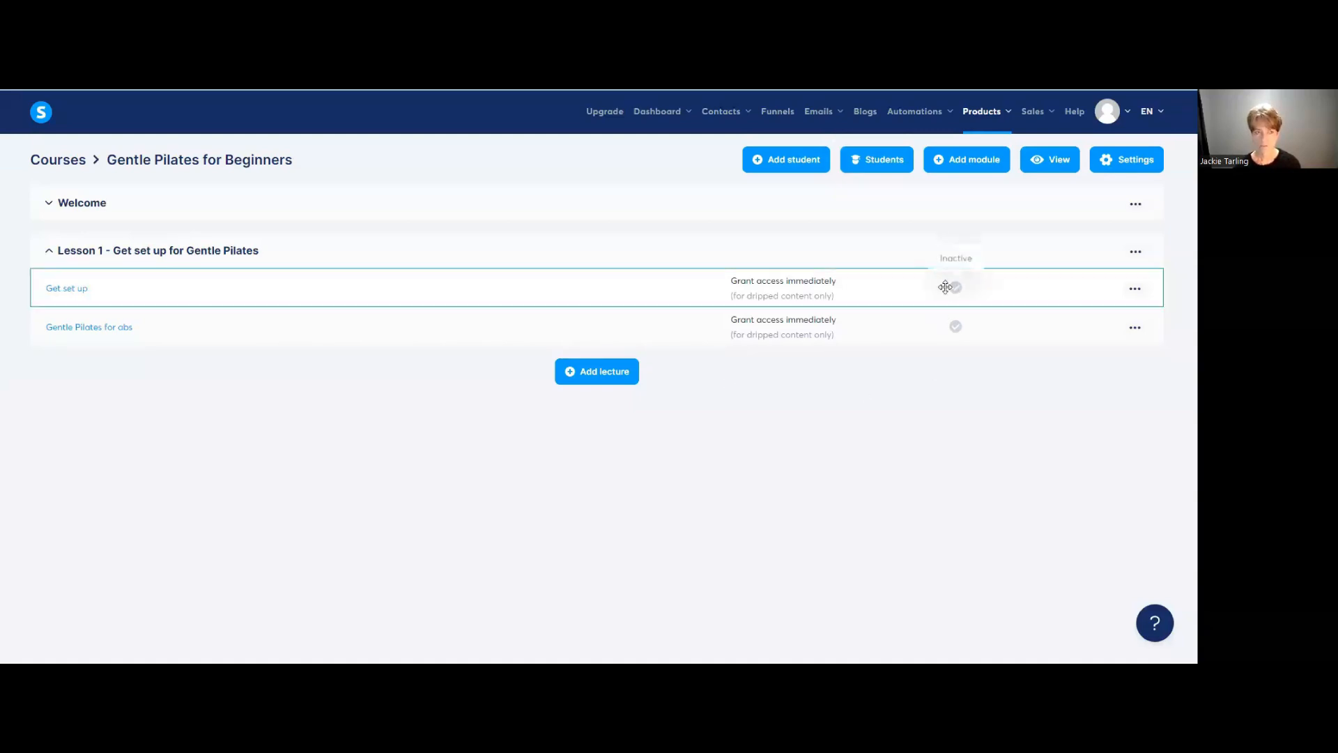
pyautogui.click(67, 204)
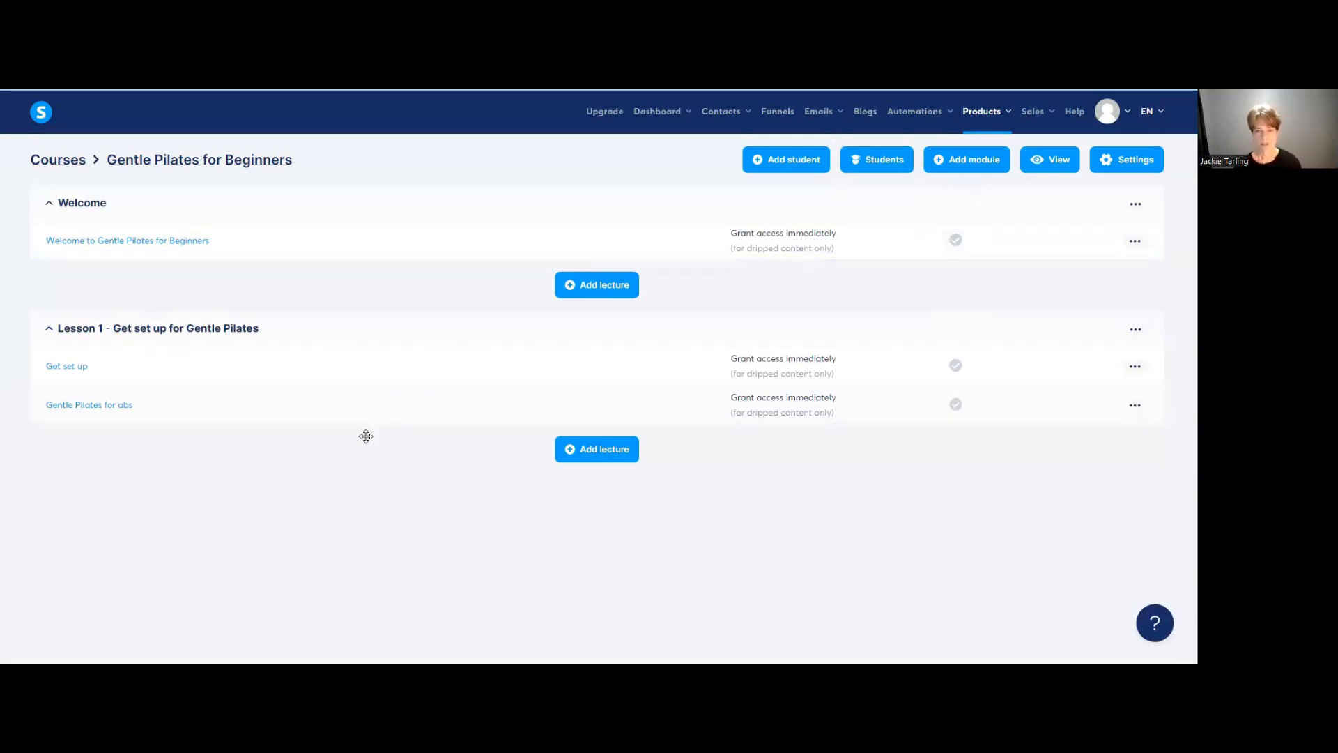
pyautogui.click(1135, 240)
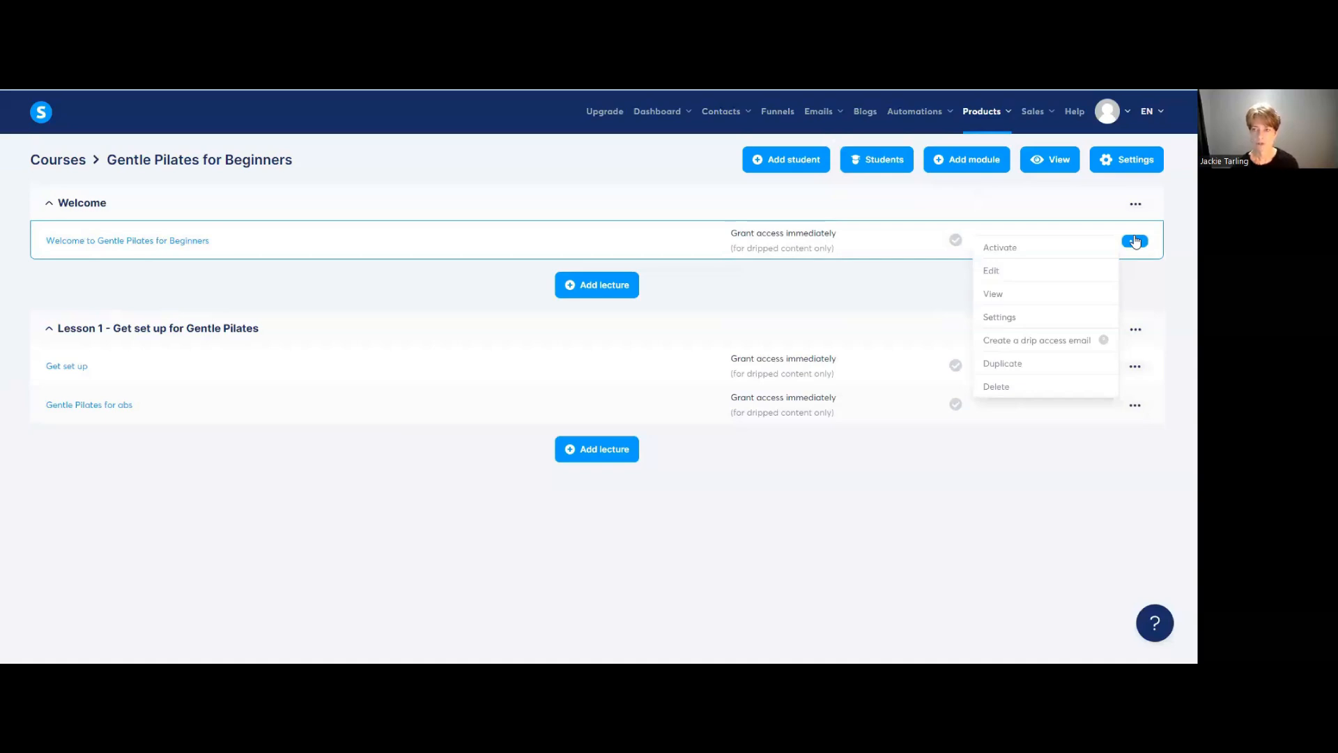
pyautogui.click(992, 253)
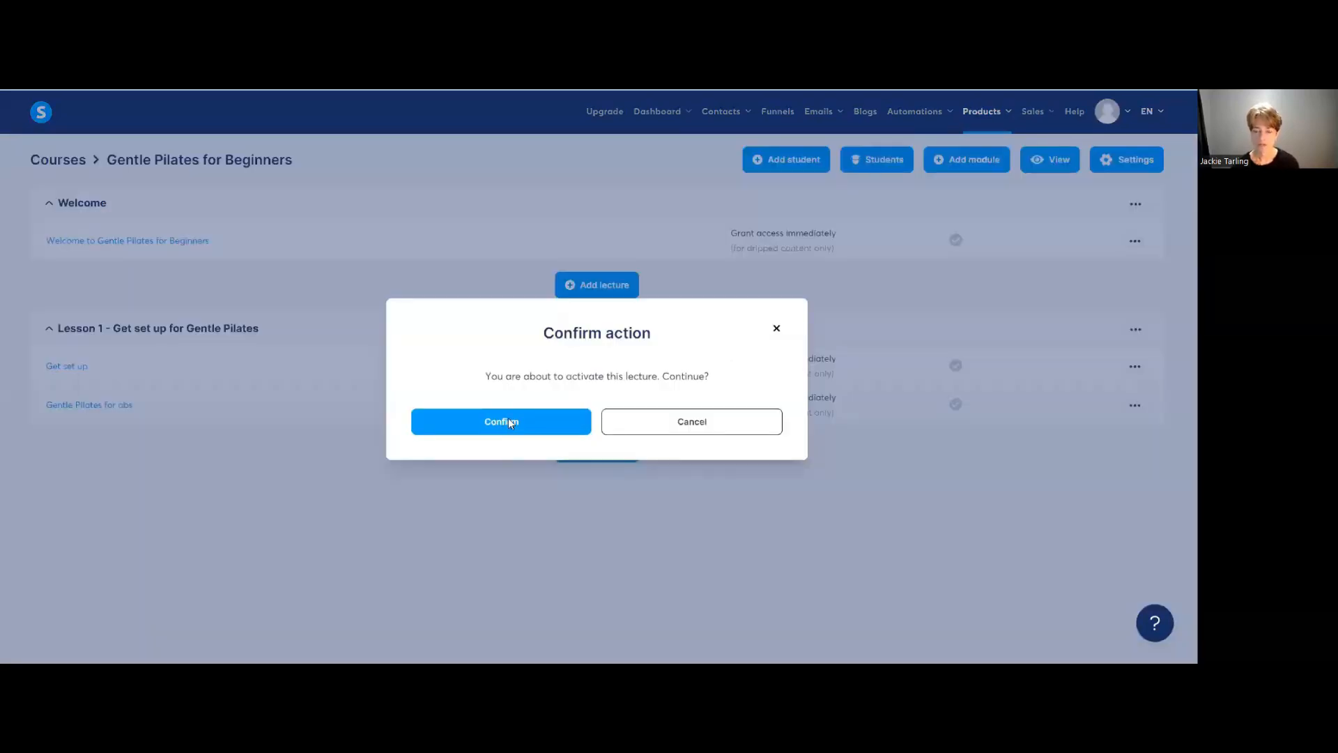
pyautogui.click(509, 422)
# Activate the "Get set up" lecture in the Lesson 1 module
pyautogui.click(1137, 368)
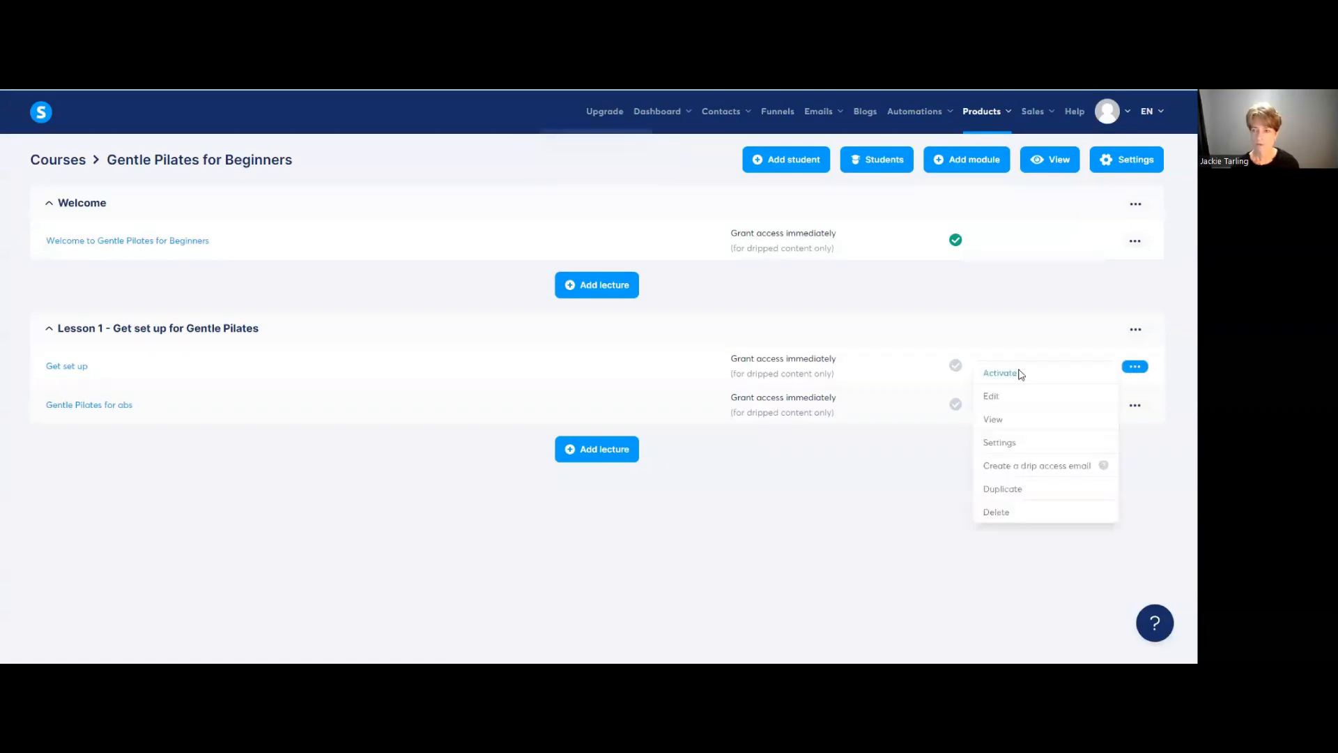
pyautogui.click(1019, 375)
pyautogui.click(561, 423)
# Activate the "Gentle Pilates for abs" lecture in the Lesson 1 module
pyautogui.click(1135, 331)
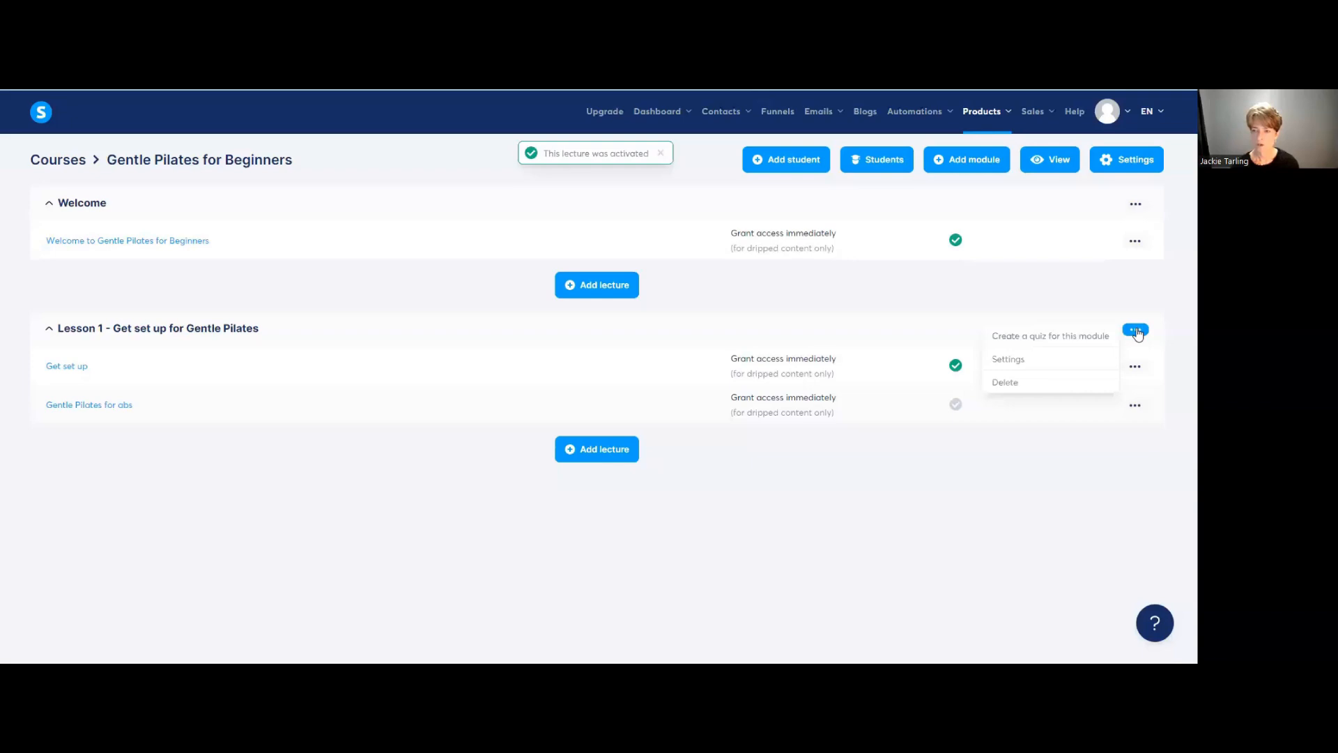
pyautogui.click(1099, 439)
pyautogui.click(1135, 407)
pyautogui.click(1025, 415)
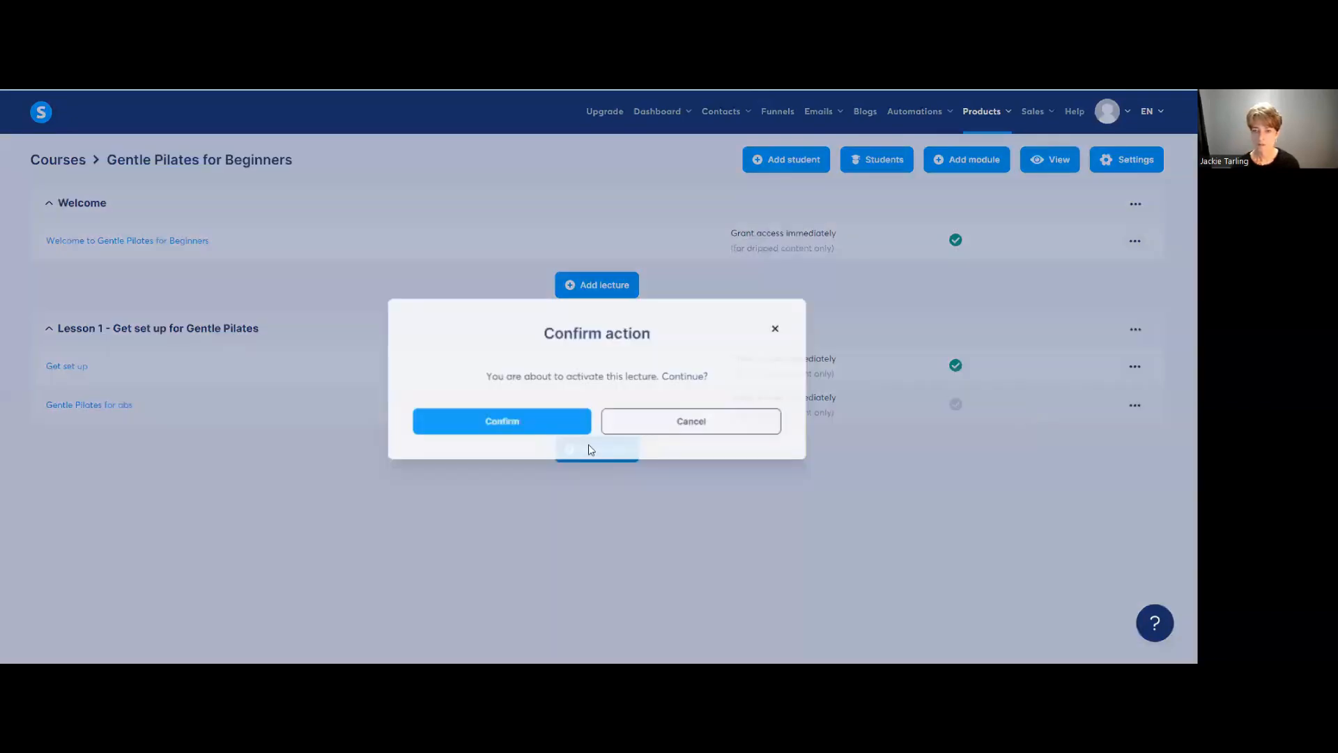
pyautogui.click(541, 426)
pyautogui.click(1136, 332)
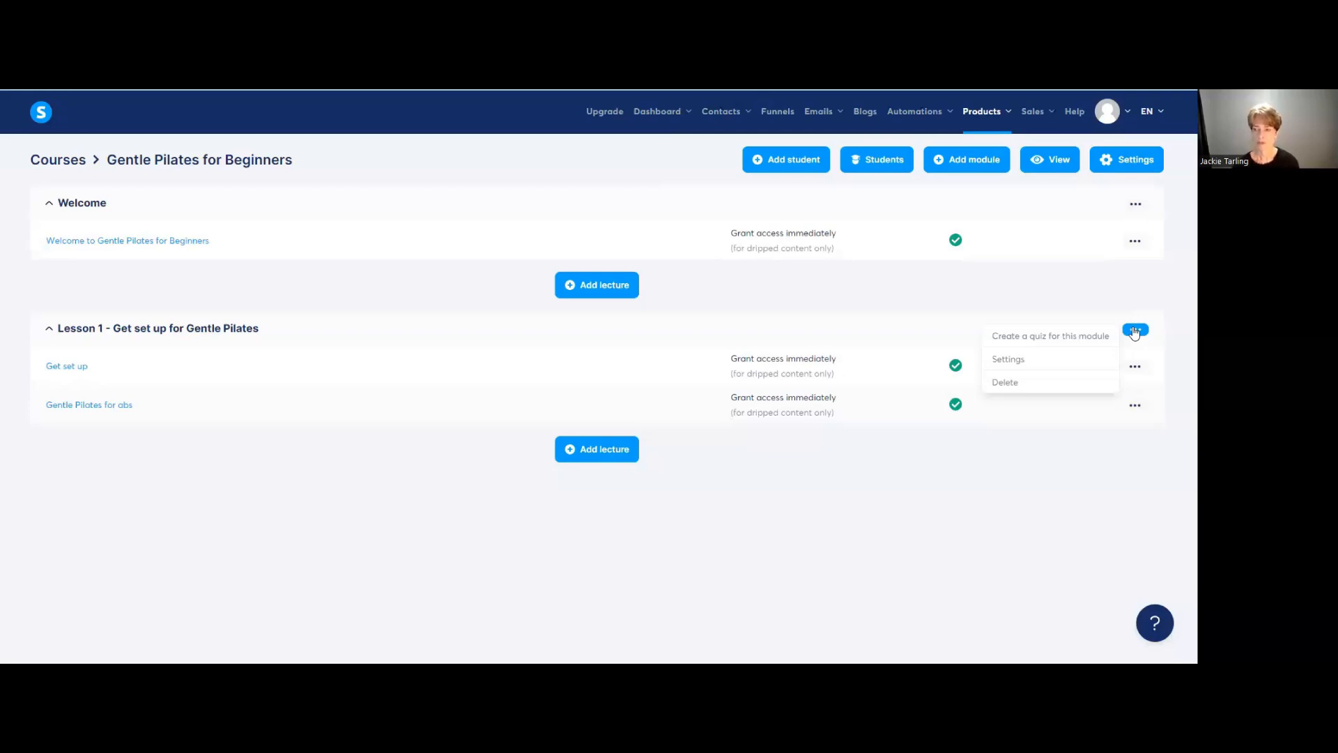
pyautogui.click(734, 638)
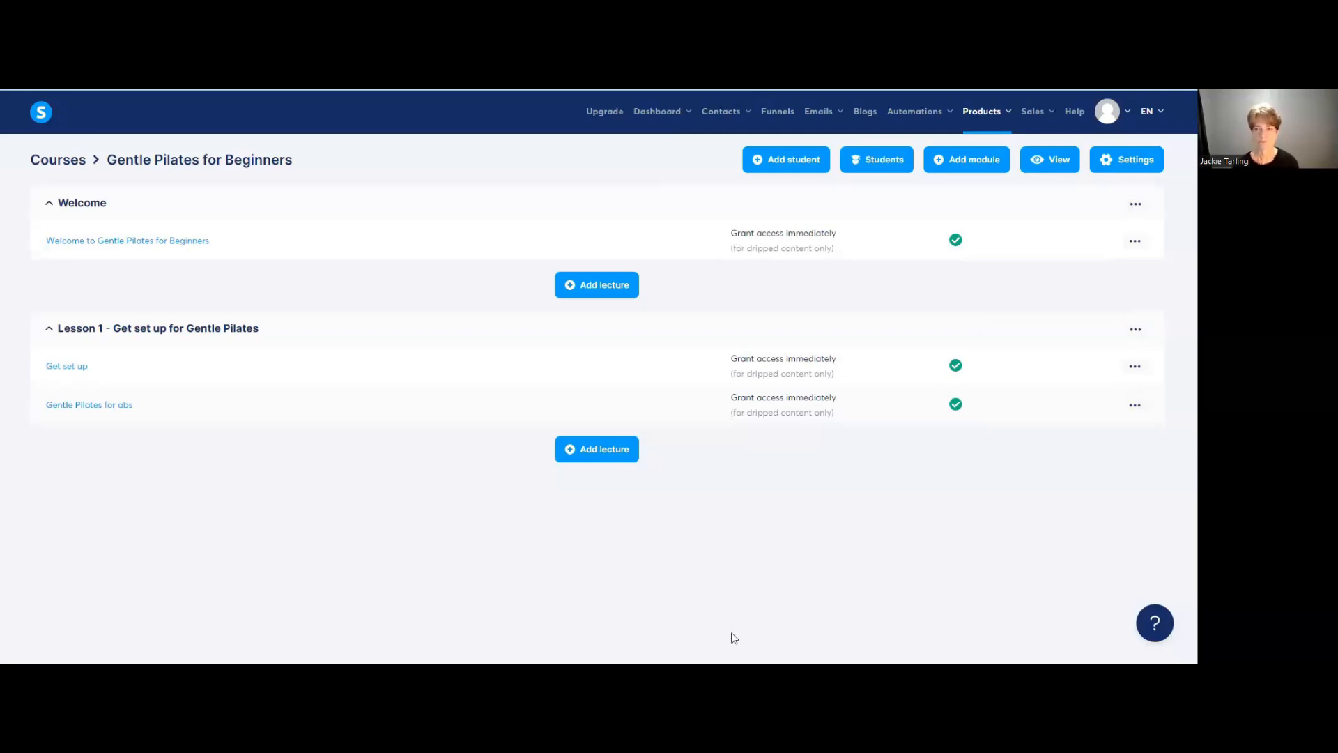
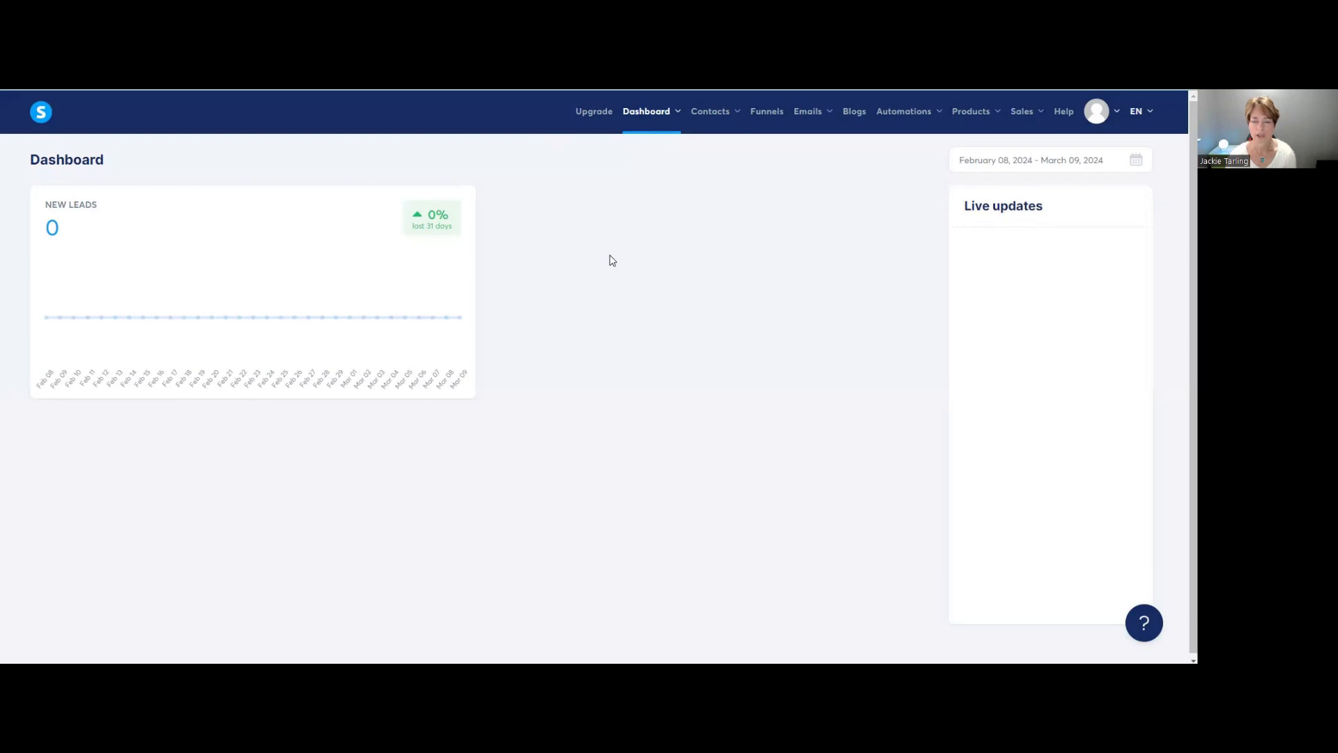
# Examine the upgrade page's comparison of subscription plans with their prices and limits, and return to the main dashboard
pyautogui.moveTo(649, 117)
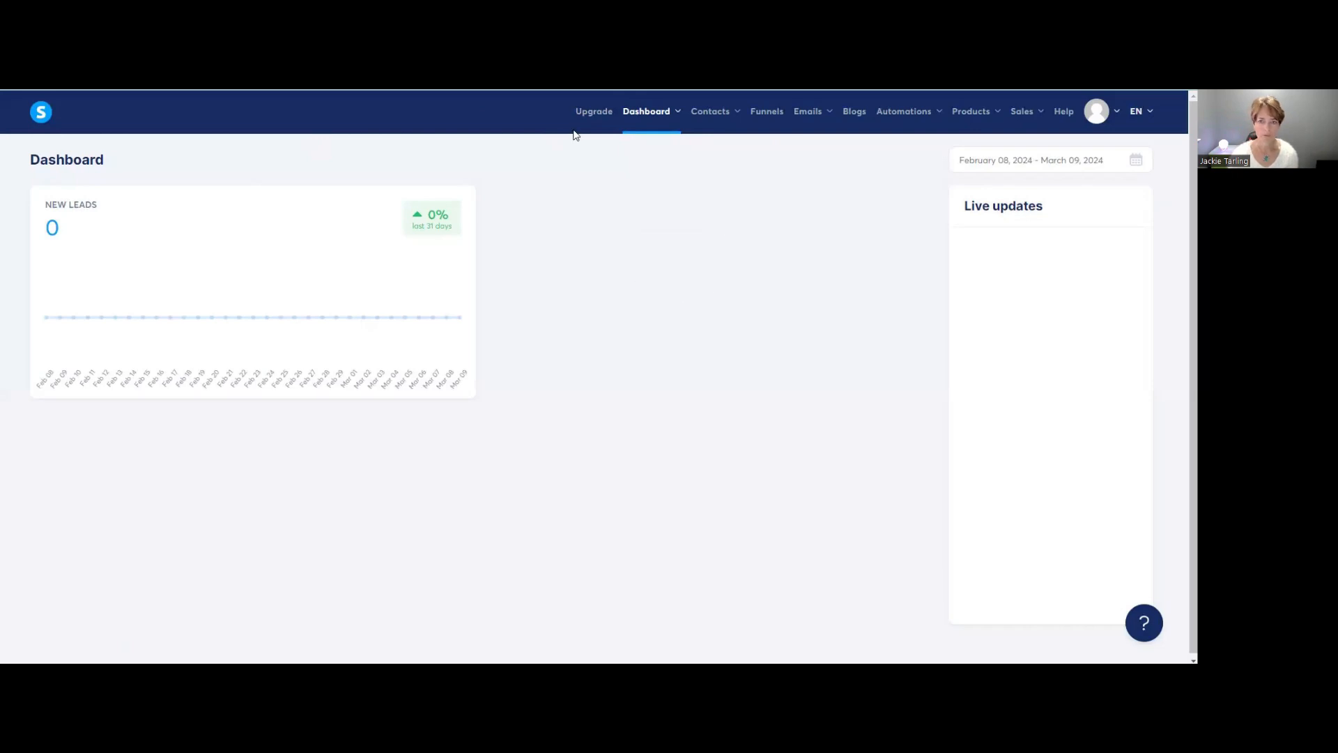
pyautogui.click(589, 113)
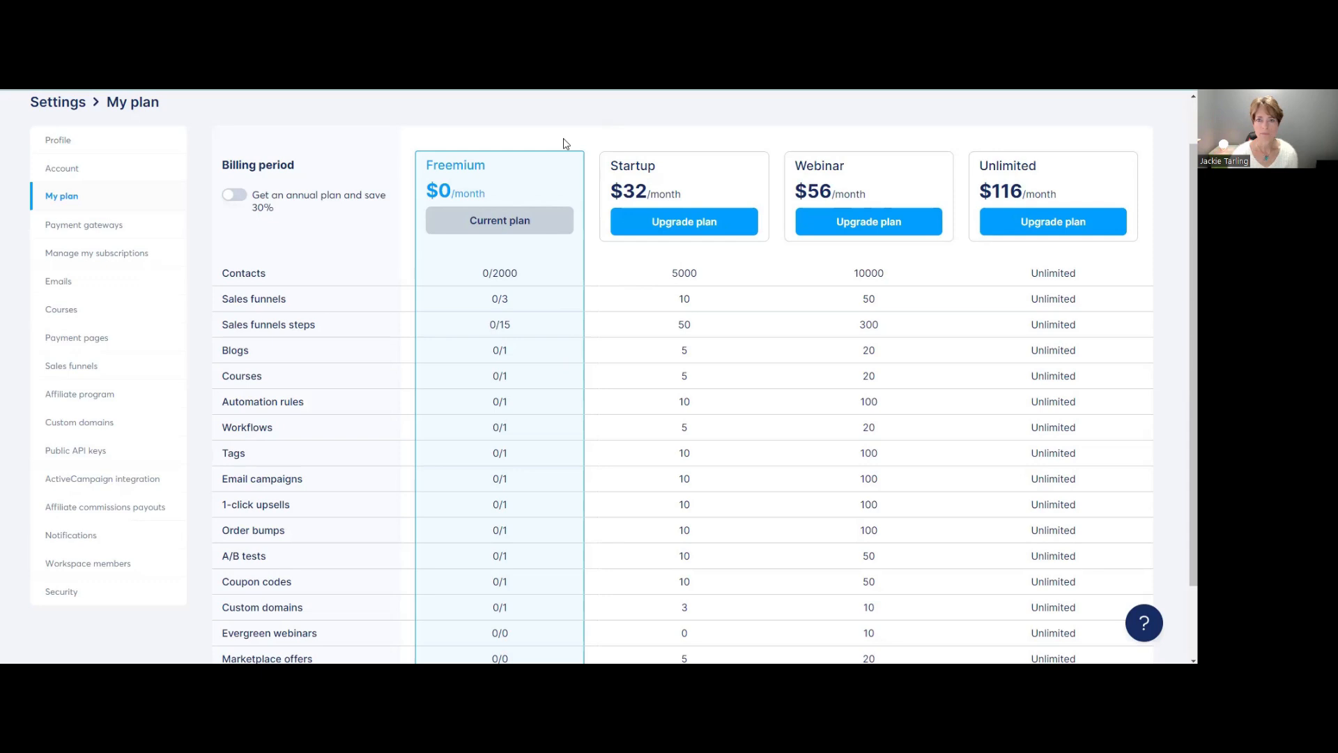
pyautogui.scroll(1, 577, 119)
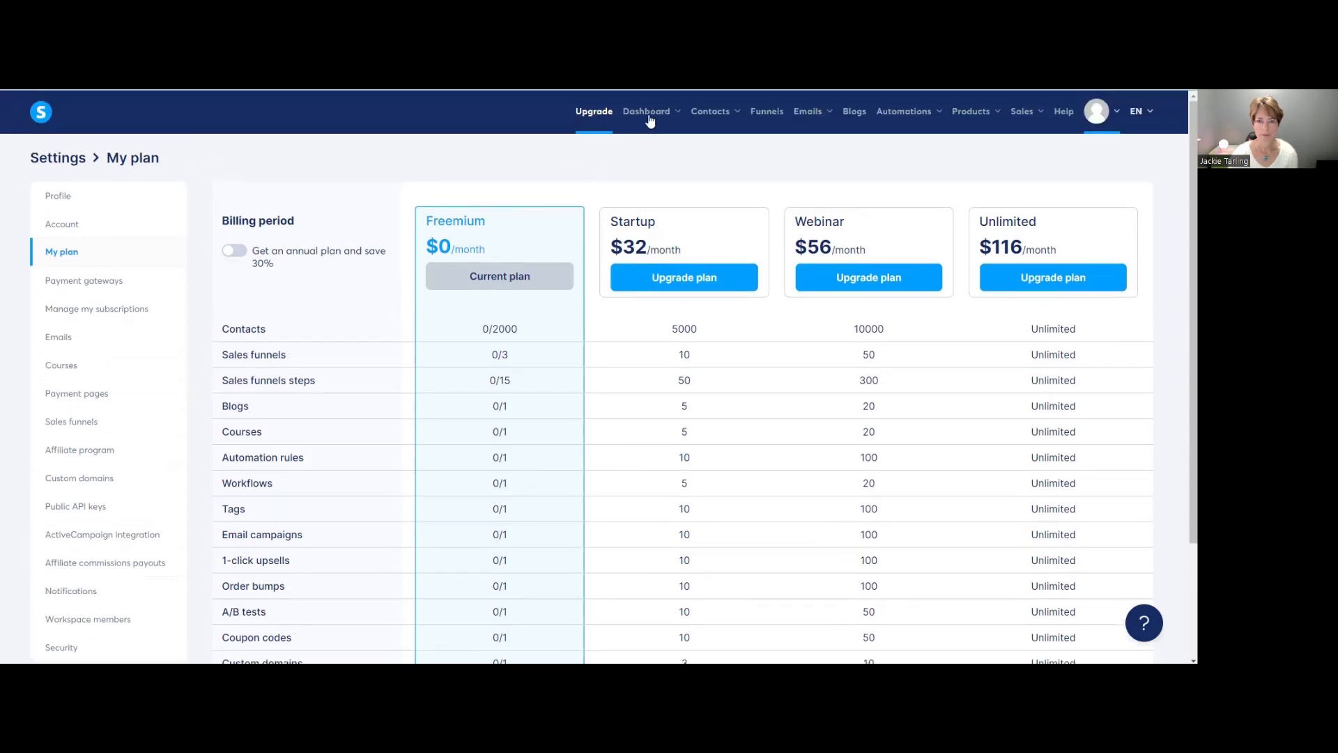
pyautogui.click(646, 150)
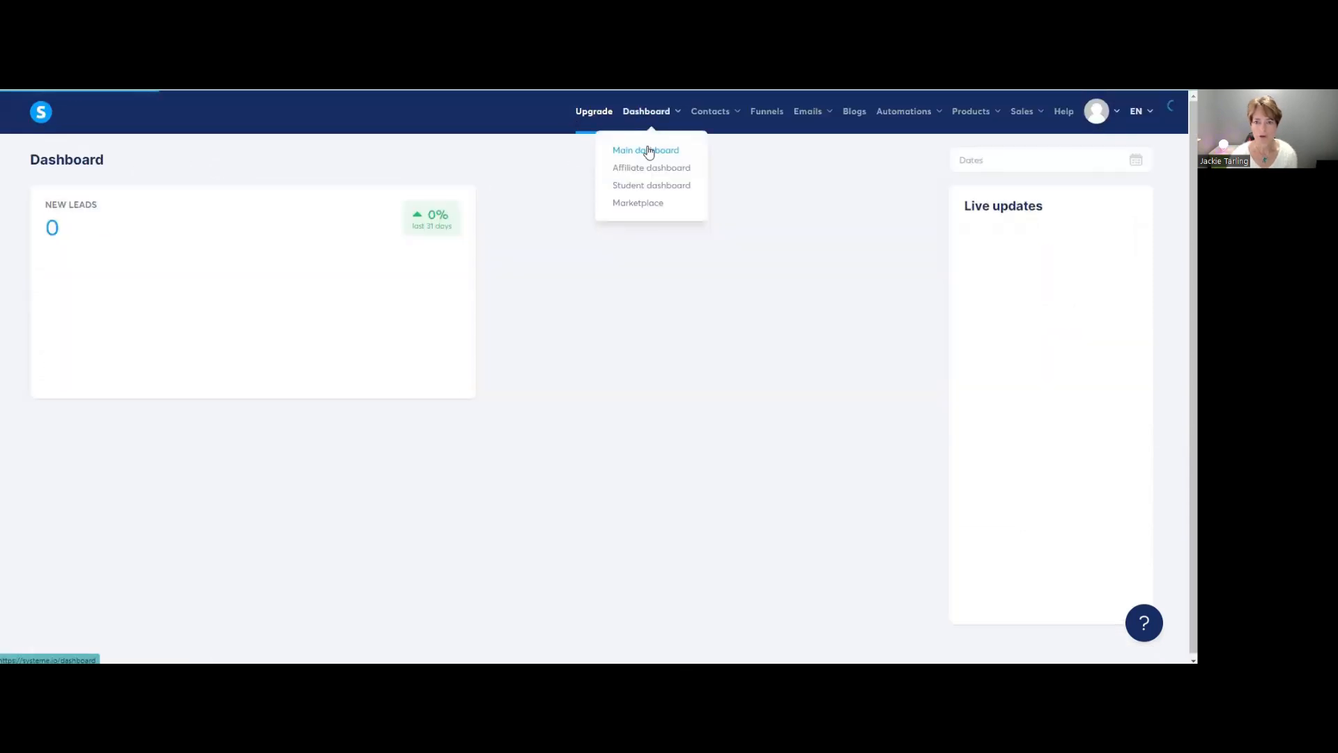
# Open the contact tags list and start creating a new tag
pyautogui.moveTo(714, 111)
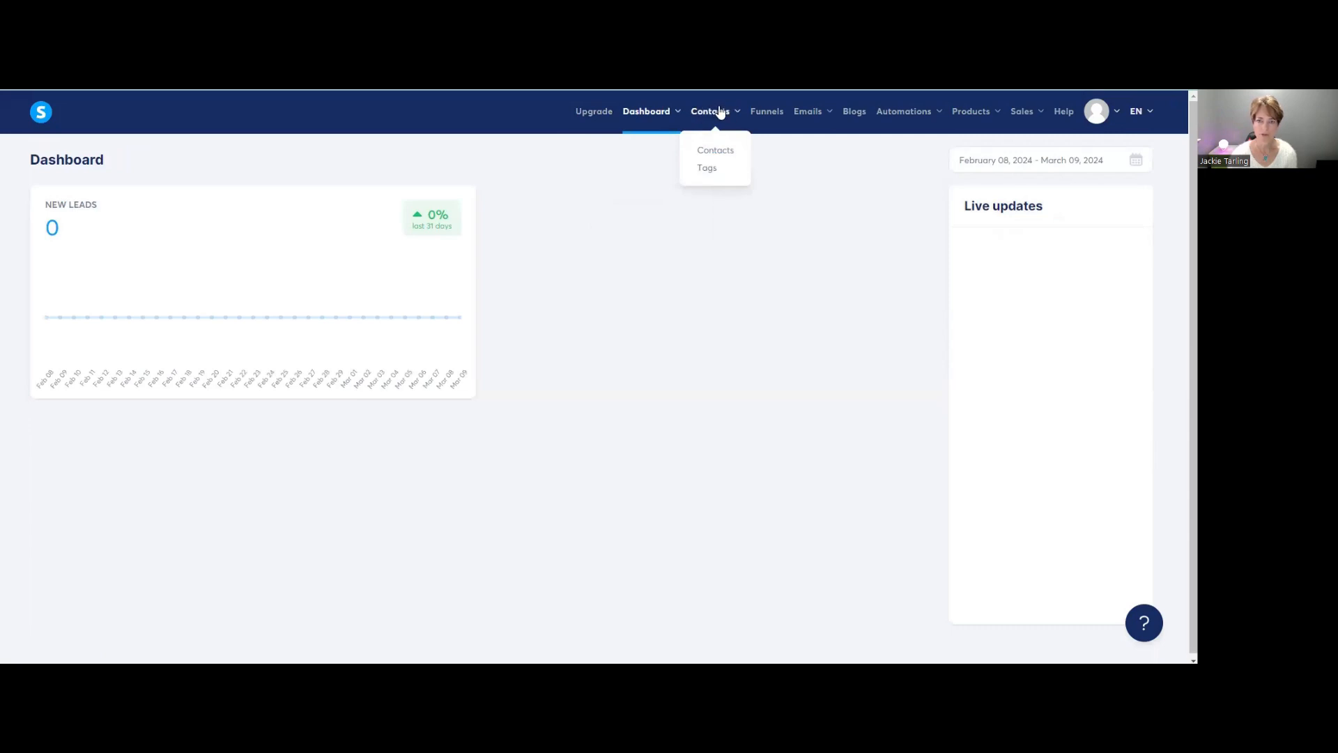
pyautogui.click(707, 171)
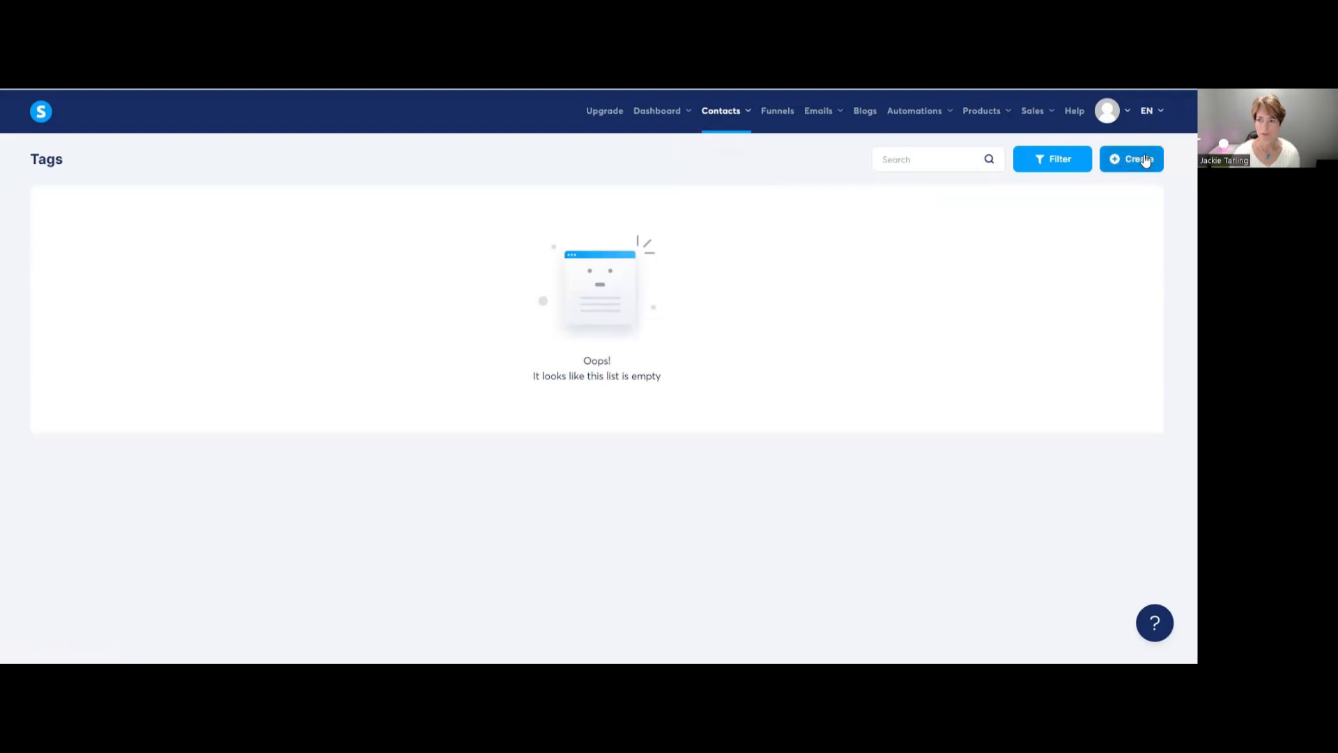
pyautogui.click(1144, 159)
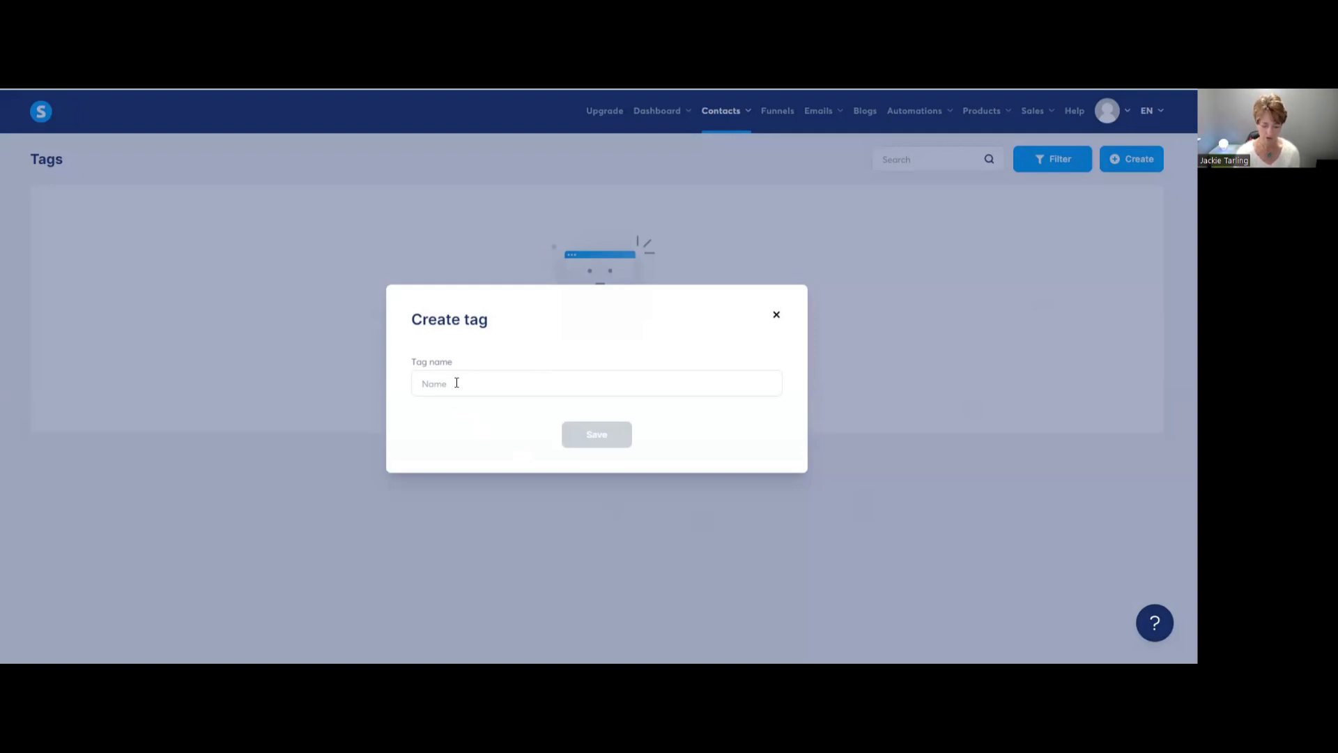
pyautogui.press('Tab')
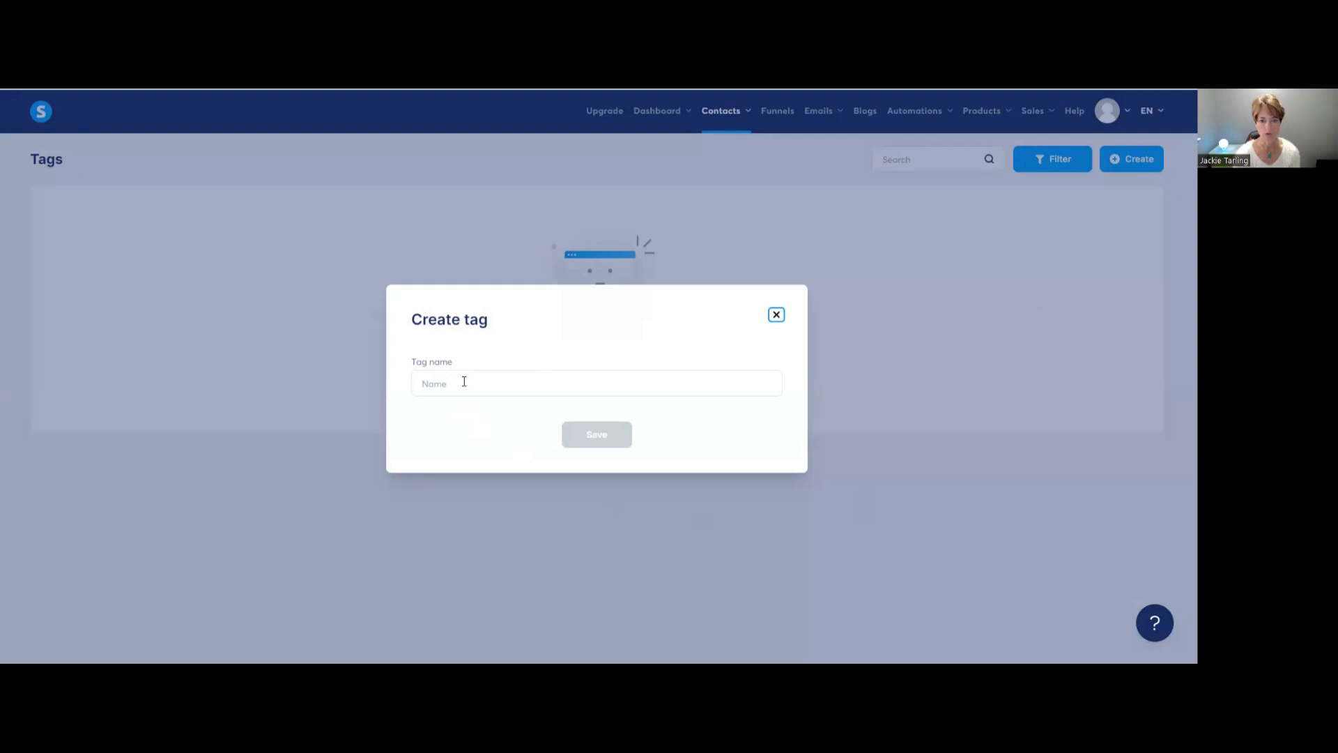
# Create a contact tag named "bought gentle pilates beginners", keeping the name within the 32-character limit
pyautogui.click(487, 382)
pyautogui.write('bought gentle pilates for beginners')
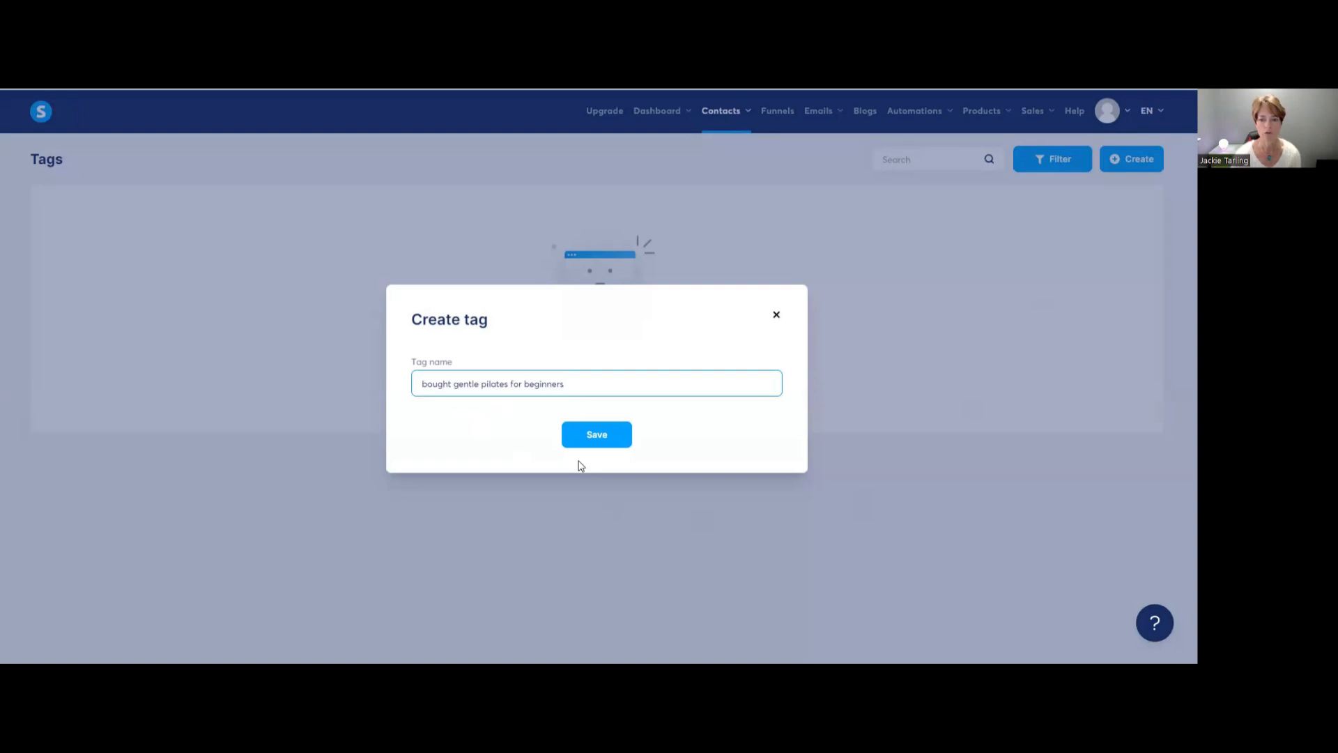
pyautogui.click(602, 436)
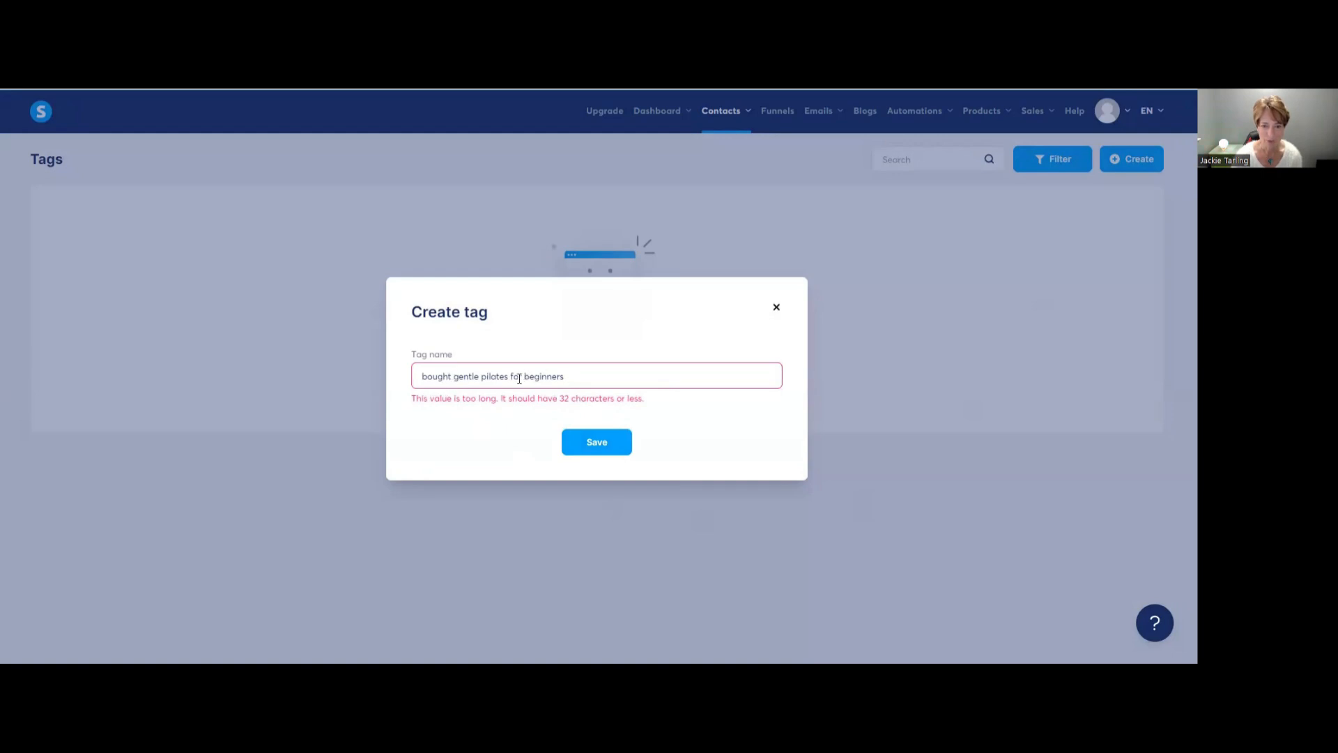
pyautogui.moveTo(525, 376); pyautogui.dragTo(509, 376)
pyautogui.press('BackSpace')
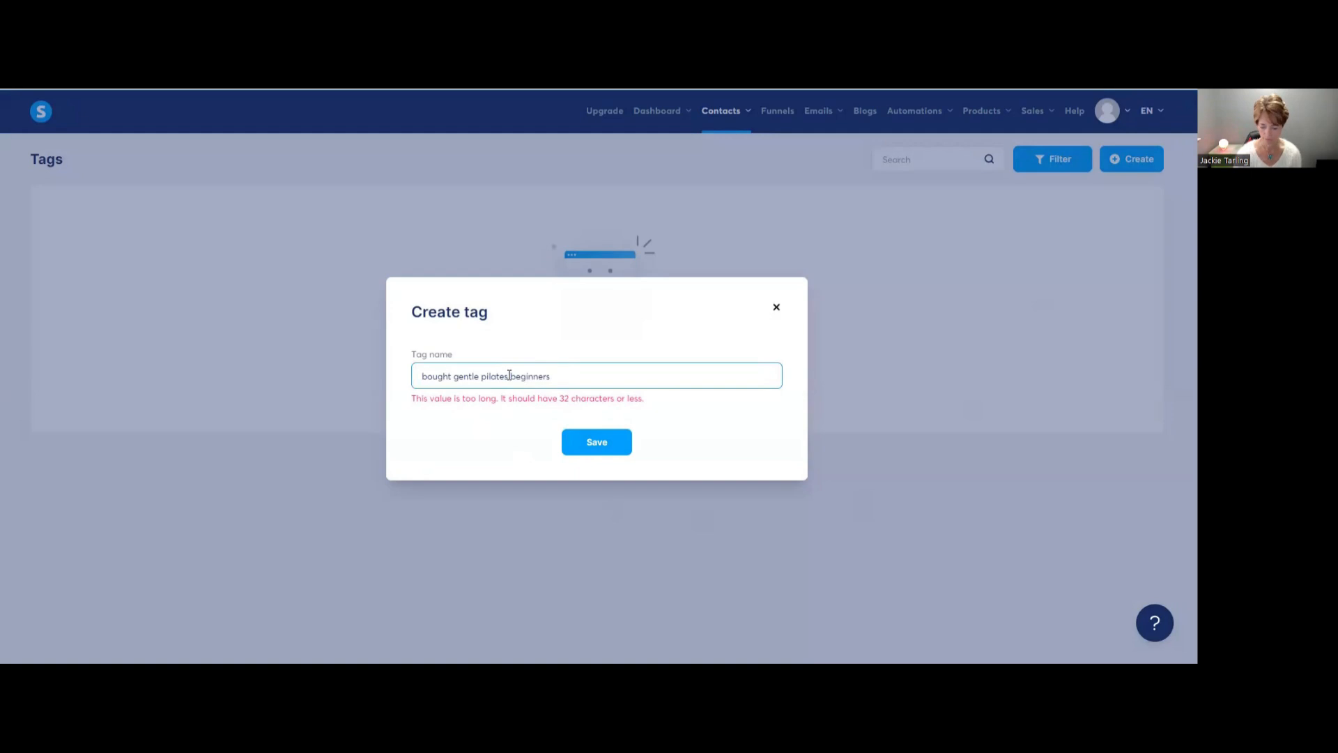
pyautogui.press('Return')
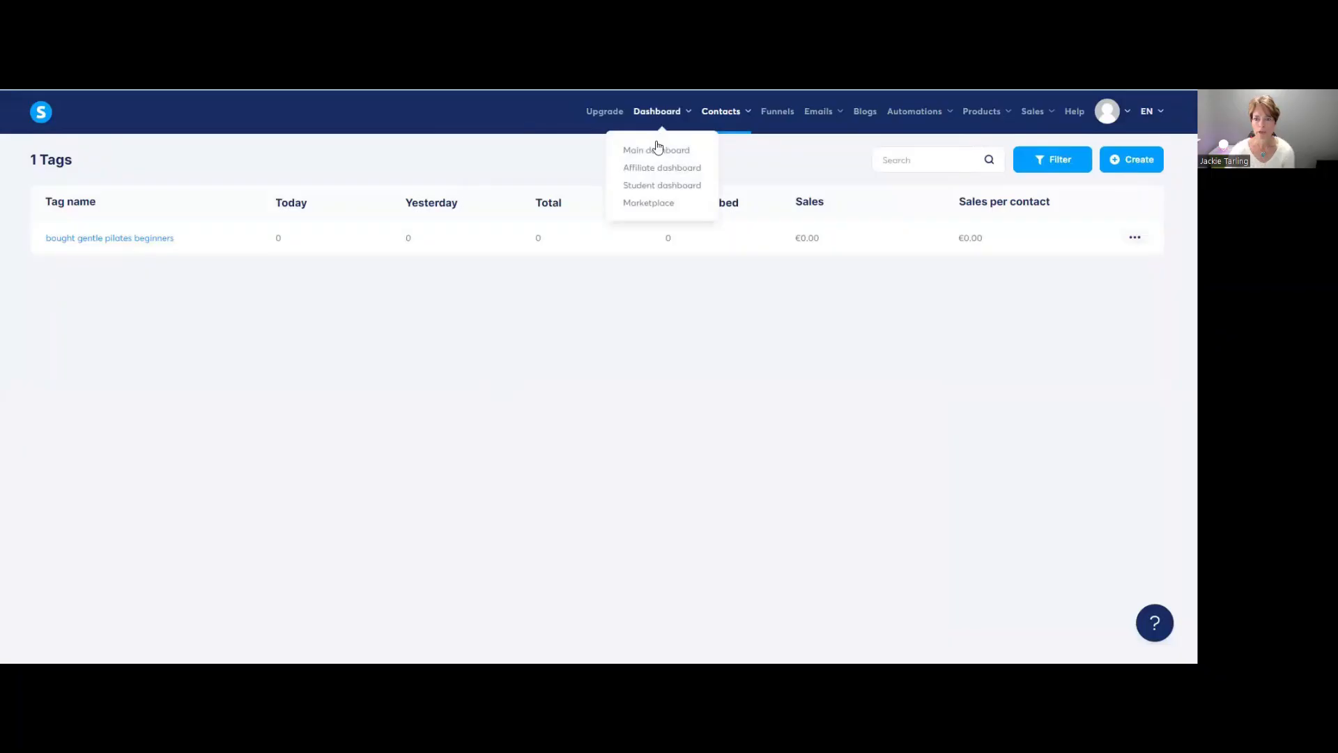
# Go to the main dashboard and open the list of funnels
pyautogui.click(658, 149)
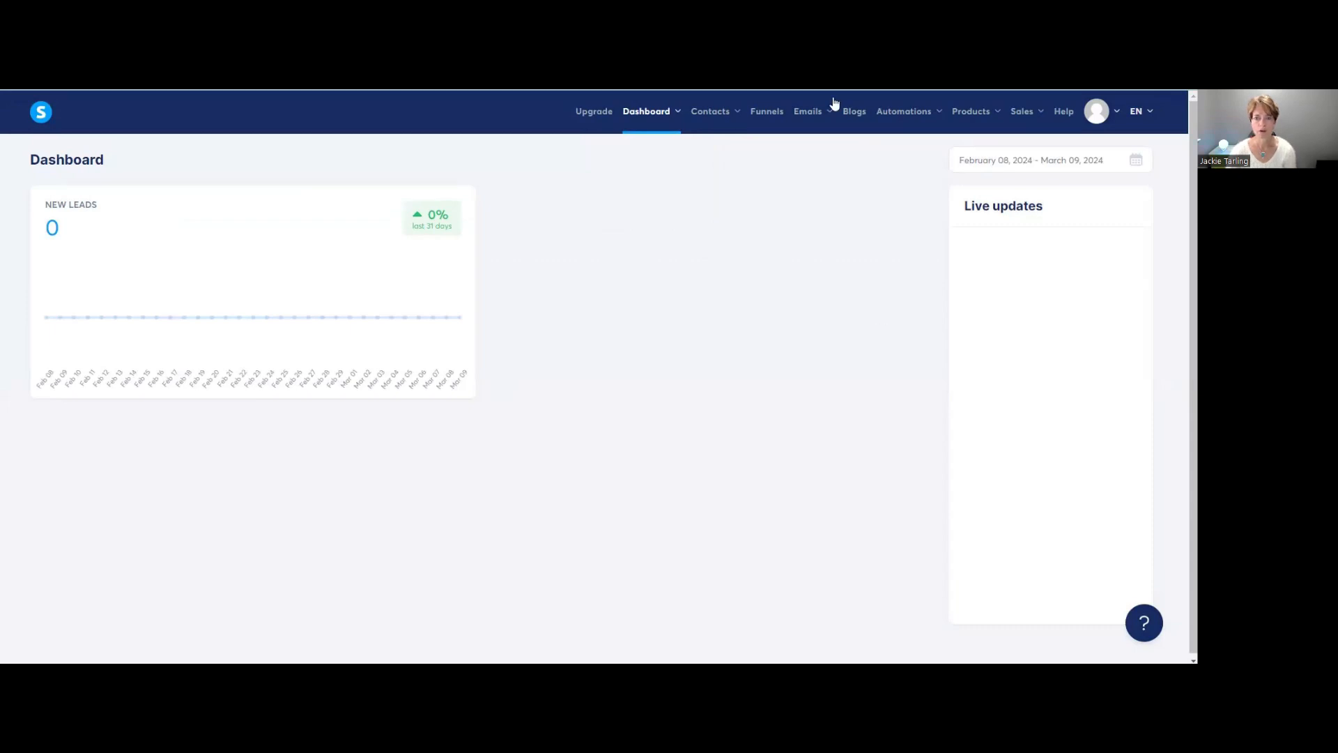
pyautogui.moveTo(685, 112)
pyautogui.click(765, 112)
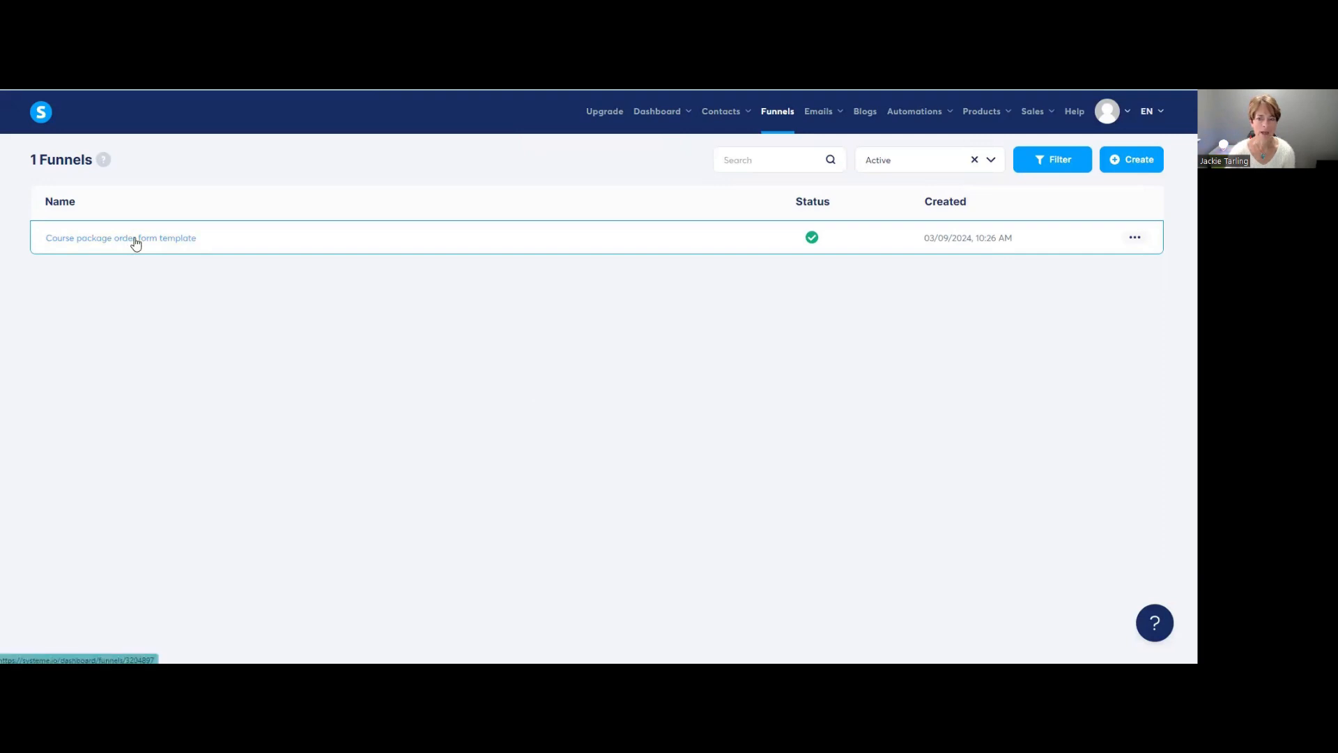
# Preview the live page of the Course package order form template funnel, then return to the funnels list
pyautogui.click(1136, 238)
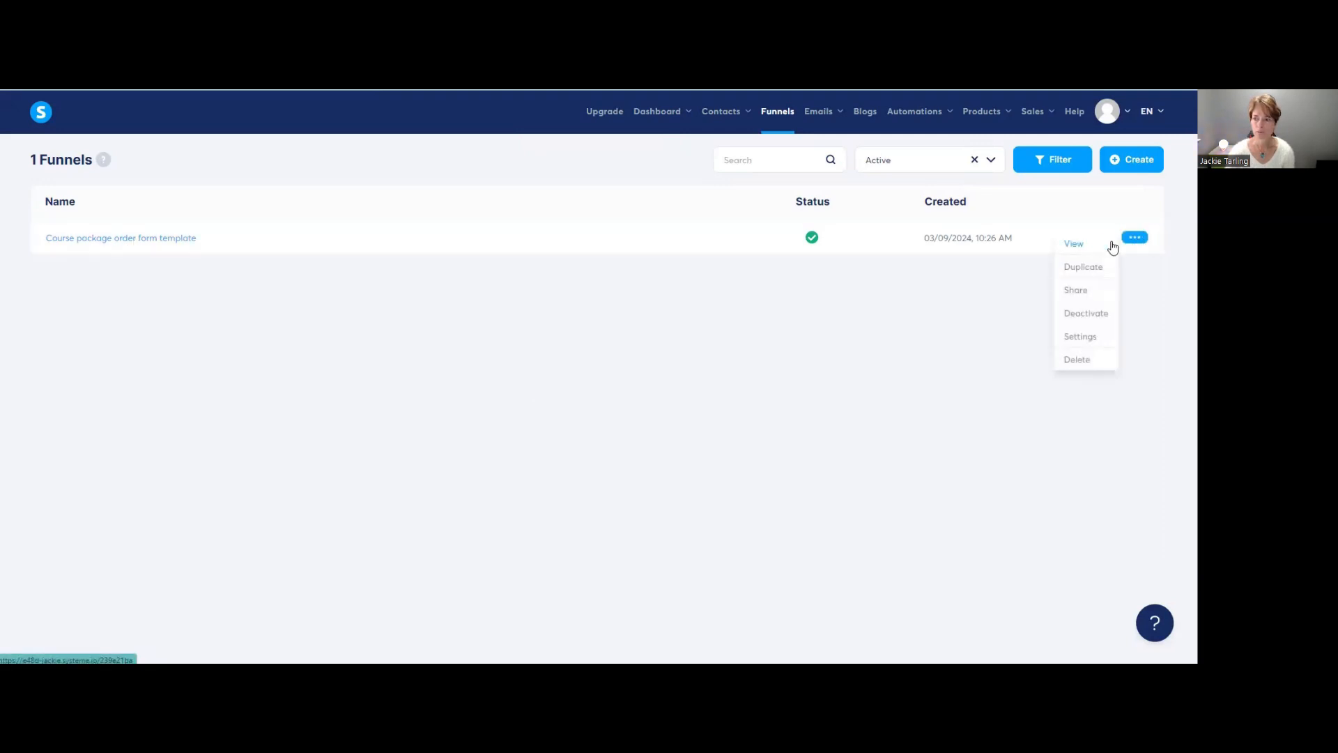
pyautogui.click(1082, 246)
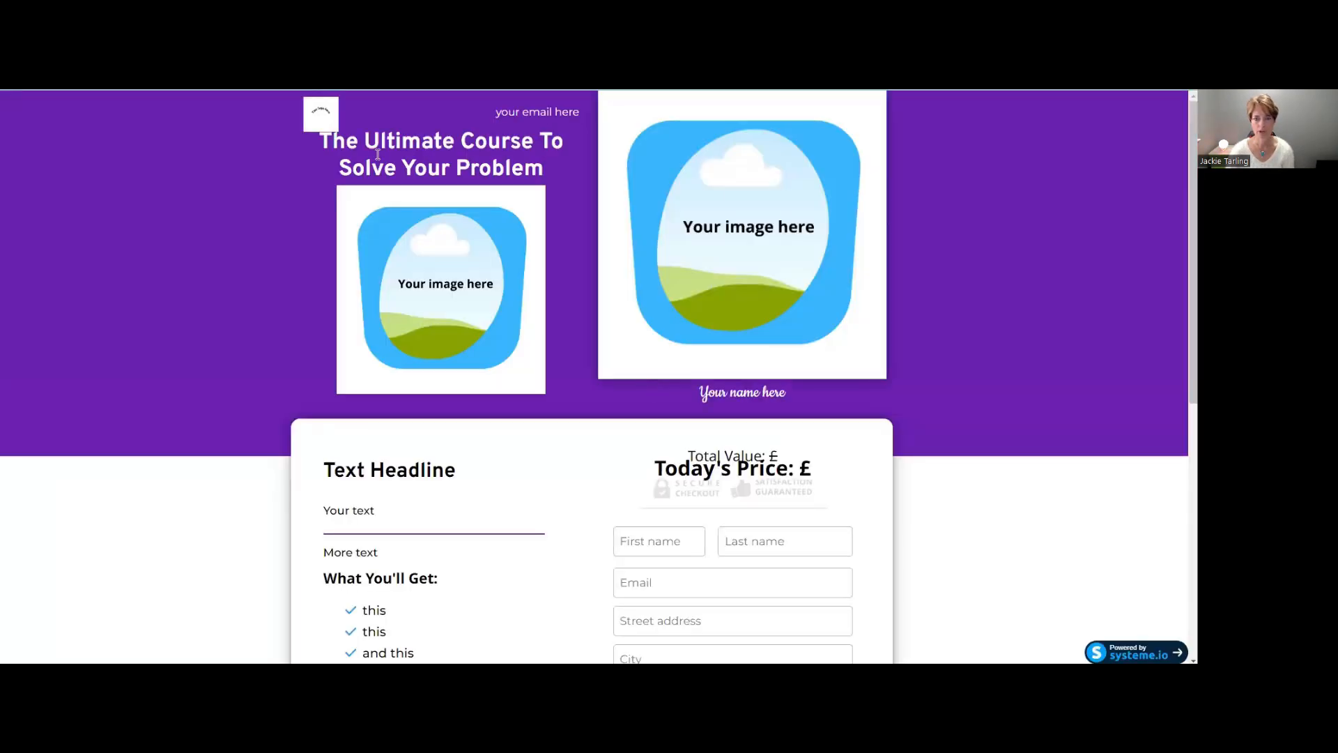
pyautogui.scroll(-6, 513, 283)
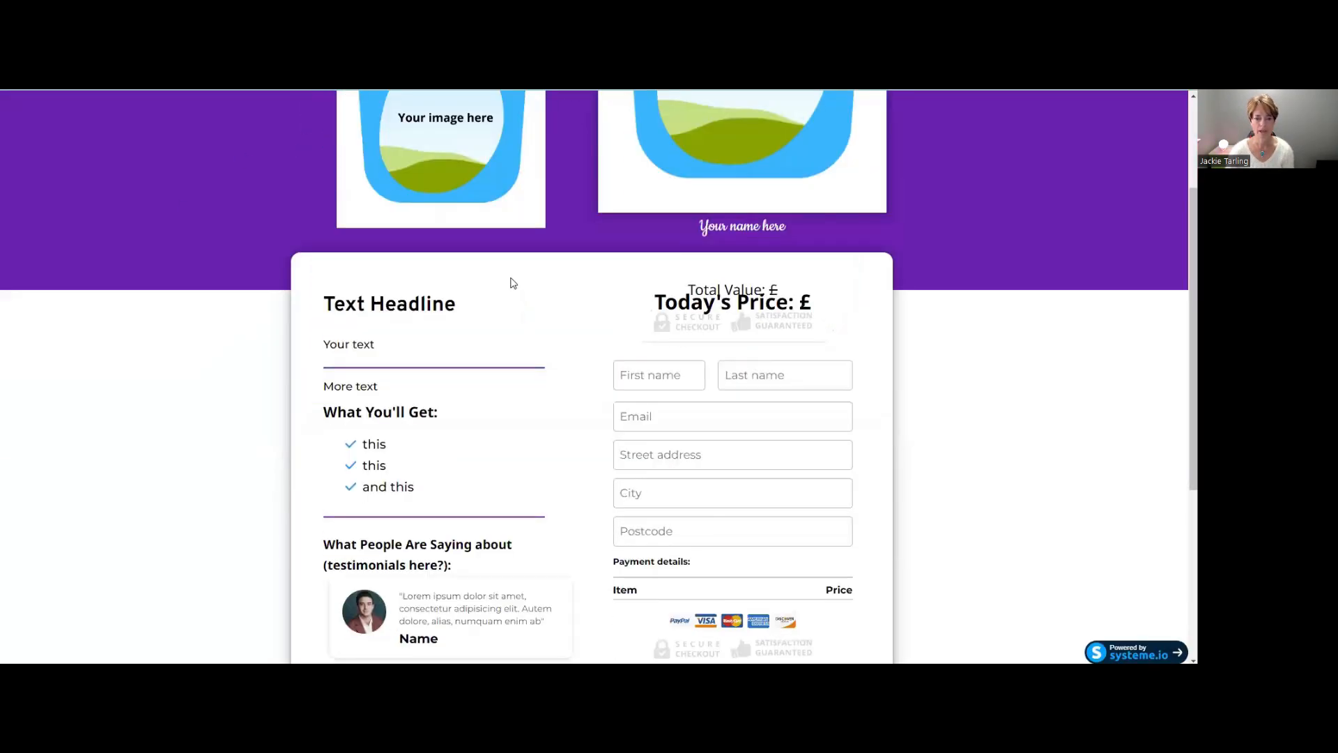
pyautogui.scroll(7, 515, 278)
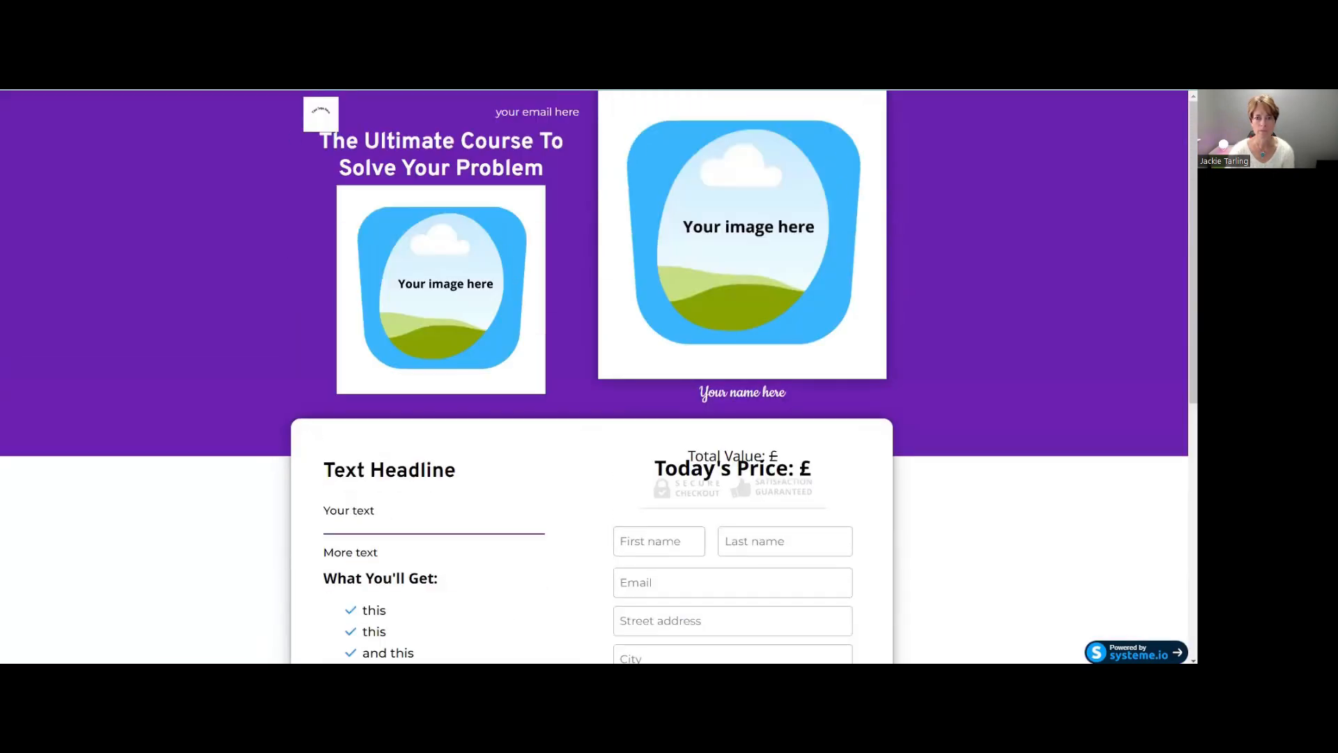
pyautogui.hotkey('ctrl', 'Tab')
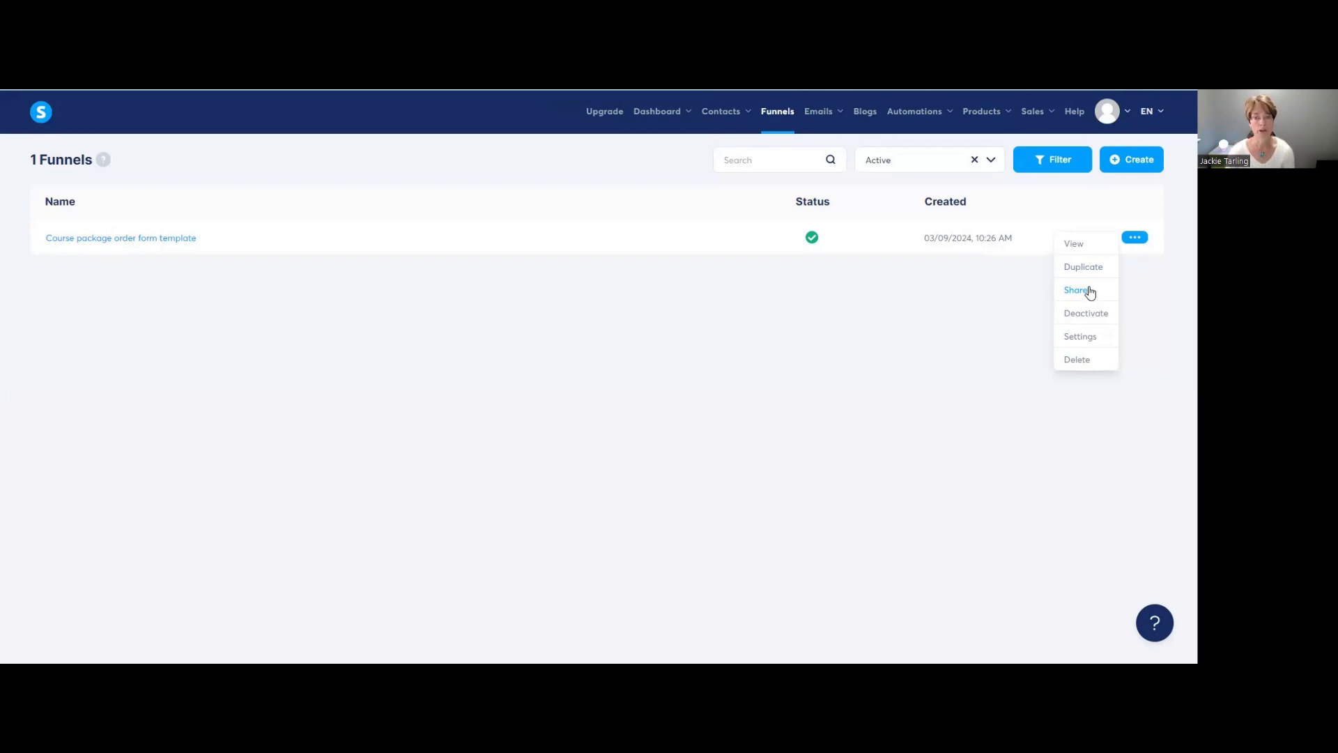
# Check the currency options in the Course package order form template funnel's settings and save them with Pound Sterling
pyautogui.click(1092, 340)
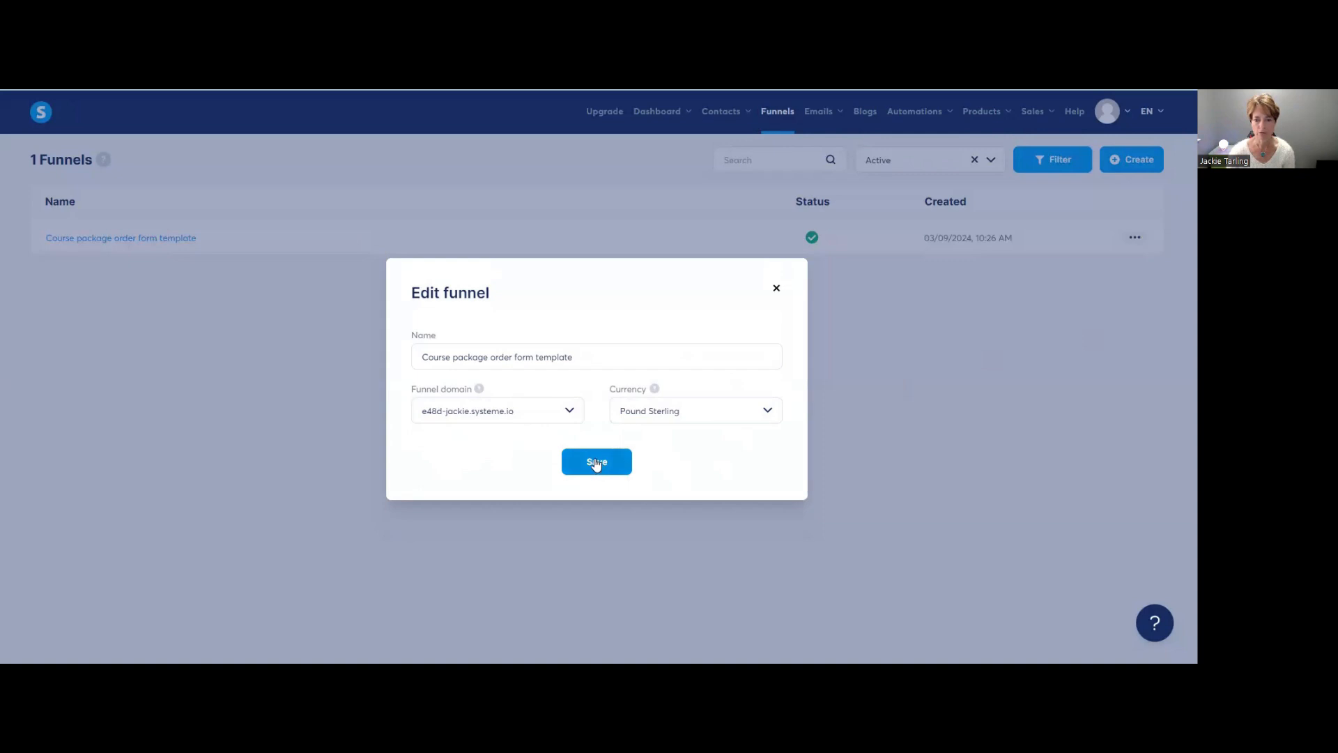
pyautogui.click(767, 411)
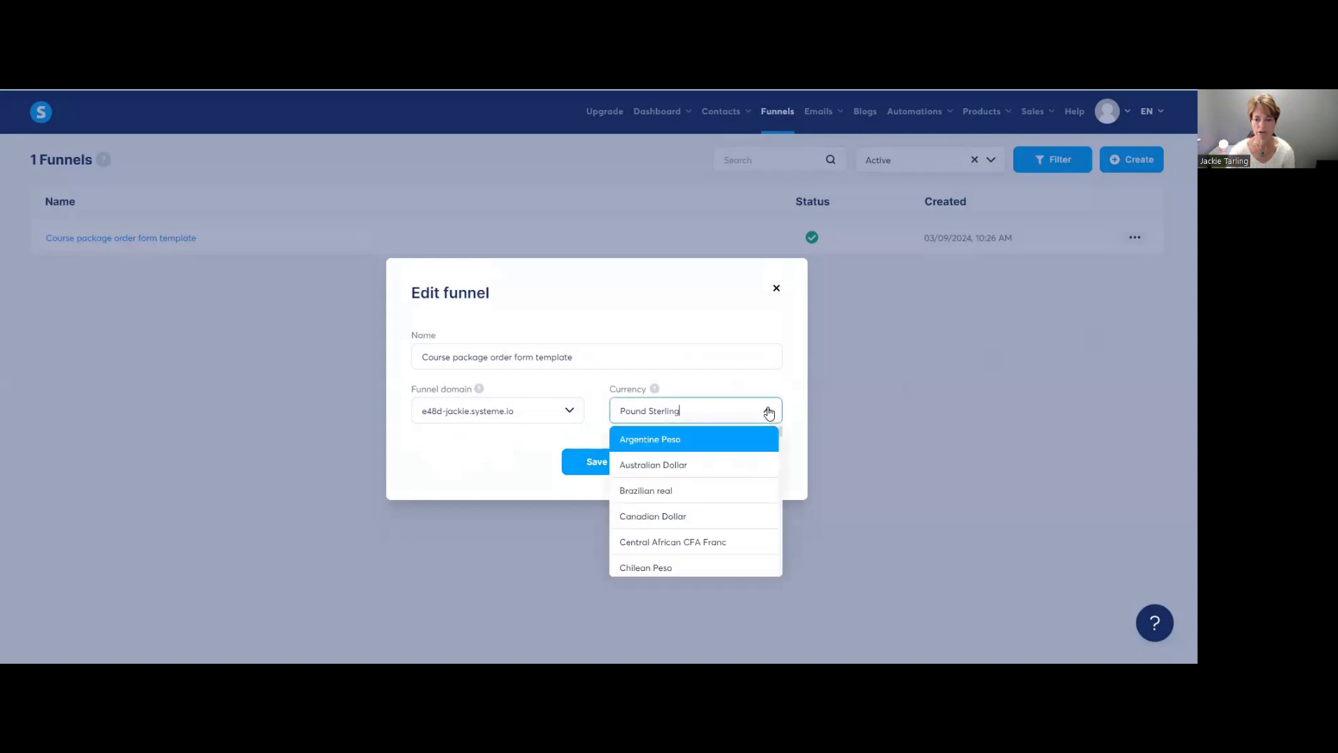
pyautogui.scroll(-8, 728, 477)
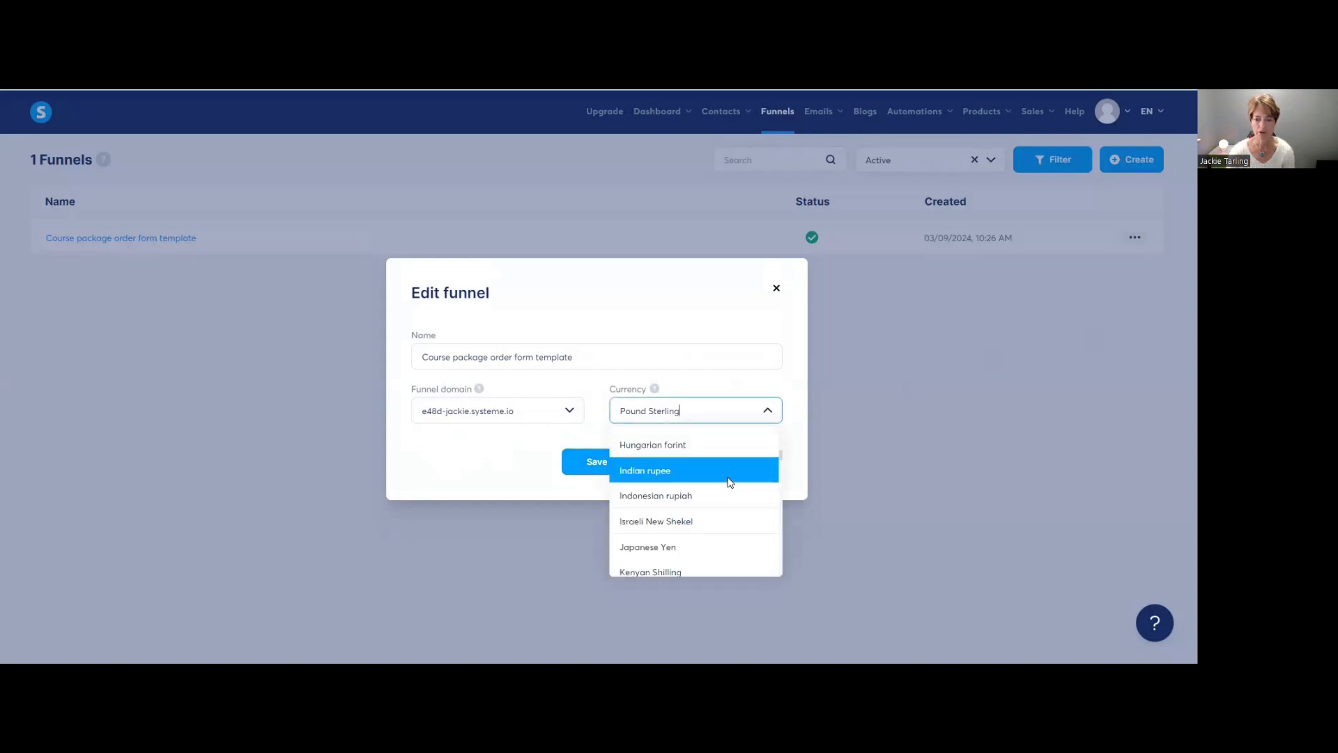
pyautogui.scroll(-10, 727, 477)
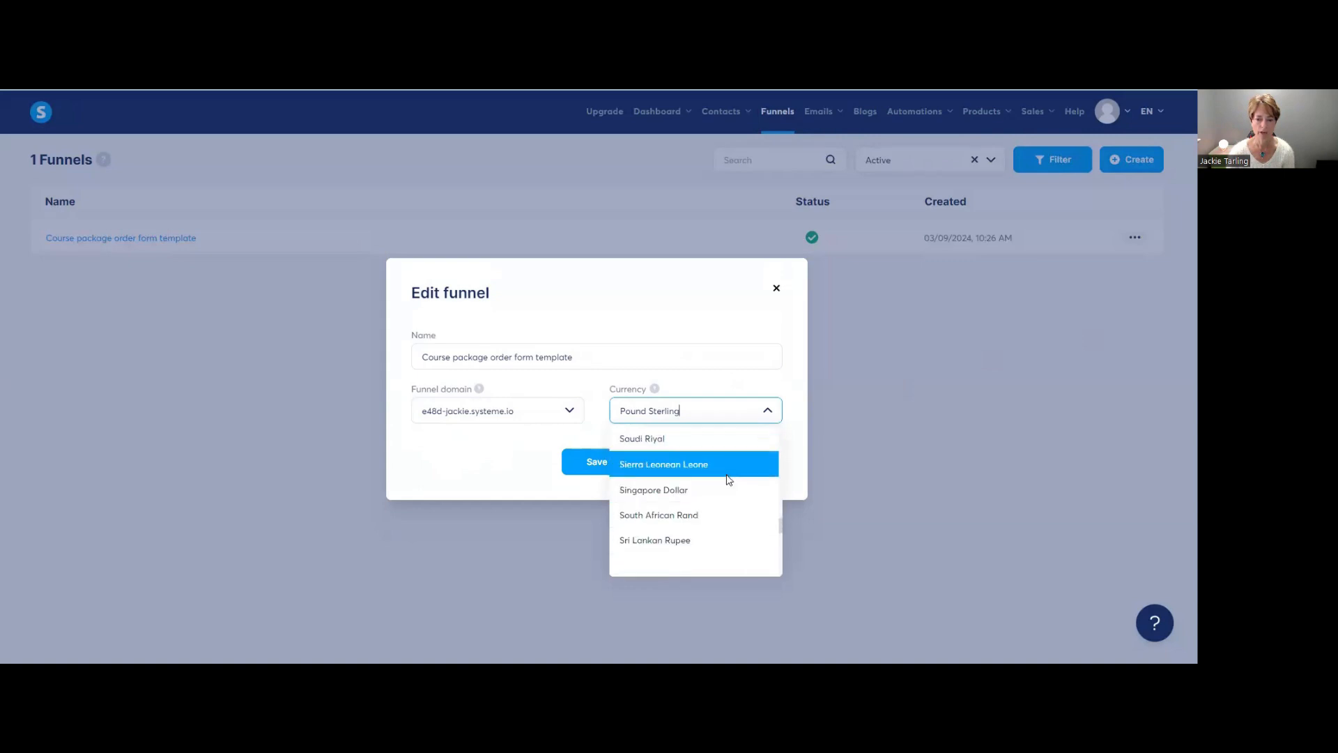
pyautogui.scroll(15, 709, 504)
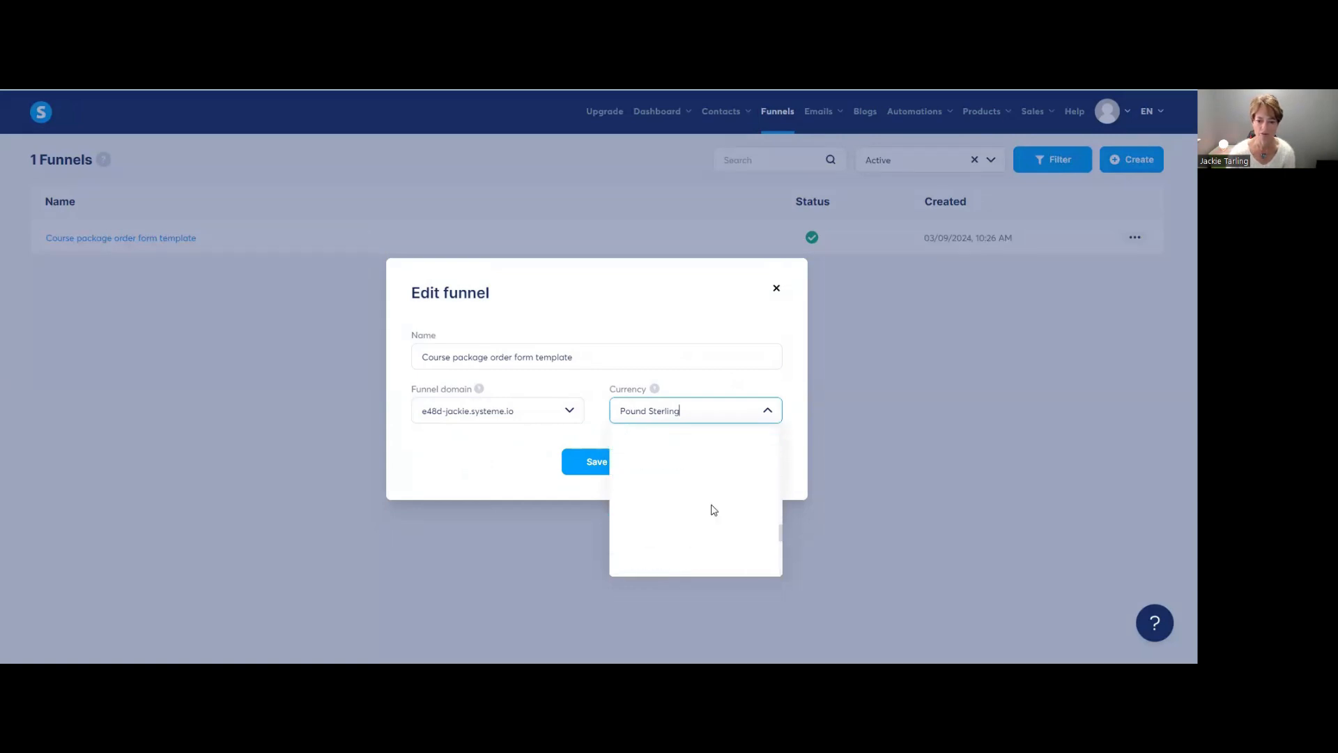
pyautogui.click(479, 462)
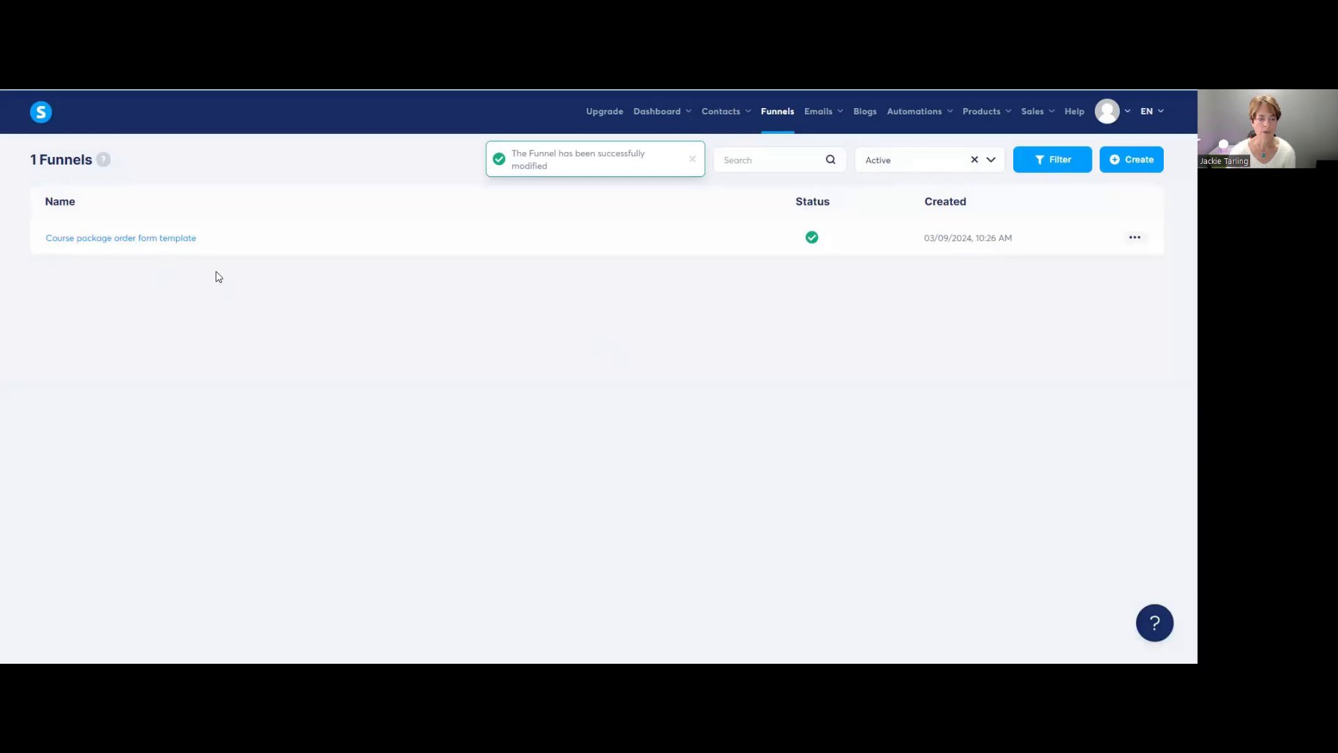
# Open the Course package order form template funnel, review its order page configuration and open that page for editing
pyautogui.click(157, 245)
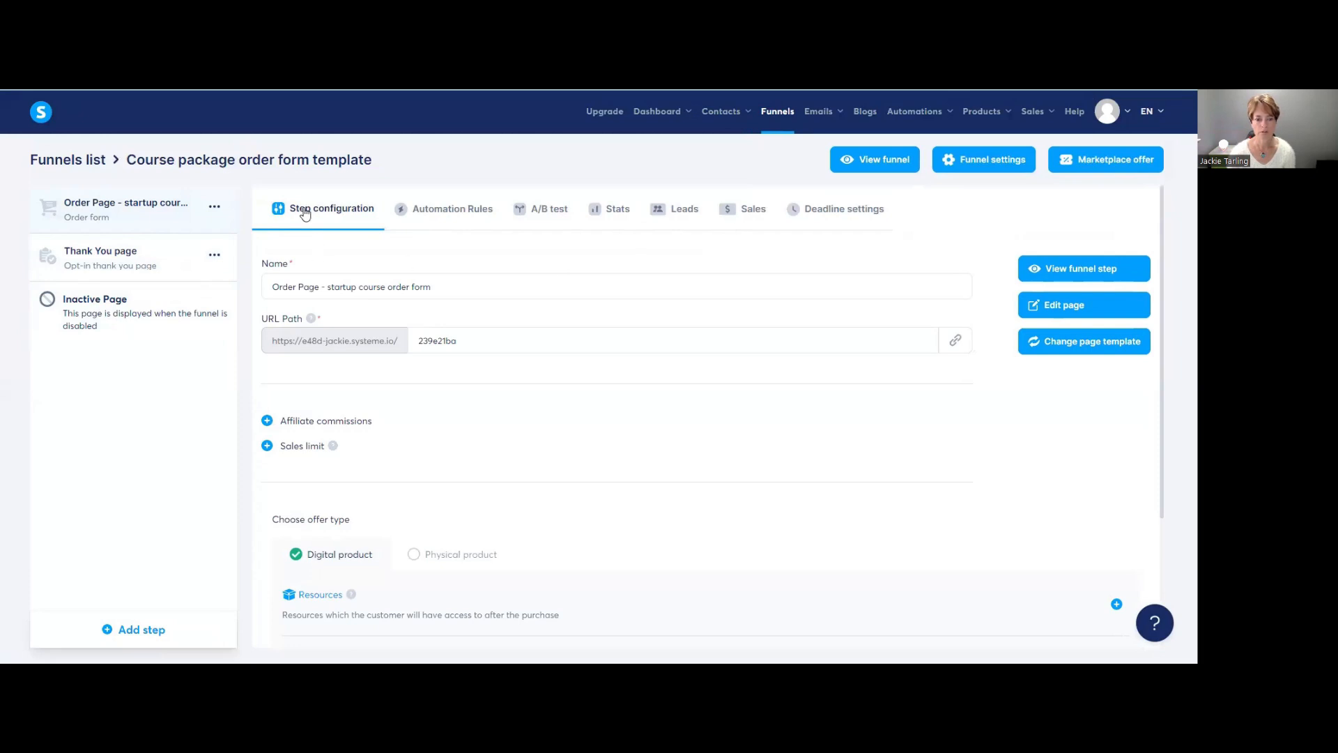
pyautogui.scroll(-3, 385, 453)
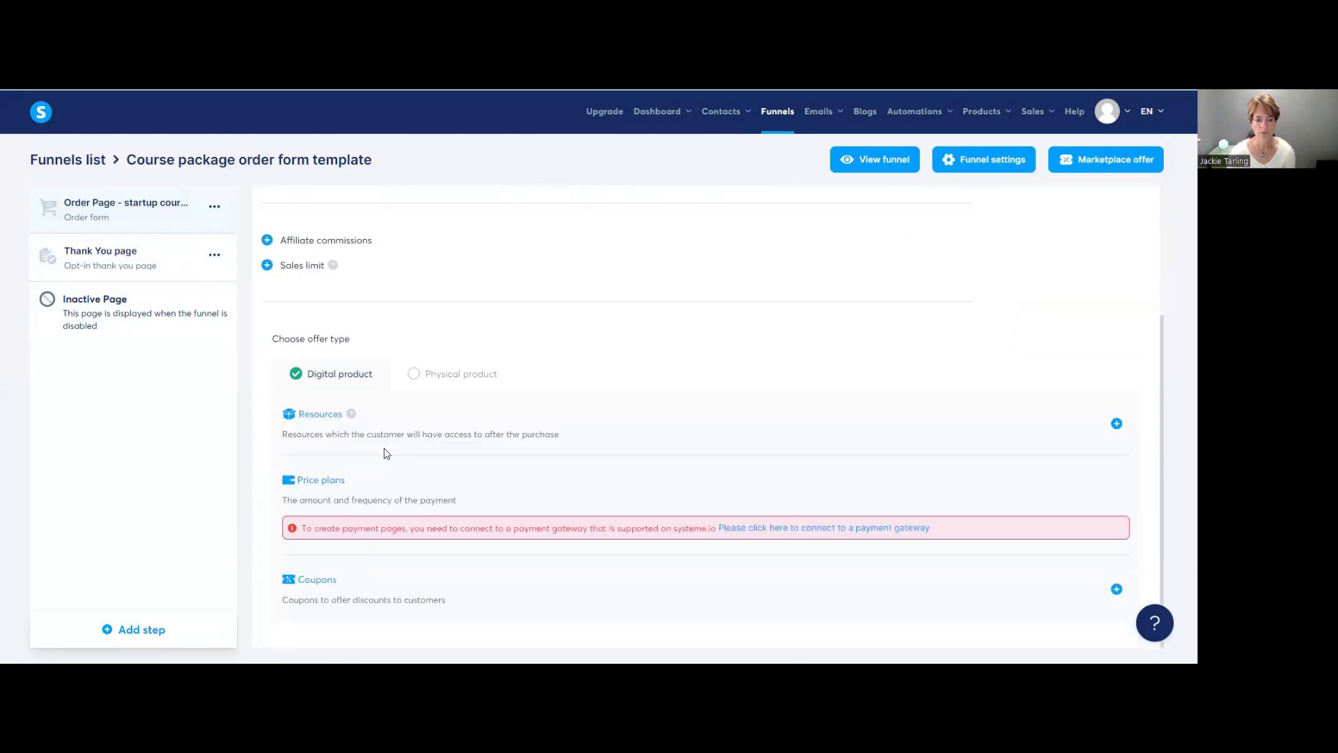
pyautogui.scroll(3, 384, 450)
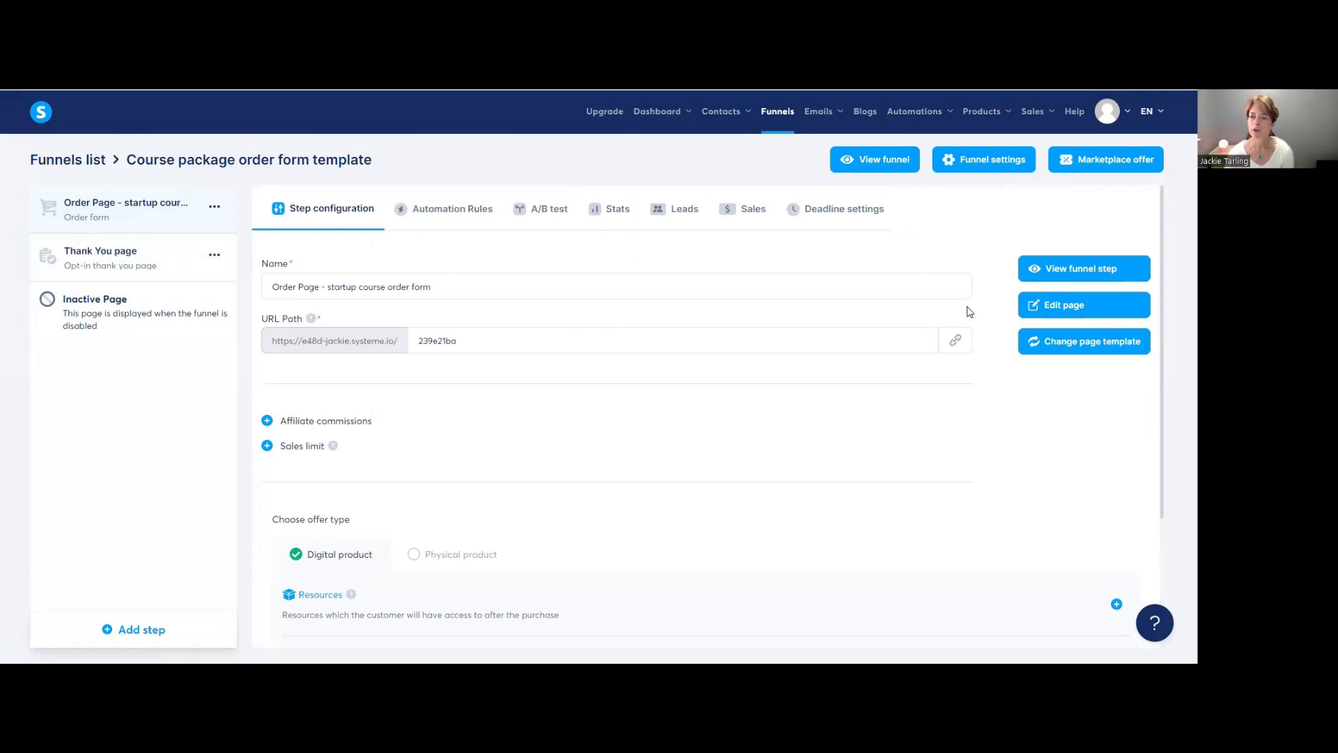
pyautogui.click(1062, 304)
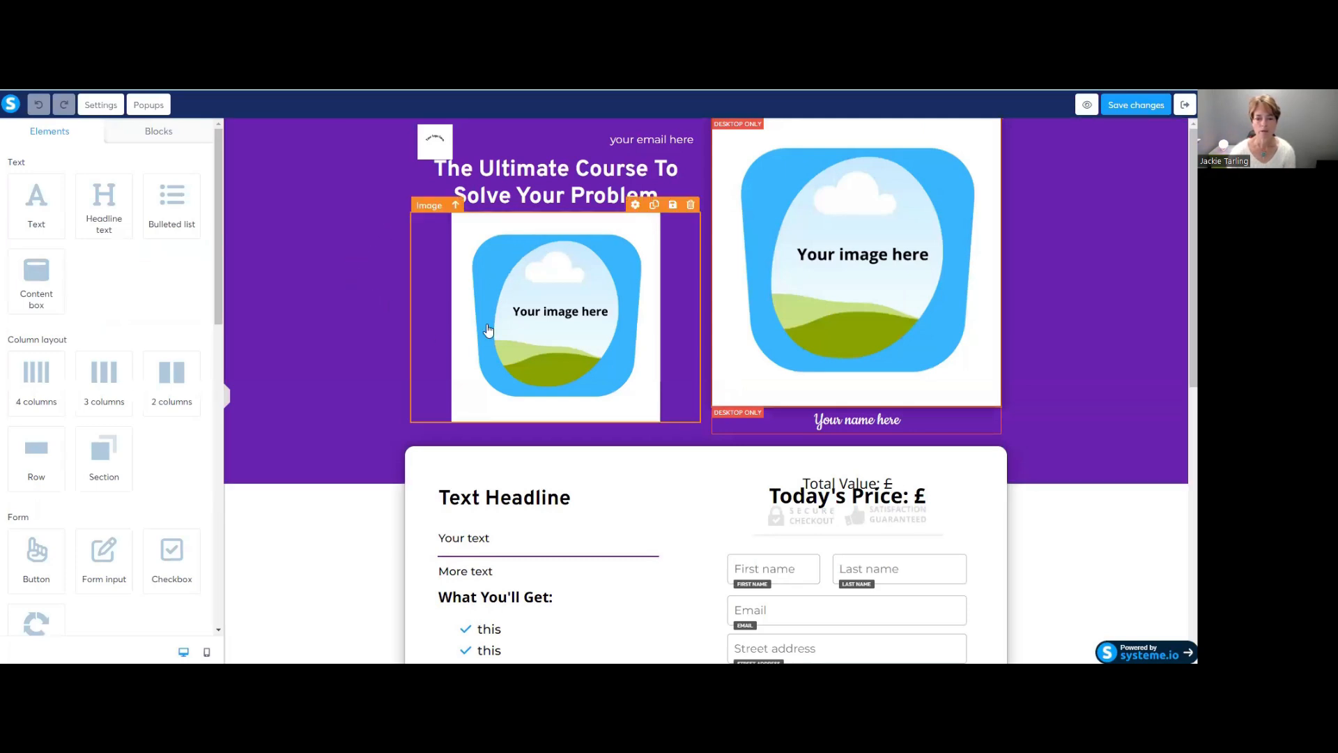
# Examine the order page's layout from header to footer, including the testimonials and payment form, and the available page elements
pyautogui.scroll(-6, 488, 335)
pyautogui.scroll(-2, 478, 330)
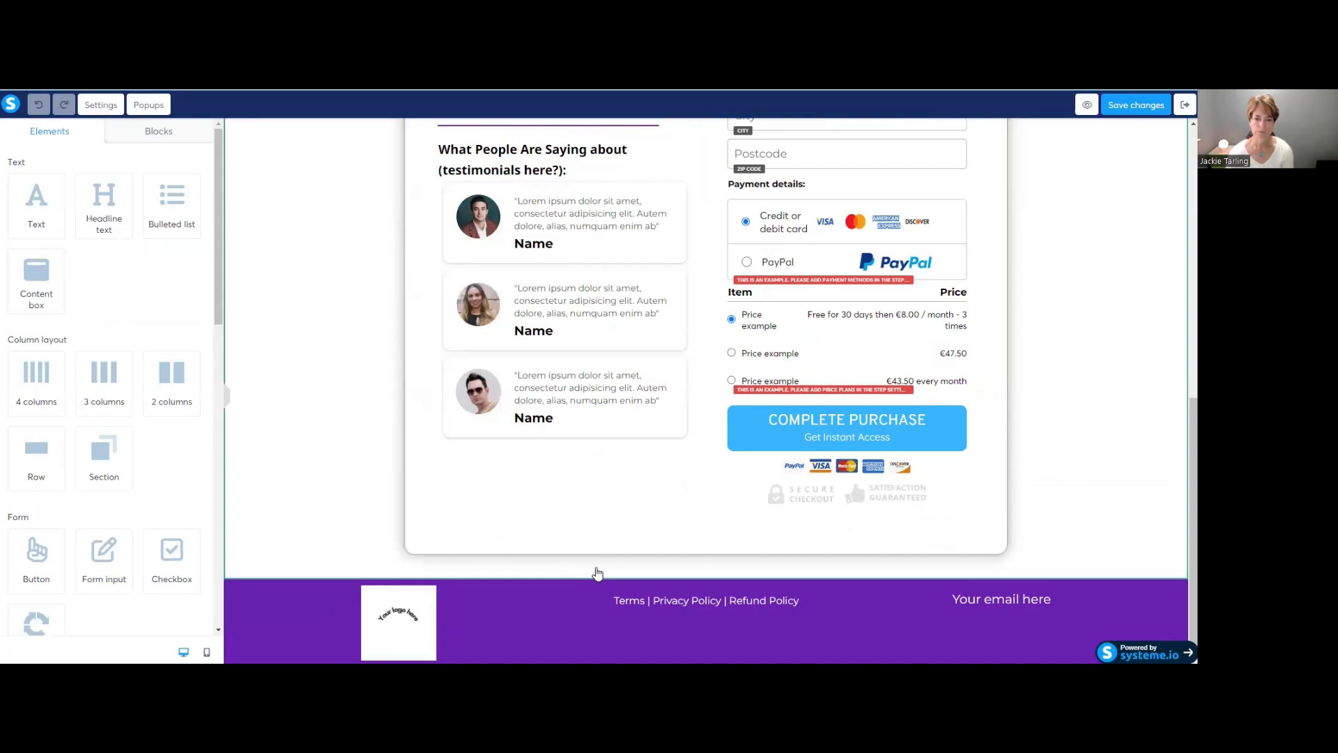
pyautogui.scroll(8, 604, 473)
pyautogui.scroll(-3, 553, 427)
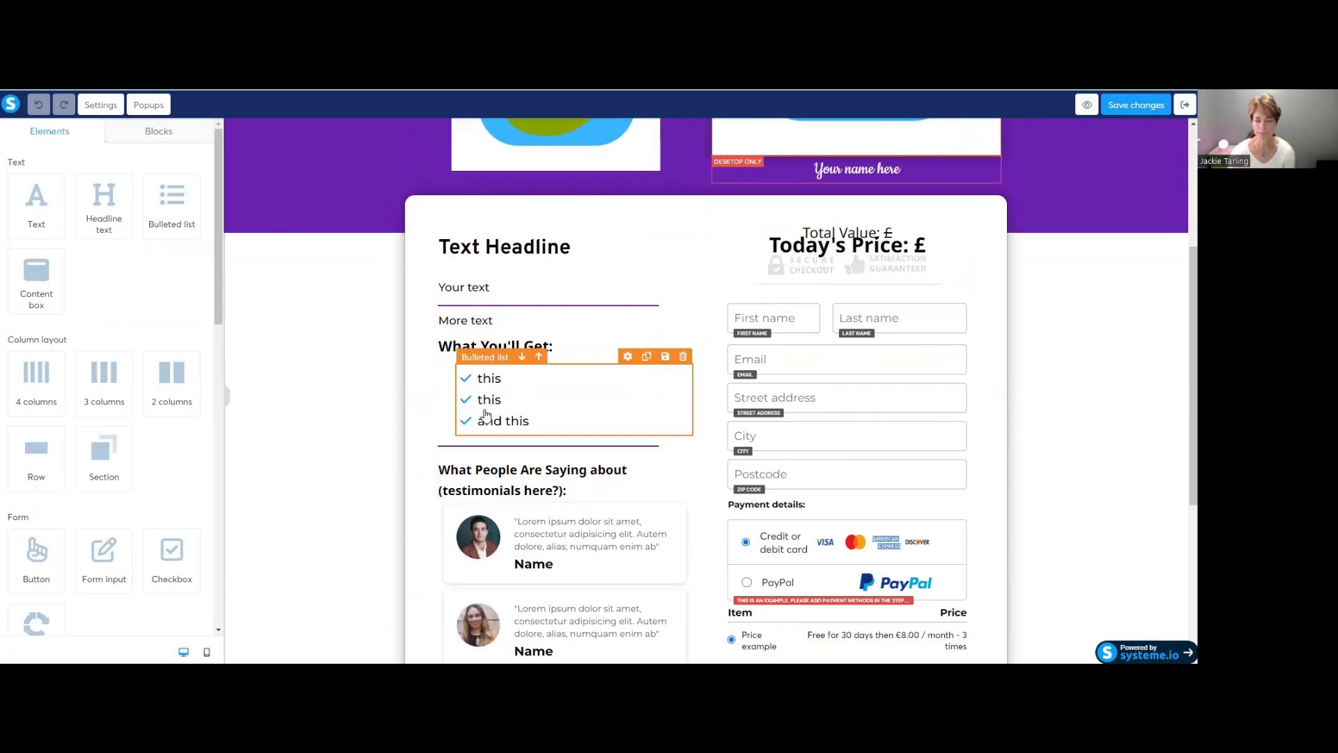
pyautogui.scroll(-4, 481, 432)
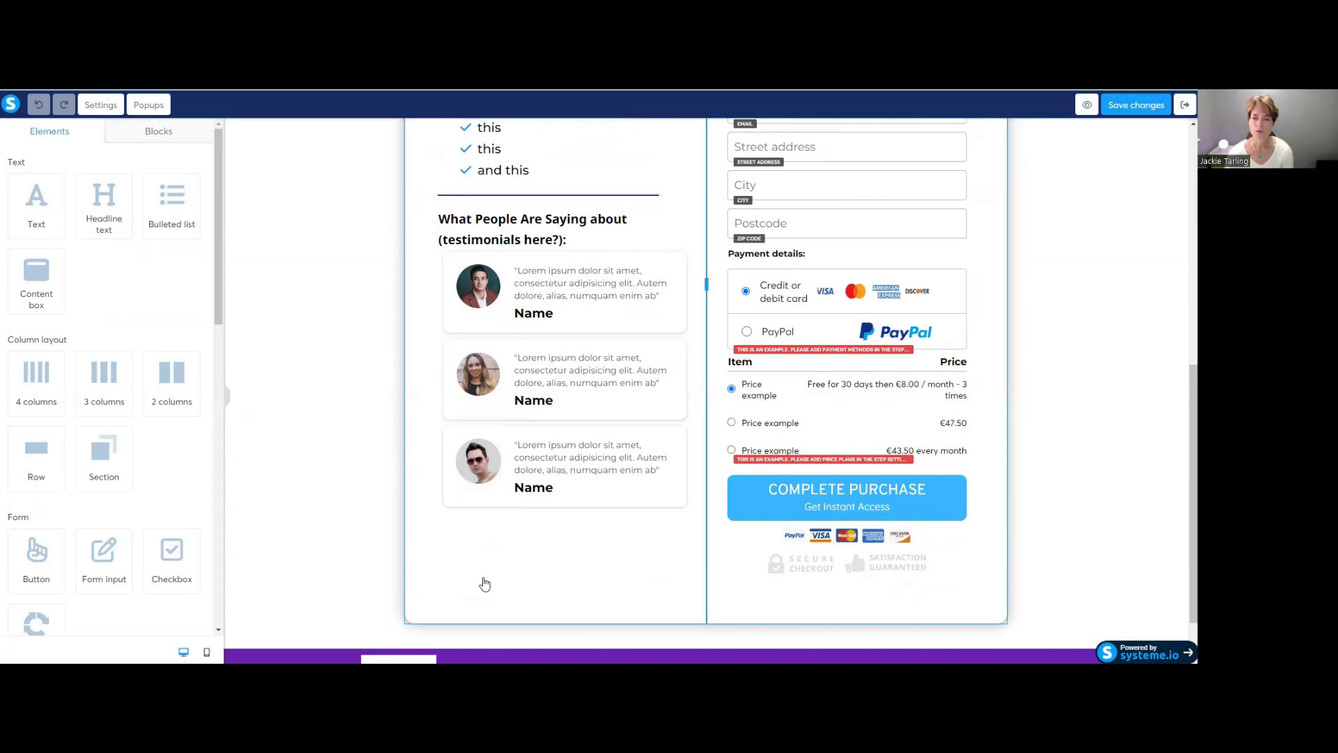
pyautogui.scroll(5, 491, 582)
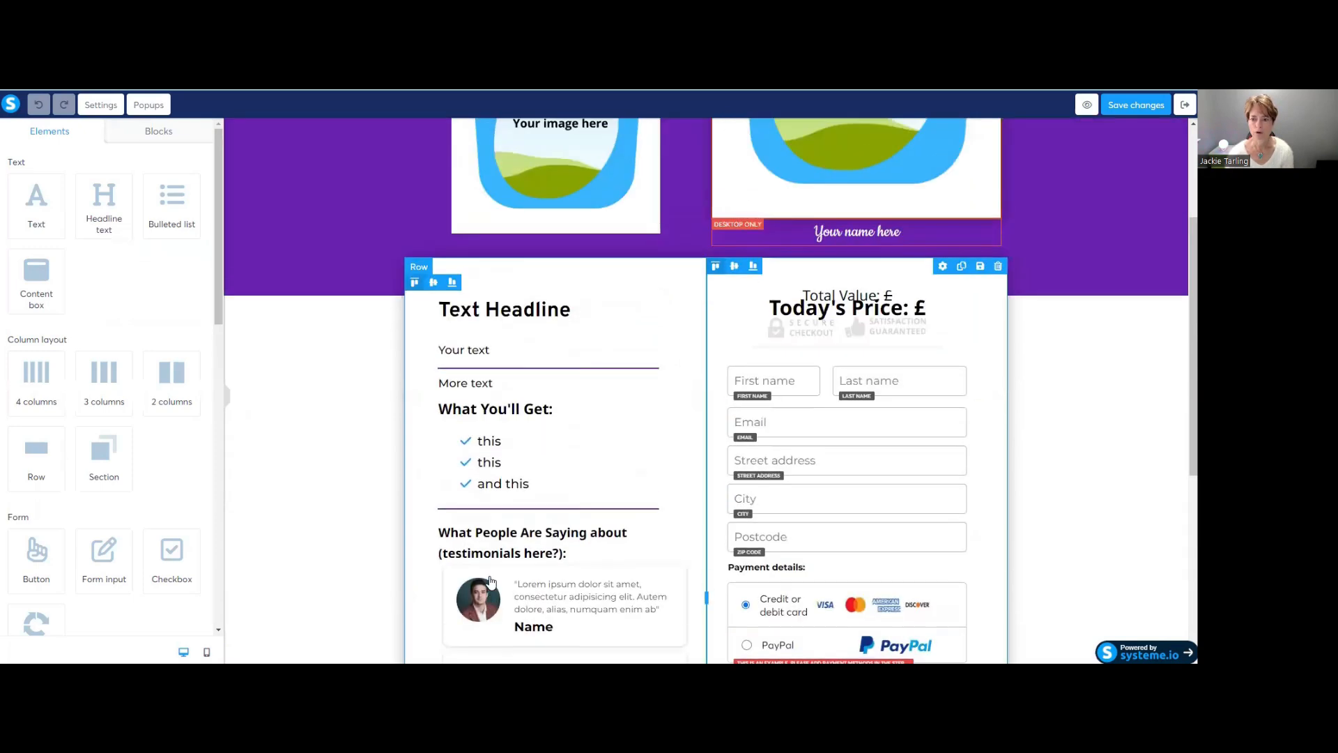
pyautogui.scroll(-6, 498, 568)
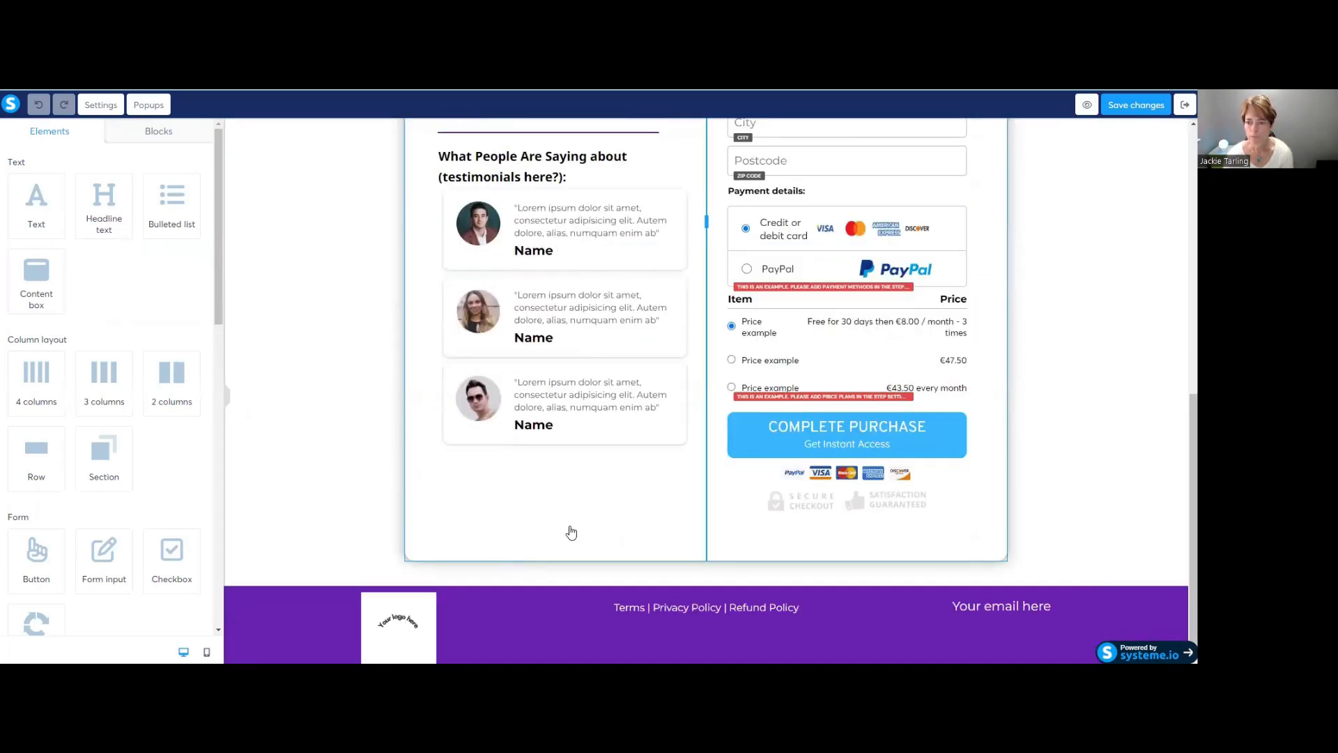
pyautogui.scroll(7, 571, 533)
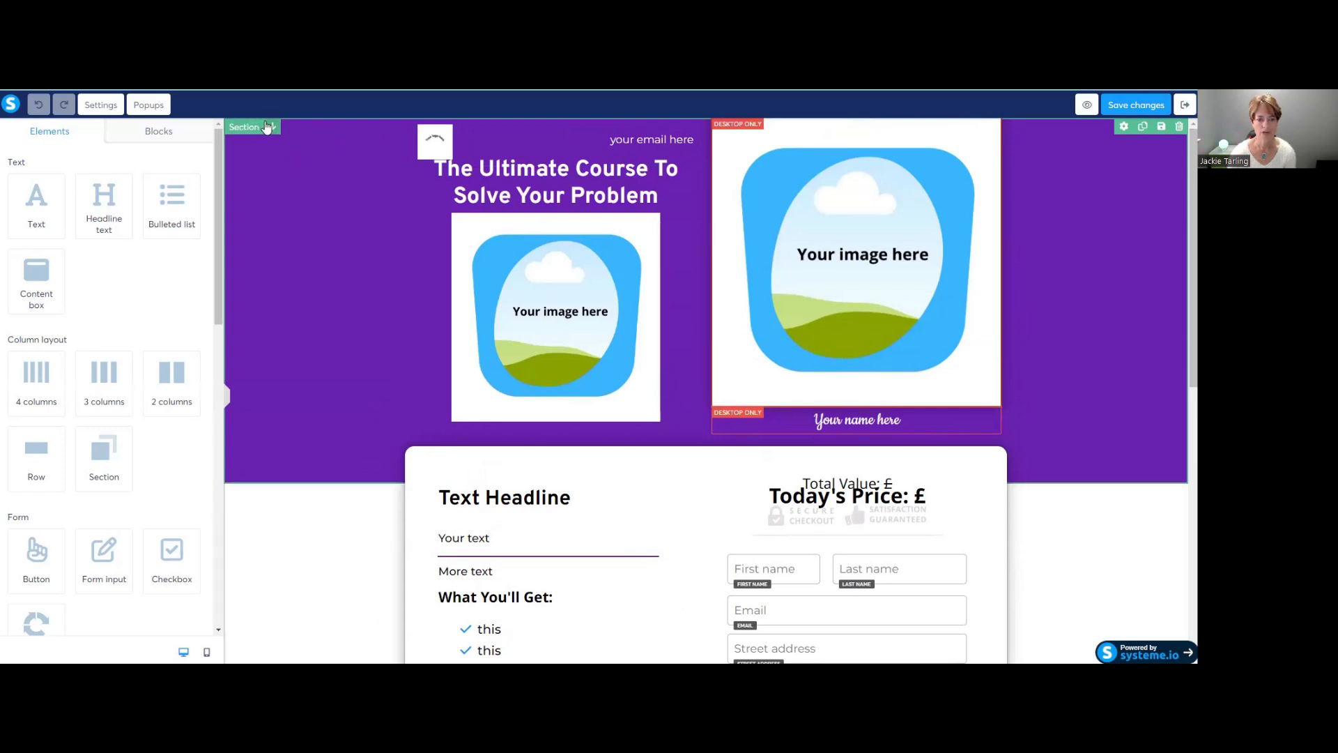
pyautogui.scroll(-10, 271, 132)
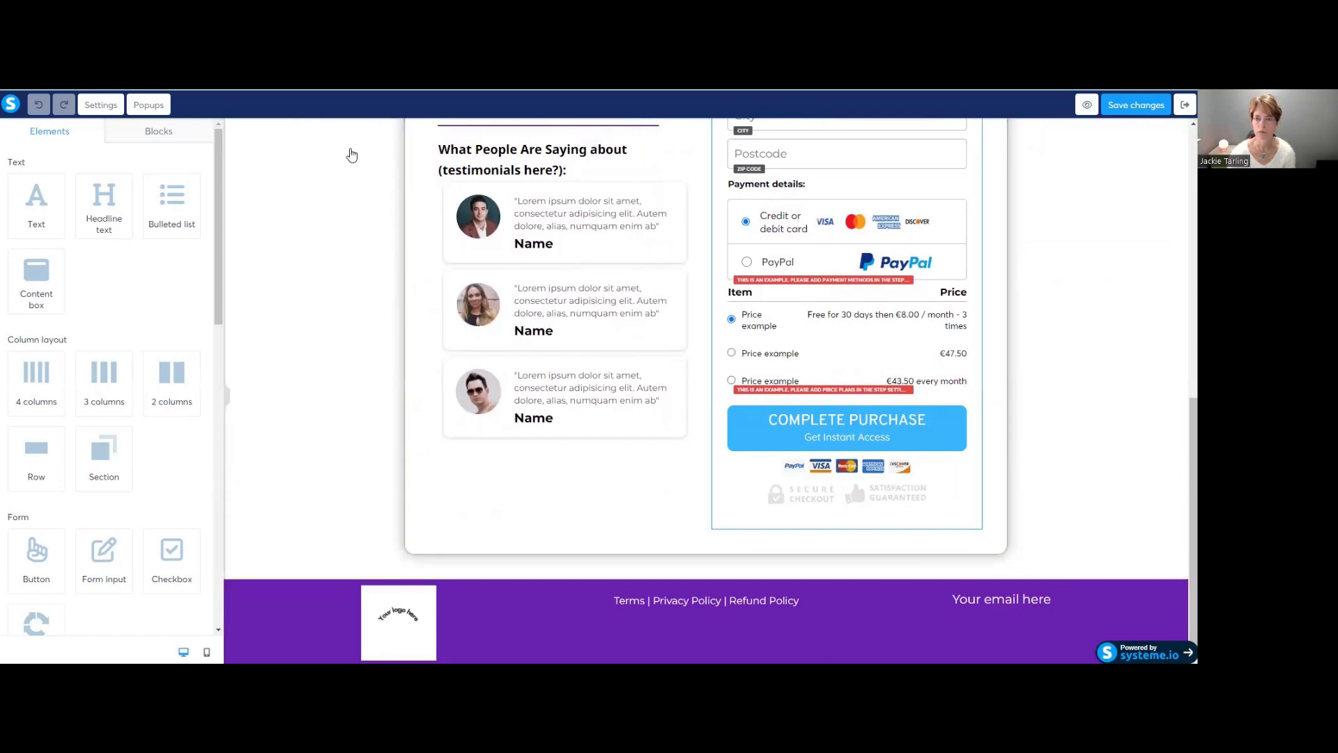
pyautogui.scroll(10, 301, 298)
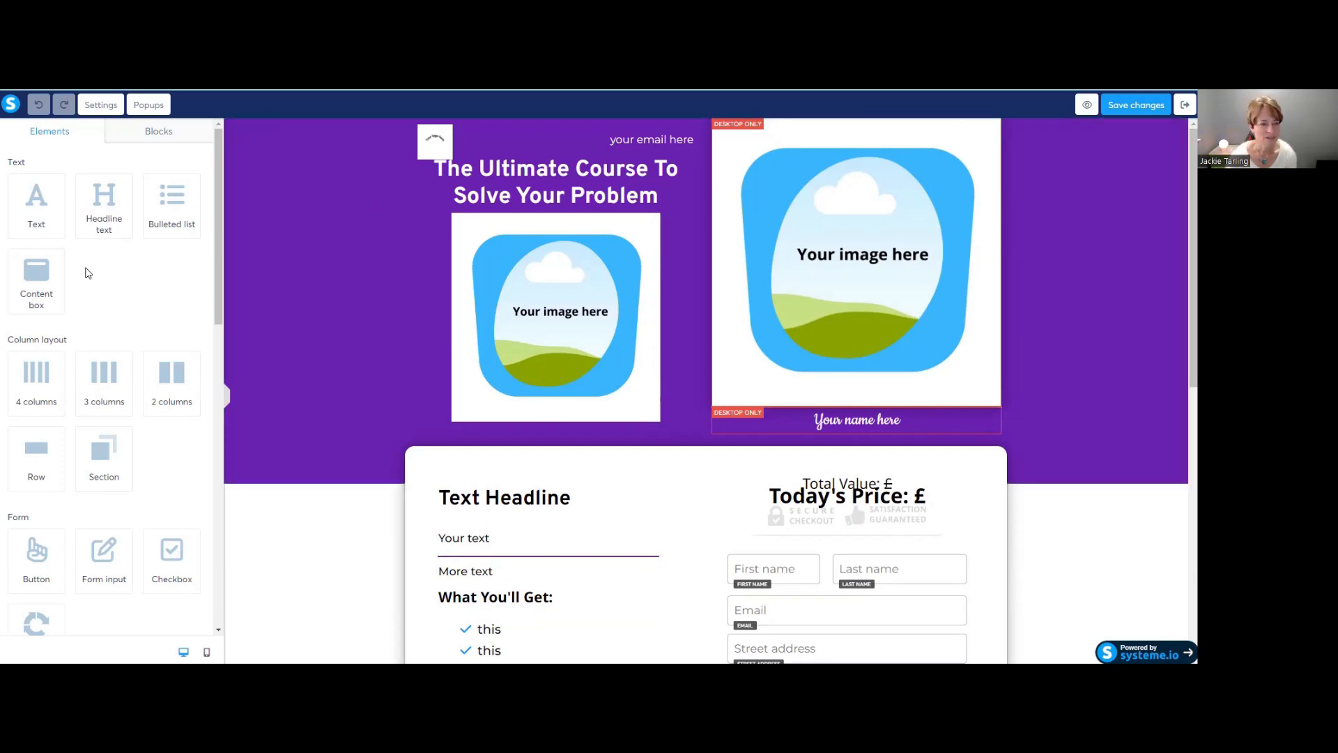
pyautogui.scroll(-3, 86, 279)
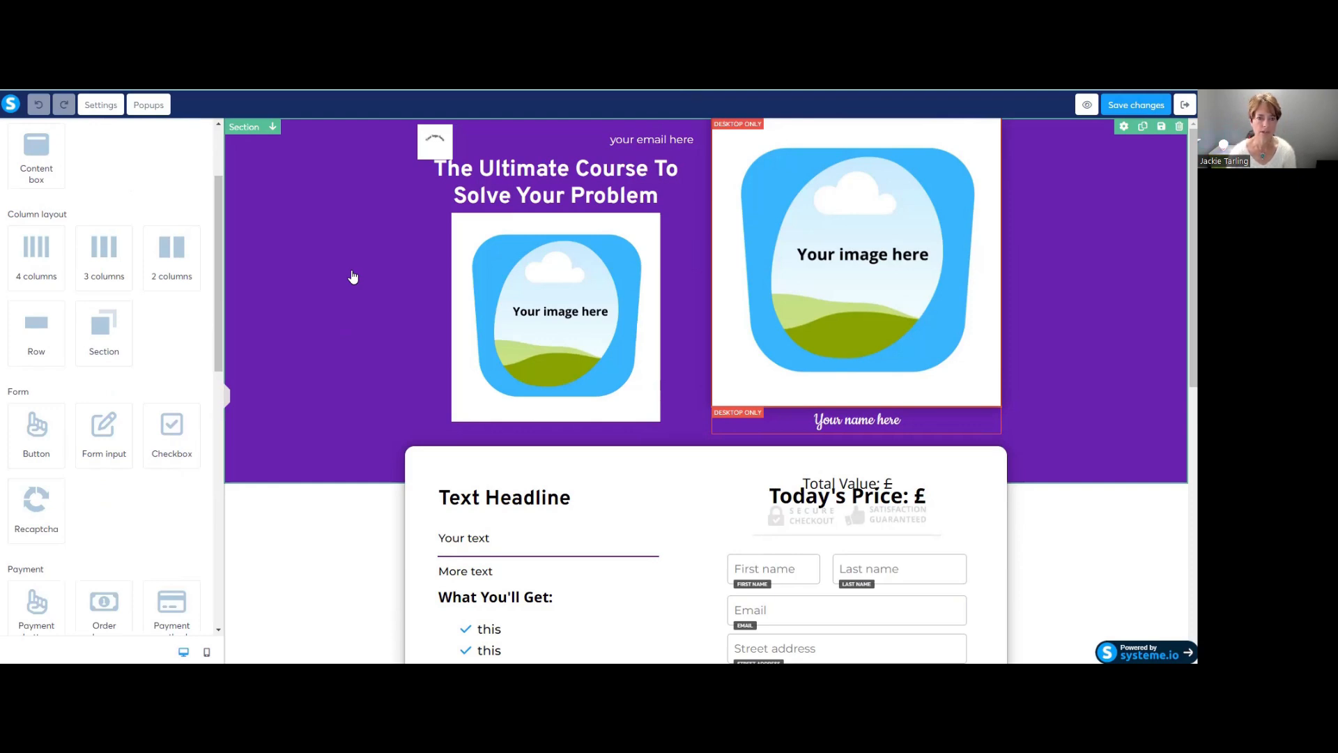
# Replace the header's placeholder logo with the Tech Savvy logo from the uploaded images and set its image size to 80
pyautogui.click(436, 143)
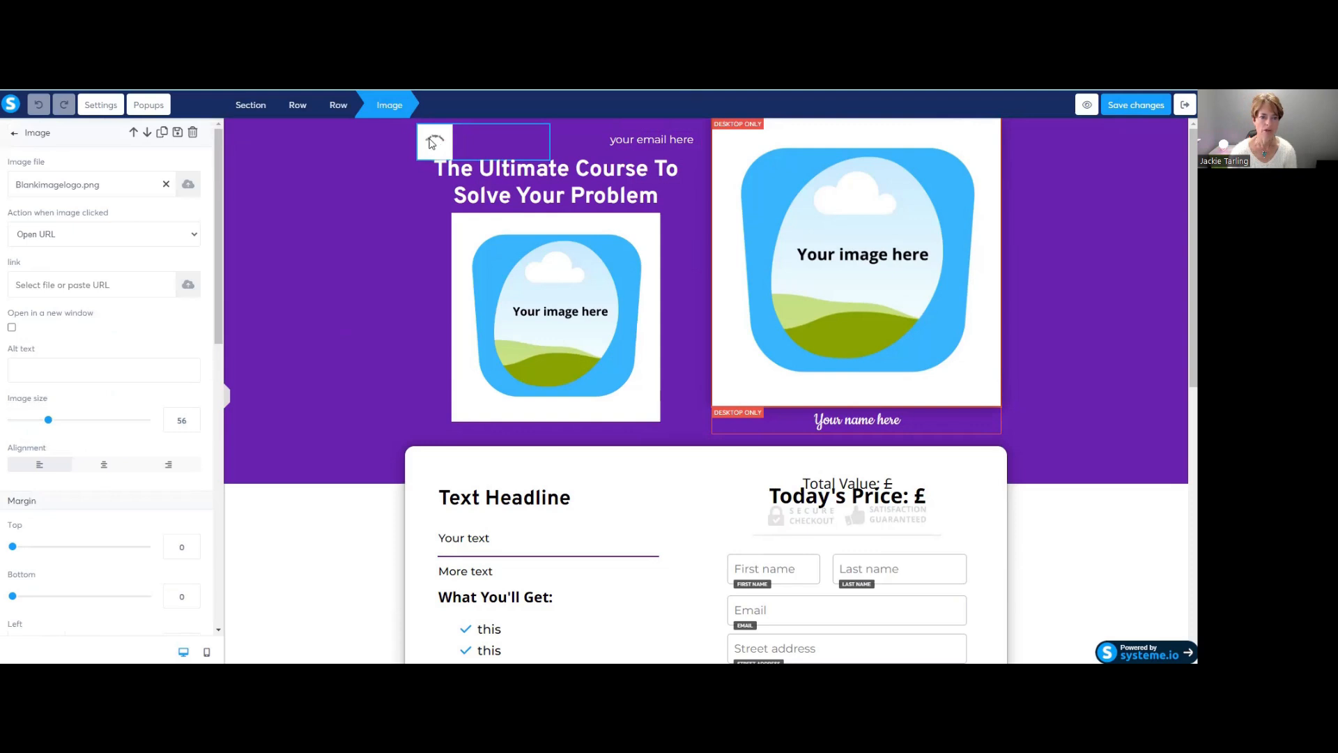
pyautogui.click(187, 185)
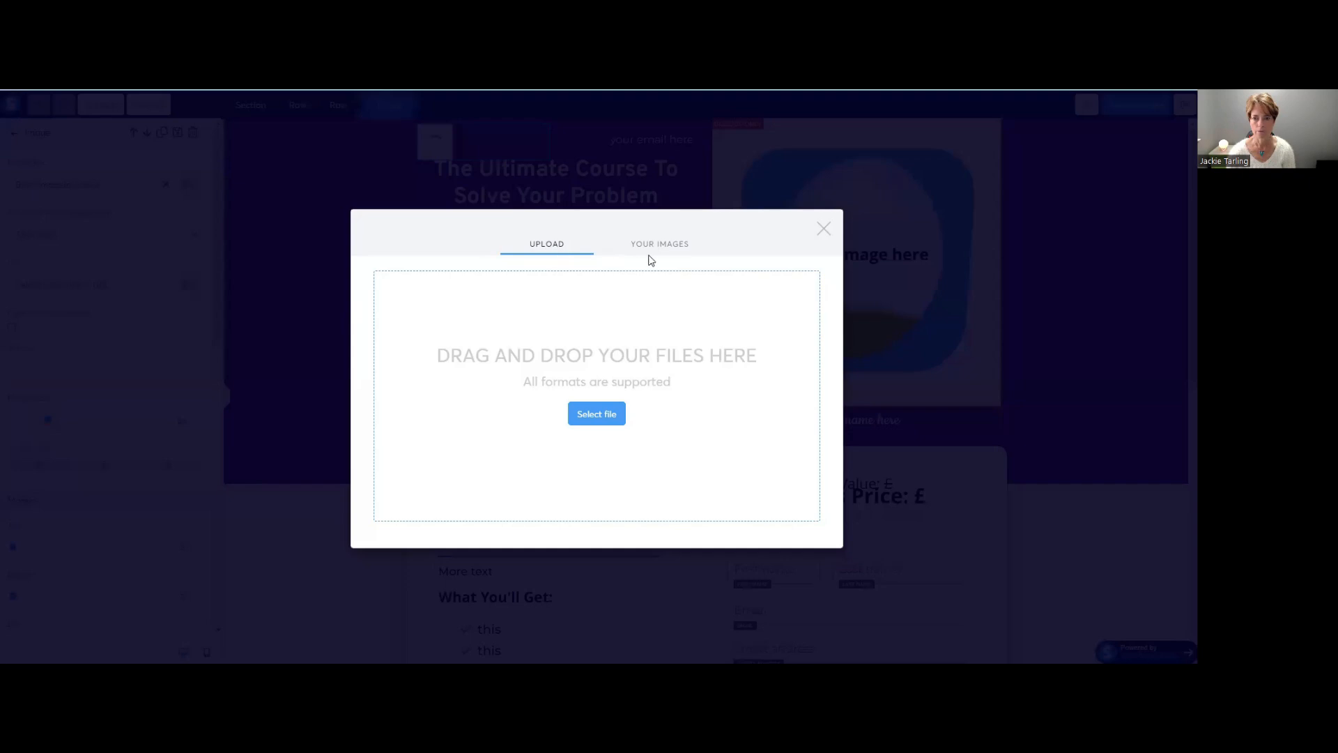
pyautogui.click(671, 249)
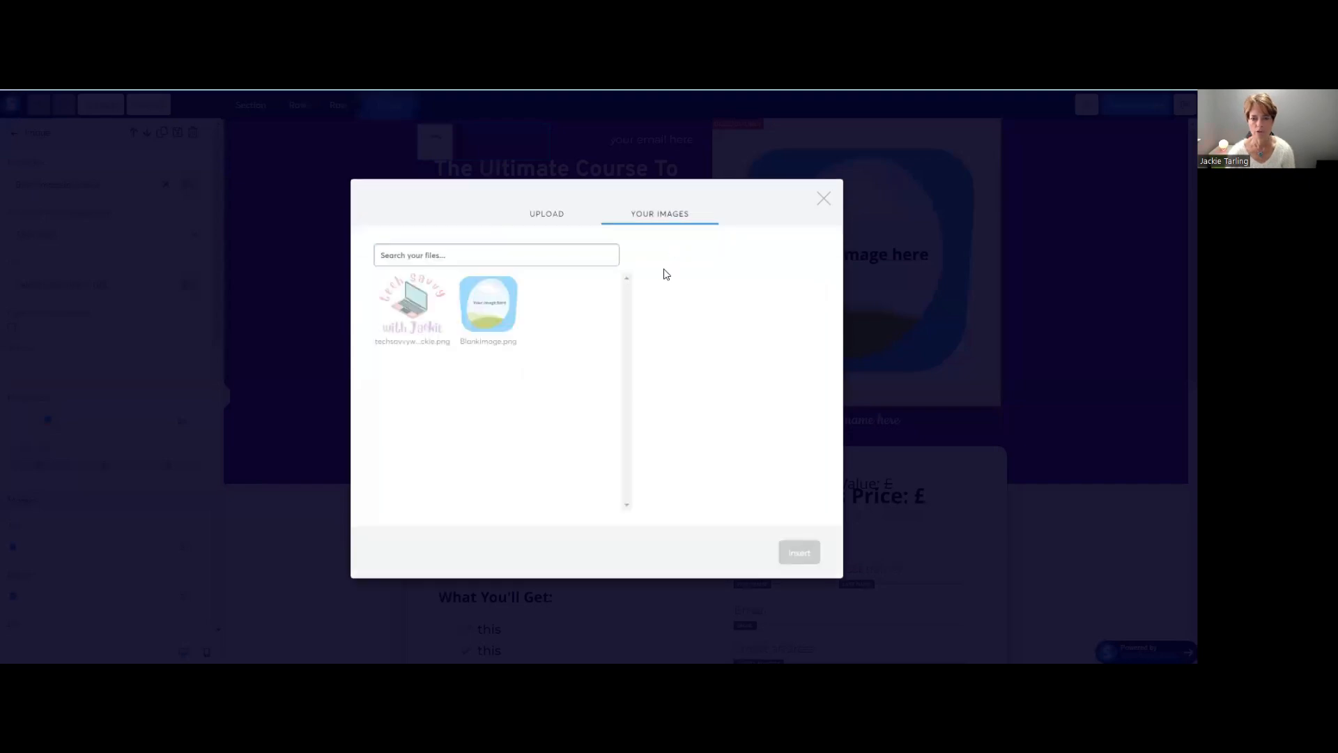
pyautogui.moveTo(413, 278)
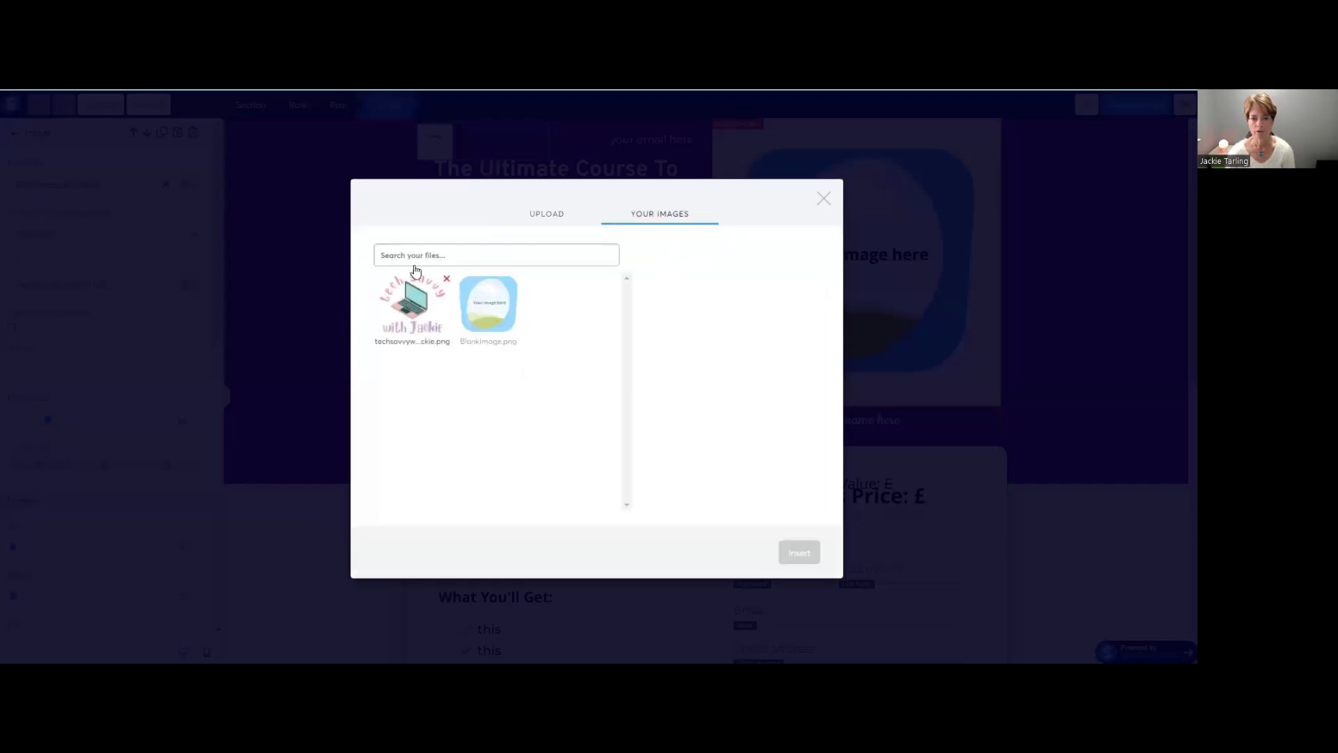
pyautogui.click(417, 304)
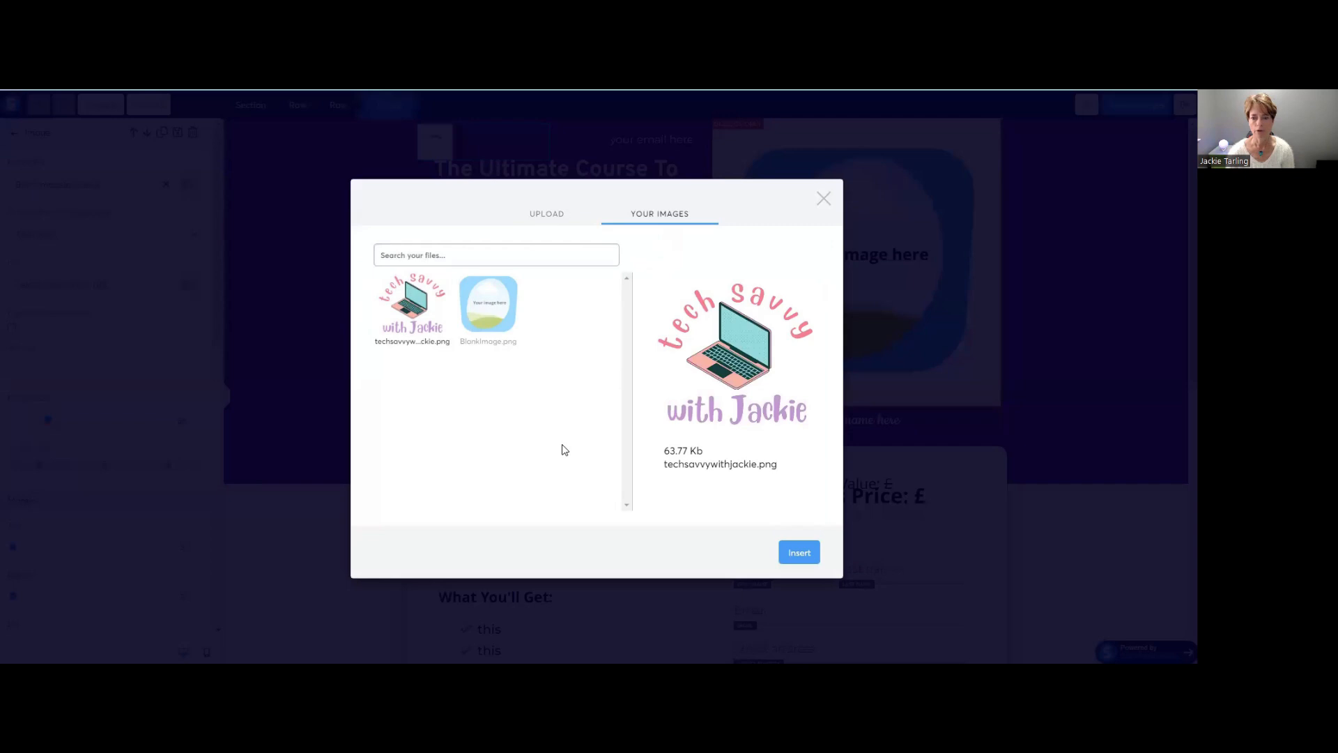
pyautogui.click(806, 556)
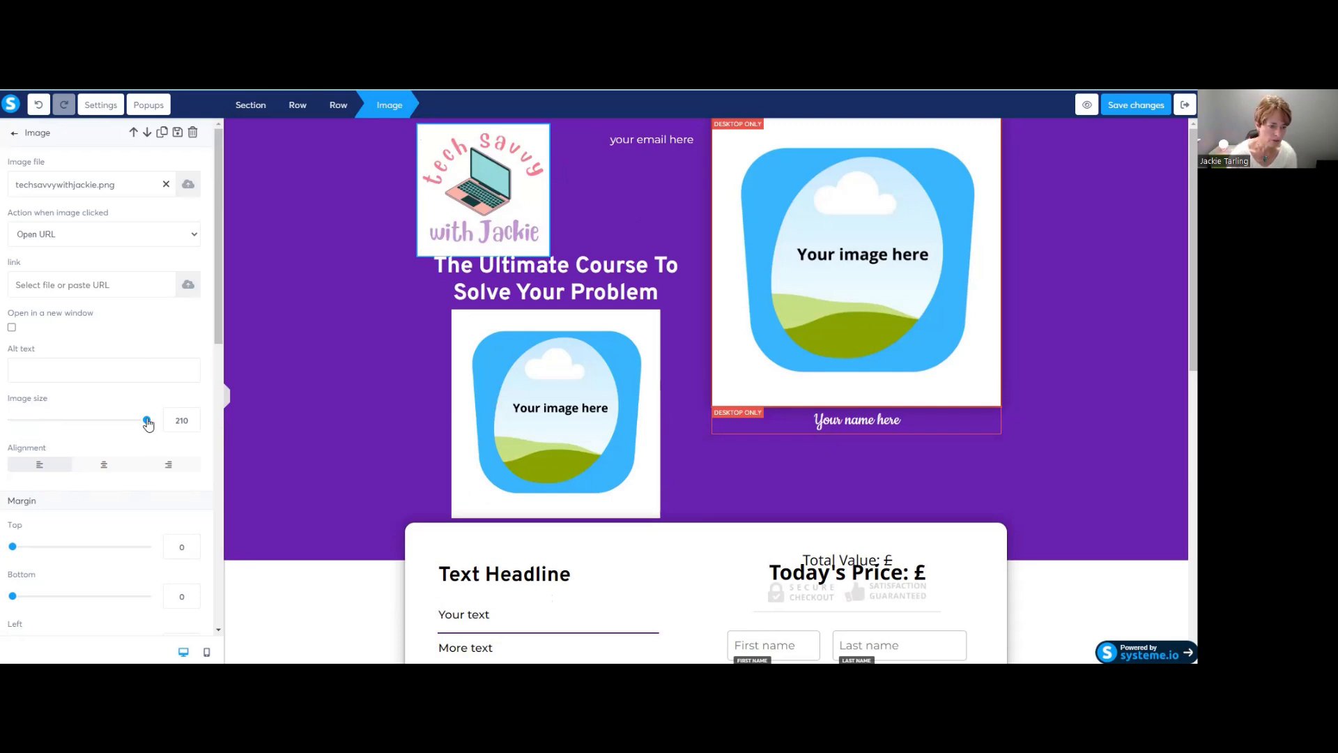
pyautogui.moveTo(147, 420); pyautogui.dragTo(65, 427)
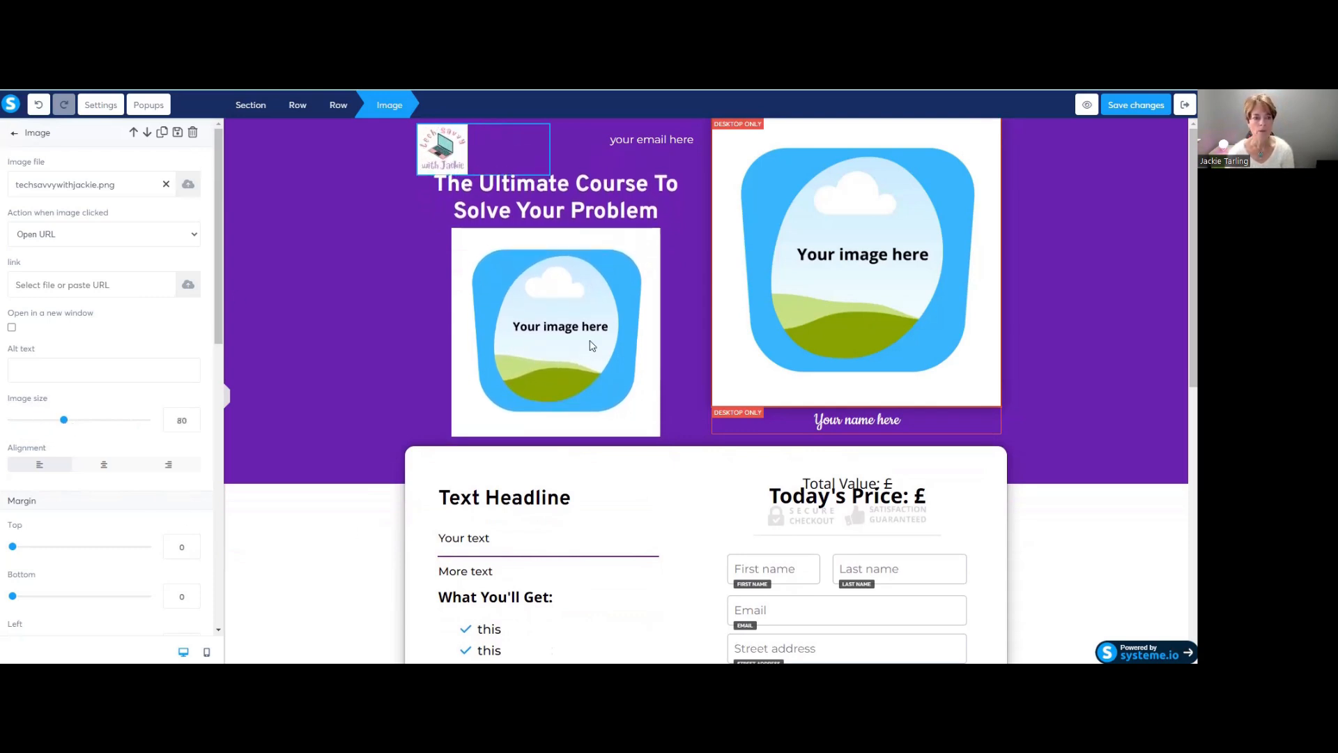
# Browse the computer's Systeme folder and the uploaded images for logo files, then close the image picker without inserting anything
pyautogui.click(188, 186)
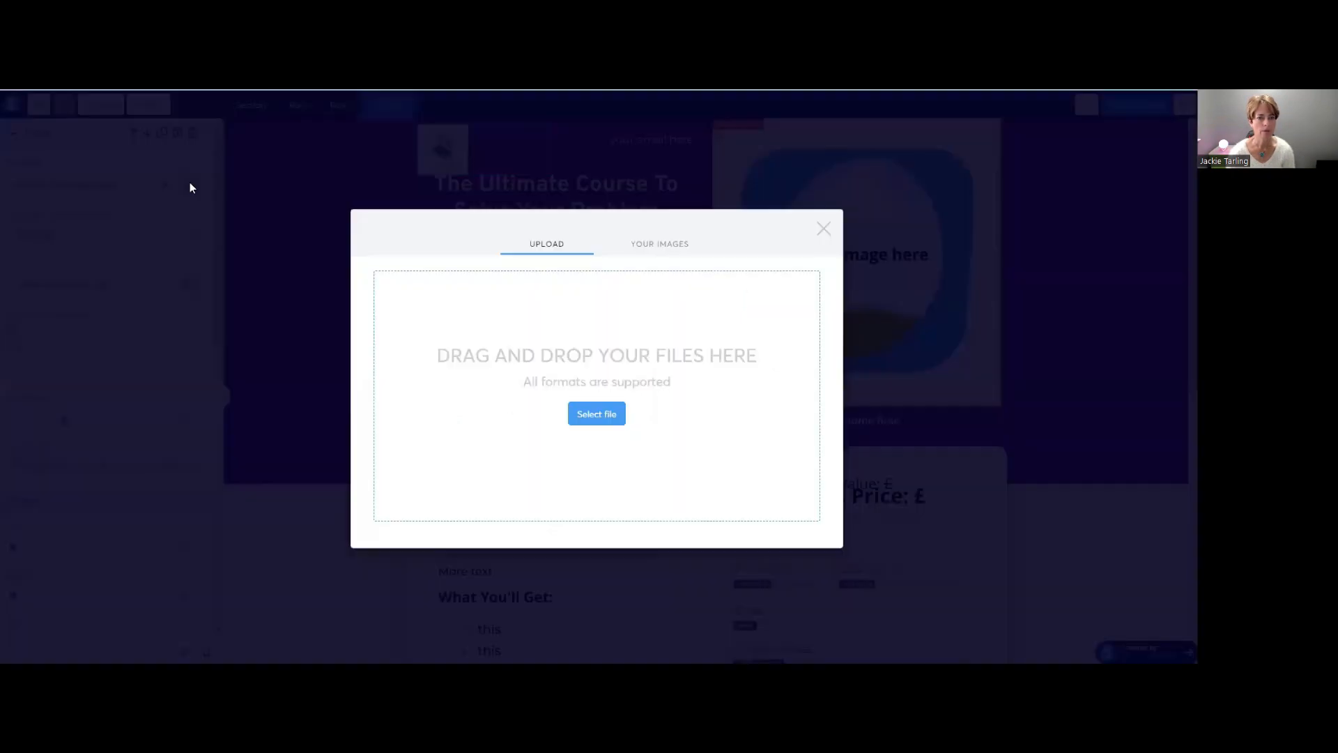
pyautogui.click(598, 413)
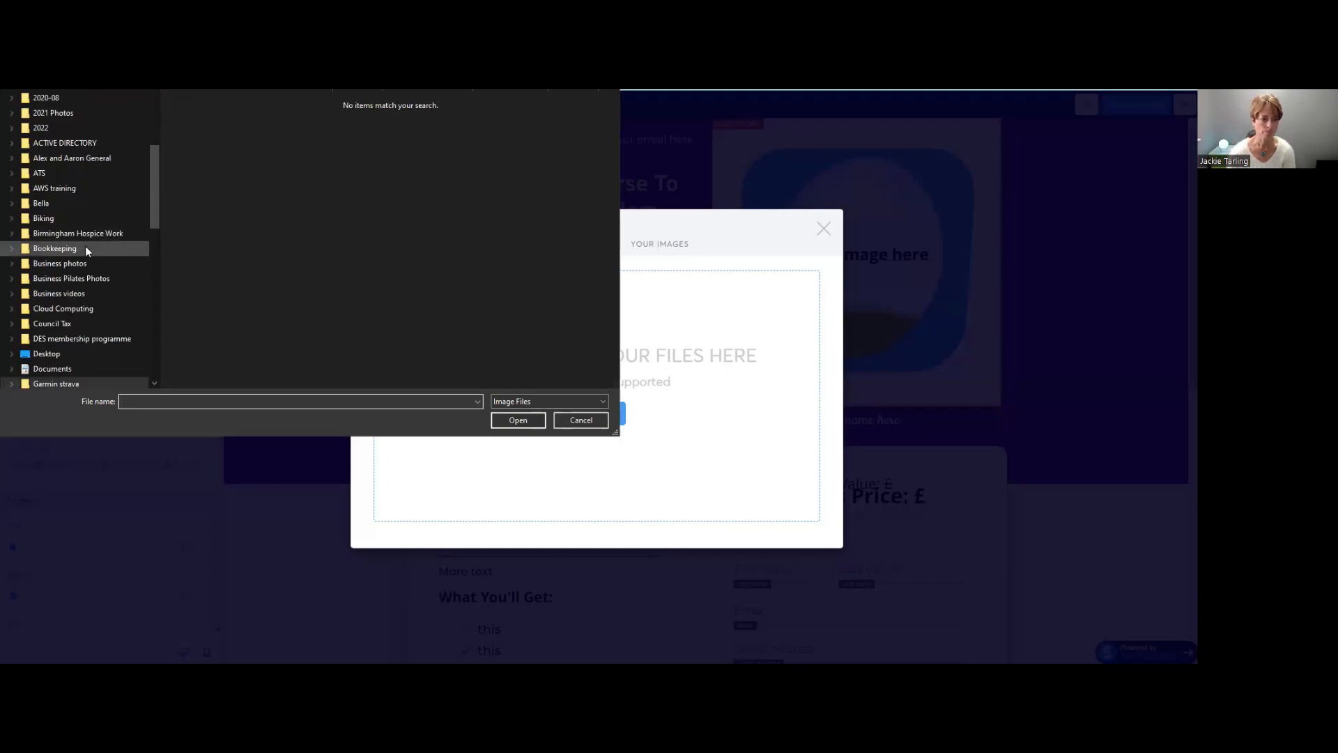
pyautogui.scroll(-4, 85, 246)
pyautogui.scroll(-6, 88, 248)
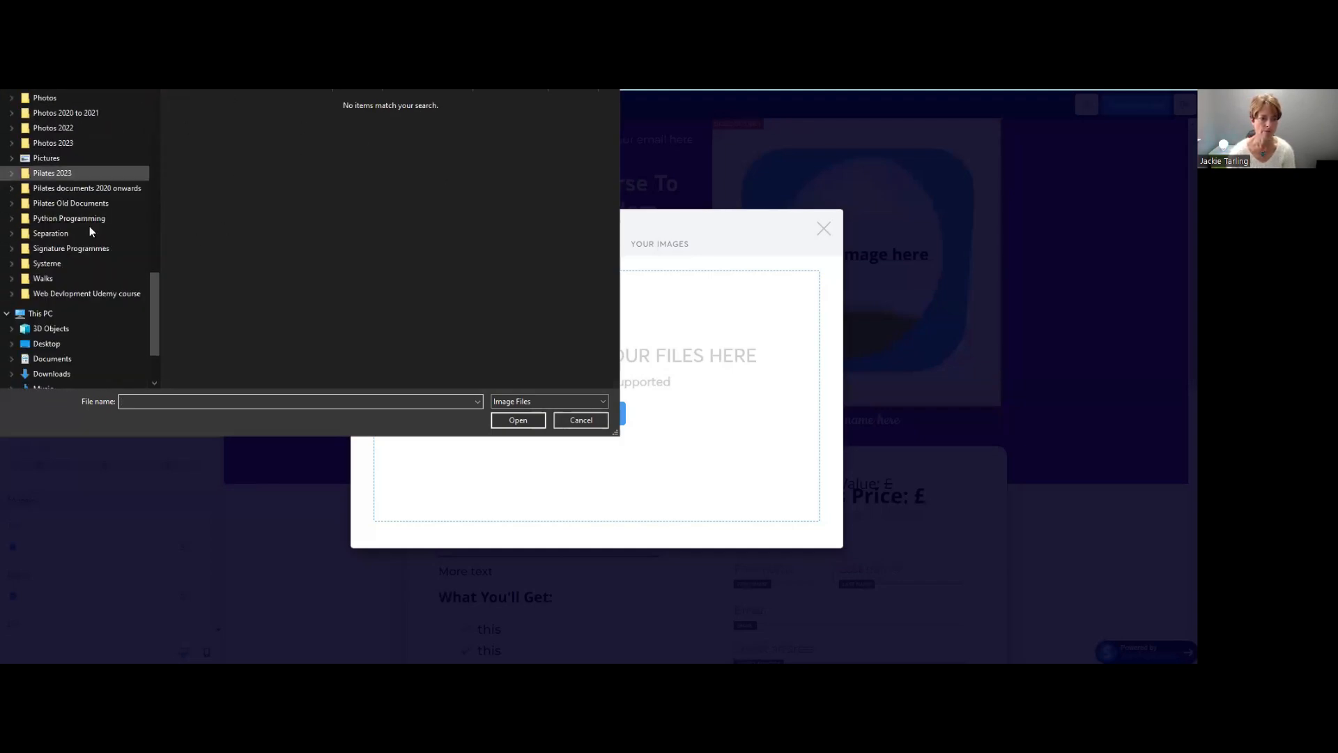
pyautogui.click(54, 237)
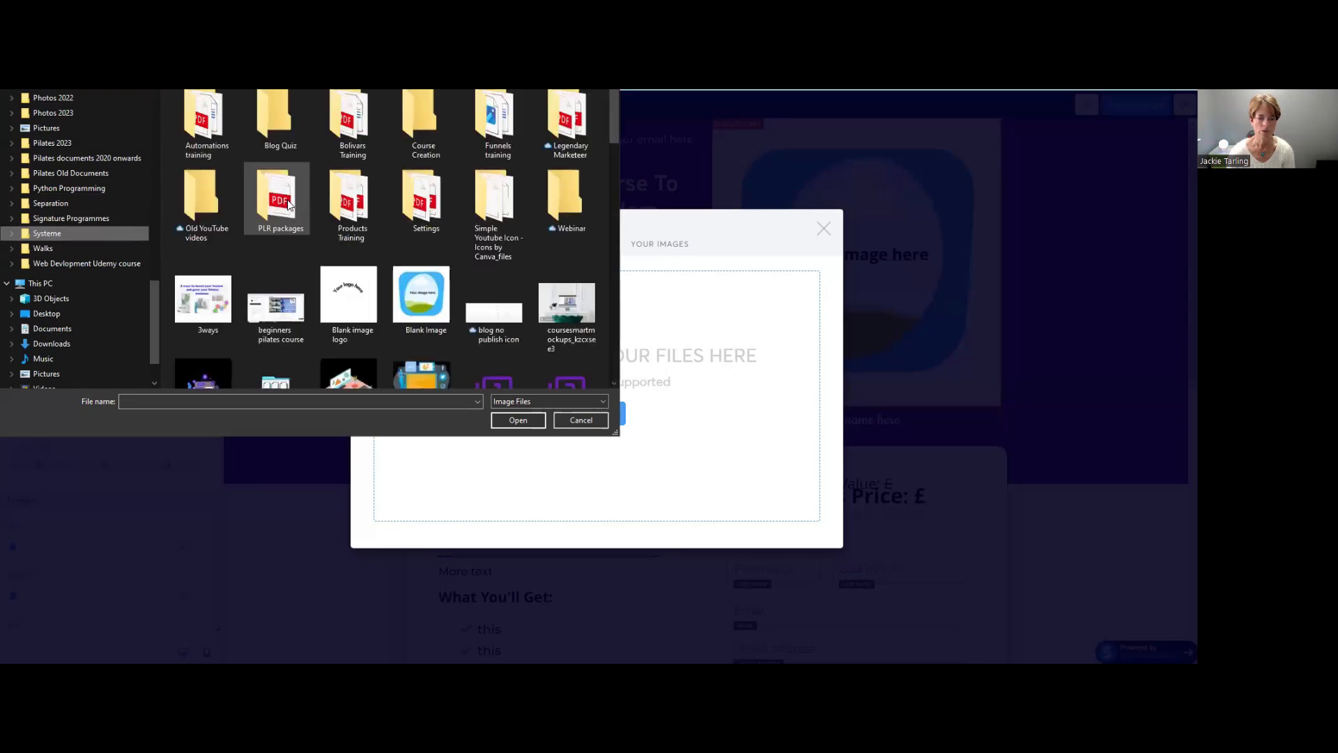
pyautogui.scroll(-5, 425, 121)
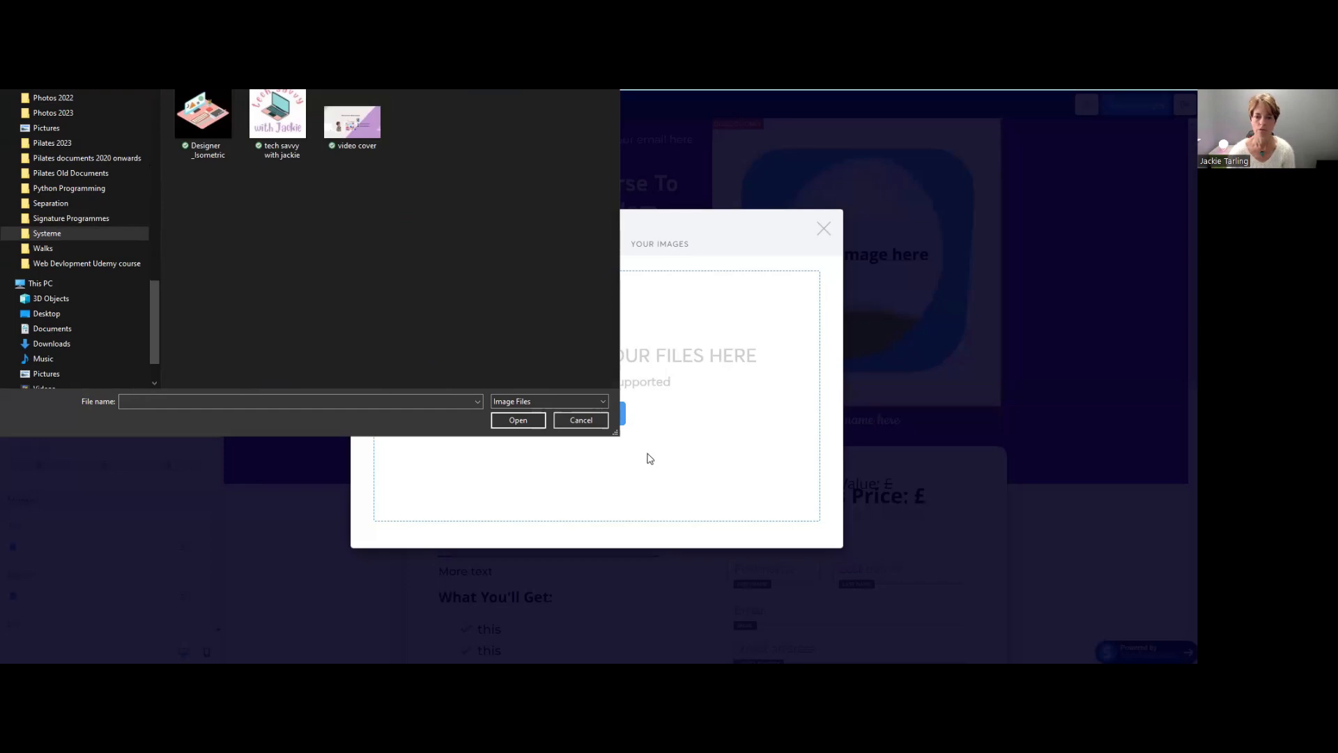
pyautogui.click(567, 420)
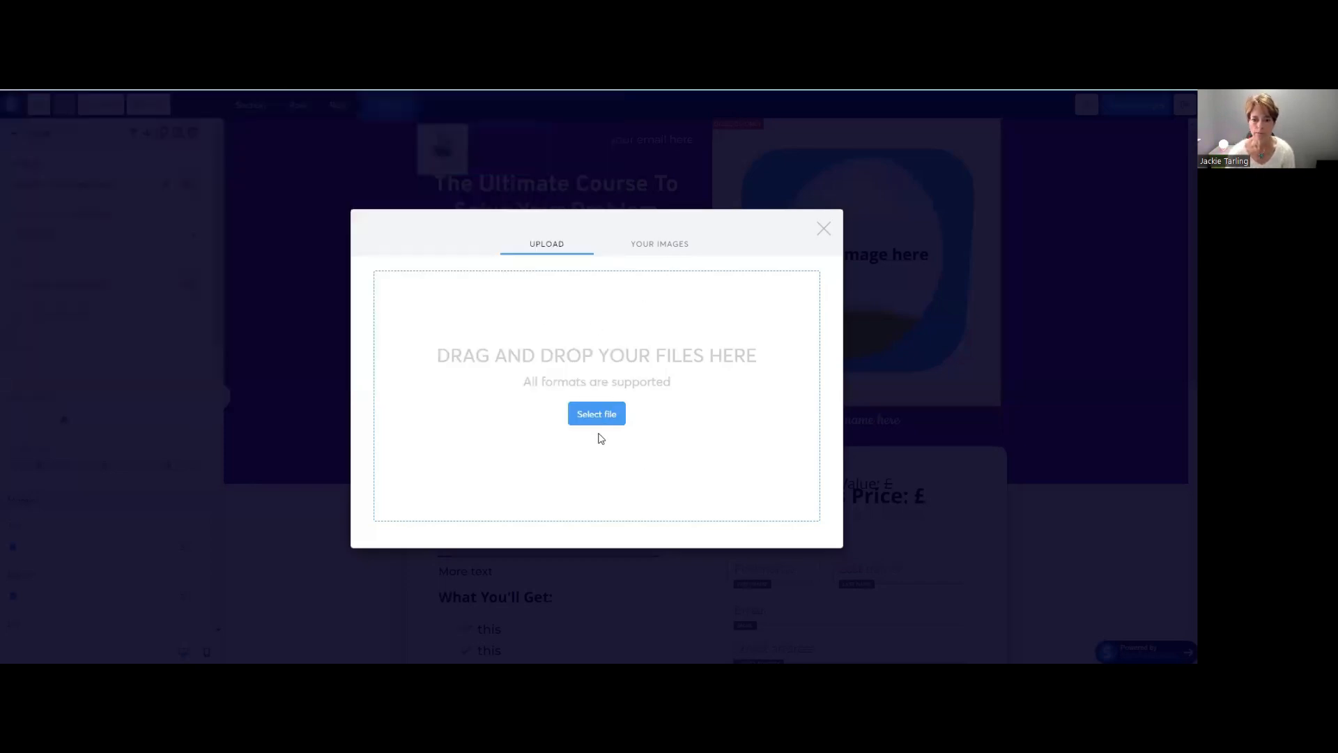
pyautogui.click(653, 246)
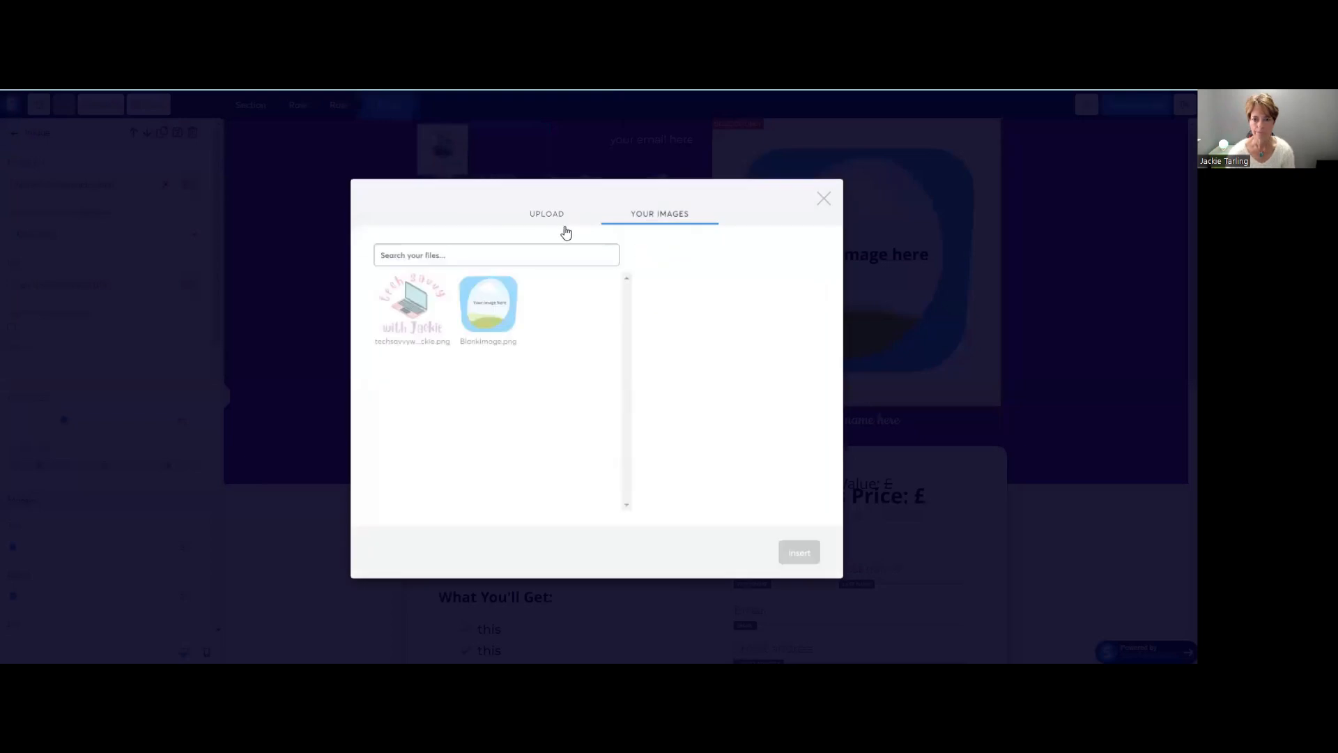
pyautogui.click(823, 198)
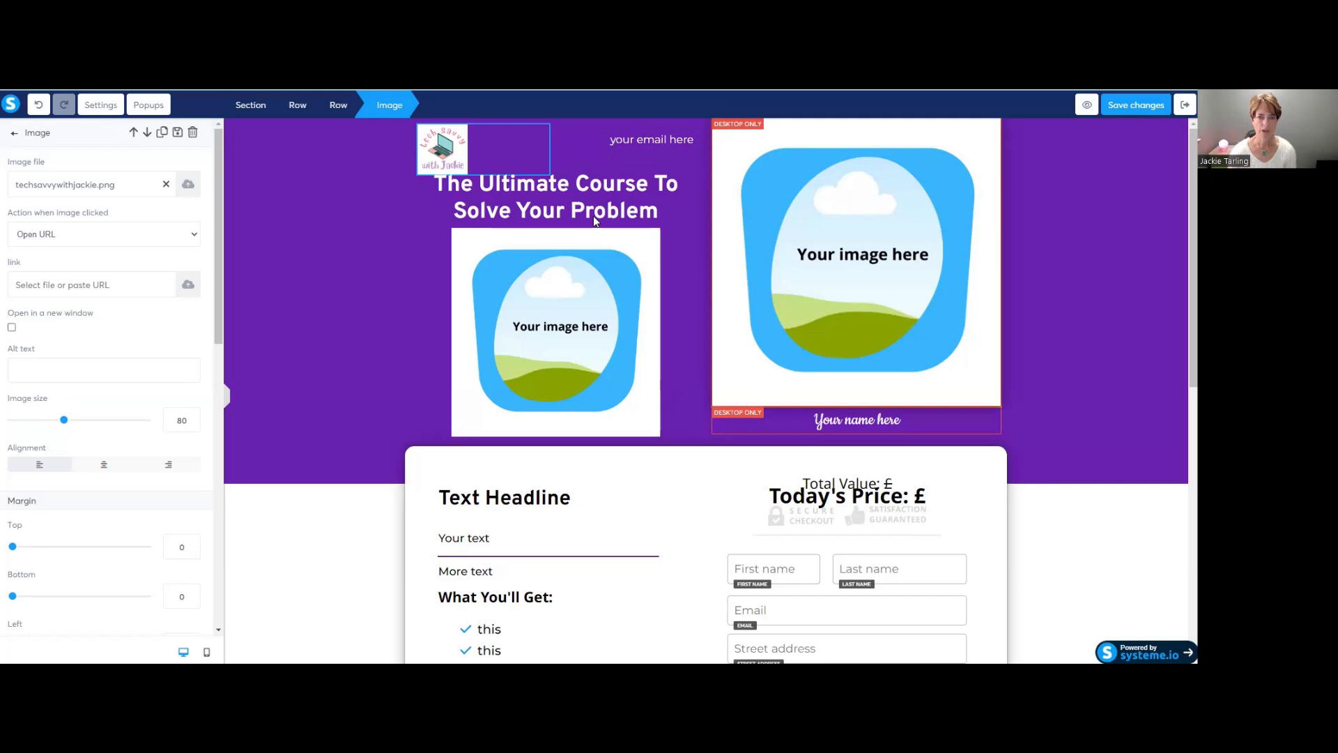
# Add ".com" to the end of the placeholder email text in the page header
pyautogui.click(598, 183)
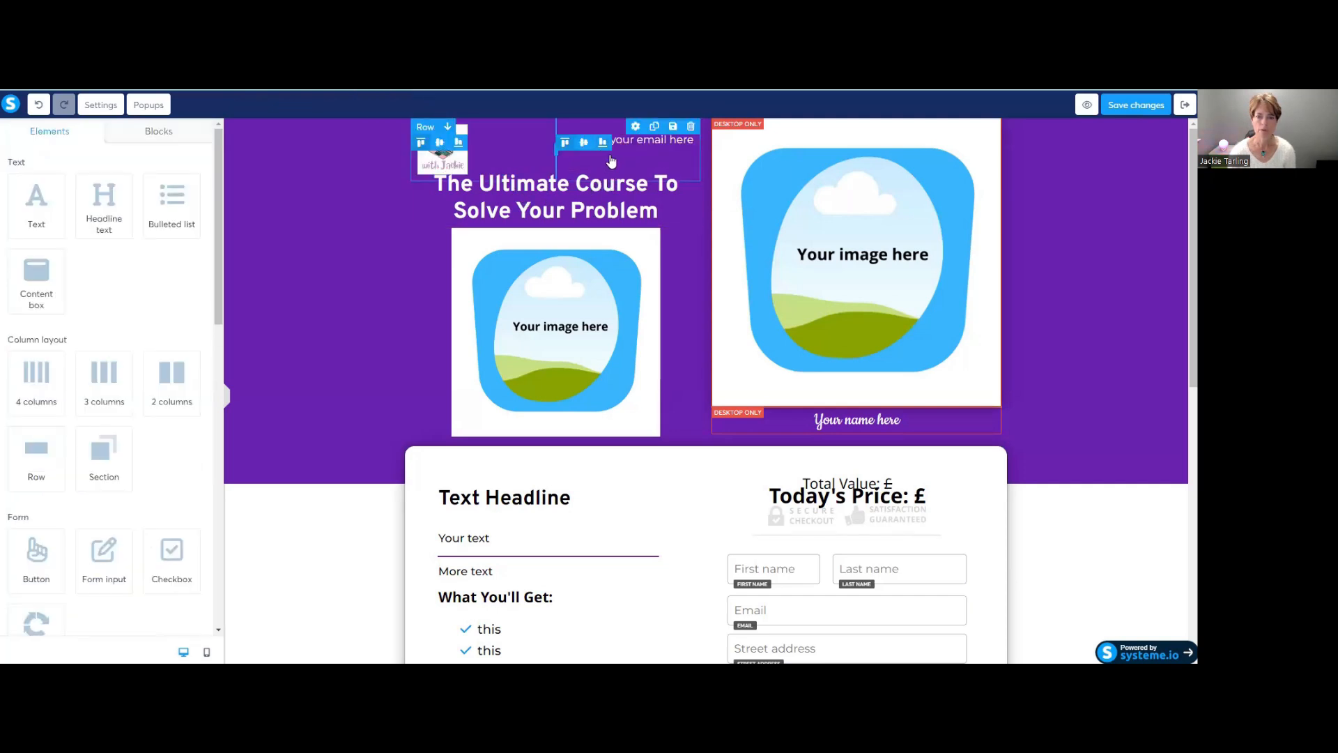
pyautogui.click(611, 152)
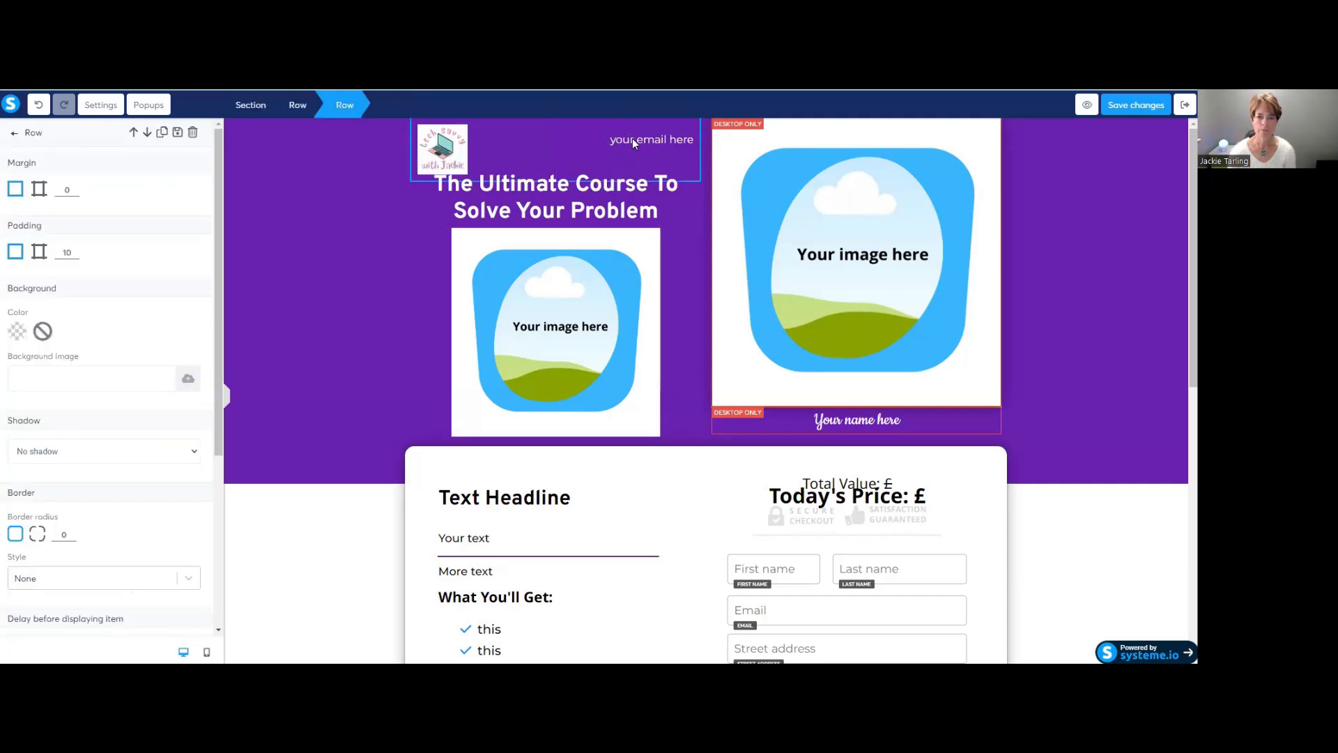
pyautogui.click(633, 139)
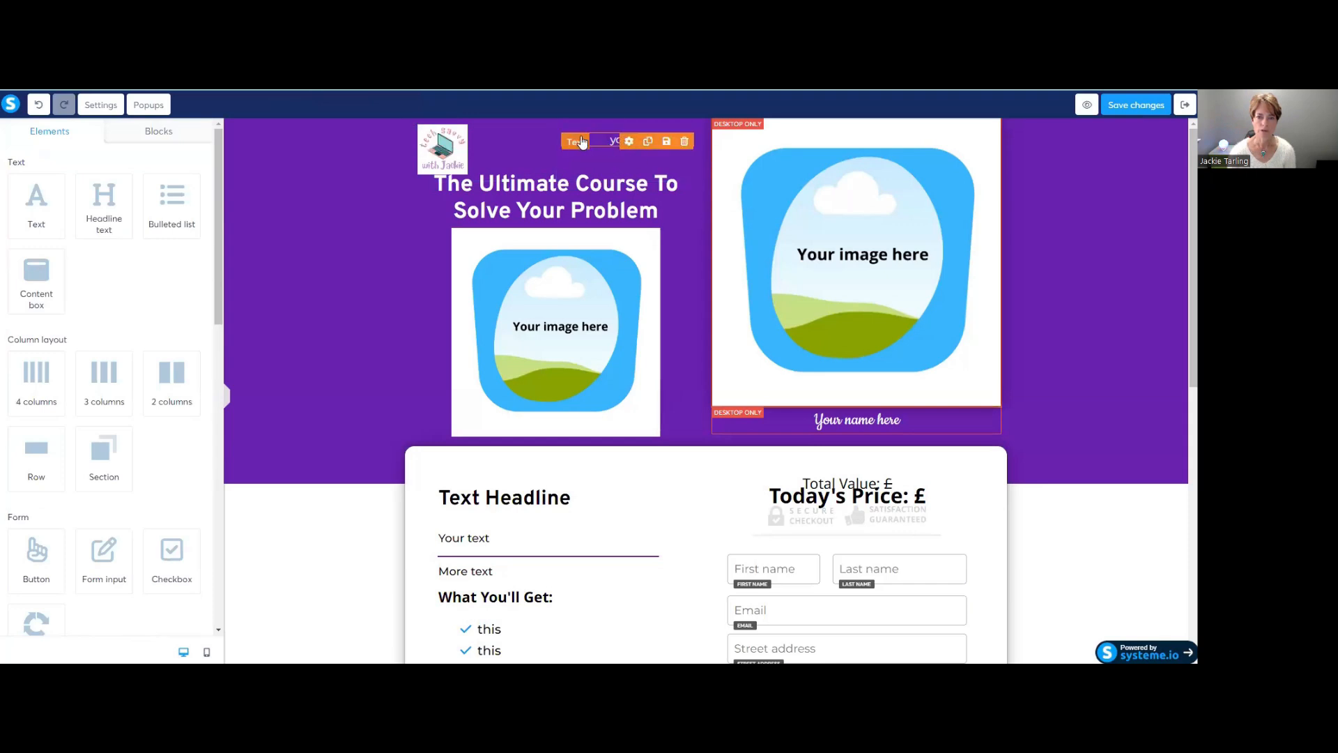
pyautogui.click(596, 138)
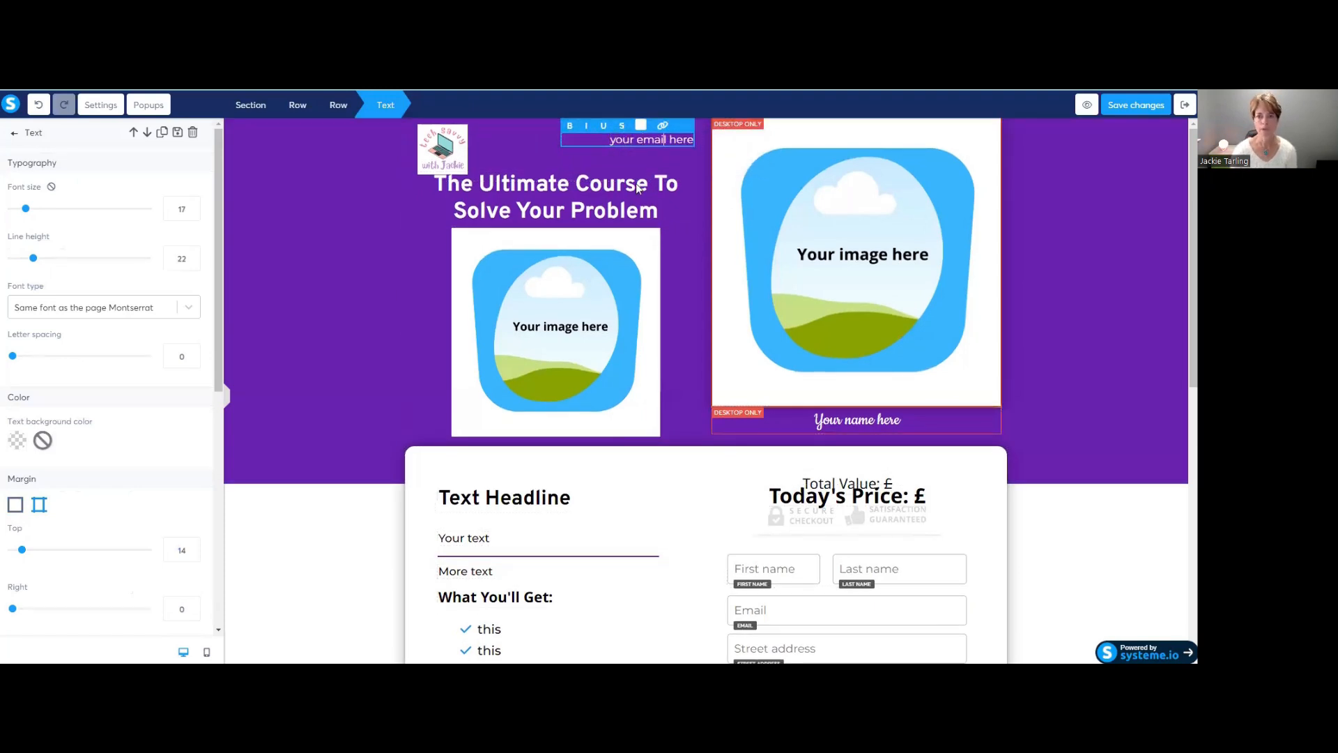
pyautogui.write('.com')
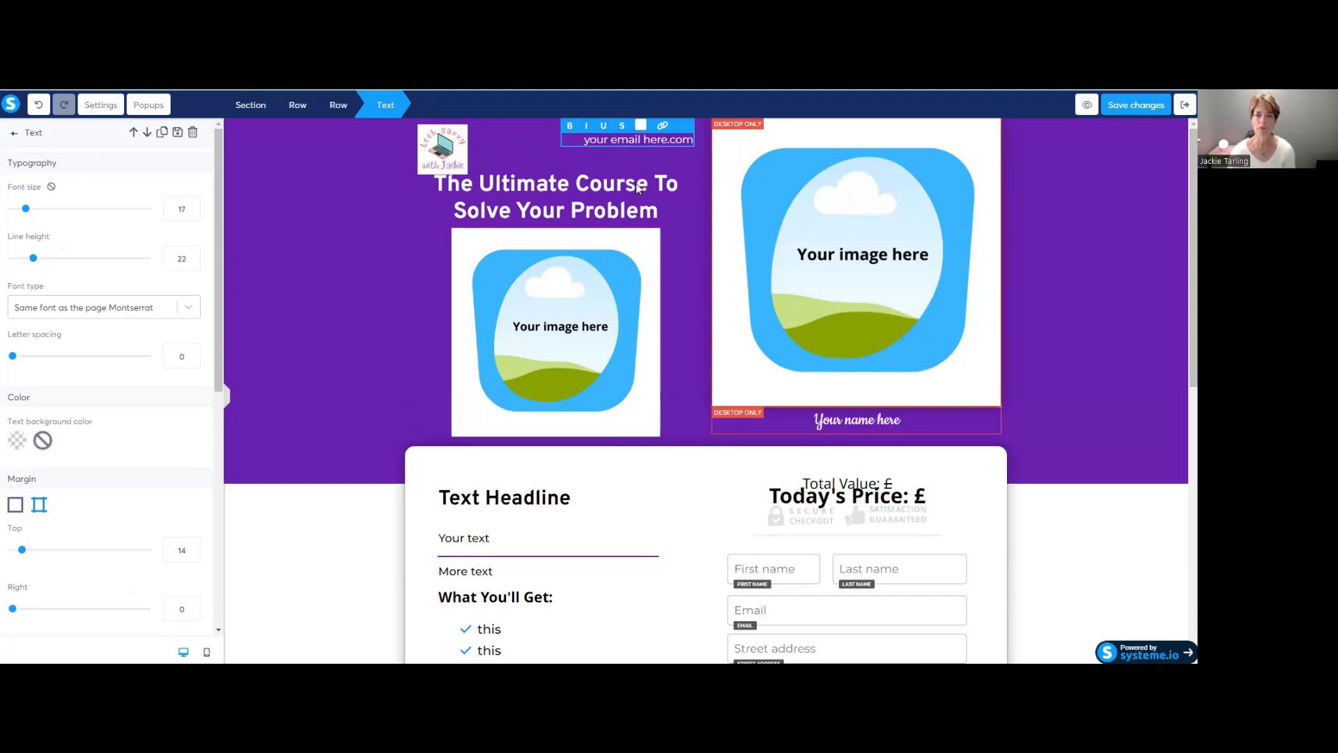
pyautogui.click(623, 164)
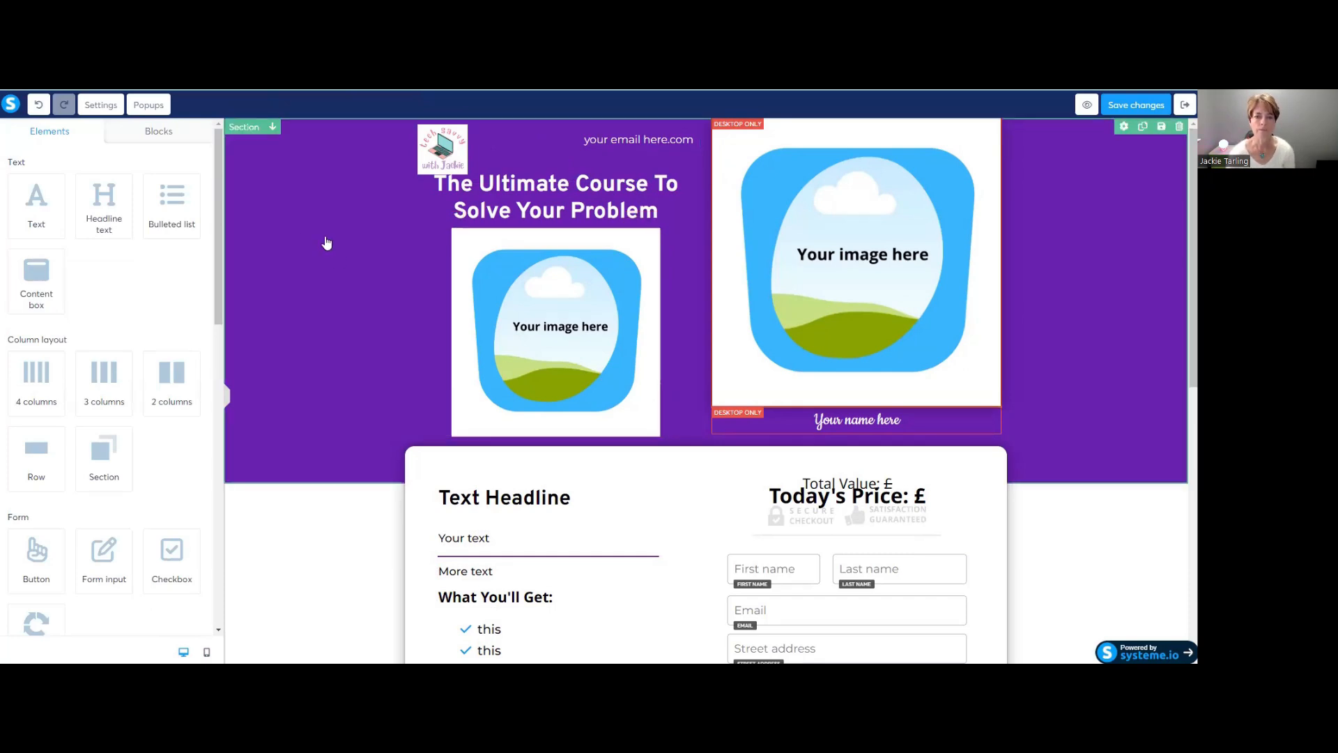
# Set the main course headline's line height to 58 and its top margin to 13
pyautogui.click(476, 198)
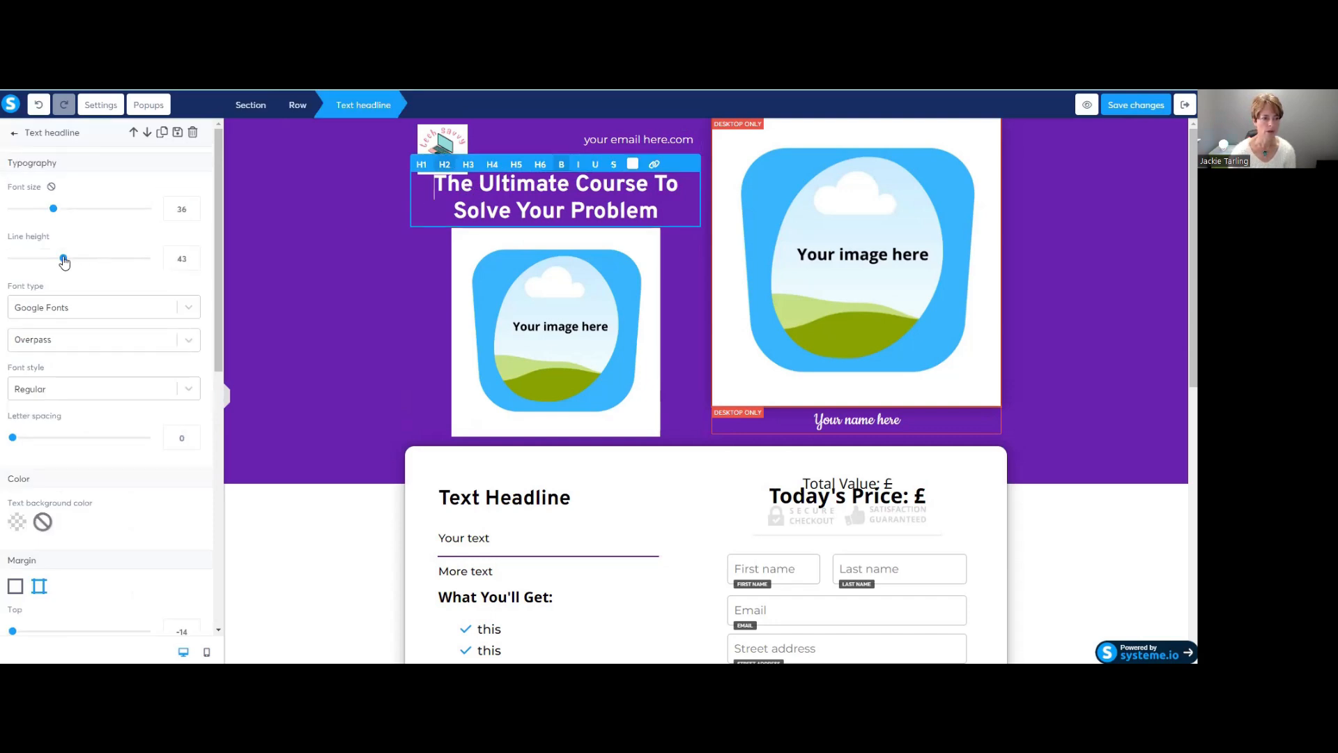
pyautogui.moveTo(63, 260); pyautogui.dragTo(87, 261)
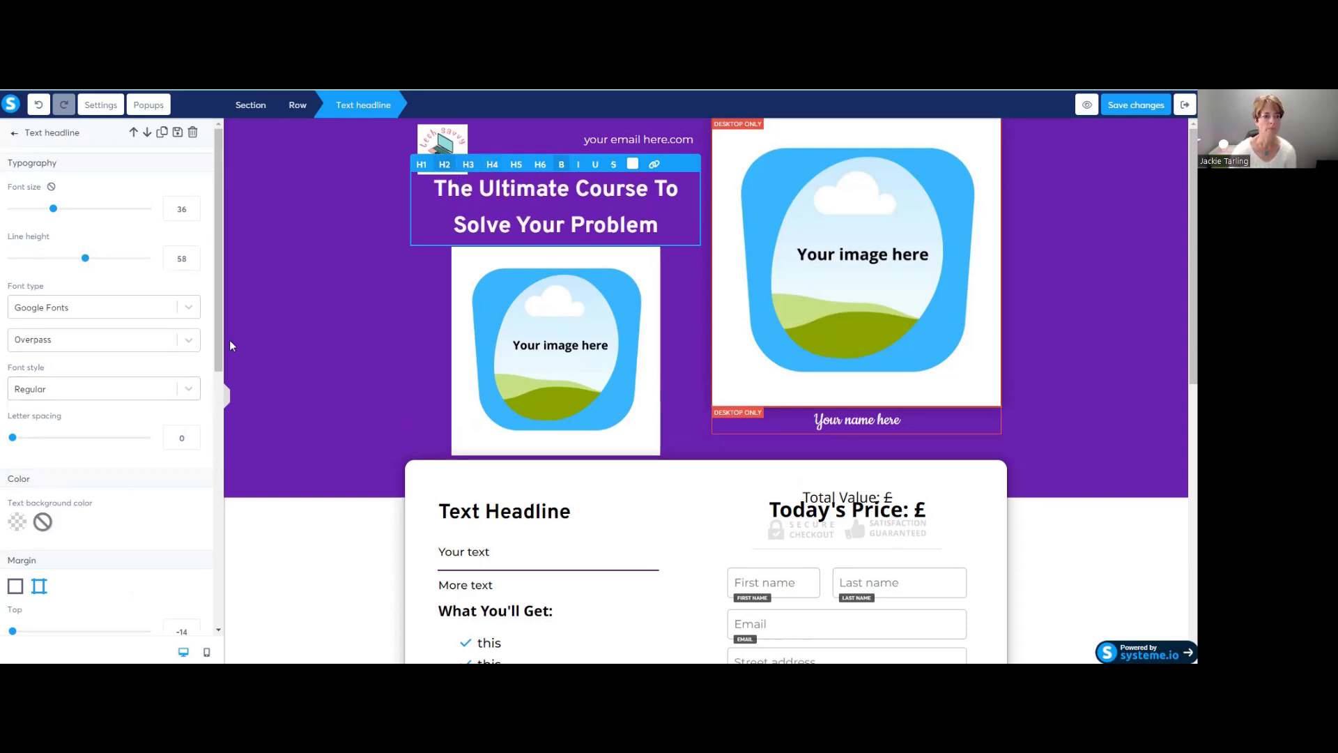
pyautogui.scroll(-5, 118, 359)
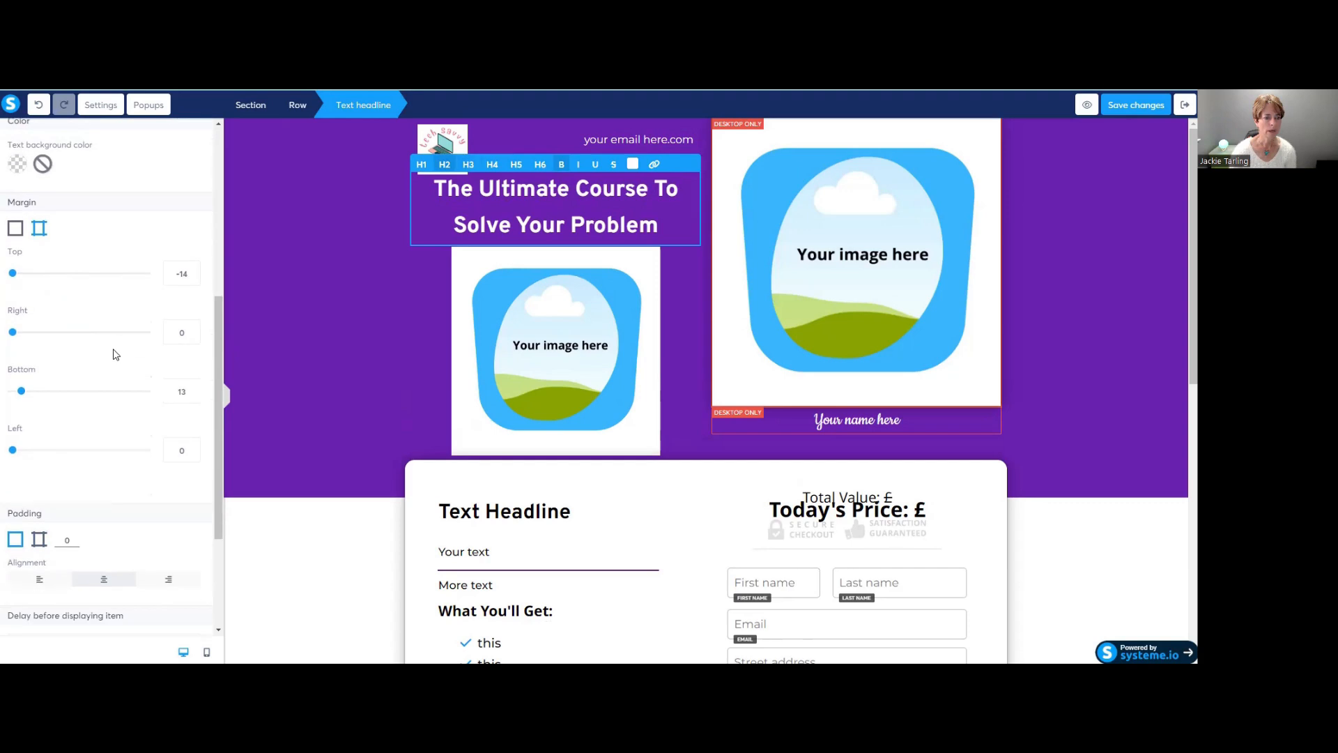
pyautogui.moveTo(14, 257)
pyautogui.mouseDown()
pyautogui.moveTo(43, 269)
pyautogui.moveTo(21, 260)
pyautogui.mouseUp()
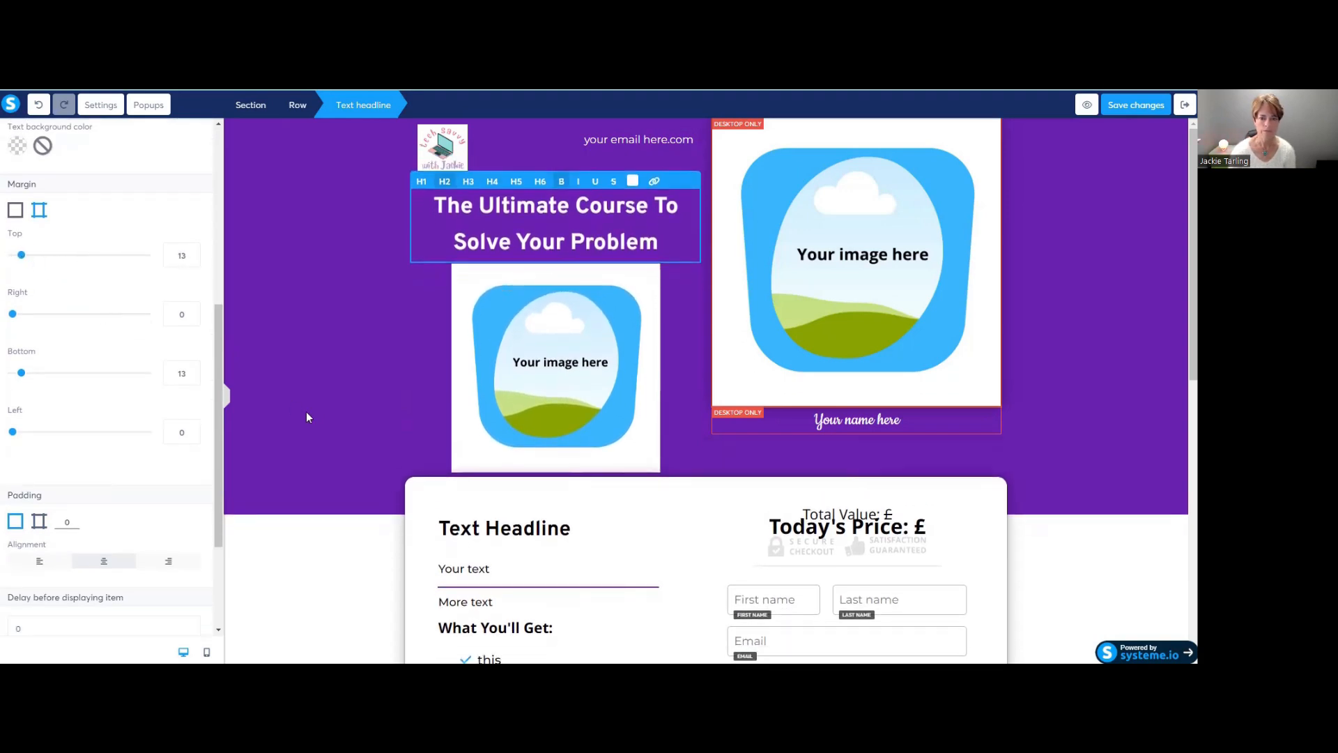
pyautogui.click(404, 314)
pyautogui.click(470, 207)
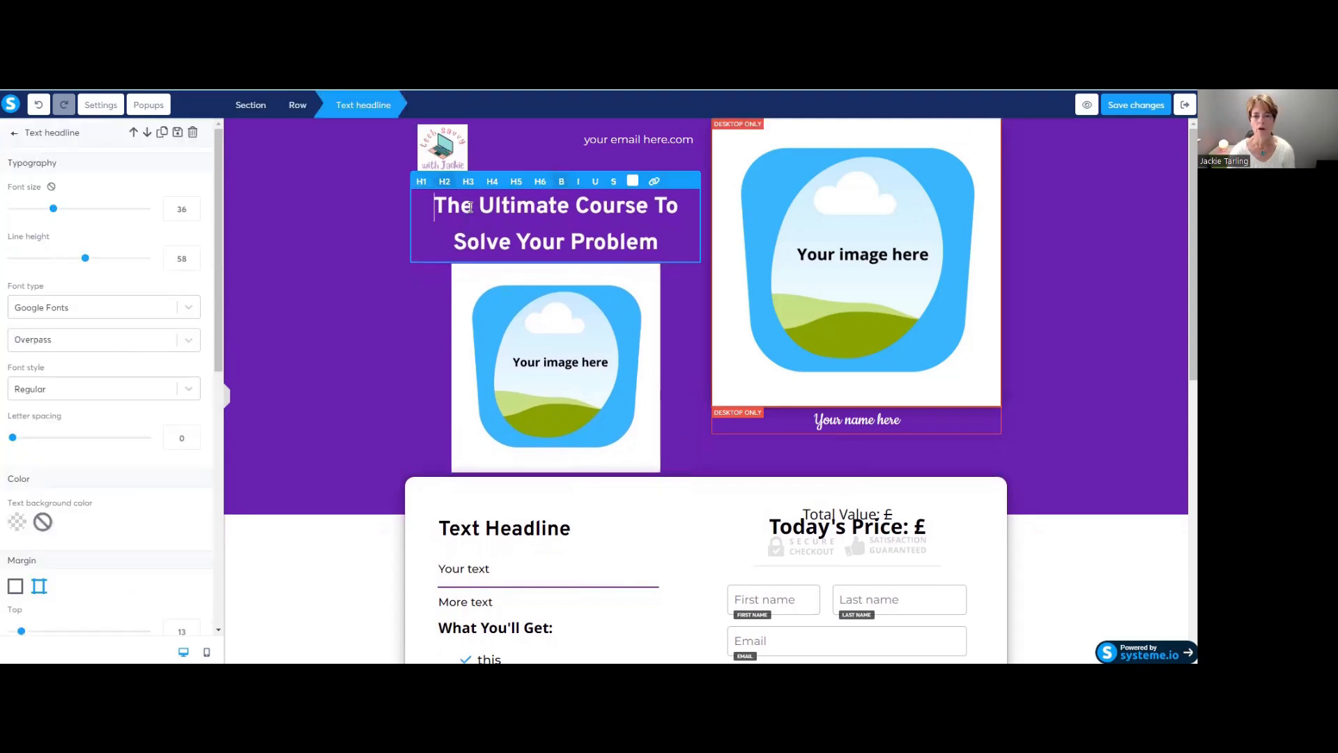
pyautogui.moveTo(438, 204); pyautogui.dragTo(498, 206)
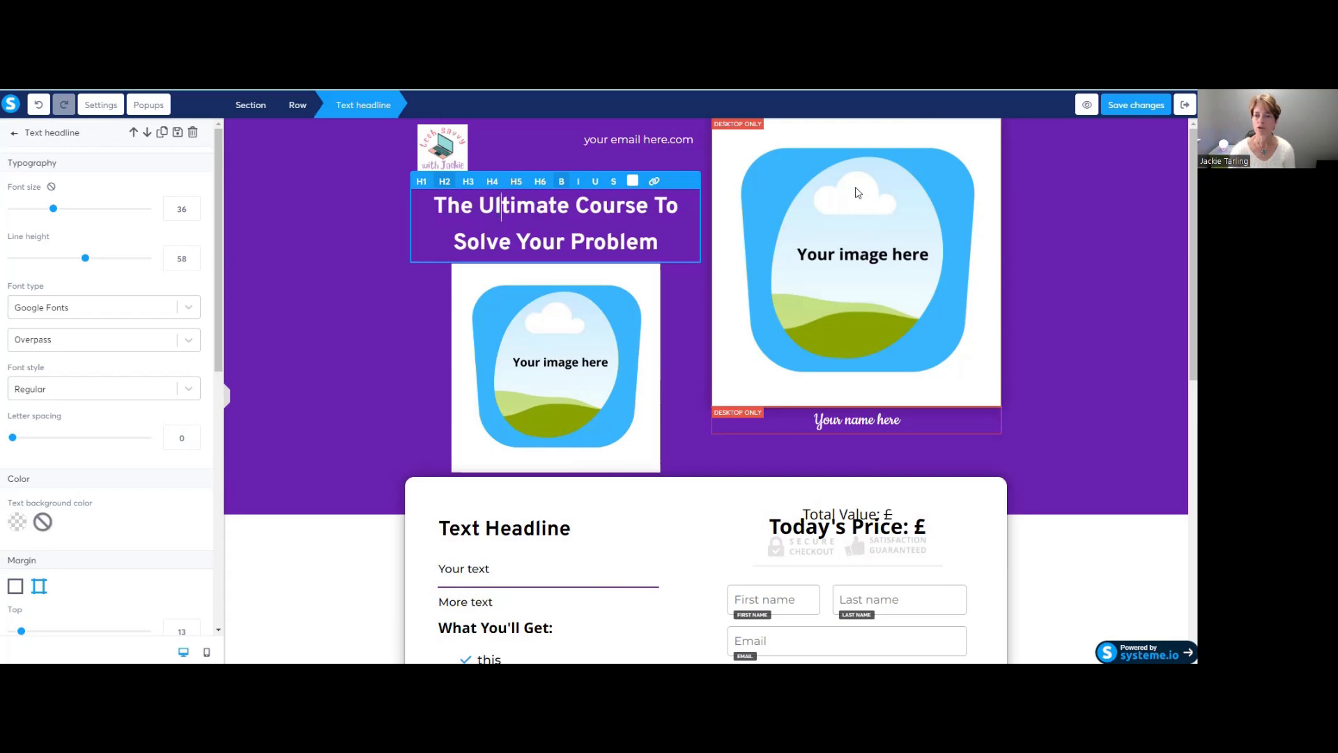
pyautogui.click(535, 349)
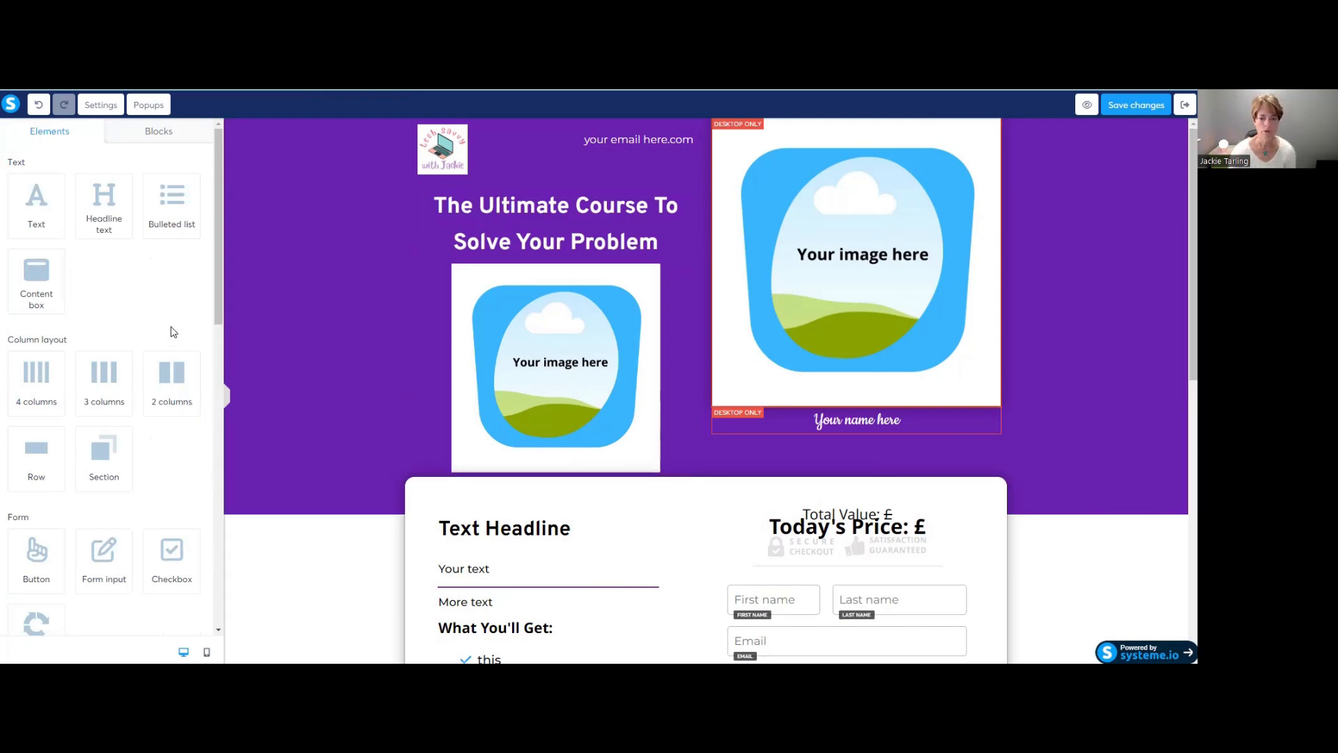
pyautogui.scroll(-5, 172, 343)
pyautogui.scroll(-5, 172, 343)
pyautogui.scroll(5, 174, 354)
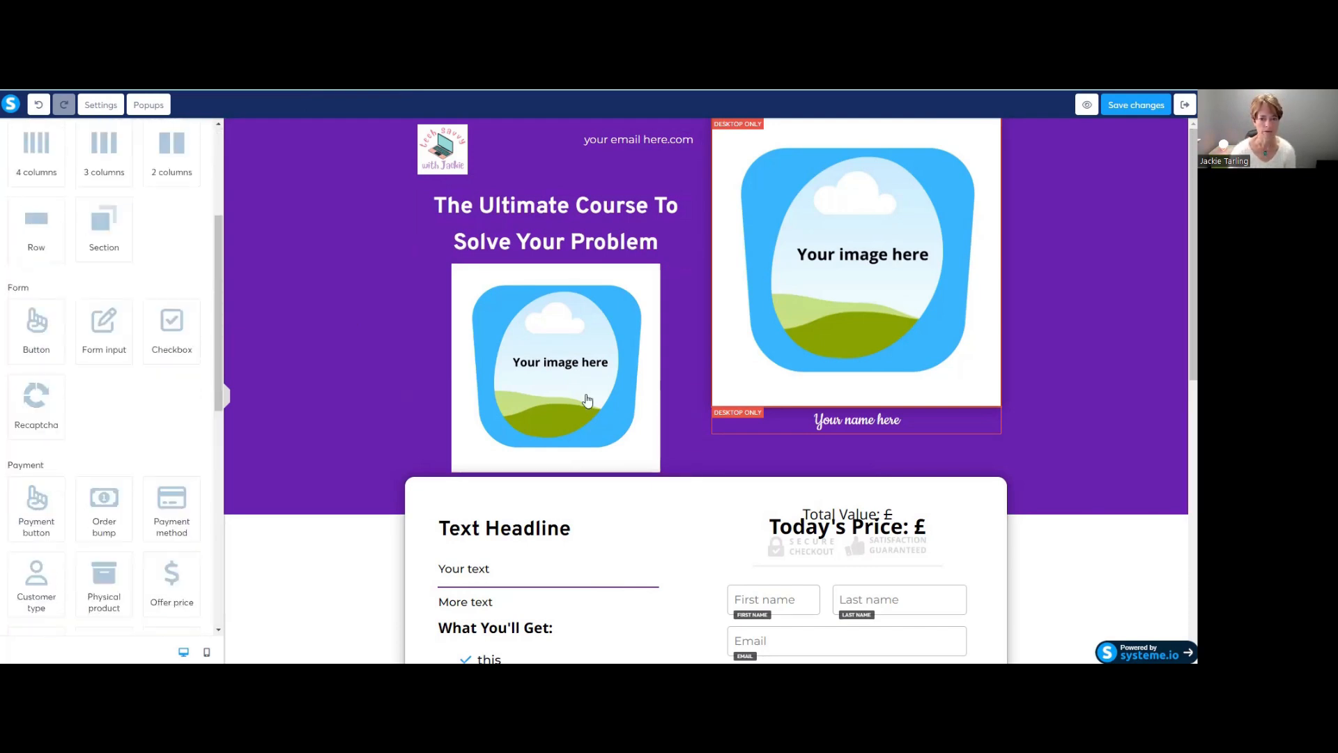
# Review the settings of the placeholder image below the headline, from margins and rounded corners to desktop and mobile visibility
pyautogui.click(546, 361)
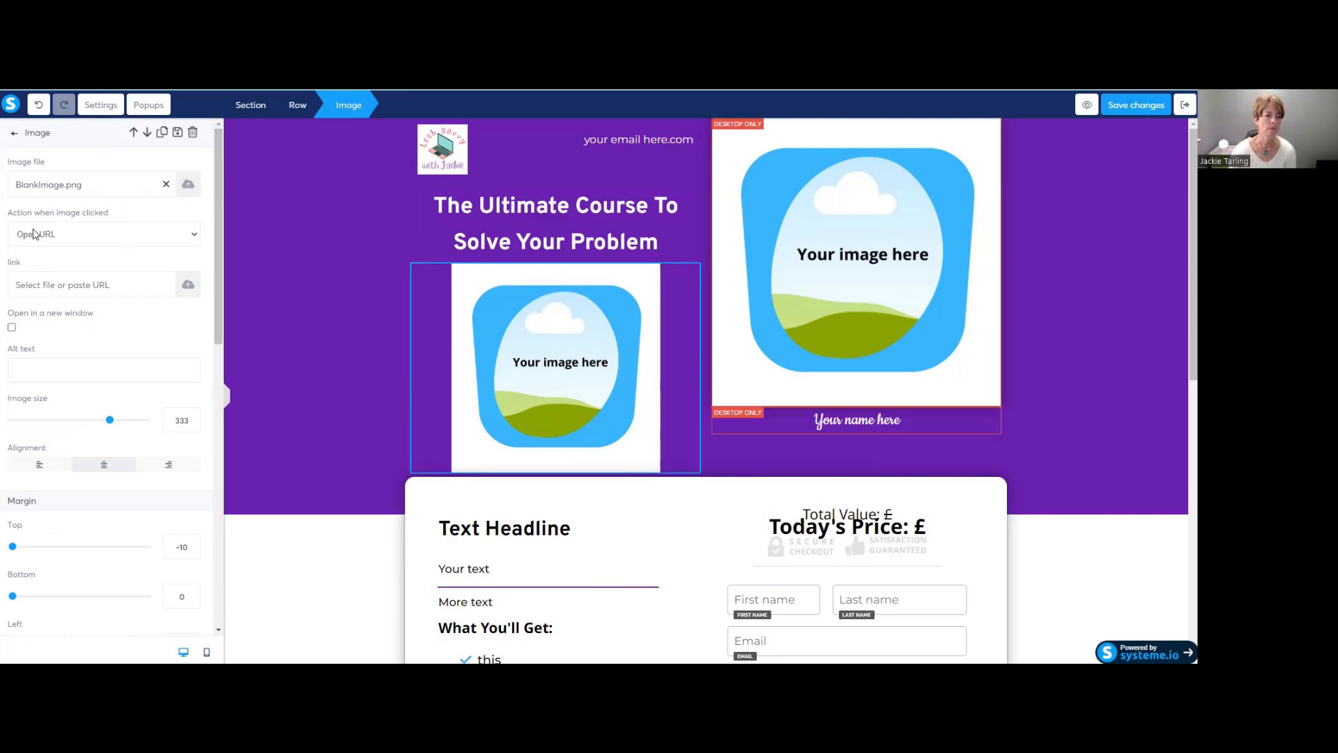
pyautogui.scroll(-8, 49, 254)
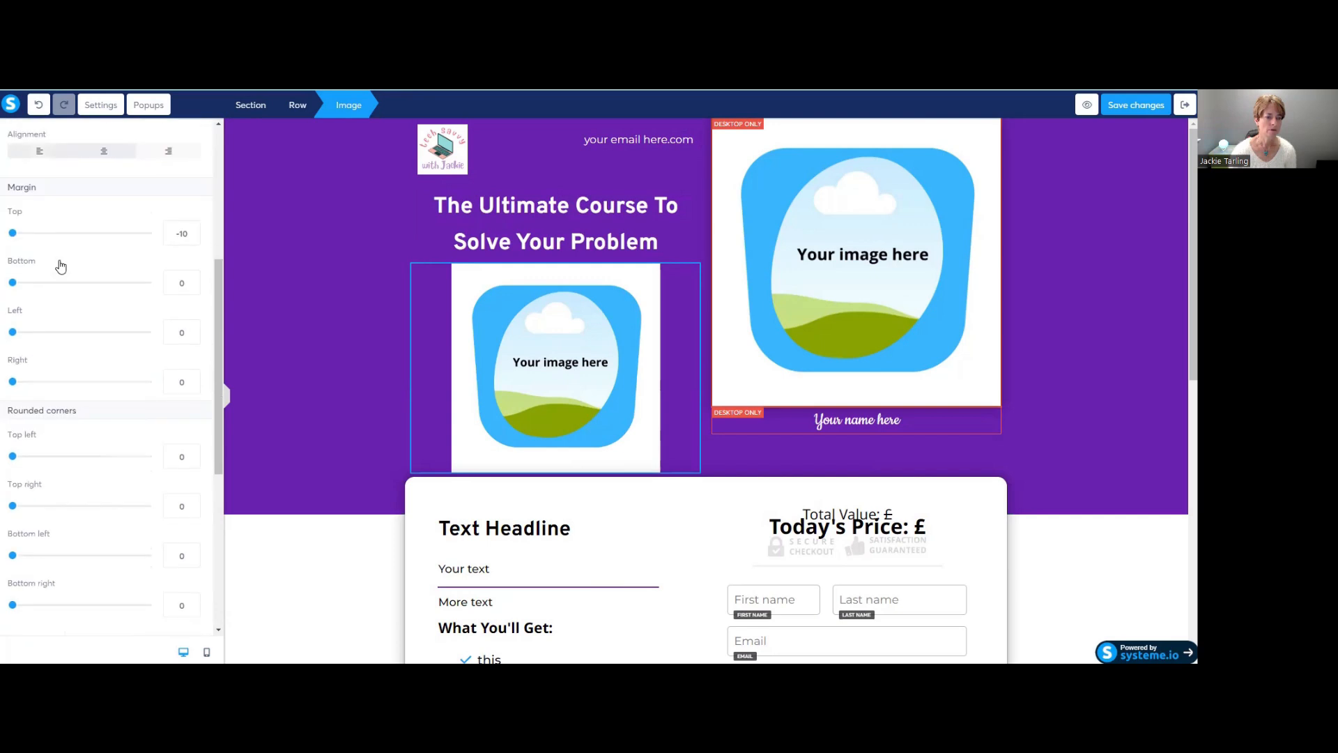
pyautogui.scroll(-3, 63, 271)
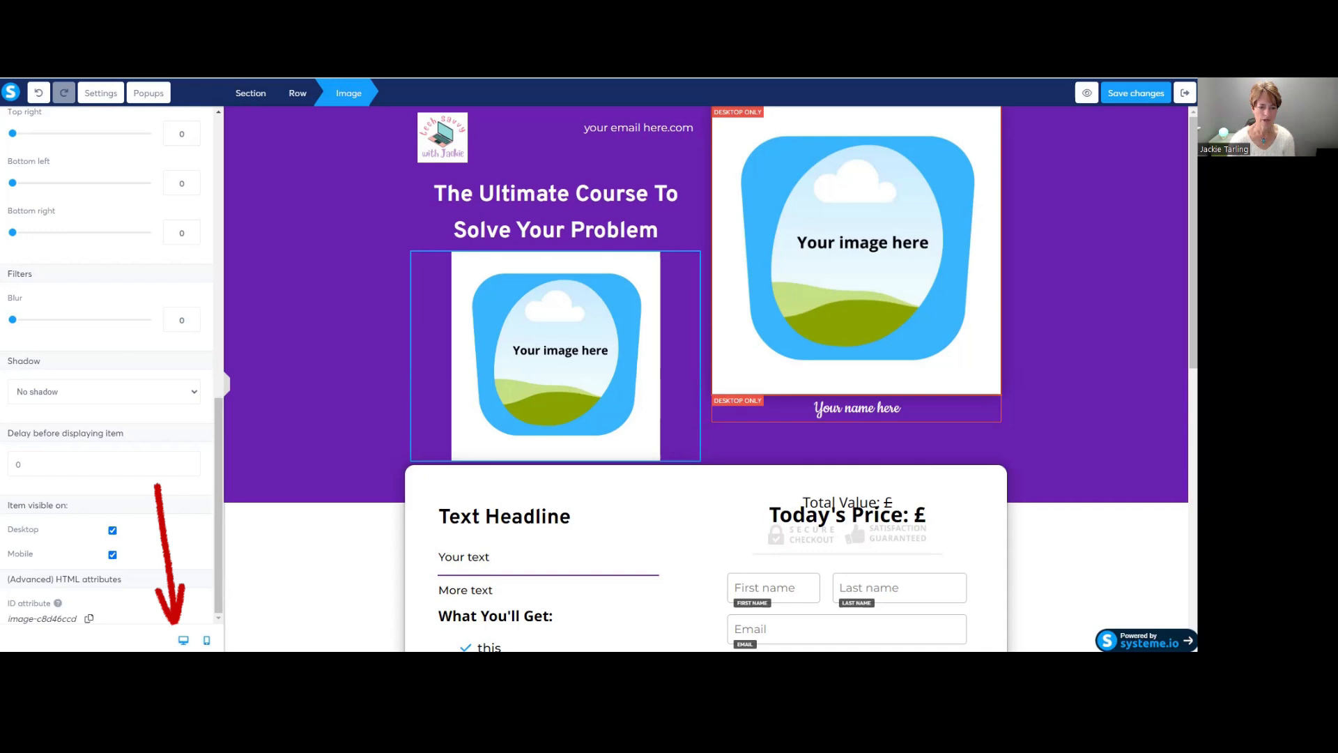
# Switch the editor to the mobile layout and check the logo, email, headline and image there
pyautogui.click(206, 640)
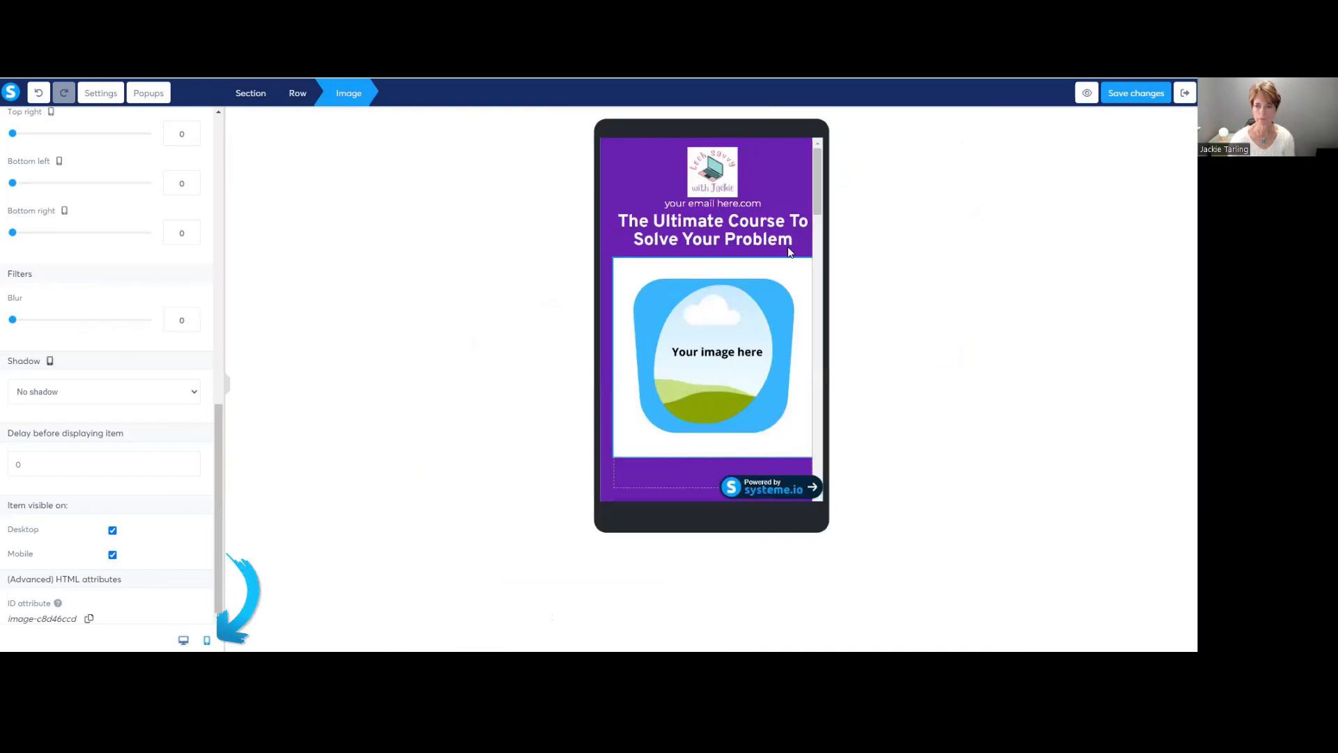
pyautogui.moveTo(817, 188); pyautogui.dragTo(826, 150)
pyautogui.click(746, 314)
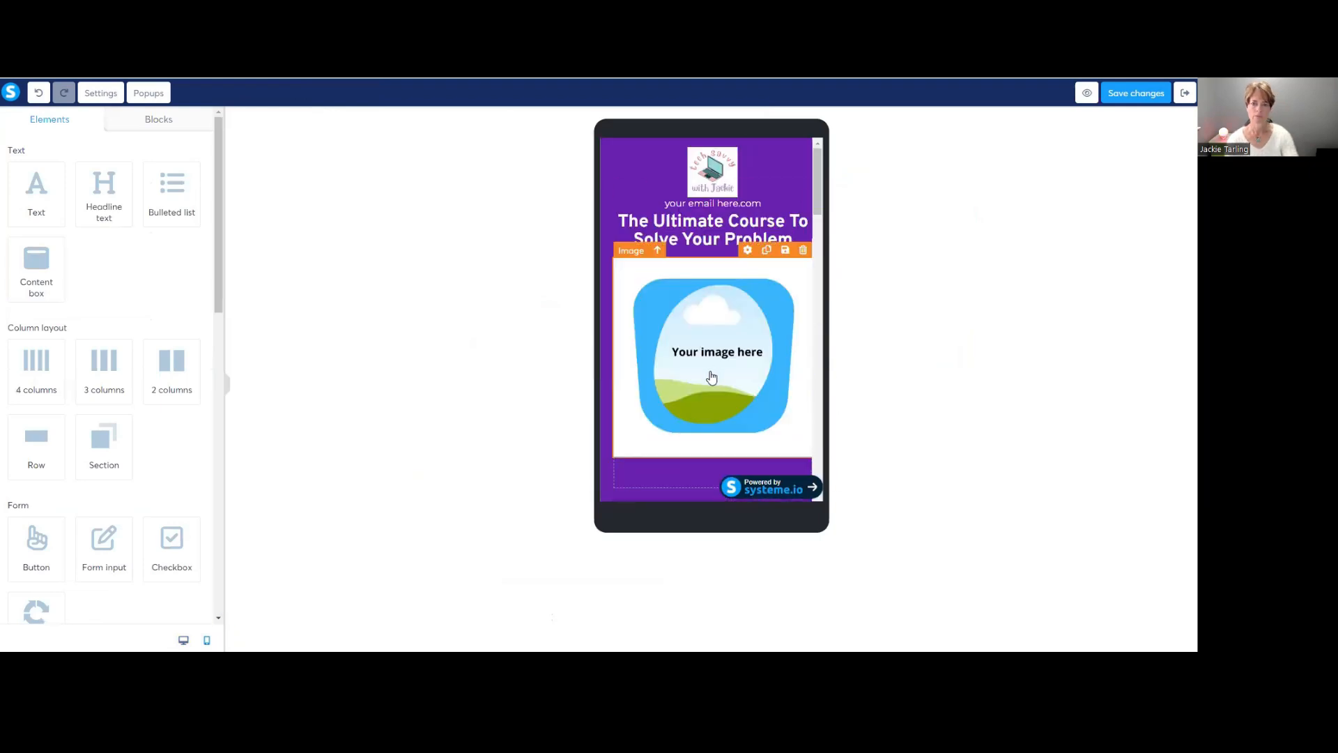
pyautogui.scroll(-10, 108, 524)
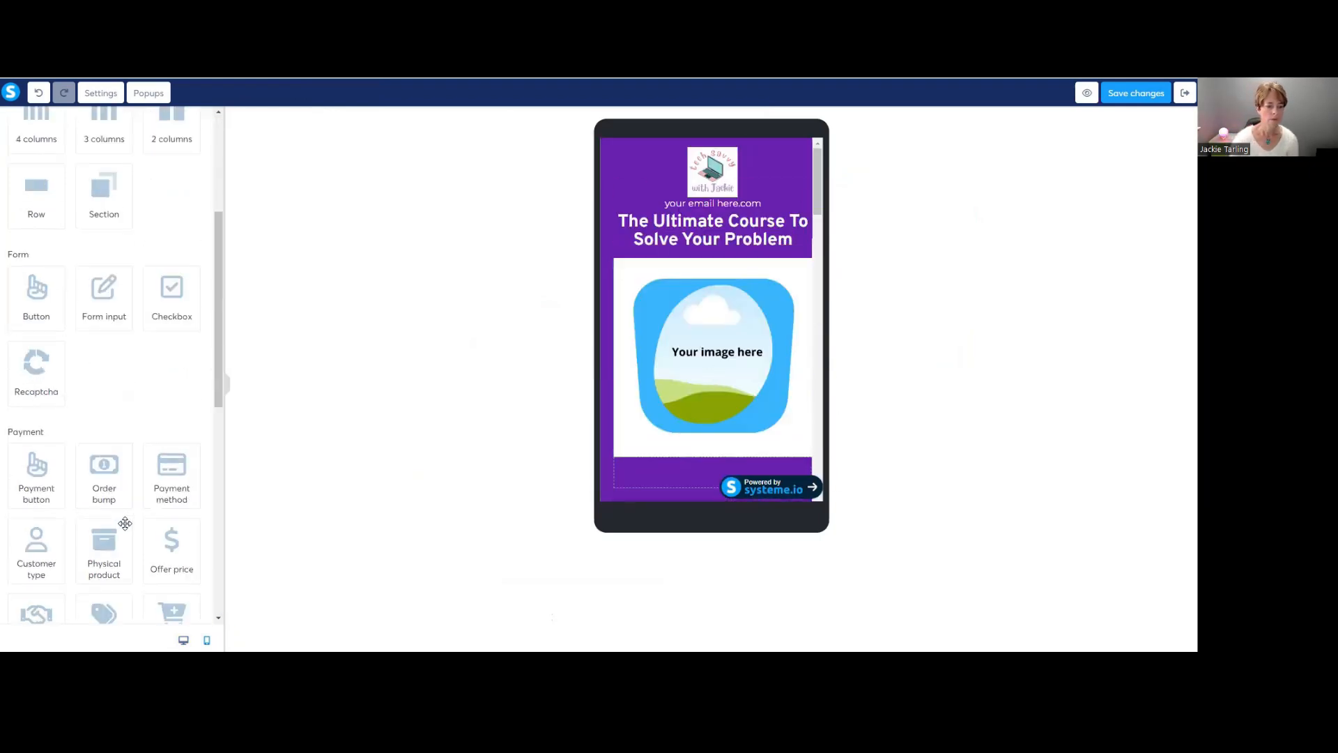
# Switch the editor back to the desktop layout and check the settings of the "Your name here" text
pyautogui.click(183, 639)
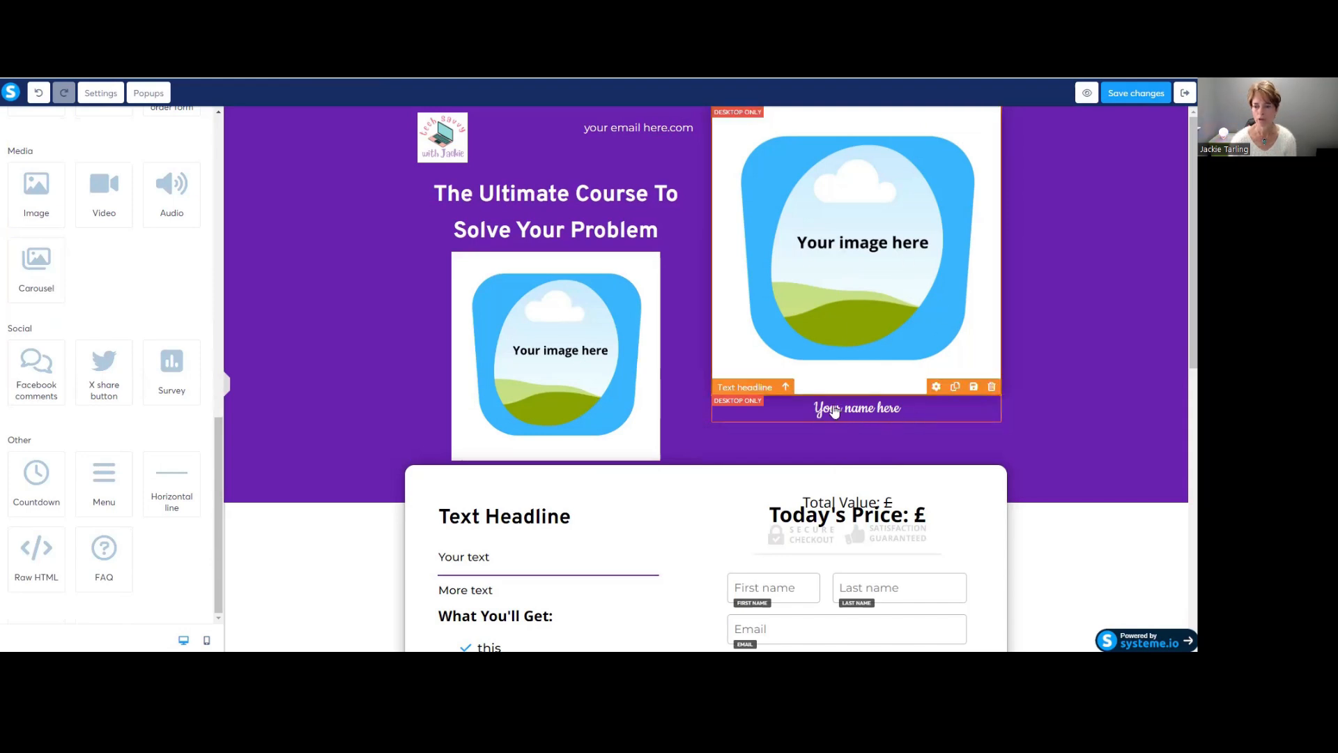
pyautogui.click(863, 407)
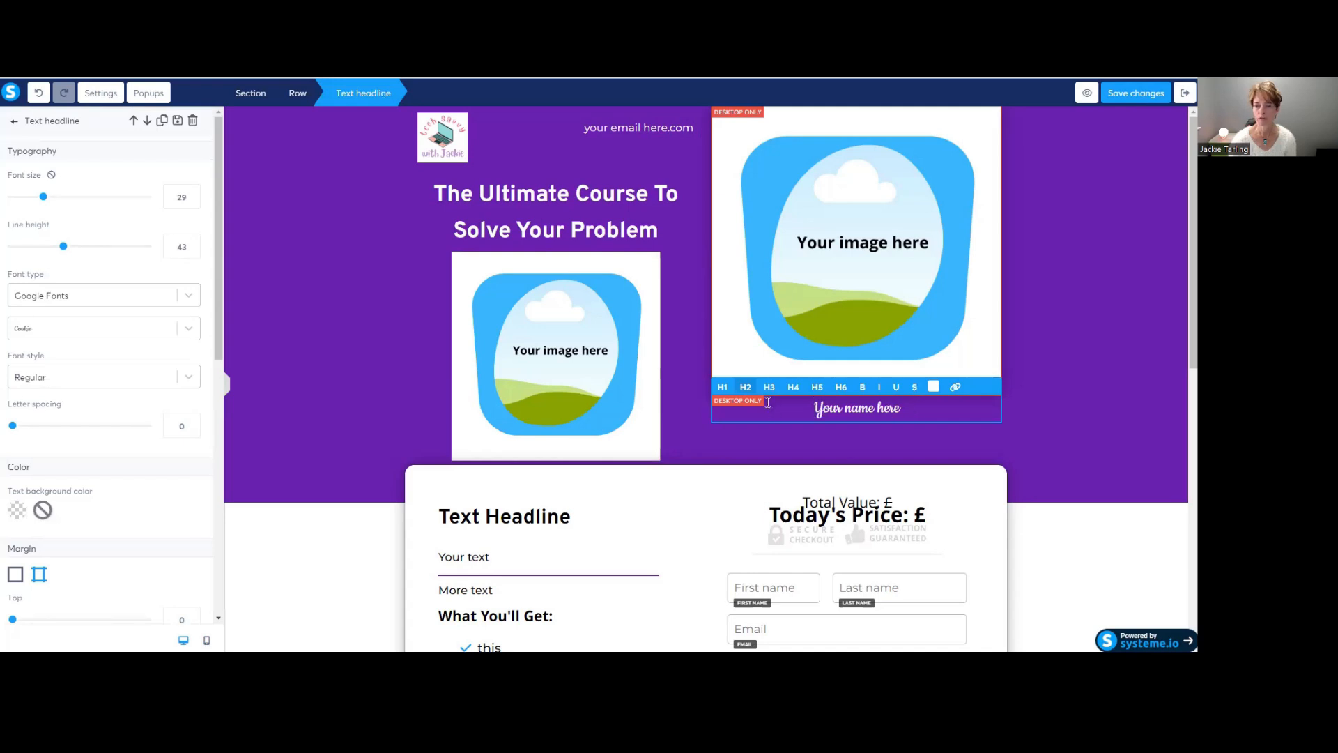
pyautogui.click(324, 249)
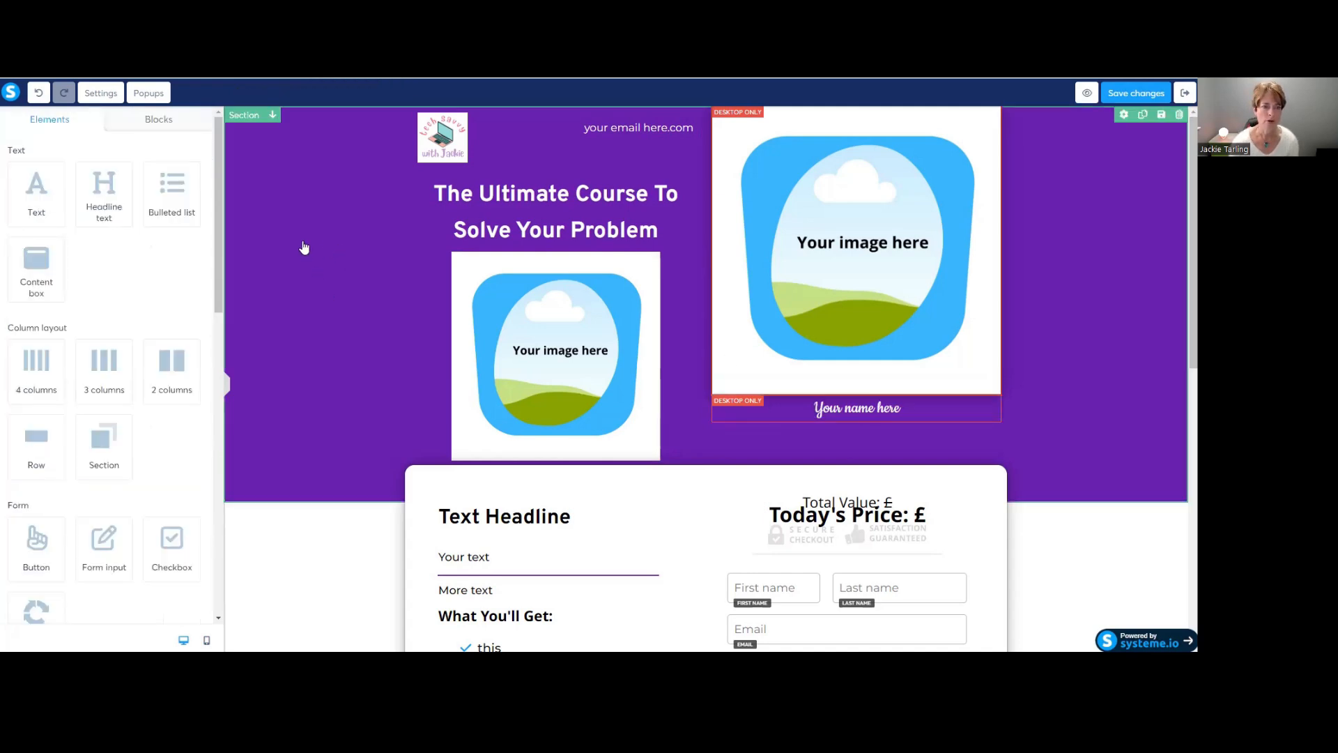
# Try bright green (7ED321) as the header section's background colour and settle on grey (9B9B9B)
pyautogui.click(302, 240)
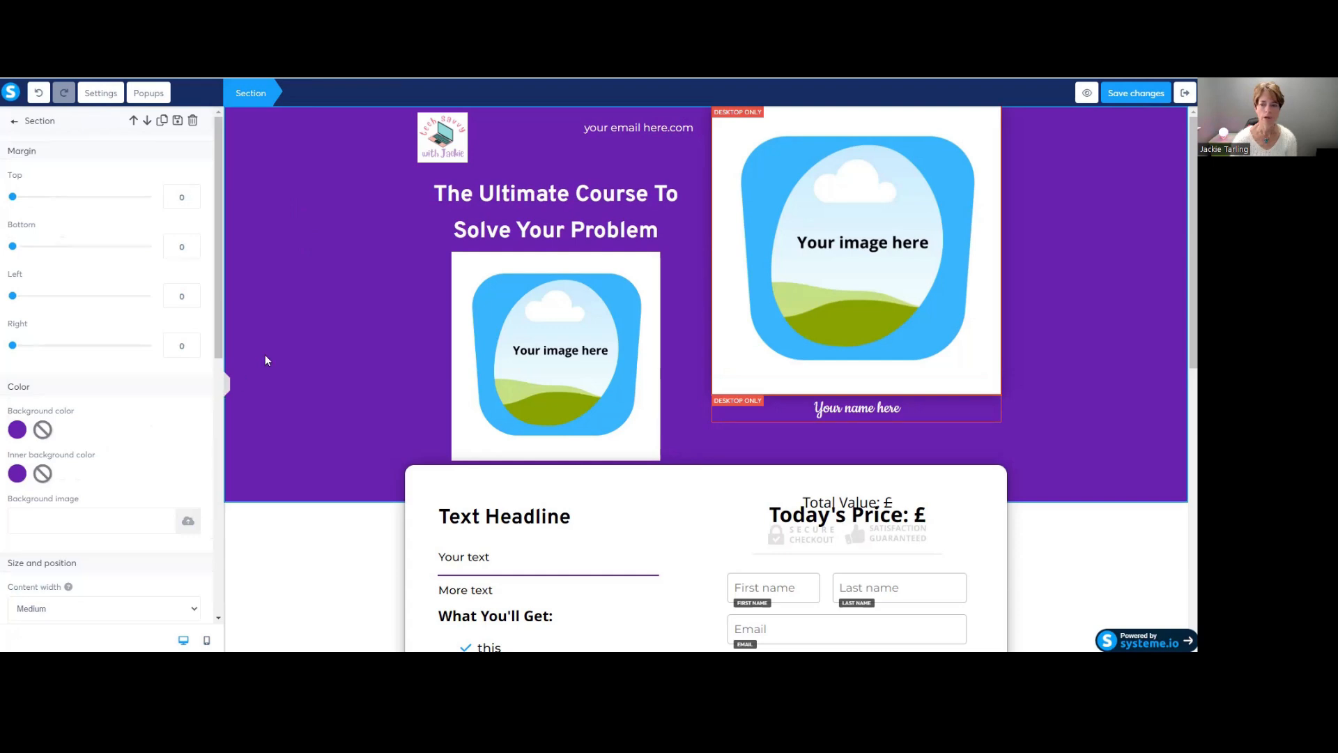
pyautogui.click(16, 431)
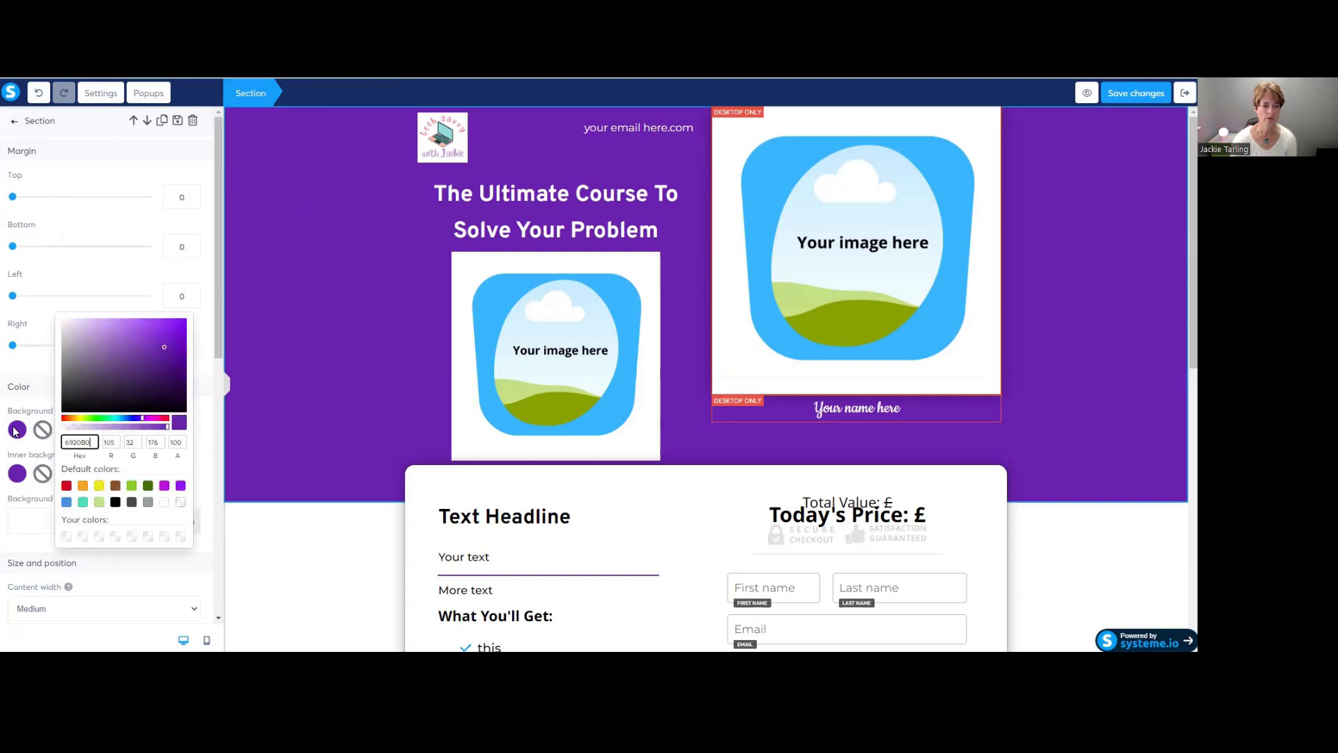
pyautogui.click(131, 486)
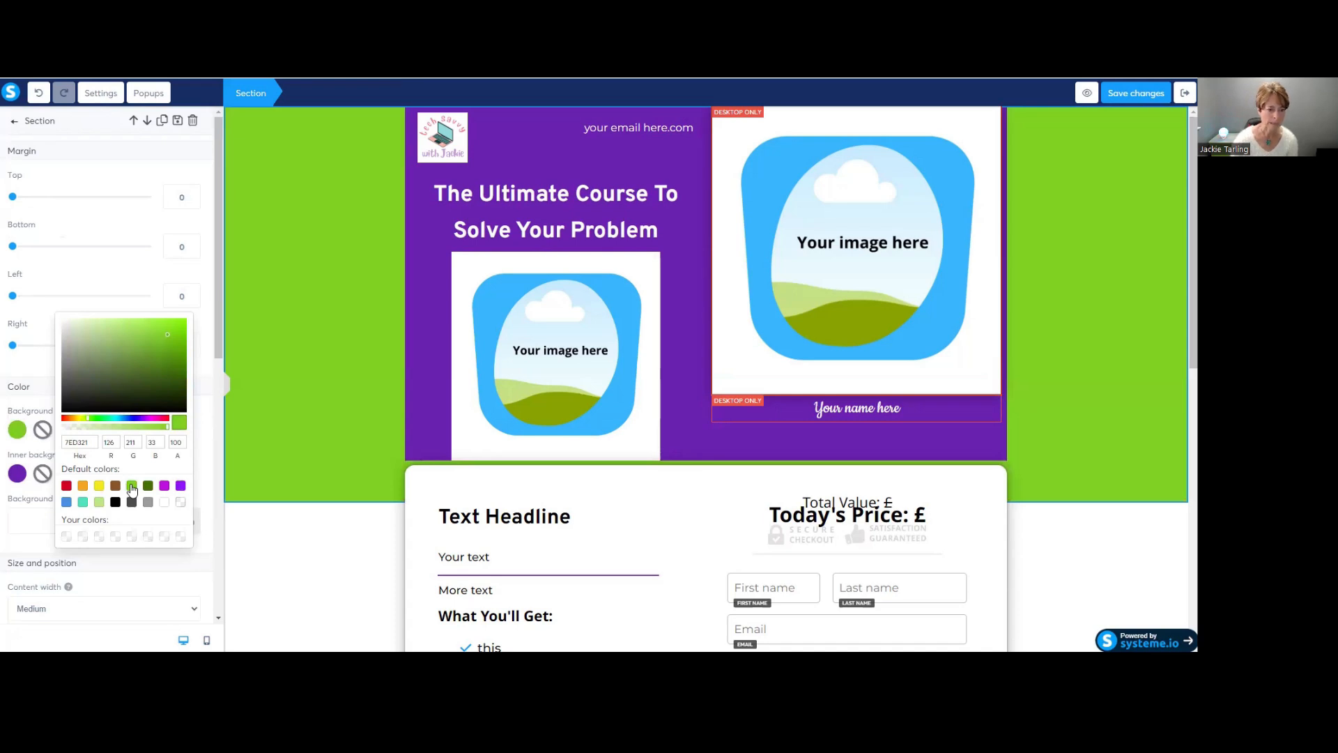
pyautogui.click(148, 502)
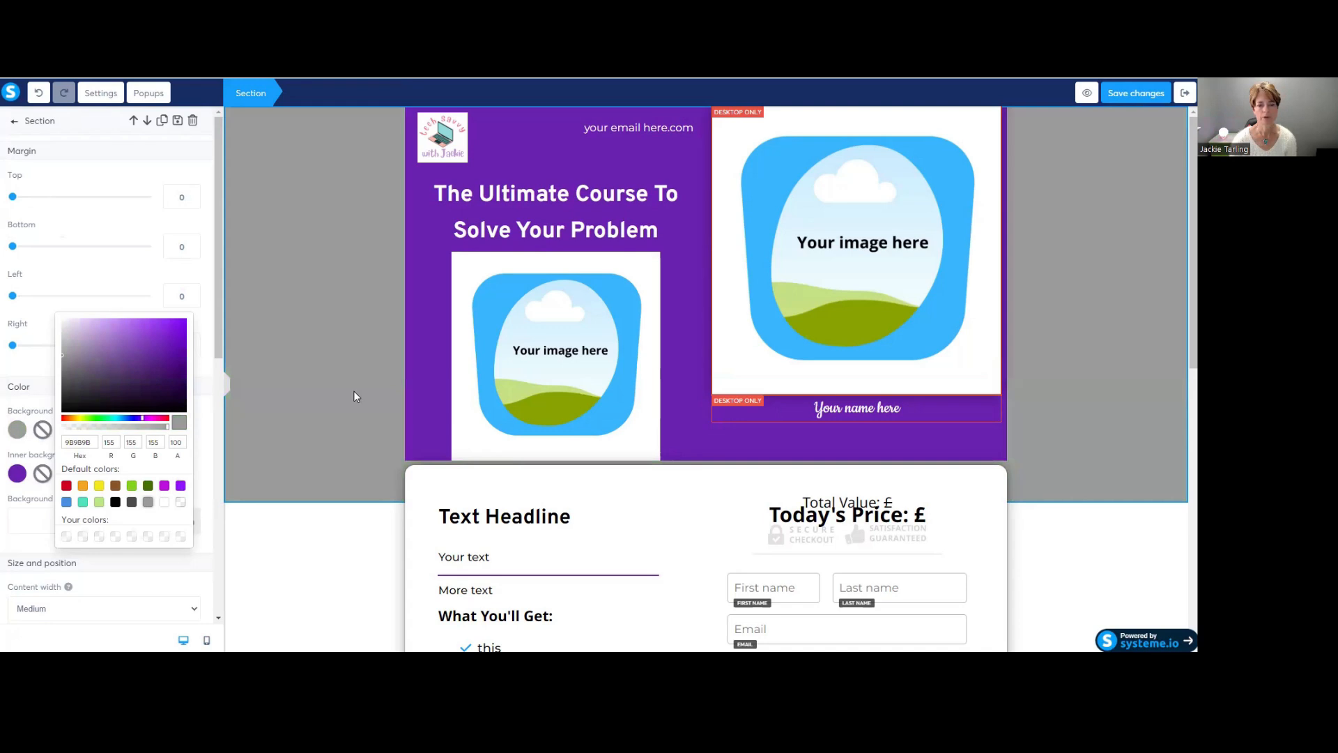
# Set the header section's inner background colour to blue (4A90E2) after trying dark grey (4A4A4A) and turquoise (50E3C2)
pyautogui.click(18, 474)
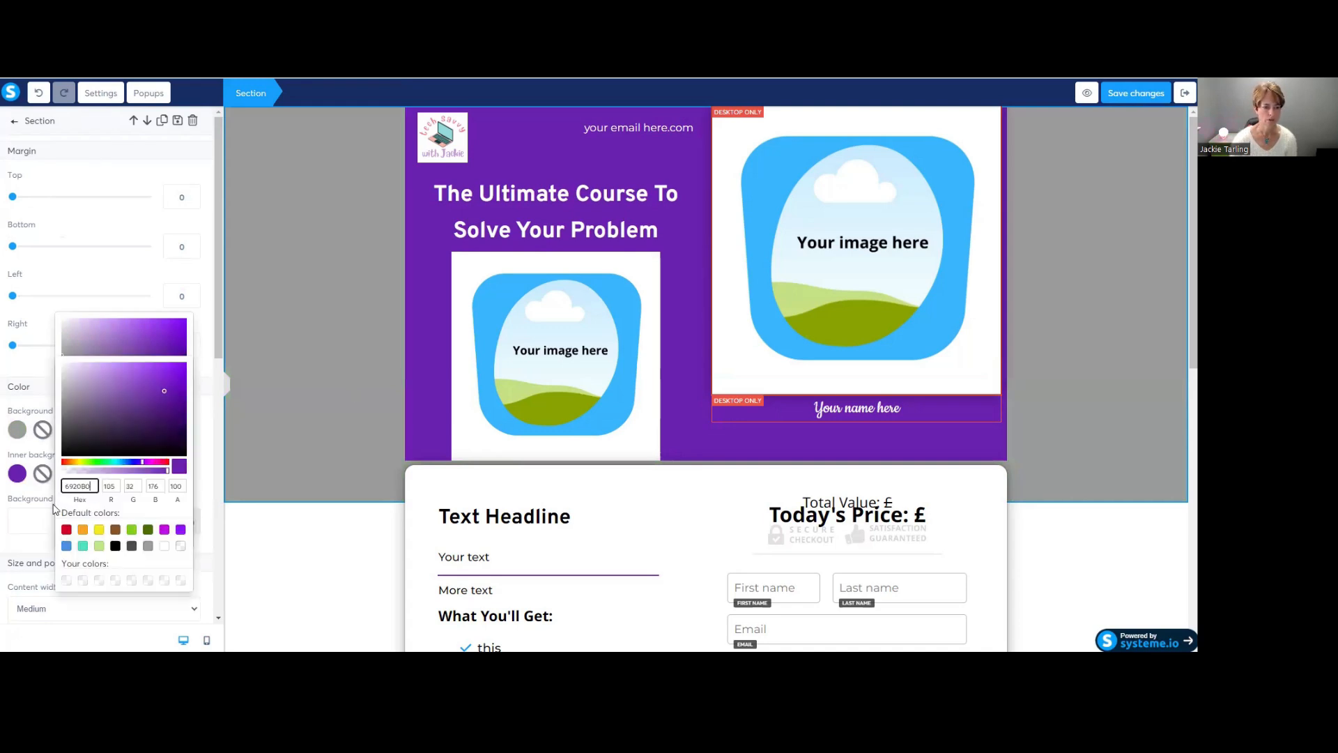
pyautogui.click(133, 547)
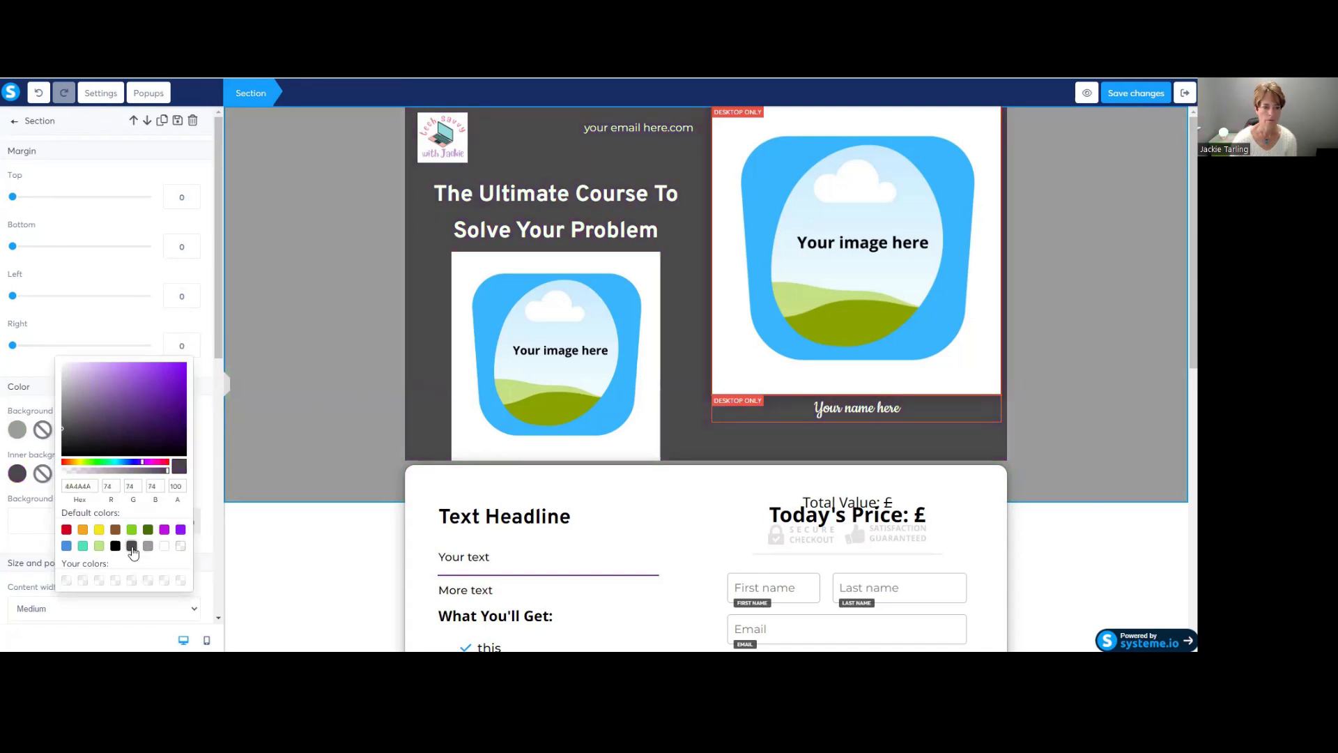
pyautogui.click(83, 546)
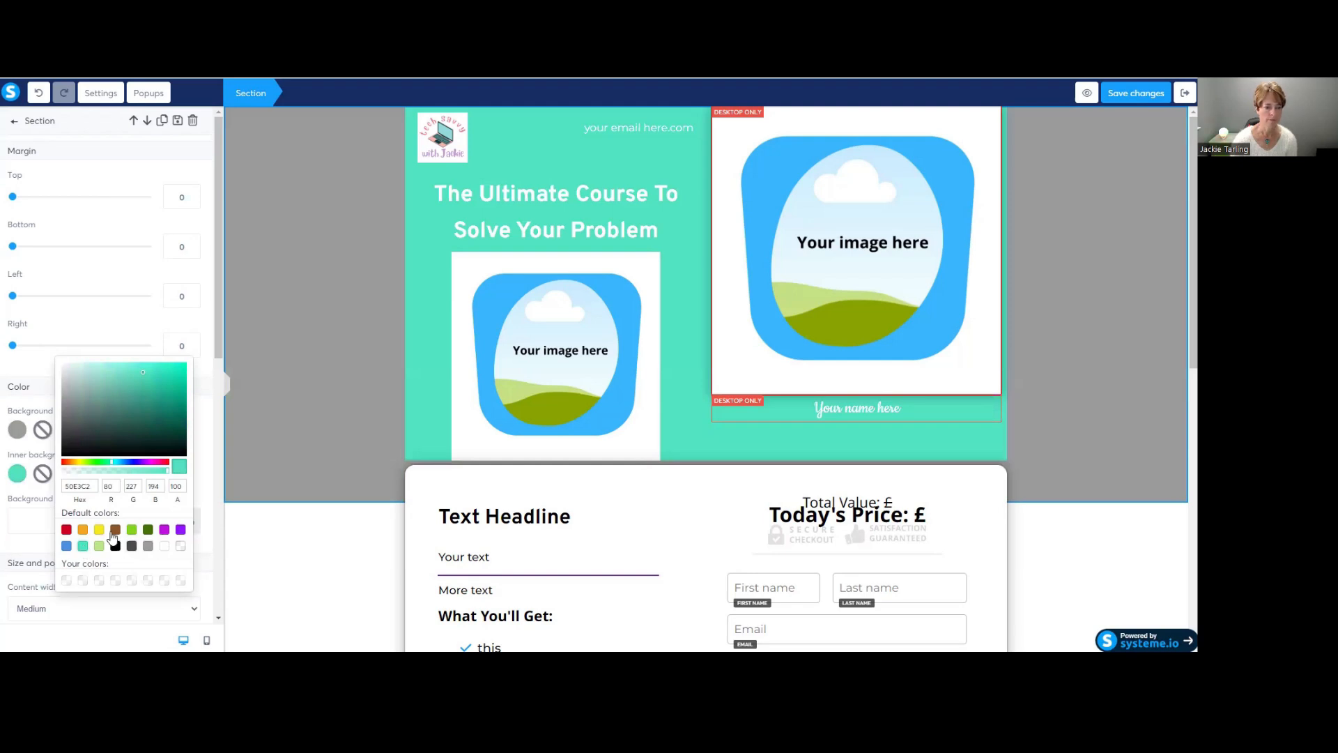
pyautogui.click(67, 547)
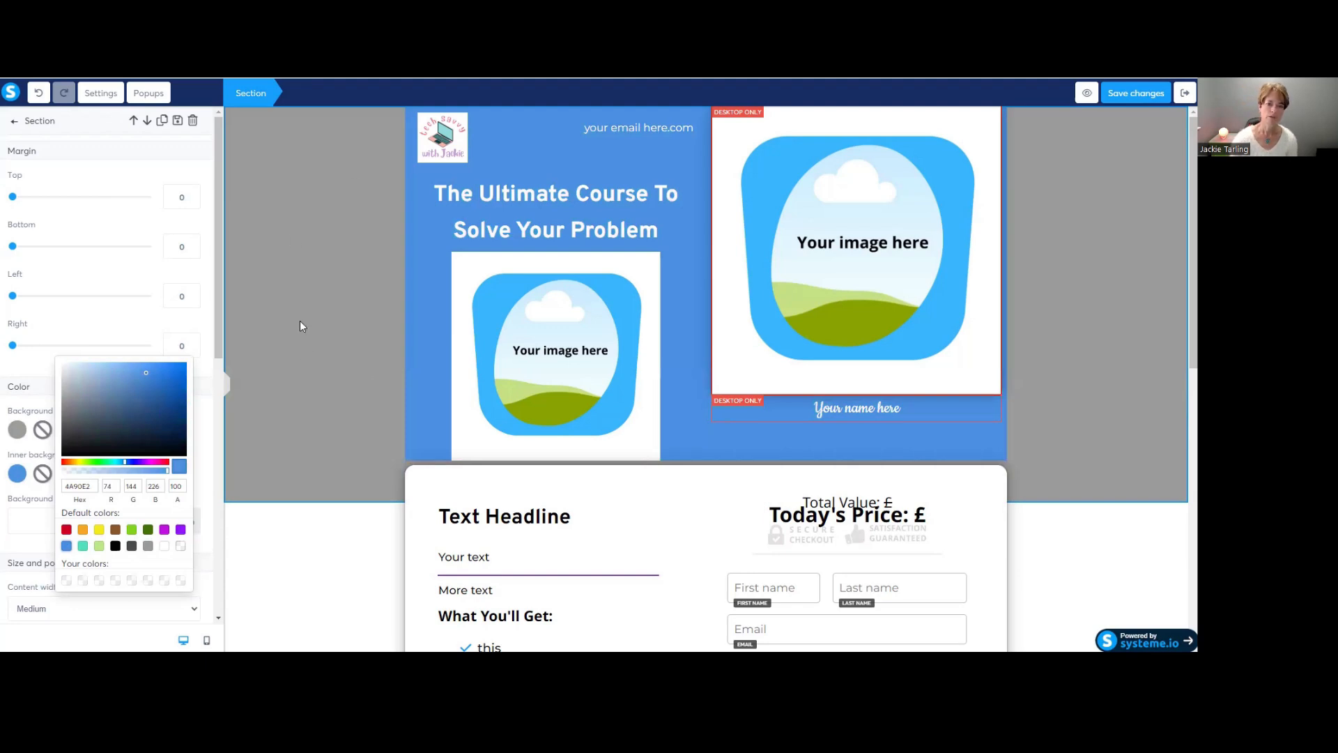
pyautogui.click(325, 294)
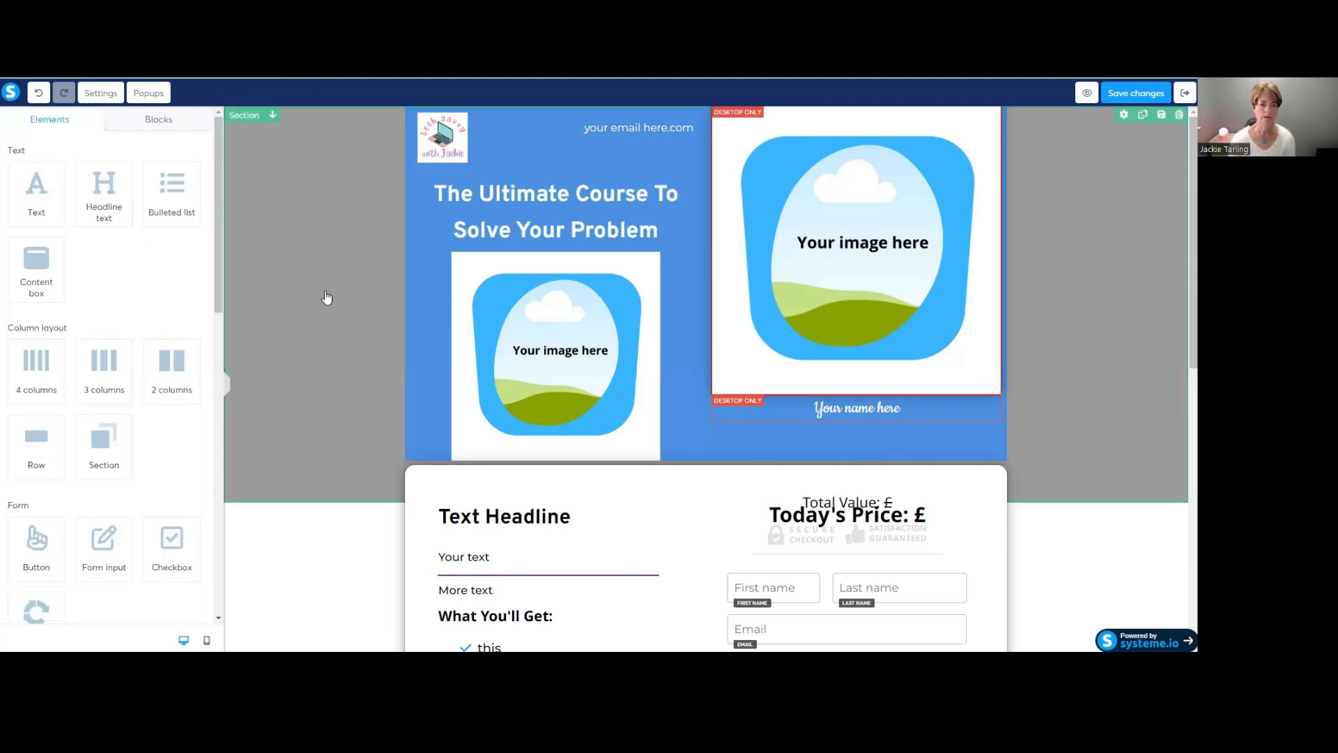
# Review the header section's settings and the headline, text, testimonials and payment form in the page body
pyautogui.click(320, 283)
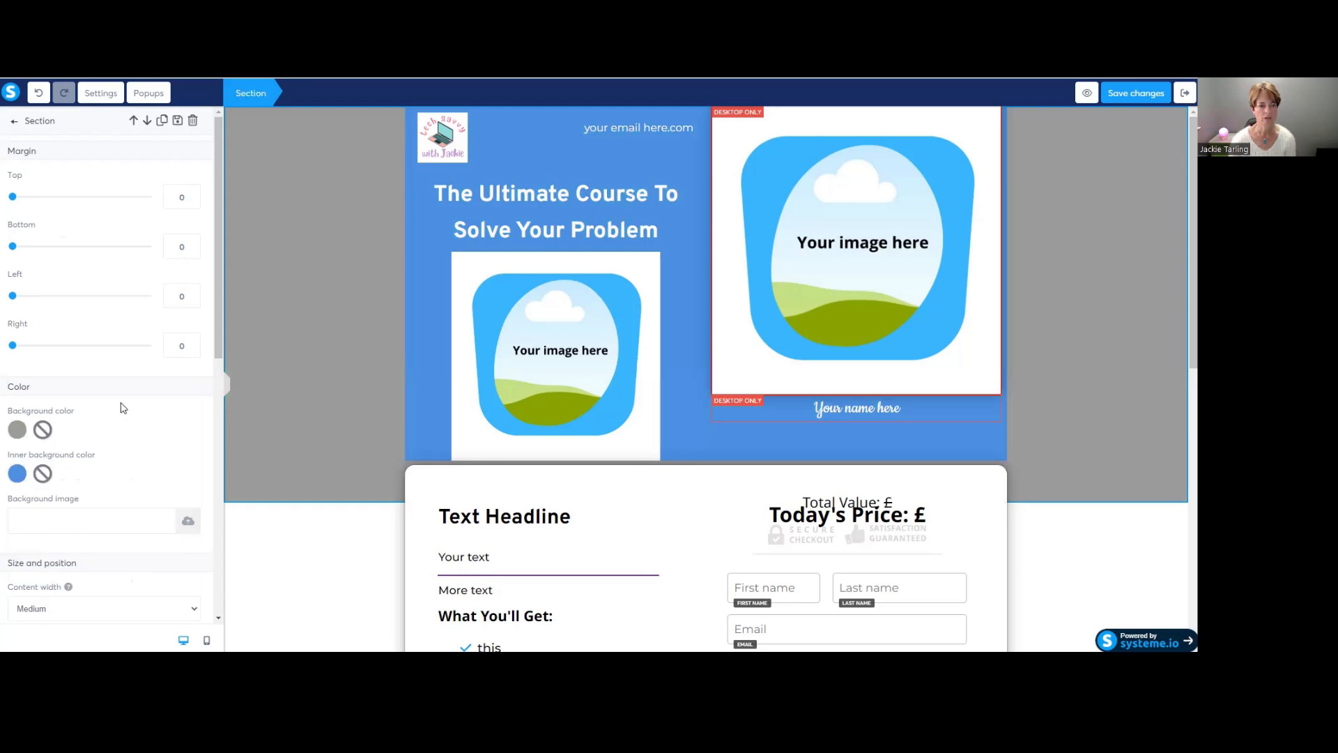
pyautogui.scroll(-5, 105, 408)
pyautogui.scroll(5, 88, 406)
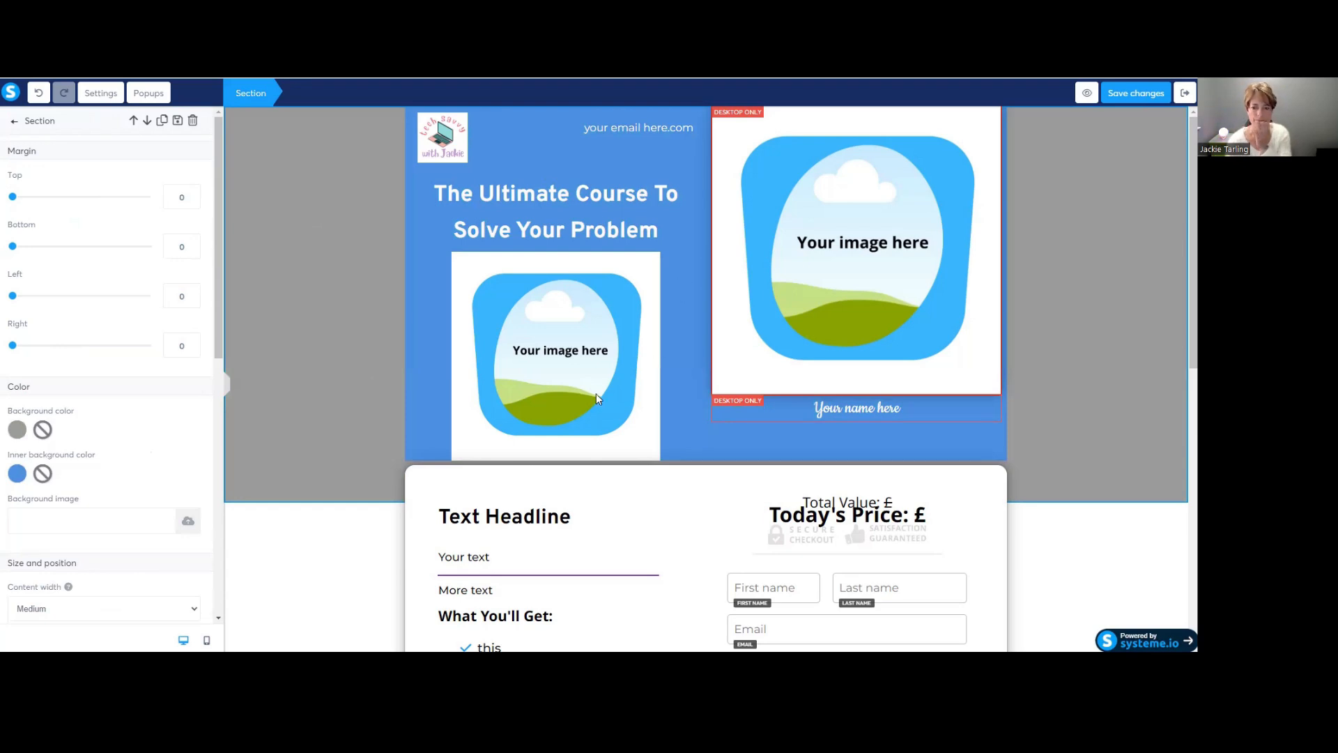
pyautogui.scroll(-5, 332, 391)
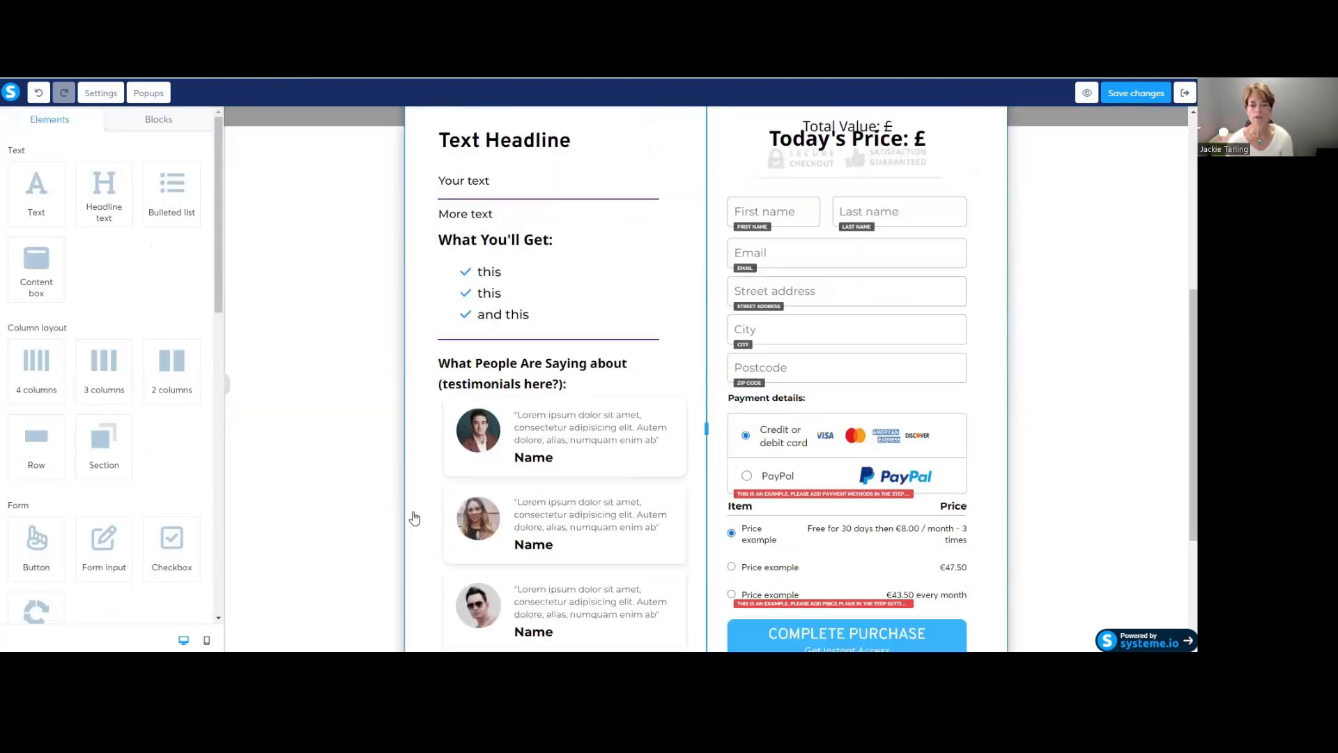
pyautogui.scroll(2, 332, 421)
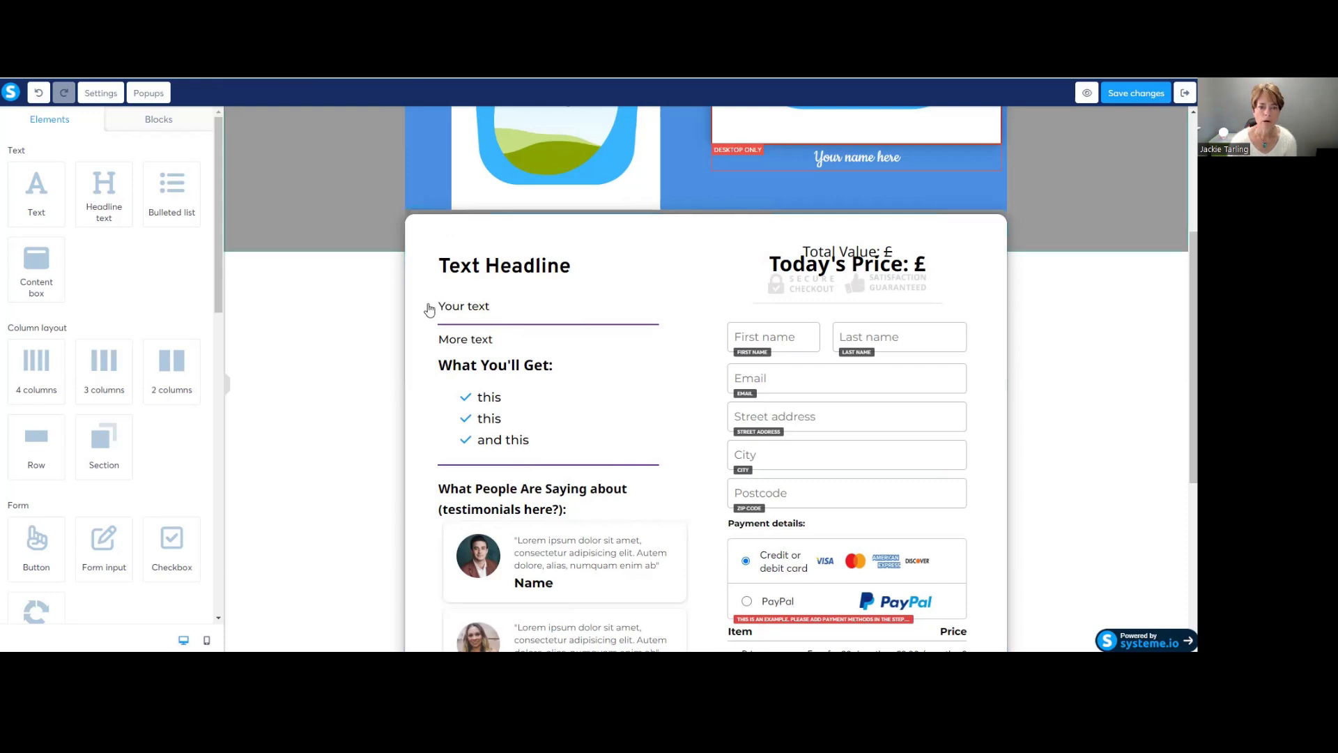
pyautogui.click(587, 267)
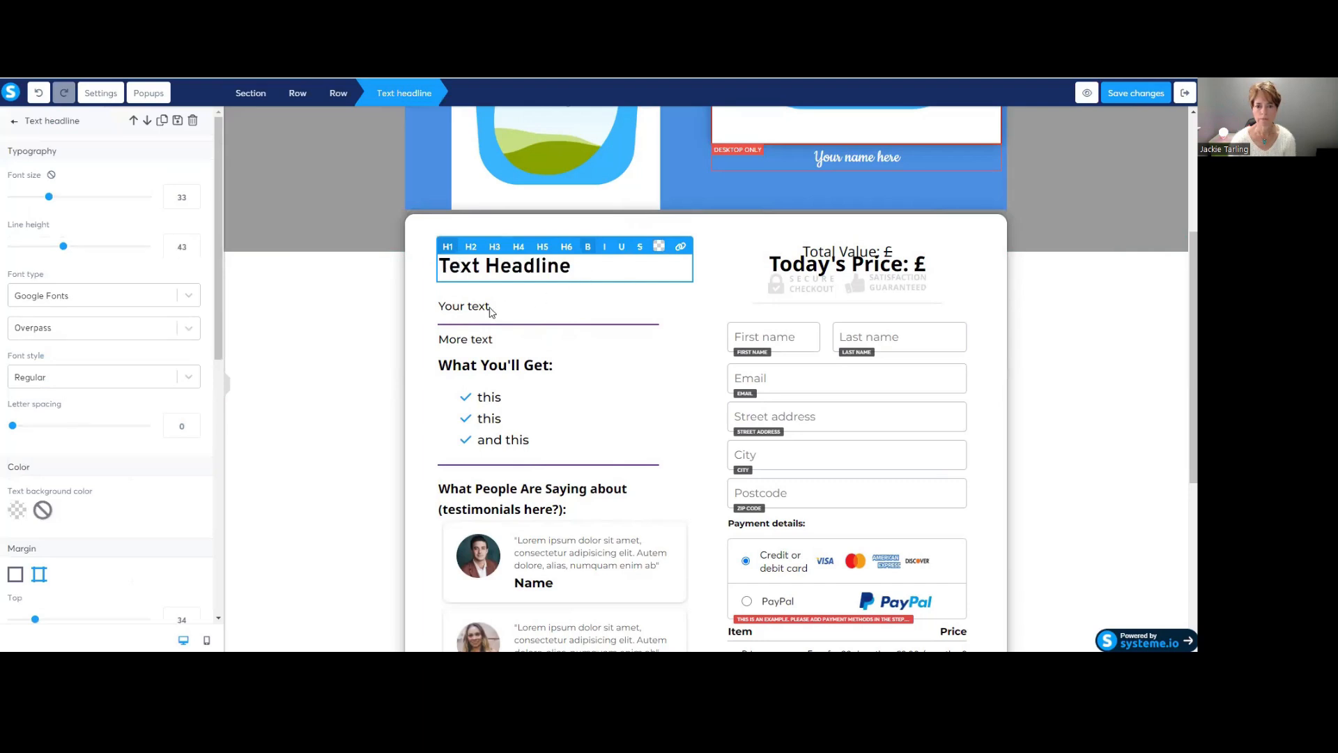
pyautogui.click(454, 311)
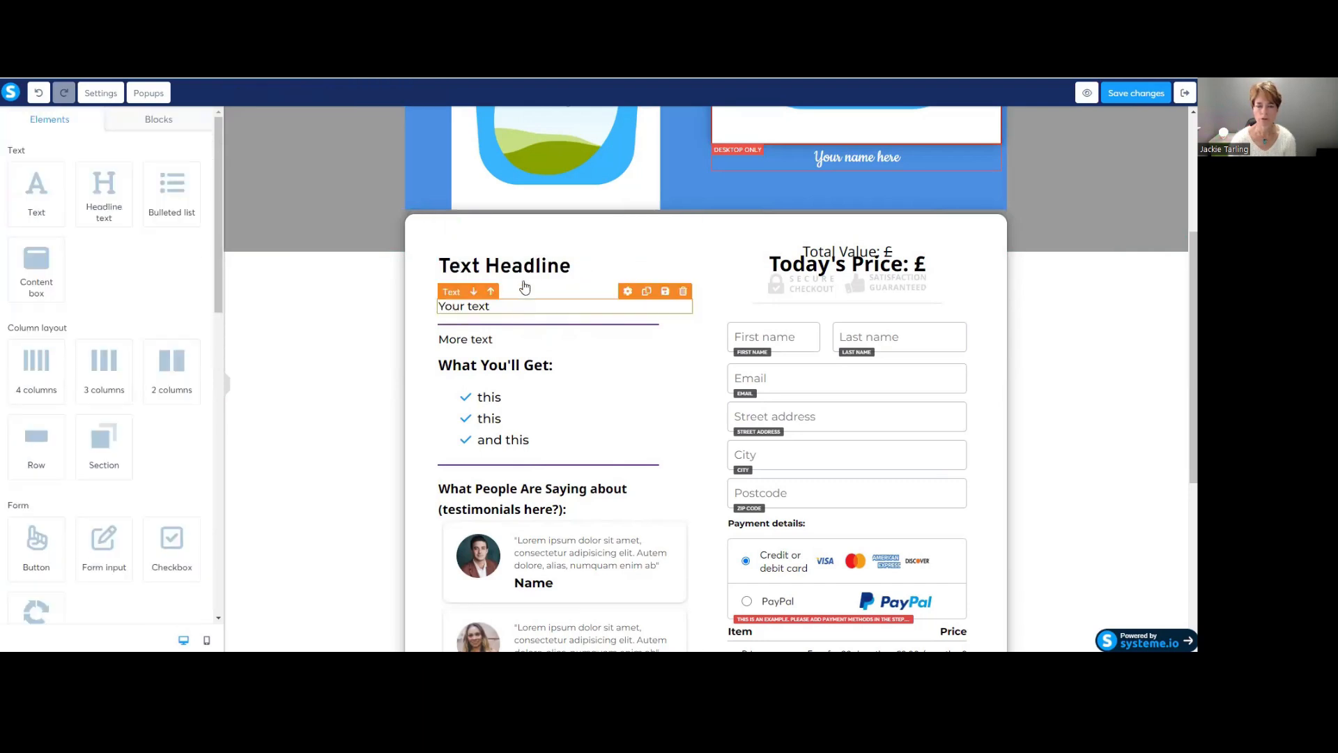
pyautogui.scroll(-5, 537, 446)
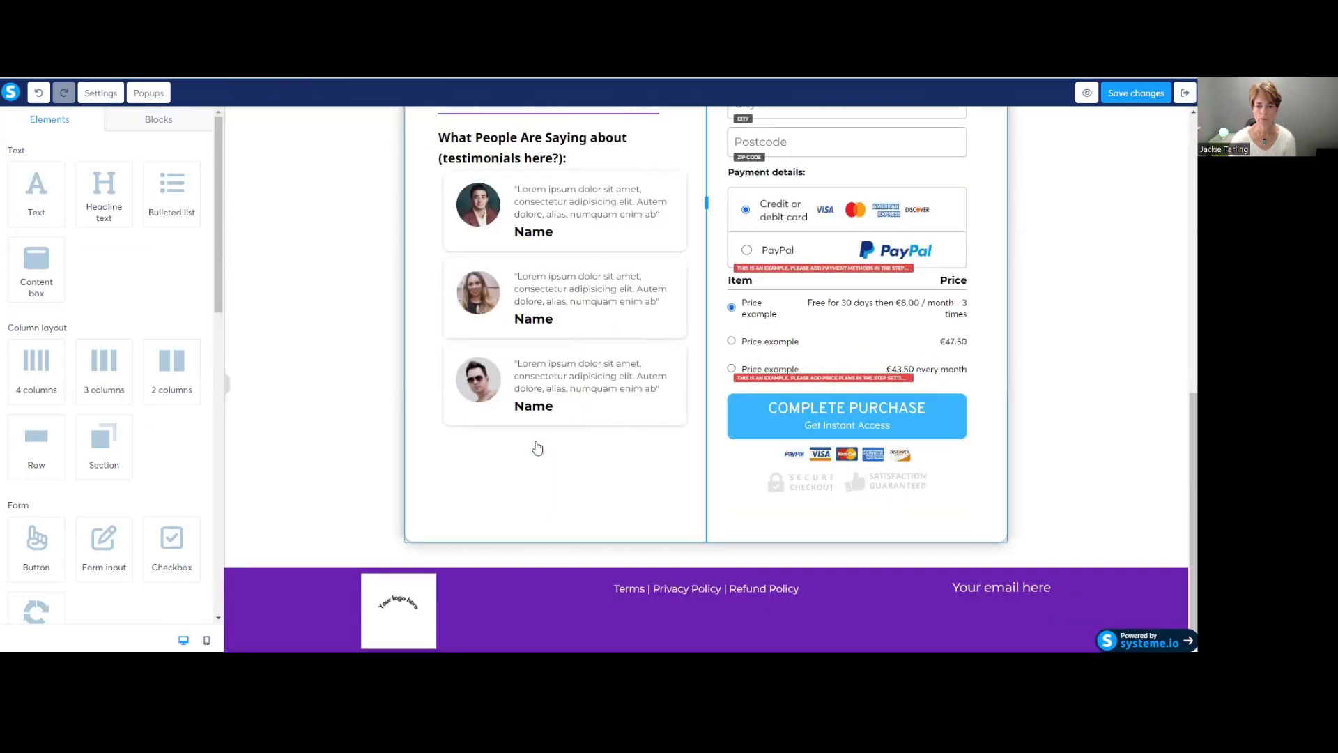
pyautogui.scroll(5, 537, 448)
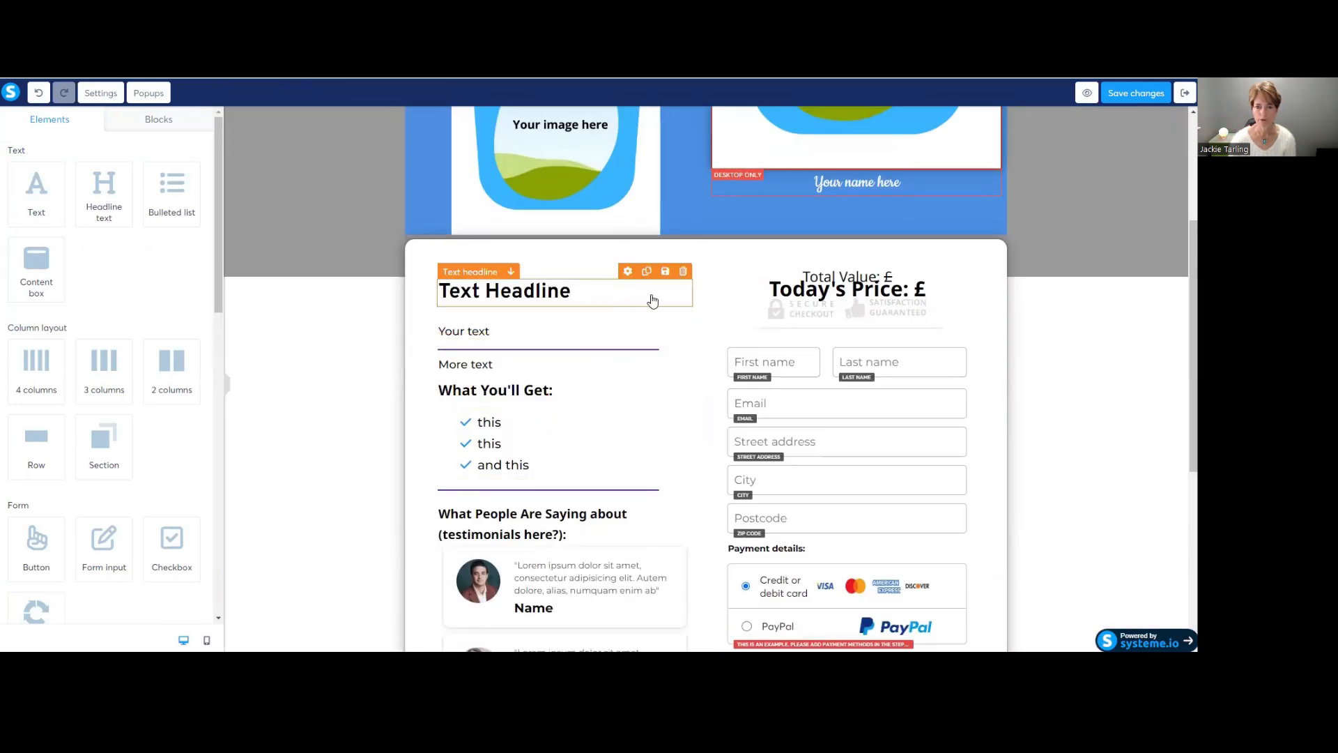
# Delete the "Text Headline" element from the page body and undo the deletion
pyautogui.click(685, 272)
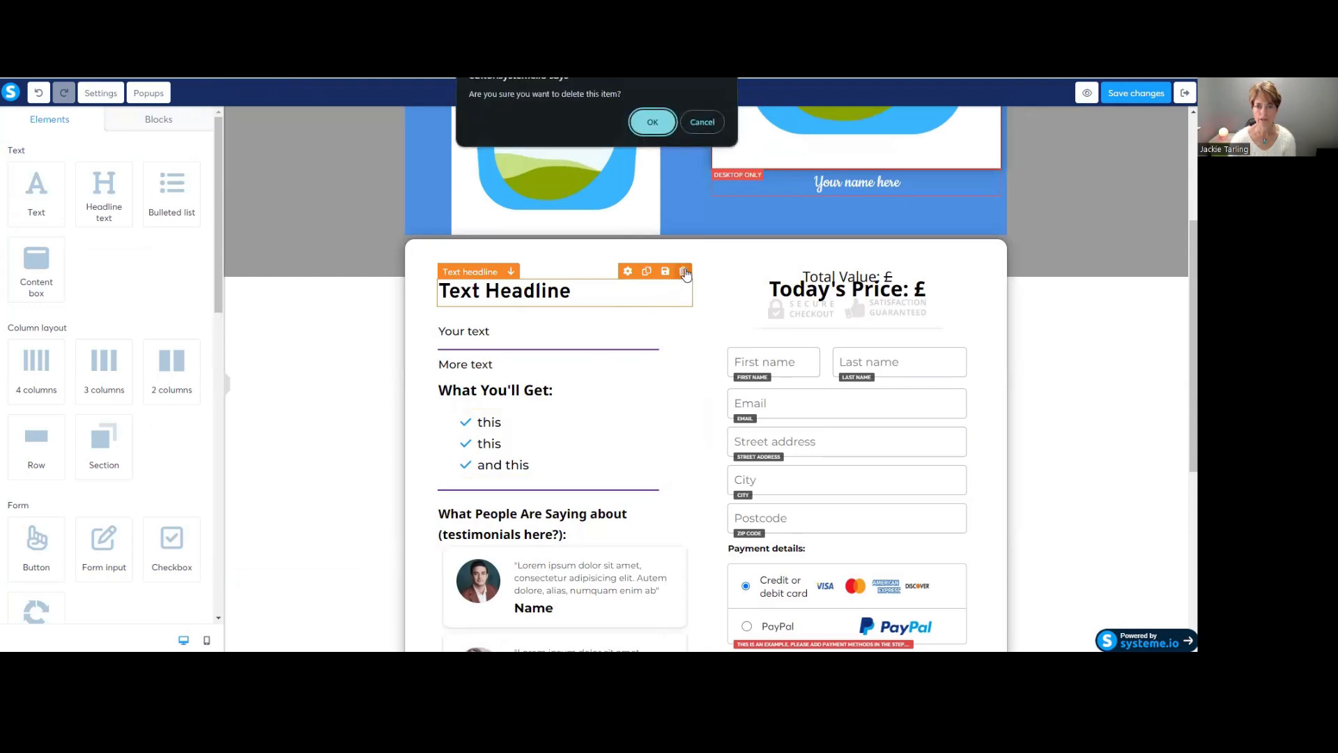
pyautogui.click(651, 123)
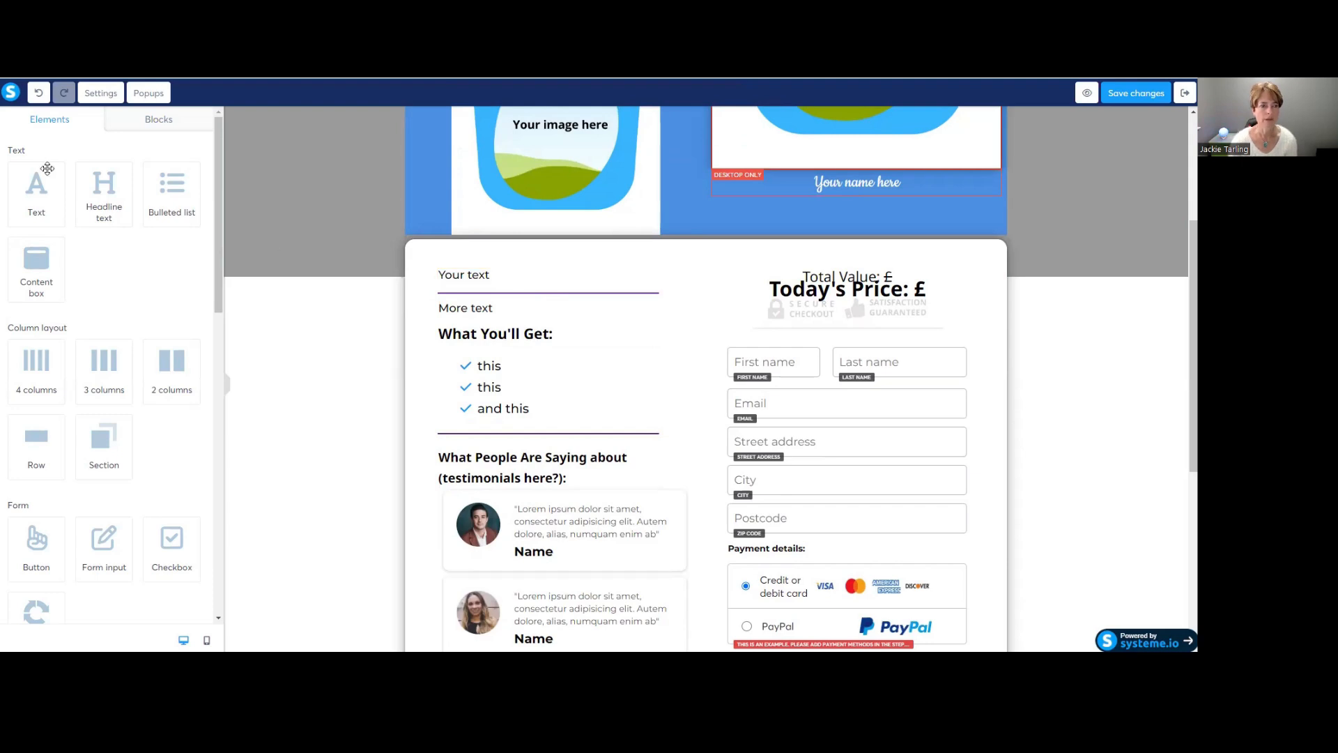
pyautogui.click(38, 92)
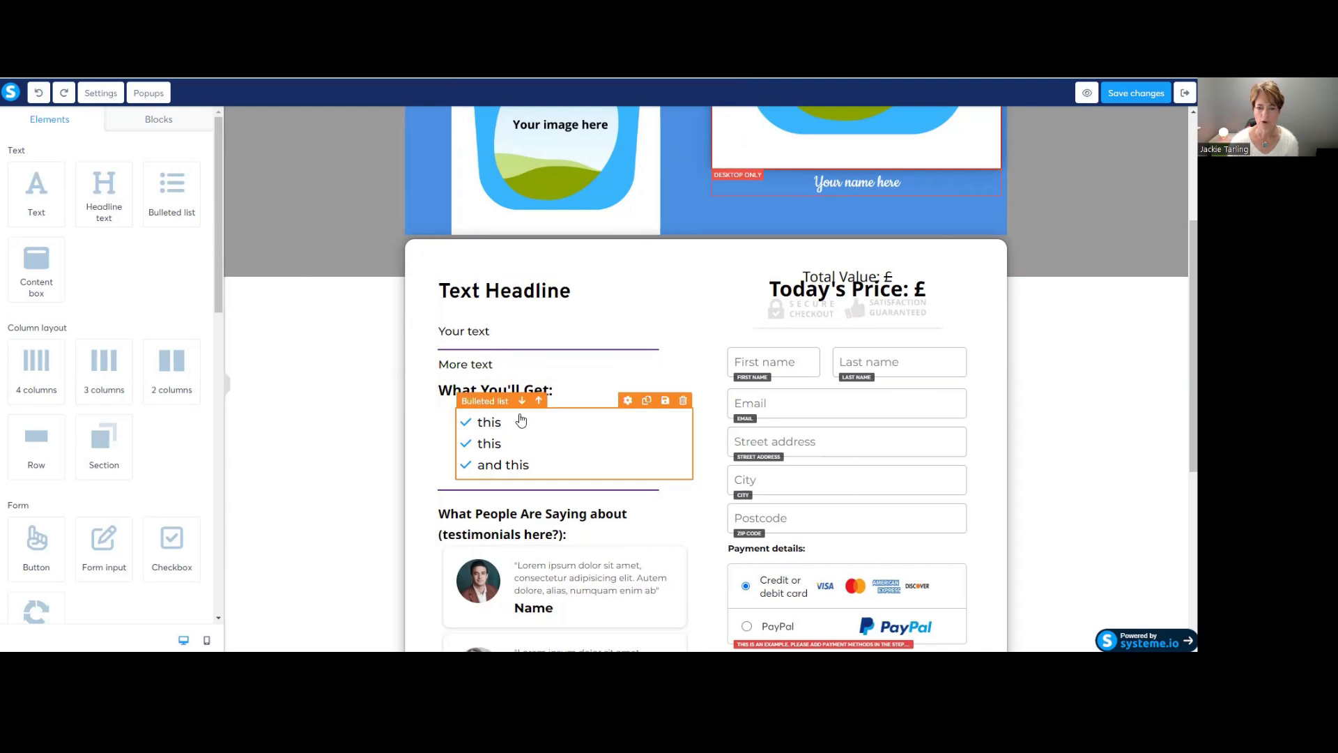
# Check the settings of the bulleted list under "What You'll Get:" and the bulleted list element available for adding
pyautogui.scroll(-2, 522, 419)
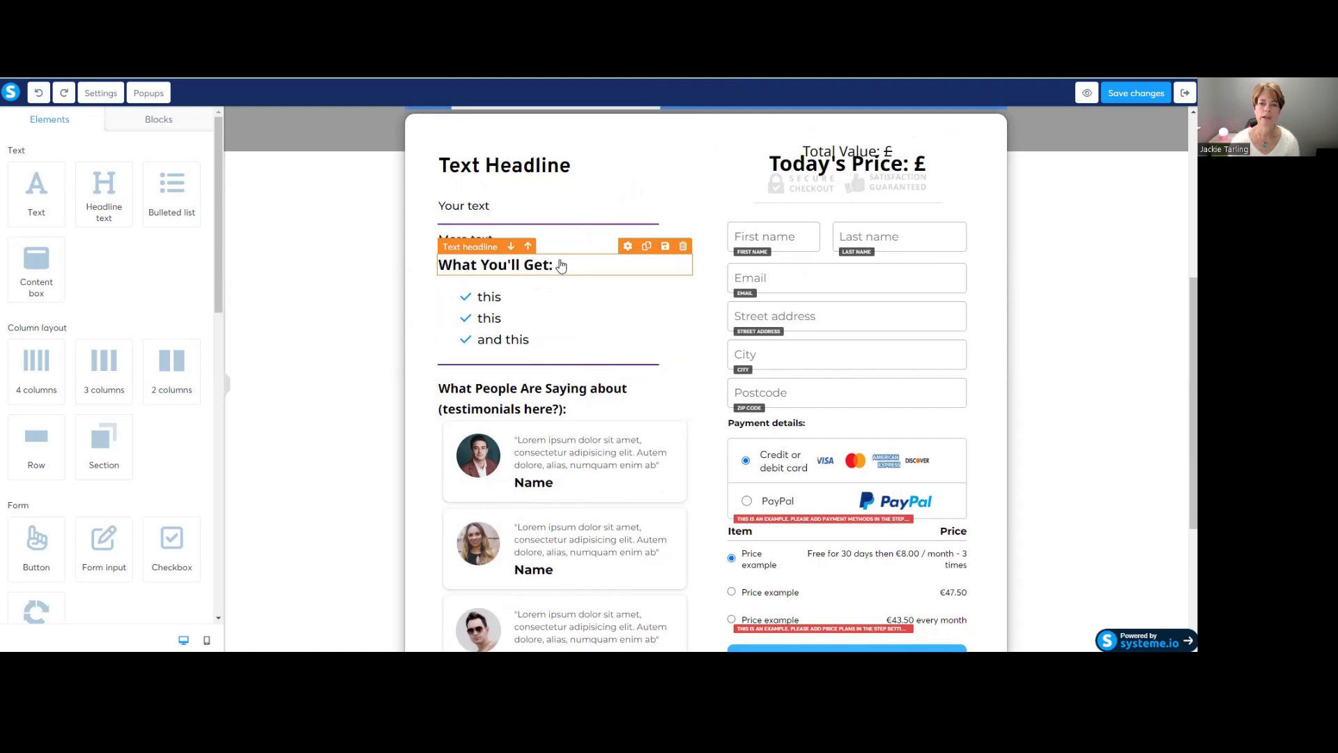
pyautogui.click(507, 298)
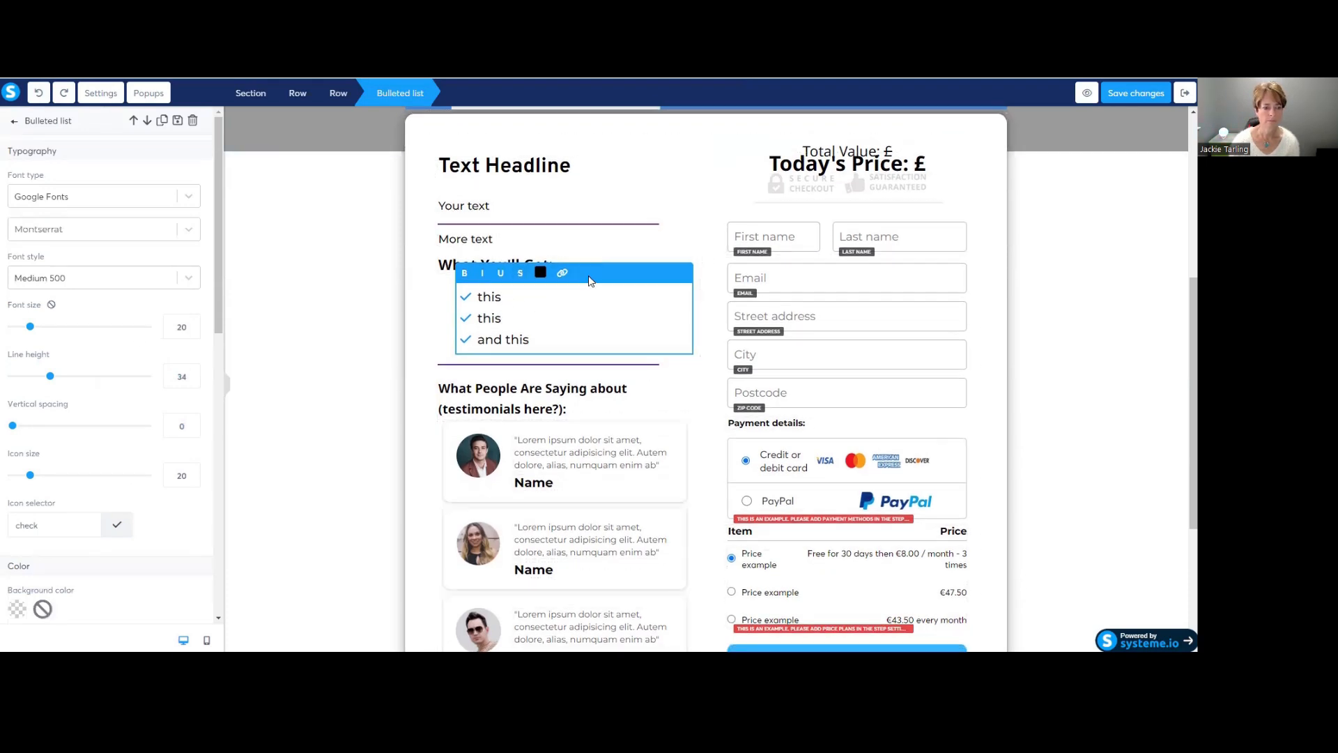
pyautogui.click(433, 288)
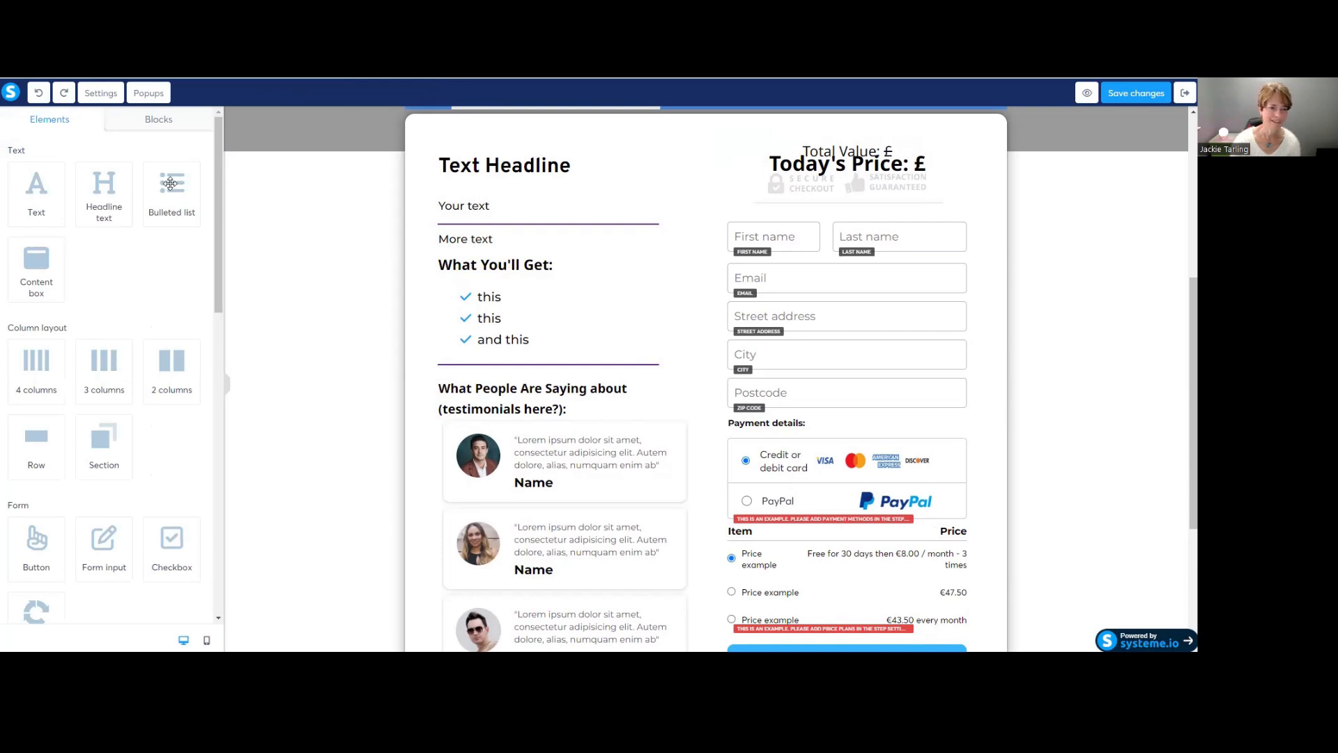
pyautogui.moveTo(170, 185); pyautogui.dragTo(245, 236)
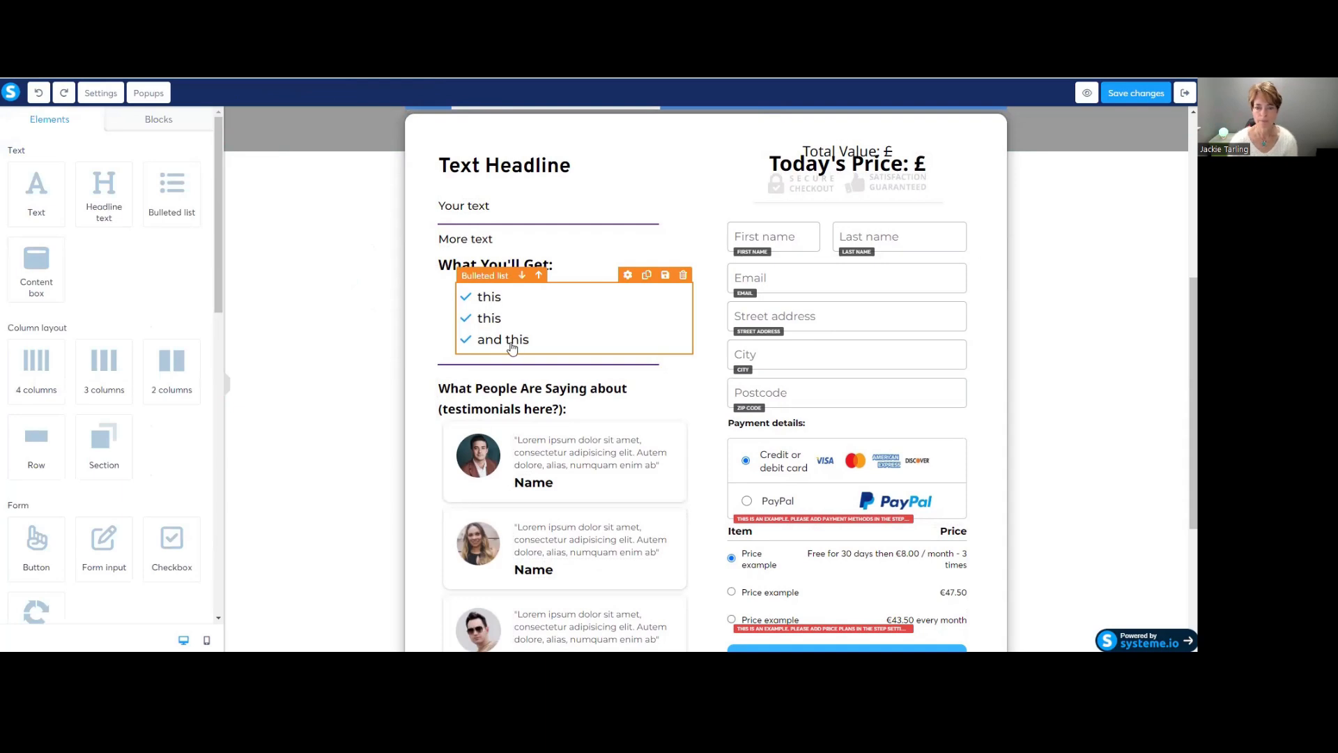
# Delete the photo from the first testimonial and undo the deletion
pyautogui.scroll(-3, 508, 344)
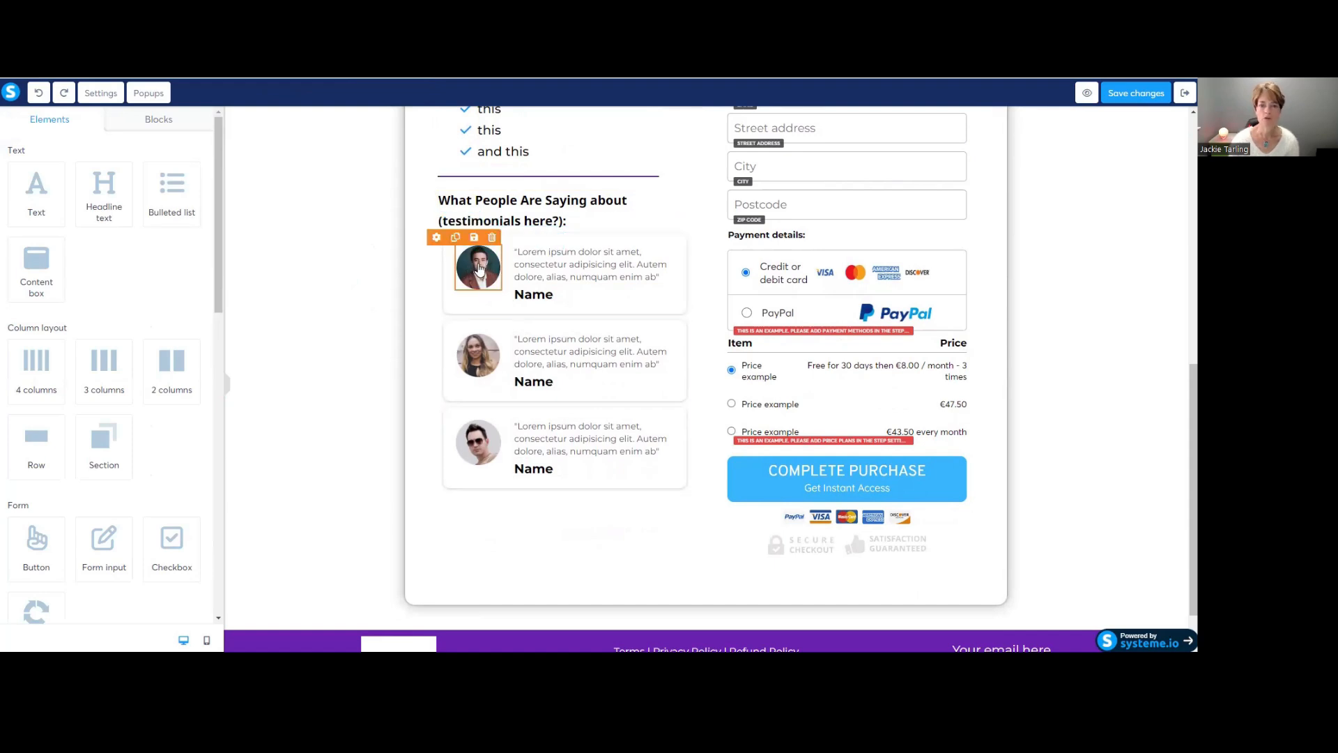
pyautogui.click(492, 238)
pyautogui.click(653, 122)
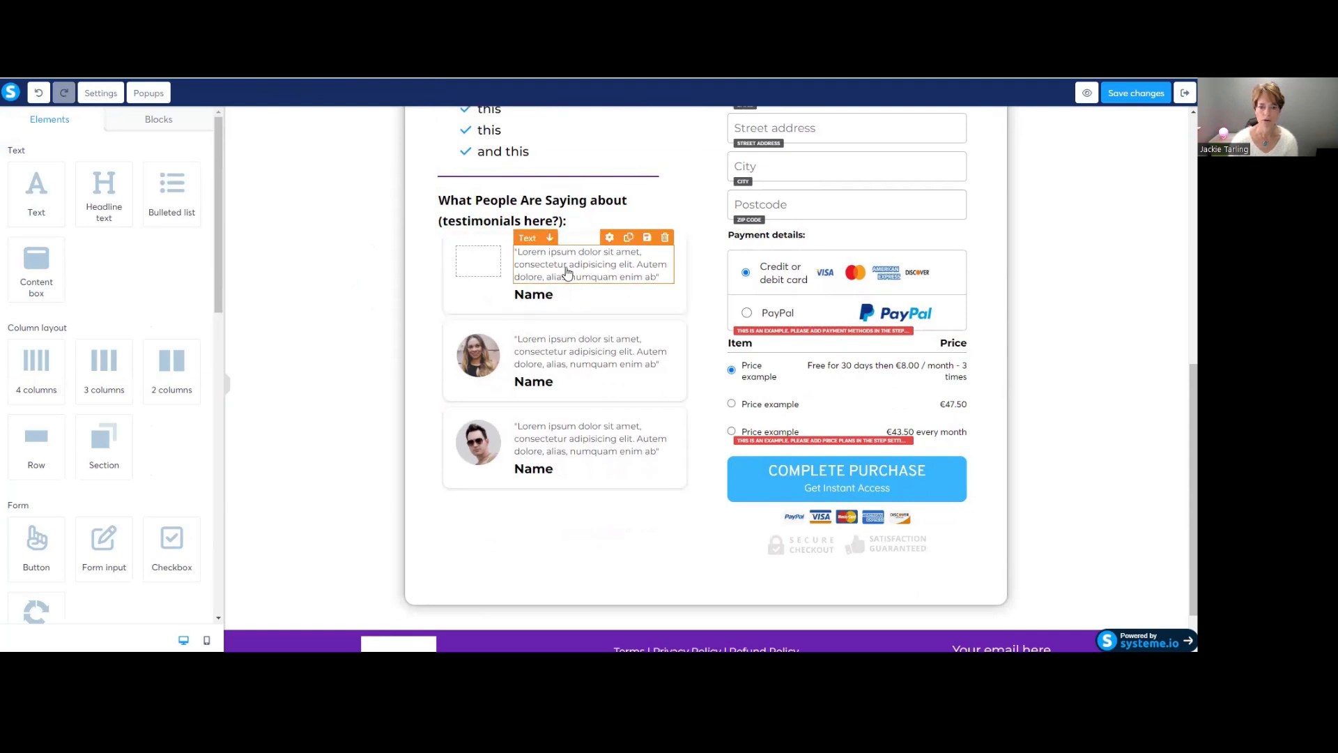
pyautogui.click(34, 93)
# Set the "Total Value: £" headline's top margin to 2 and its bottom margin to 29
pyautogui.scroll(-2, 531, 537)
pyautogui.scroll(4, 530, 530)
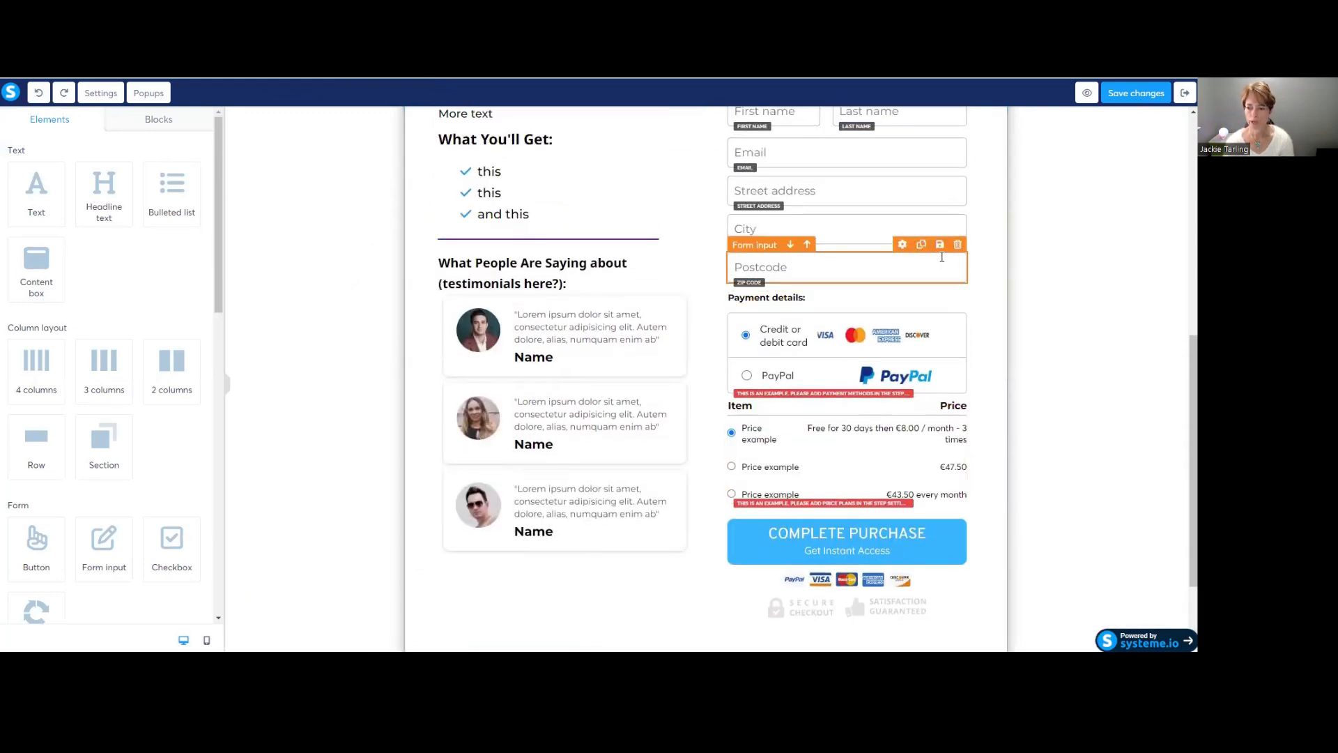
pyautogui.scroll(3, 942, 257)
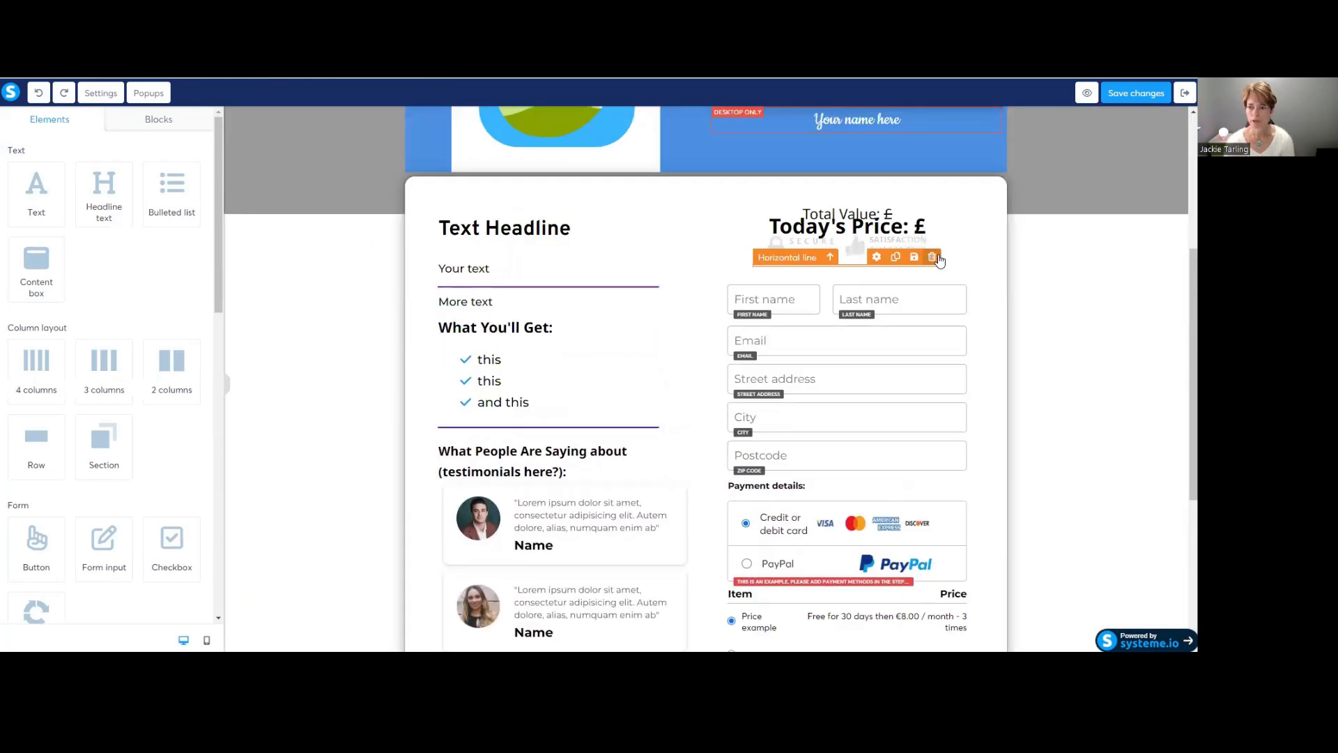
pyautogui.click(863, 211)
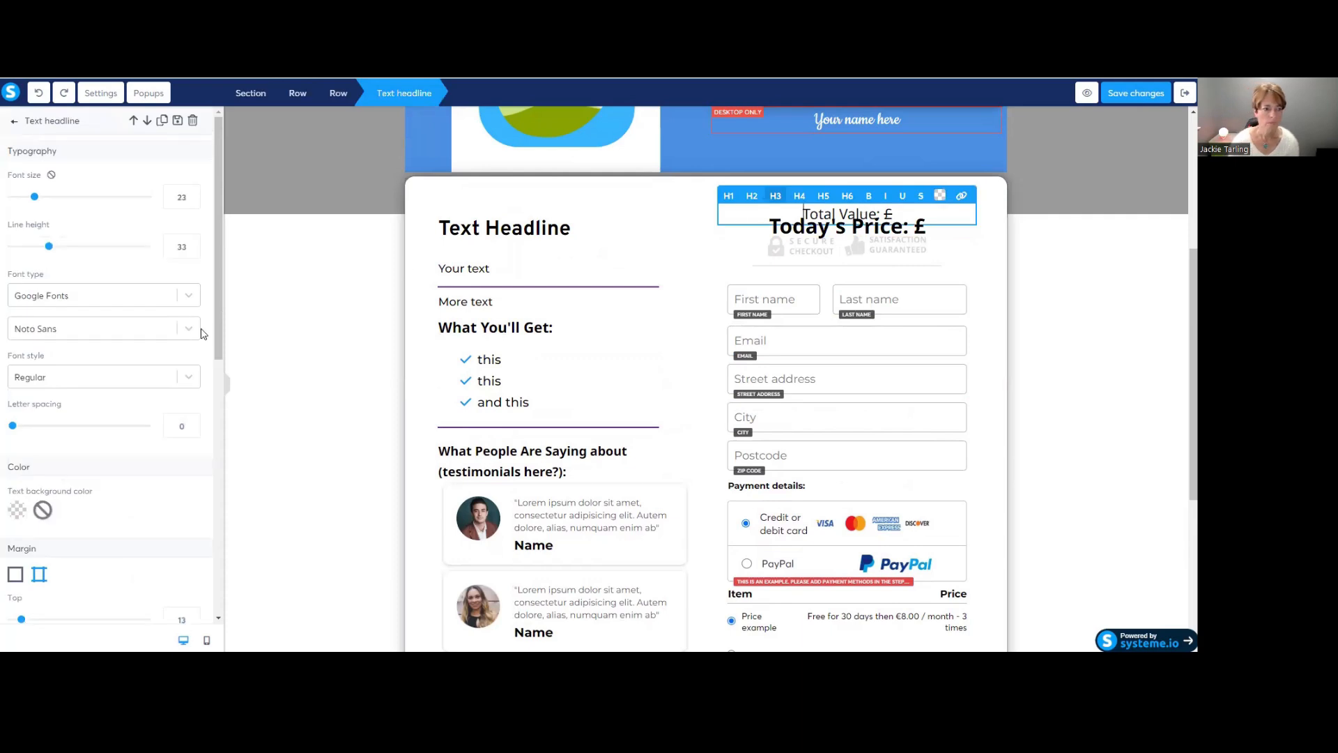
pyautogui.scroll(-5, 59, 378)
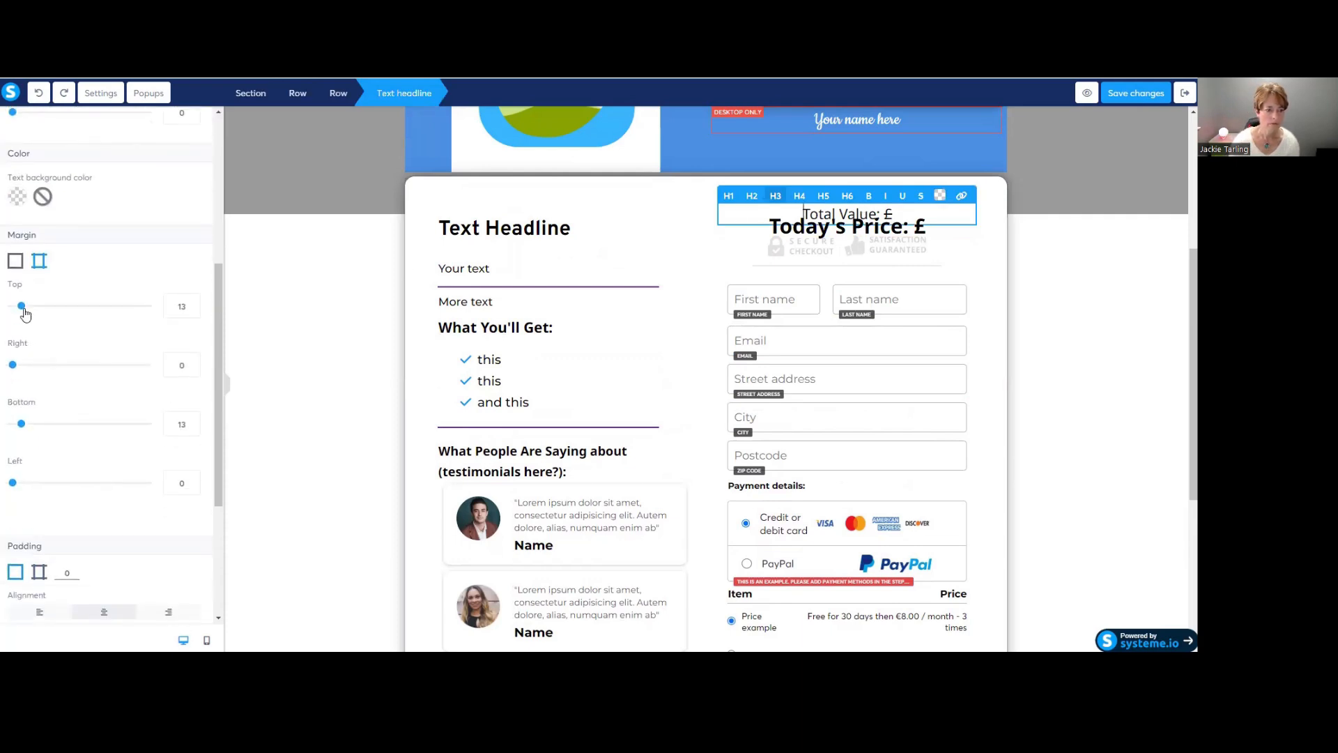
pyautogui.moveTo(23, 308)
pyautogui.mouseDown()
pyautogui.moveTo(42, 306)
pyautogui.moveTo(16, 307)
pyautogui.mouseUp()
pyautogui.moveTo(23, 424); pyautogui.dragTo(32, 420)
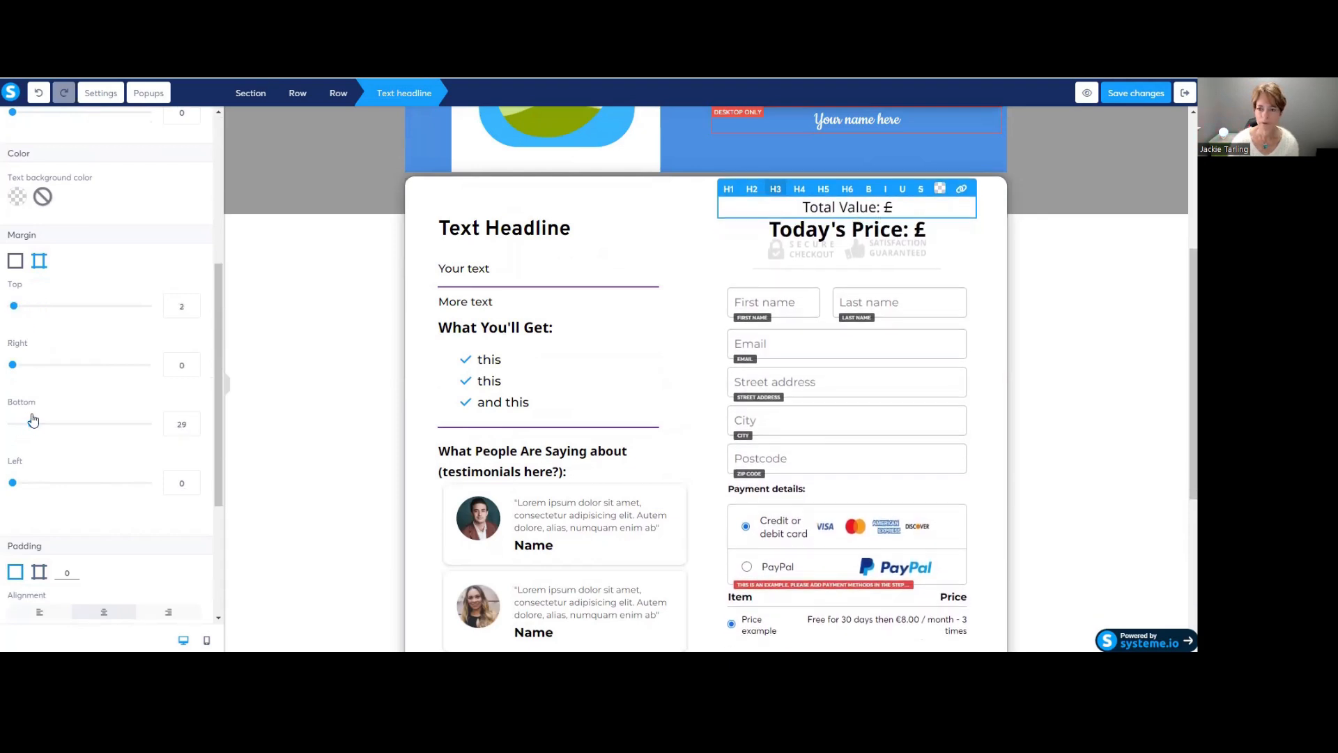
pyautogui.click(884, 256)
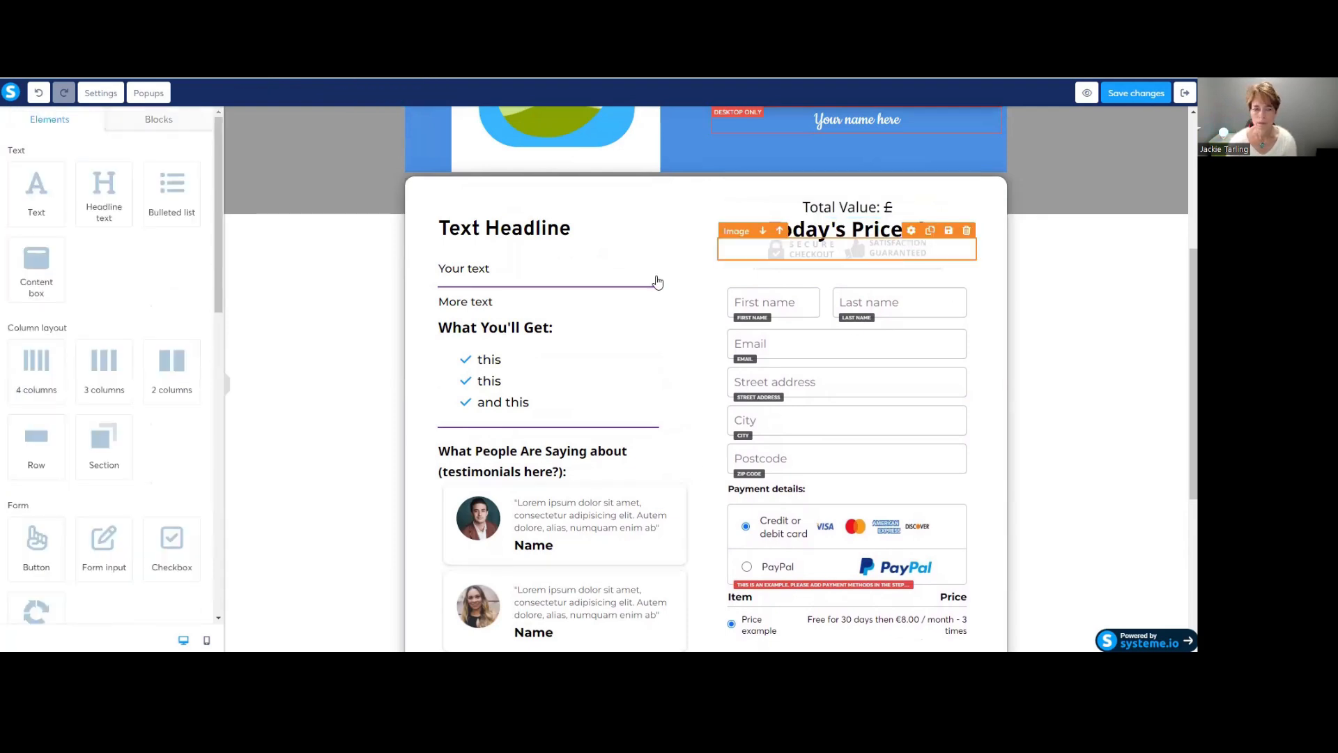
# Set the bottom margin of the "Secure Checkout / Satisfaction Guaranteed" image under the price headlines to 24
pyautogui.click(834, 250)
pyautogui.scroll(-3, 21, 419)
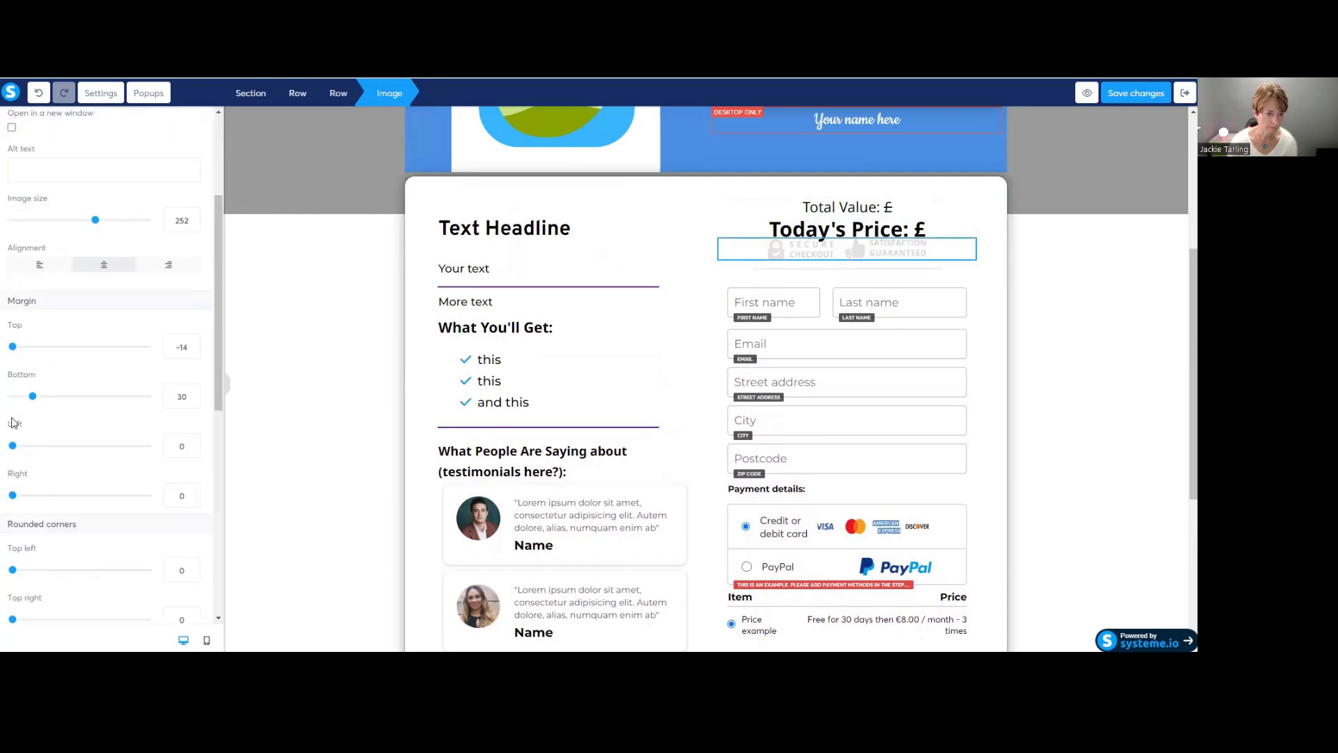
pyautogui.moveTo(32, 396); pyautogui.dragTo(30, 397)
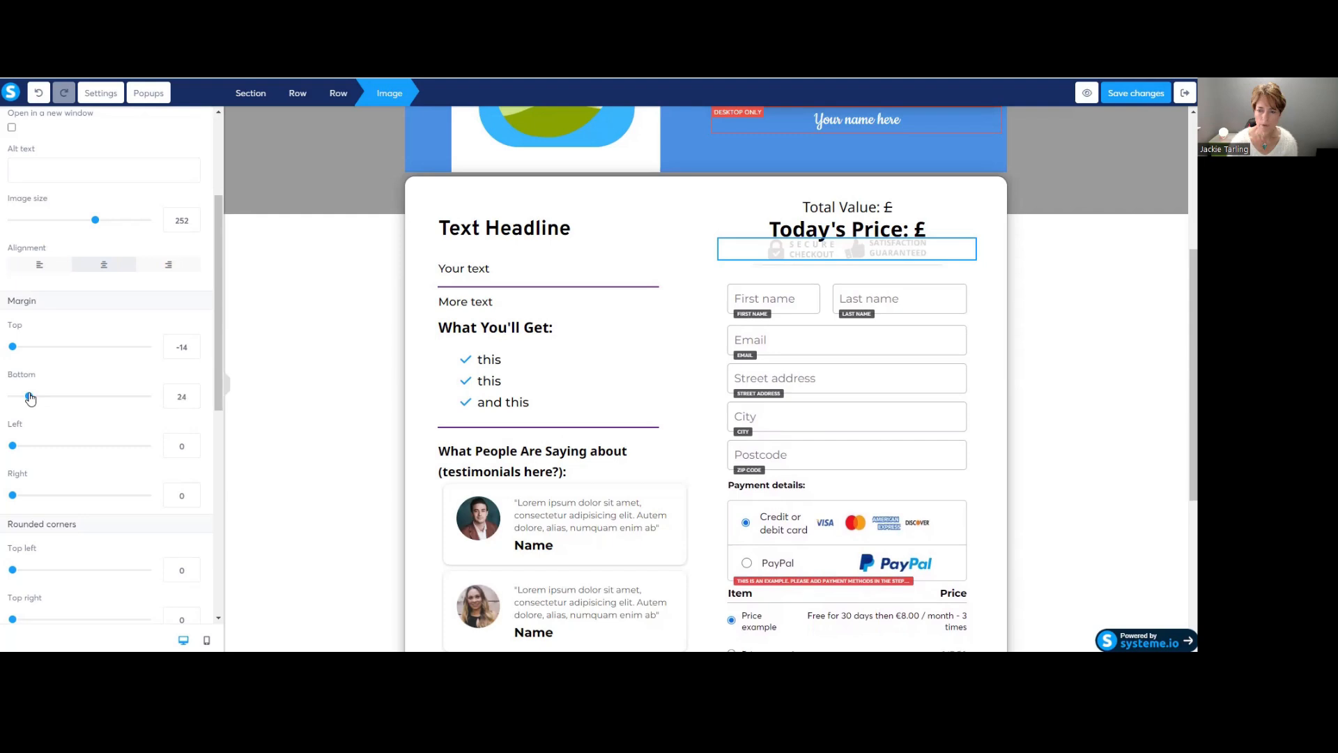
# Set the bottom margin of the "Today's Price: £" headline to 29
pyautogui.click(848, 232)
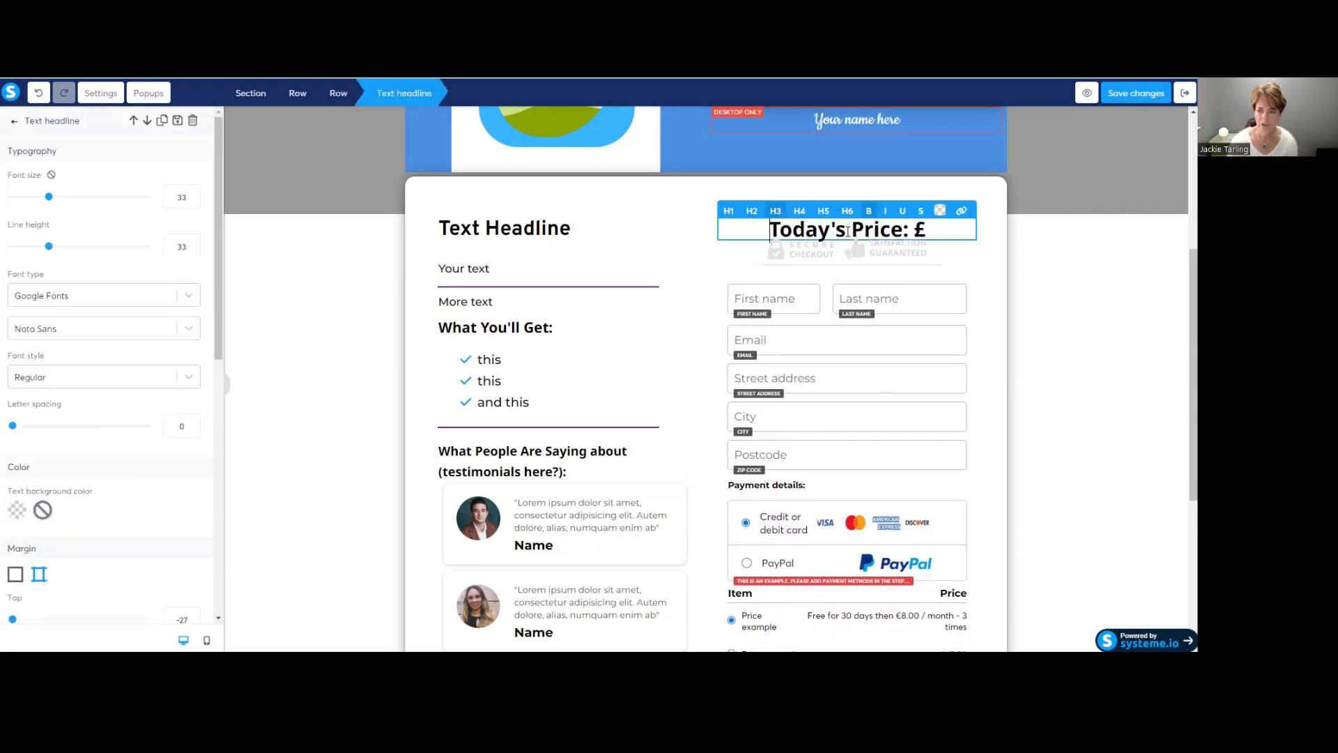
pyautogui.scroll(-5, 21, 419)
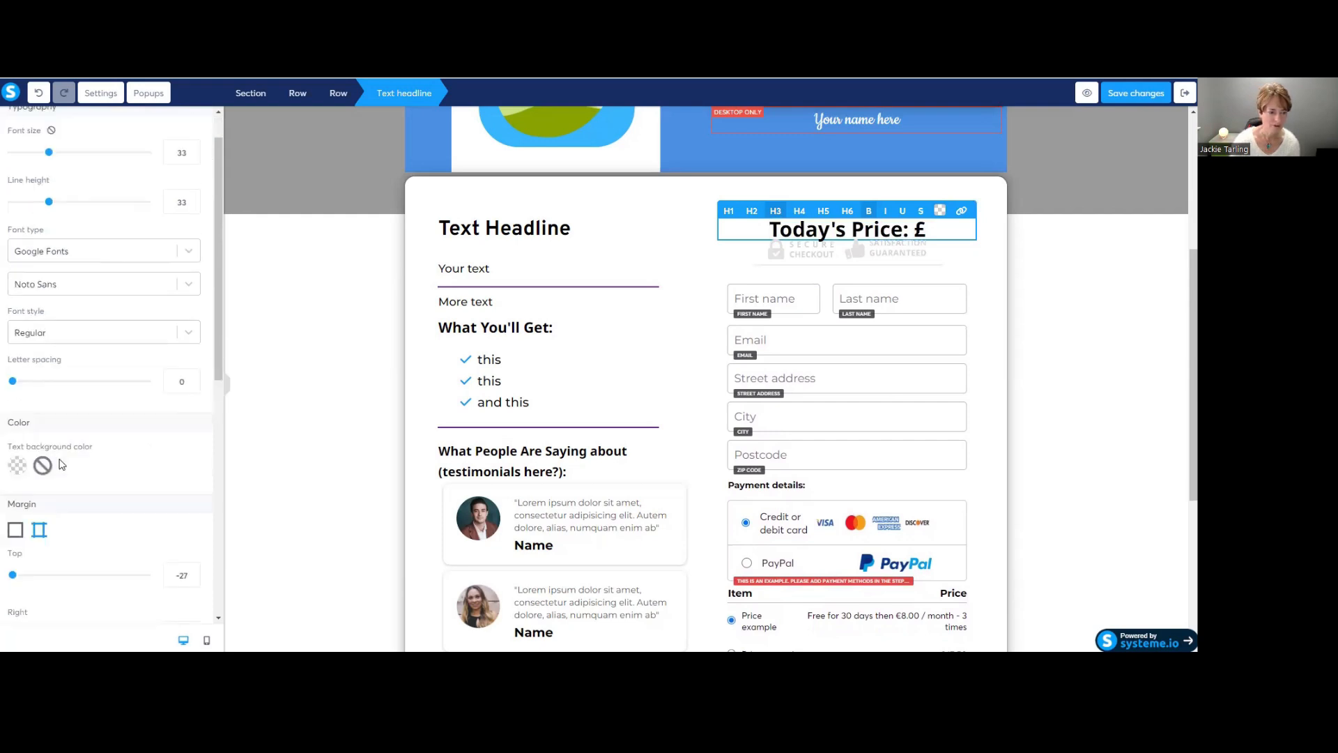
pyautogui.moveTo(21, 424); pyautogui.dragTo(31, 424)
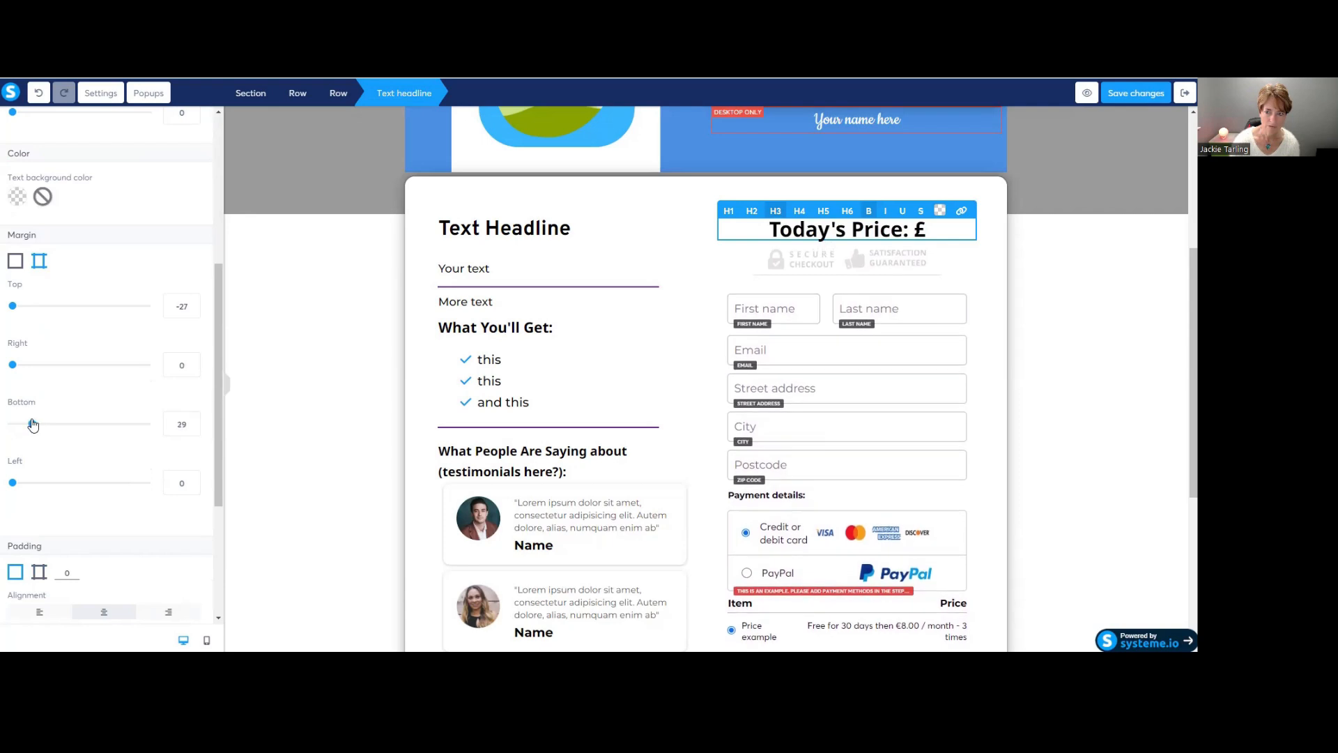
pyautogui.click(974, 276)
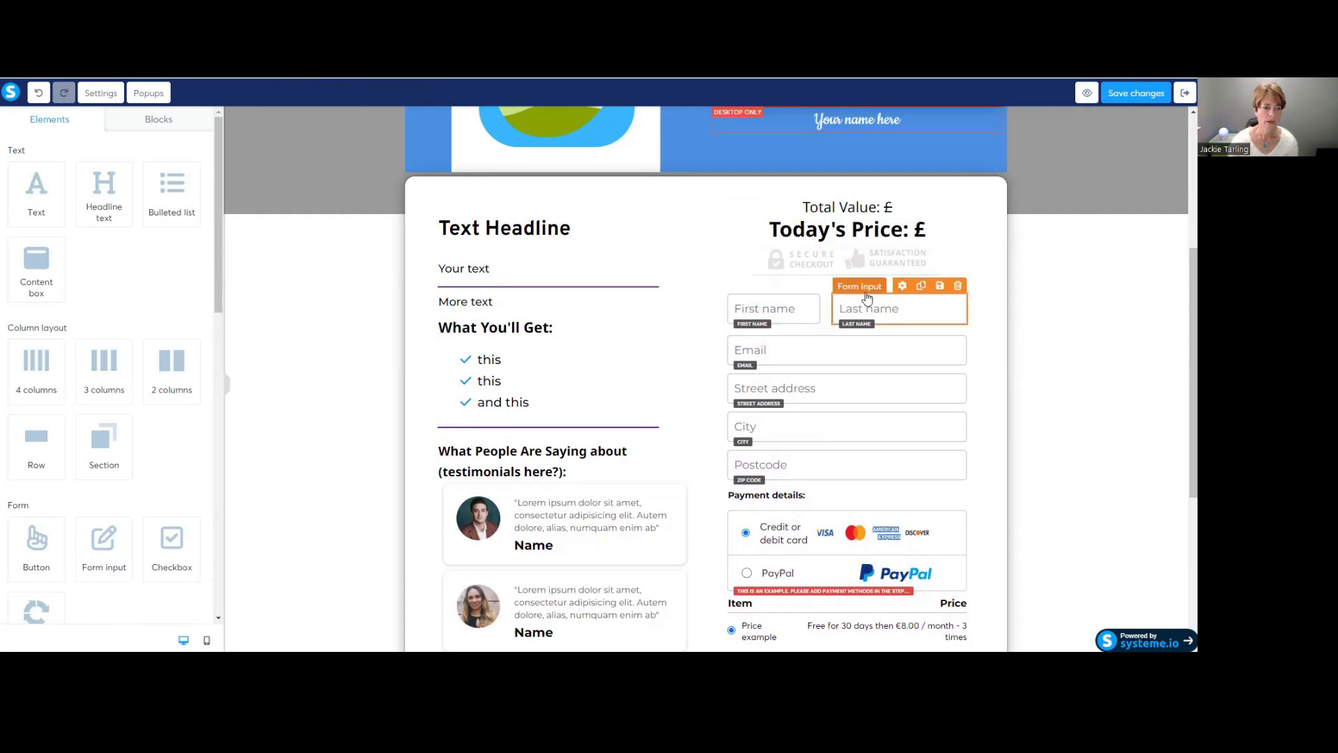
# Review the available form and payment elements, the order form fields, the footer logo's image settings and the footer policy text's link options
pyautogui.scroll(-6, 96, 439)
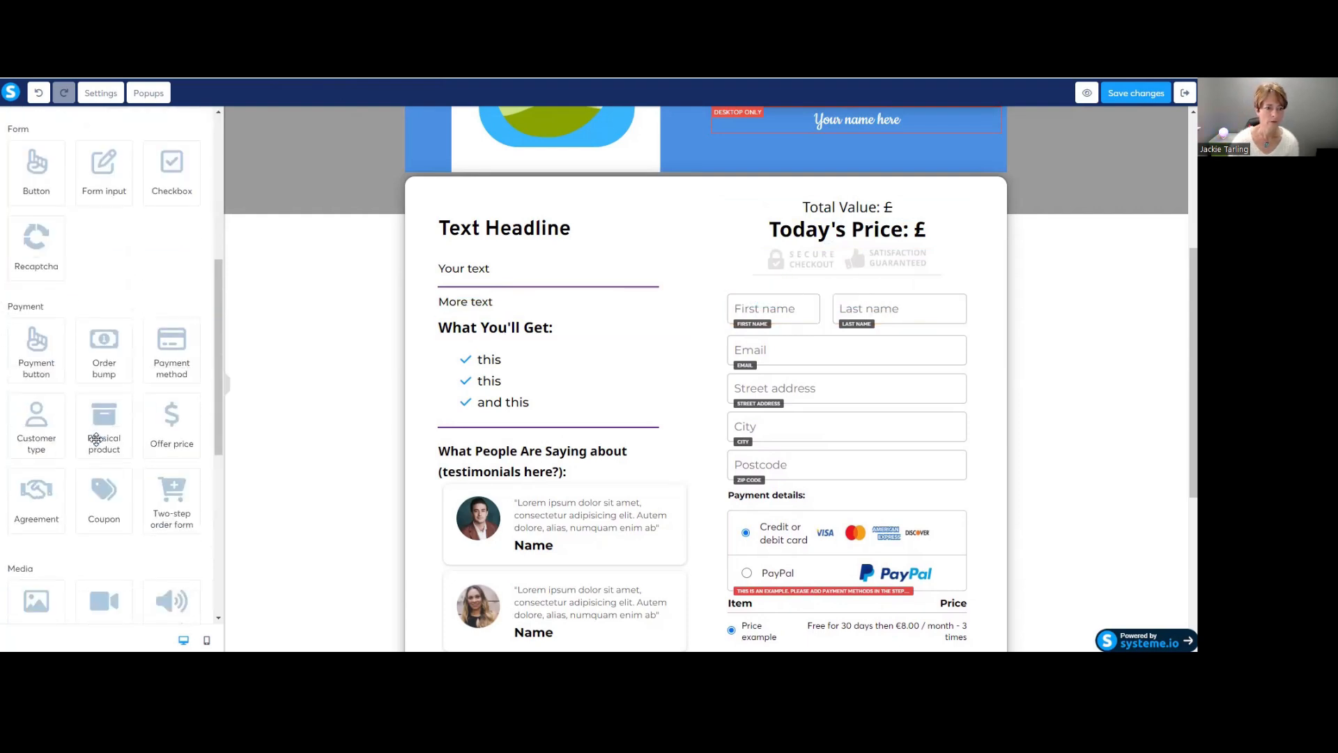
pyautogui.scroll(3, 106, 334)
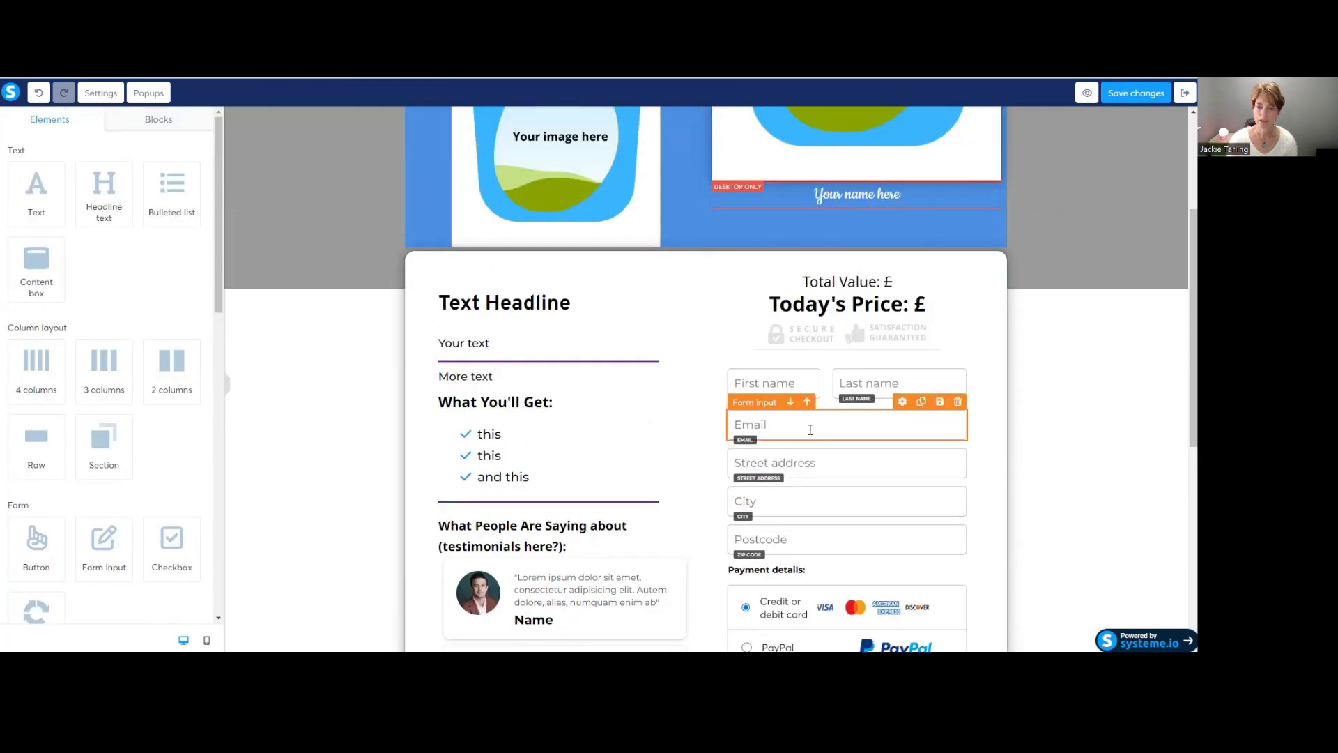
pyautogui.scroll(-3, 810, 430)
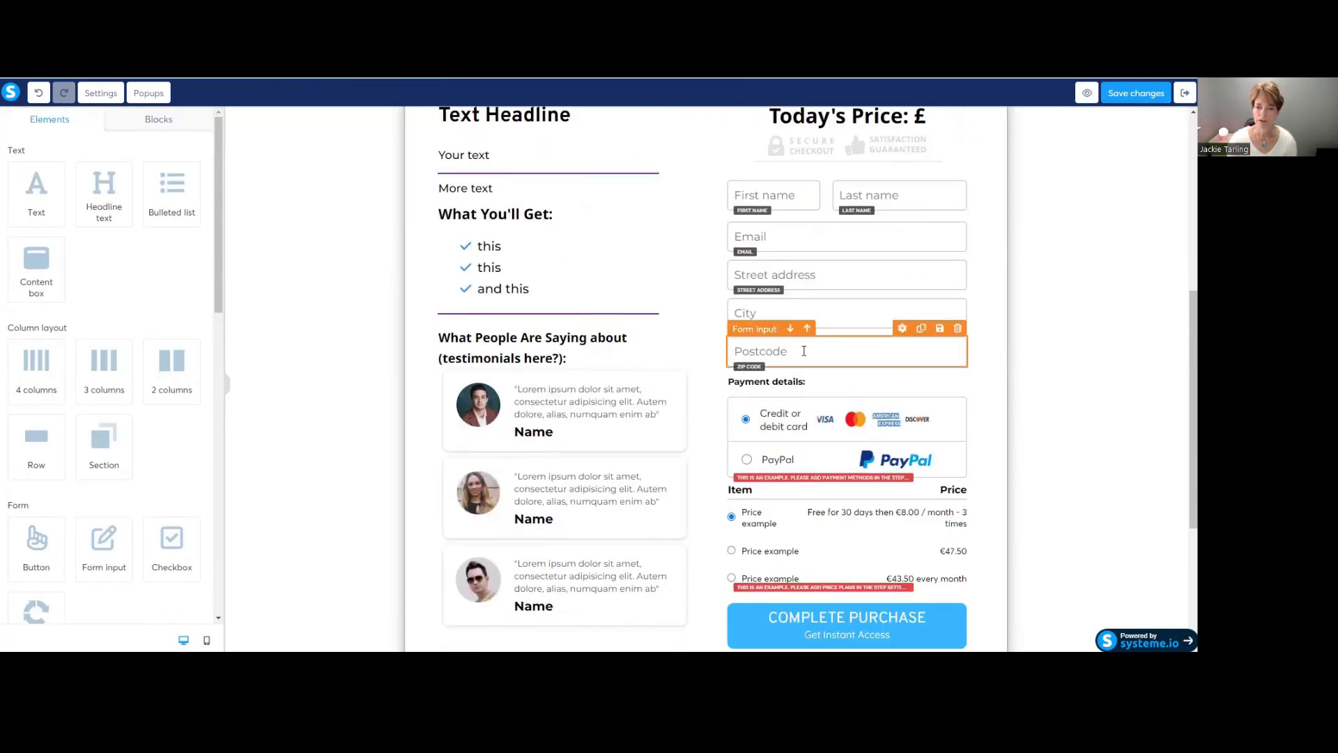
pyautogui.scroll(-3, 835, 354)
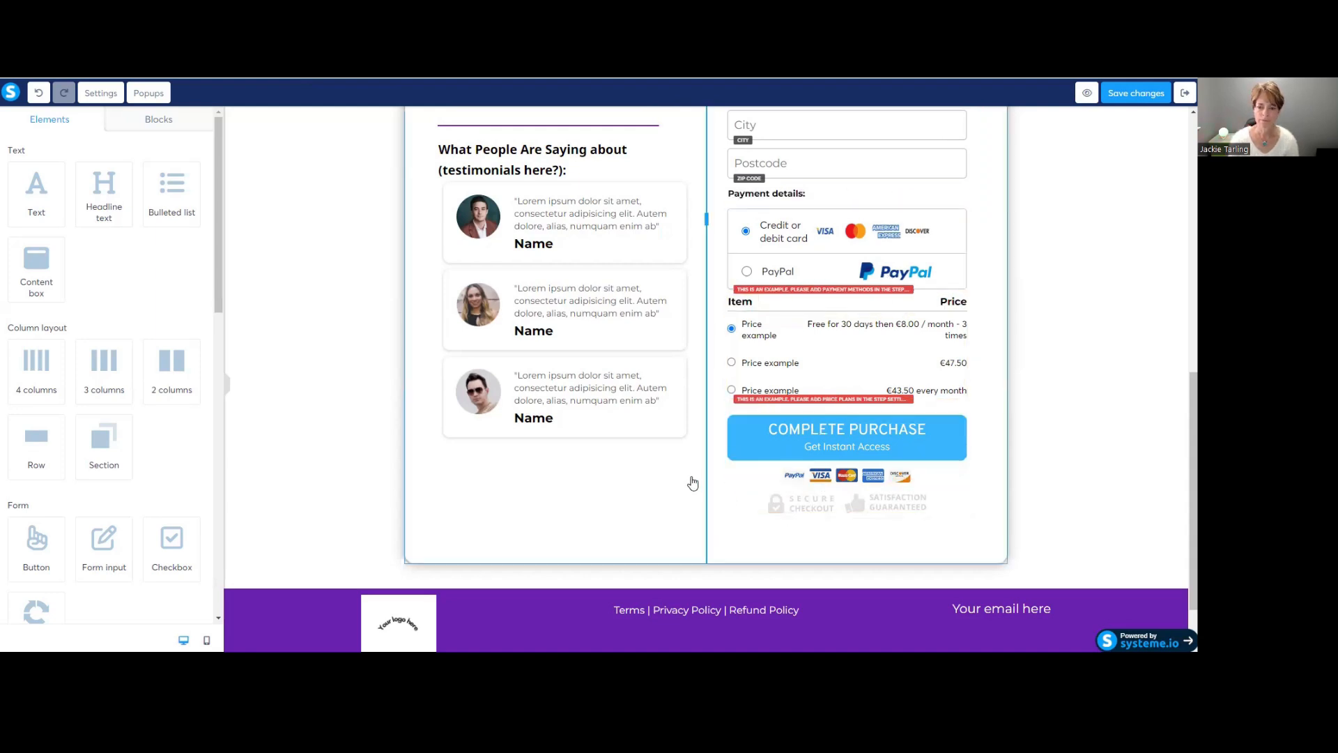
pyautogui.scroll(-1, 690, 481)
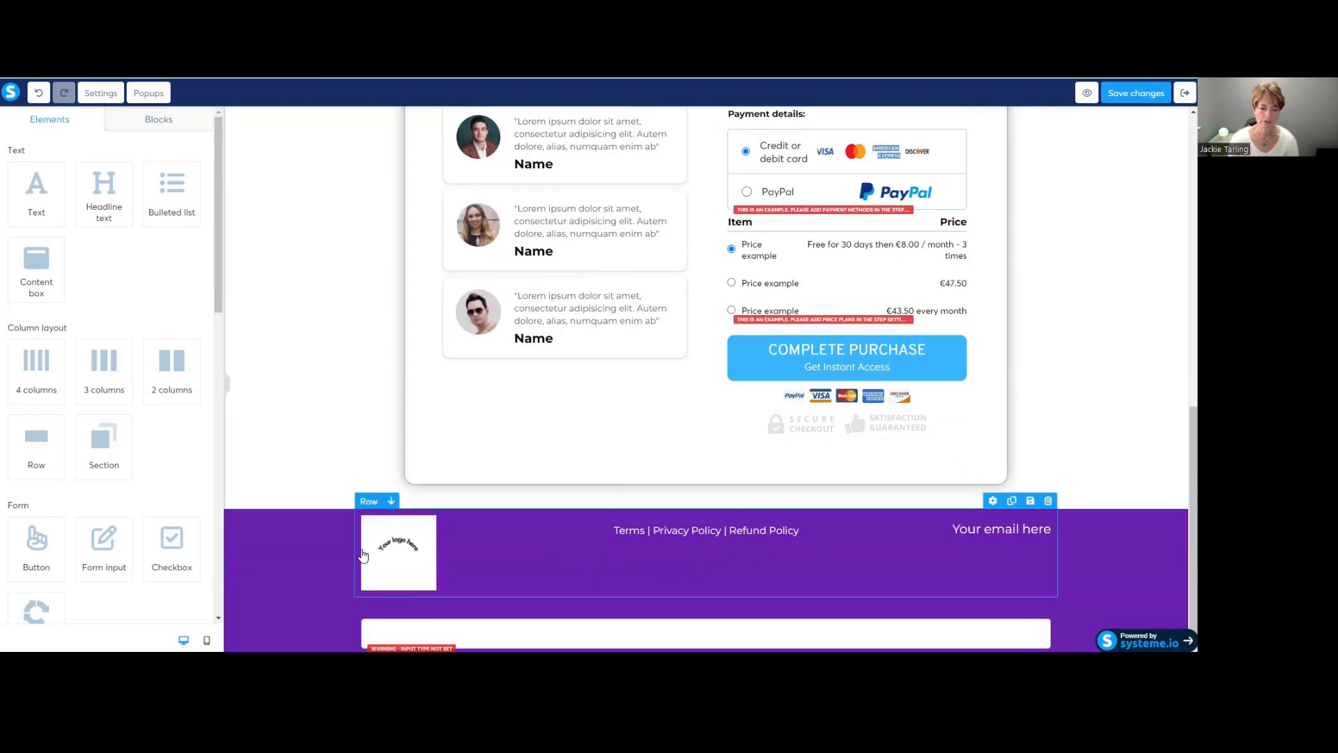
pyautogui.click(394, 552)
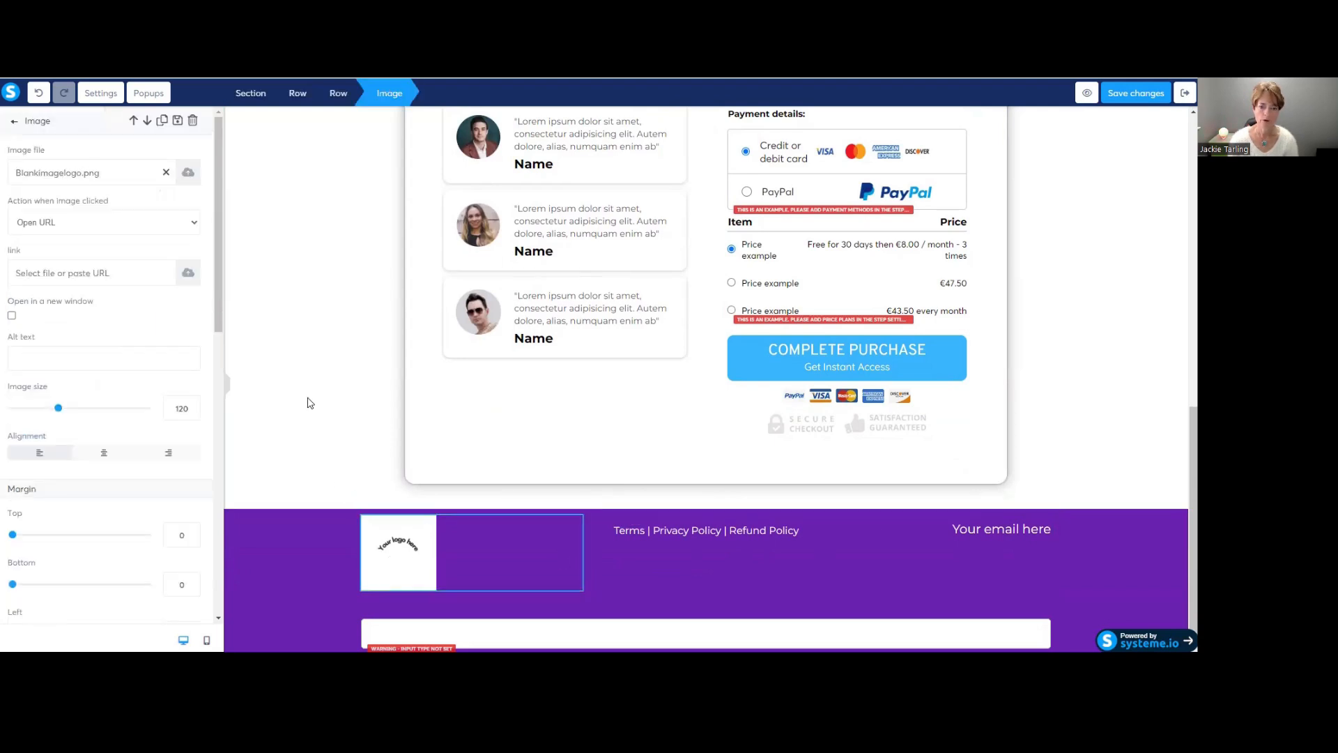
pyautogui.click(626, 537)
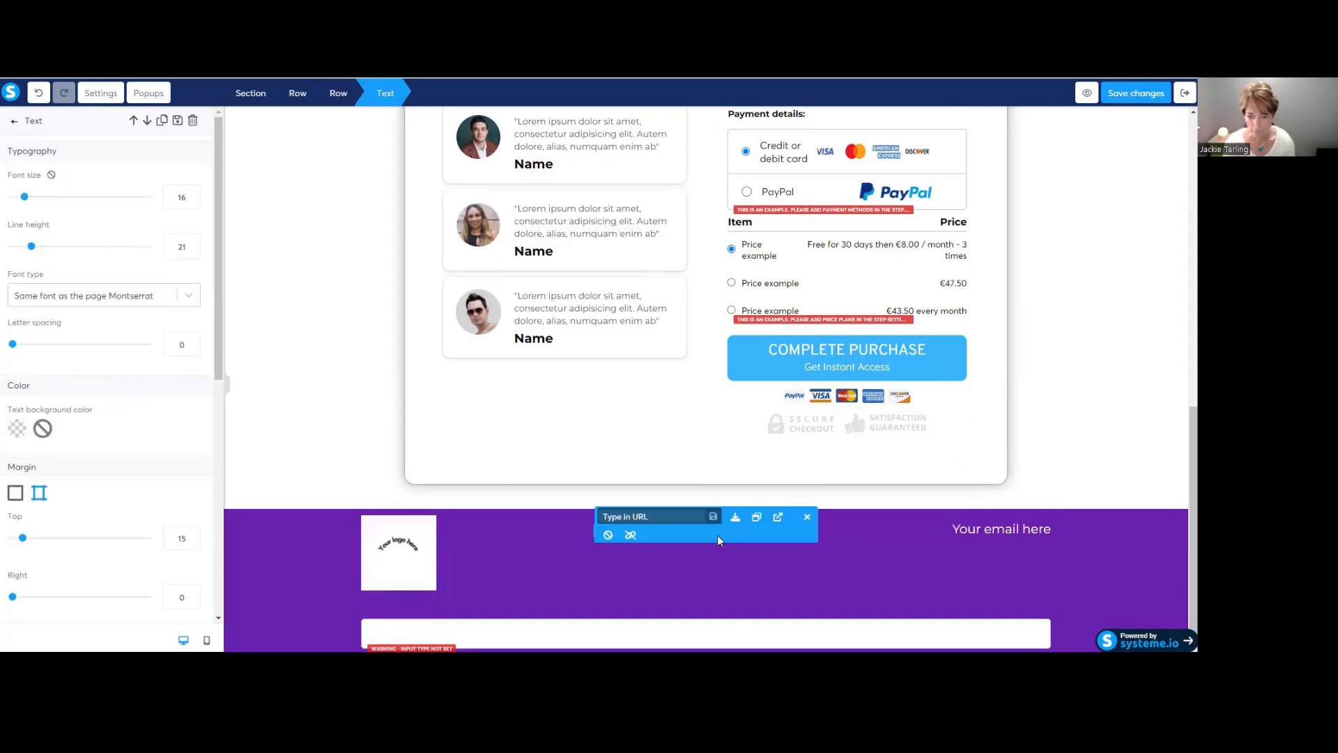
pyautogui.click(842, 537)
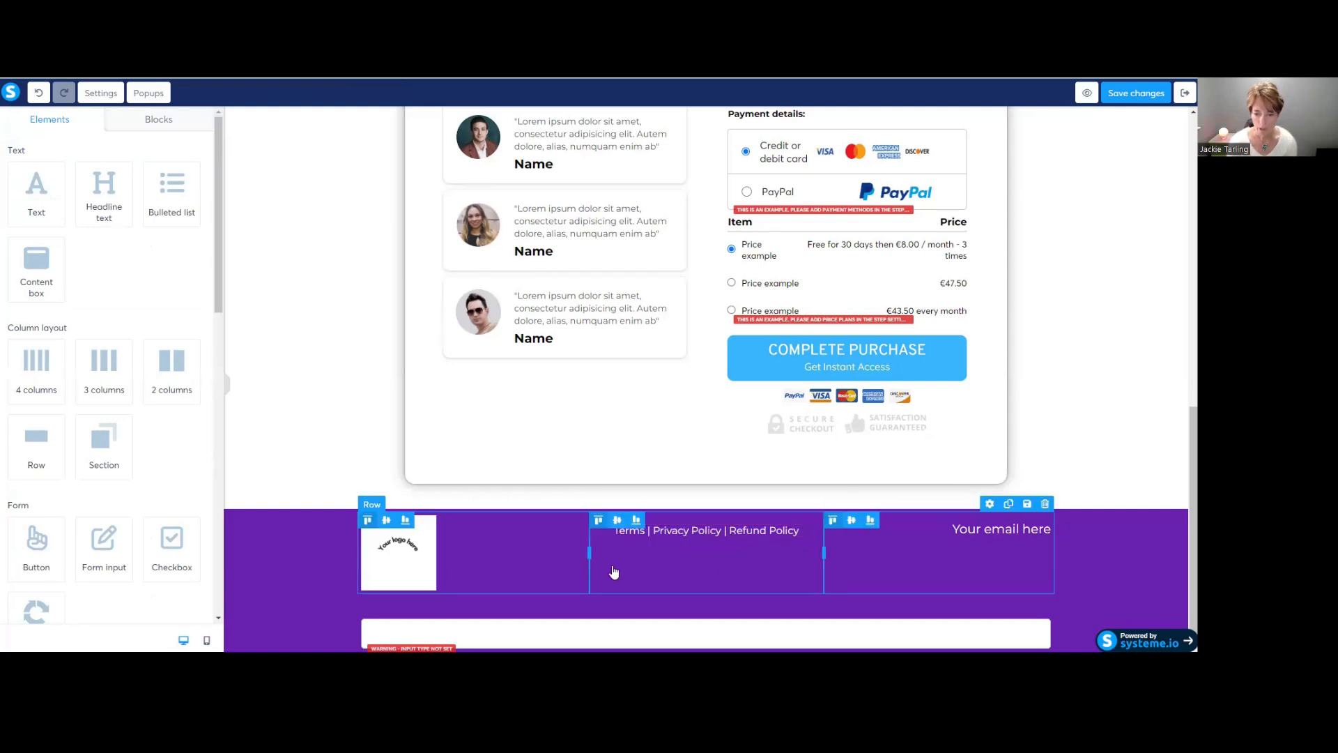
# Select the word "Terms" in the footer and open the file upload for its link
pyautogui.doubleClick(626, 533)
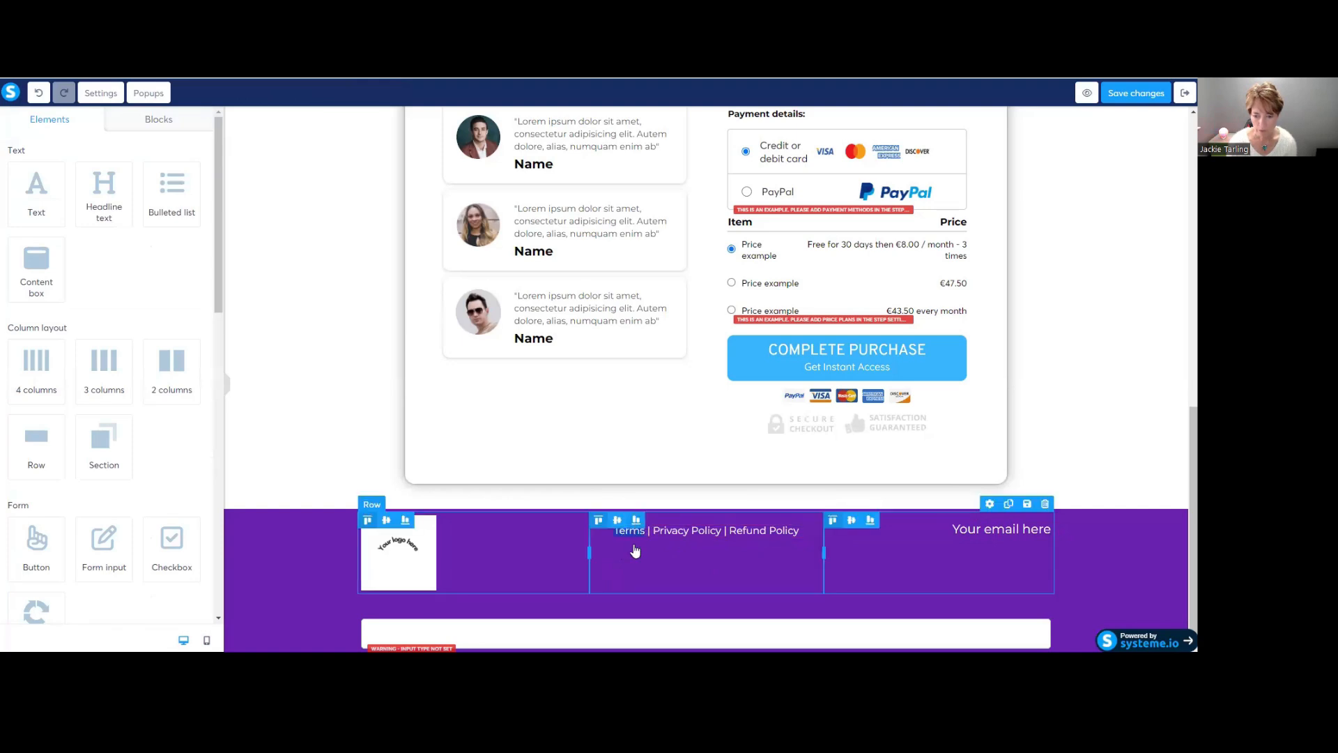
pyautogui.click(617, 533)
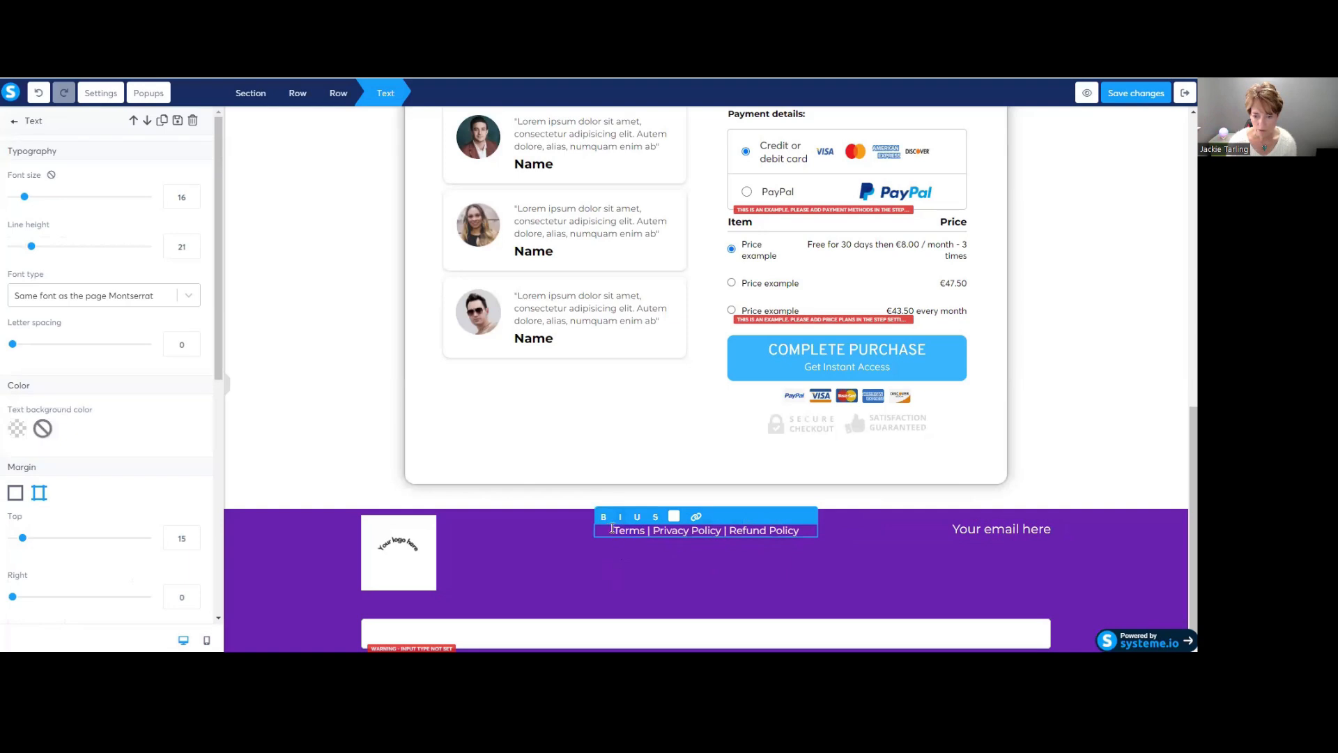
pyautogui.click(696, 516)
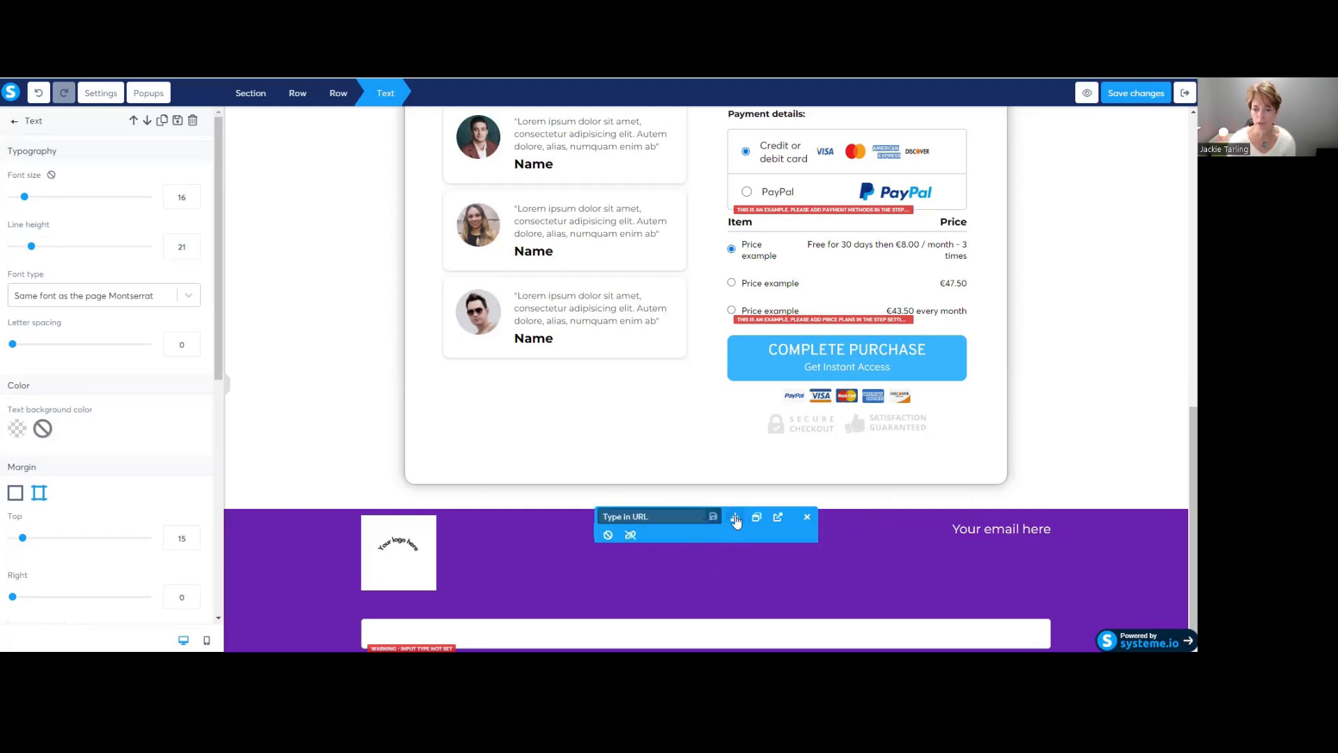
pyautogui.click(735, 519)
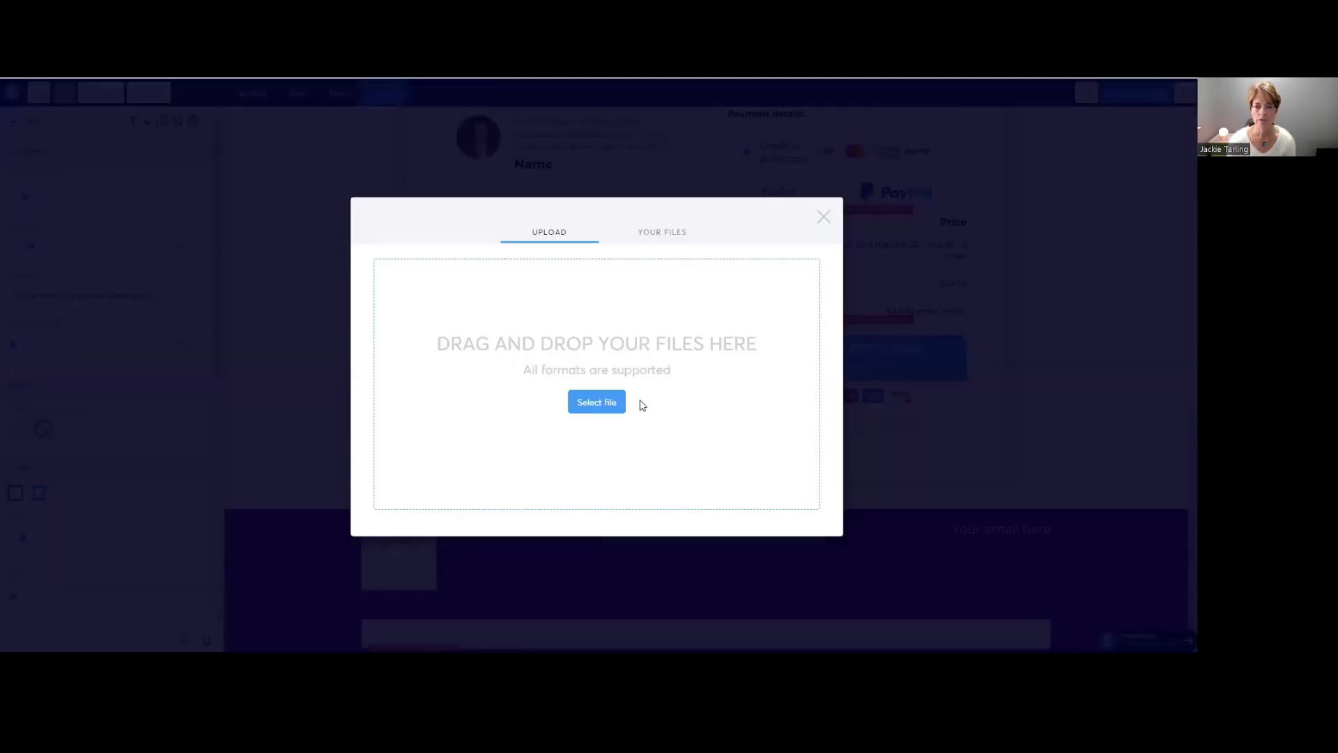
# Upload the "Terms and Conditions" PDF from the Course Creation folder inside Systeme and insert it as the link address for "Terms"
pyautogui.click(605, 402)
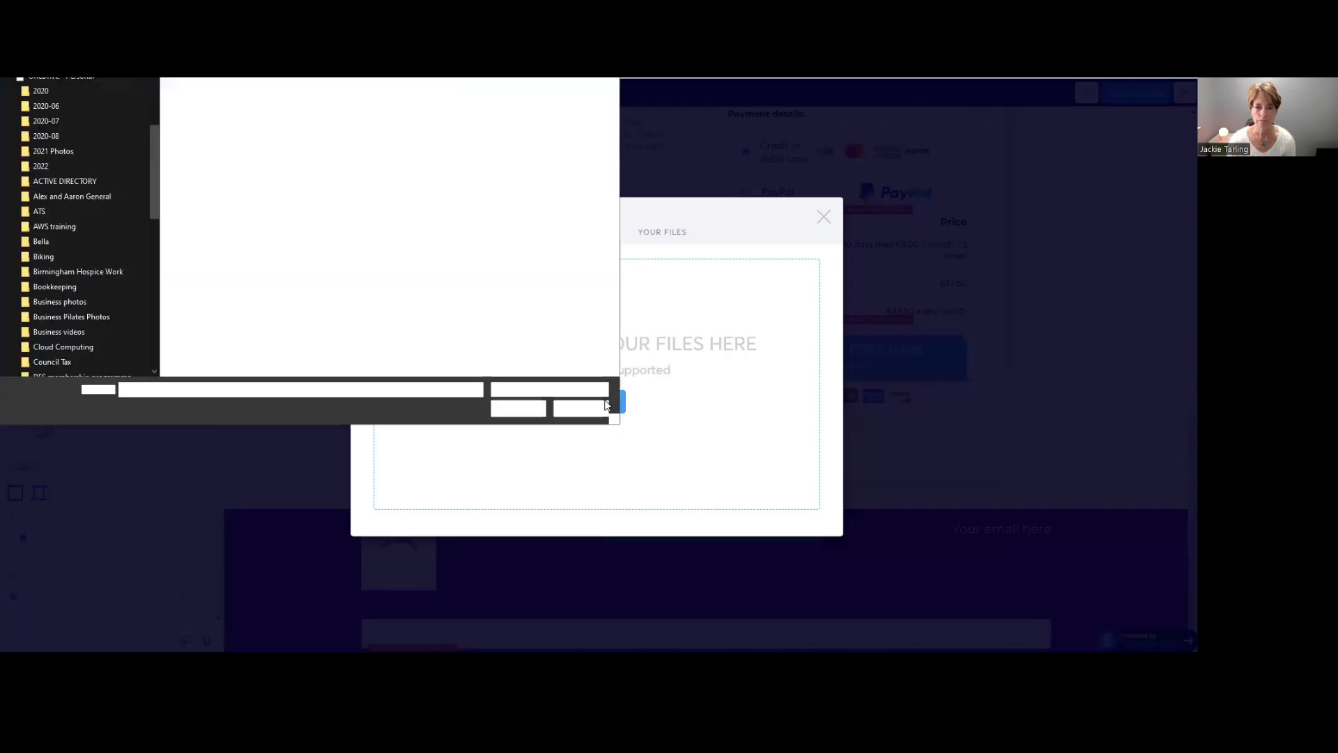
pyautogui.scroll(-6, 66, 223)
pyautogui.scroll(-3, 66, 223)
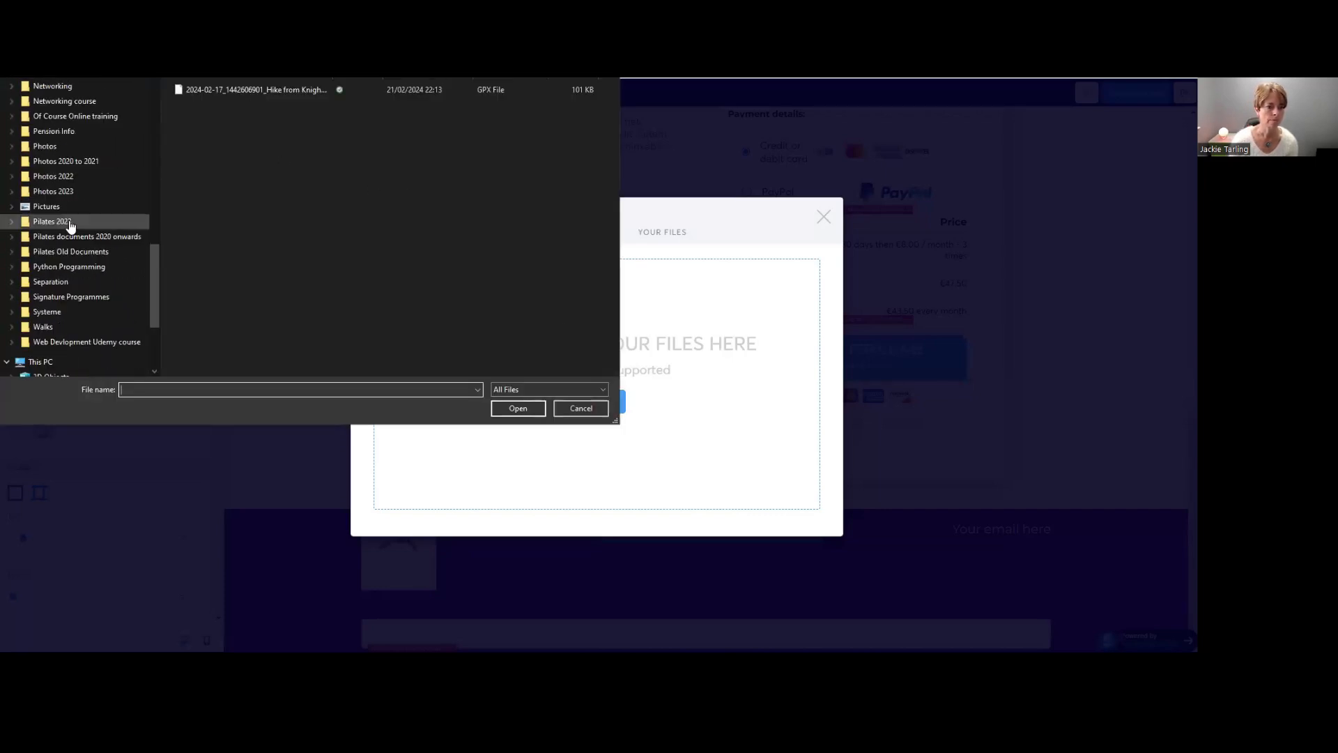
pyautogui.click(57, 312)
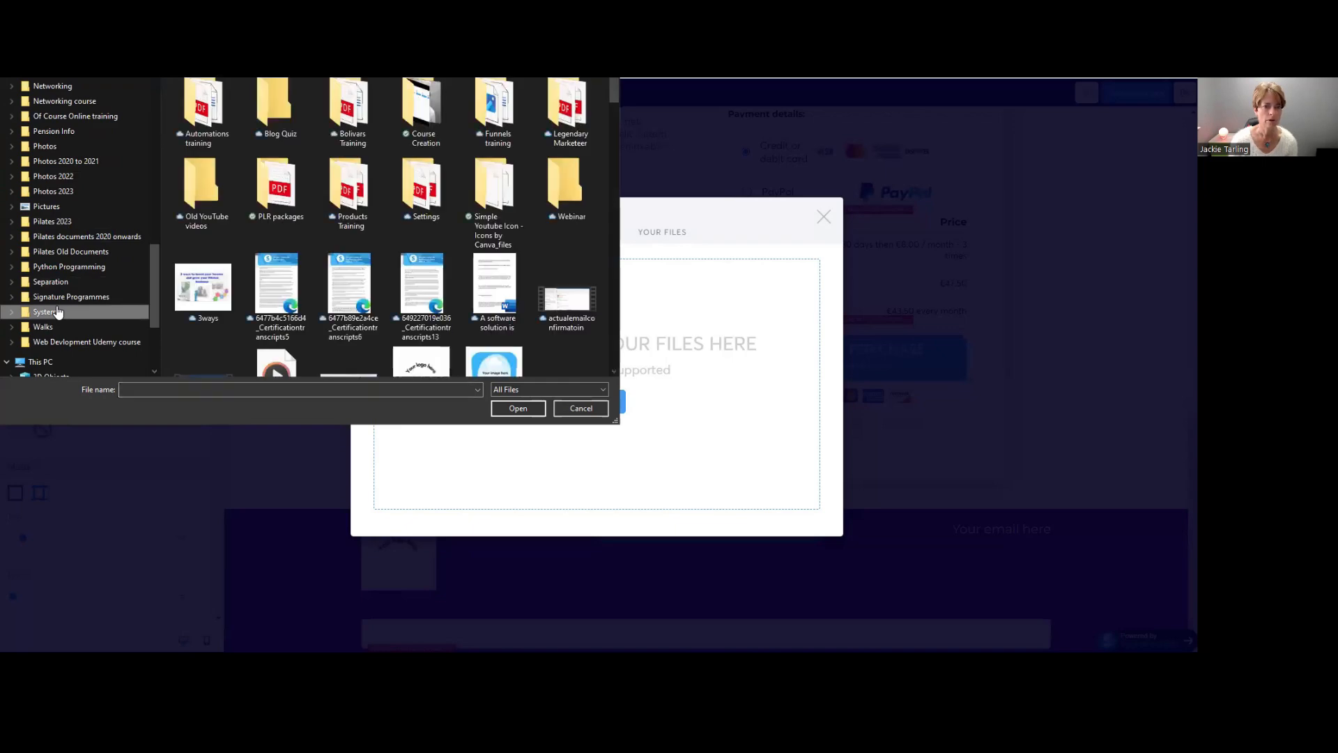
pyautogui.doubleClick(430, 116)
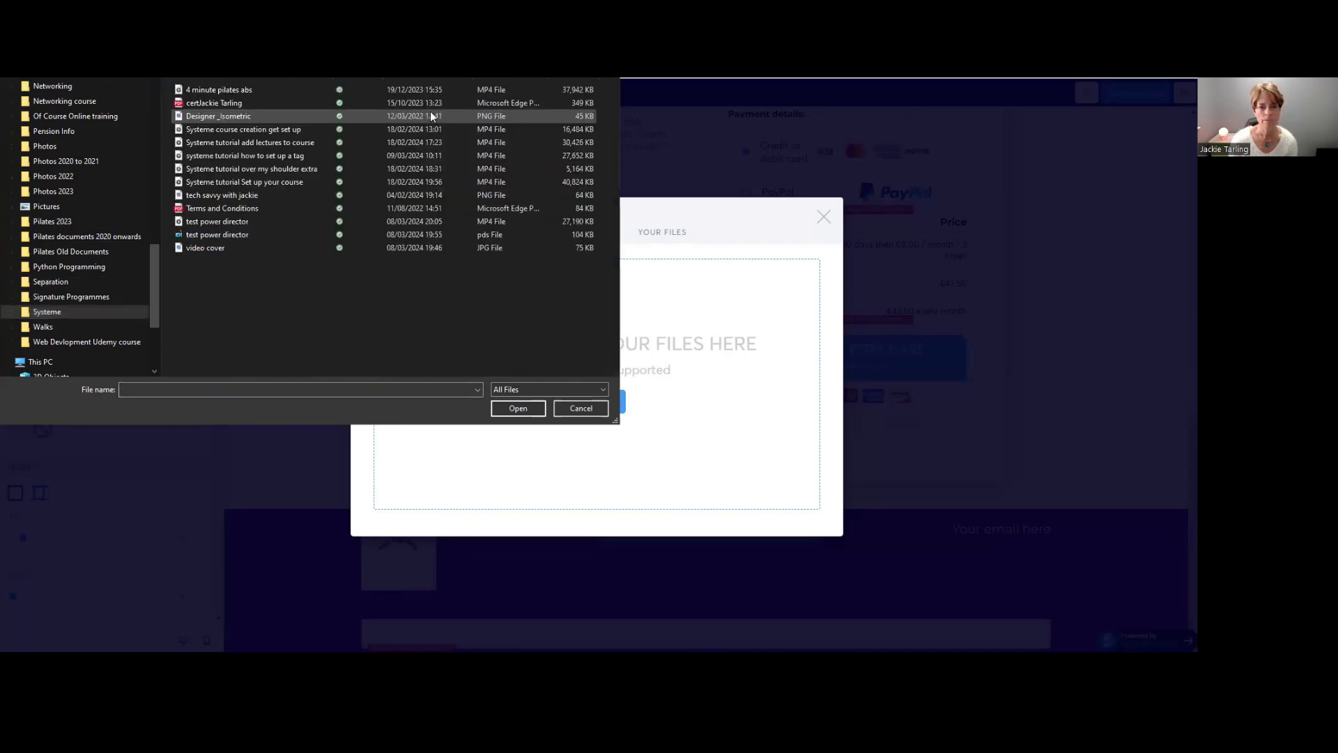
pyautogui.click(236, 208)
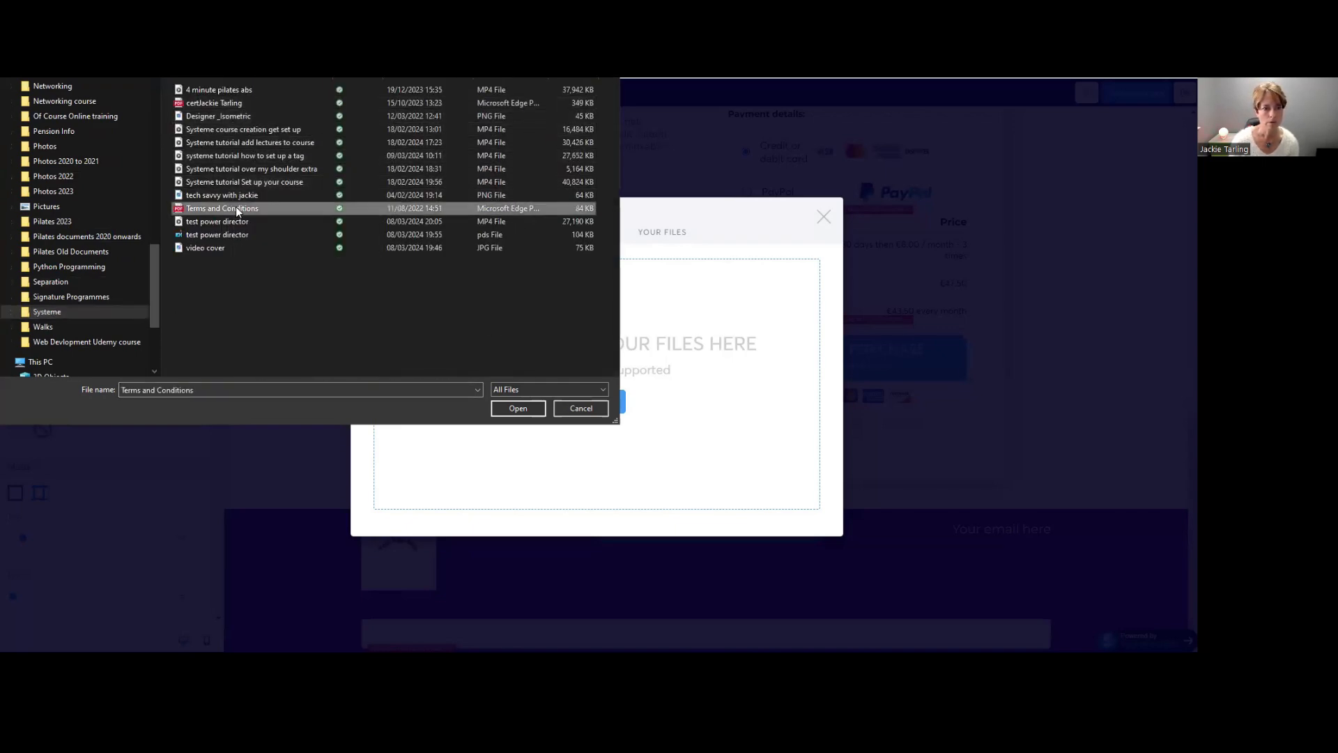
pyautogui.click(518, 409)
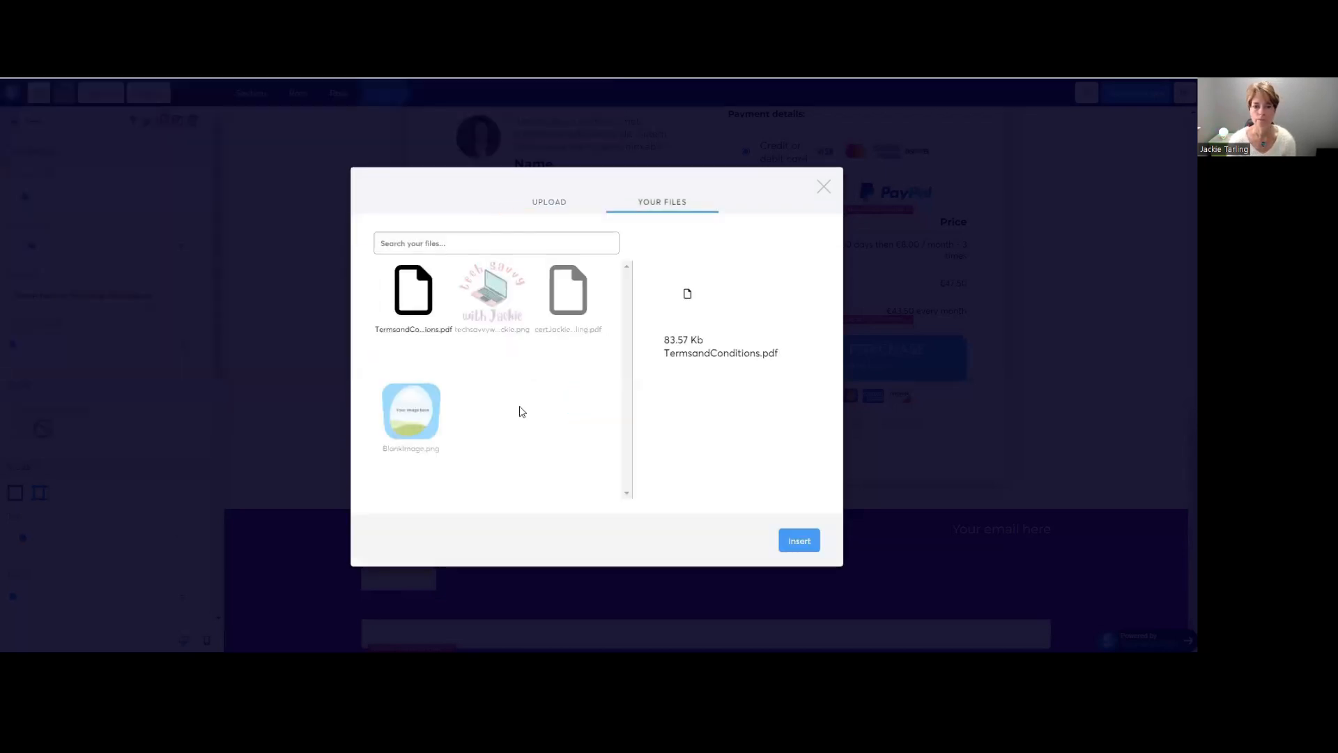
pyautogui.click(799, 540)
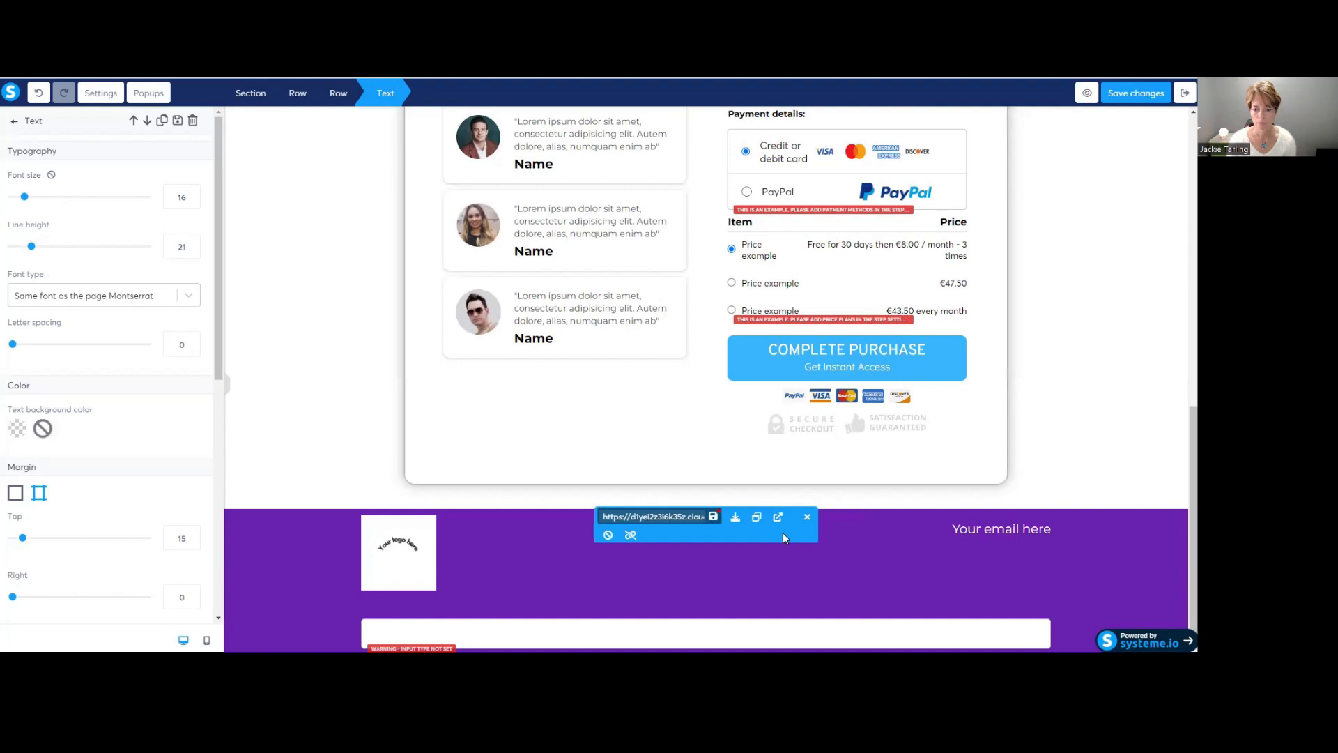
pyautogui.click(643, 570)
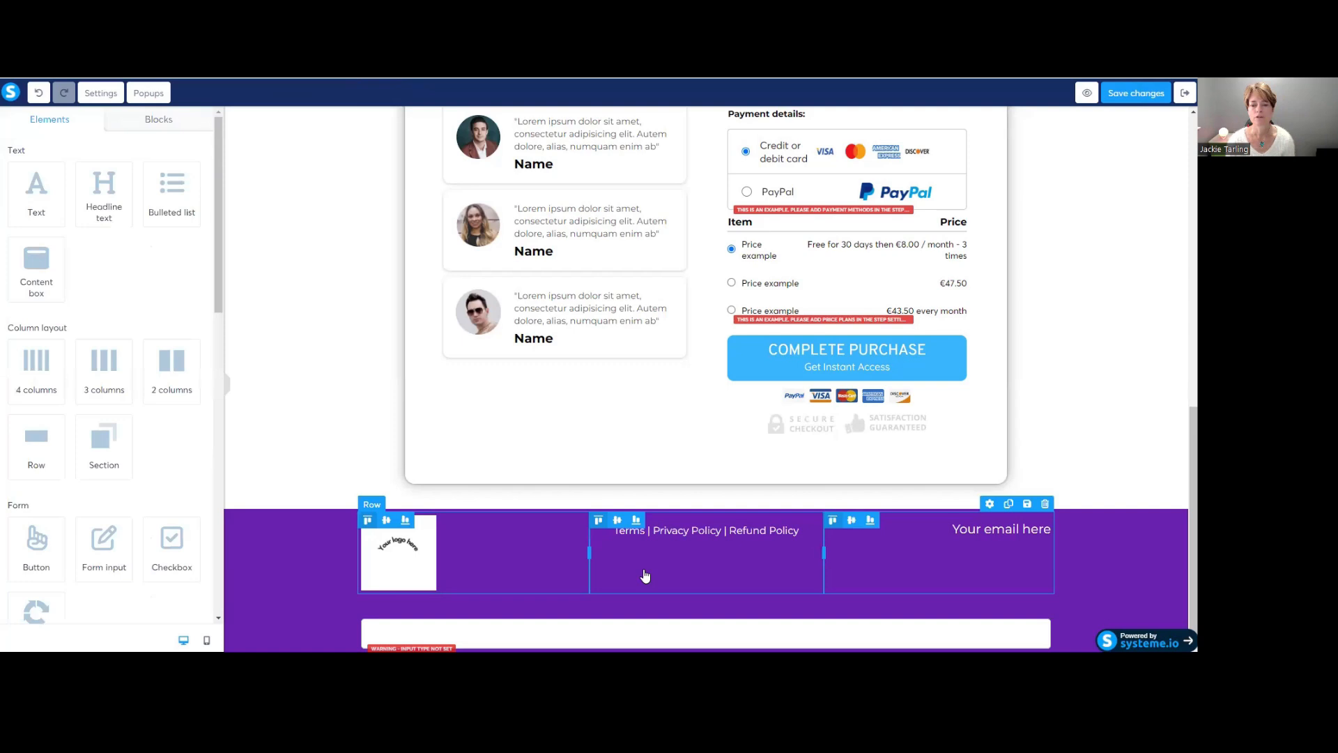
# Link the footer word "Terms" to the already uploaded TermsandConditions.pdf and save the link
pyautogui.doubleClick(629, 533)
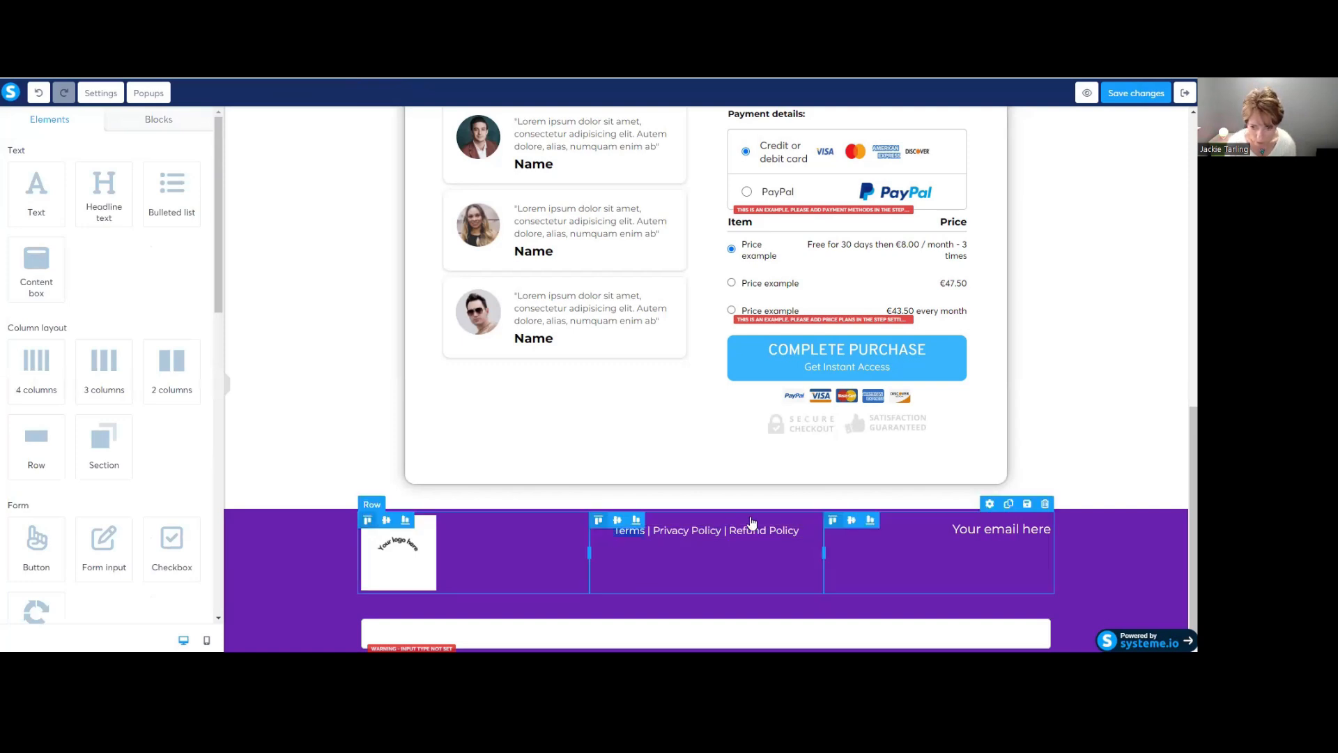
pyautogui.click(607, 532)
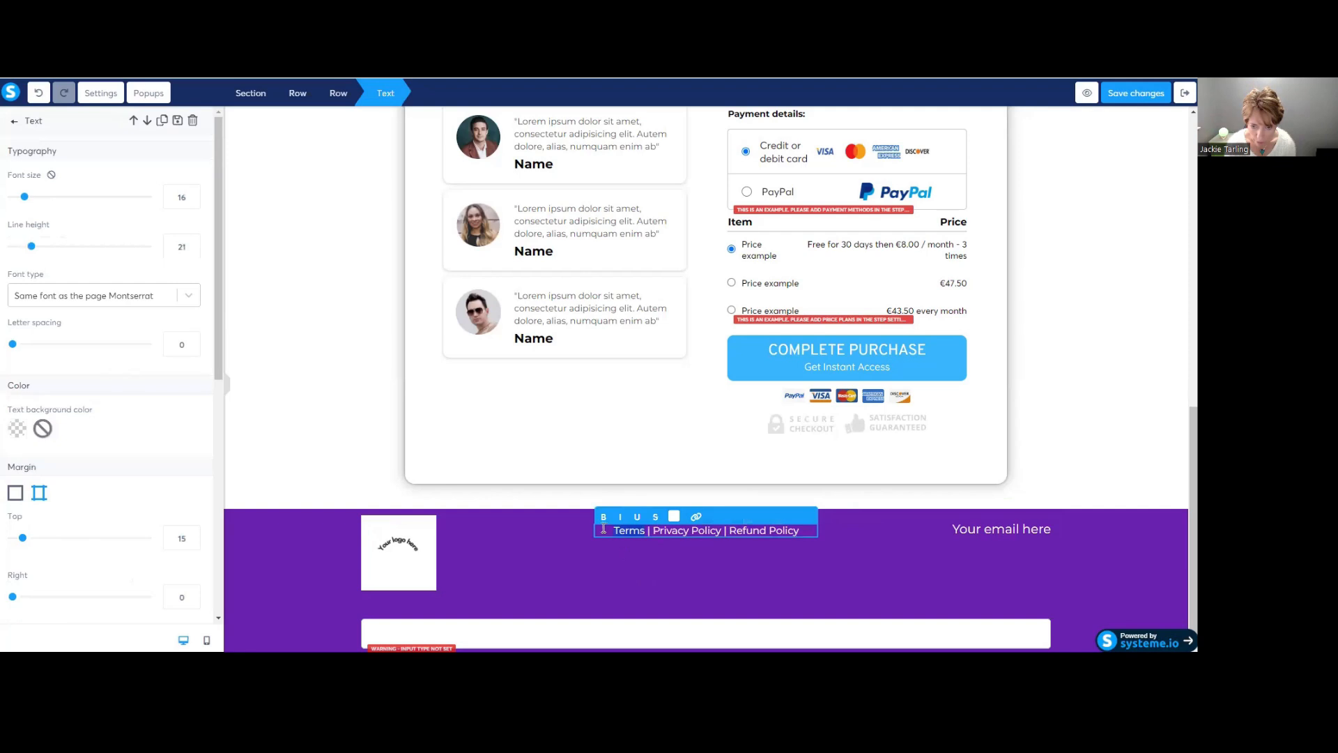
pyautogui.click(696, 518)
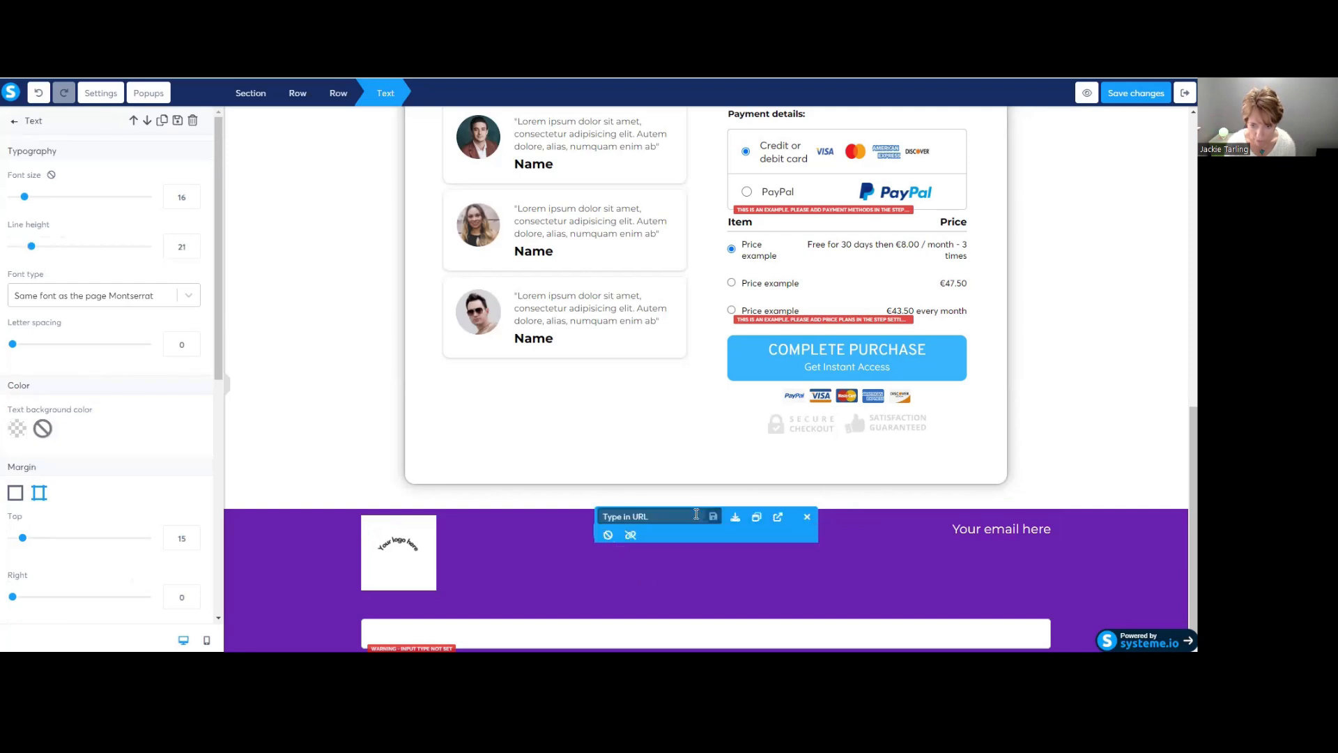
pyautogui.click(735, 519)
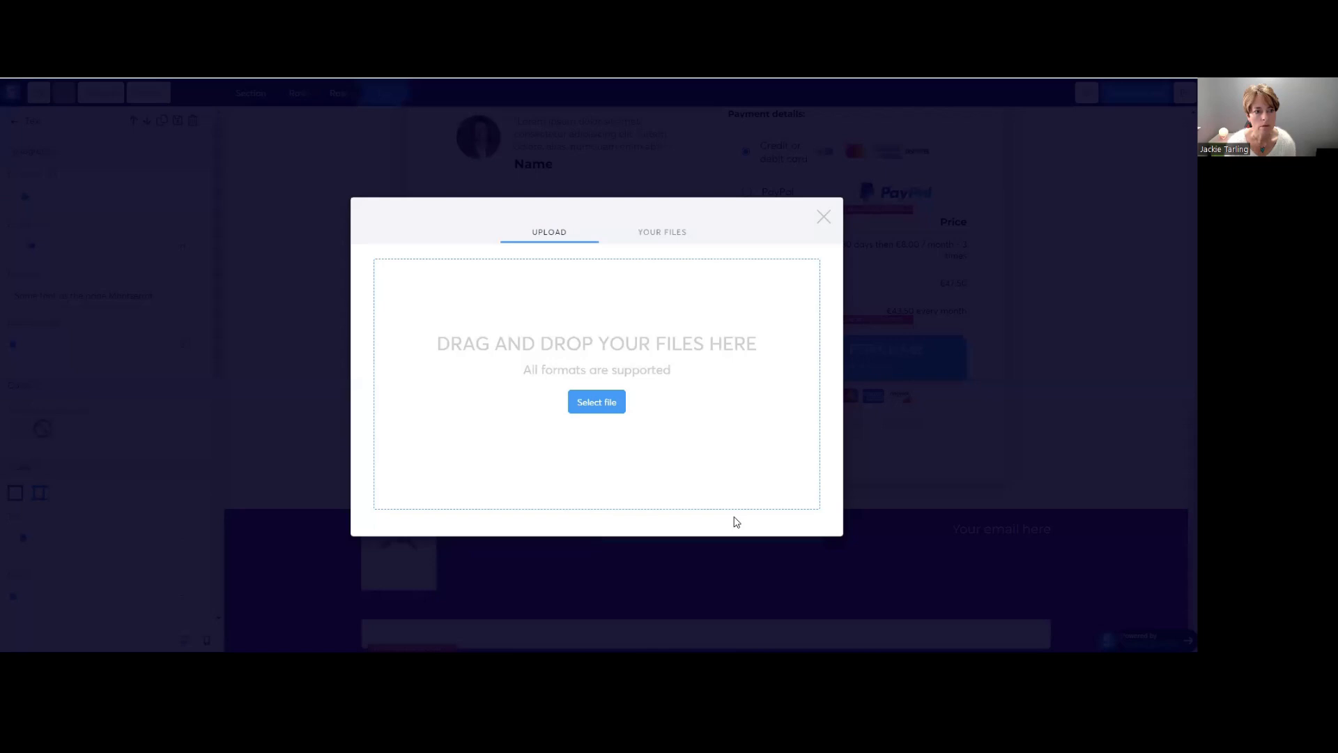
pyautogui.click(656, 233)
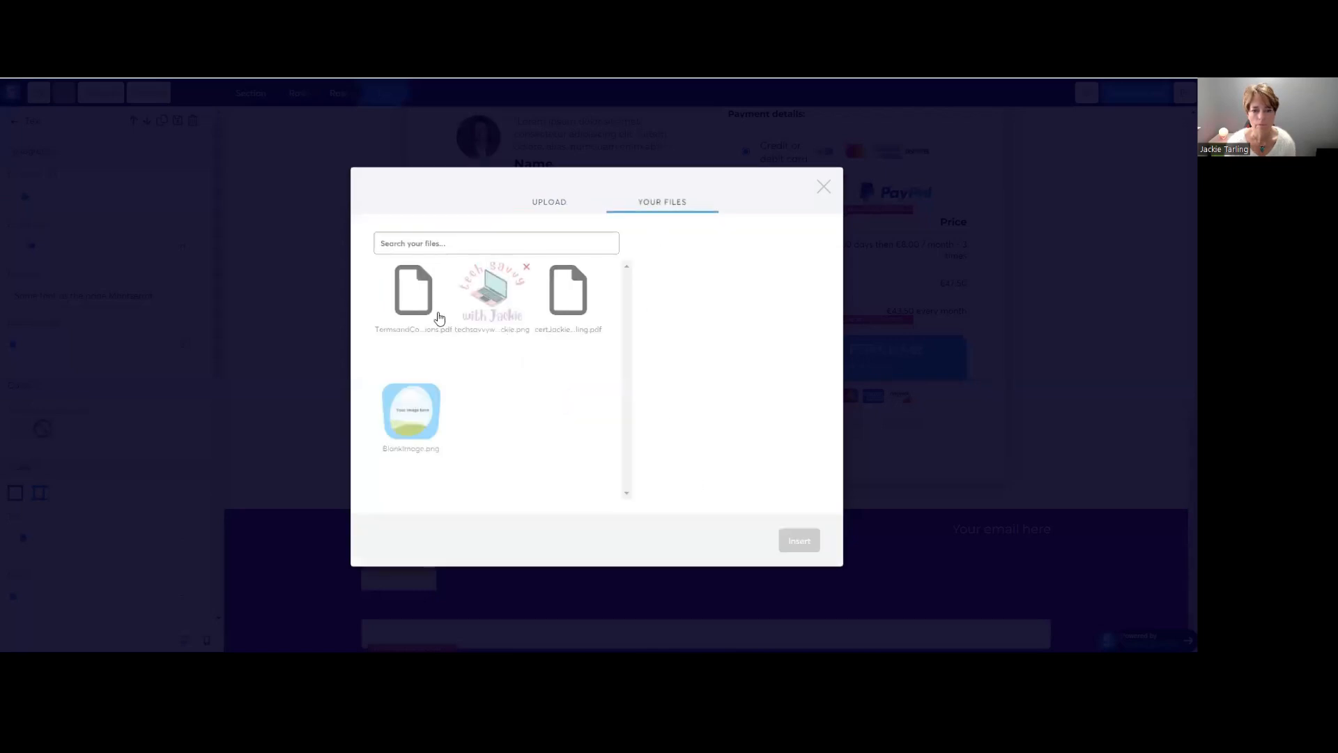
pyautogui.click(420, 304)
pyautogui.click(800, 542)
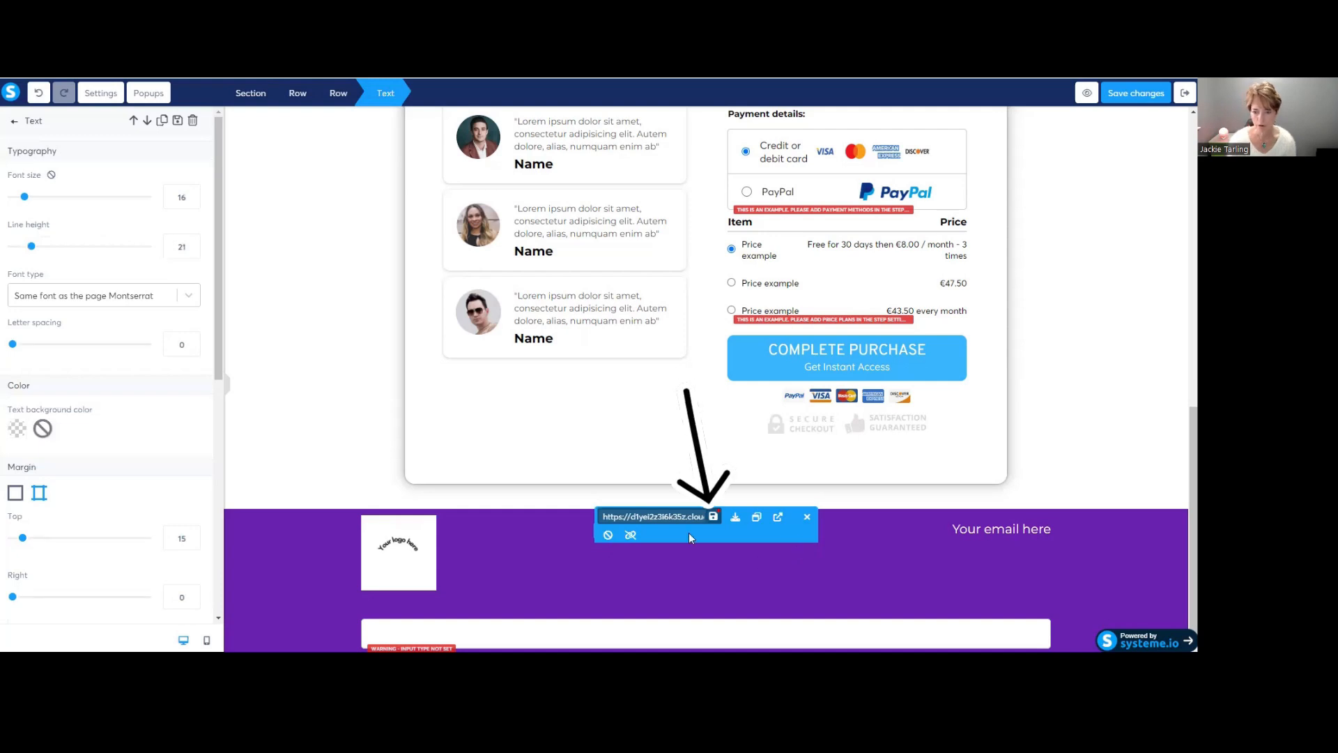
pyautogui.click(712, 516)
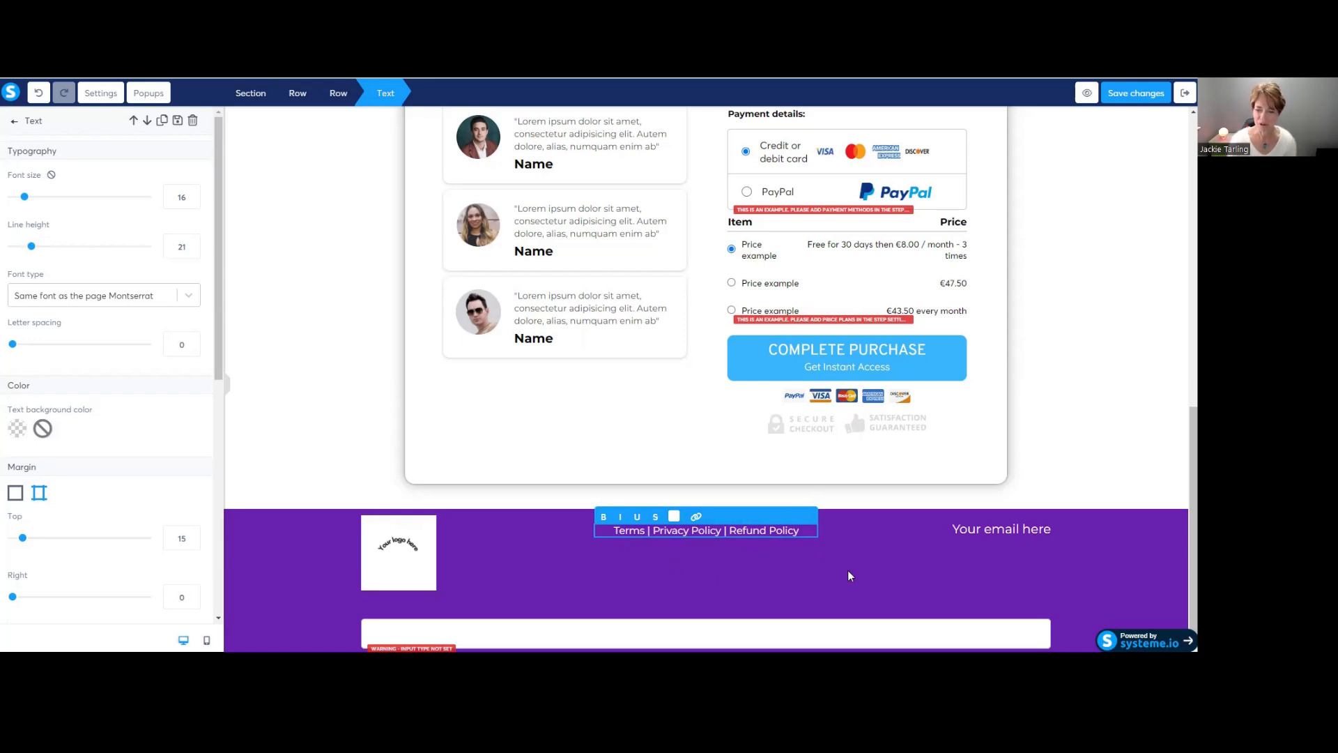
# Open the footer's "Your email here" text to examine its formatting and link option
pyautogui.click(965, 531)
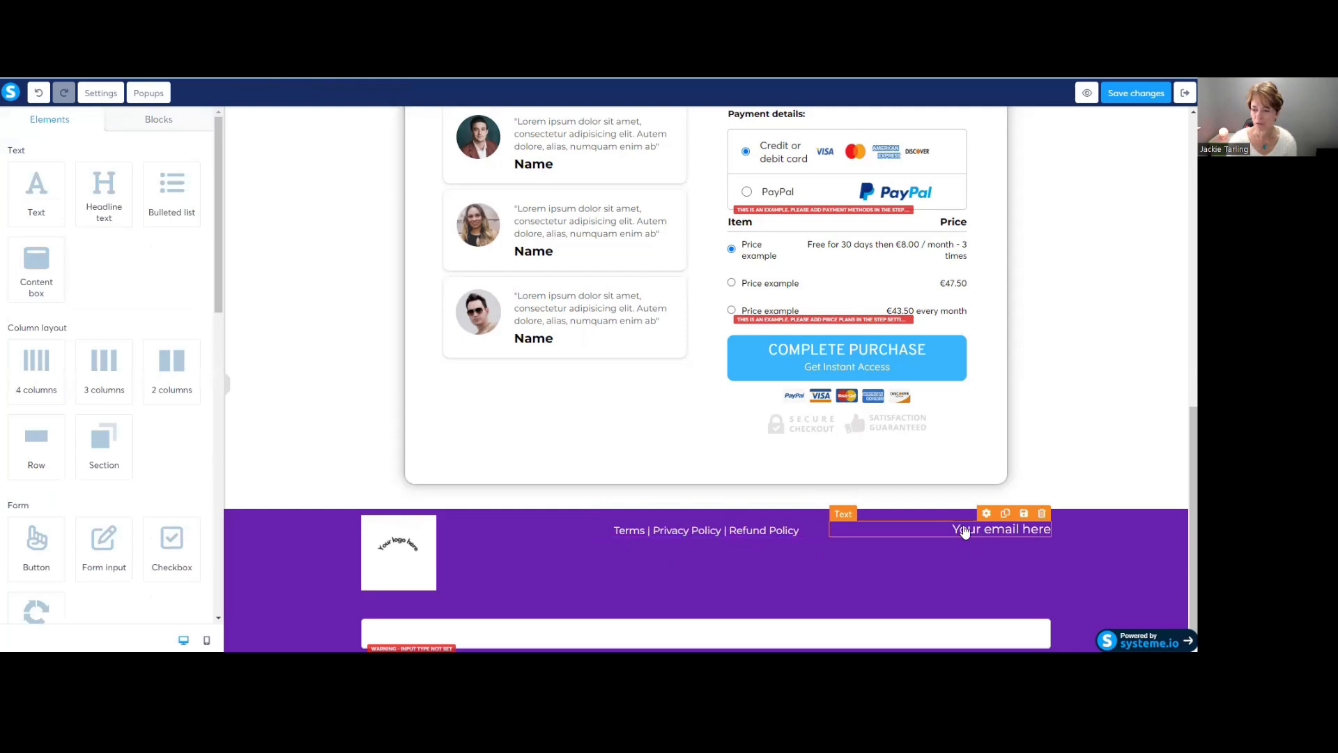
pyautogui.click(941, 532)
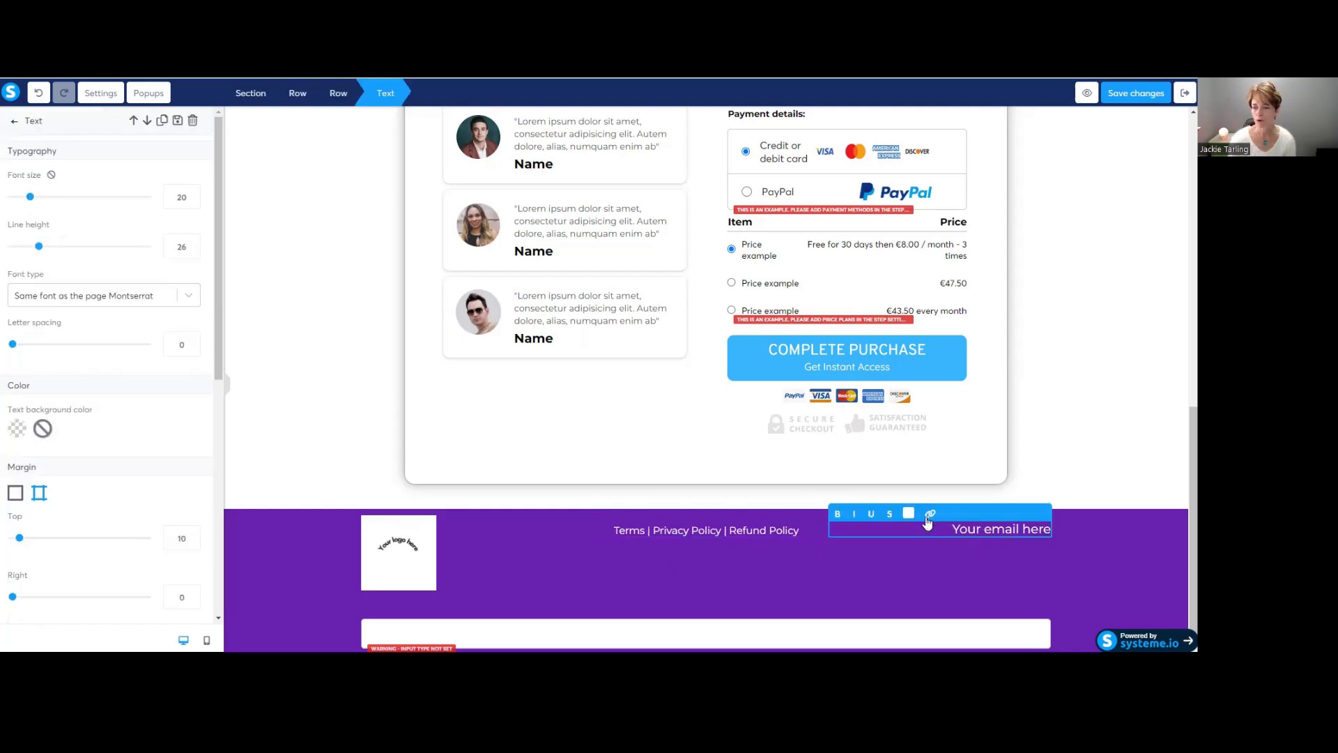
pyautogui.click(950, 564)
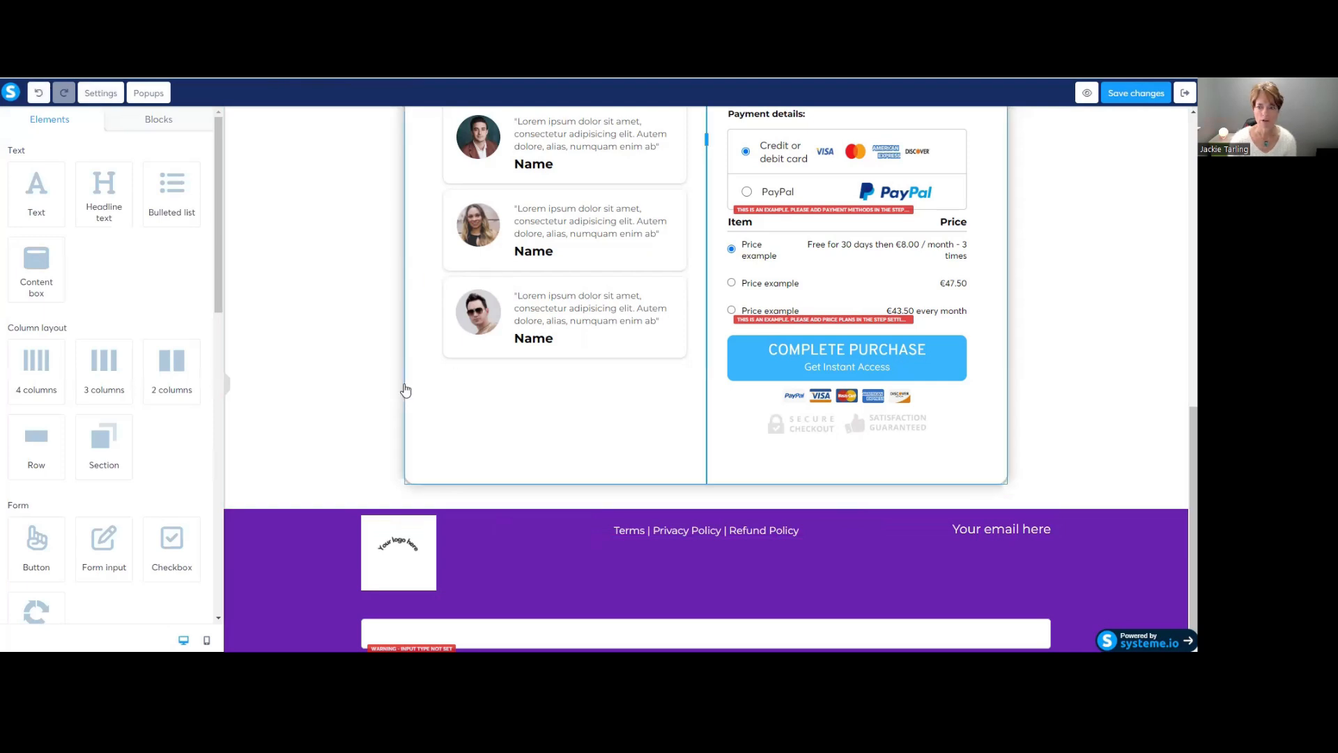
# Save the changes to the order form page and leave the page editor
pyautogui.scroll(10, 329, 377)
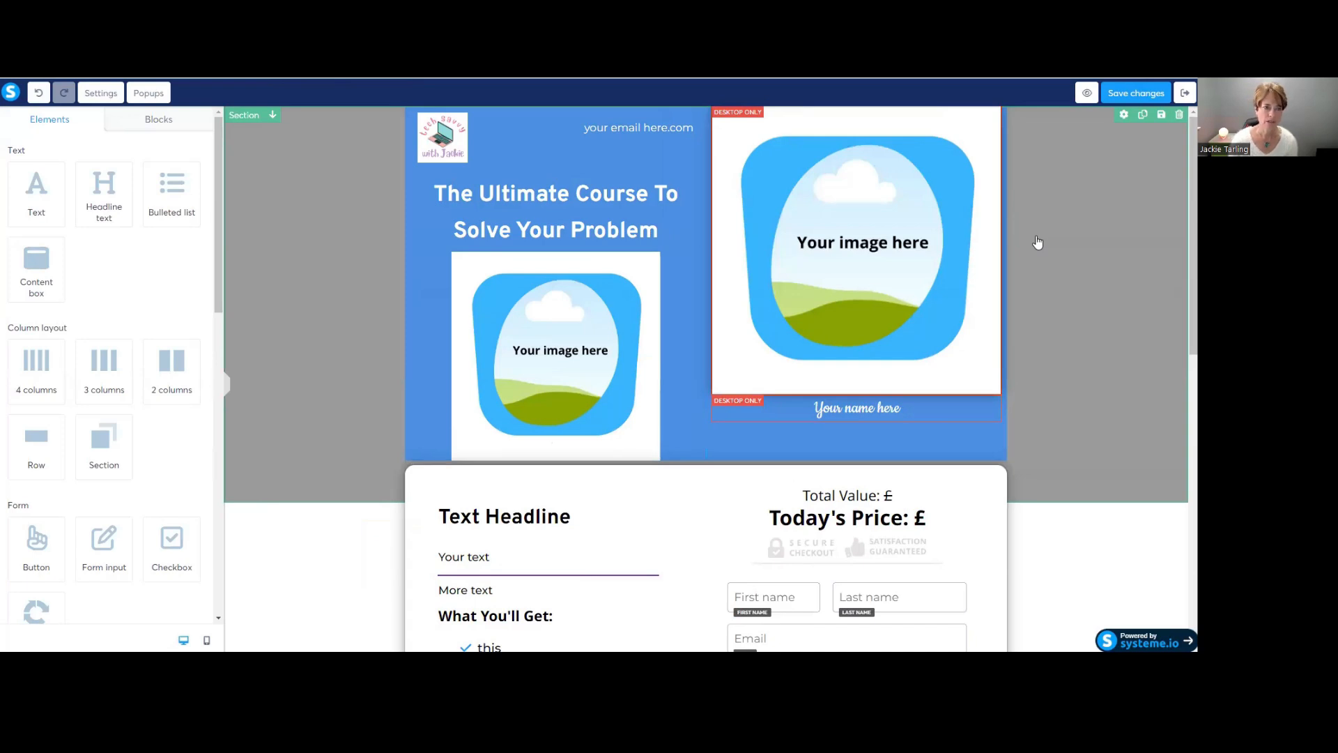
pyautogui.click(1123, 93)
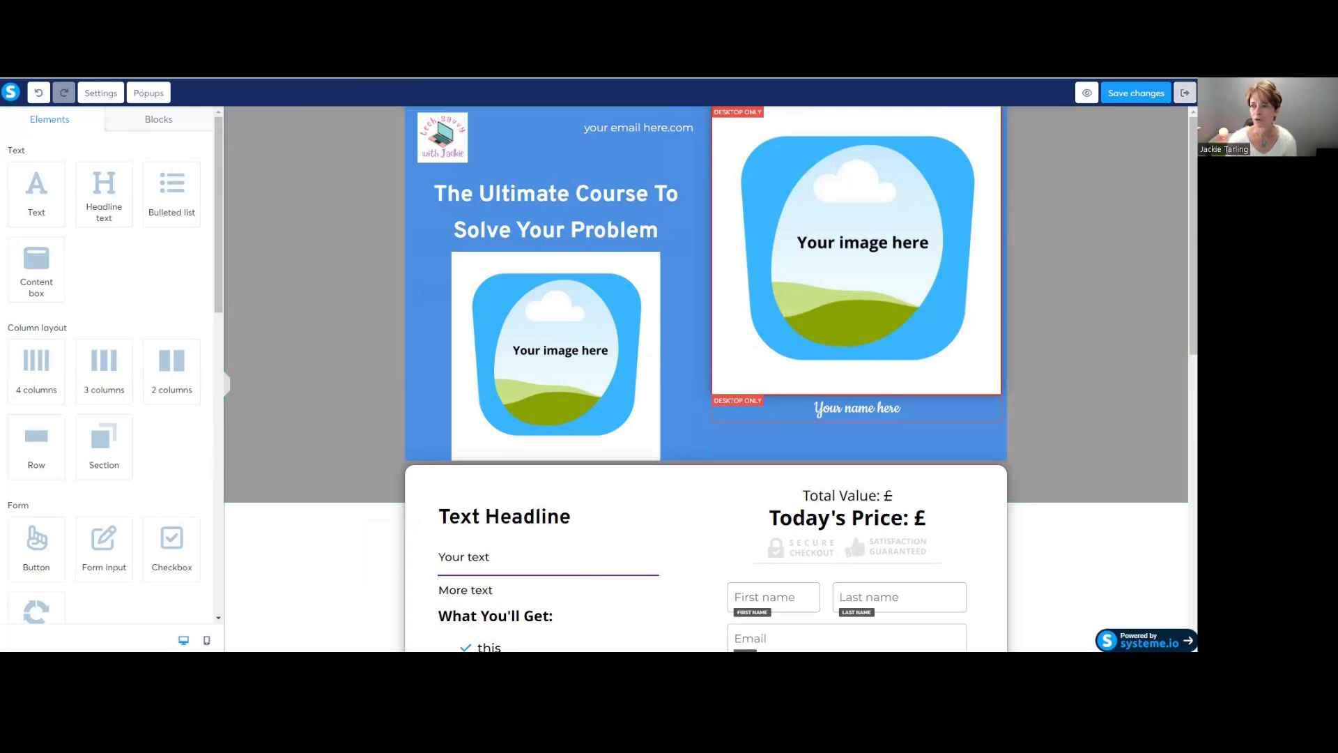
pyautogui.click(1185, 93)
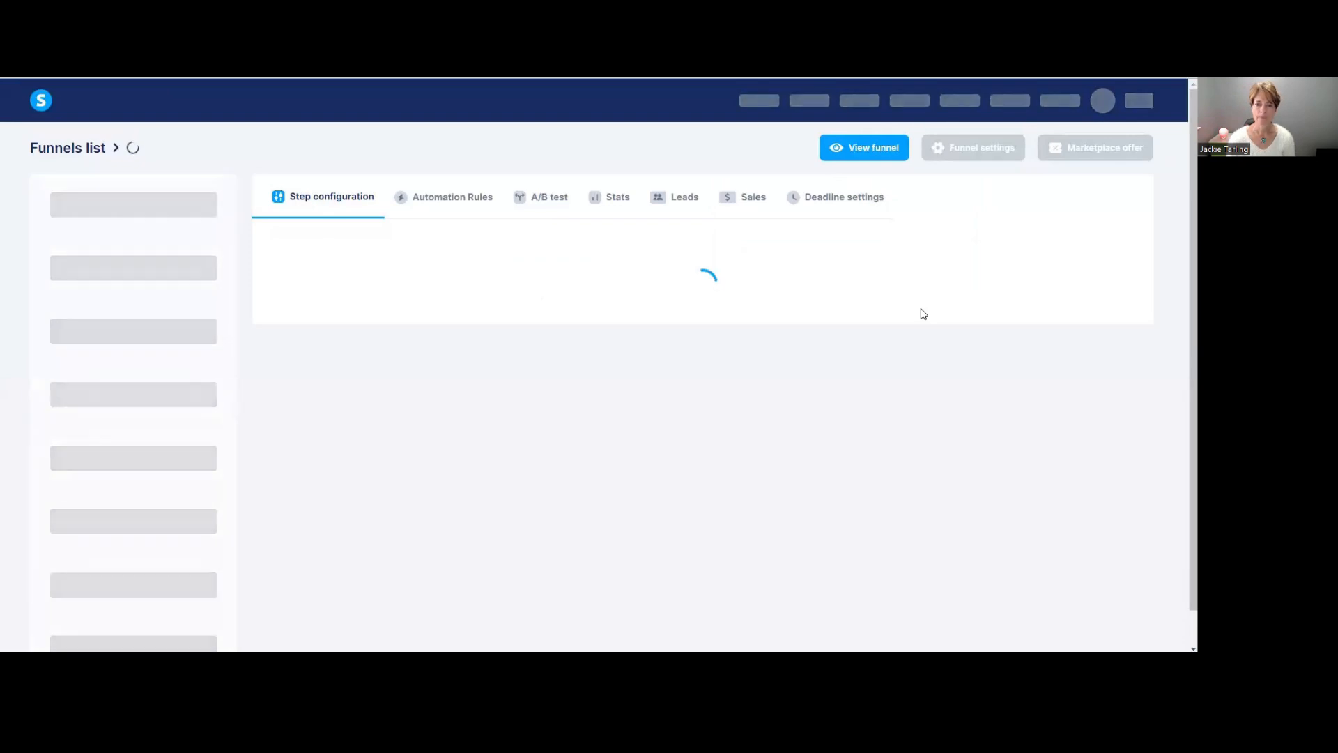
# Open the funnel's Thank You page for editing
pyautogui.scroll(-1, 923, 314)
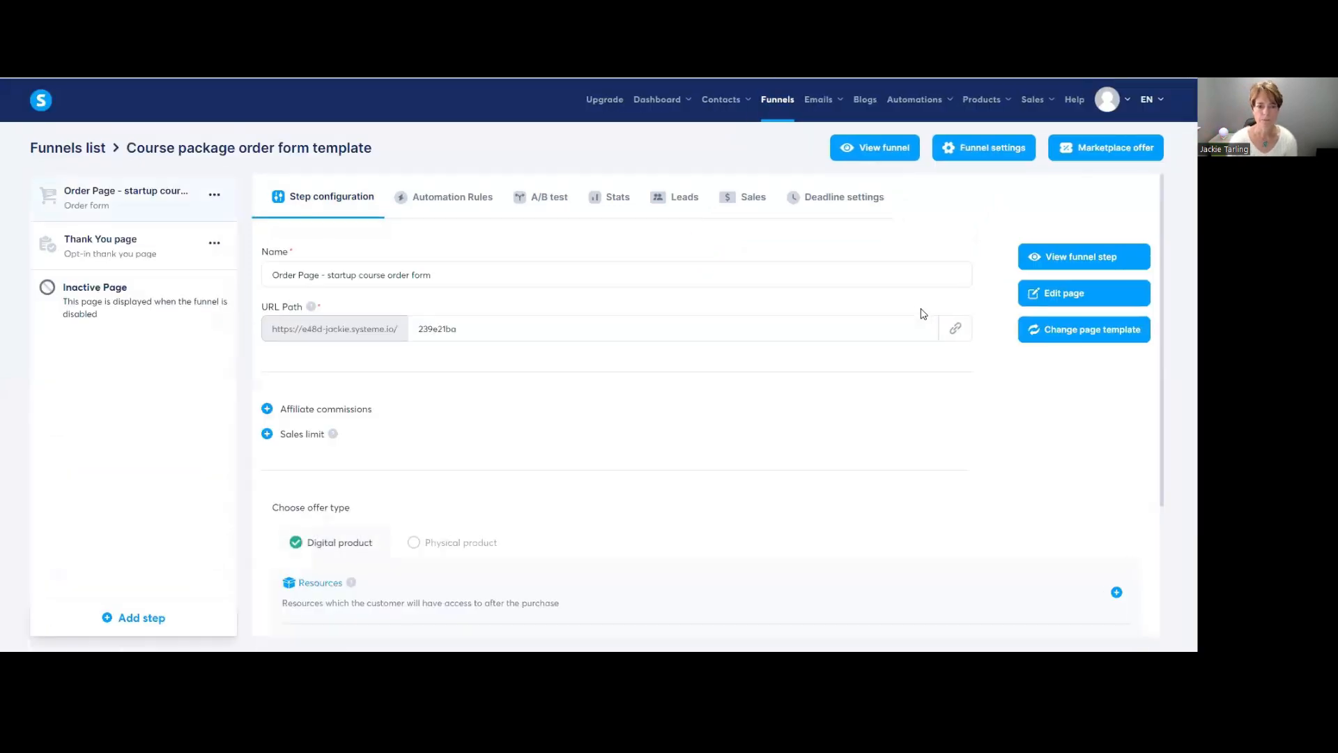
pyautogui.click(115, 245)
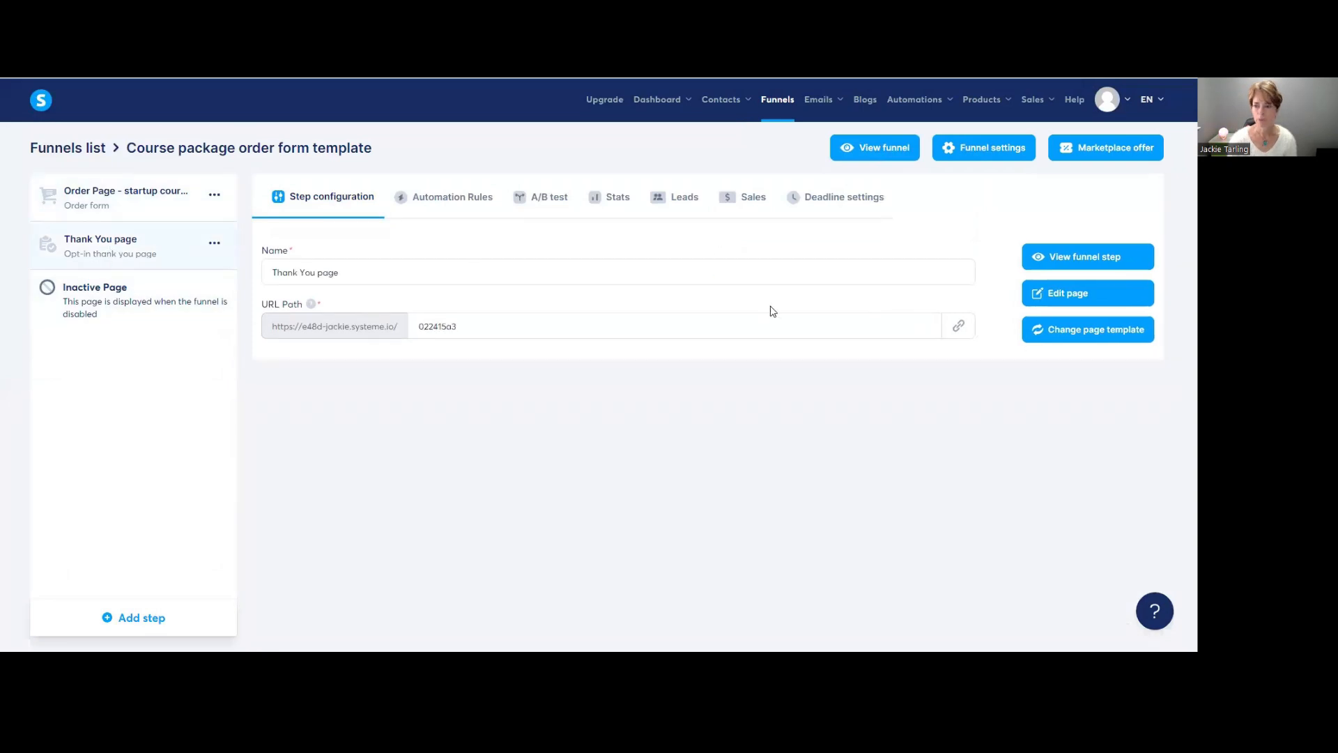
pyautogui.click(1068, 294)
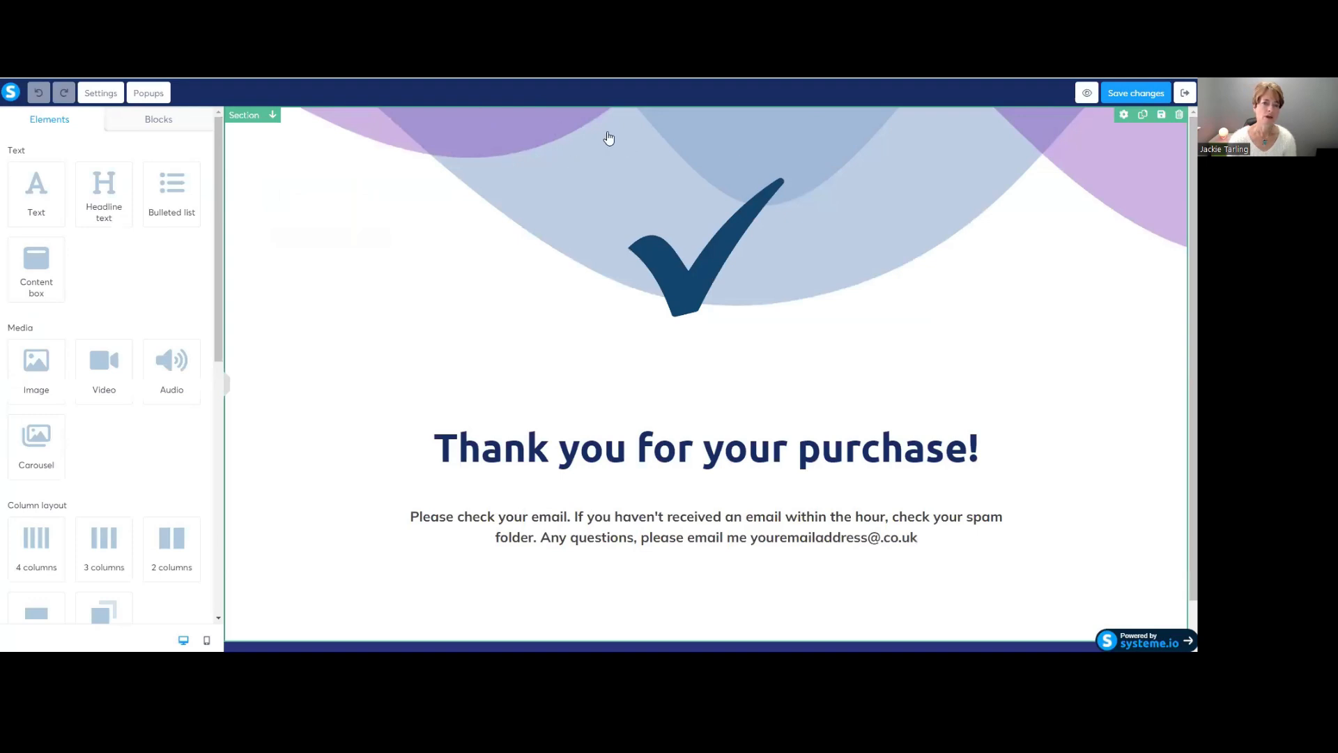
# Review the Thank You page's upper section settings, including its background image, and the check-mark image's settings
pyautogui.click(520, 127)
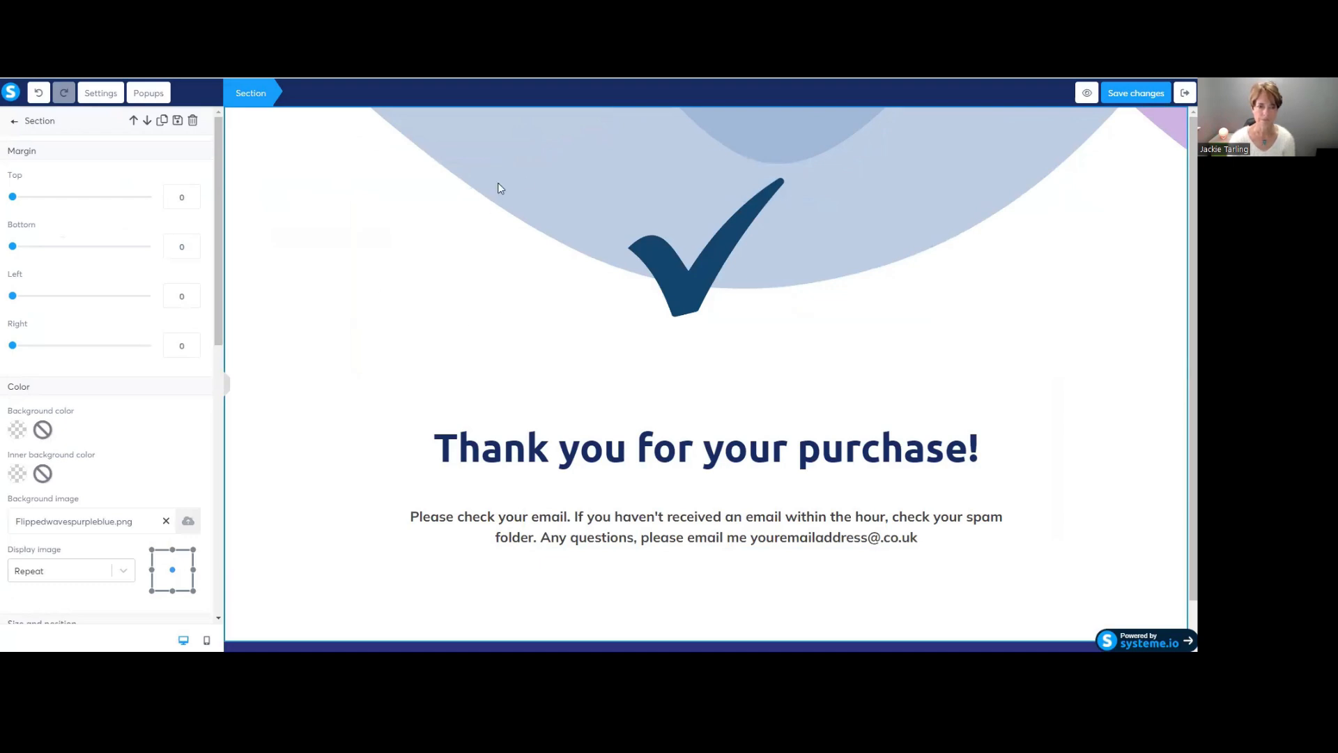
pyautogui.click(536, 173)
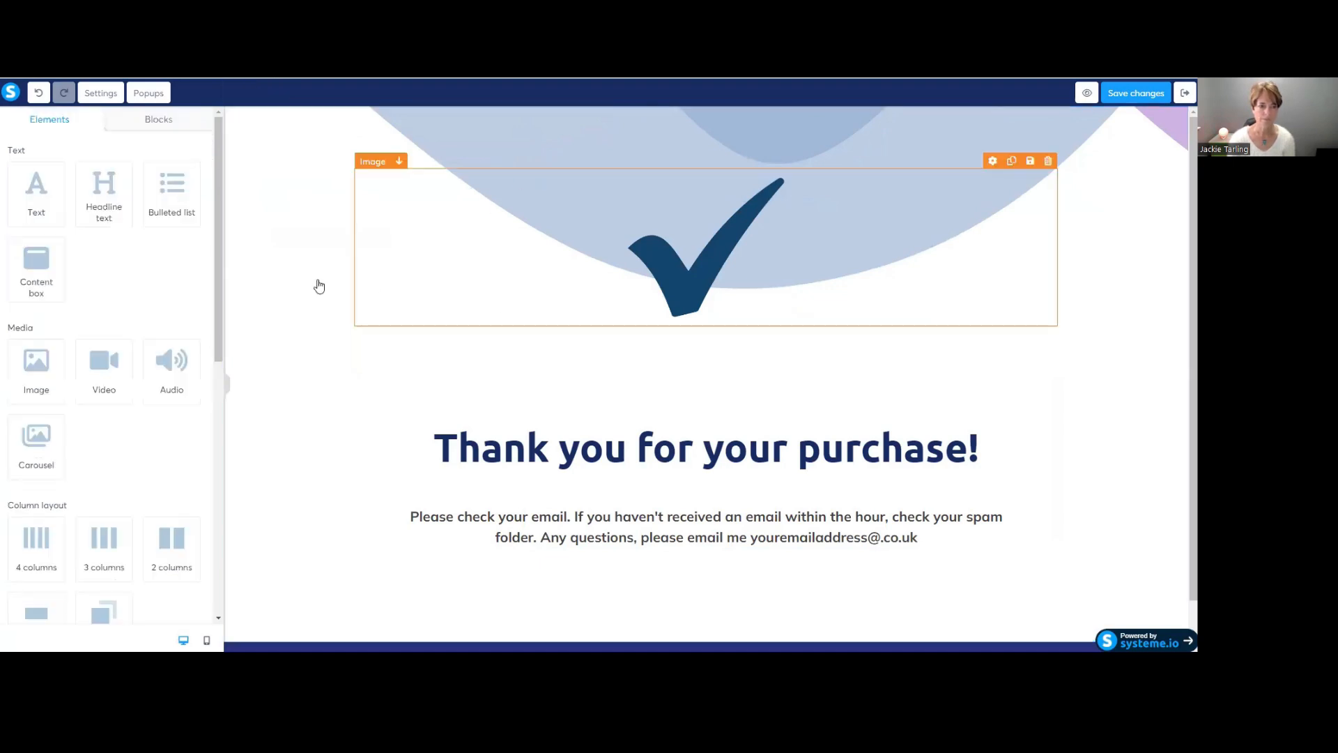
pyautogui.click(546, 148)
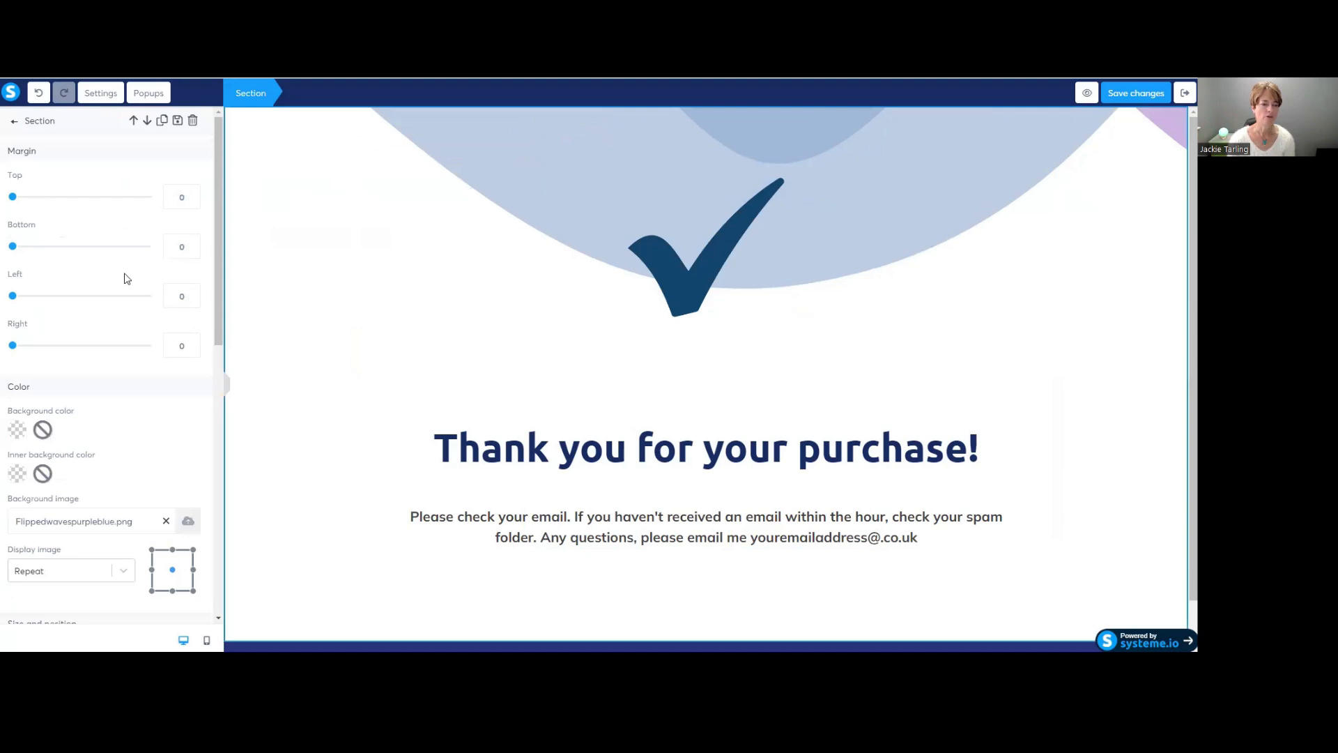
pyautogui.scroll(-9, 128, 278)
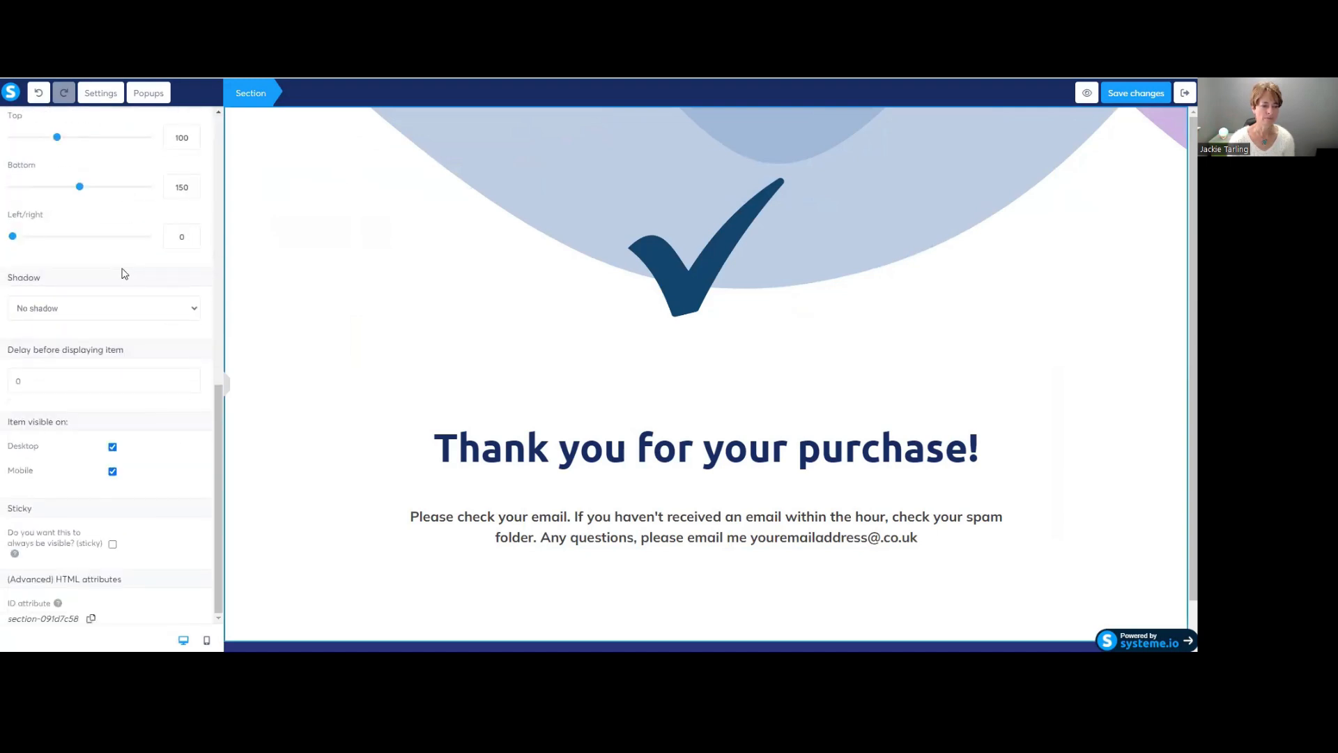
pyautogui.scroll(9, 124, 273)
pyautogui.scroll(-3, 119, 267)
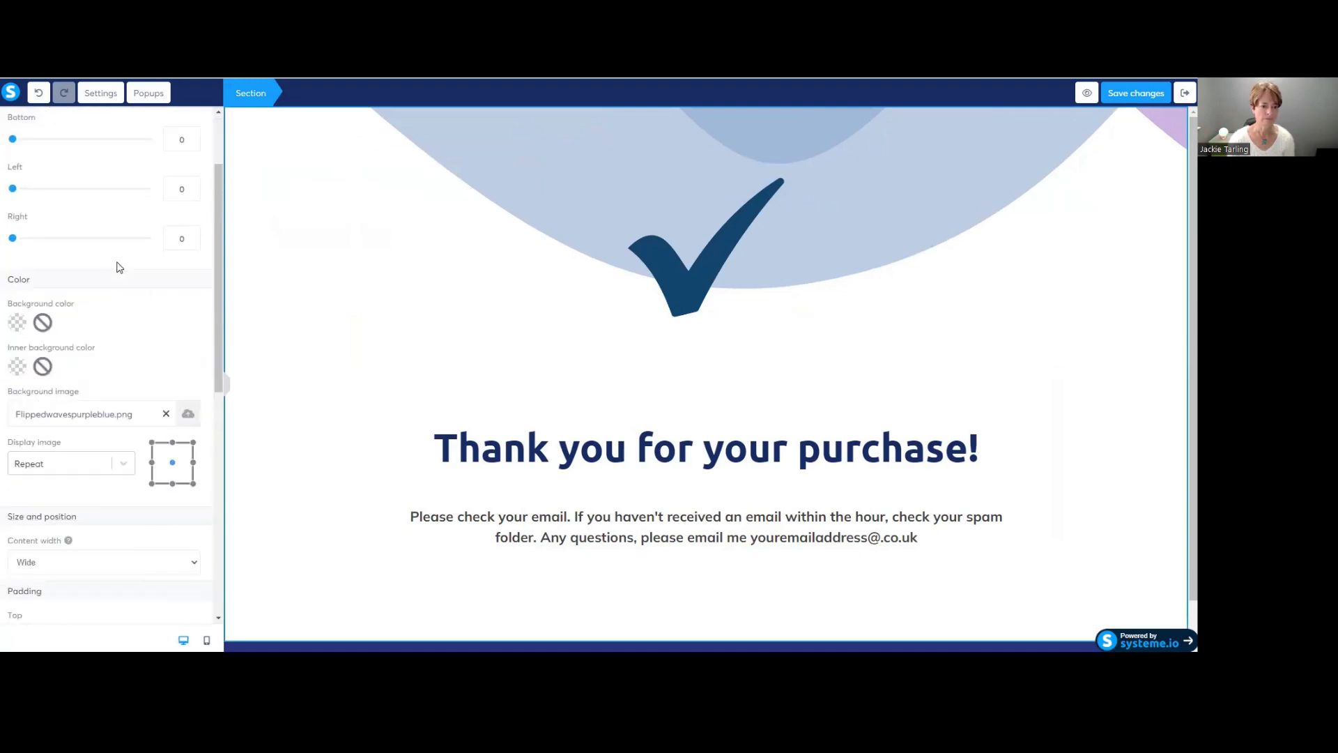
pyautogui.scroll(3, 118, 267)
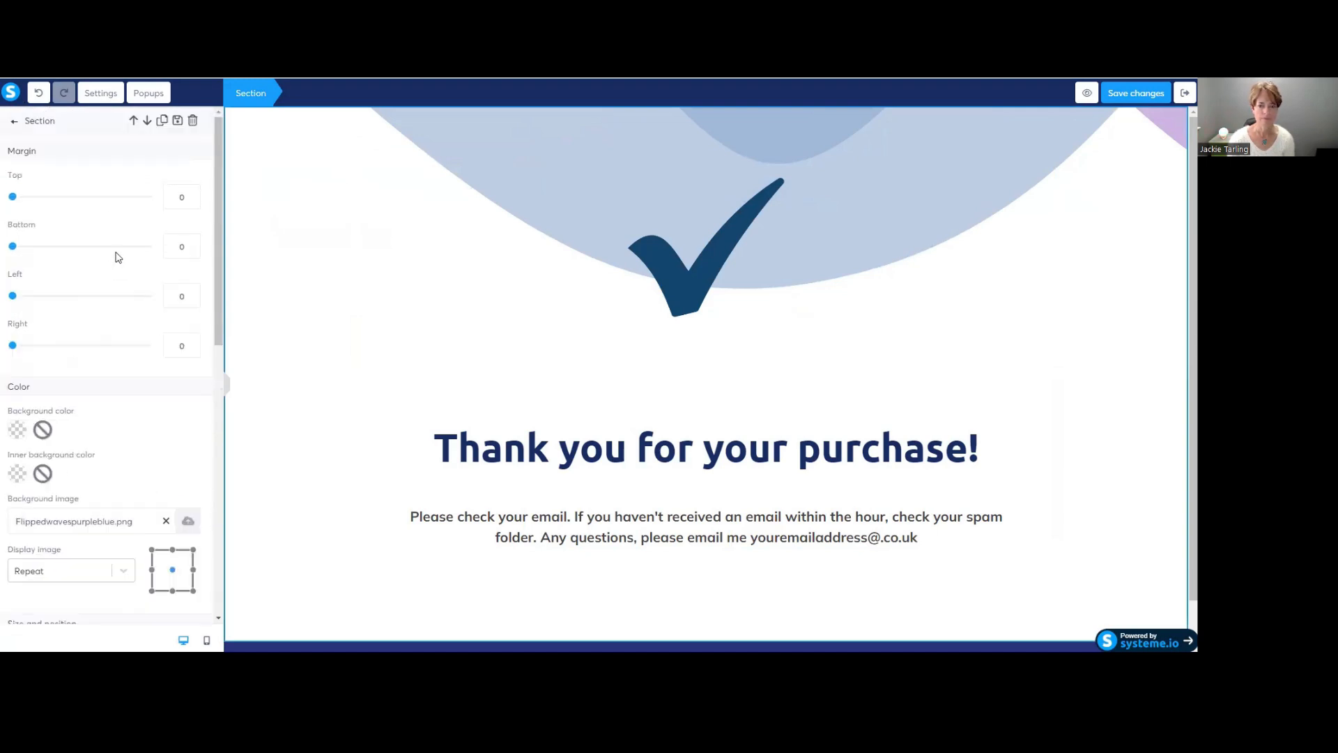
pyautogui.click(1012, 150)
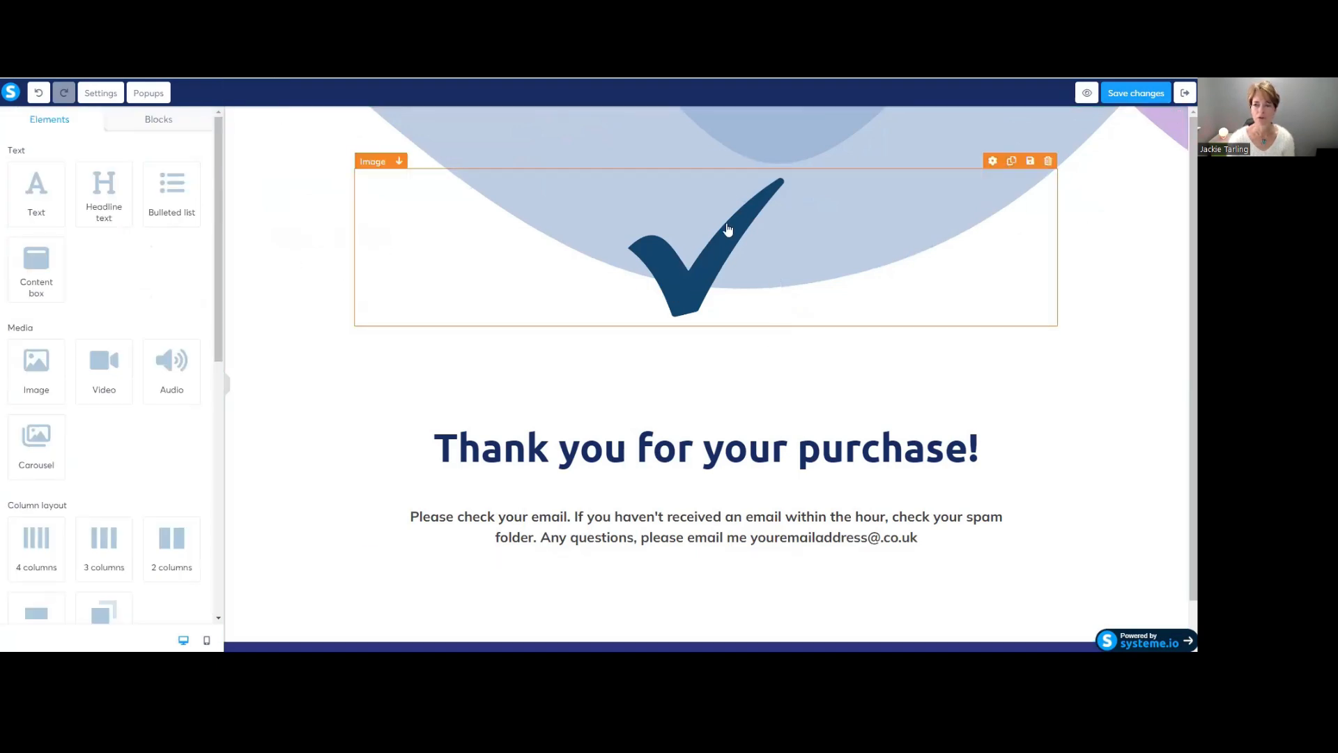
pyautogui.click(720, 258)
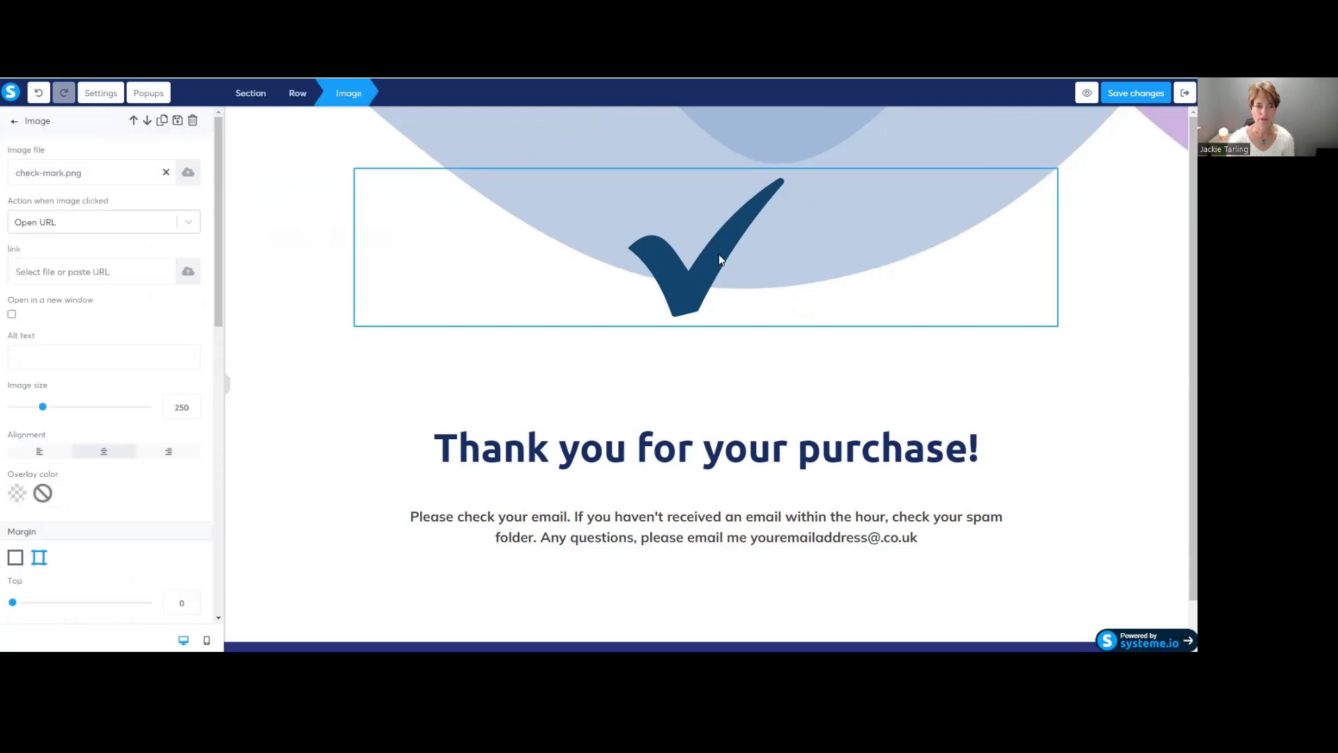
pyautogui.click(593, 385)
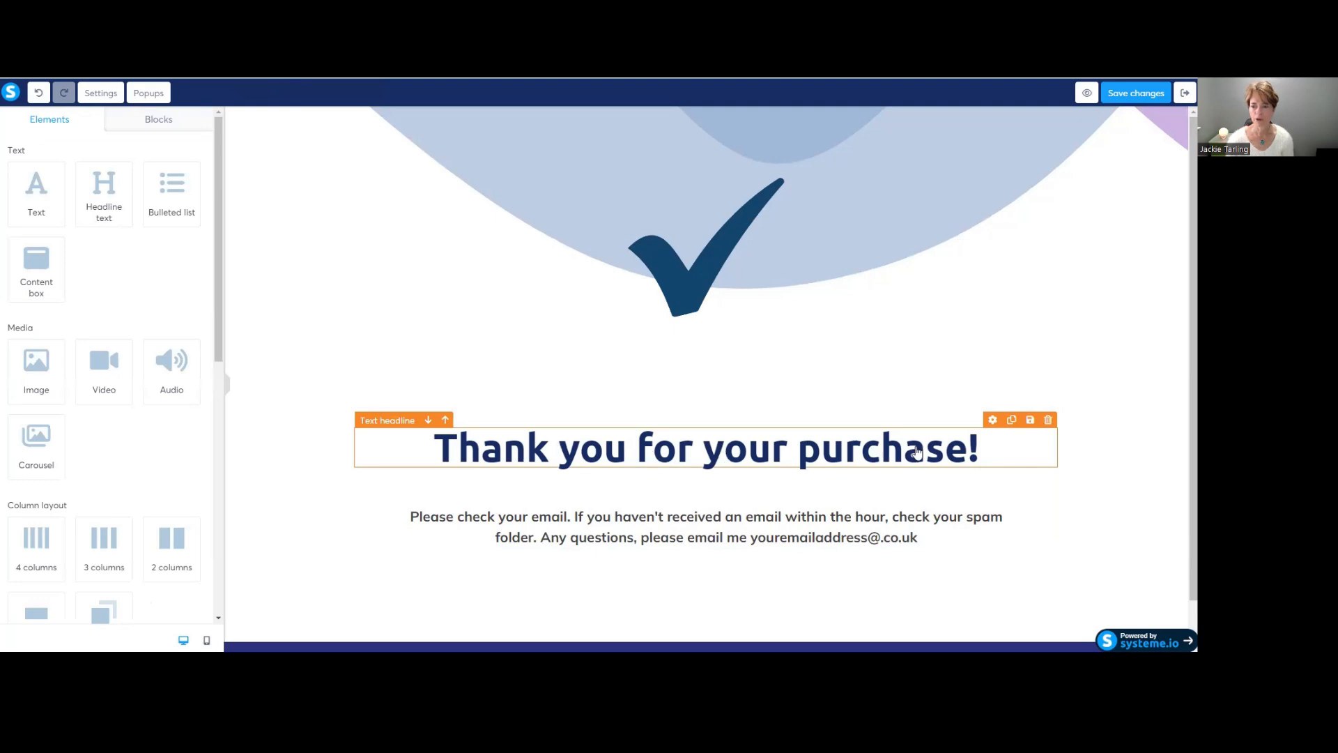
# Set the Thank You page footer section's background colour to the default turquoise, 50E3C2
pyautogui.scroll(-1, 891, 485)
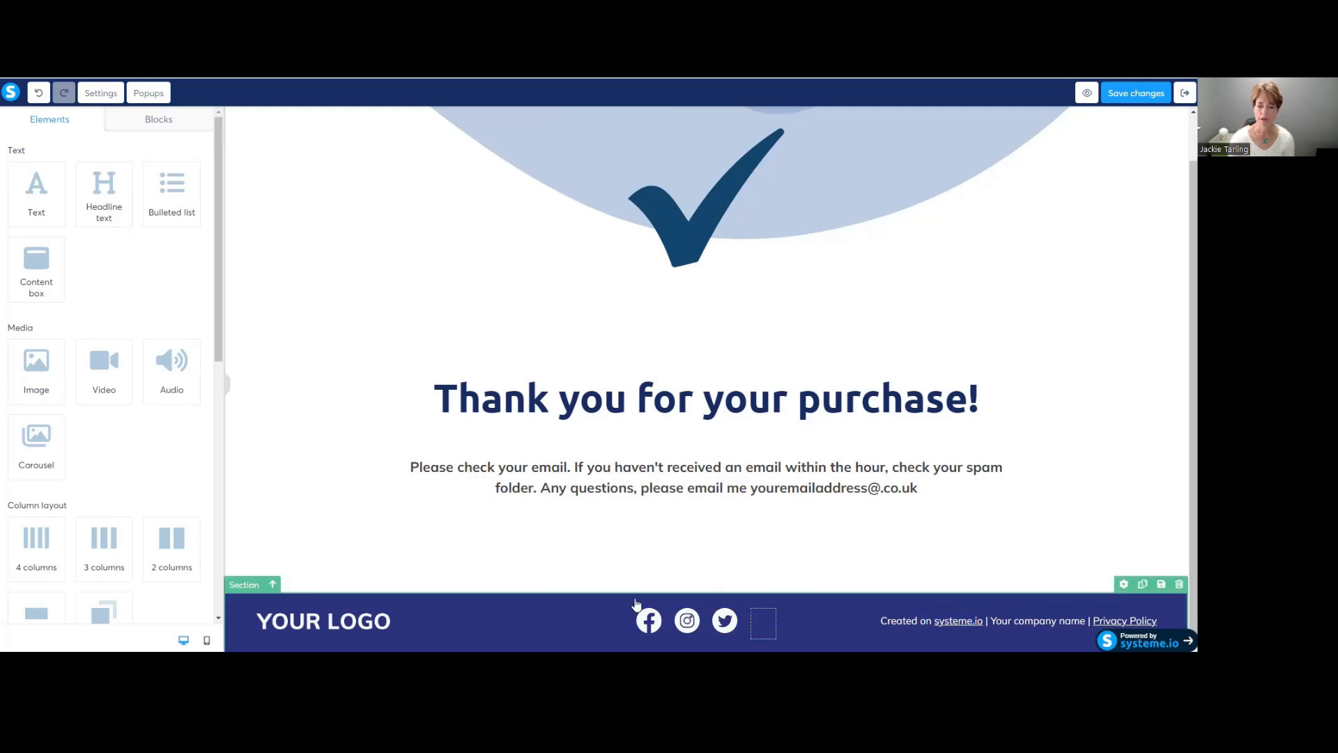
pyautogui.click(636, 603)
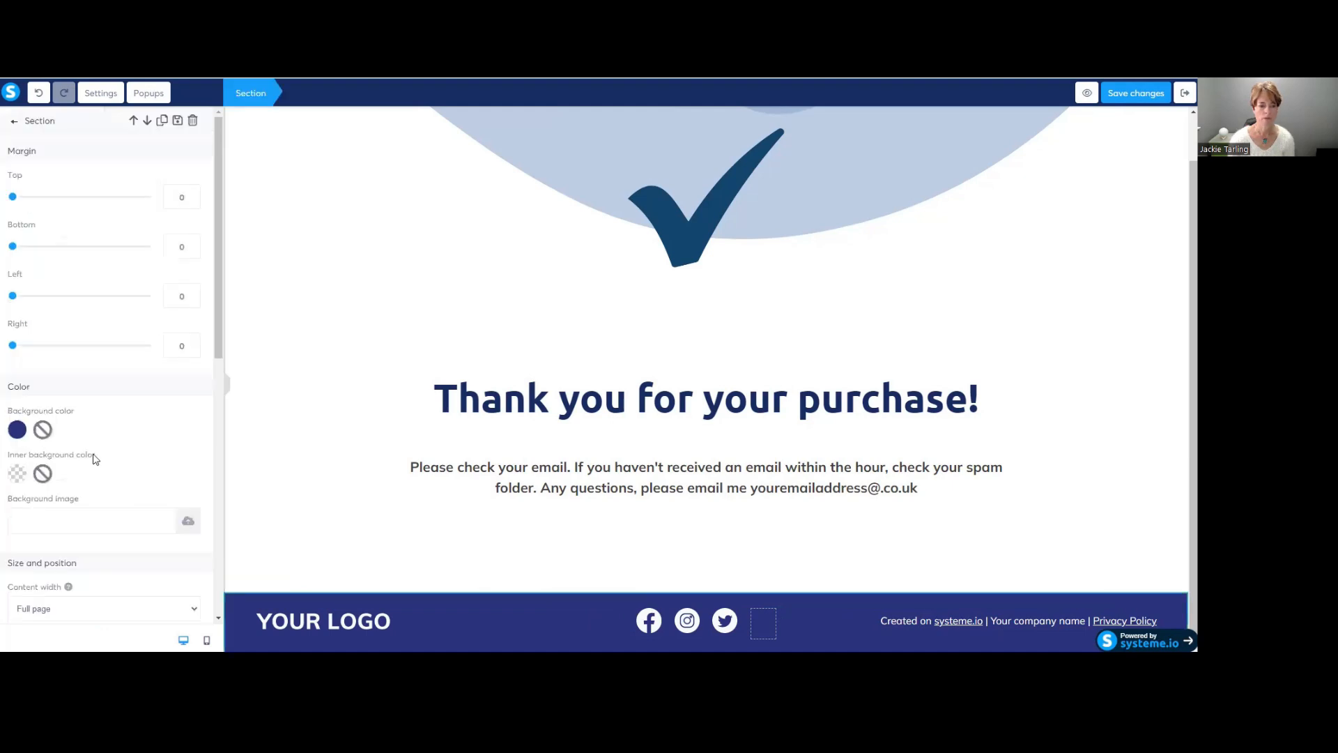
pyautogui.click(15, 430)
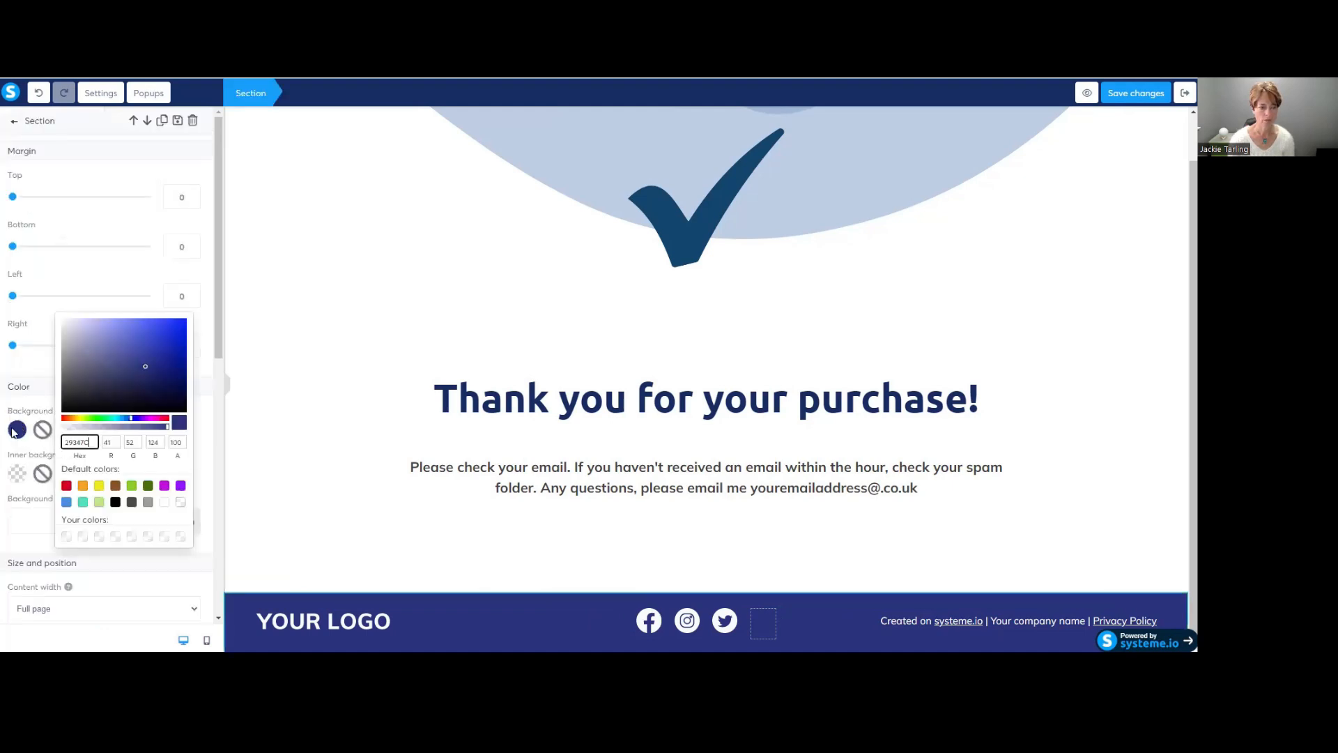
pyautogui.click(82, 503)
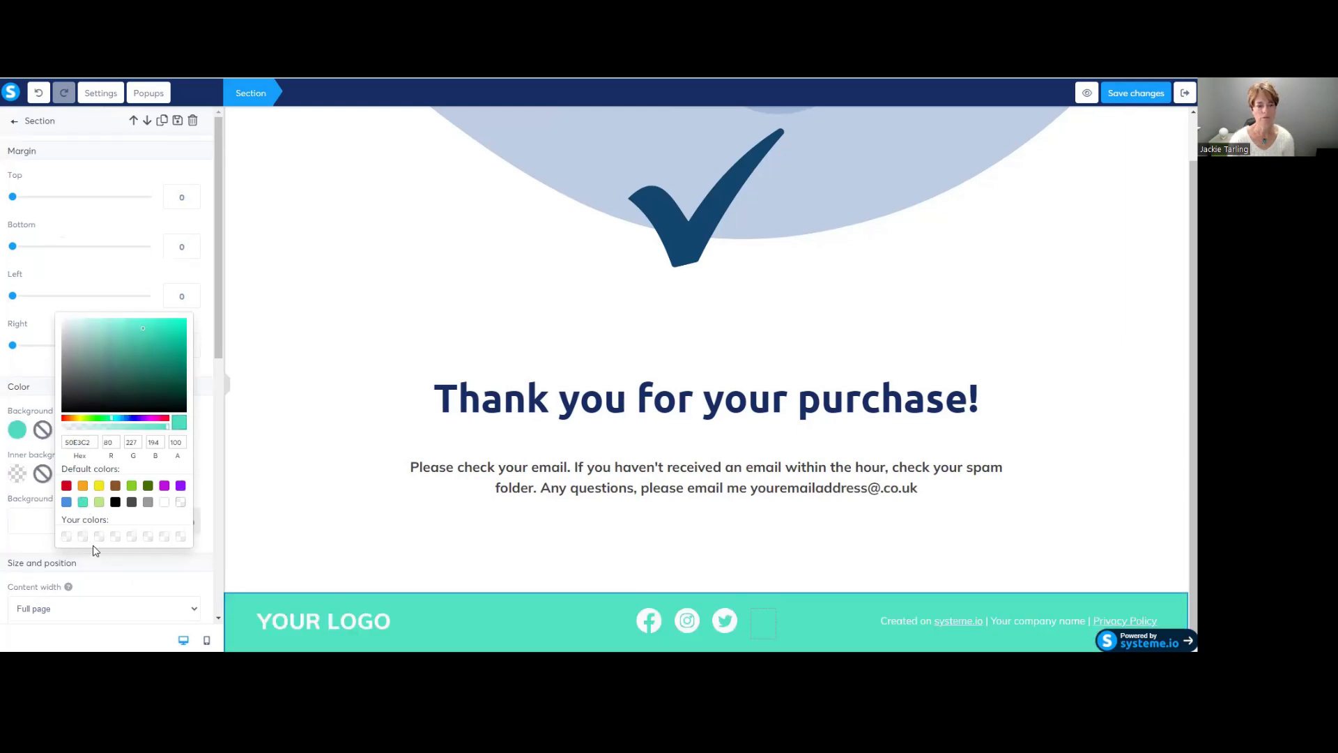
pyautogui.click(399, 539)
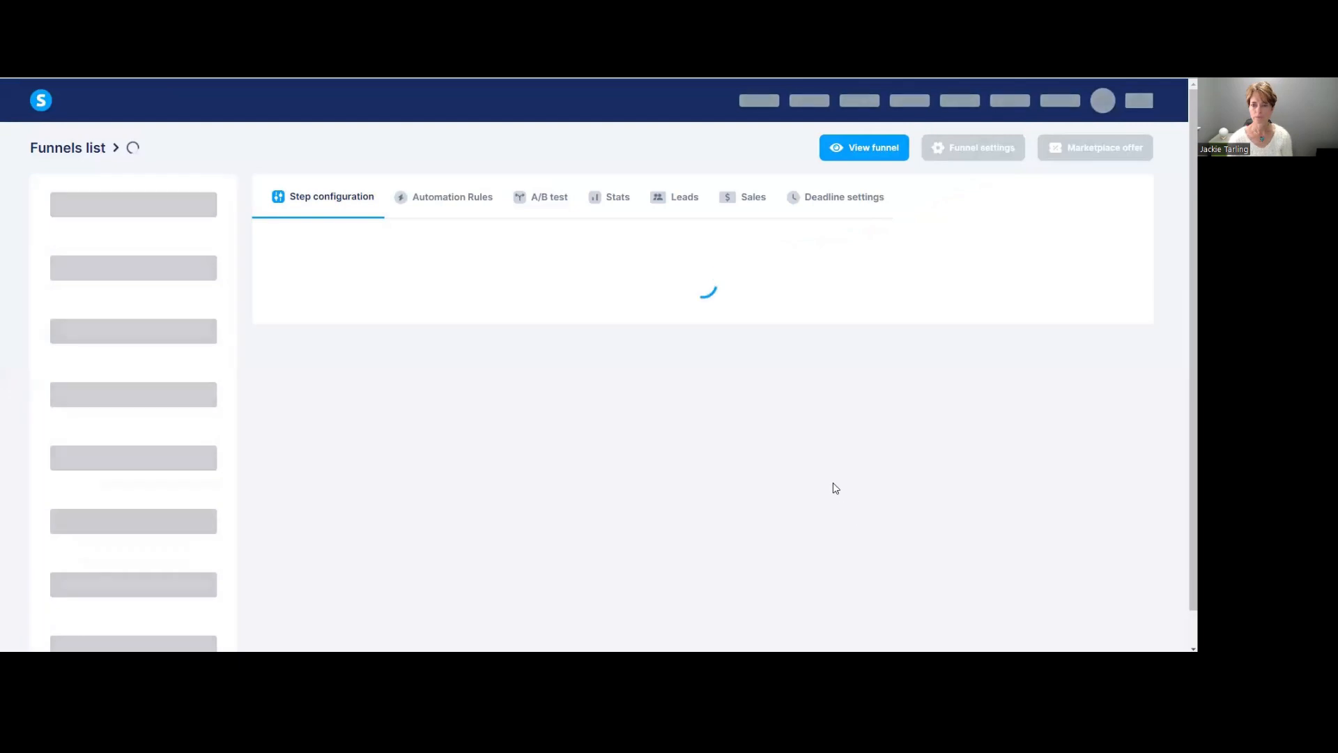
# Set the font size of the "Text Headline" on the order form page to 39
pyautogui.scroll(-2, 844, 510)
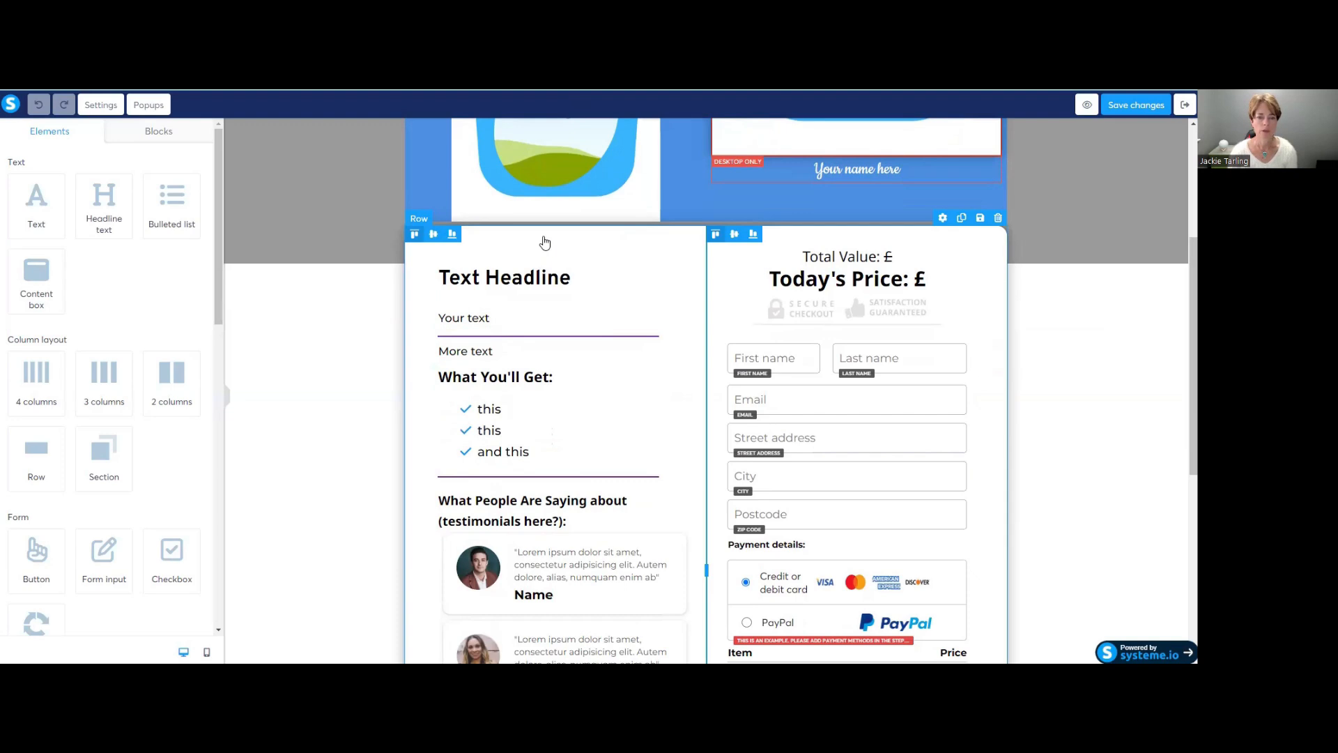
pyautogui.click(486, 280)
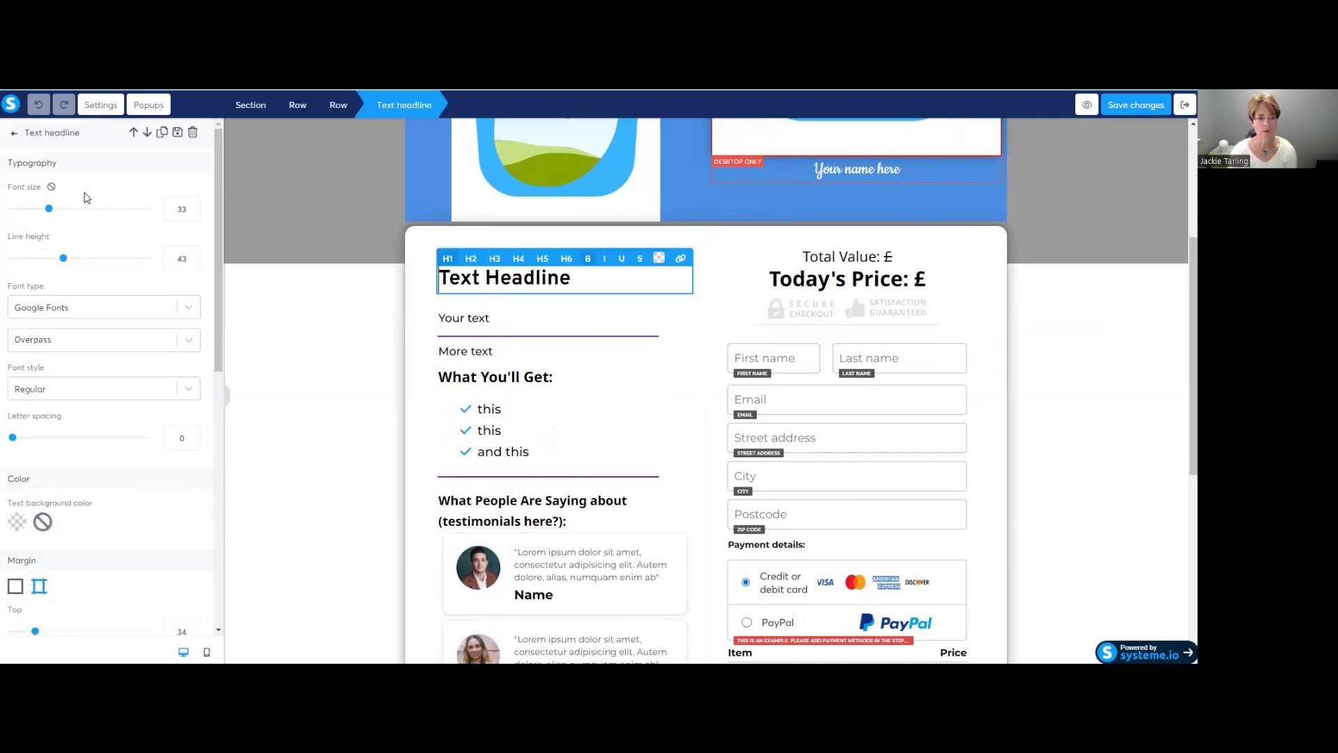
pyautogui.moveTo(50, 212)
pyautogui.mouseDown()
pyautogui.moveTo(72, 214)
pyautogui.moveTo(58, 212)
pyautogui.mouseUp()
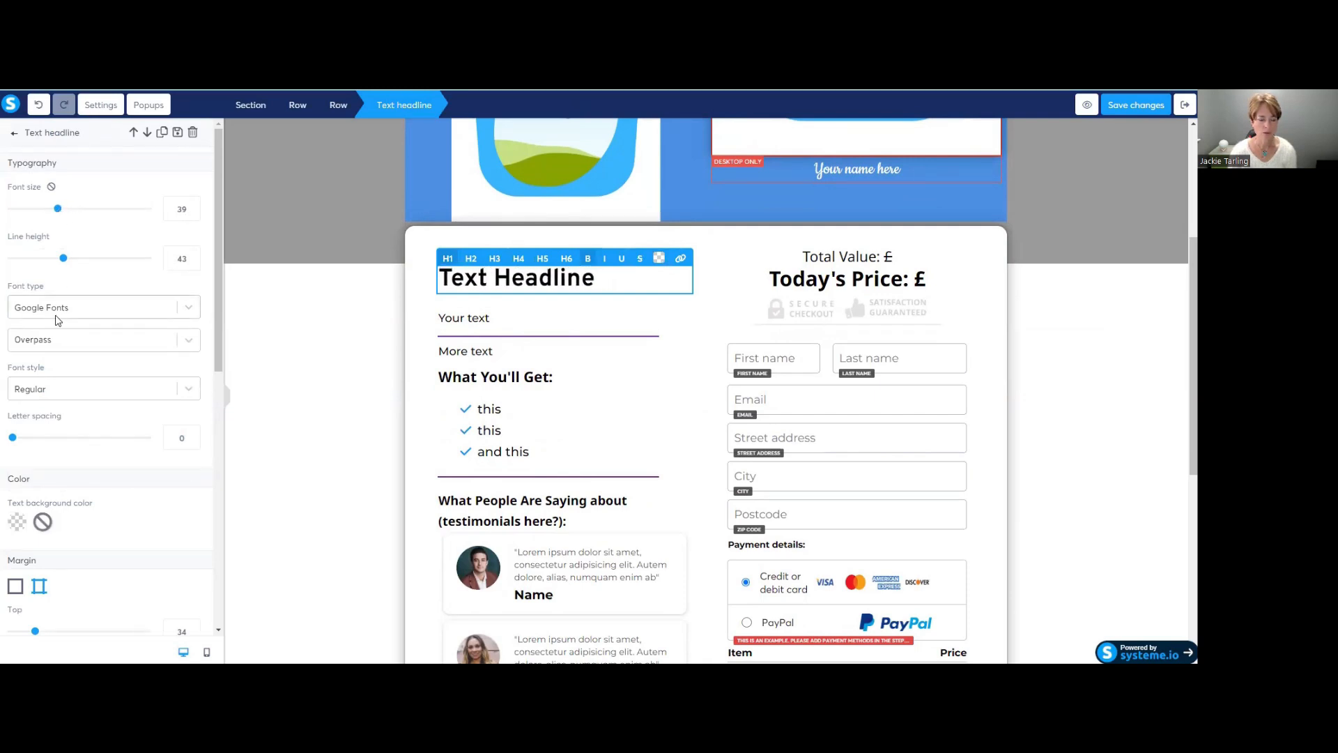
# Keep Google Fonts as the font type for "Text Headline" and choose the Lato font
pyautogui.click(186, 307)
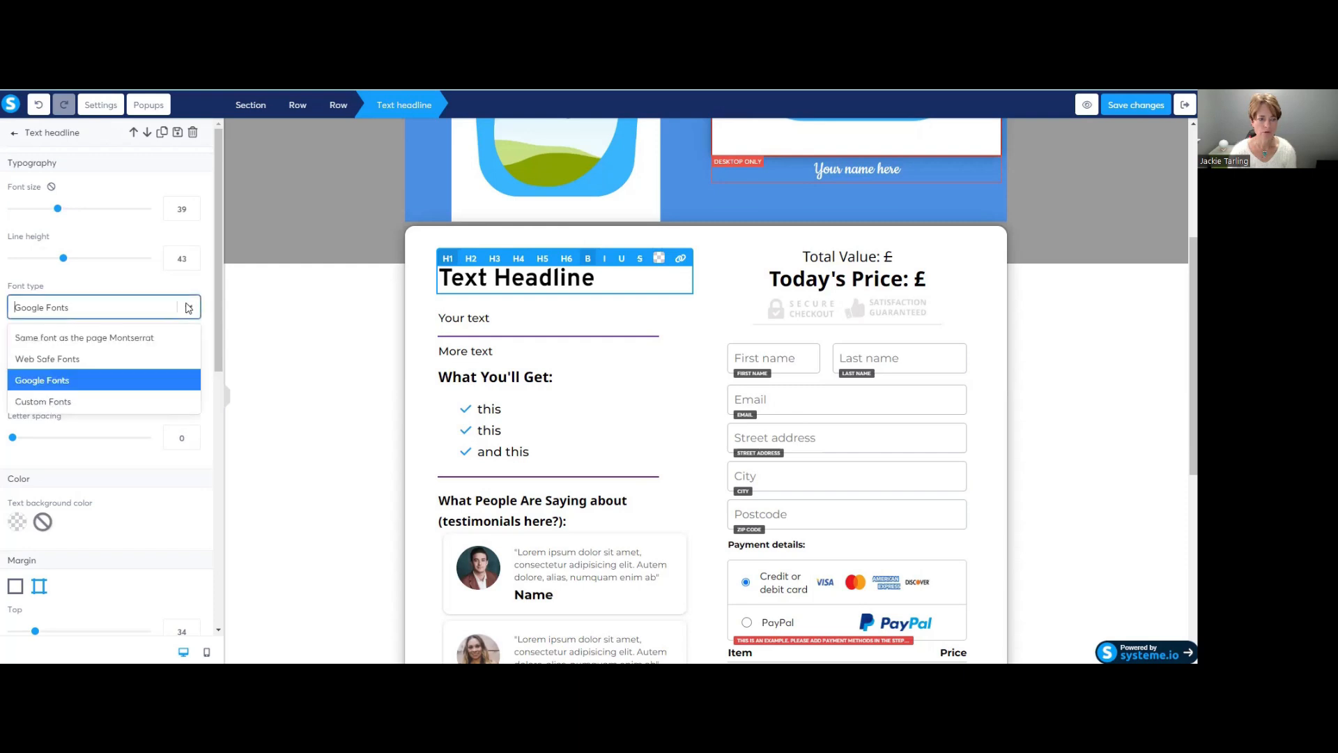
pyautogui.click(77, 382)
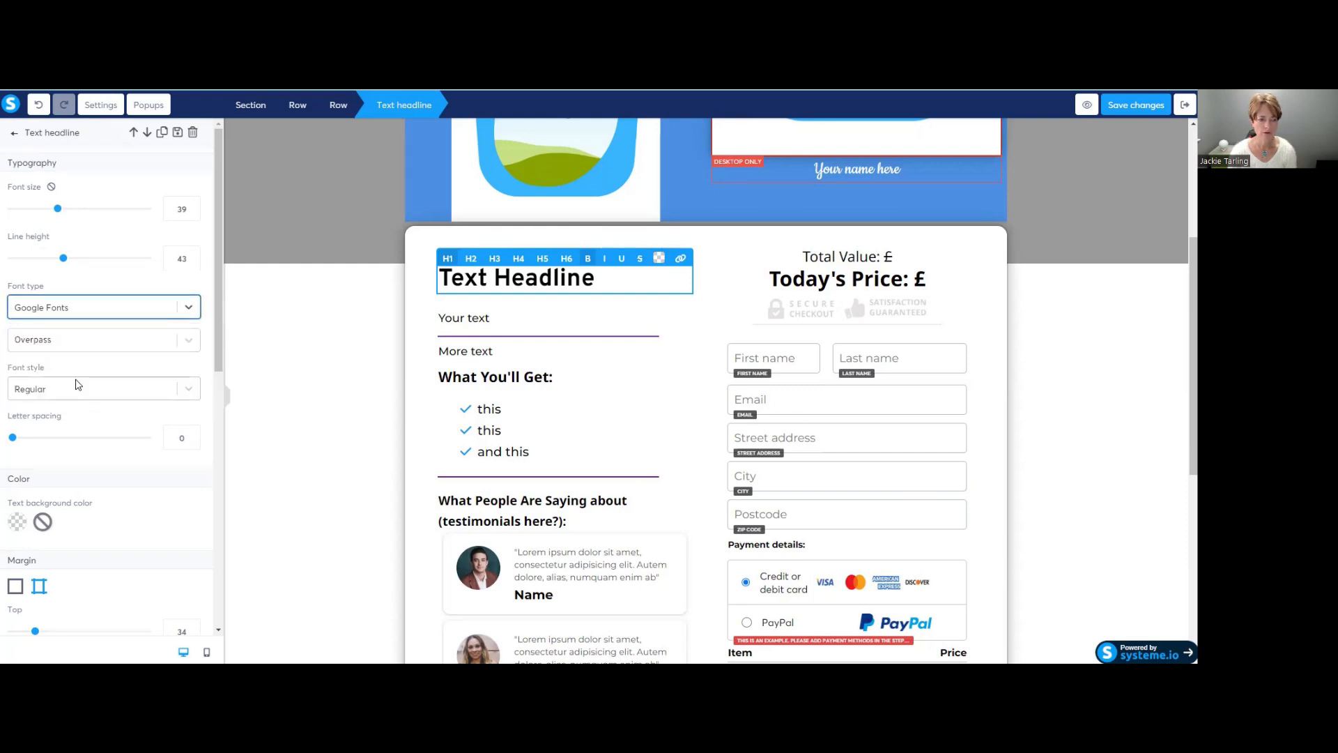
pyautogui.click(195, 308)
pyautogui.click(190, 308)
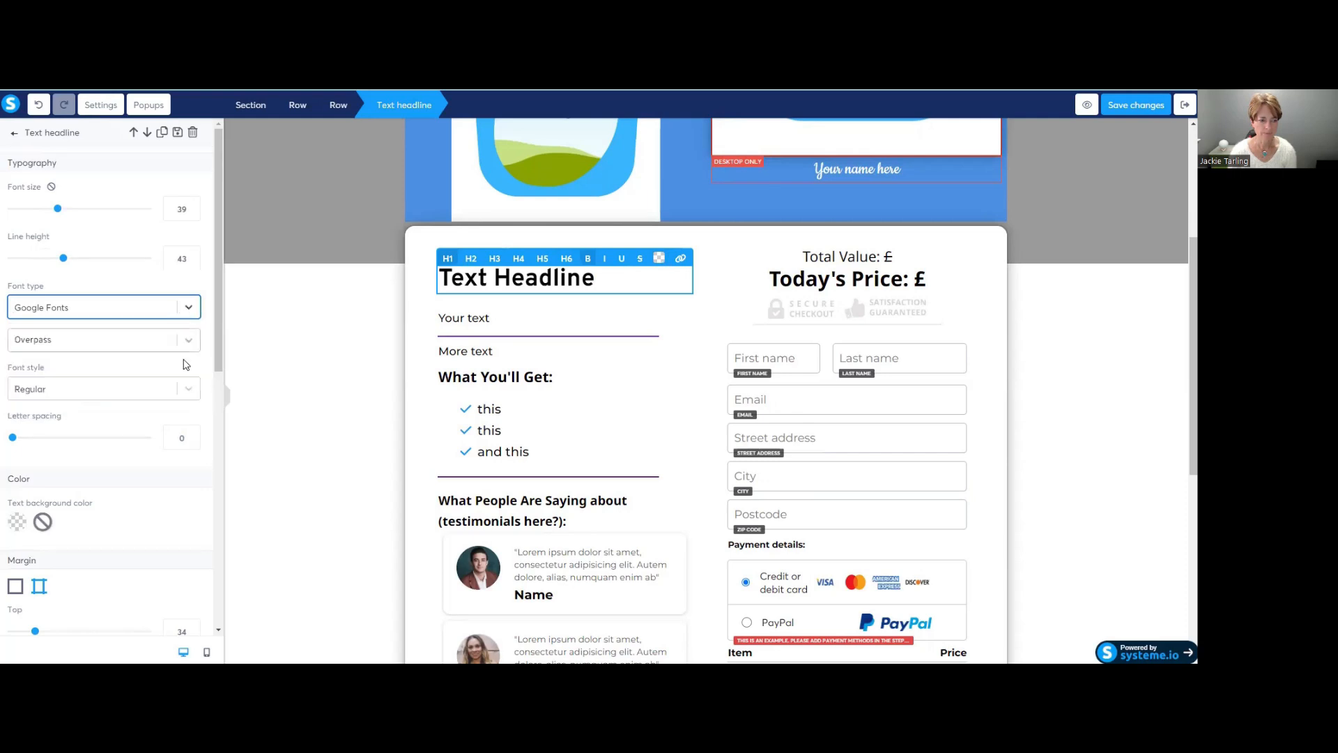
# Try the Light 300 italic and Thin 100 italic font styles on "Text Headline"
pyautogui.click(190, 391)
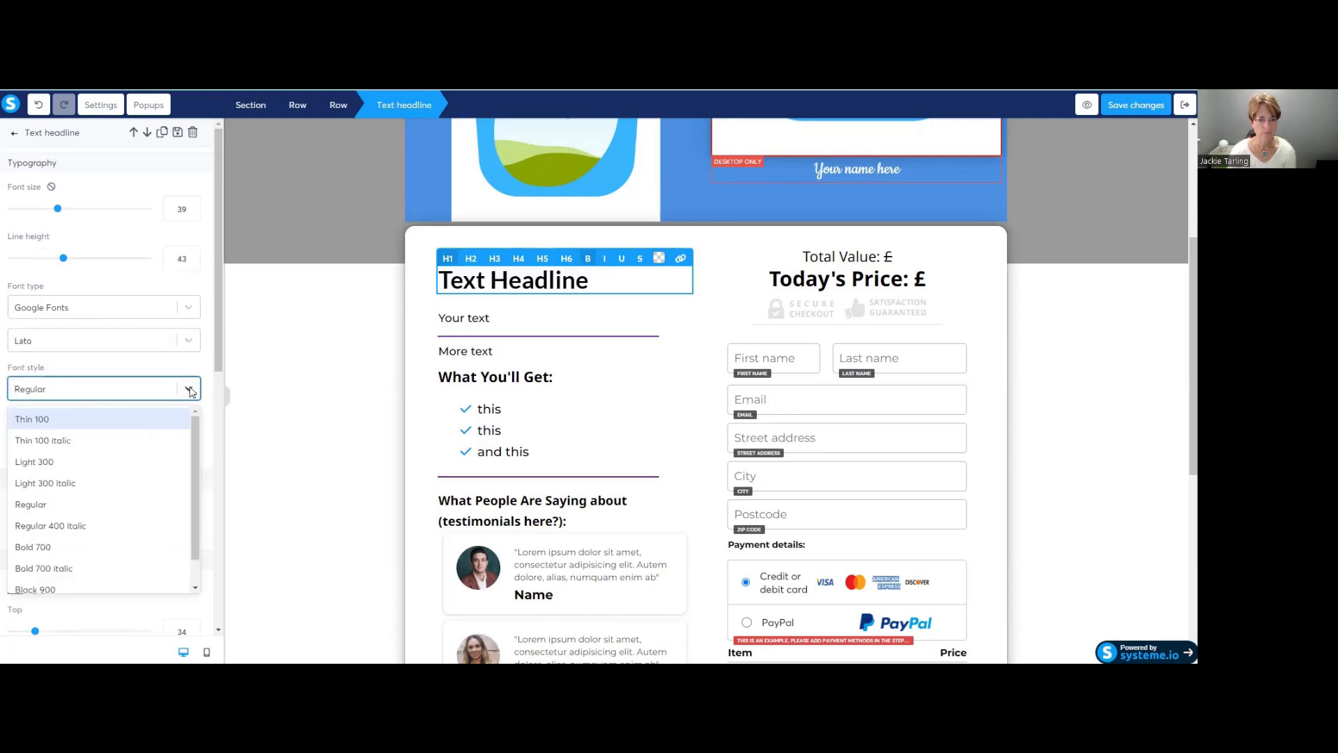
pyautogui.click(113, 483)
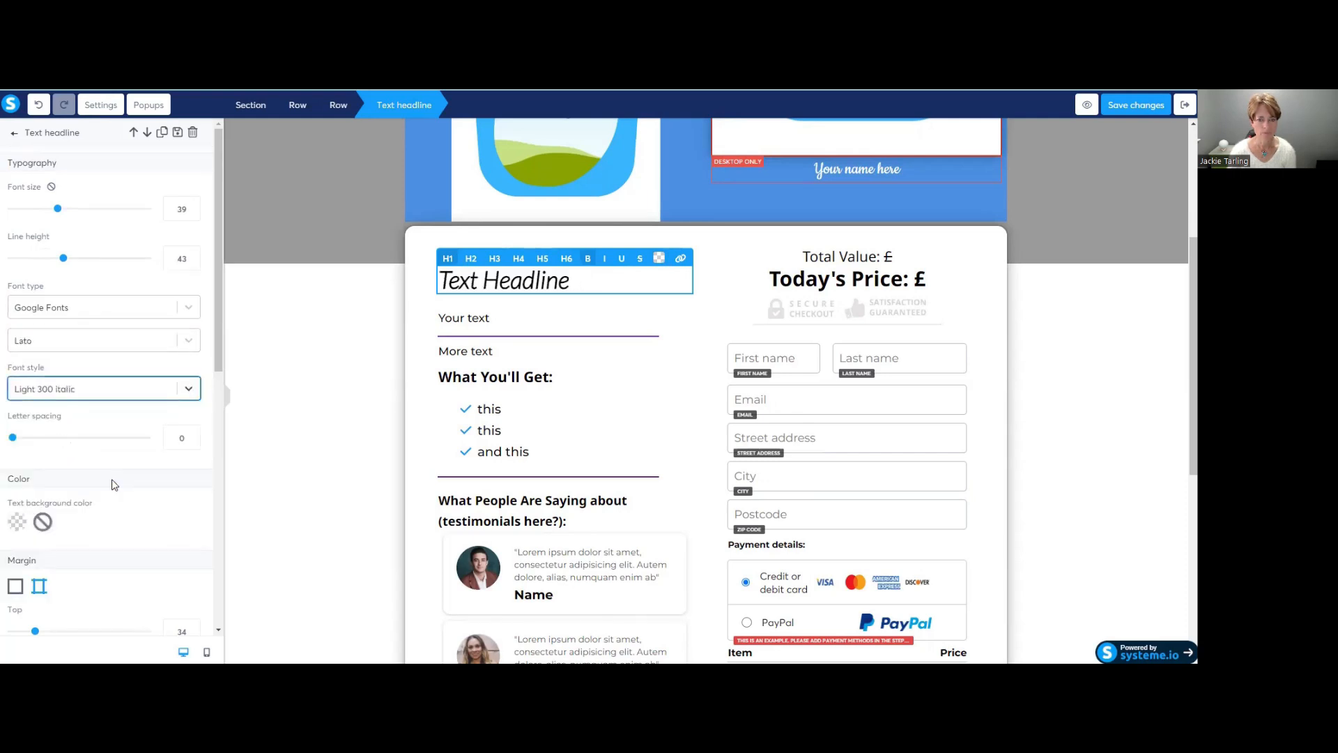
pyautogui.click(189, 390)
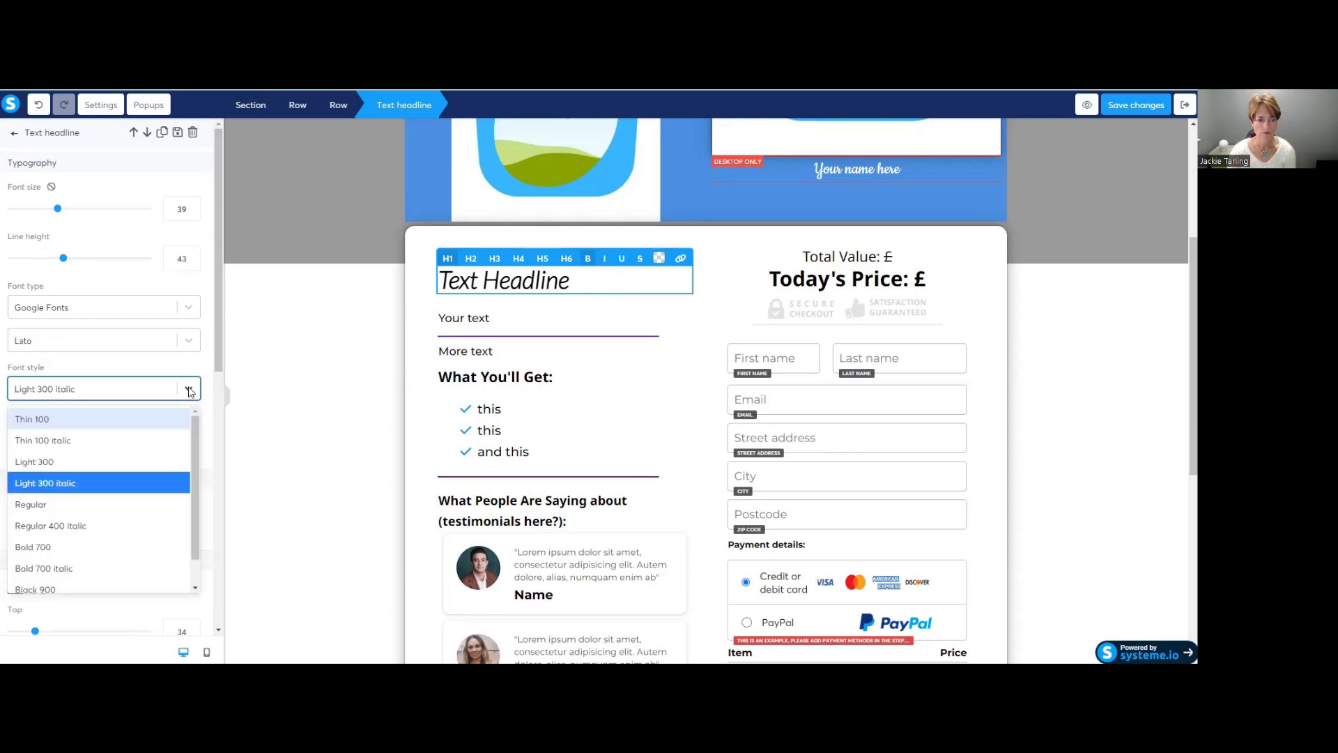
pyautogui.click(111, 441)
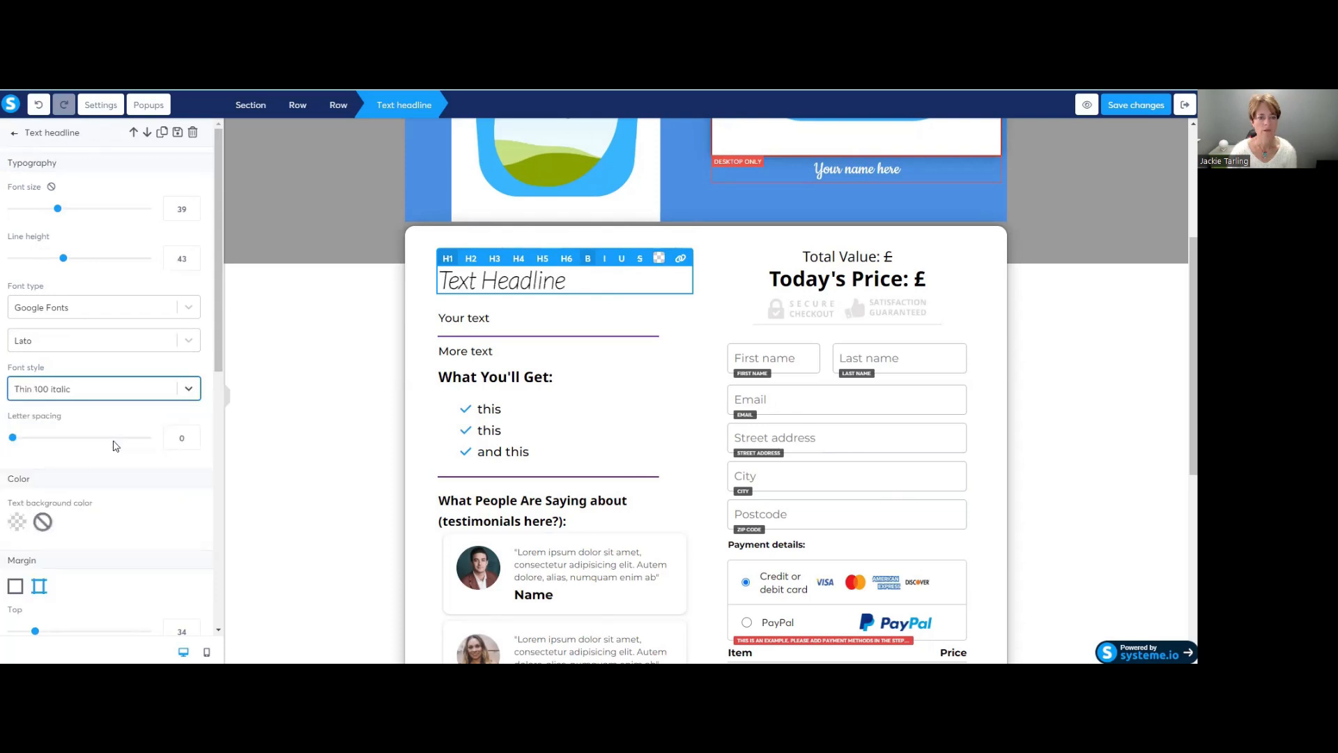
# Set the font style of "Text Headline" to Bold 700
pyautogui.click(189, 390)
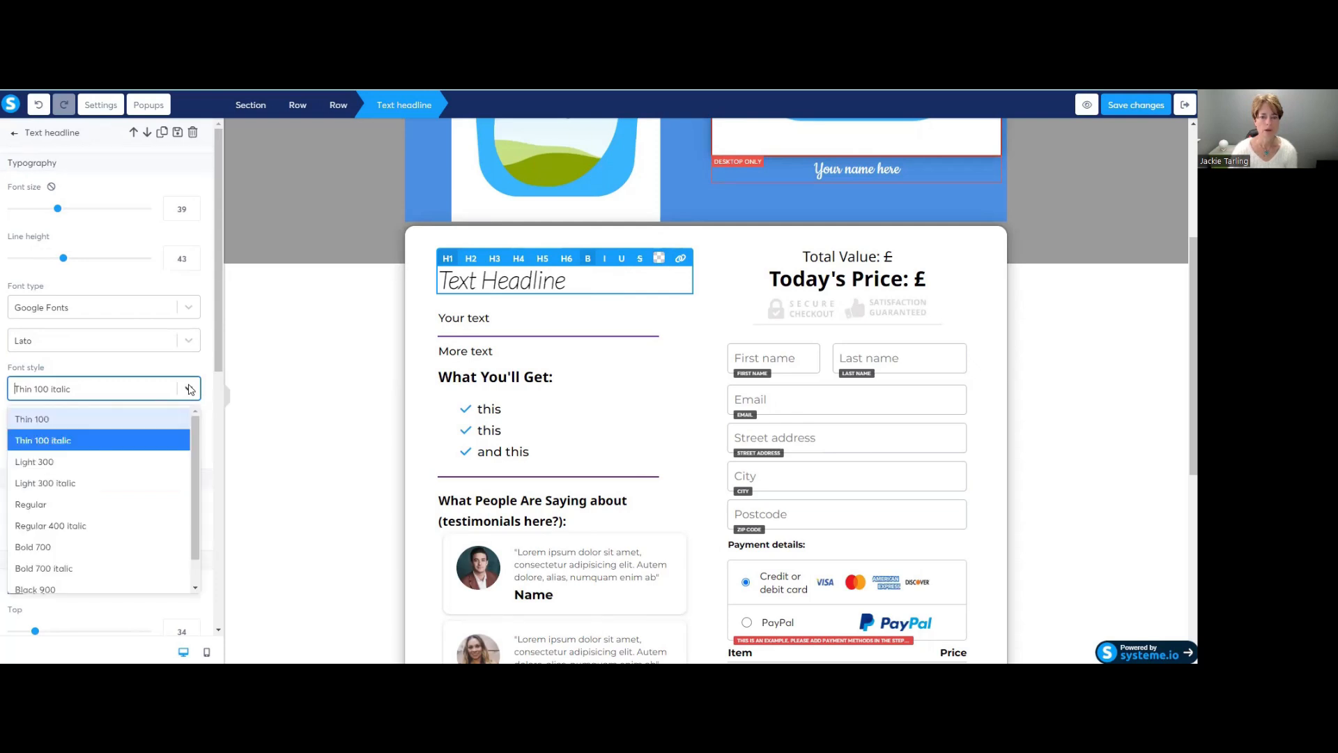
pyautogui.click(124, 548)
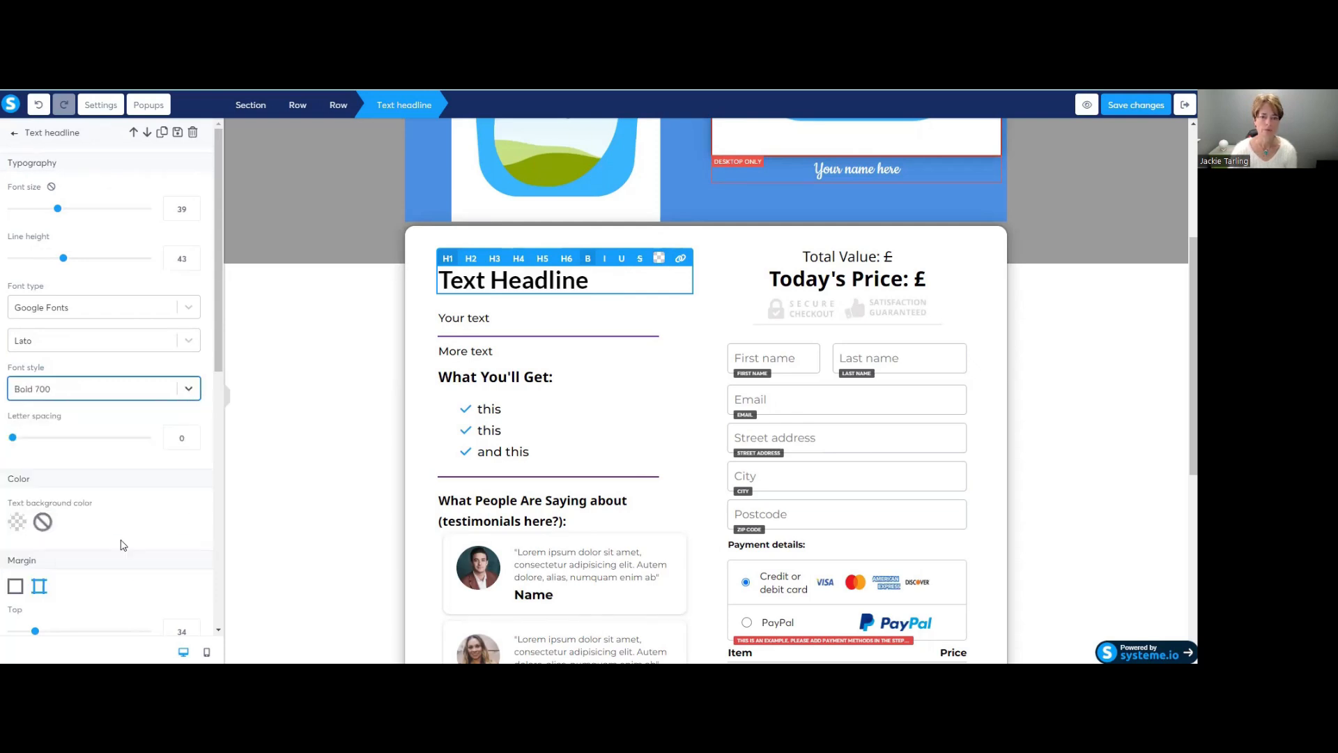
# Try the Black 900 italic font style on "Text Headline"
pyautogui.click(190, 390)
pyautogui.scroll(-1, 129, 532)
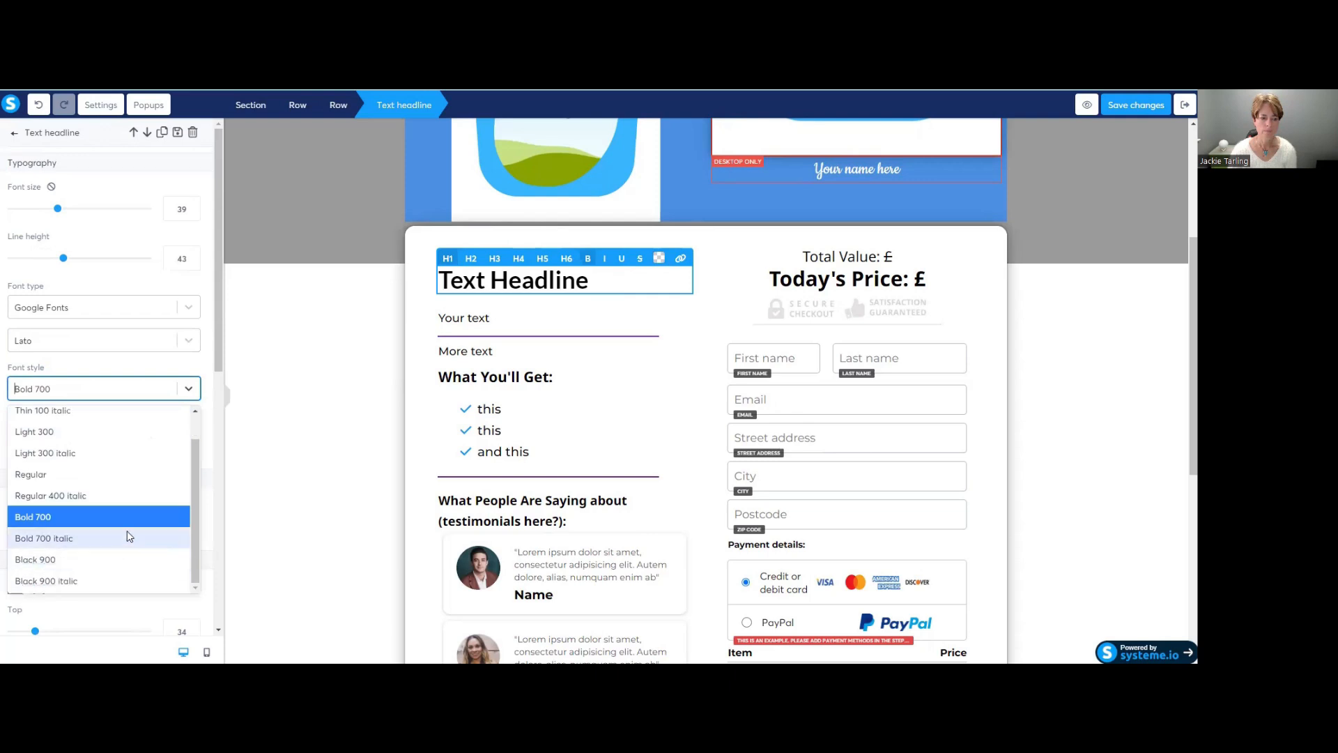
pyautogui.click(104, 580)
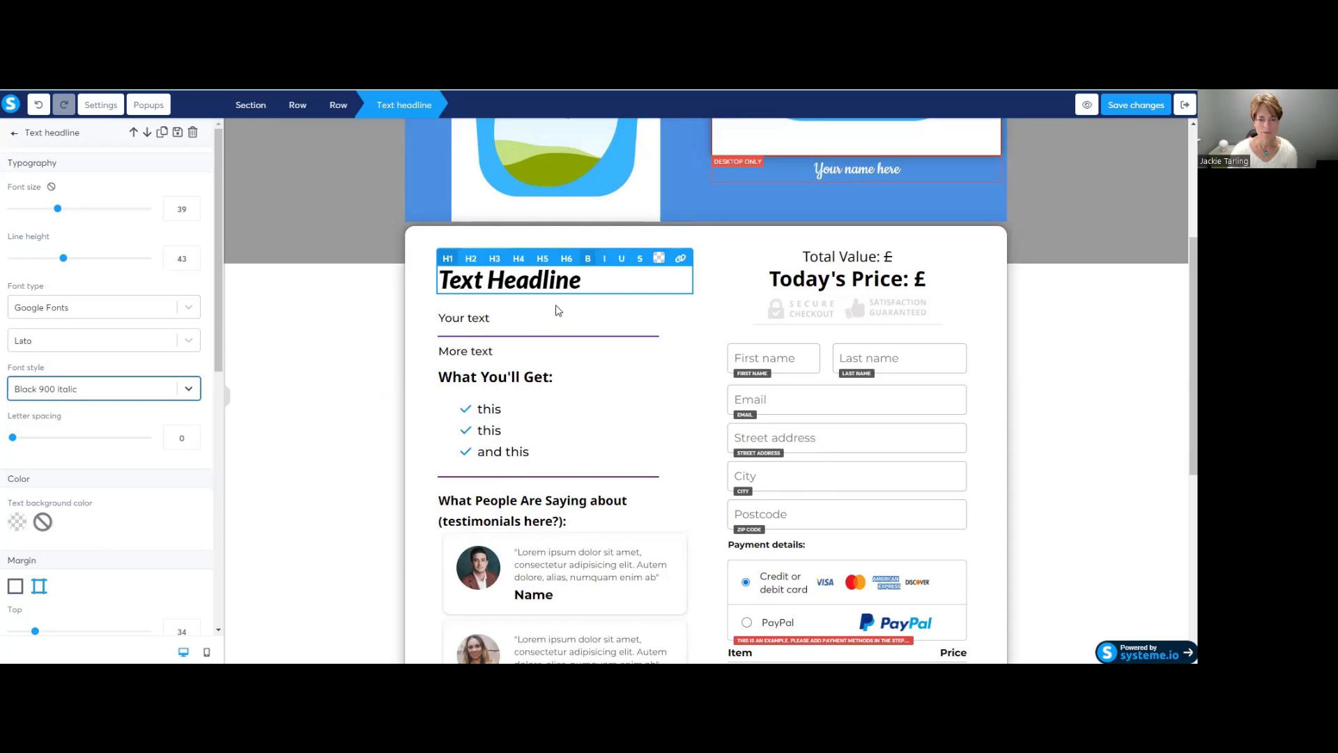
pyautogui.moveTo(580, 281); pyautogui.dragTo(438, 276)
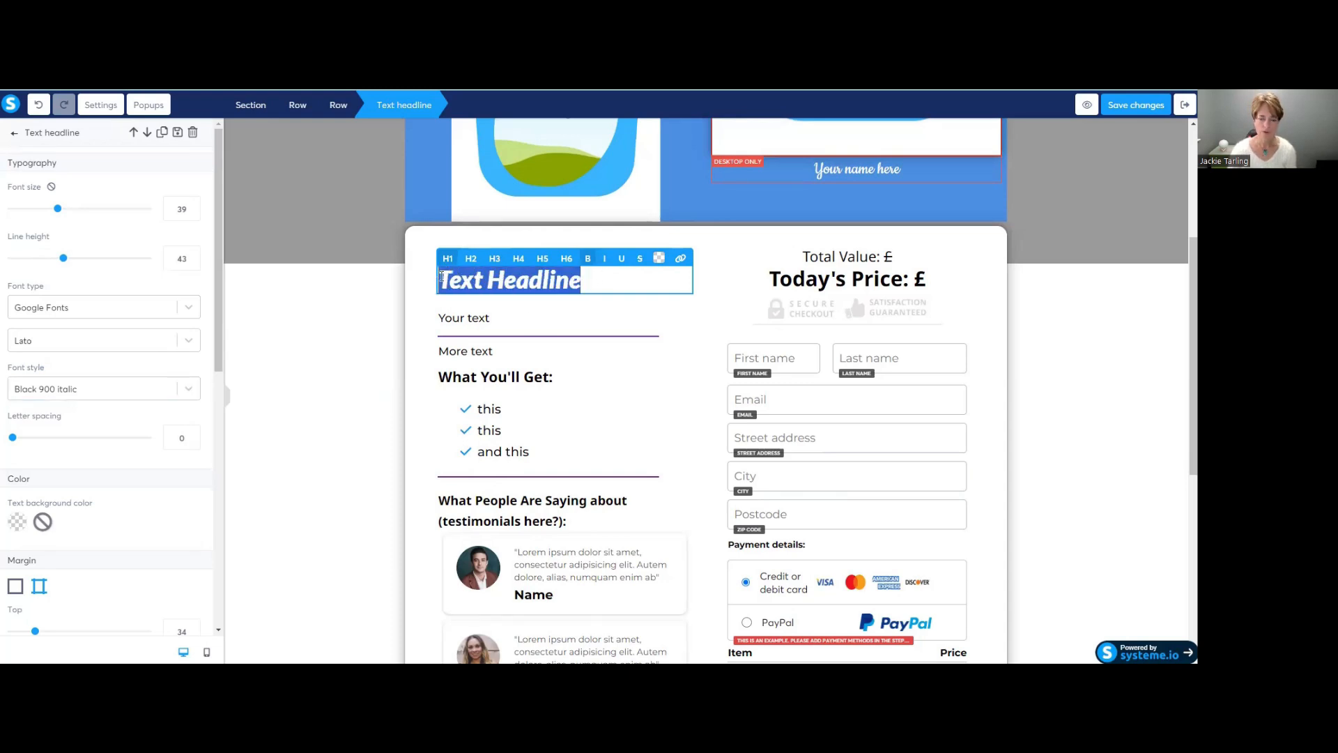
pyautogui.click(596, 279)
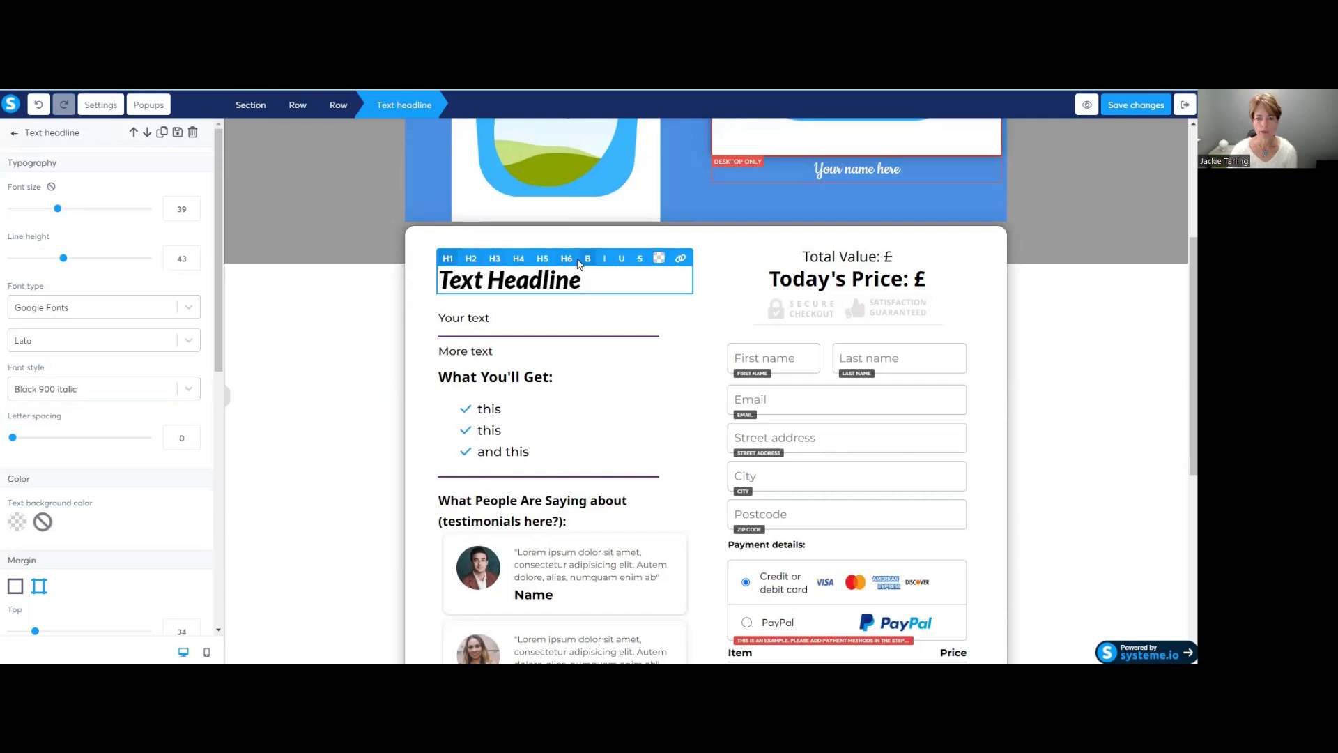
# Try the H4 and H6 heading levels on "Text Headline" and finish with H1
pyautogui.click(518, 259)
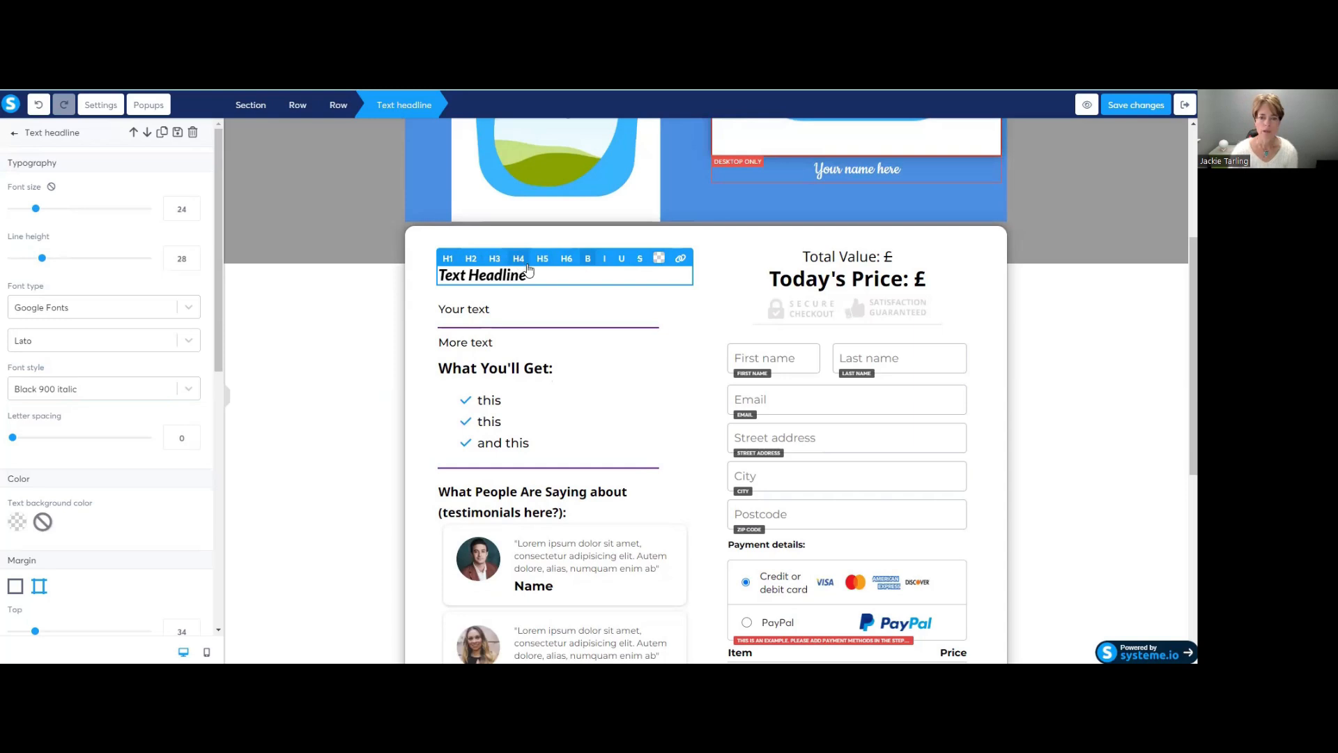
pyautogui.click(566, 259)
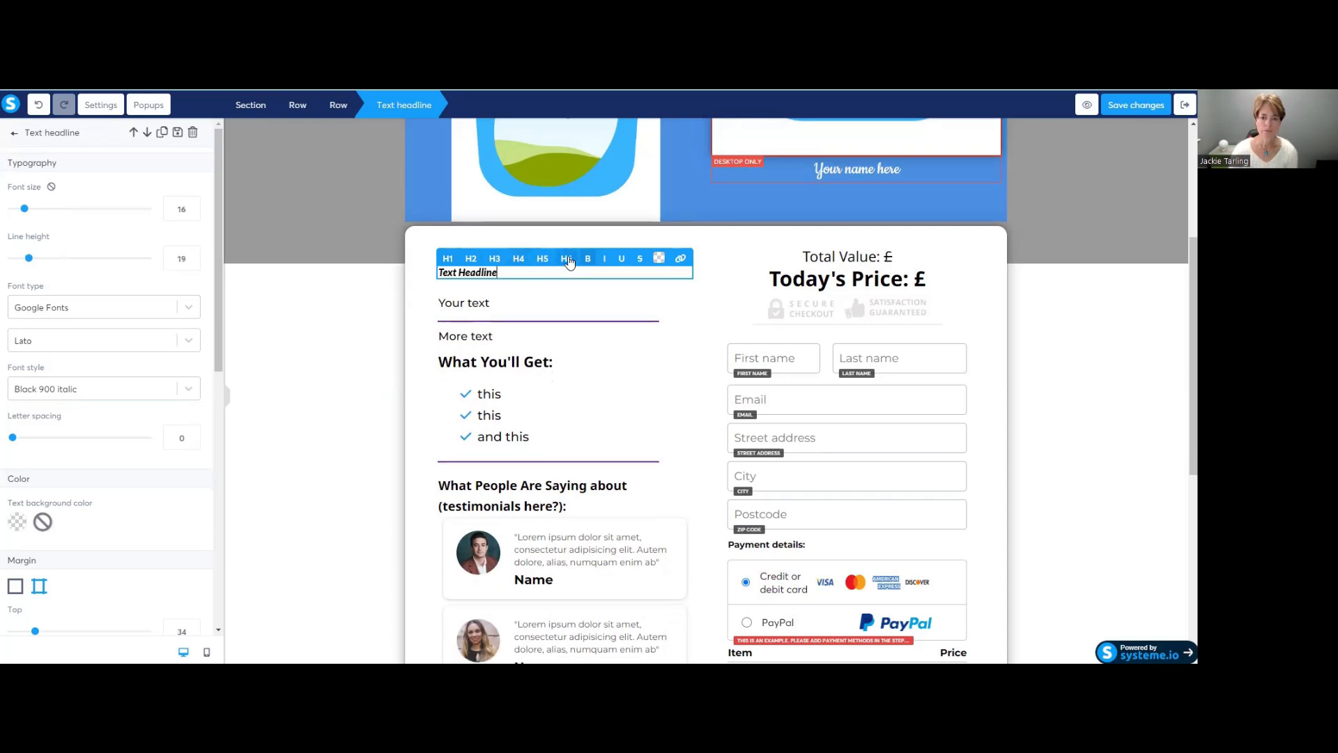
pyautogui.click(448, 258)
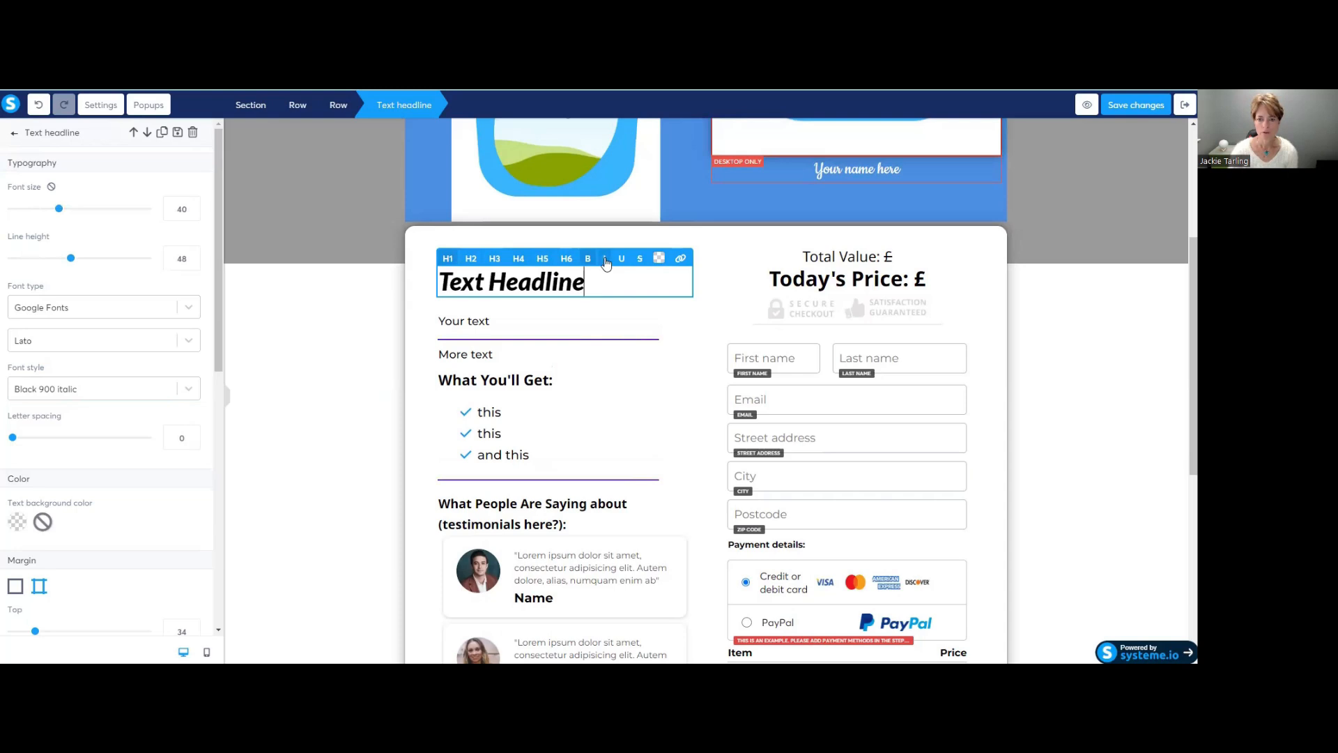
# Underline the whole "Text Headline" text and remove the underline again
pyautogui.moveTo(584, 283); pyautogui.dragTo(442, 277)
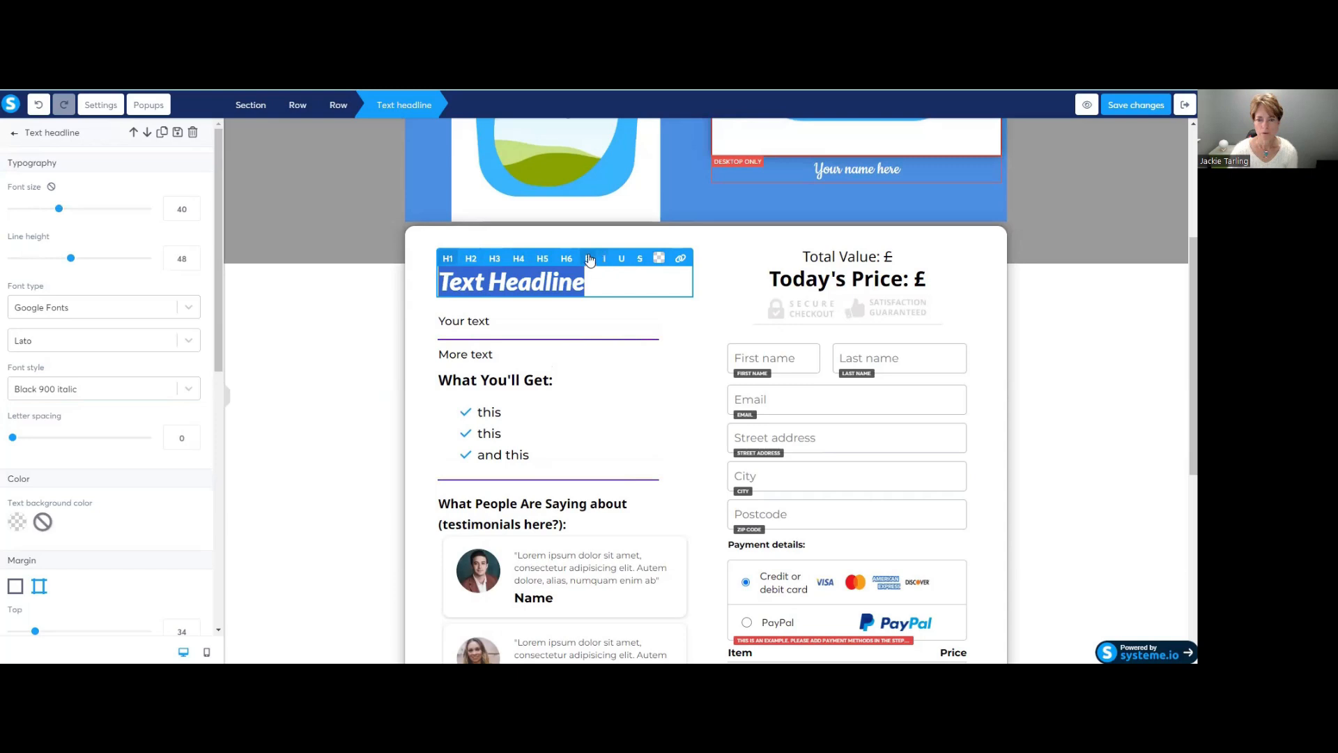
pyautogui.click(622, 262)
pyautogui.click(593, 280)
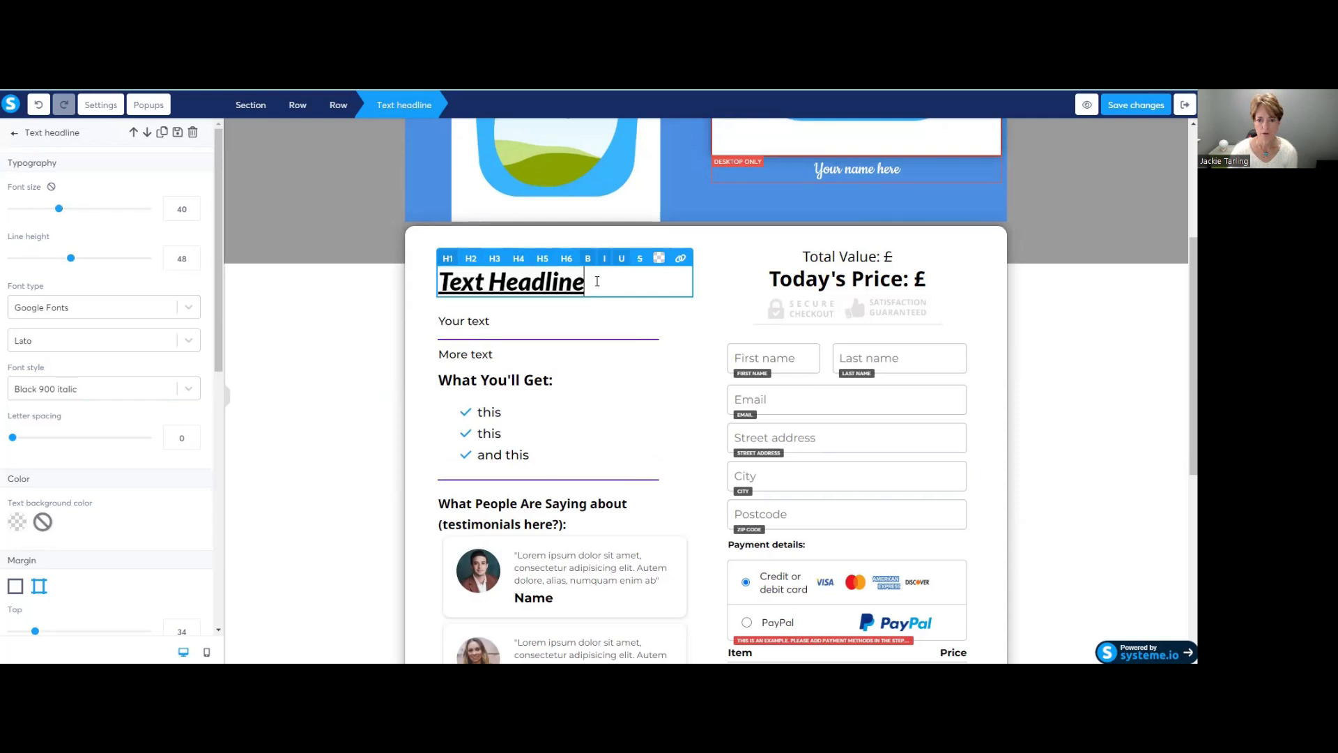
pyautogui.moveTo(593, 280); pyautogui.dragTo(434, 285)
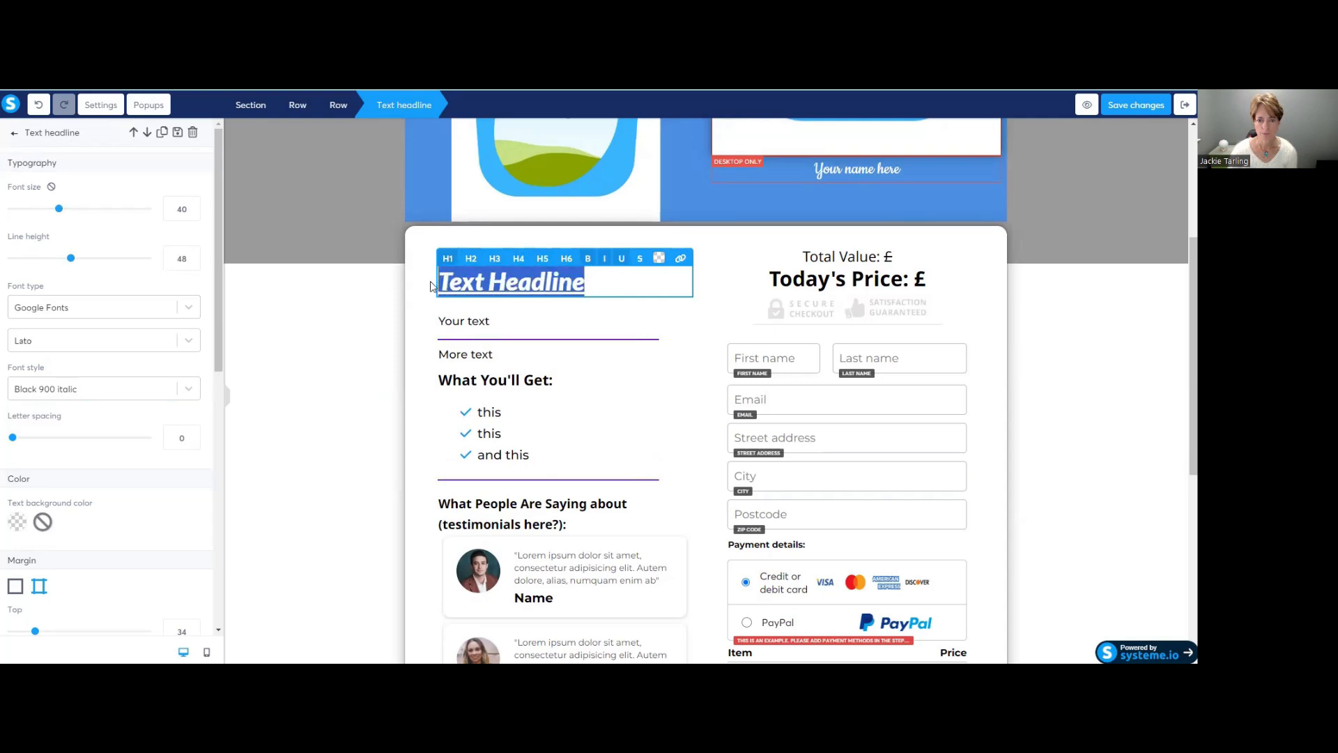
pyautogui.click(622, 260)
pyautogui.click(604, 279)
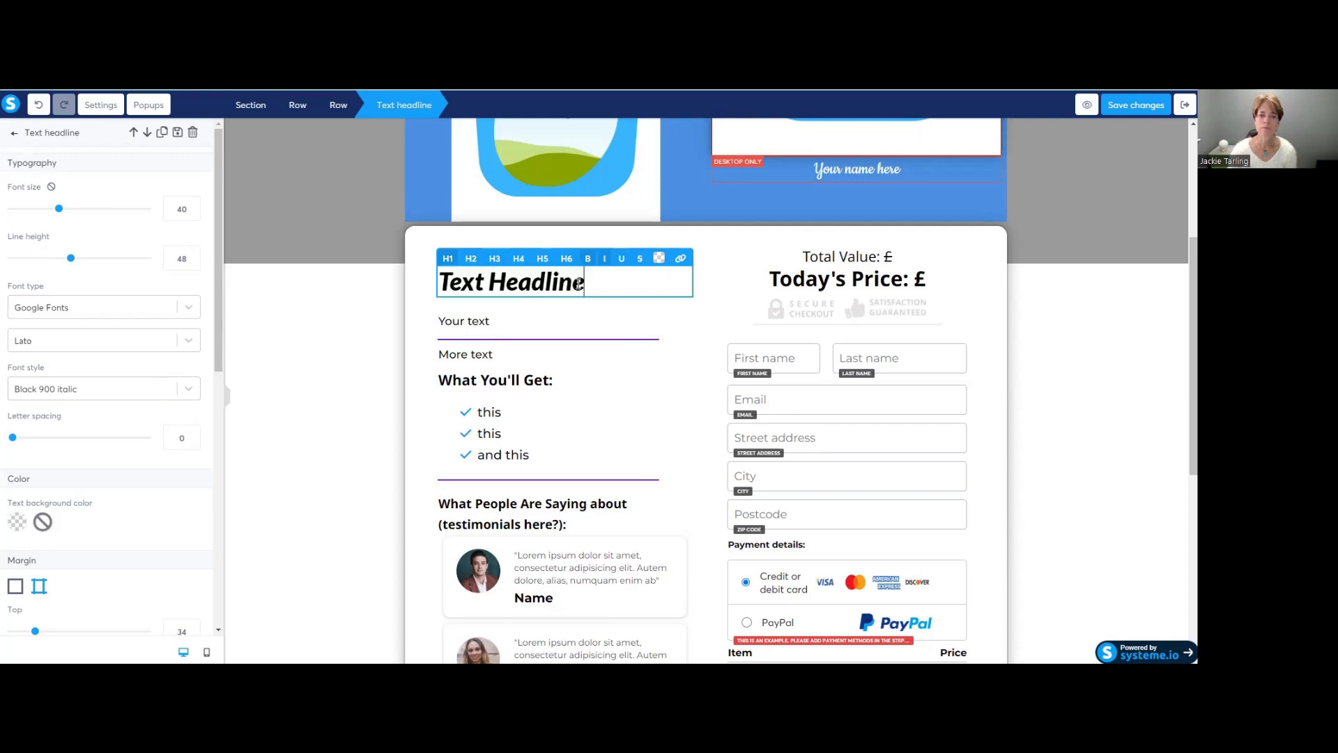
# Try the Thin 100 italic font style on "Text Headline" and turn off its bold formatting
pyautogui.click(190, 391)
pyautogui.scroll(-1, 90, 513)
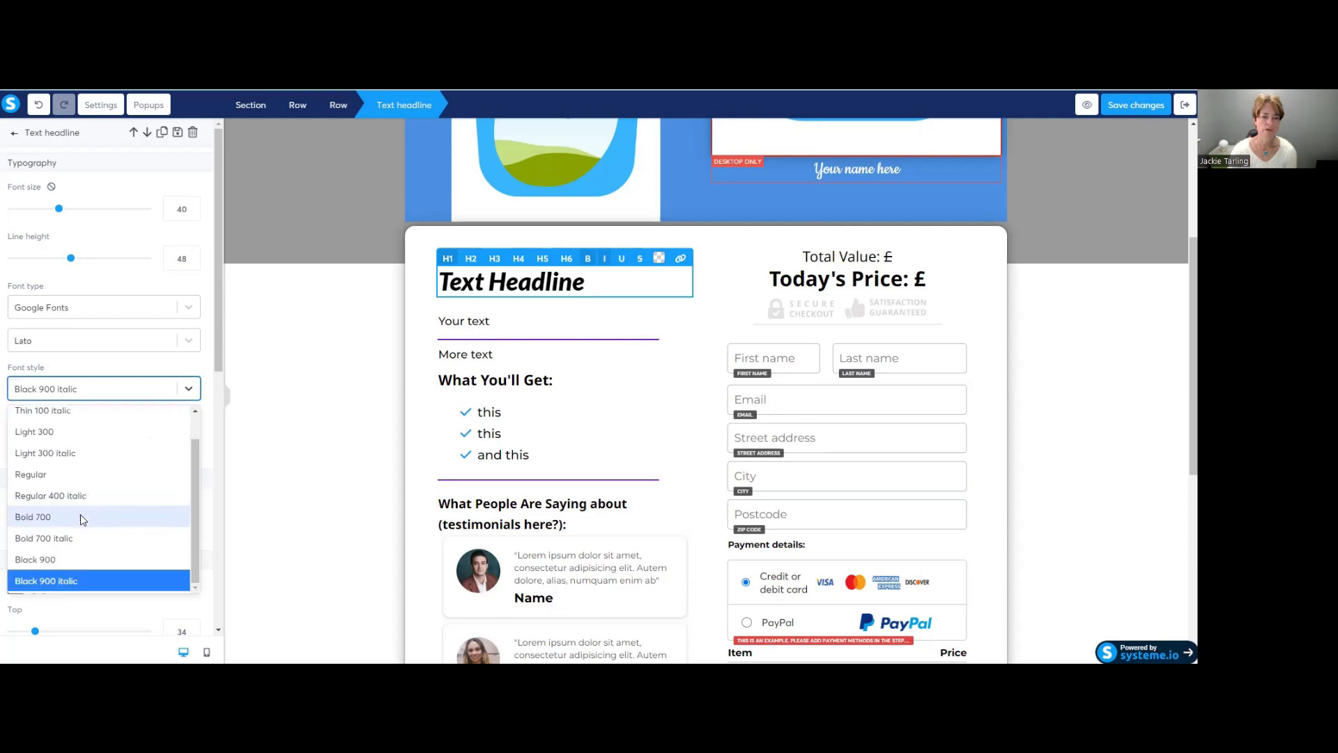
pyautogui.scroll(1, 91, 488)
pyautogui.click(92, 440)
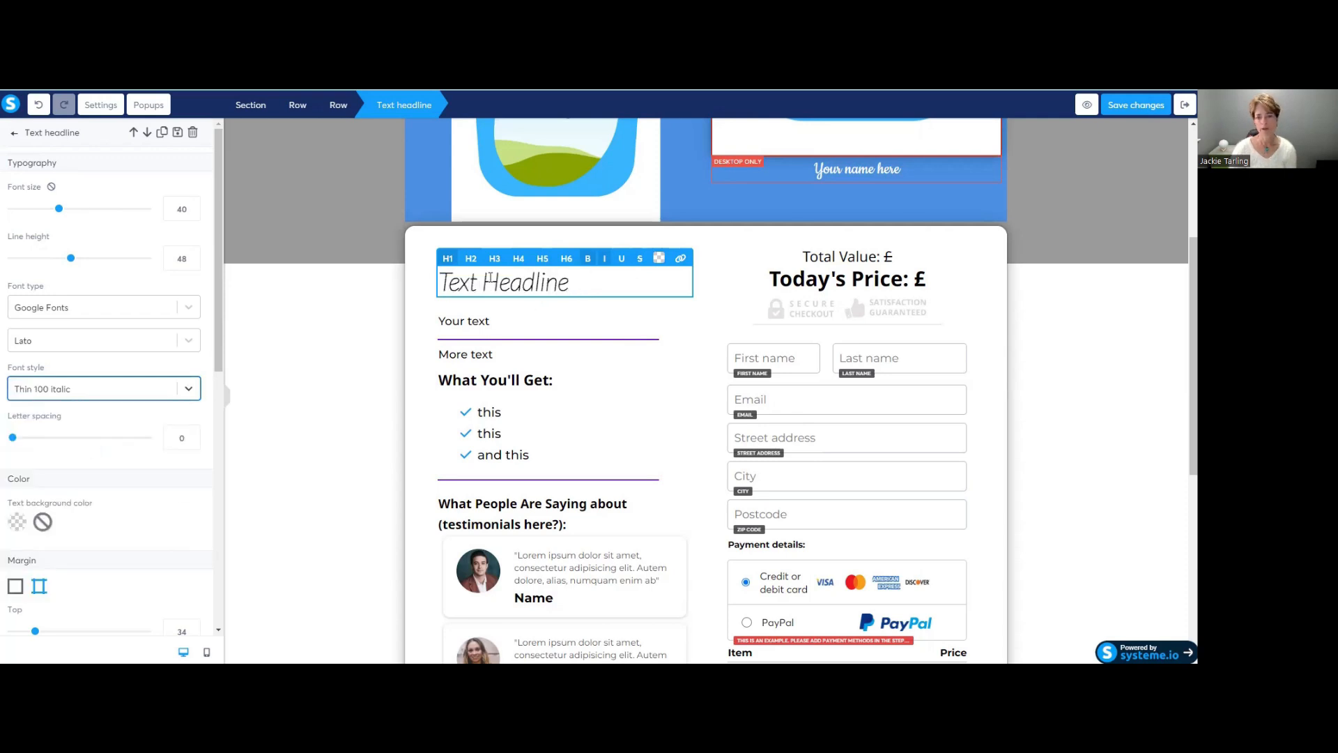
pyautogui.moveTo(575, 279); pyautogui.dragTo(440, 279)
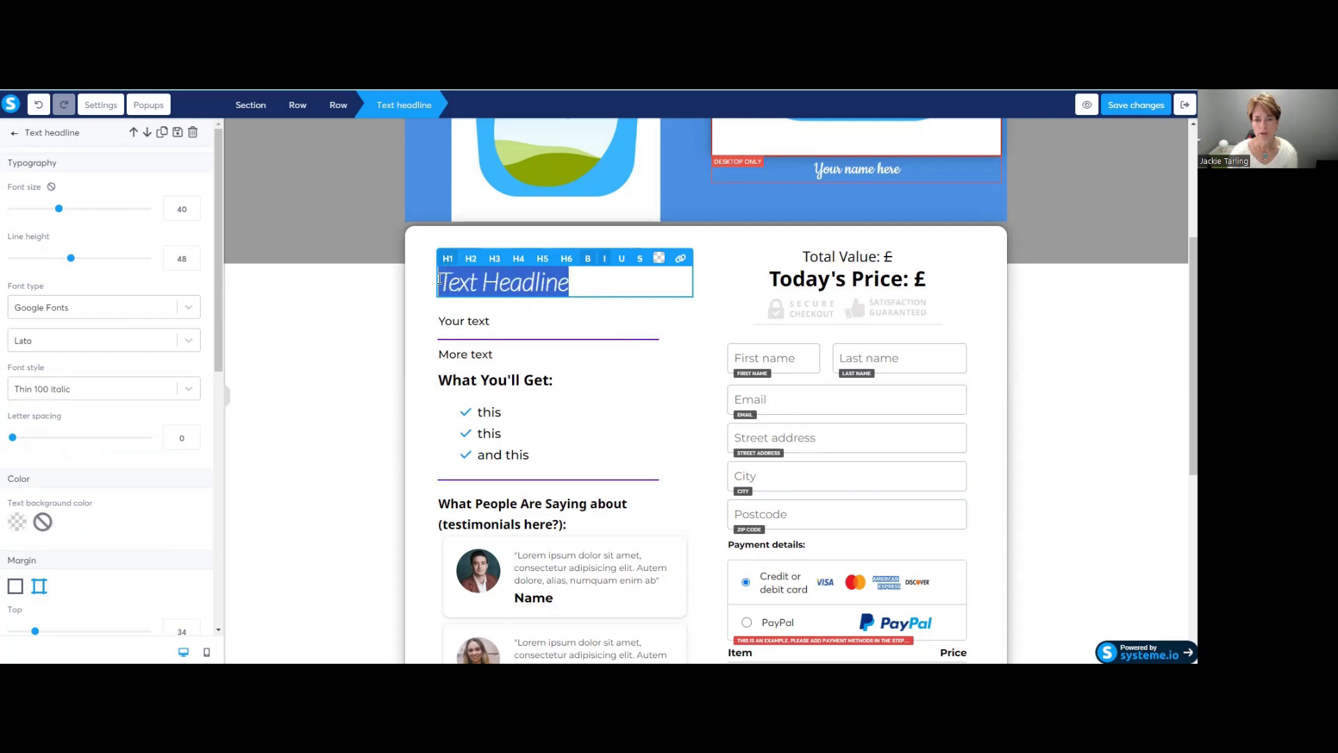
pyautogui.click(595, 281)
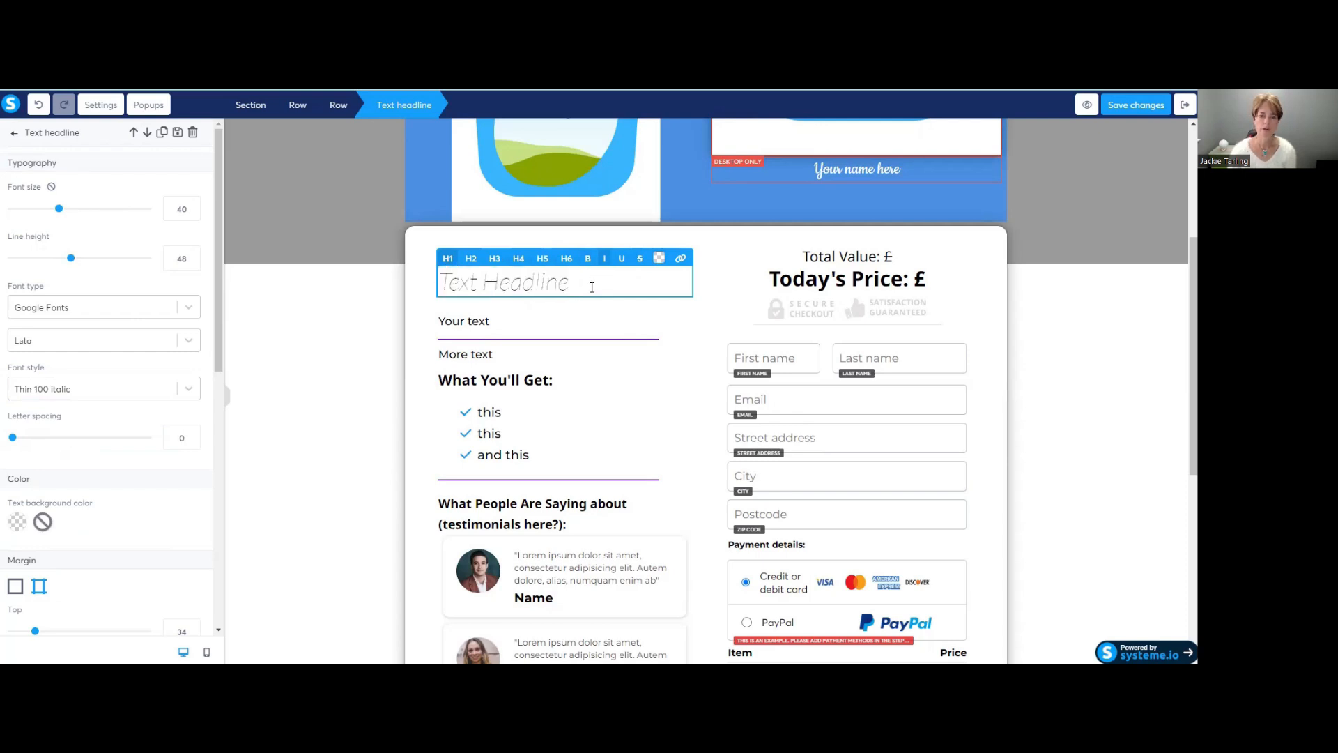
# Set the font style of "Text Headline" to Light 300
pyautogui.moveTo(574, 283); pyautogui.dragTo(439, 282)
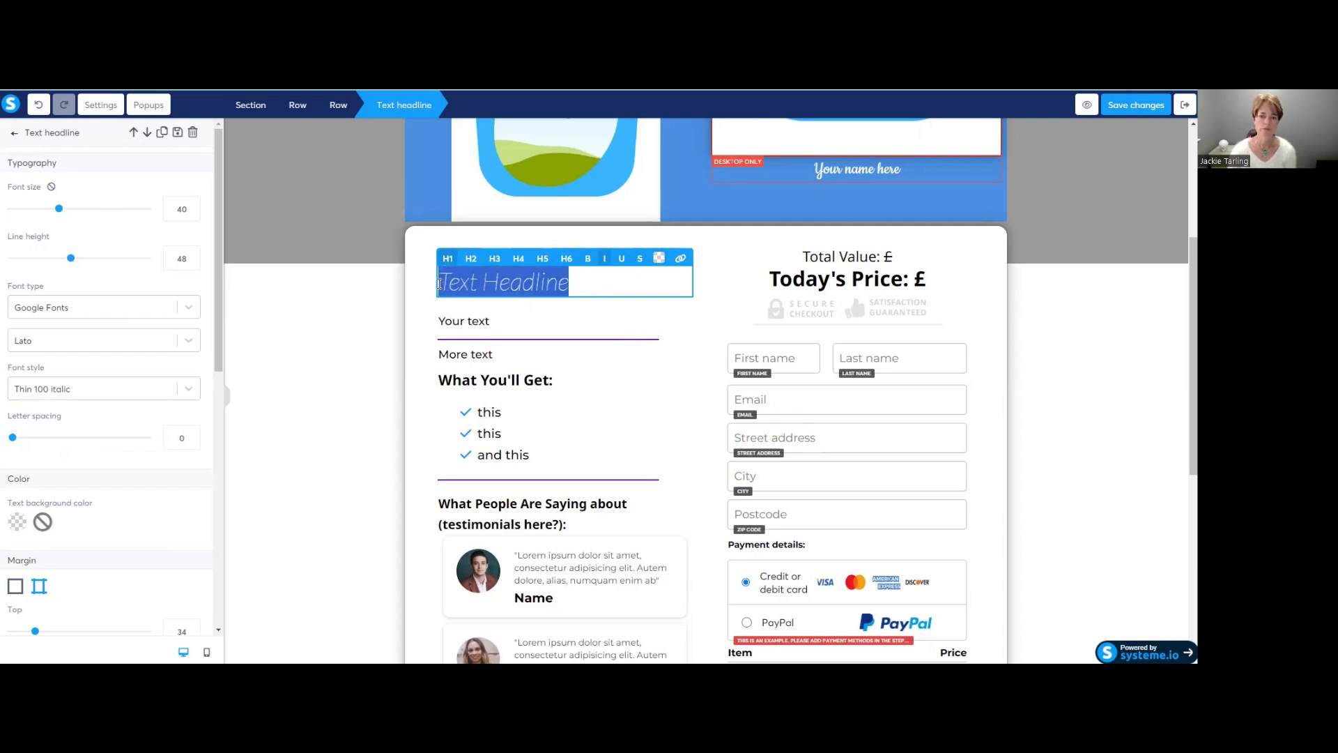
pyautogui.click(186, 390)
pyautogui.click(98, 461)
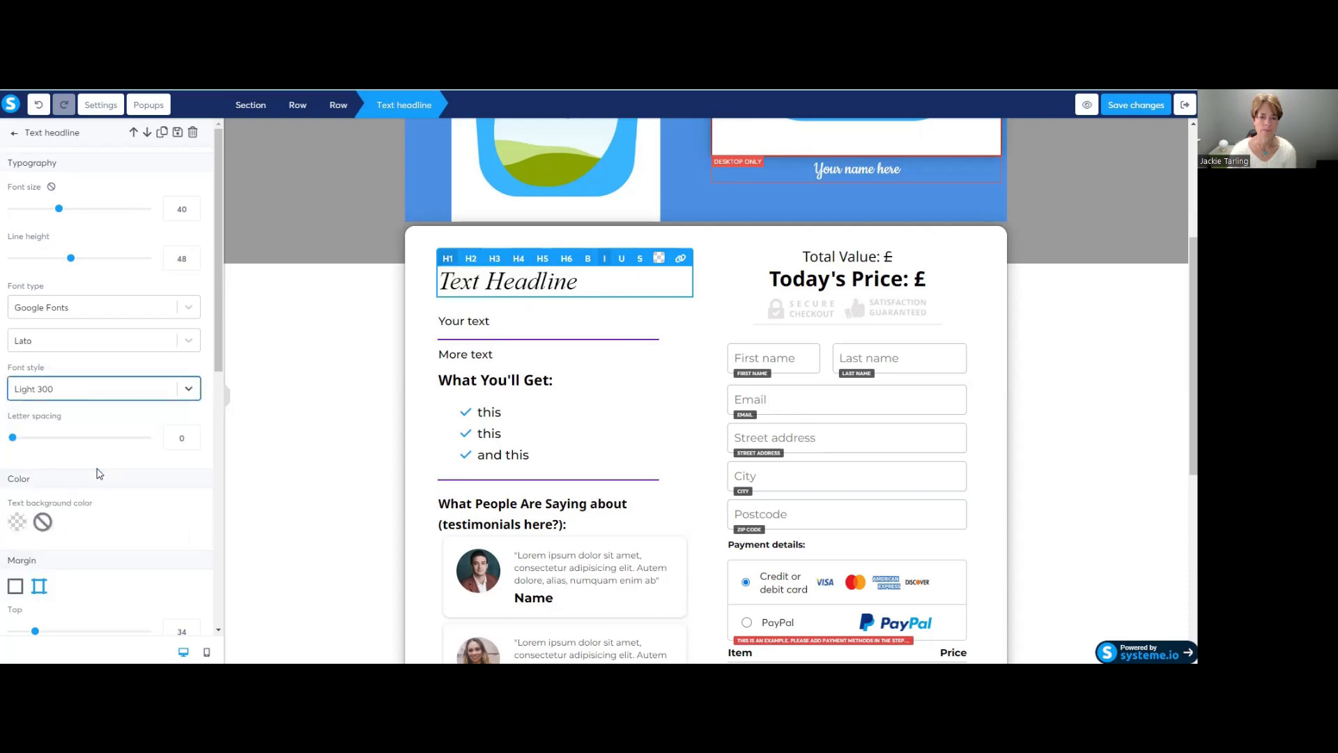
pyautogui.click(596, 275)
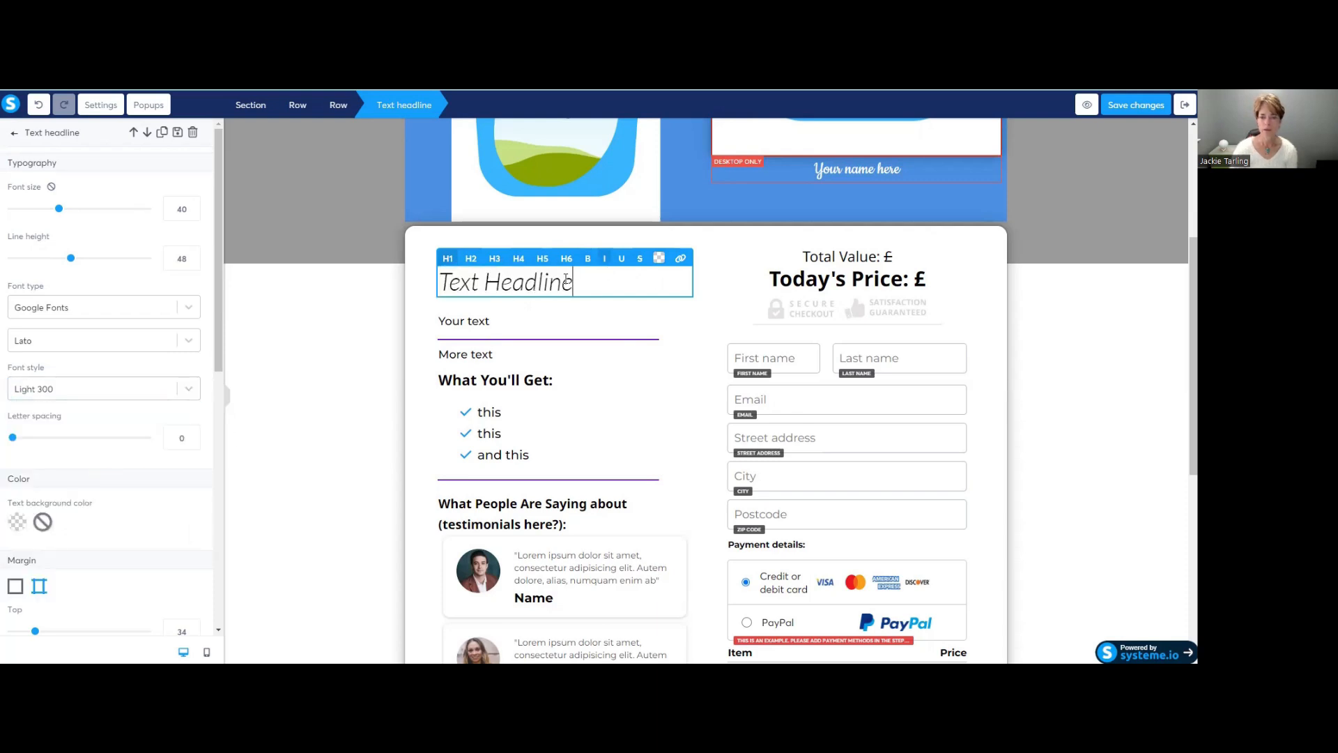
pyautogui.click(188, 389)
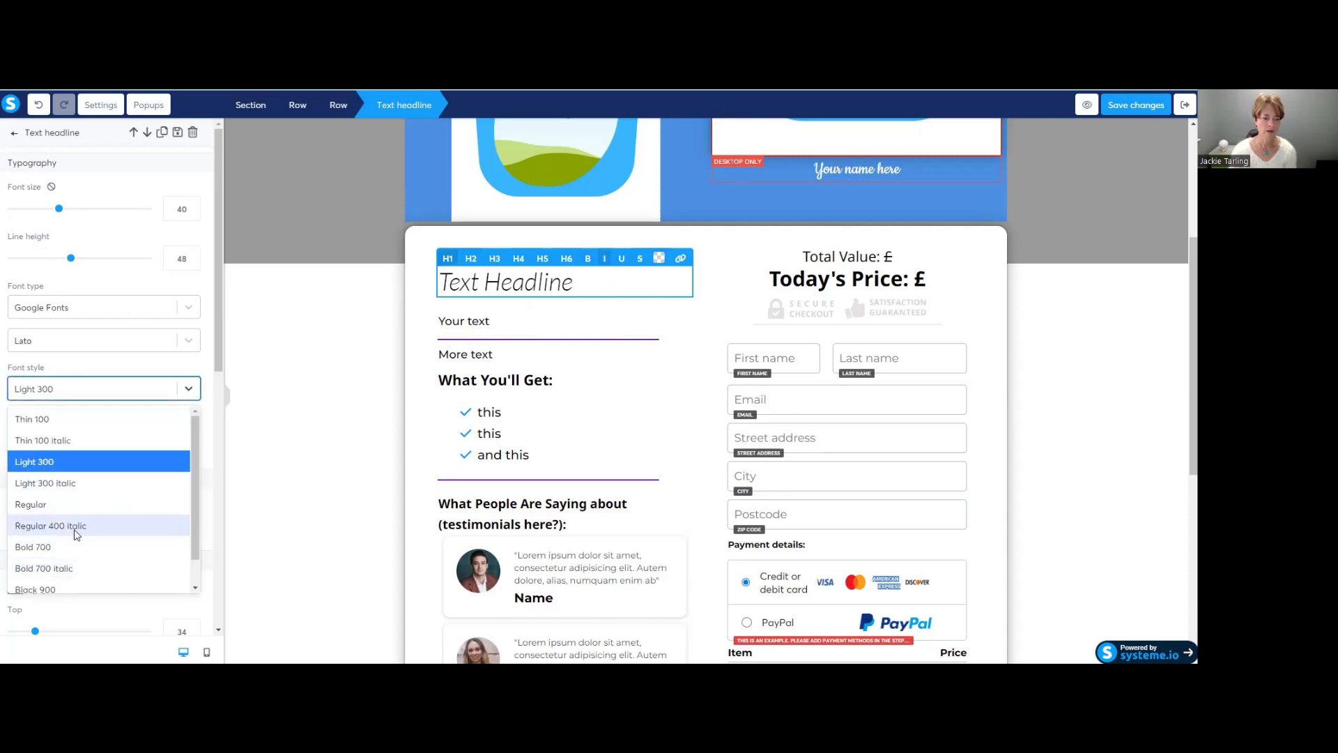
pyautogui.click(188, 391)
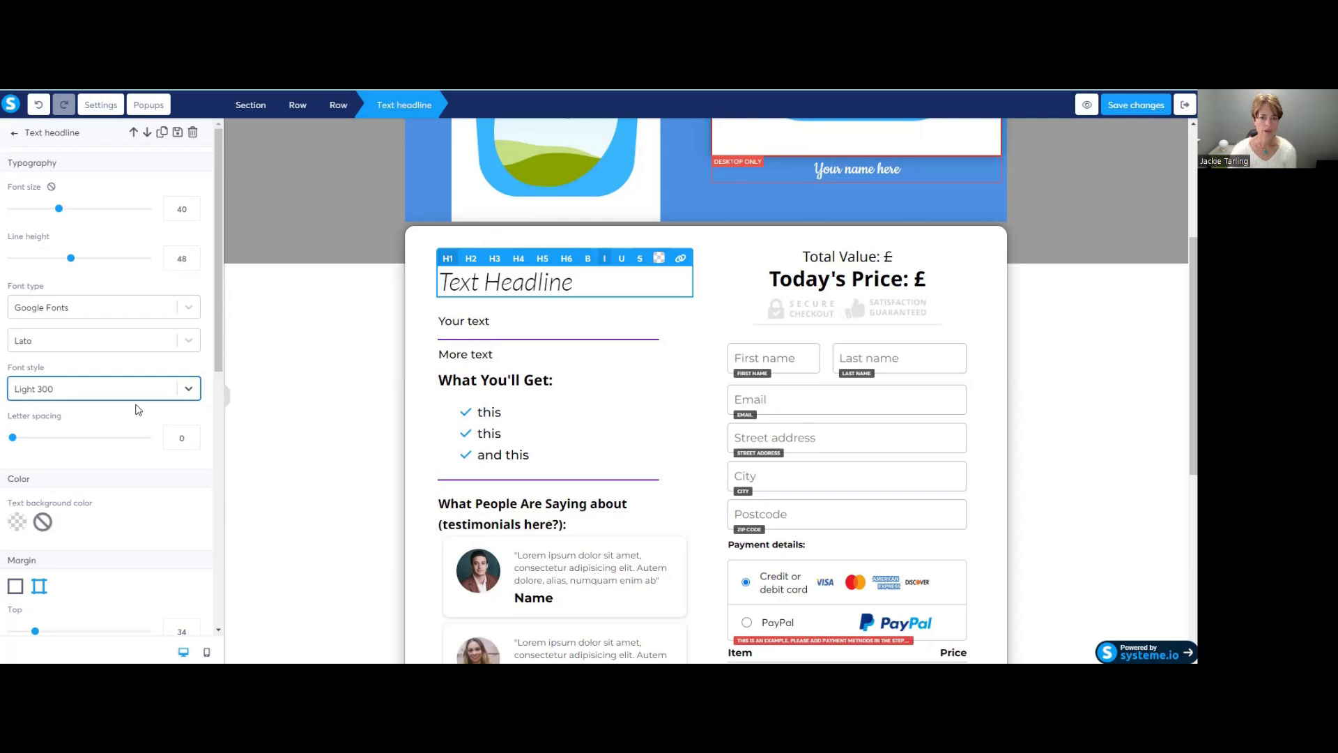
pyautogui.click(578, 281)
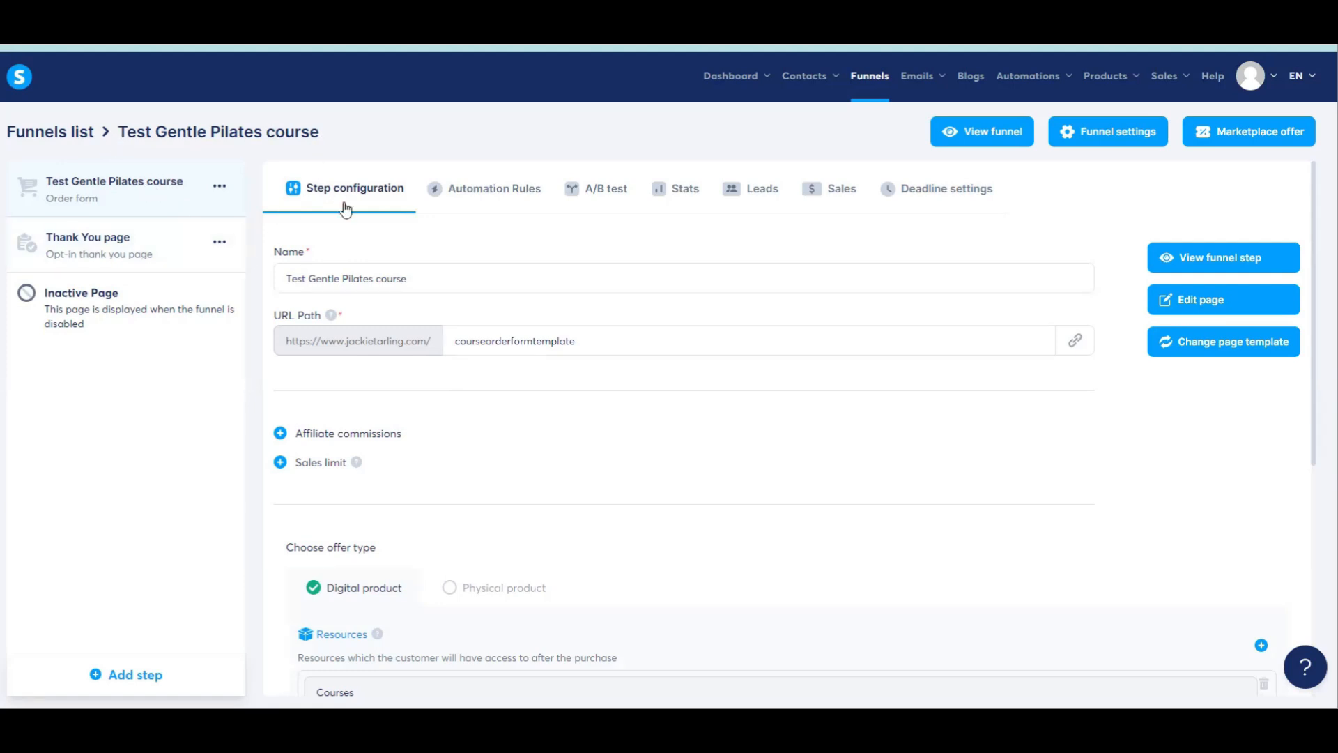
# Examine the order form's step configuration for the Test Gentle Pilates course, including offer type, resources, price plans and coupons
pyautogui.scroll(-5, 389, 308)
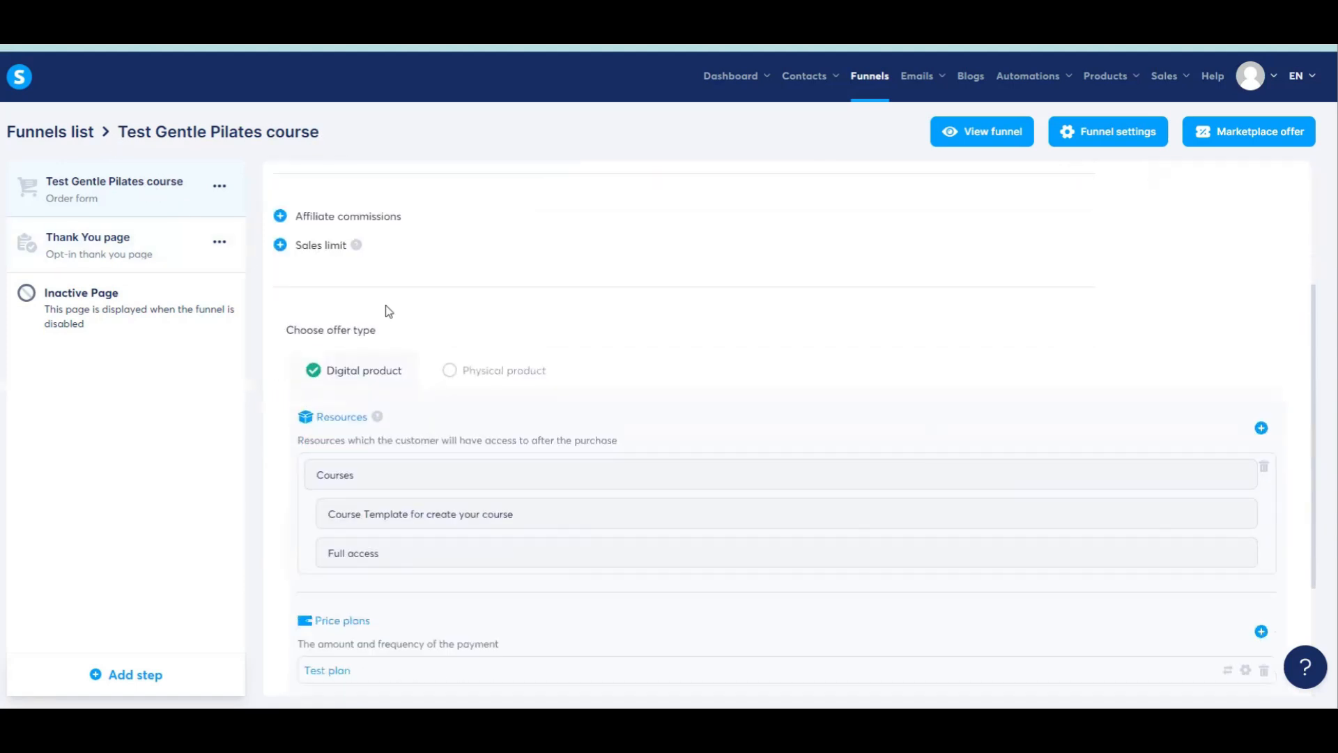
pyautogui.scroll(-1, 387, 306)
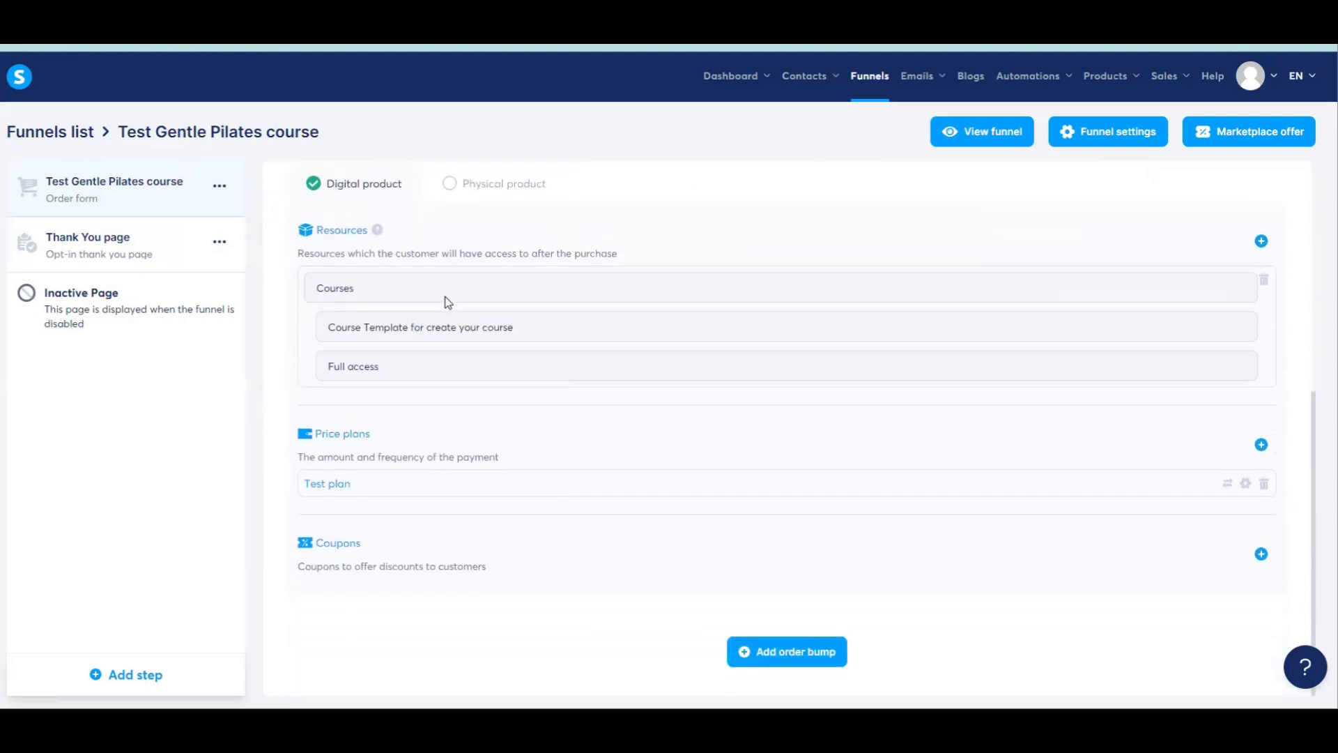
pyautogui.scroll(1, 448, 302)
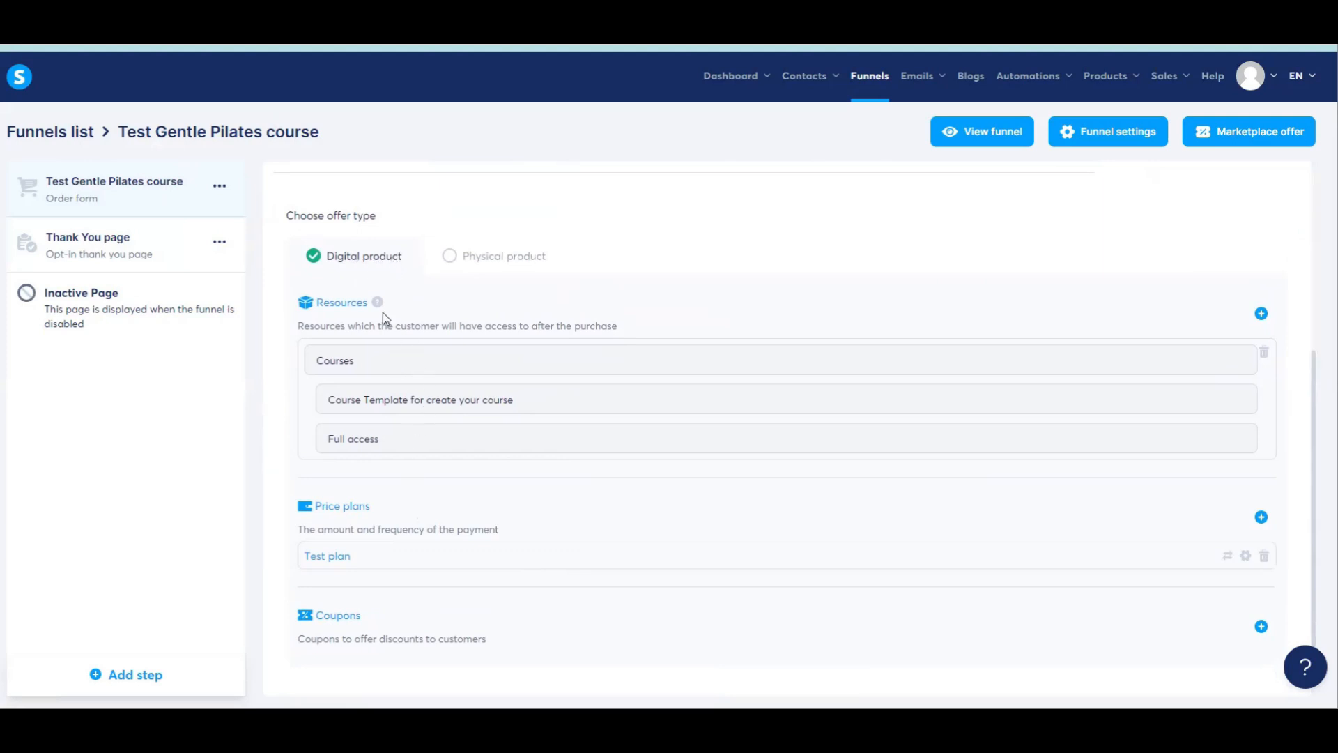
pyautogui.scroll(5, 369, 282)
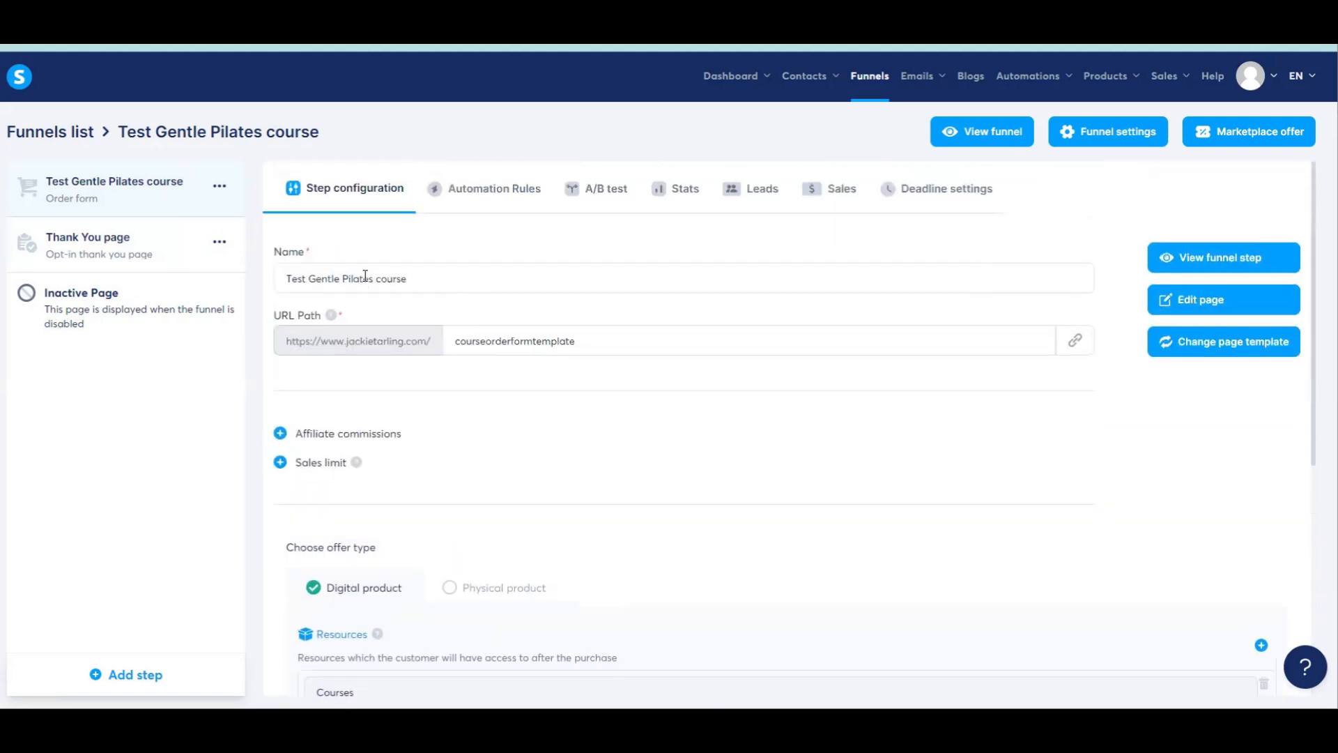
pyautogui.scroll(-3, 364, 340)
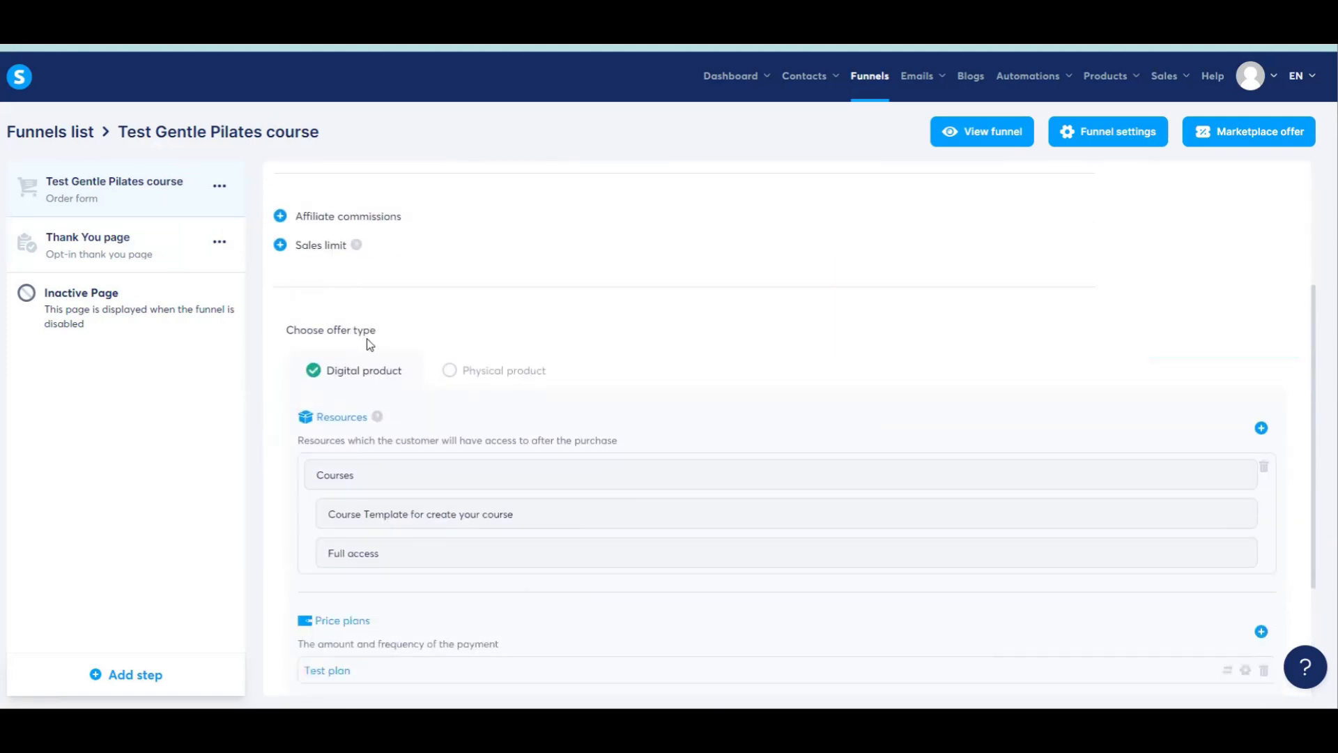
pyautogui.scroll(-2, 366, 284)
pyautogui.scroll(5, 365, 291)
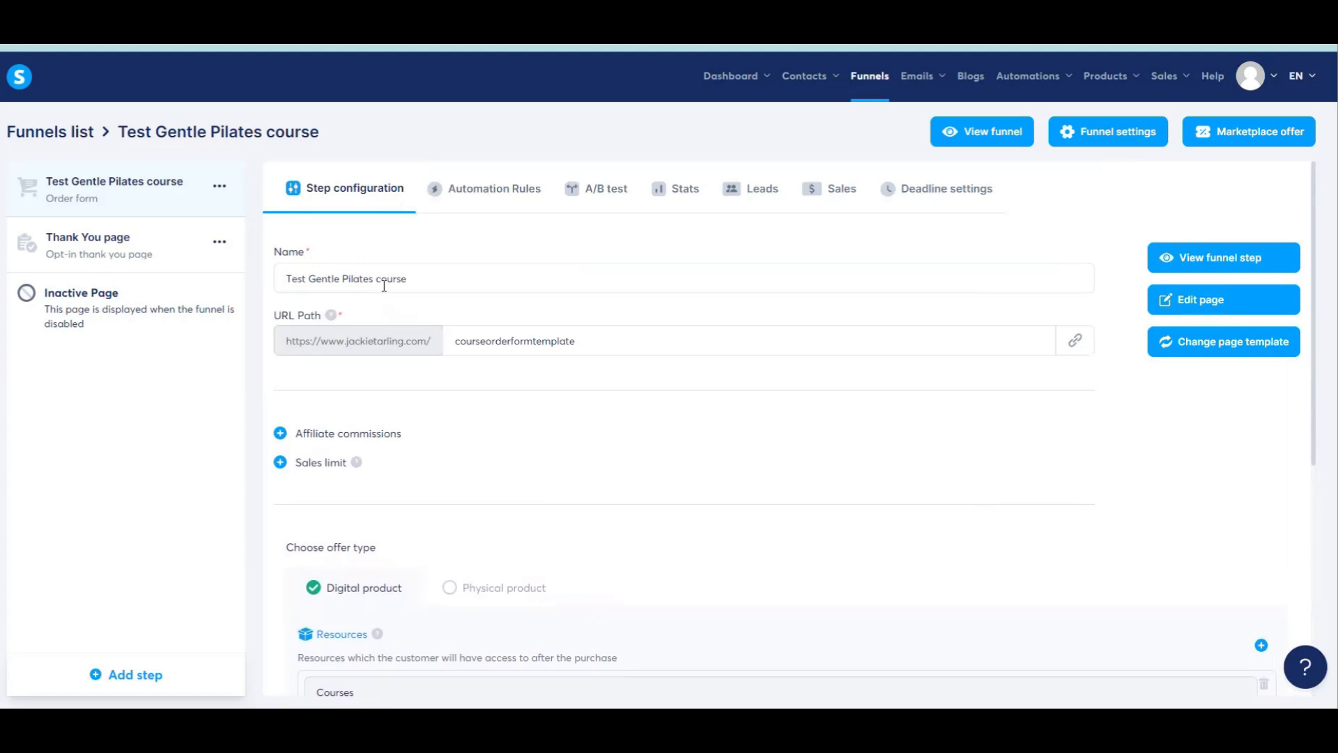
# Start adding a price plan, choose One-time payment as its type, and look through the existing price plans
pyautogui.scroll(-5, 394, 340)
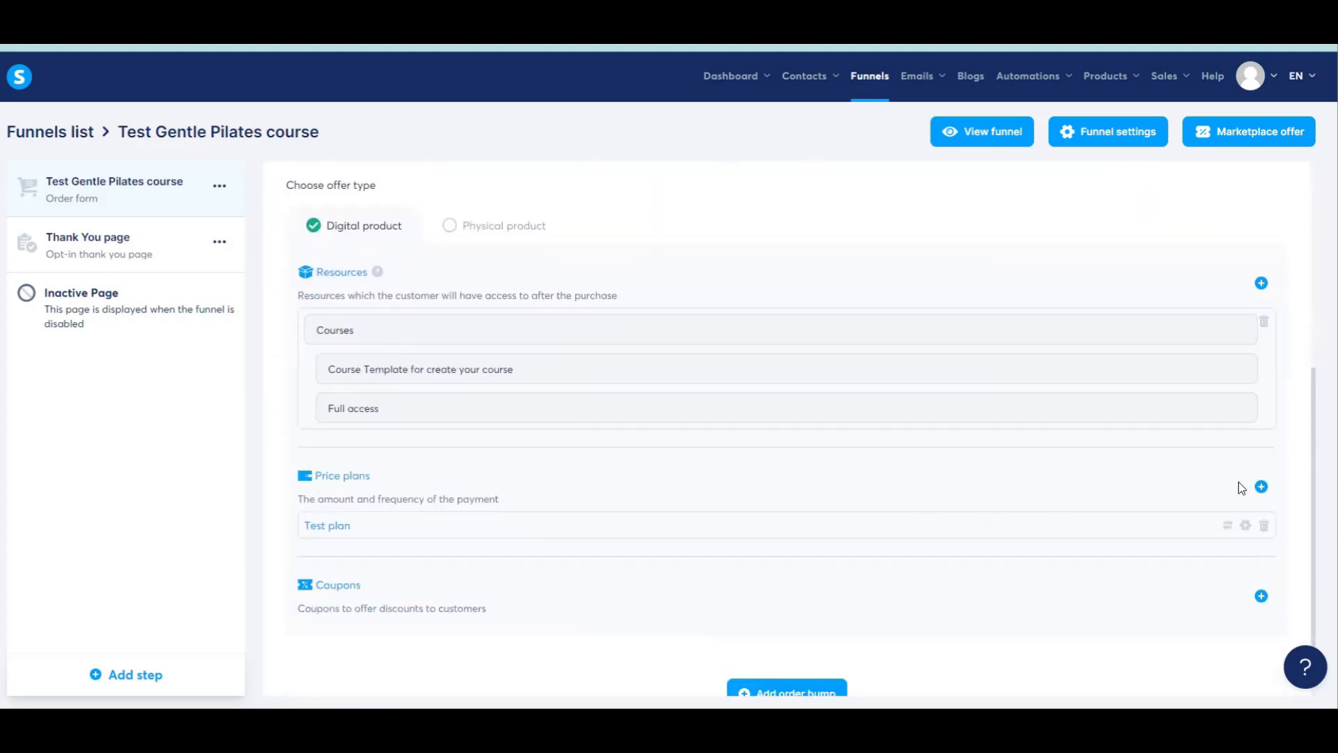
pyautogui.click(1261, 487)
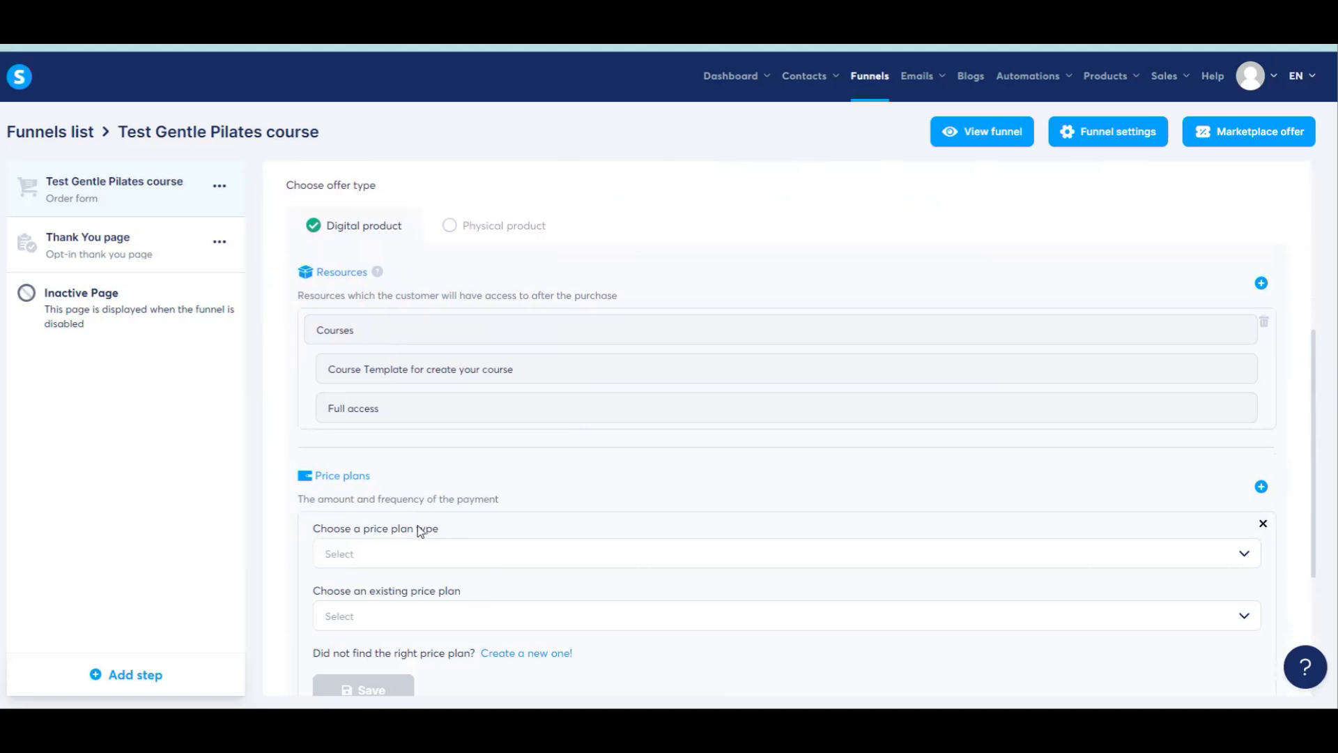
pyautogui.scroll(-1, 378, 513)
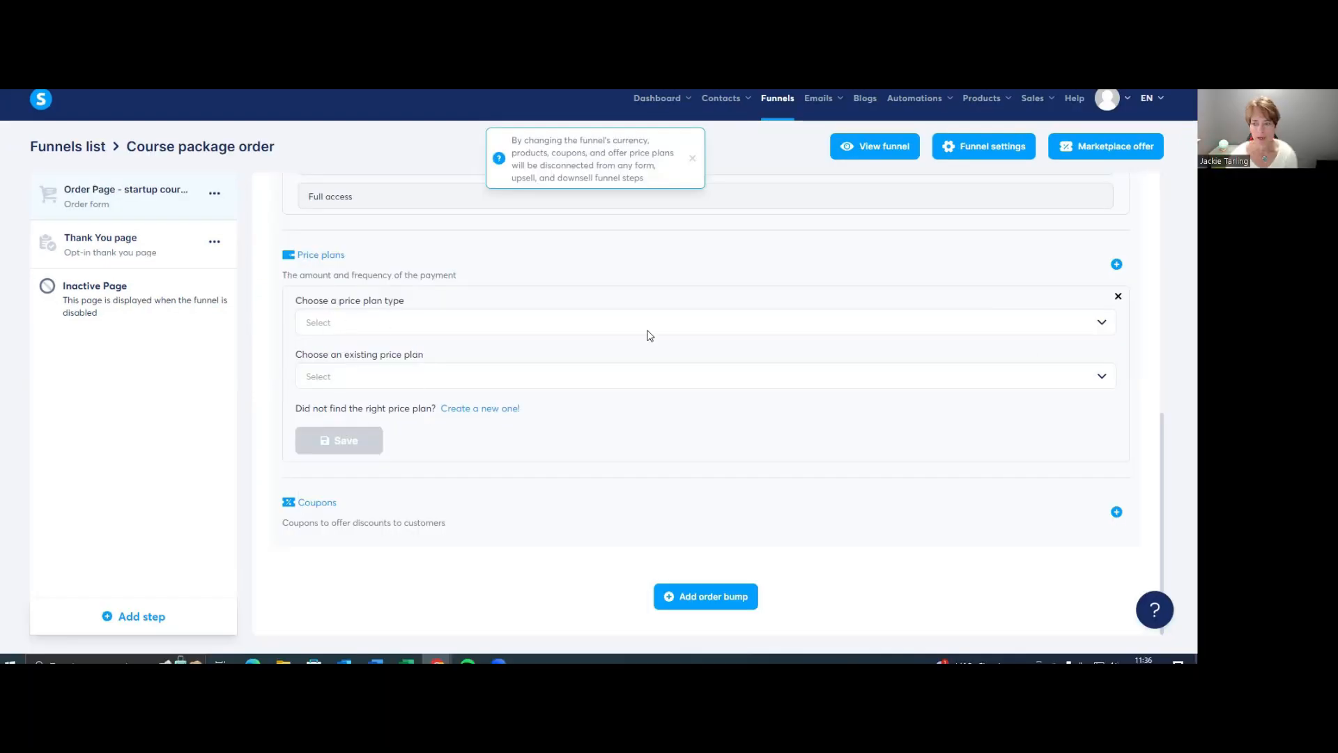
pyautogui.click(1099, 324)
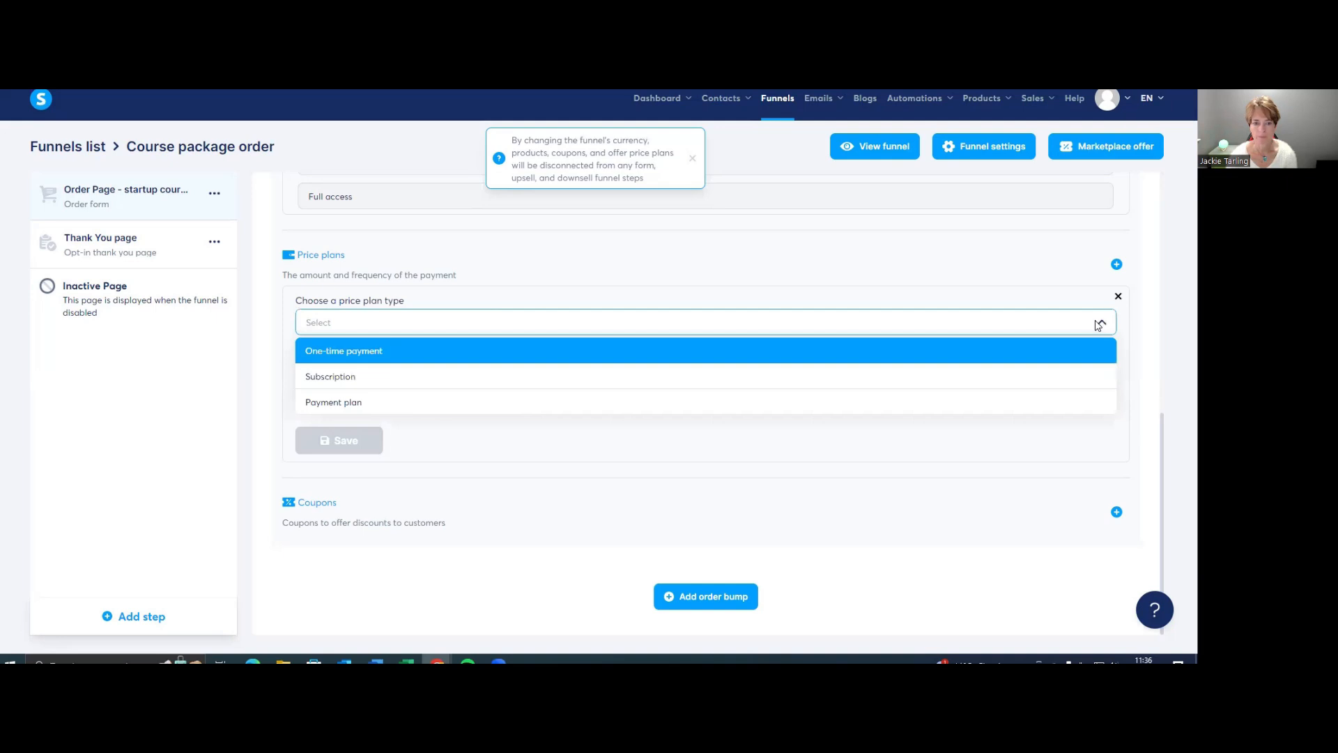
pyautogui.click(428, 349)
pyautogui.click(368, 378)
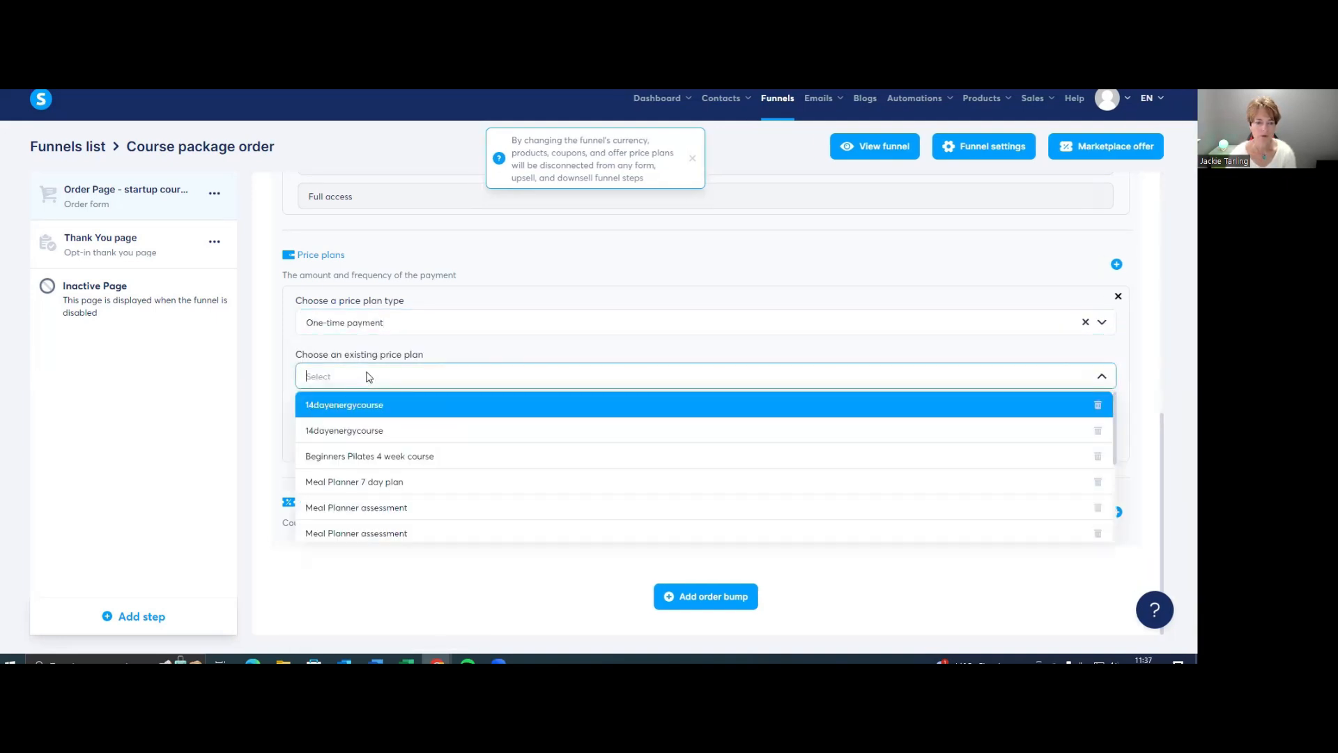
pyautogui.click(368, 378)
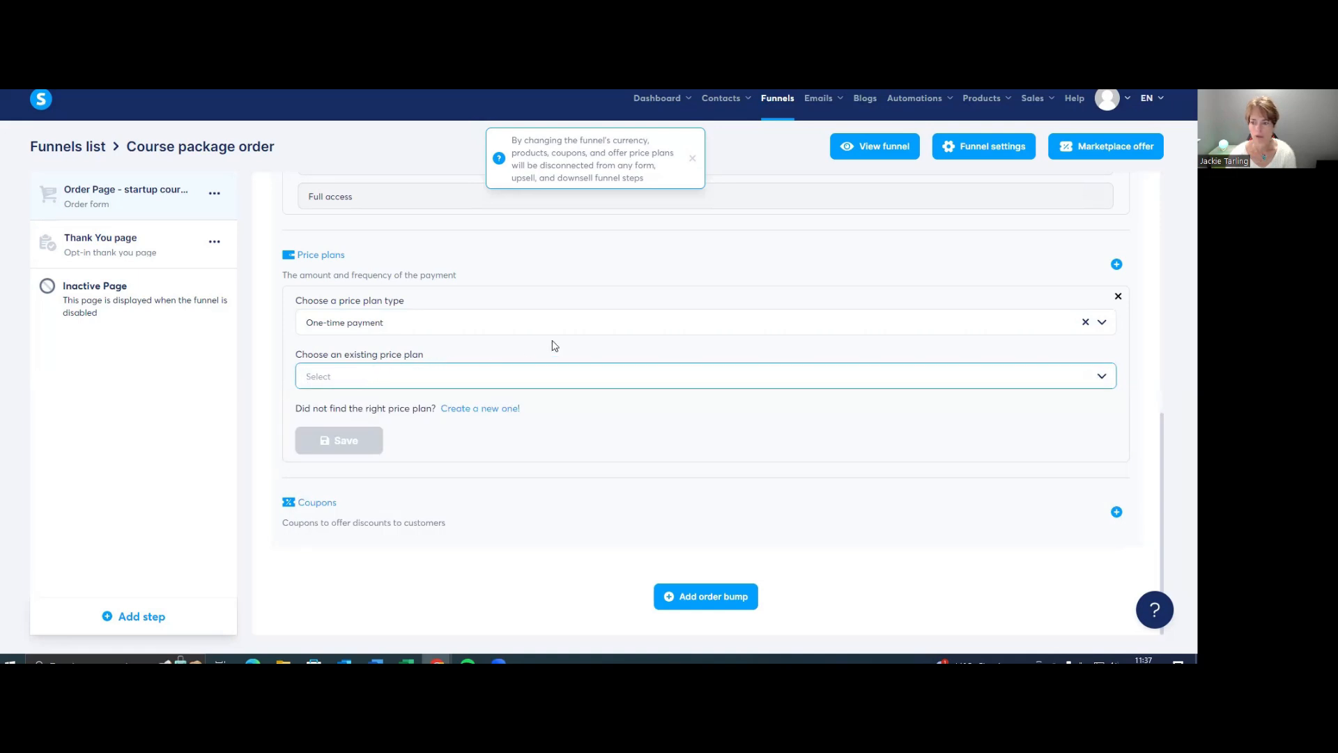
# Create a new price plan and name it "Gentle Pilates for Beginners" for both the order form and the dashboard
pyautogui.click(1117, 267)
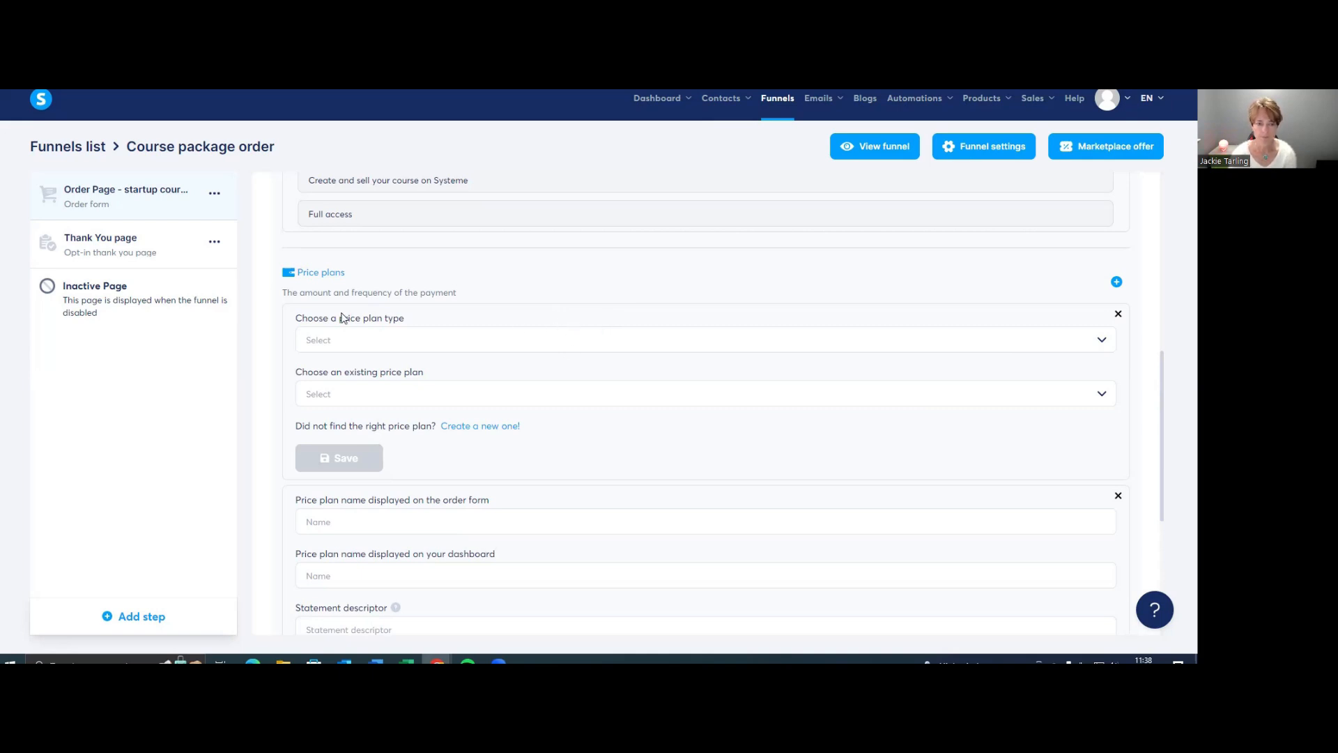
pyautogui.click(483, 429)
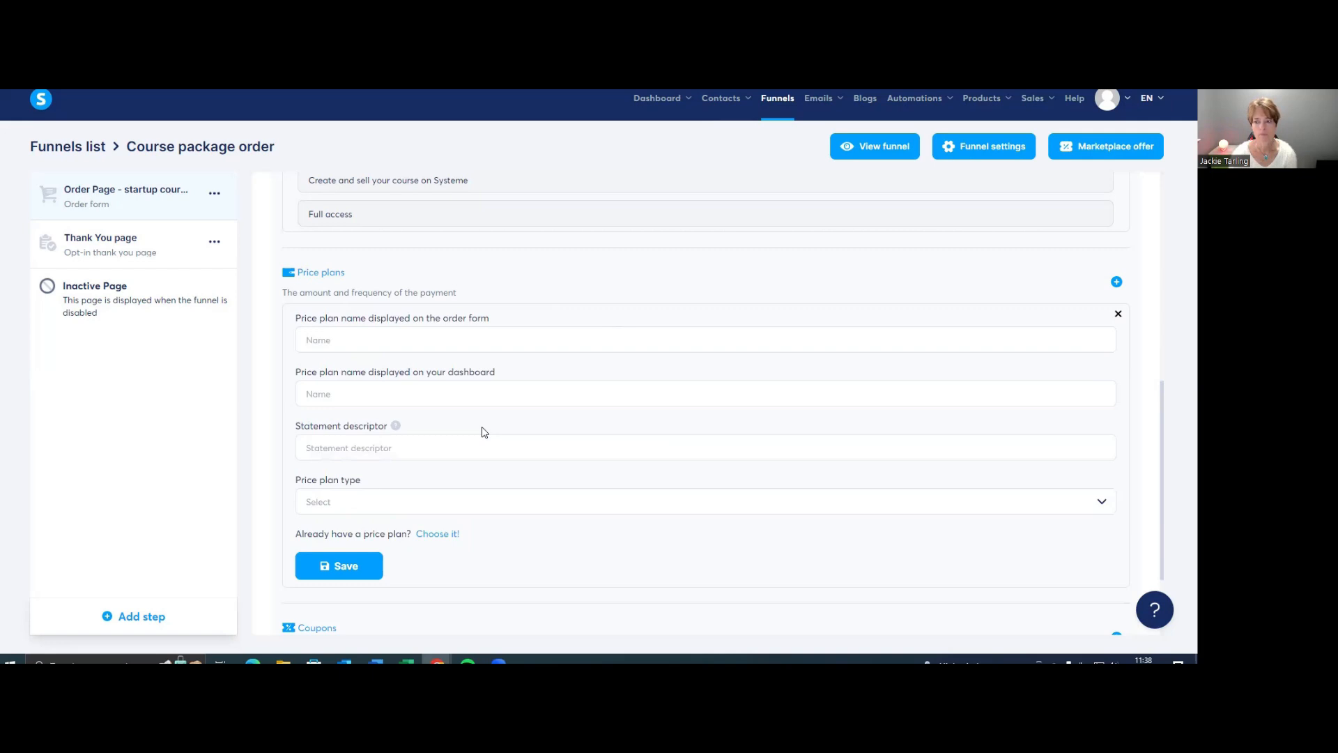
pyautogui.click(390, 339)
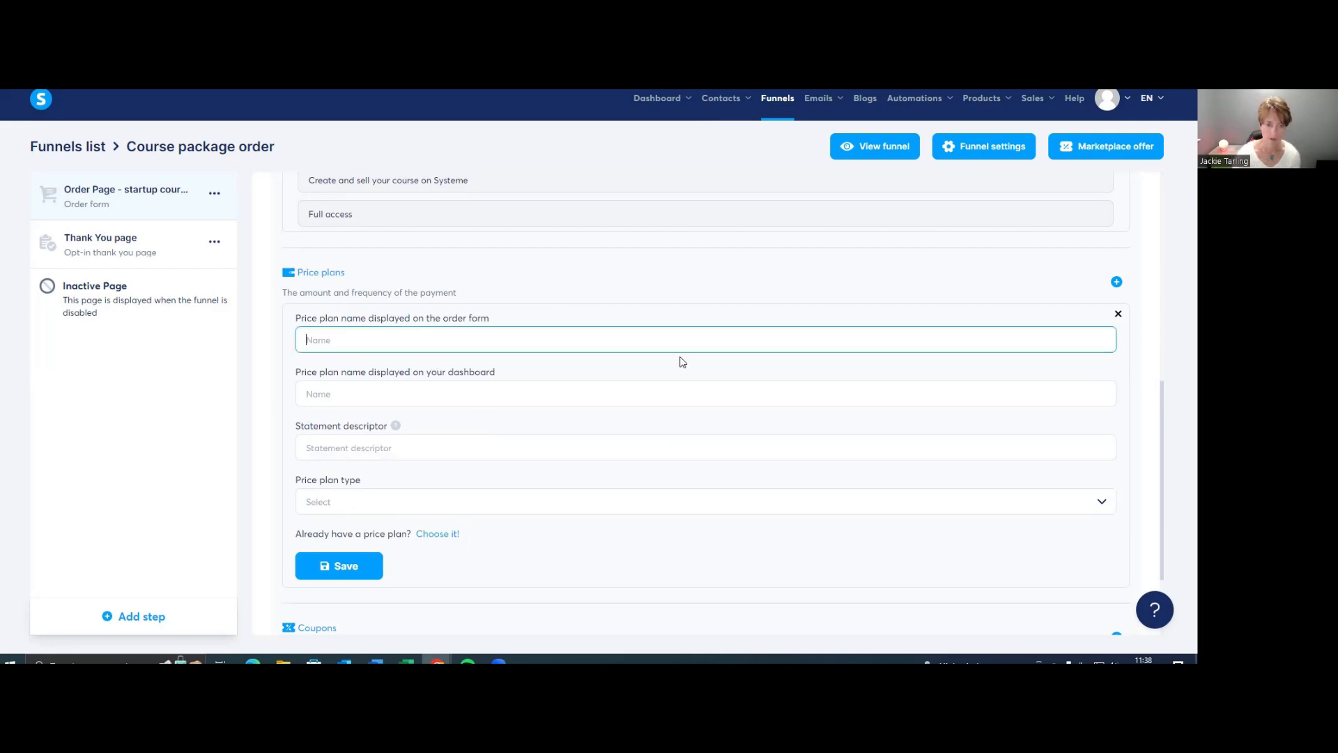
pyautogui.rightClick(332, 340)
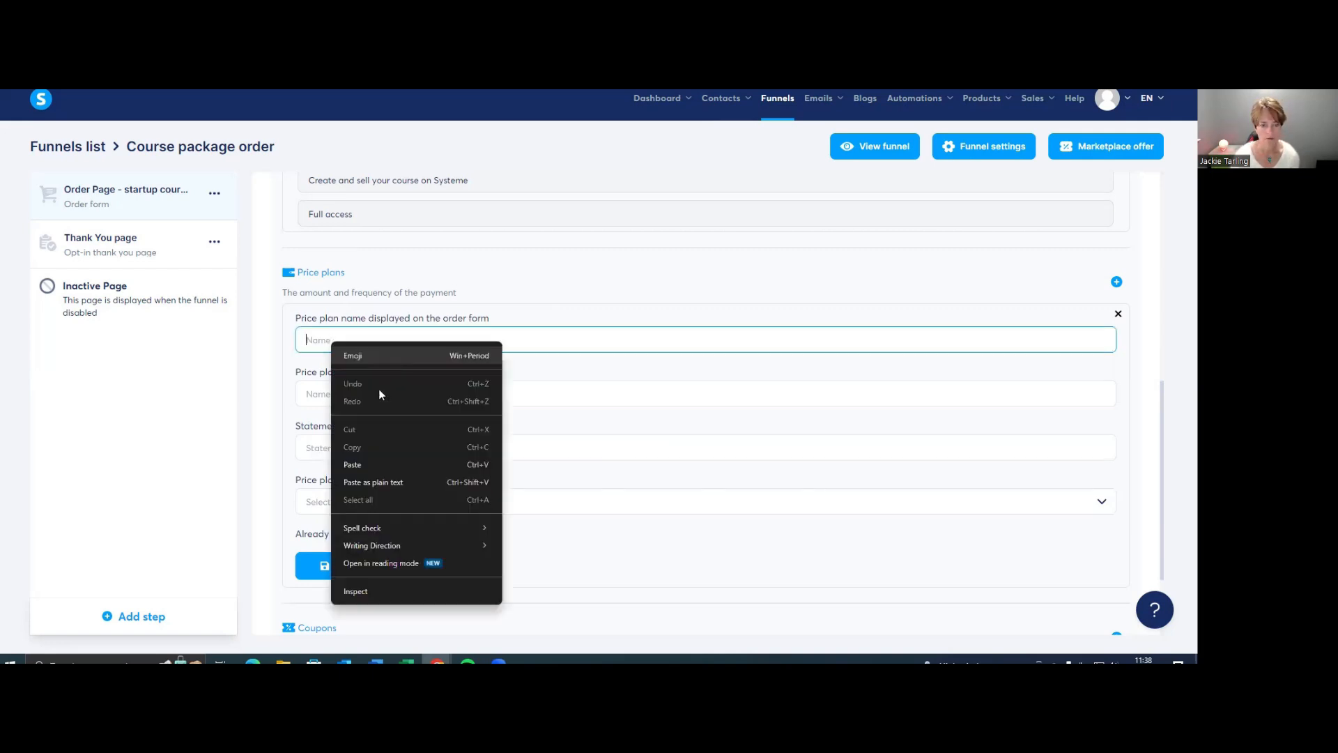
pyautogui.click(372, 466)
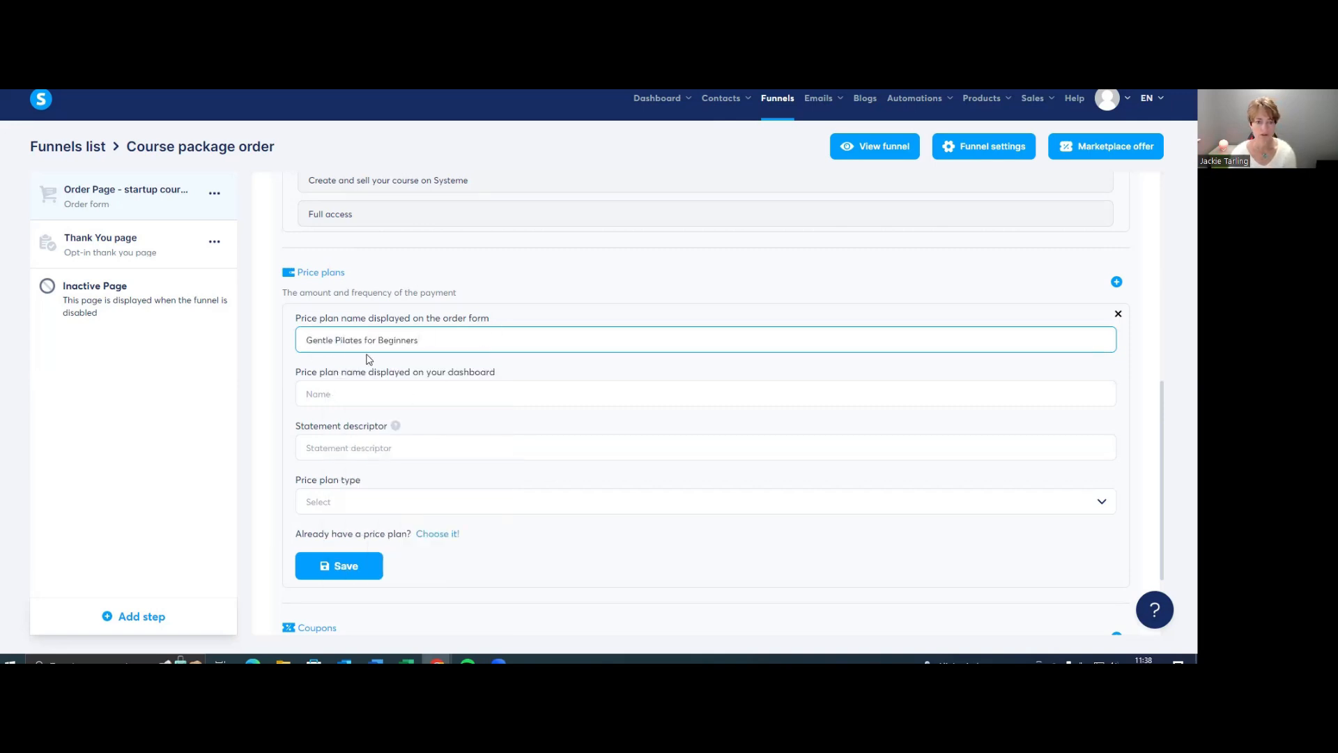
pyautogui.click(320, 394)
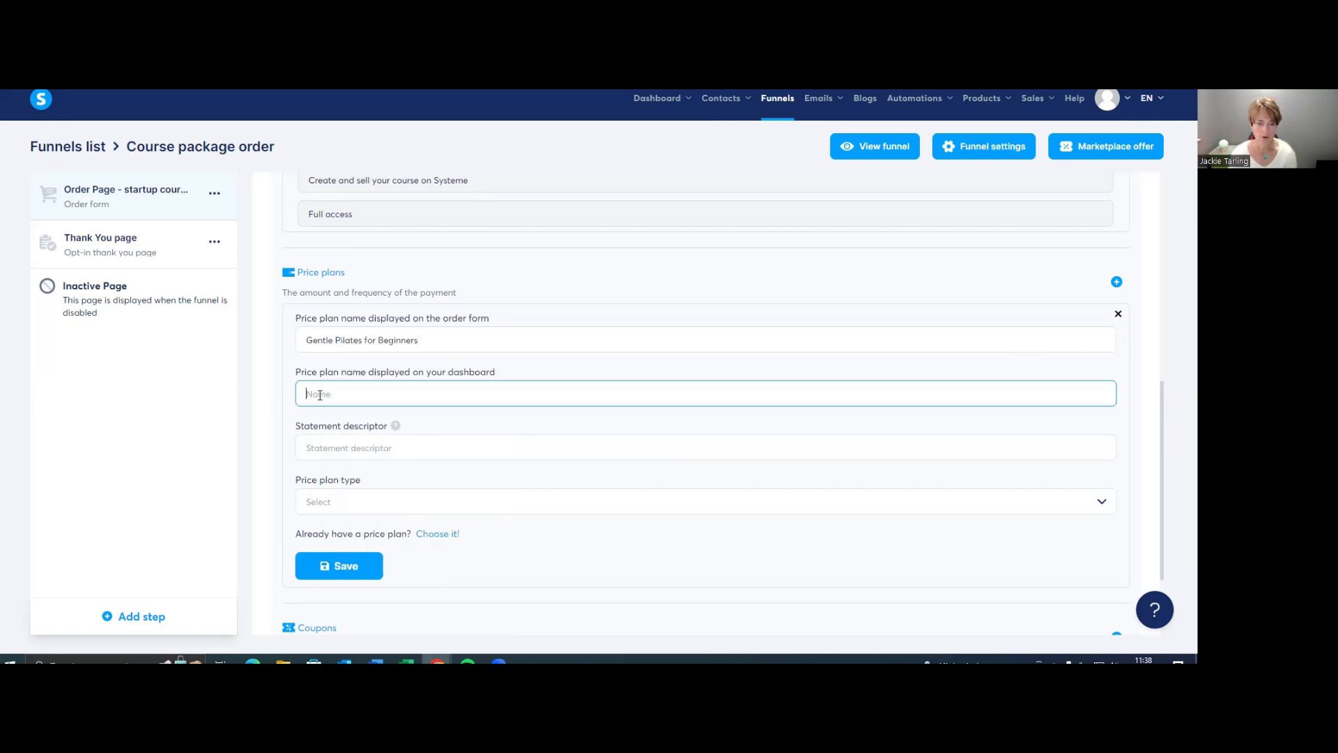
pyautogui.rightClick(320, 394)
pyautogui.click(354, 264)
# Set the price plan's statement descriptor to "Business Name -Gentle Pilates for Beg"
pyautogui.click(343, 448)
pyautogui.rightClick(343, 448)
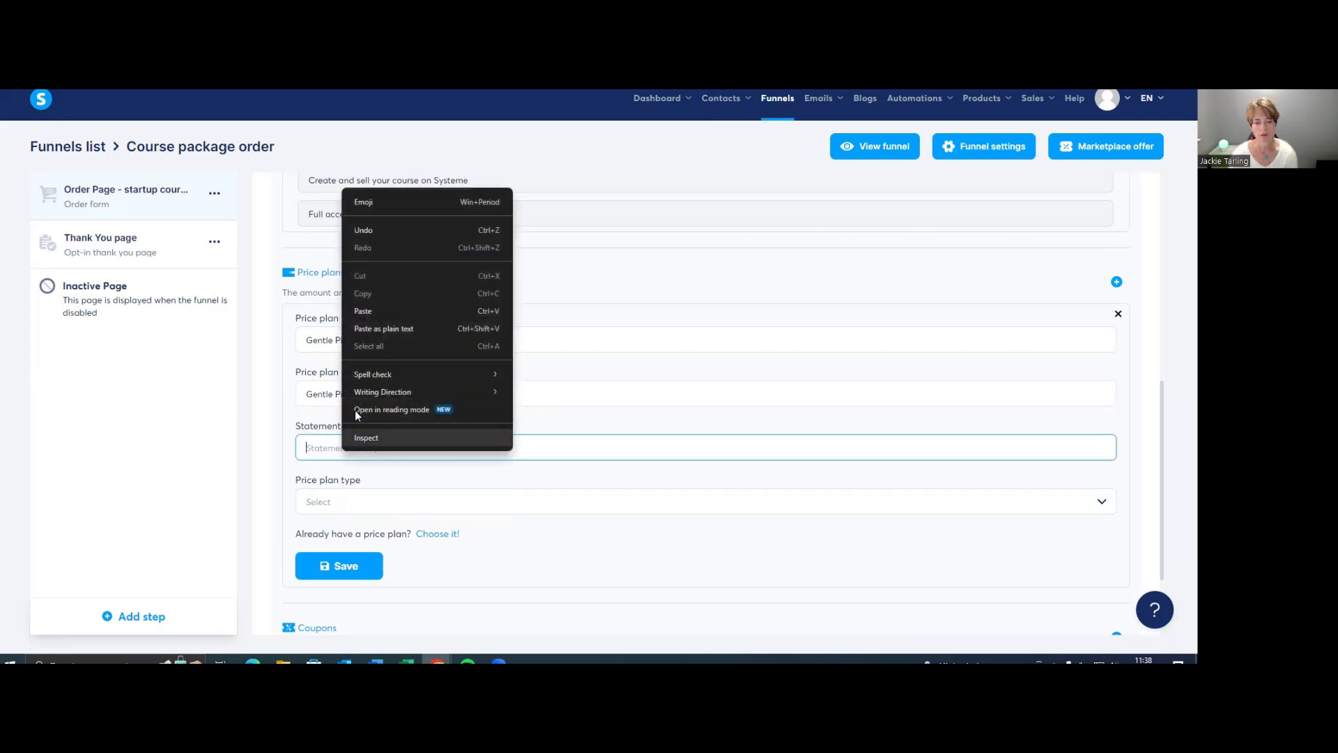
pyautogui.click(378, 311)
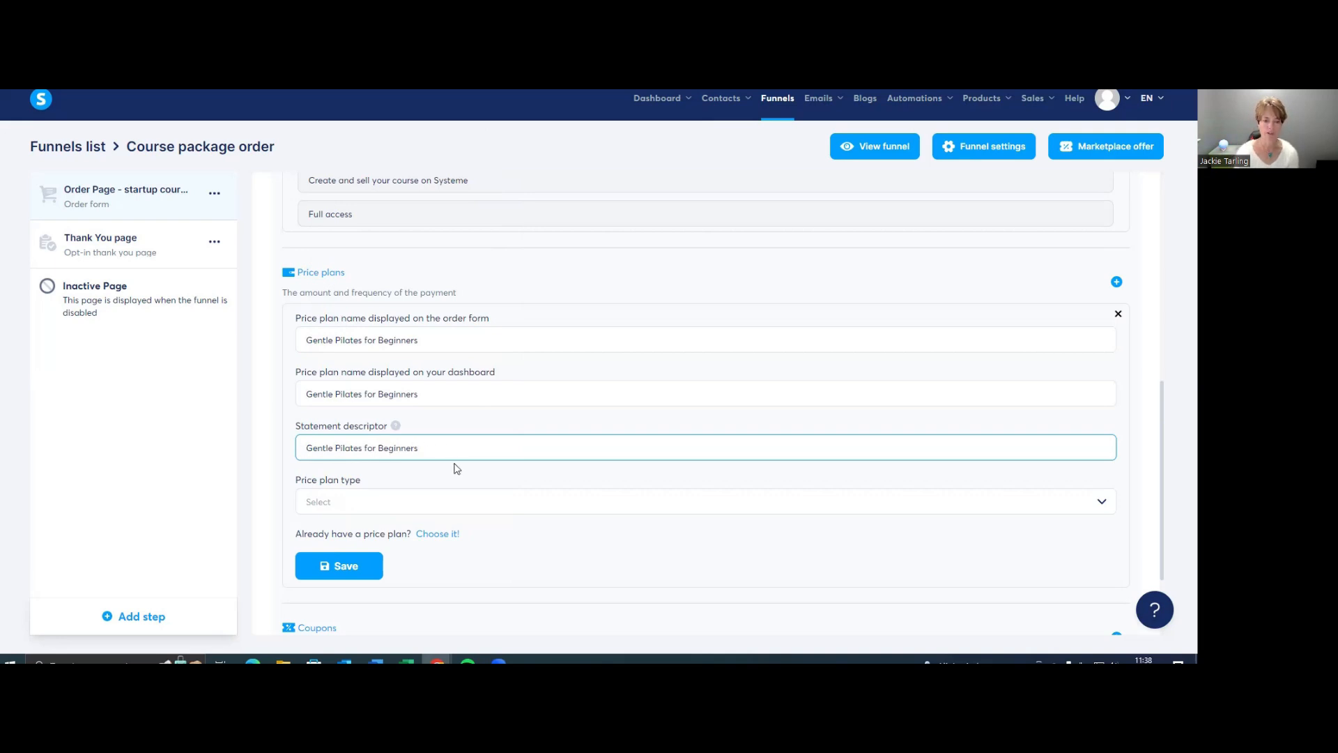
pyautogui.write('Busin')
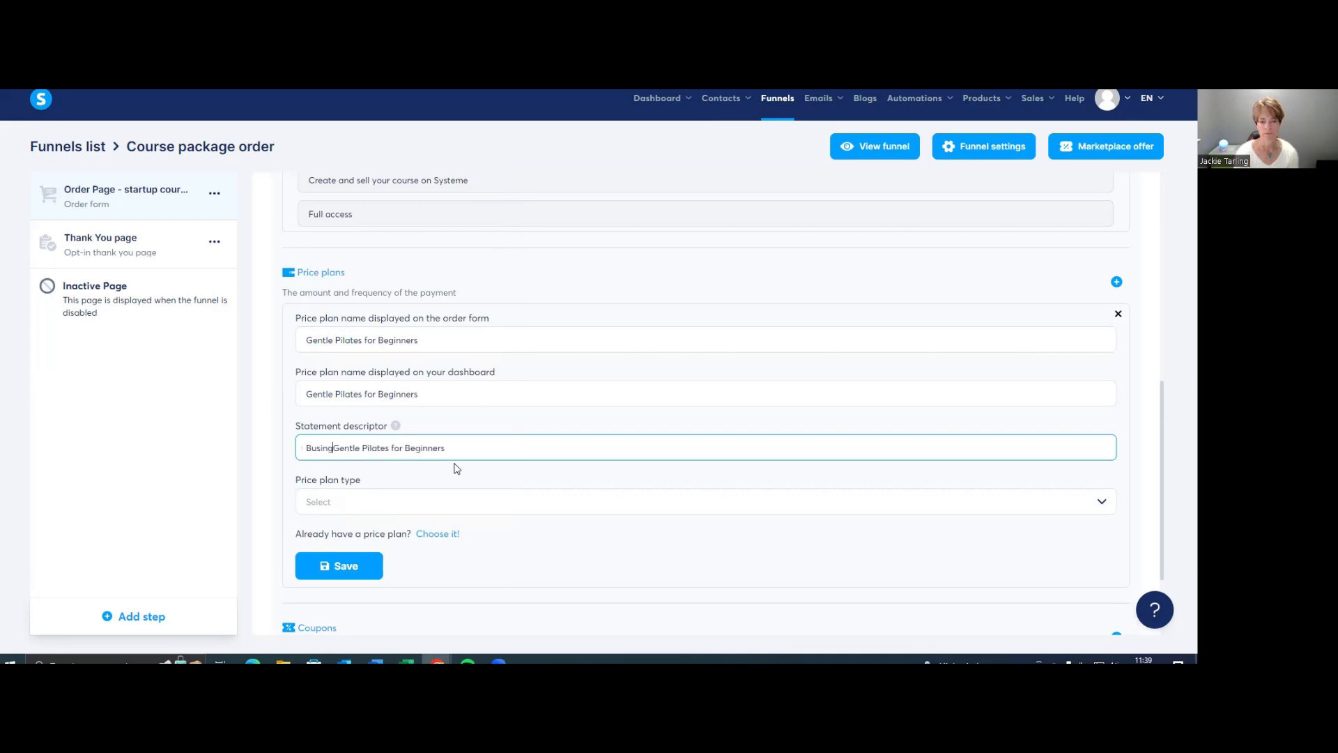
pyautogui.write('ess Name -')
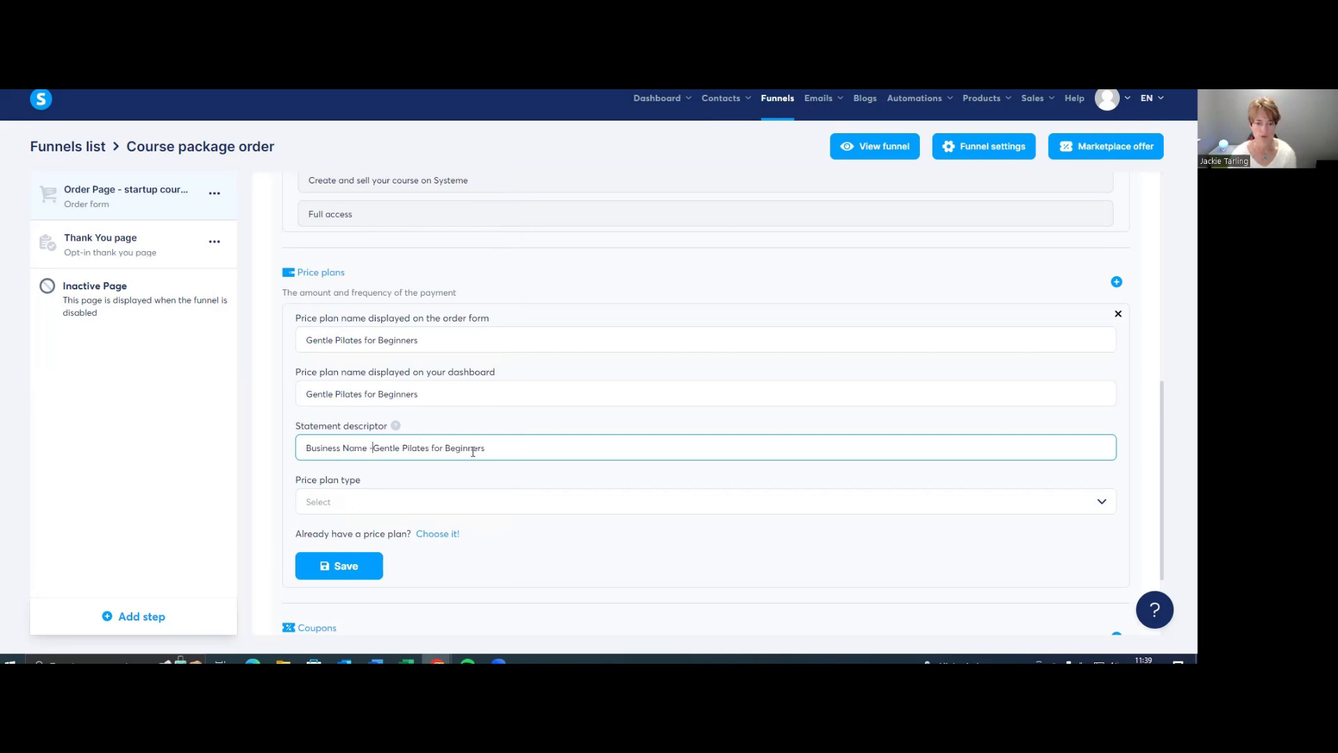
pyautogui.click(485, 448)
pyautogui.press('BackSpace')
pyautogui.press('BackSpace')
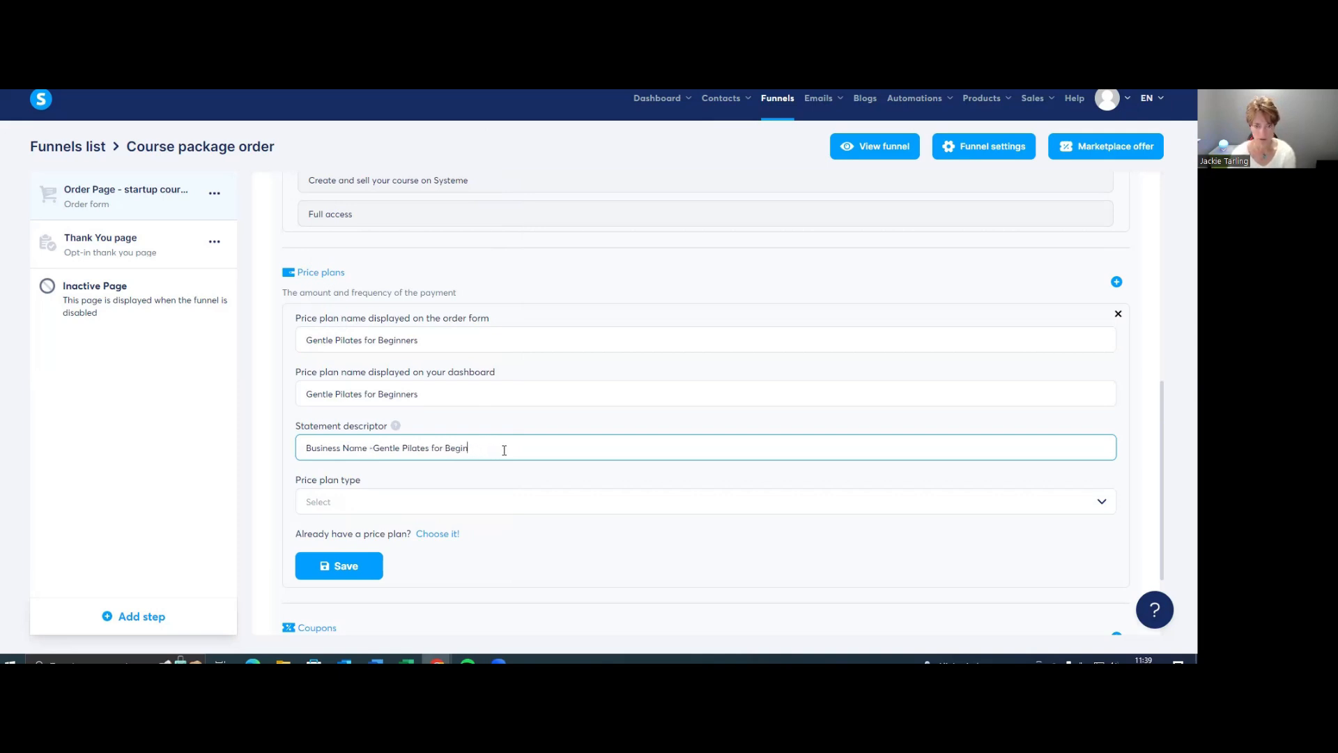
# Make the price plan a One-time payment of 49.99 GBP and try to save it
pyautogui.click(371, 501)
pyautogui.click(372, 502)
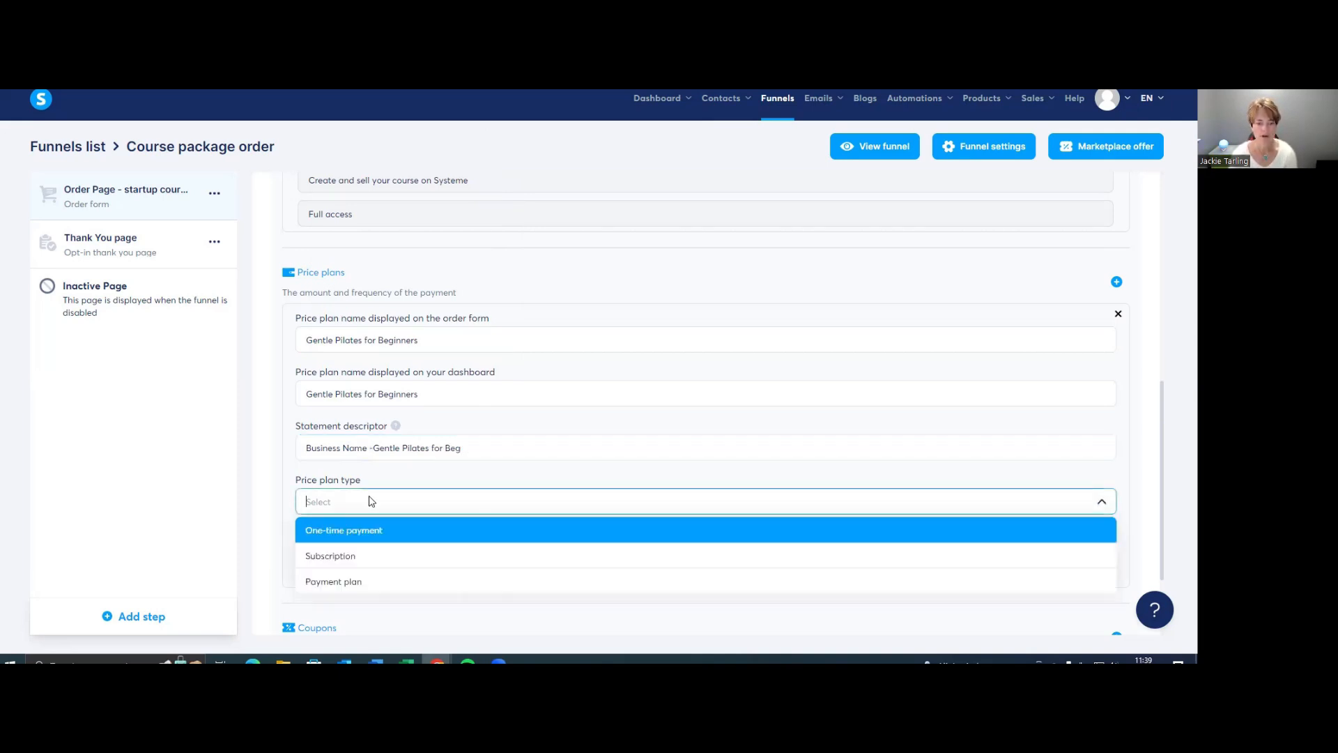
pyautogui.click(395, 532)
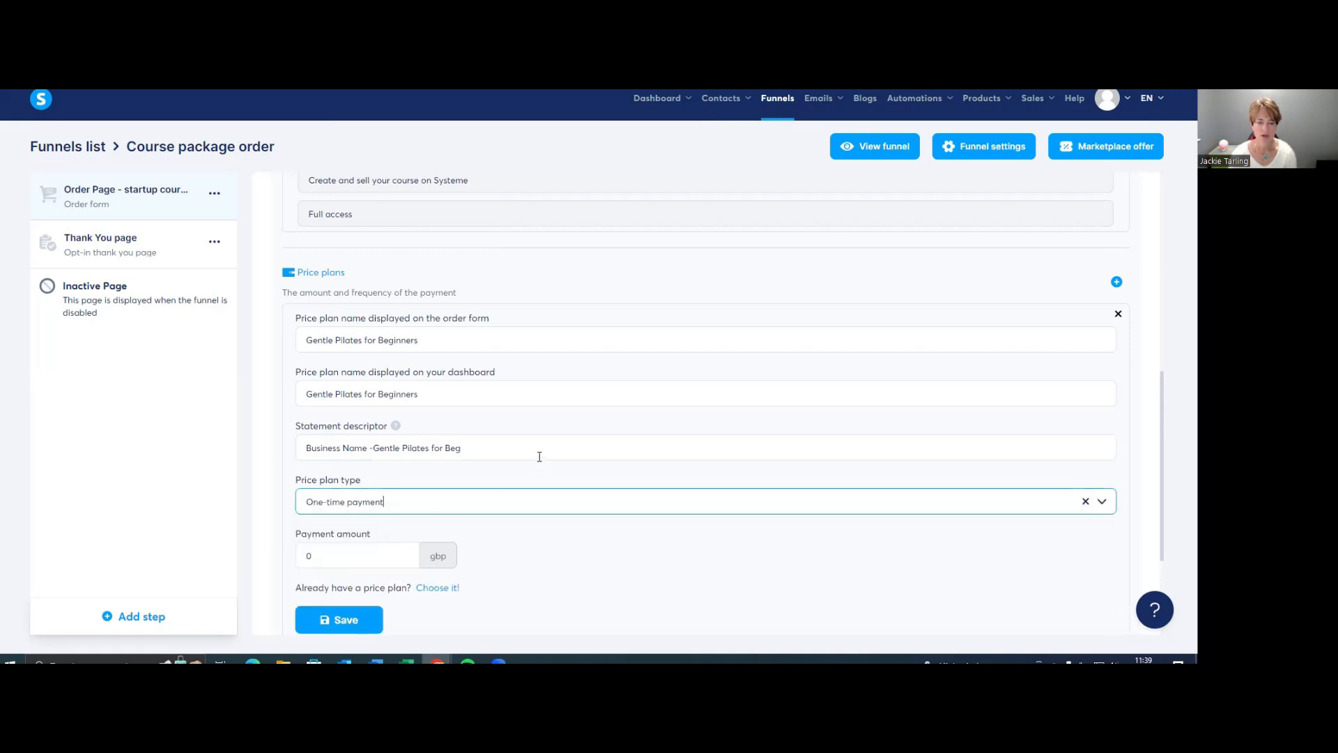
pyautogui.scroll(-3, 540, 453)
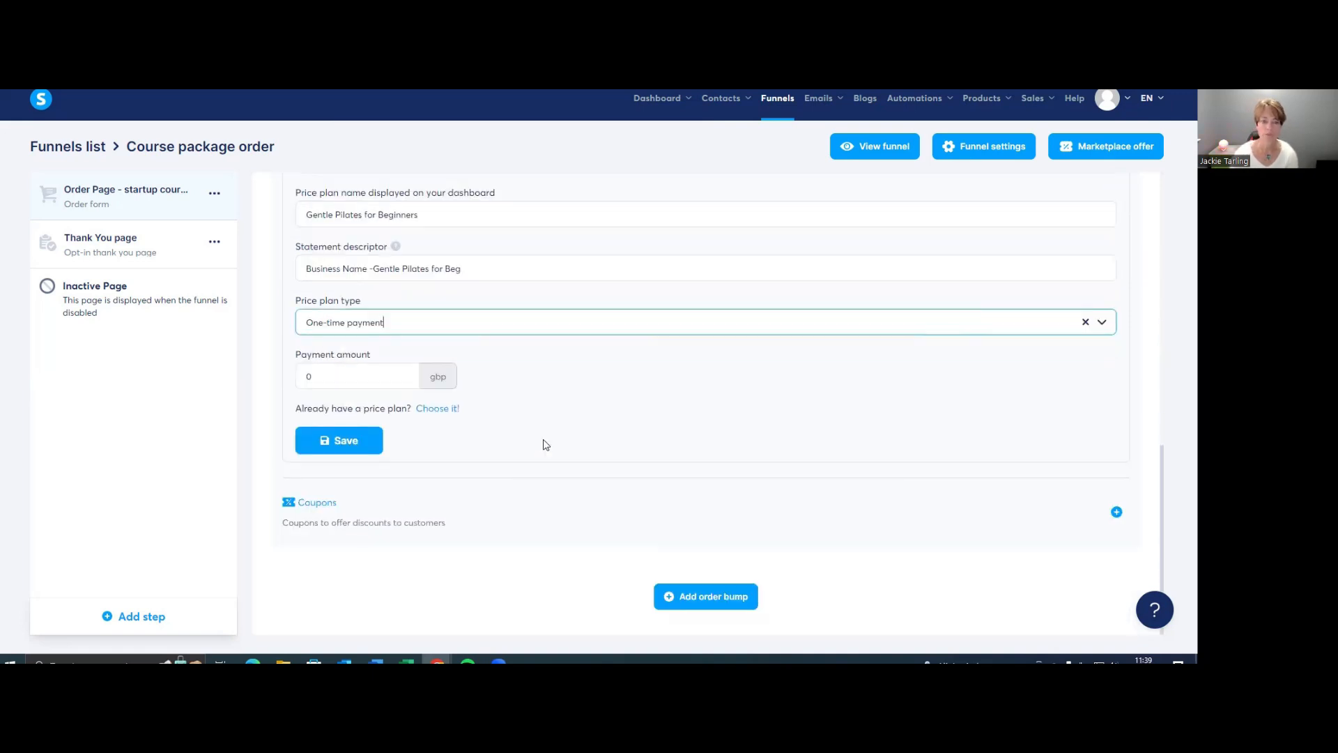
pyautogui.click(325, 371)
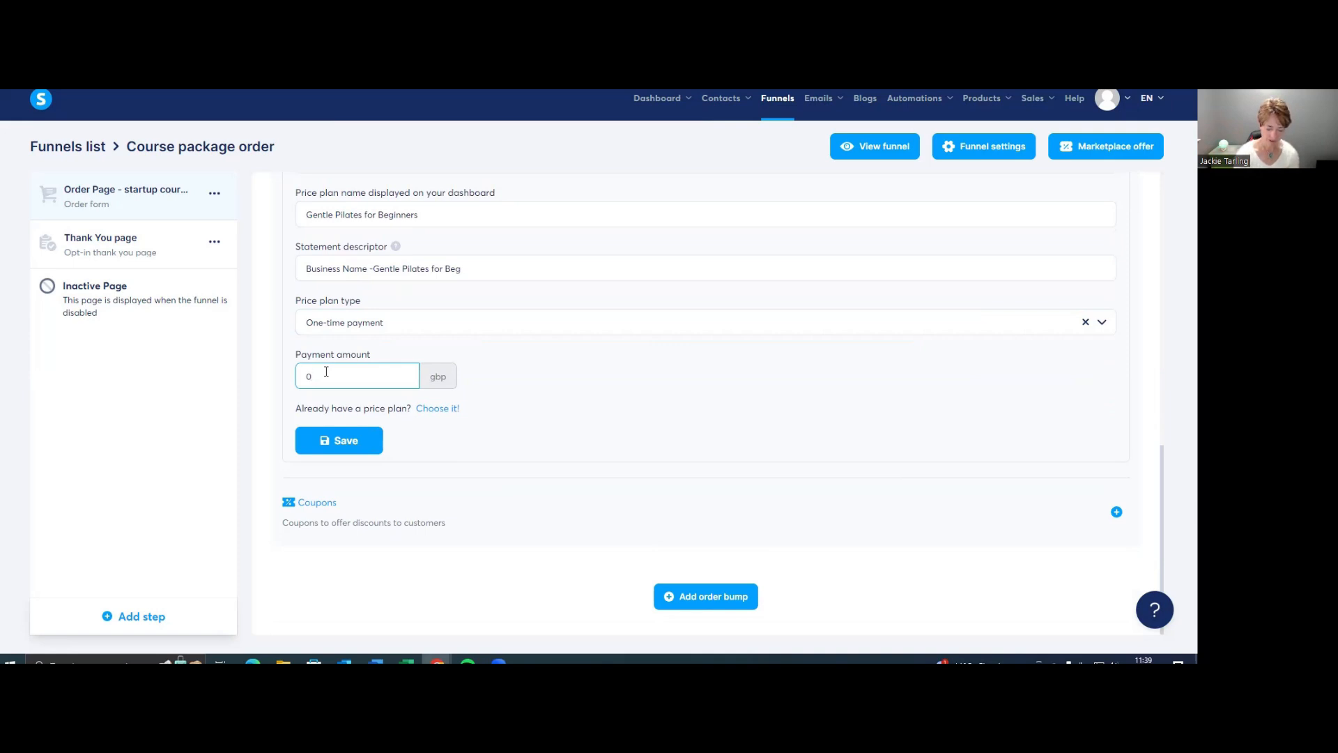
pyautogui.write('9')
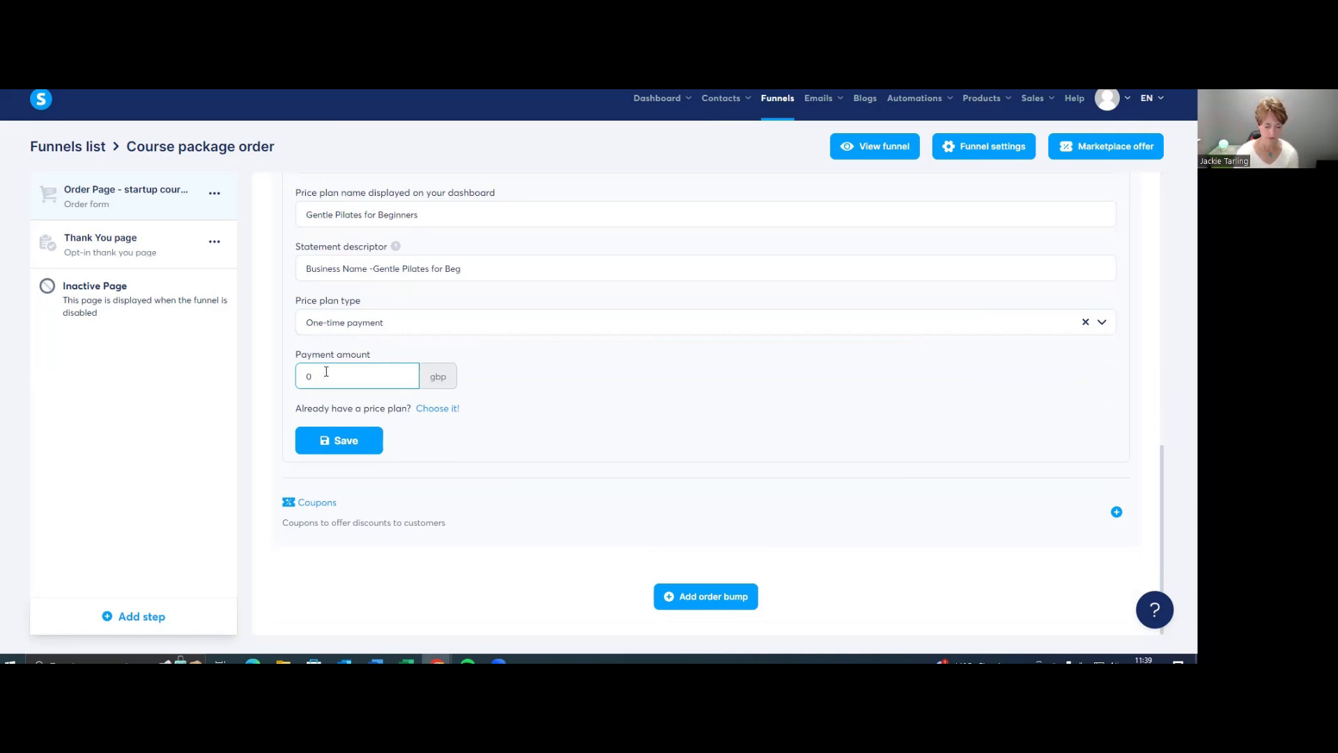
pyautogui.write('49.99')
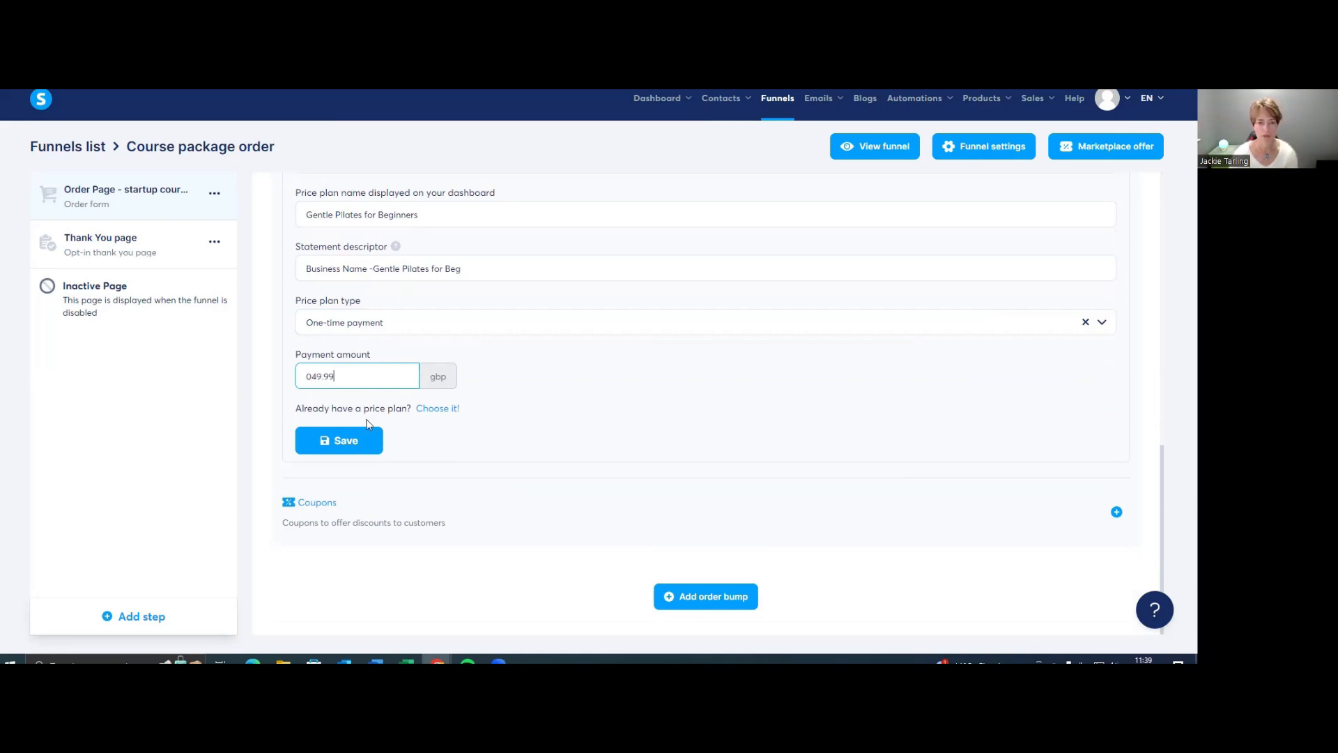
pyautogui.click(351, 443)
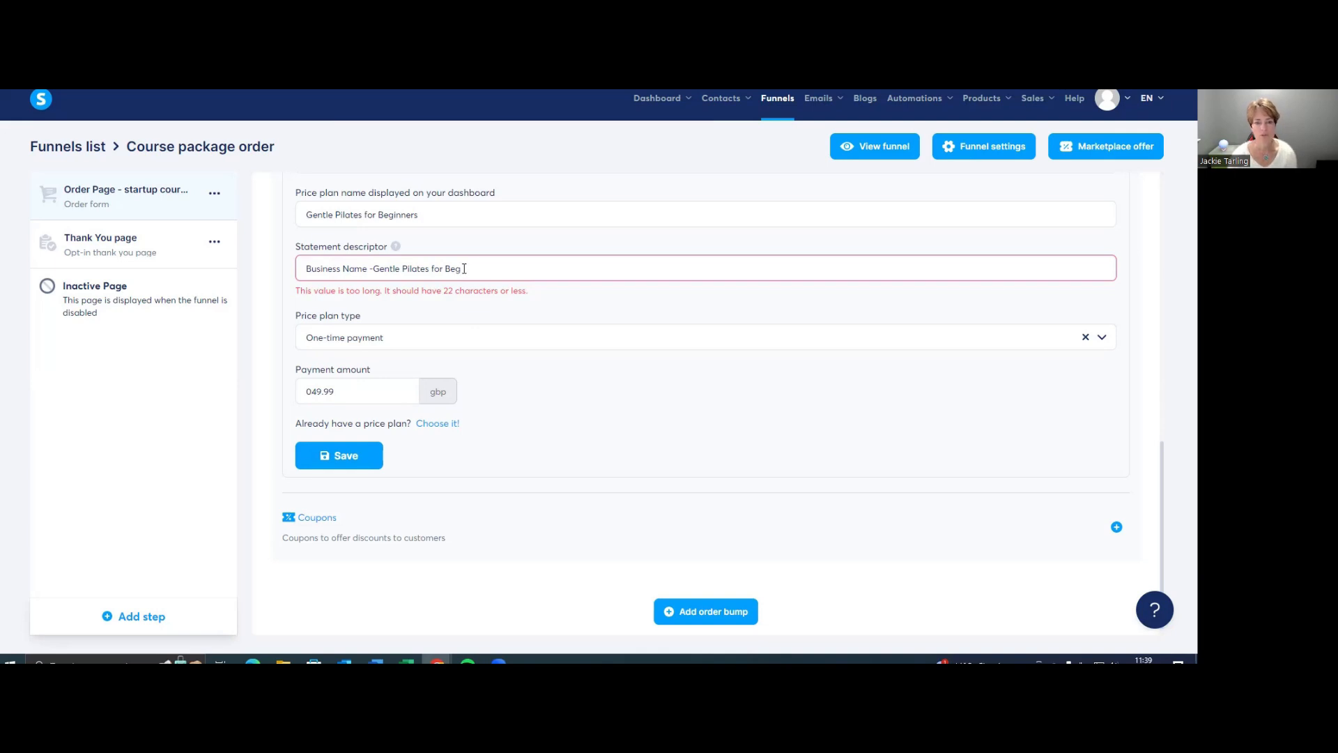
# Shorten the statement descriptor to "Business Name -GentlePilatesBeg" and try to save the price plan
pyautogui.moveTo(444, 269); pyautogui.dragTo(429, 266)
pyautogui.press('BackSpace')
pyautogui.press('Delete')
pyautogui.click(408, 273)
pyautogui.press('BackSpace')
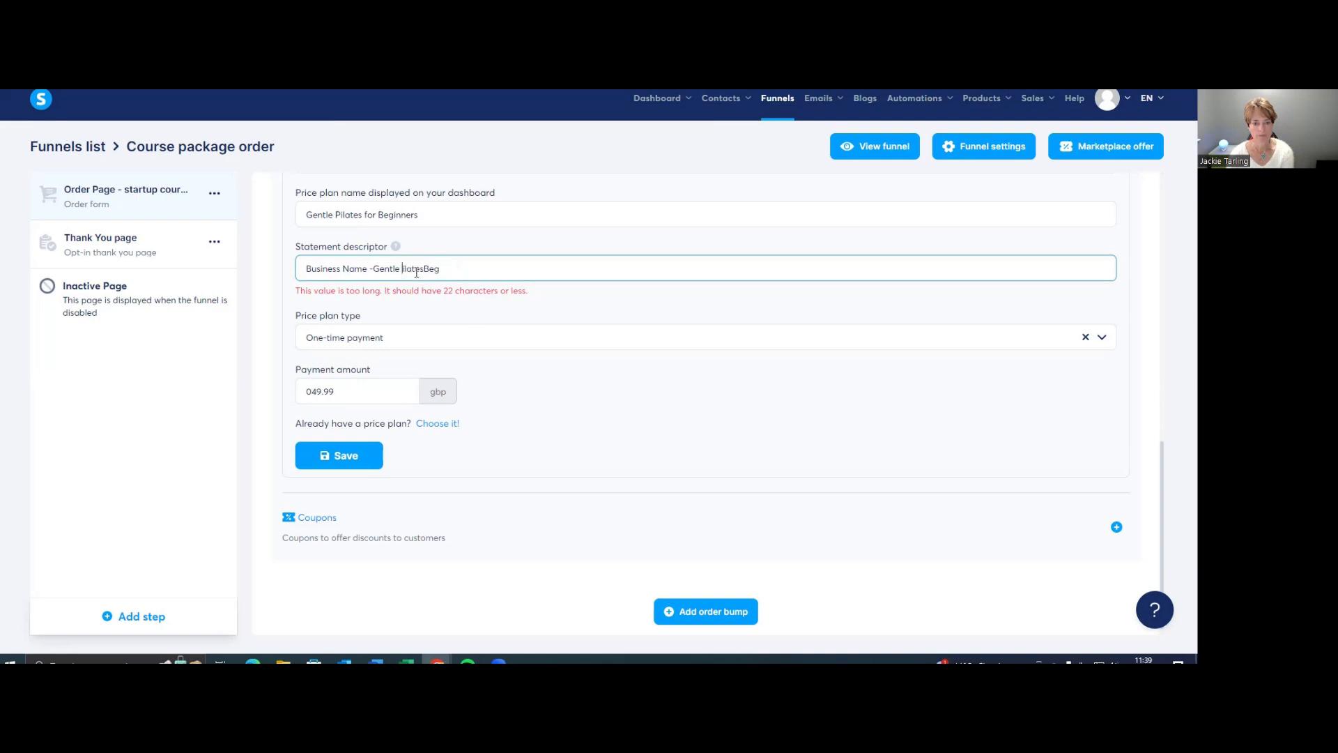
pyautogui.press('BackSpace')
pyautogui.write('P')
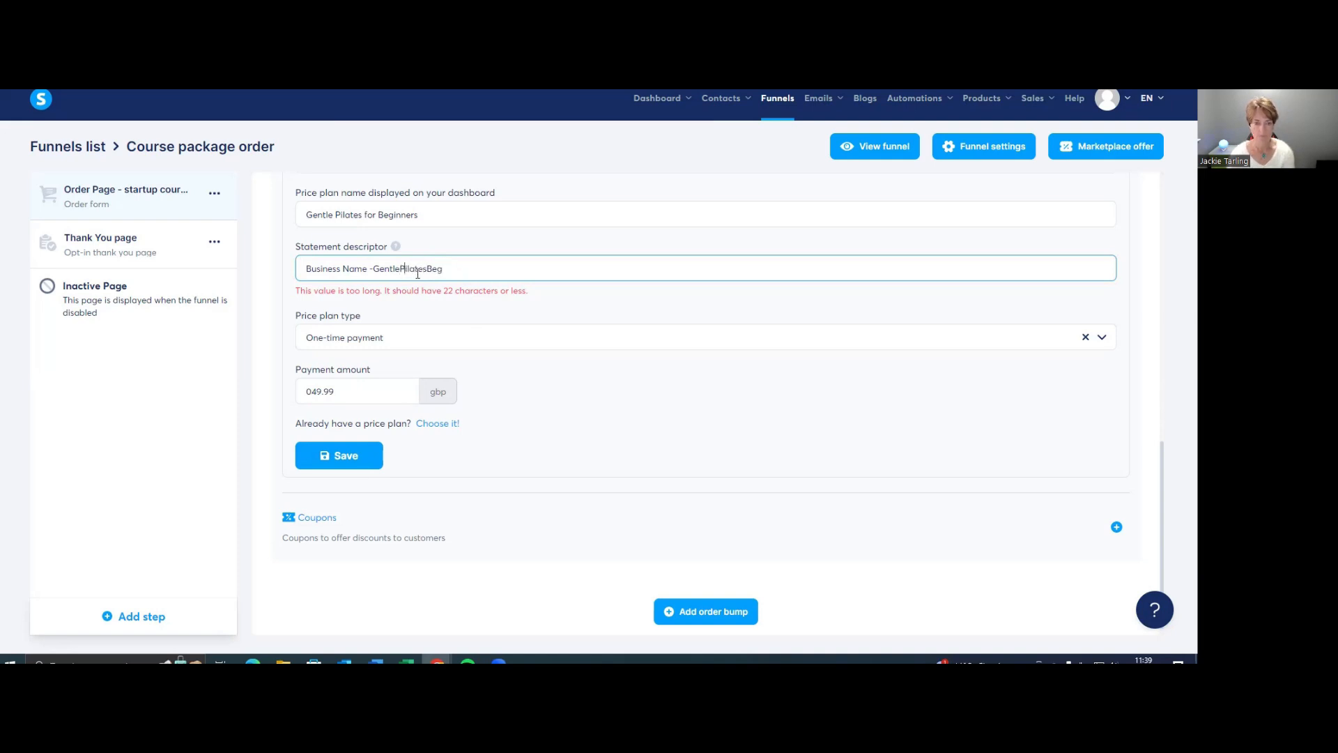
pyautogui.click(351, 457)
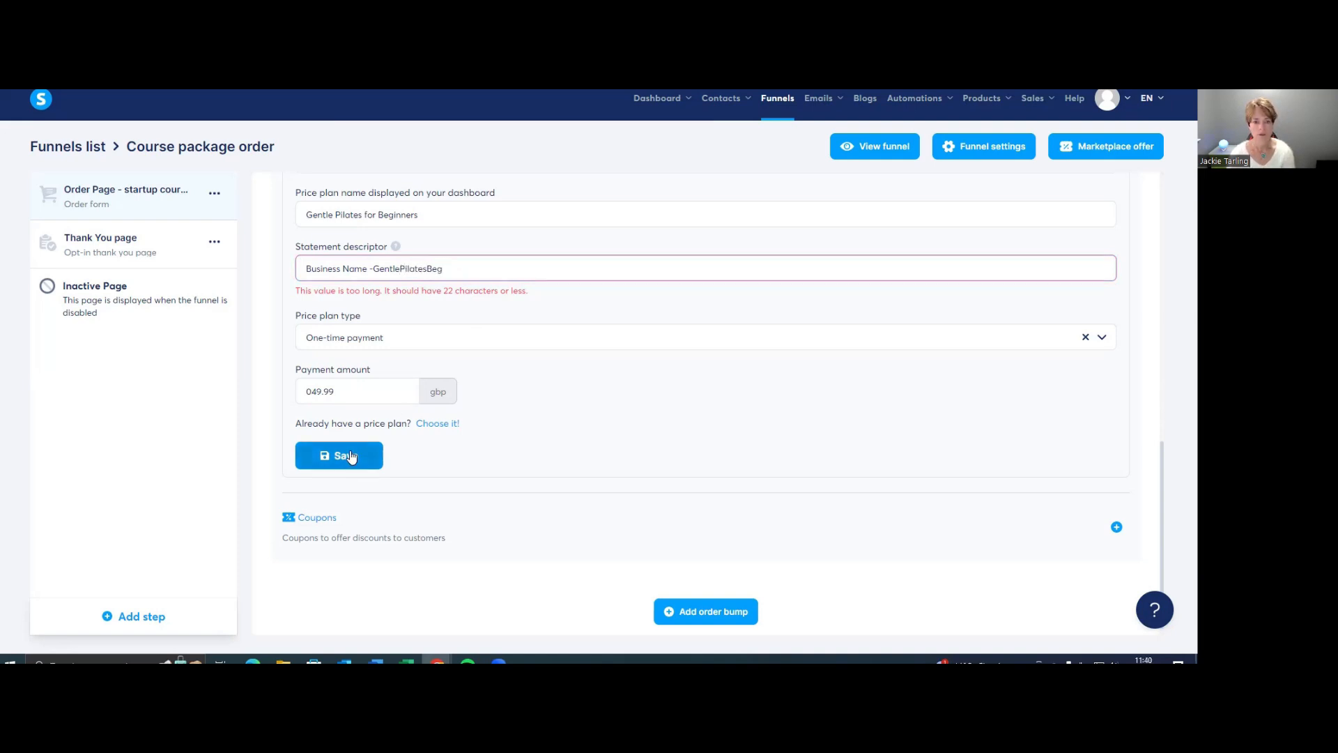
# Remove the word "Name" so the statement descriptor reads "Business -GentlePilatesBeg", and try to save the price plan
pyautogui.click(369, 269)
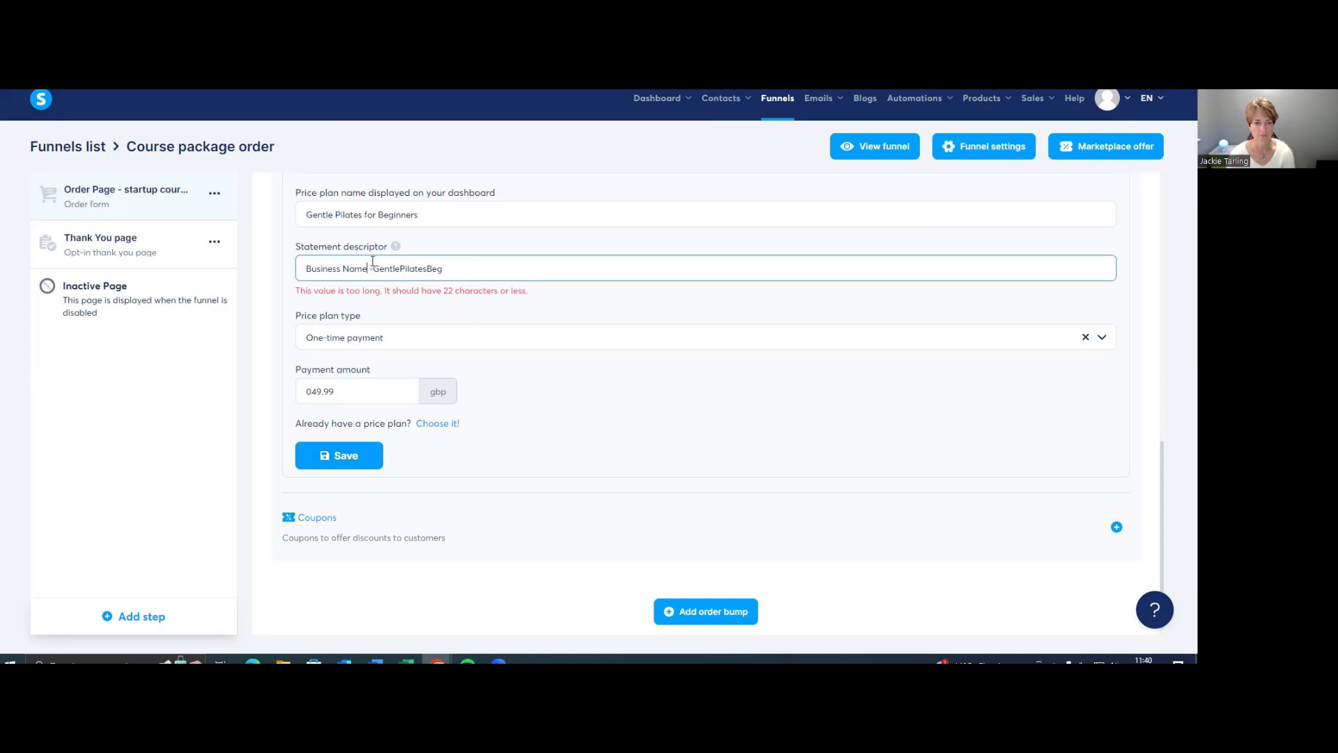
pyautogui.press('BackSpace')
pyautogui.press('BackSpace')
pyautogui.press('BackSpace')
pyautogui.press('BackSpace')
pyautogui.press('BackSpace')
pyautogui.click(352, 455)
# Cut "Beg" from the end of the statement descriptor, leaving "Business -GentlePilates", and try to save the price plan
pyautogui.click(435, 262)
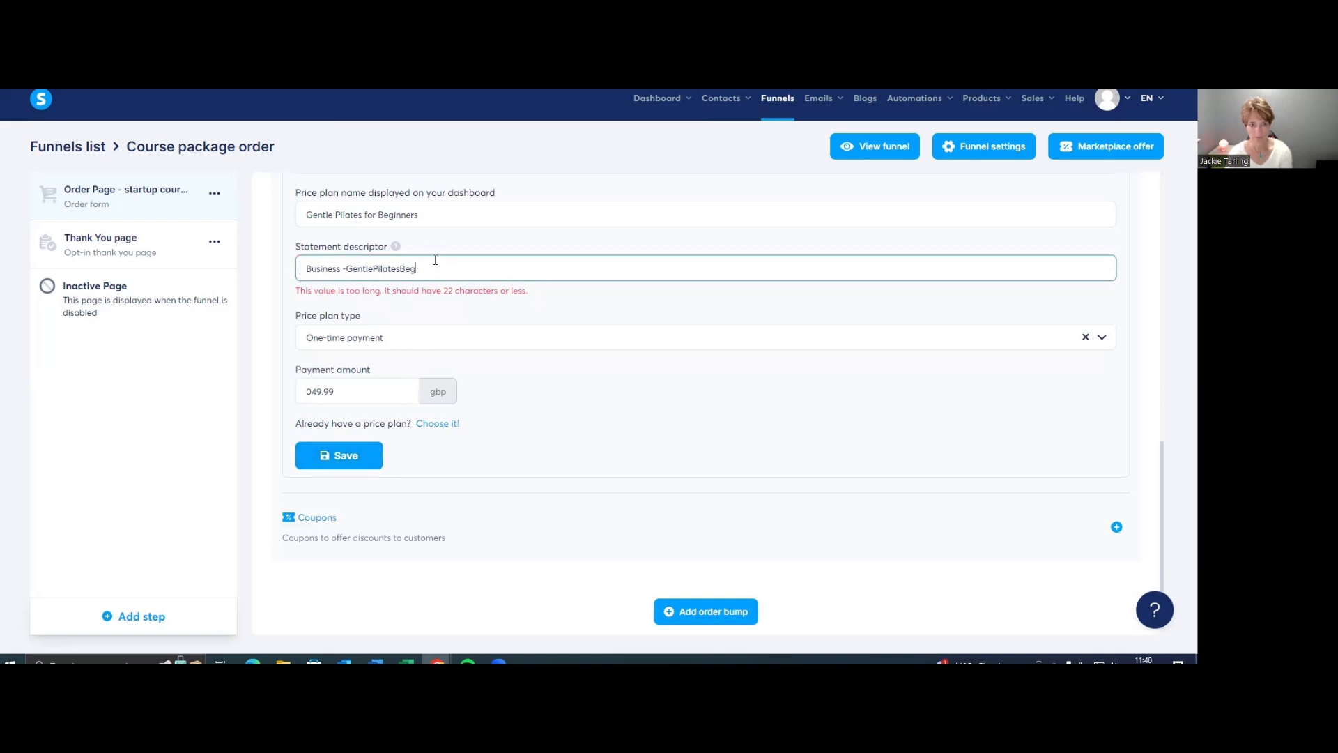
pyautogui.press('BackSpace')
pyautogui.press('BackSpace')
pyautogui.click(348, 457)
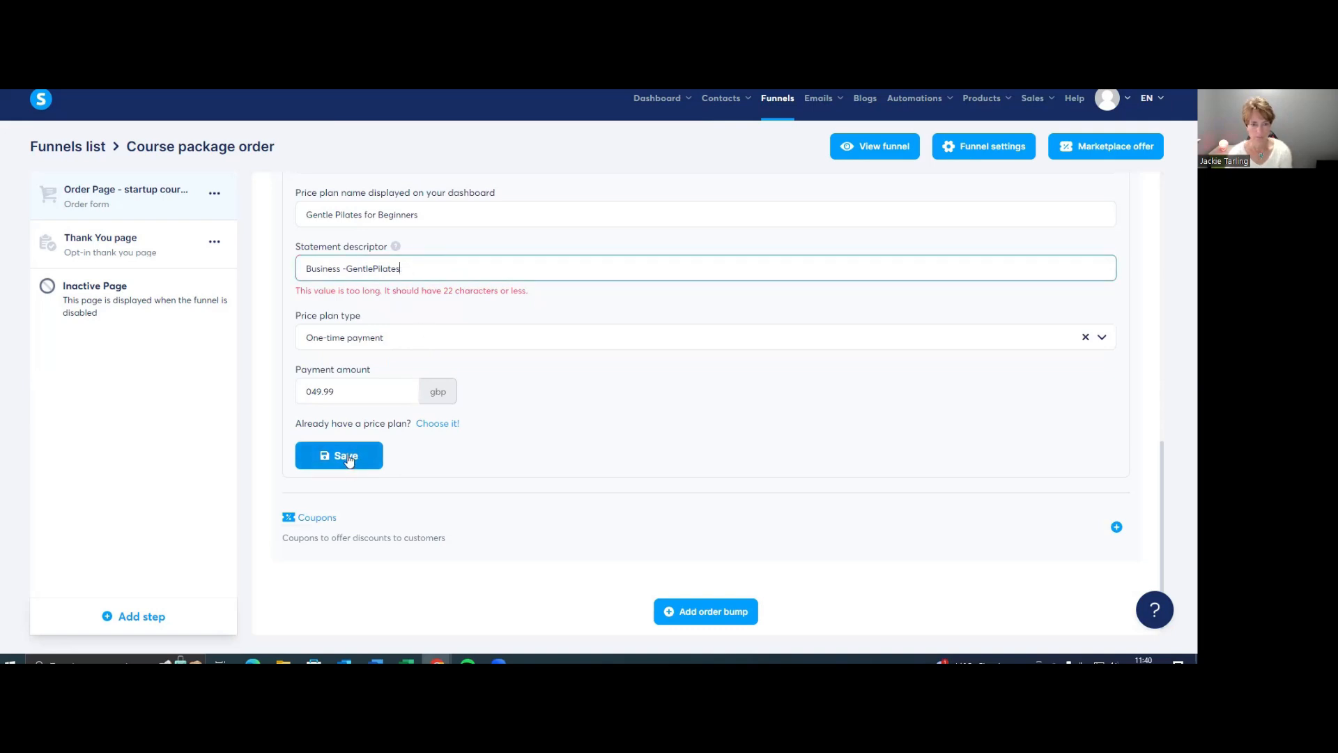
# Abbreviate the statement descriptor to "Bus -GentlePilates", save the price plan and review its details
pyautogui.click(406, 270)
pyautogui.press('BackSpace')
pyautogui.press('BackSpace')
pyautogui.press('BackSpace')
pyautogui.press('BackSpace')
pyautogui.press('BackSpace')
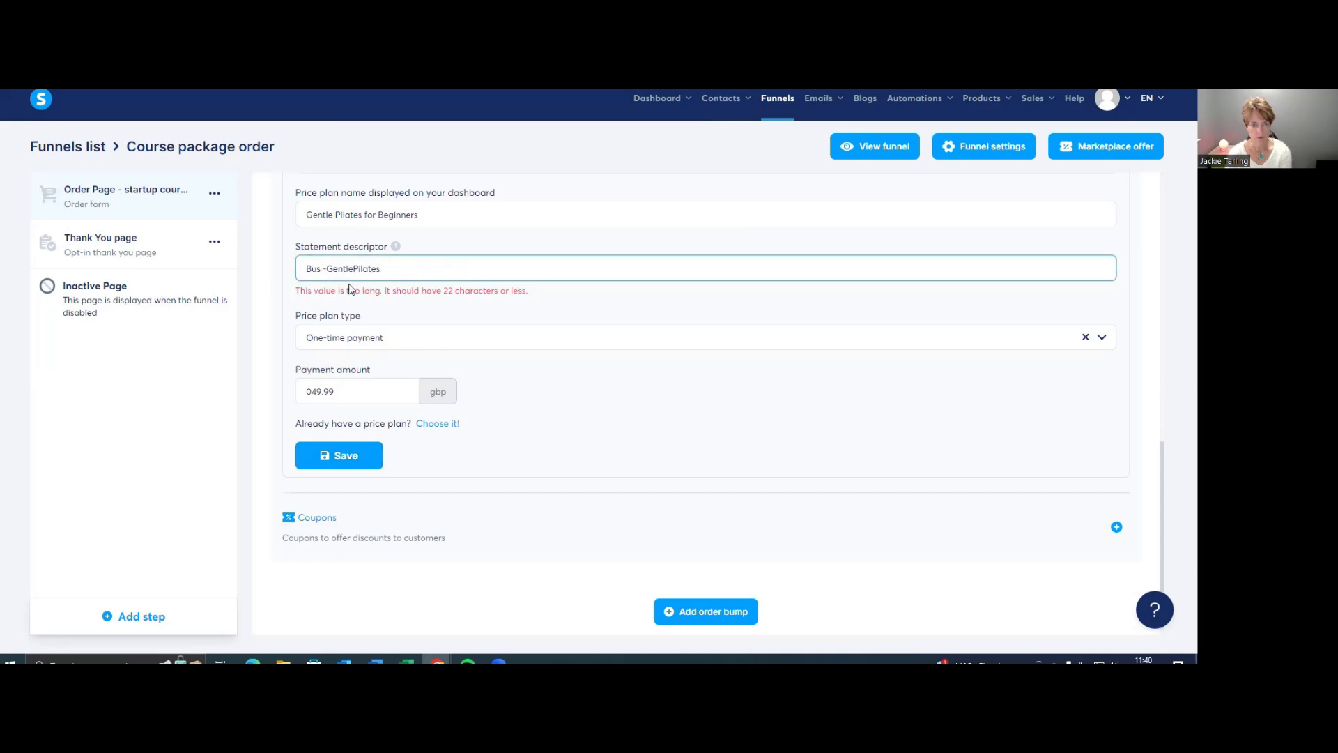
pyautogui.click(346, 449)
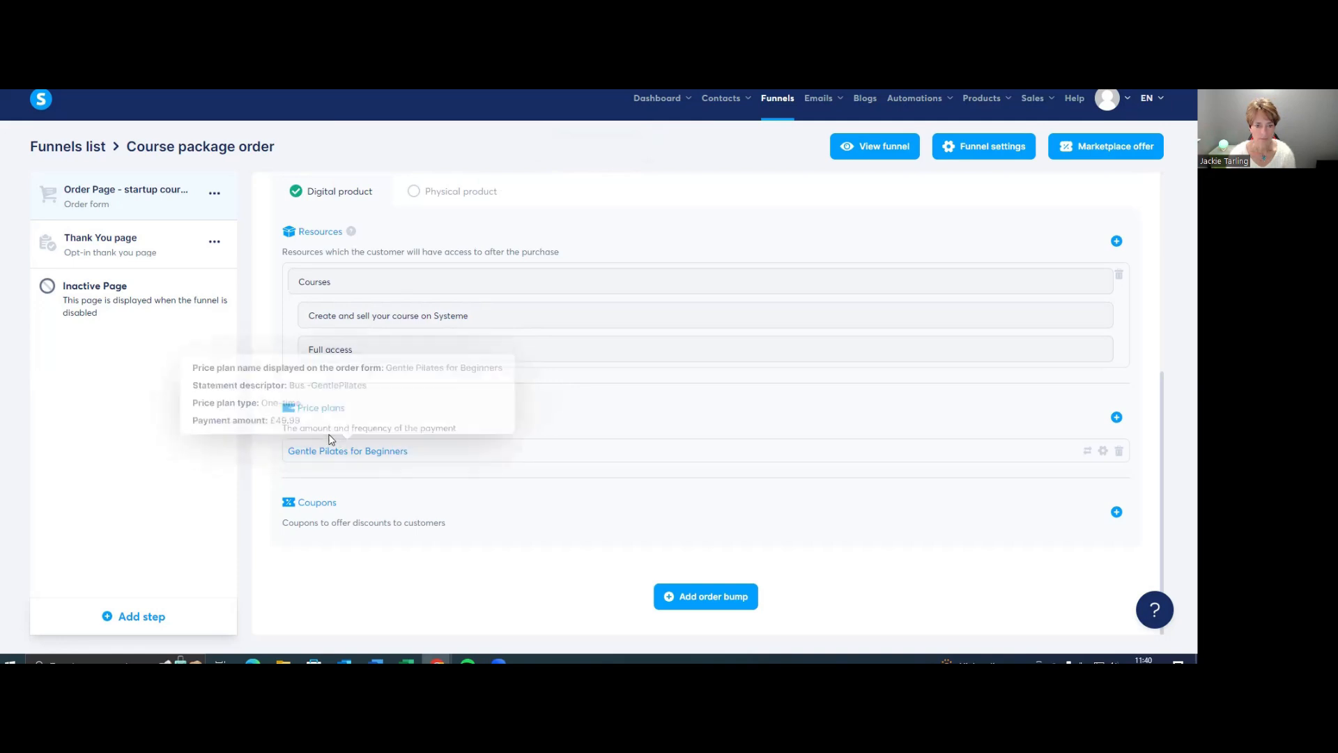
pyautogui.moveTo(314, 453)
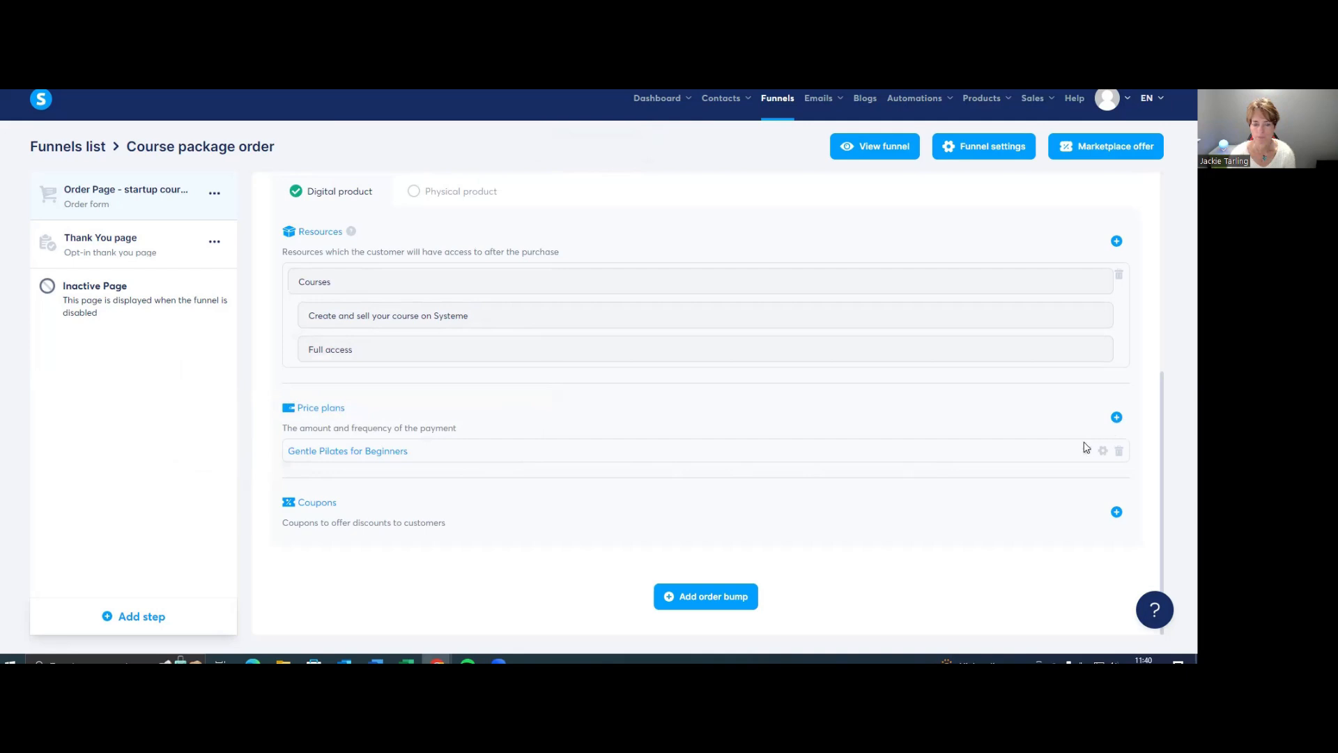
# Start a second new price plan with "Gentle Pilates for Beginners" as both its order form and dashboard names
pyautogui.click(1117, 418)
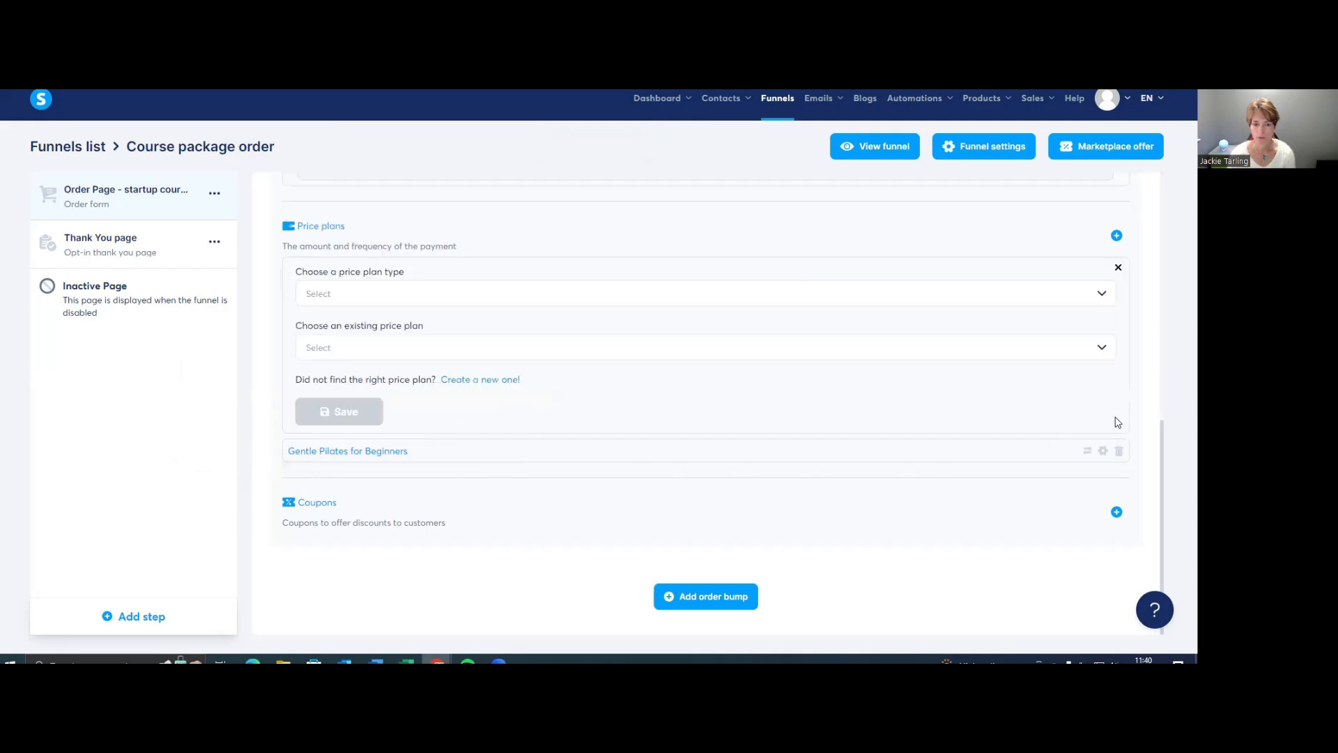
pyautogui.click(472, 382)
pyautogui.click(335, 293)
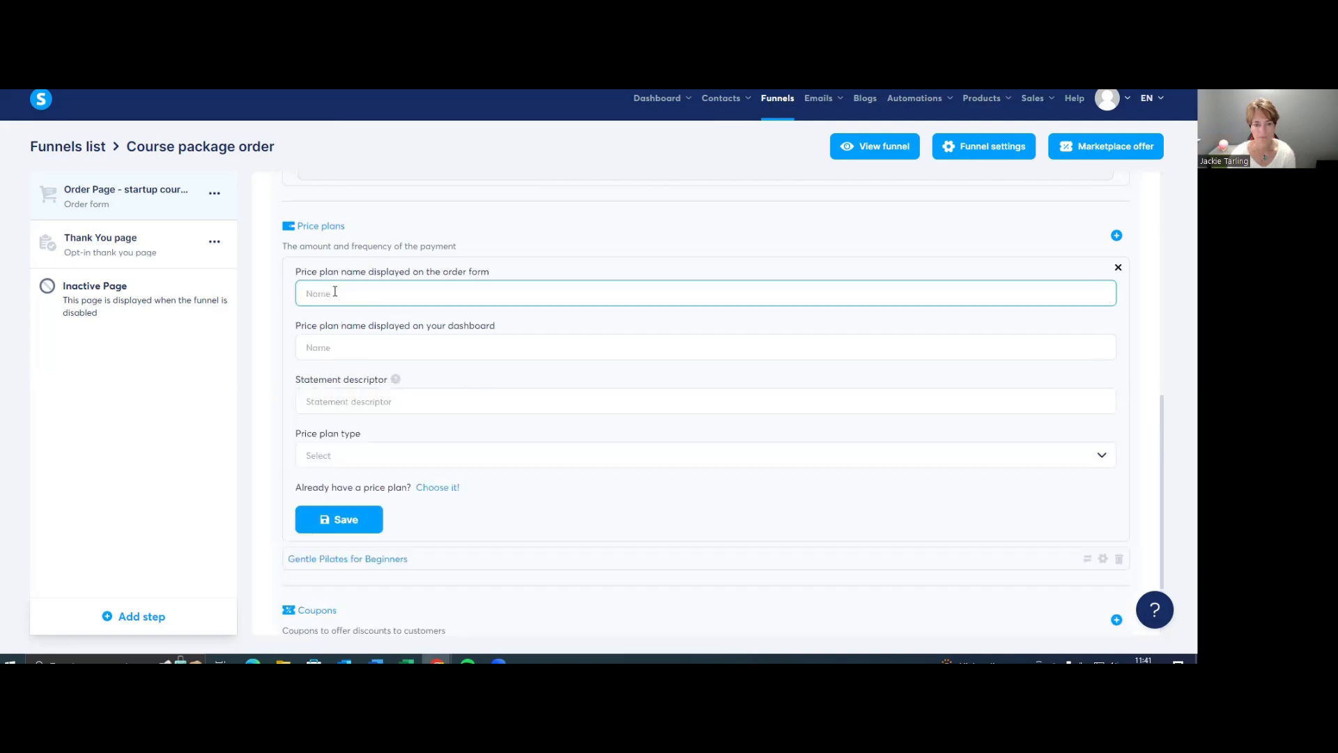
pyautogui.rightClick(335, 292)
pyautogui.click(389, 416)
pyautogui.click(322, 347)
pyautogui.rightClick(322, 347)
pyautogui.click(357, 472)
# Set the second price plan's statement descriptor to "bus - gentle pilates" and look at the available plan types
pyautogui.click(354, 400)
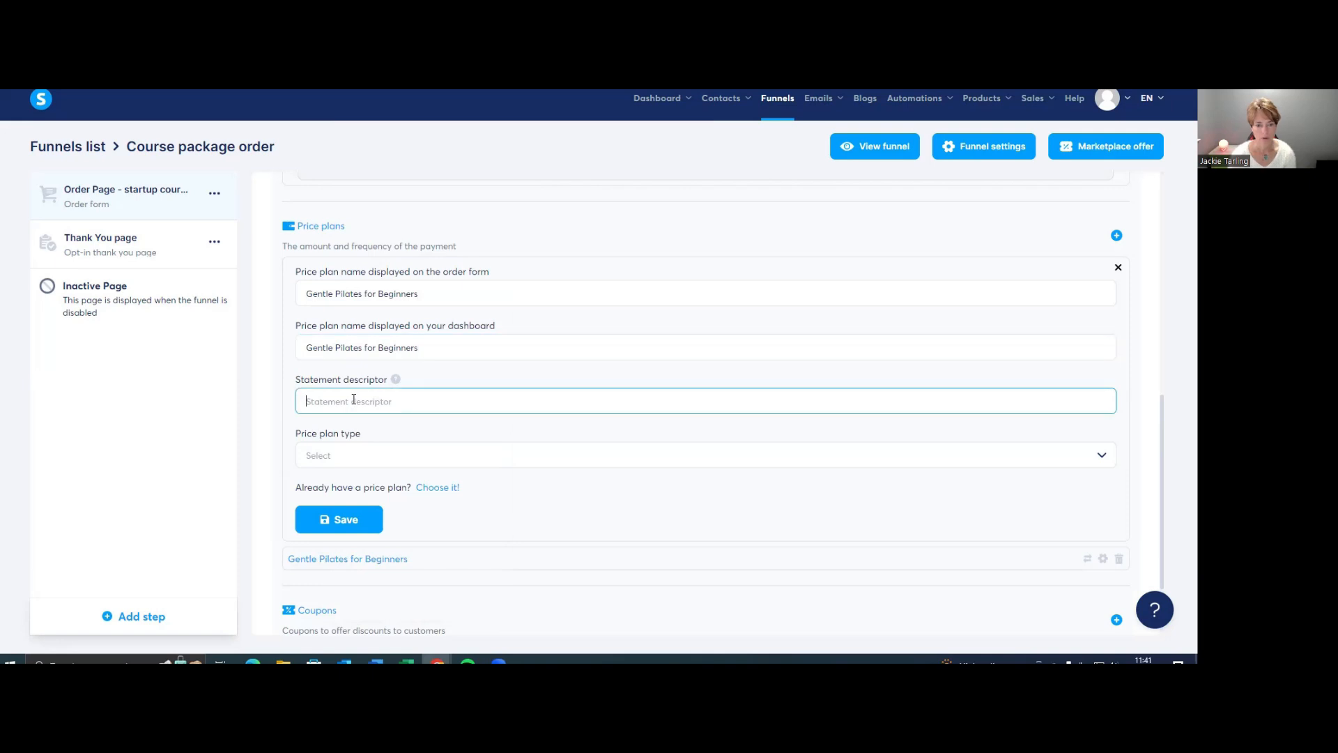
pyautogui.write('bus - gentle pilates')
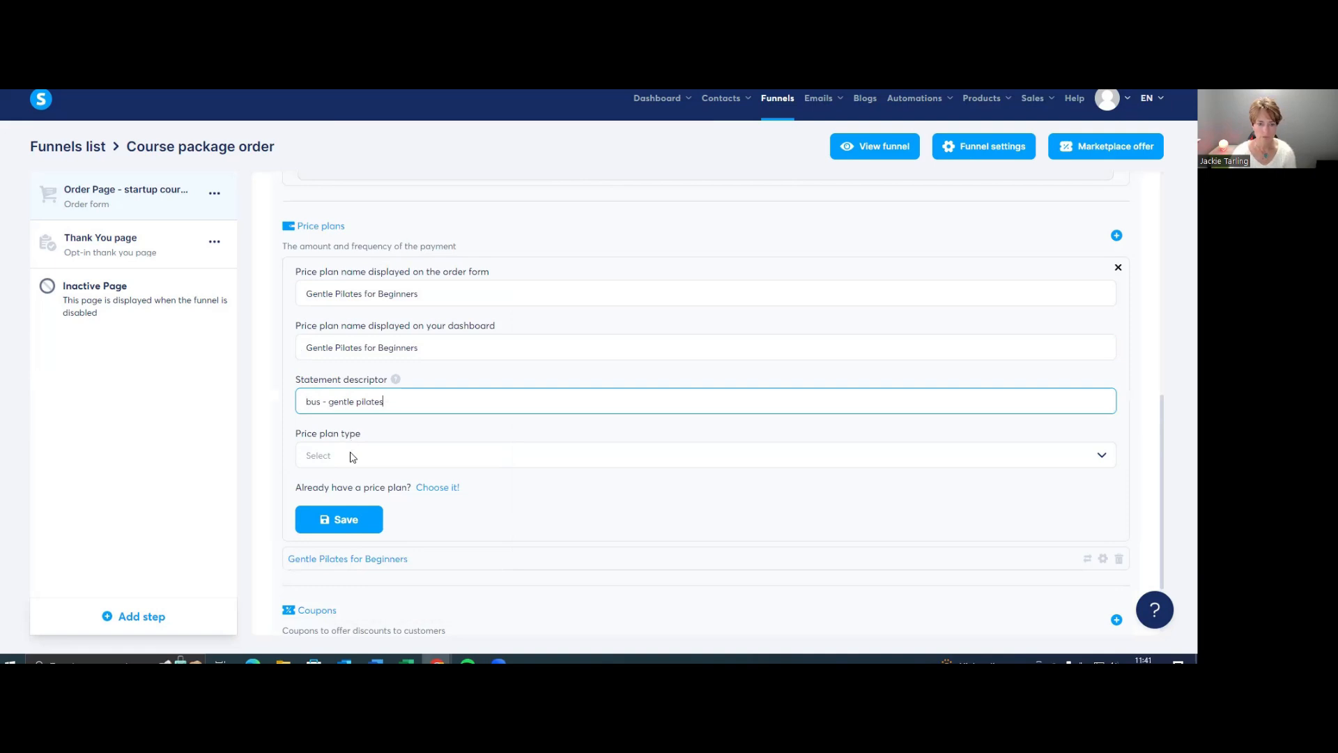
pyautogui.click(354, 454)
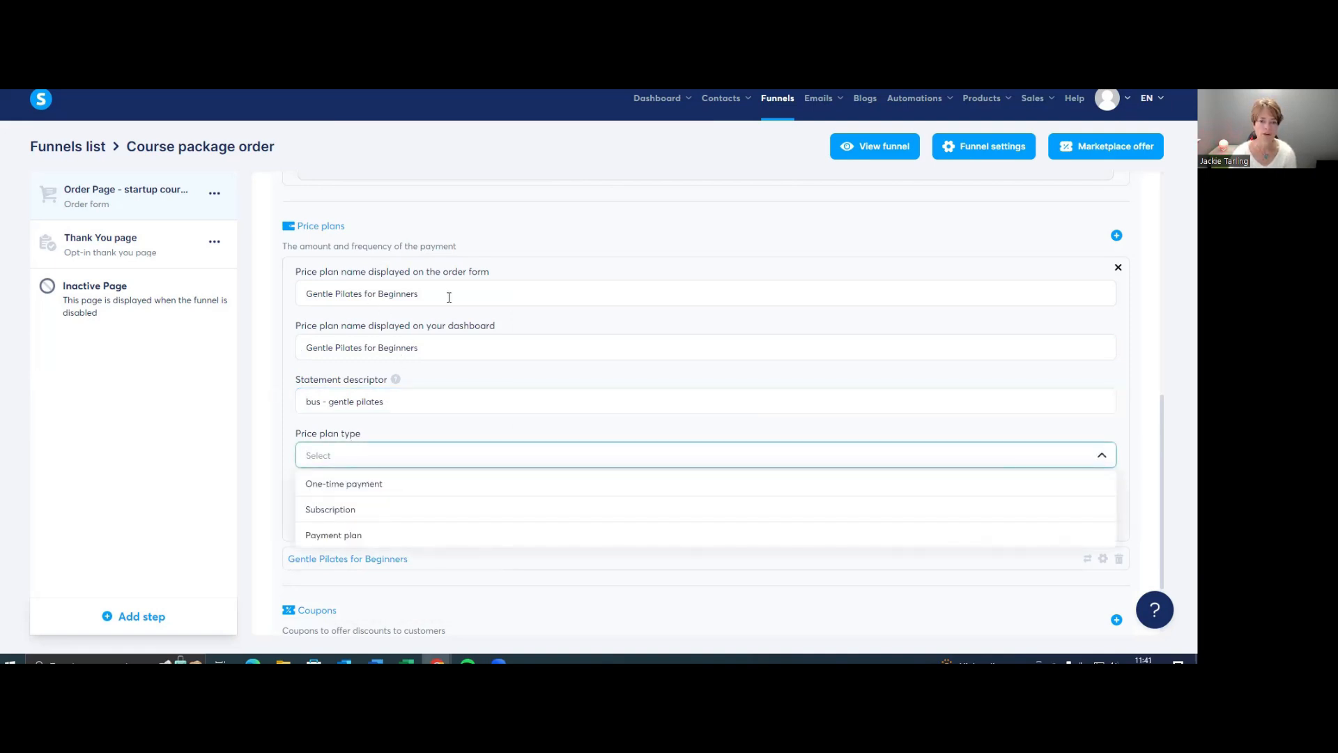
# Replace the second price plan's order form and dashboard names with "Test amount"
pyautogui.moveTo(449, 297); pyautogui.dragTo(244, 282)
pyautogui.write('Test amount')
pyautogui.moveTo(425, 347); pyautogui.dragTo(275, 353)
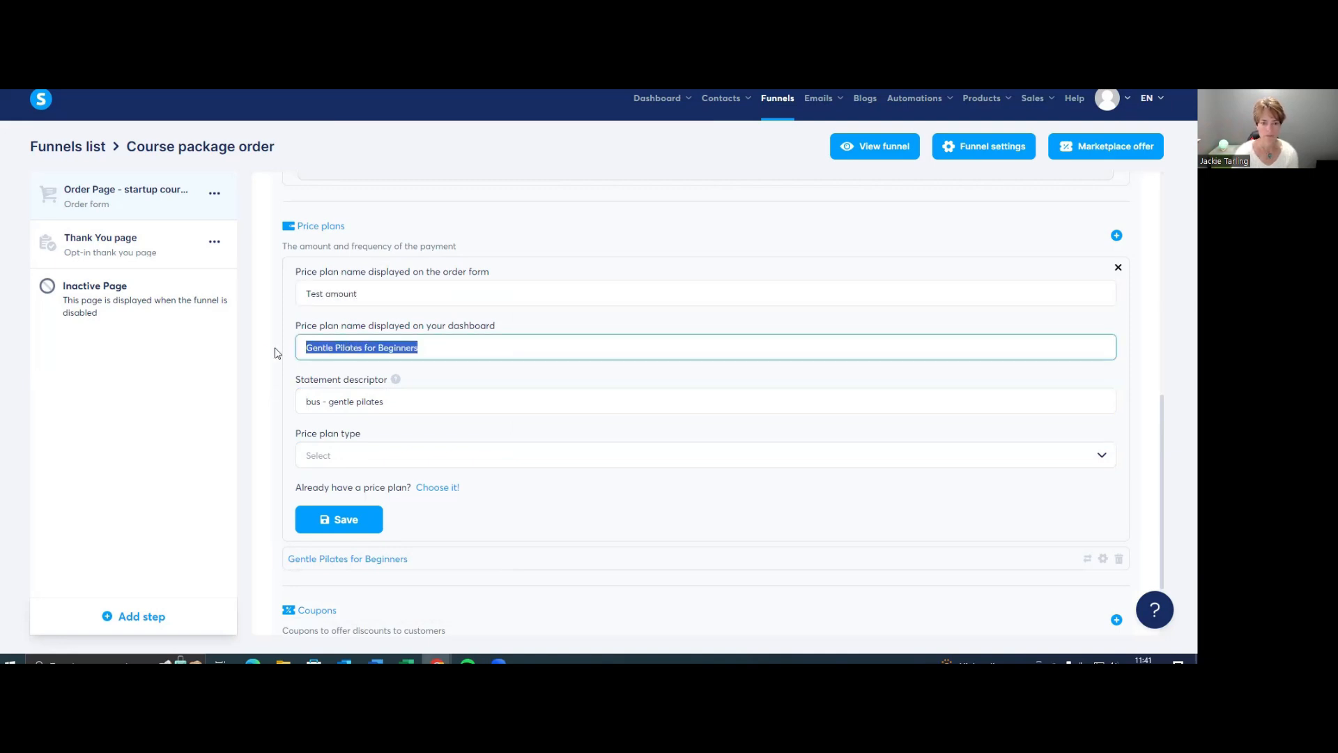
pyautogui.write('Test amount')
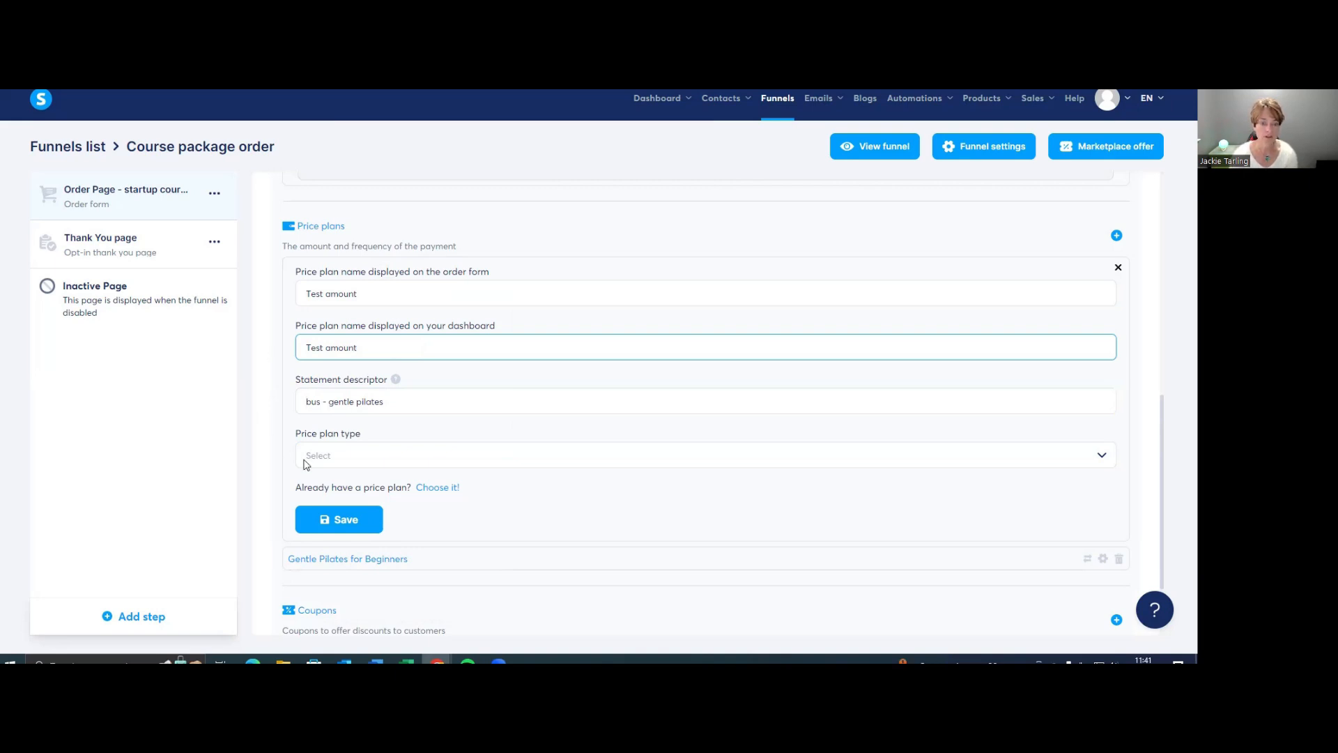
# Make the "Test amount" price plan a one-time payment of 1 GBP, save it and check its details
pyautogui.click(339, 457)
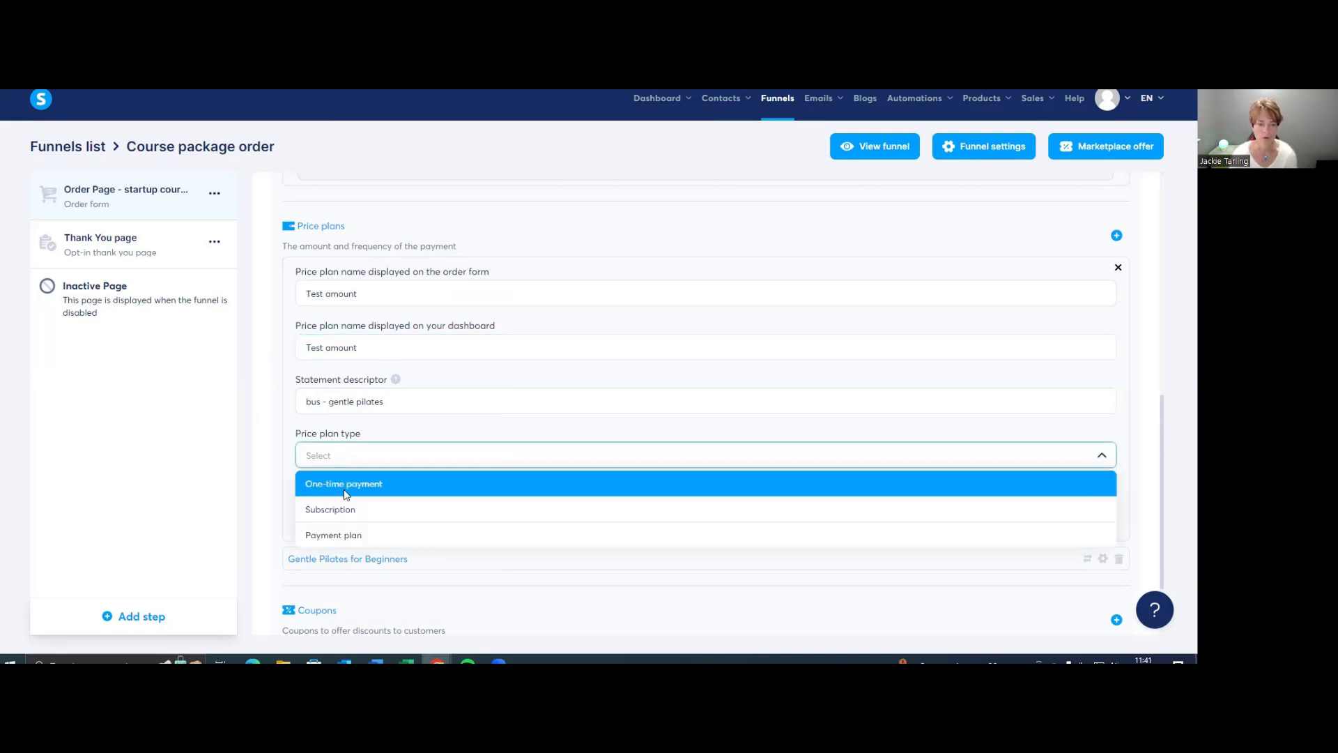
pyautogui.click(342, 485)
pyautogui.click(318, 508)
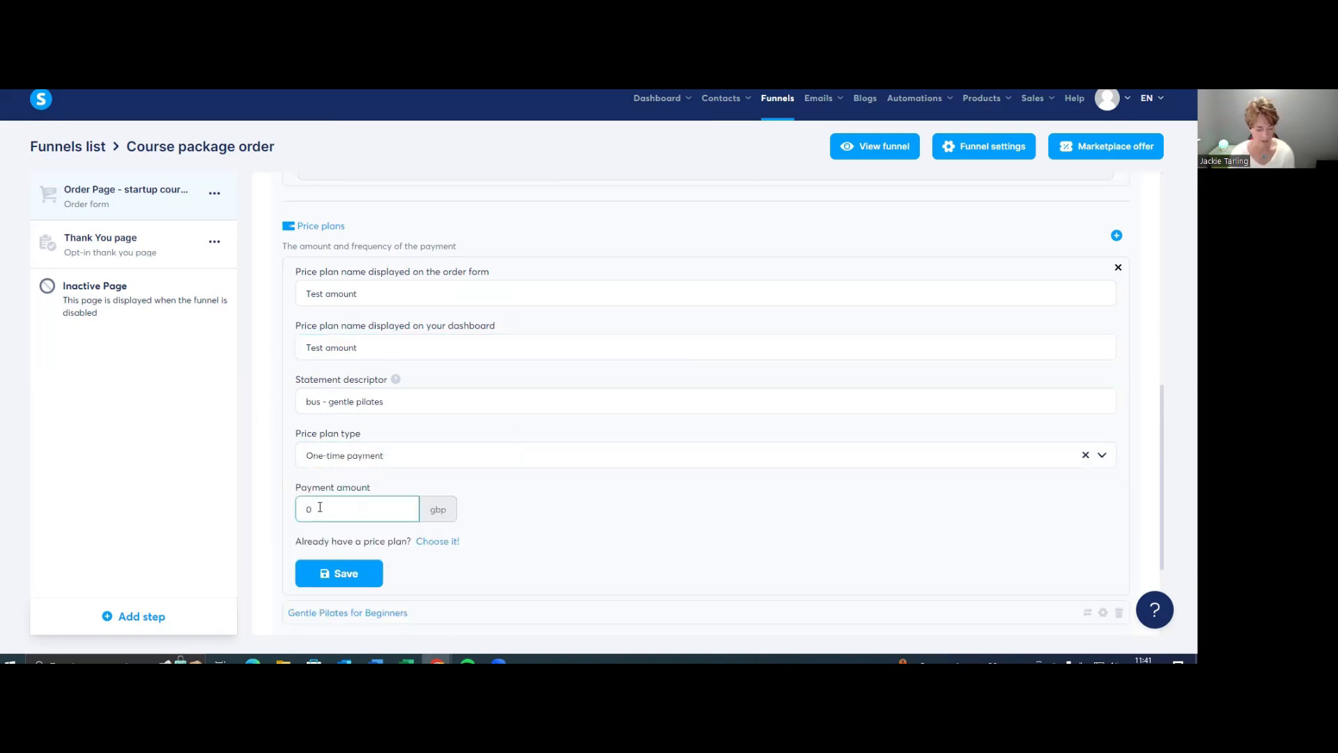
pyautogui.write('1')
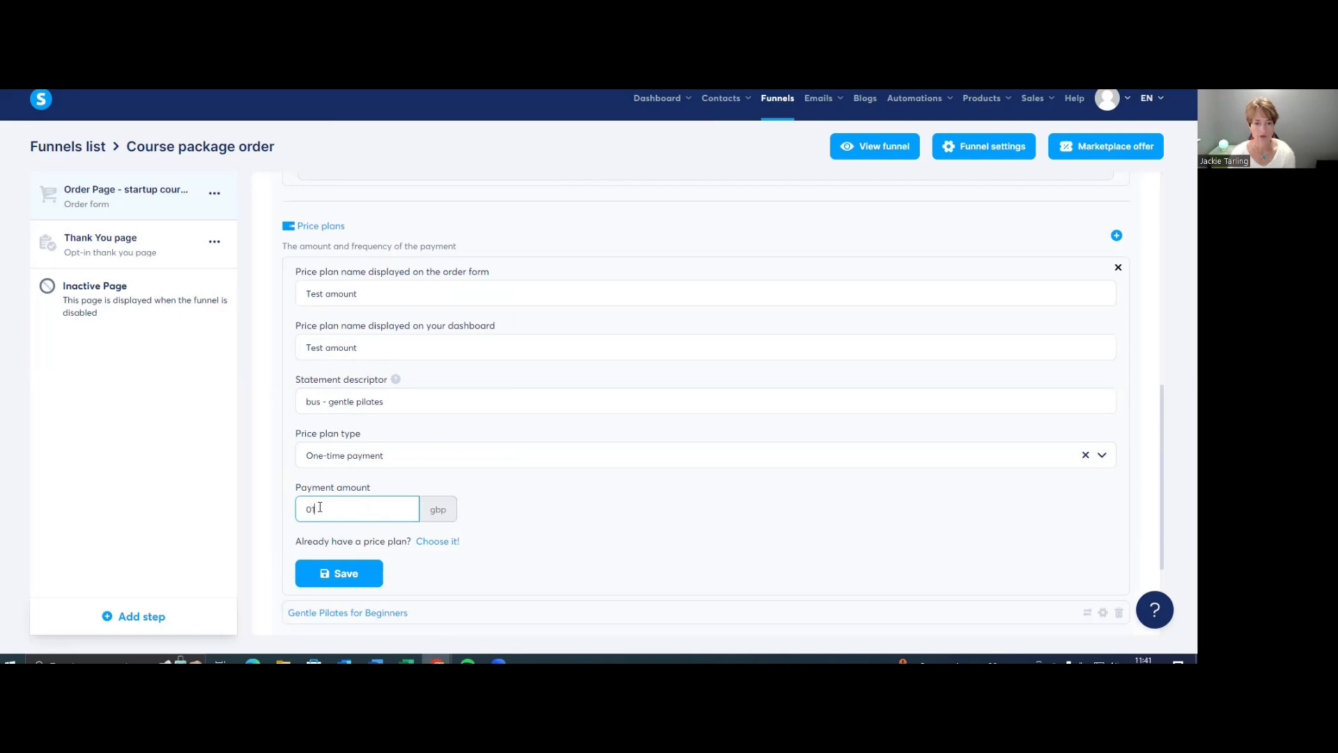
pyautogui.click(358, 573)
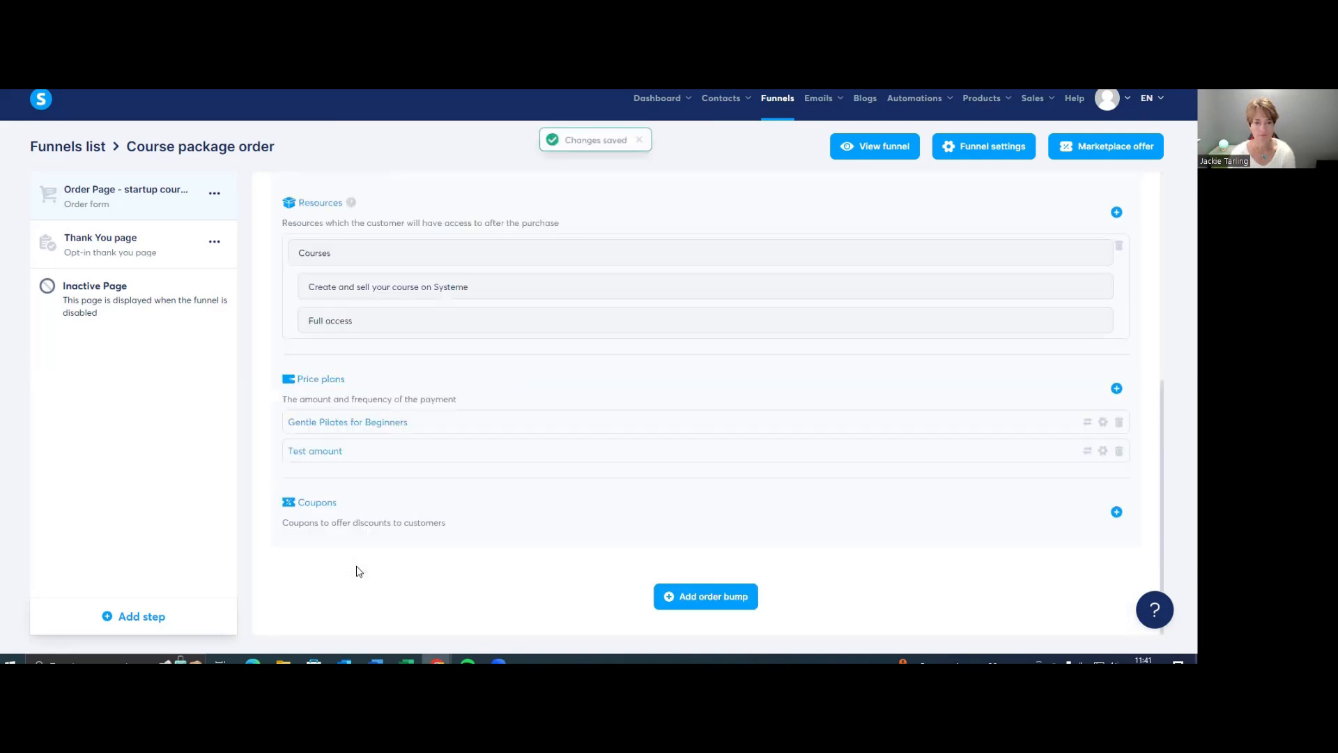
pyautogui.moveTo(334, 453)
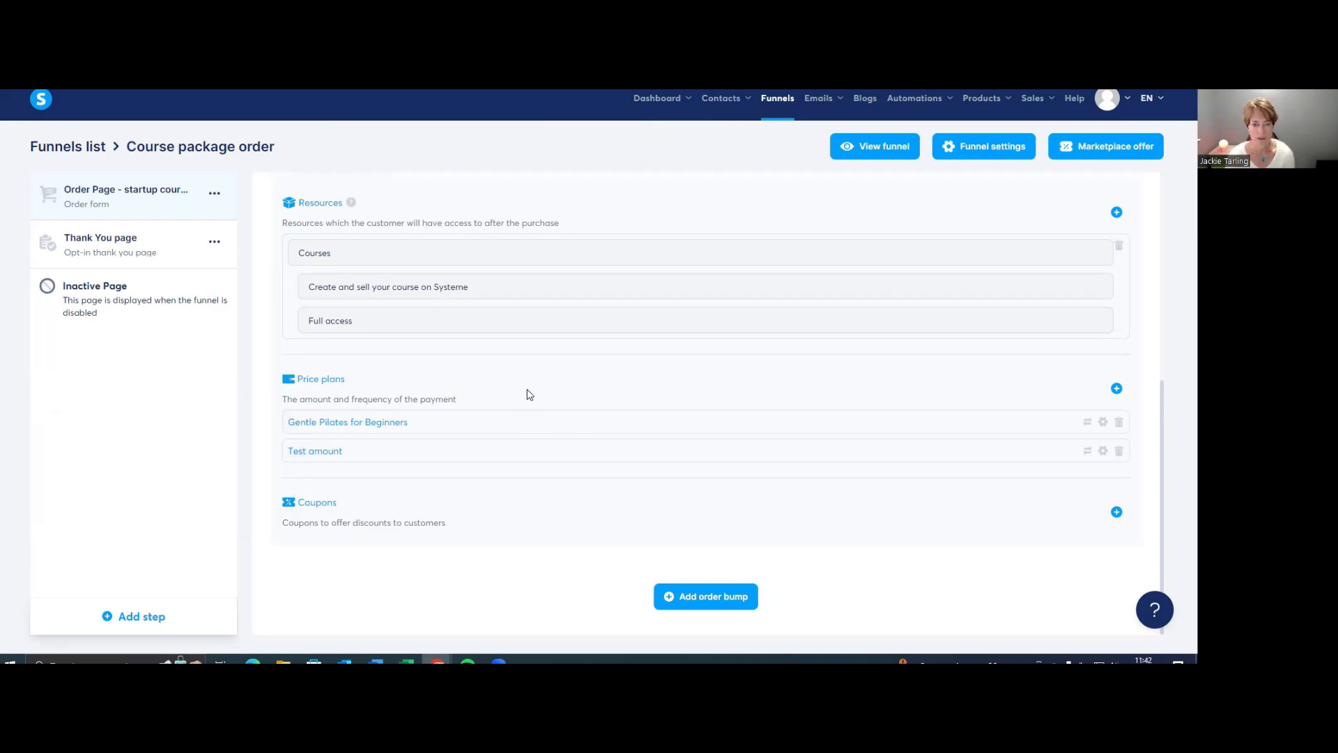
pyautogui.moveTo(325, 452)
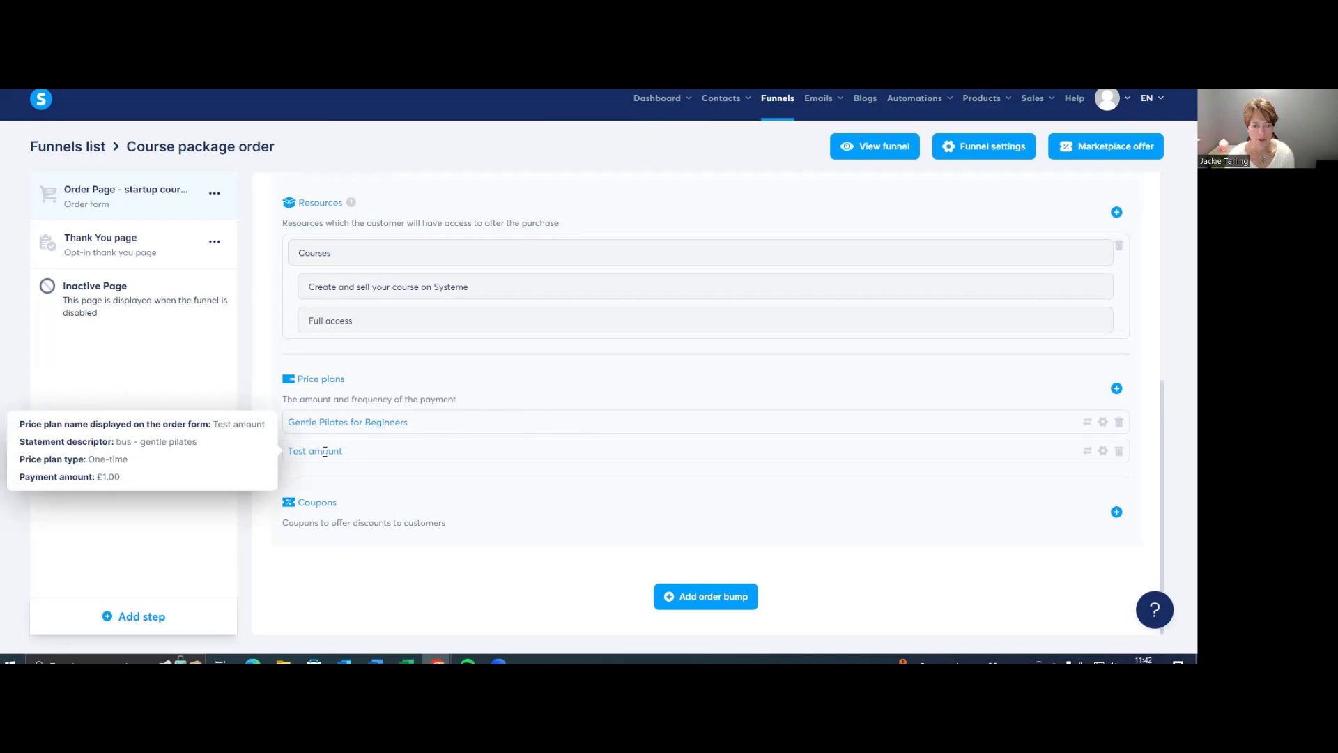
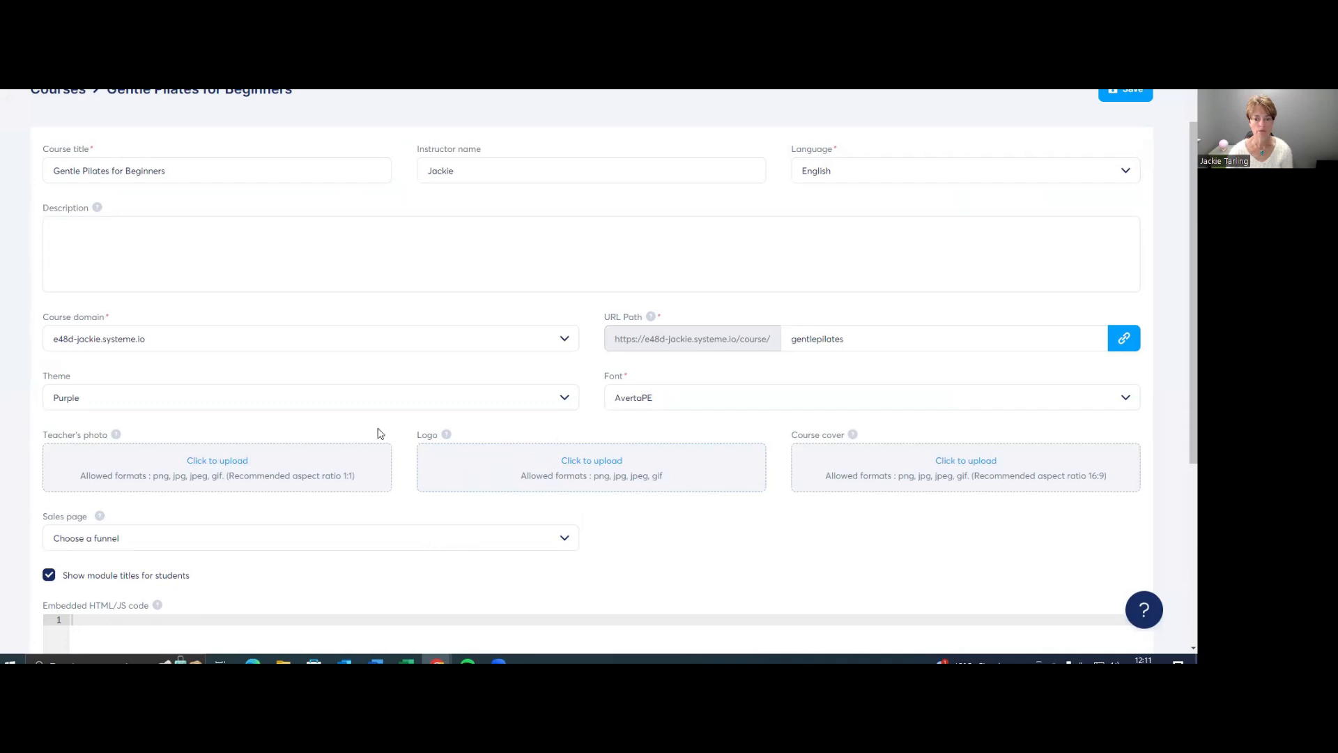
# Assign "Gentle Pilates Beginners course funnel" as the sales page of the Gentle Pilates for Beginners course and save the course settings
pyautogui.scroll(-2, 337, 404)
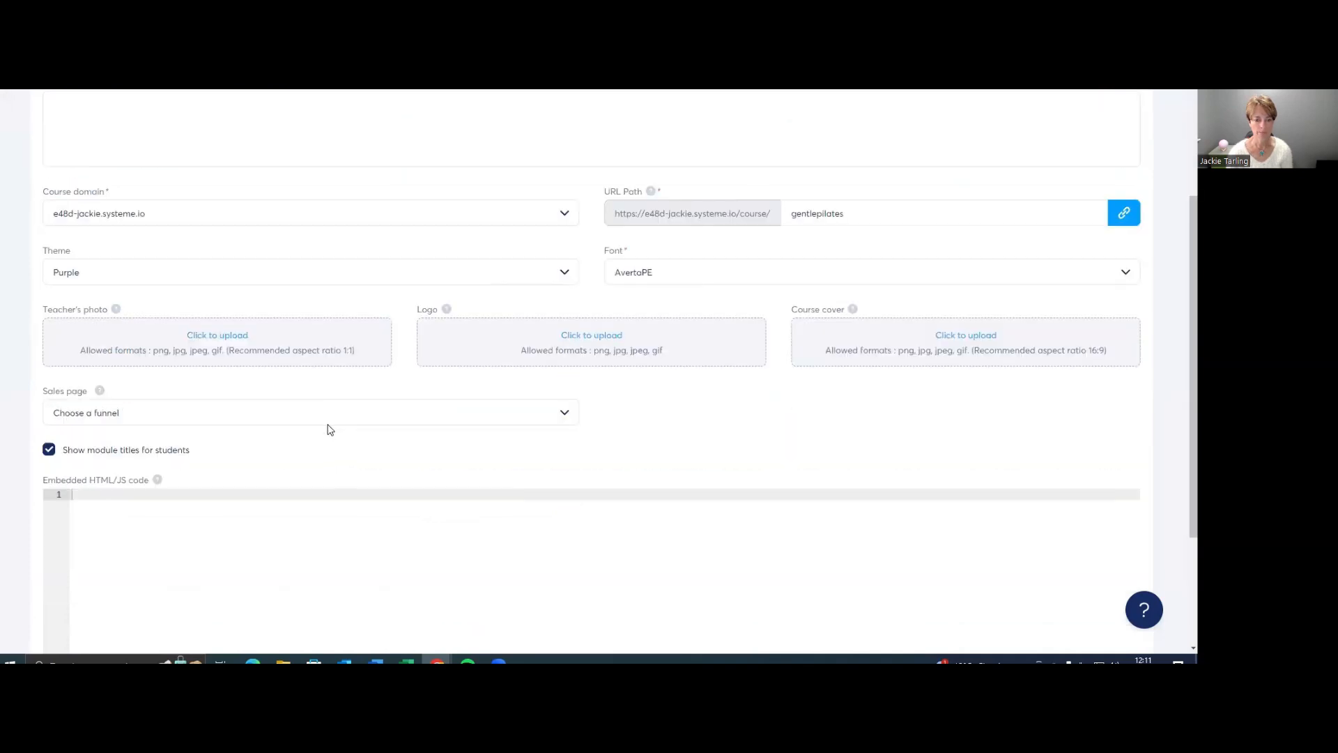
pyautogui.click(565, 412)
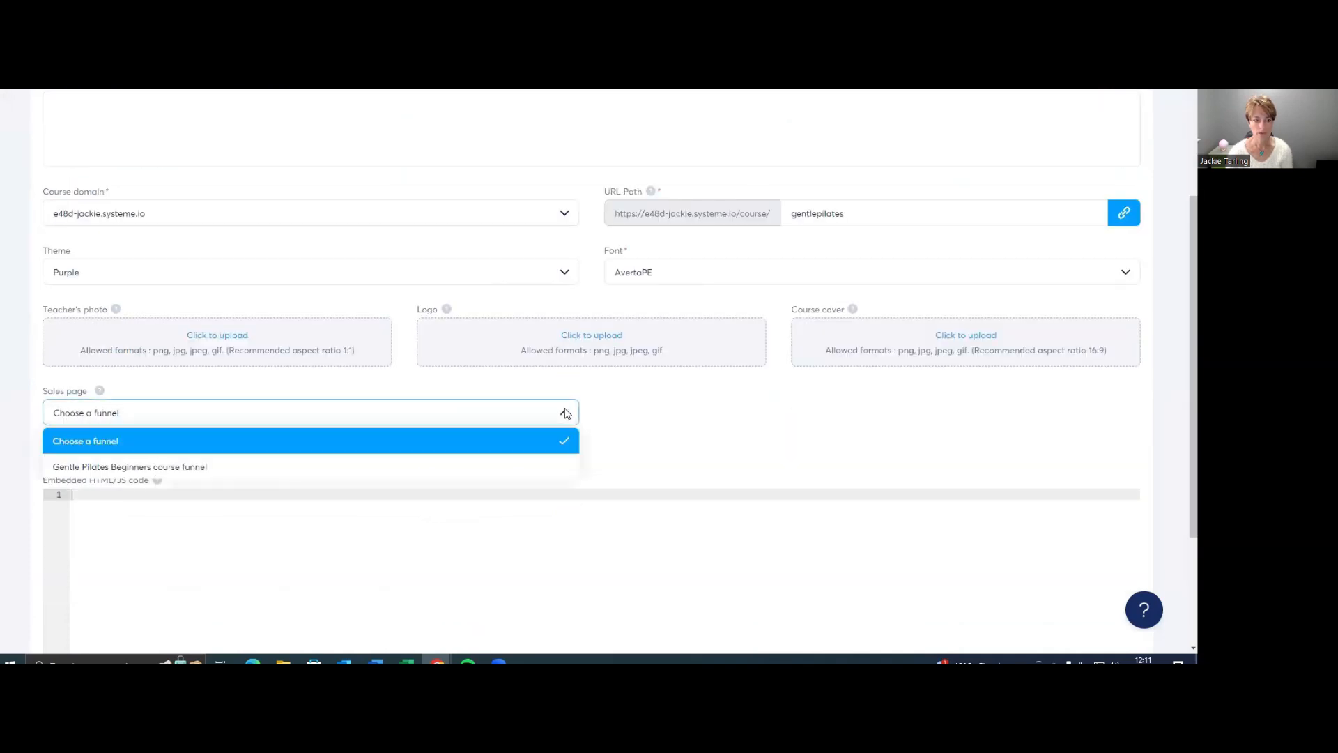
pyautogui.click(194, 468)
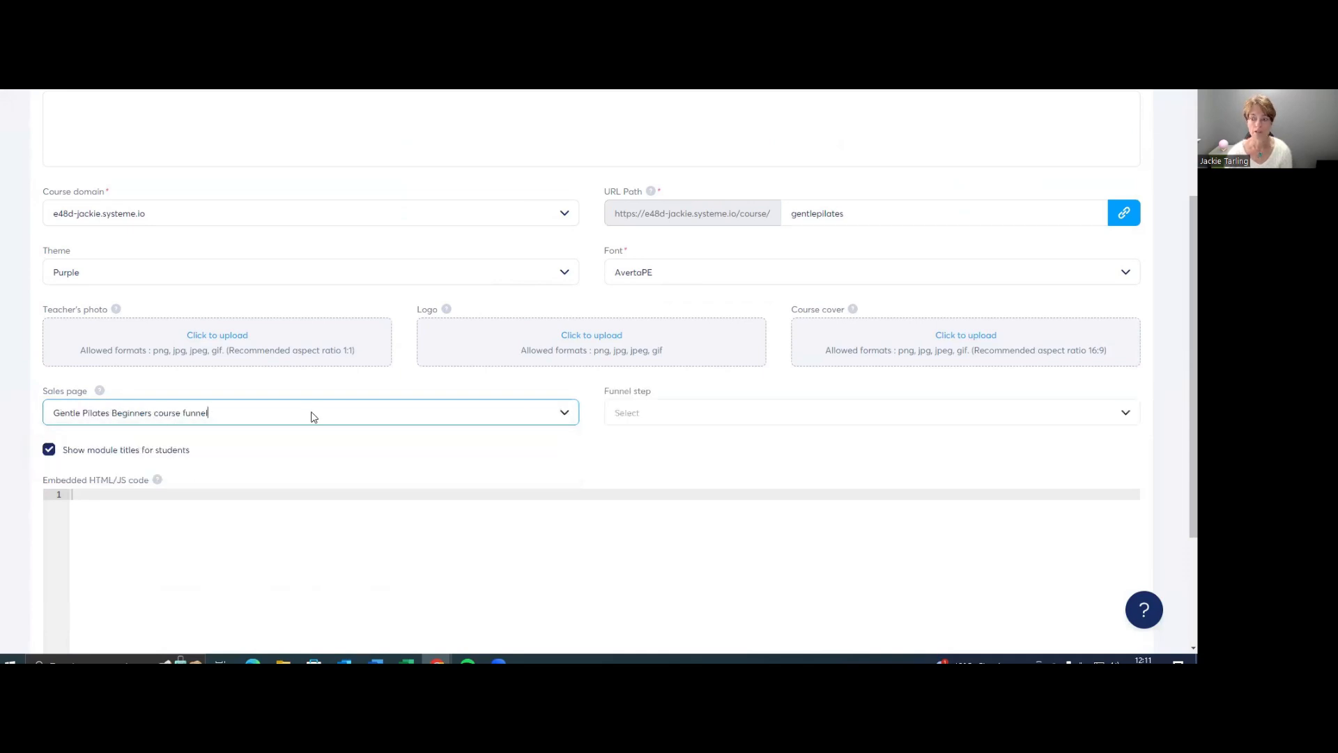
pyautogui.scroll(-3, 606, 461)
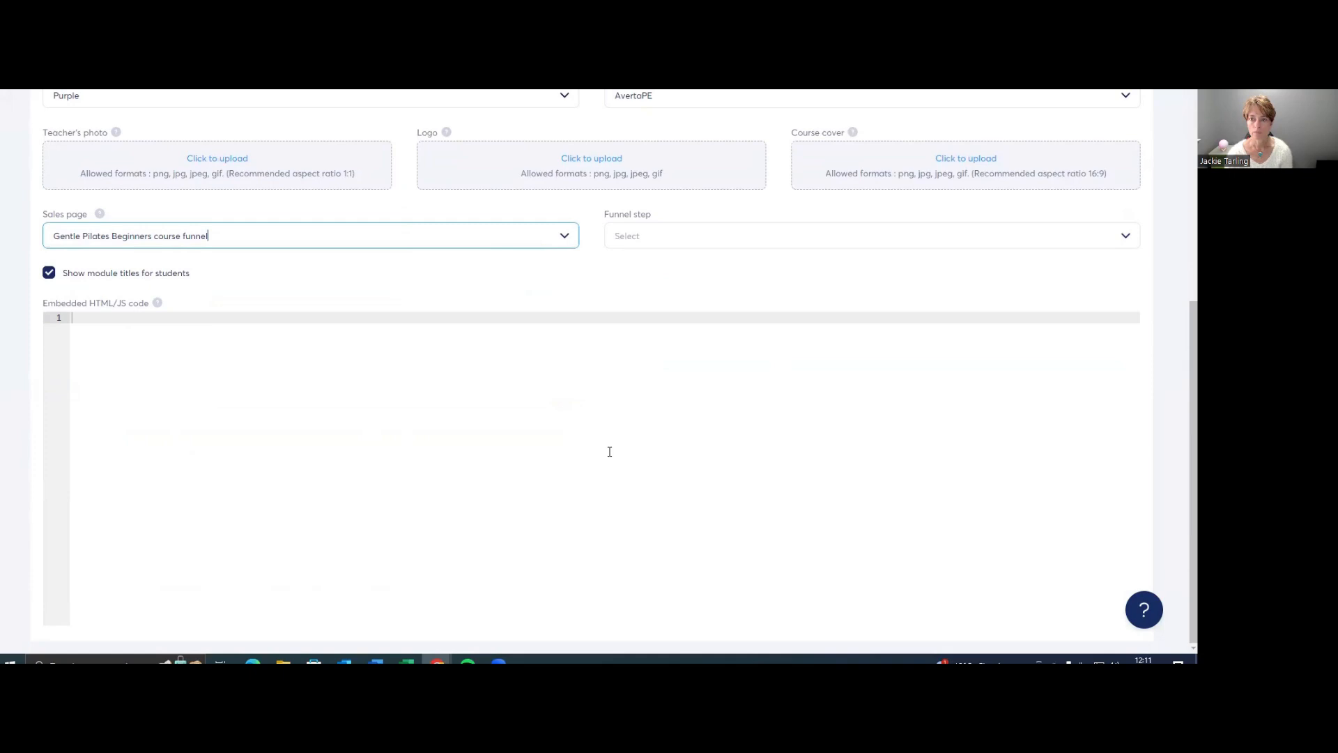
pyautogui.scroll(6, 610, 451)
pyautogui.click(1121, 148)
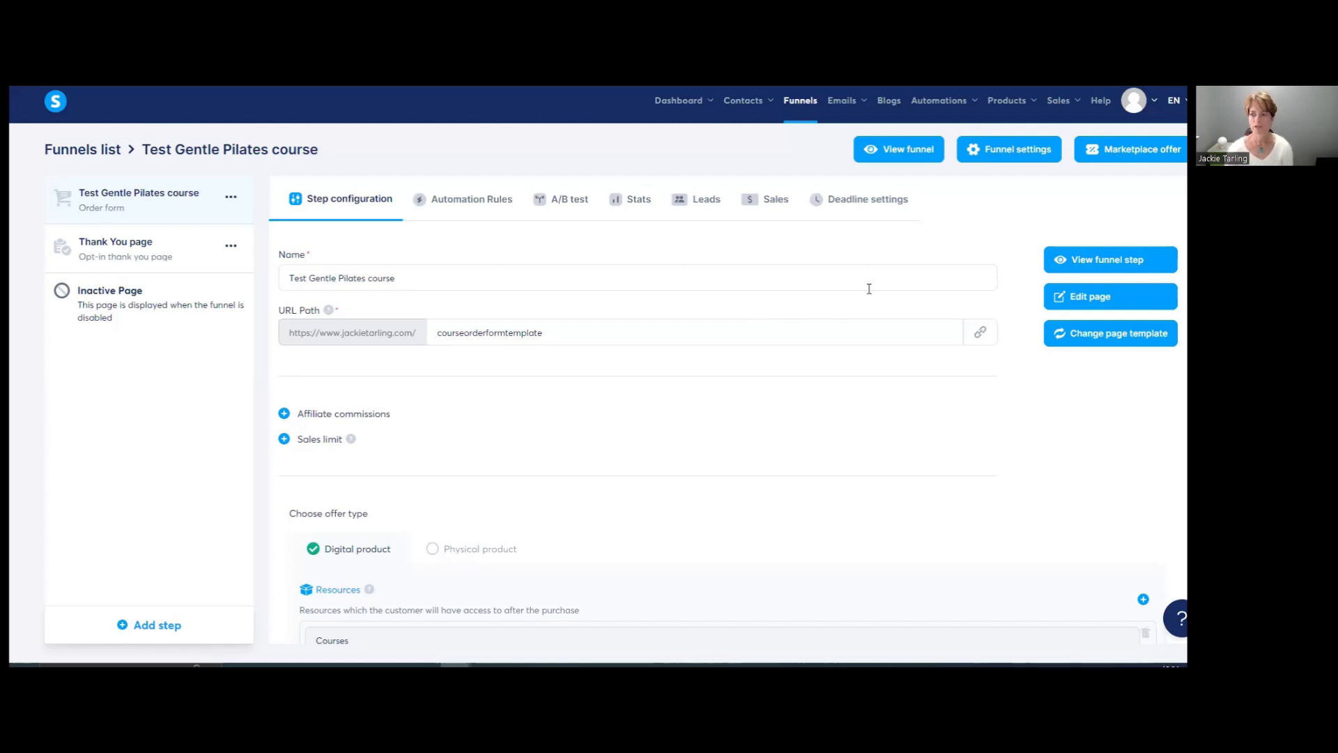
# View the Test Gentle Pilates course funnel and look through its order page from the header to the footer
pyautogui.click(899, 151)
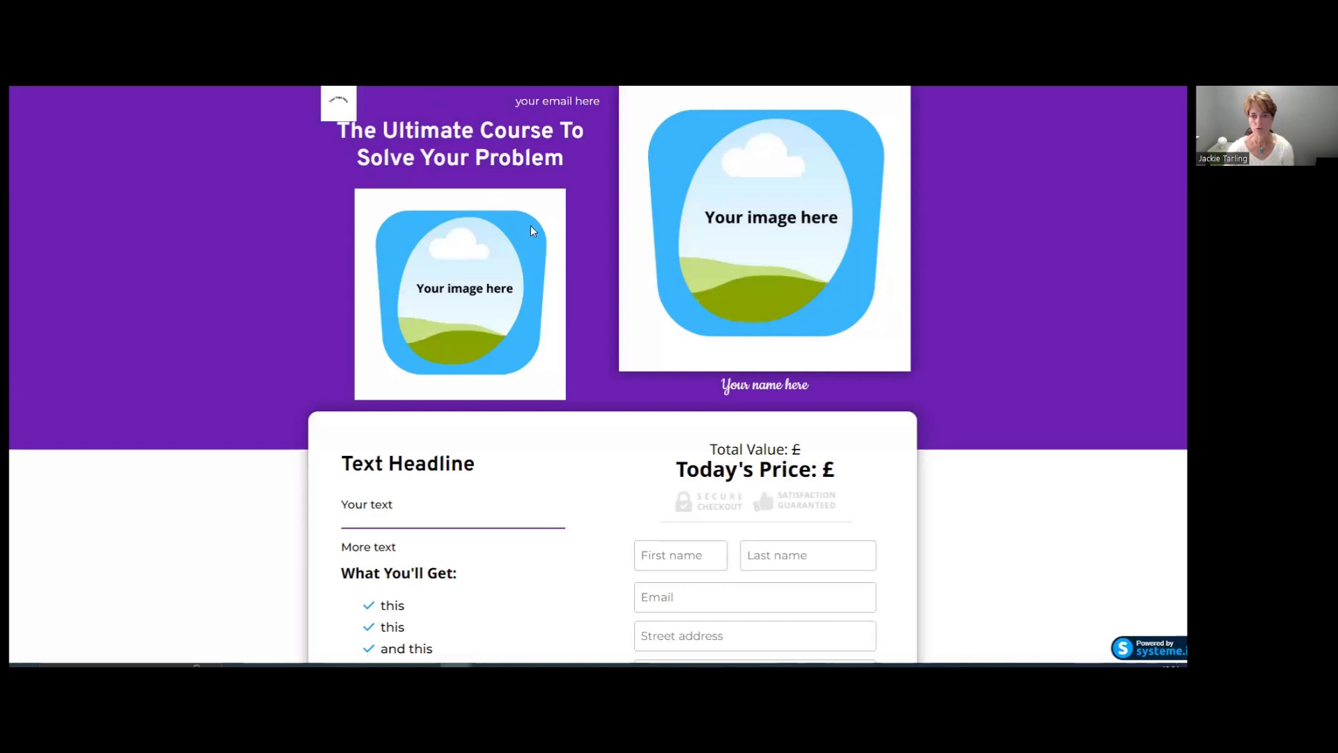
pyautogui.scroll(-2, 547, 282)
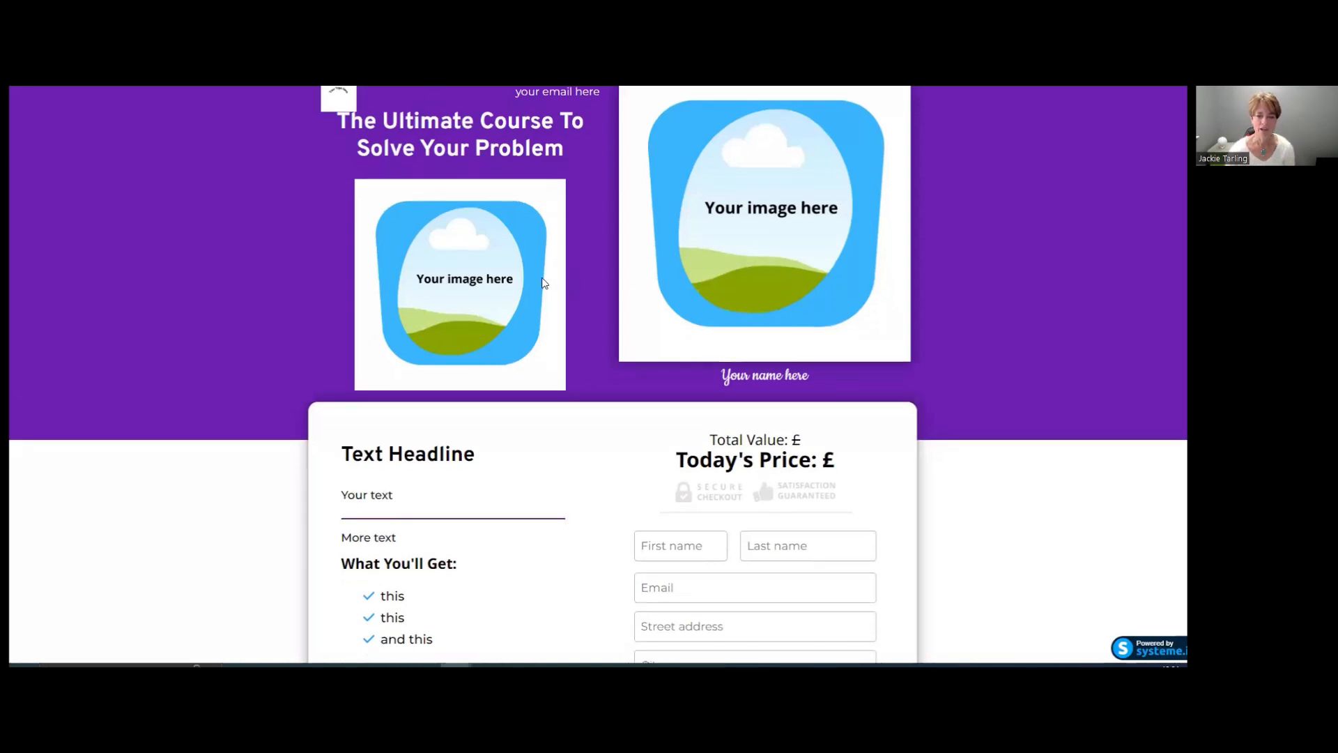
pyautogui.scroll(-5, 542, 283)
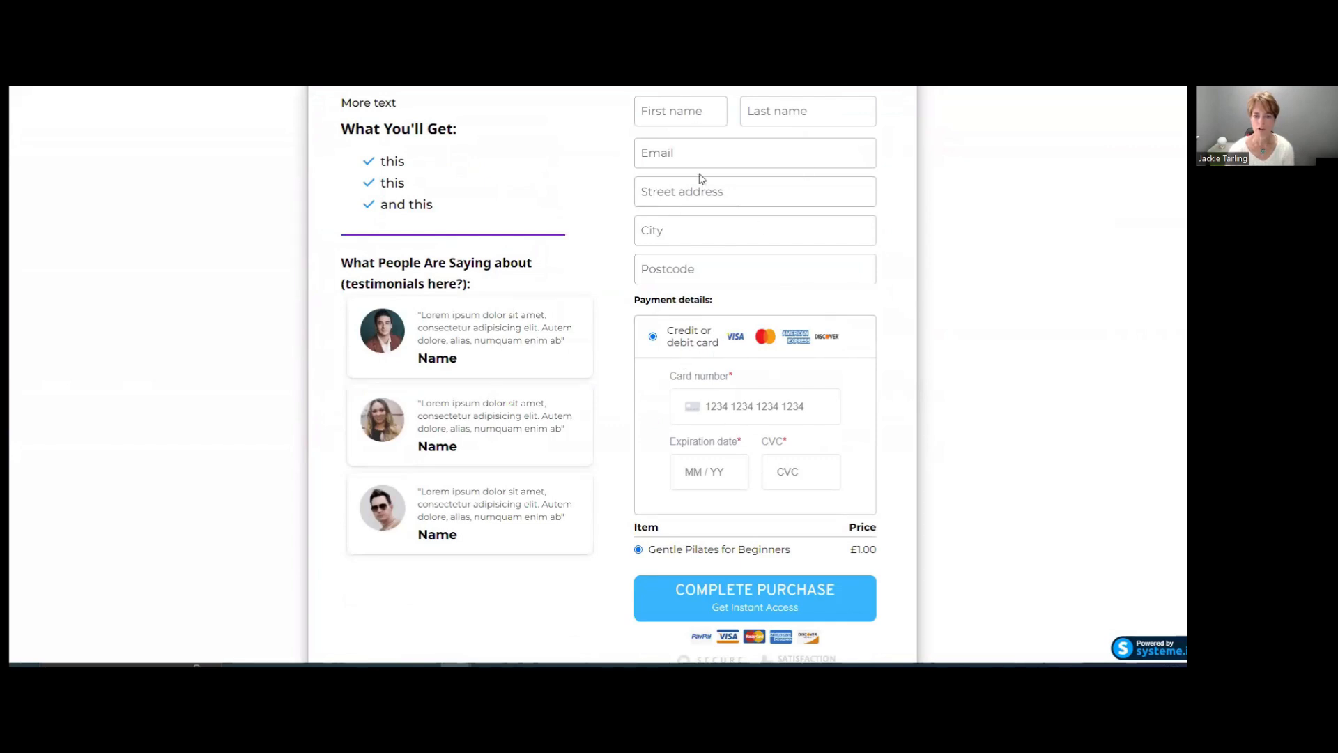
pyautogui.scroll(-3, 741, 394)
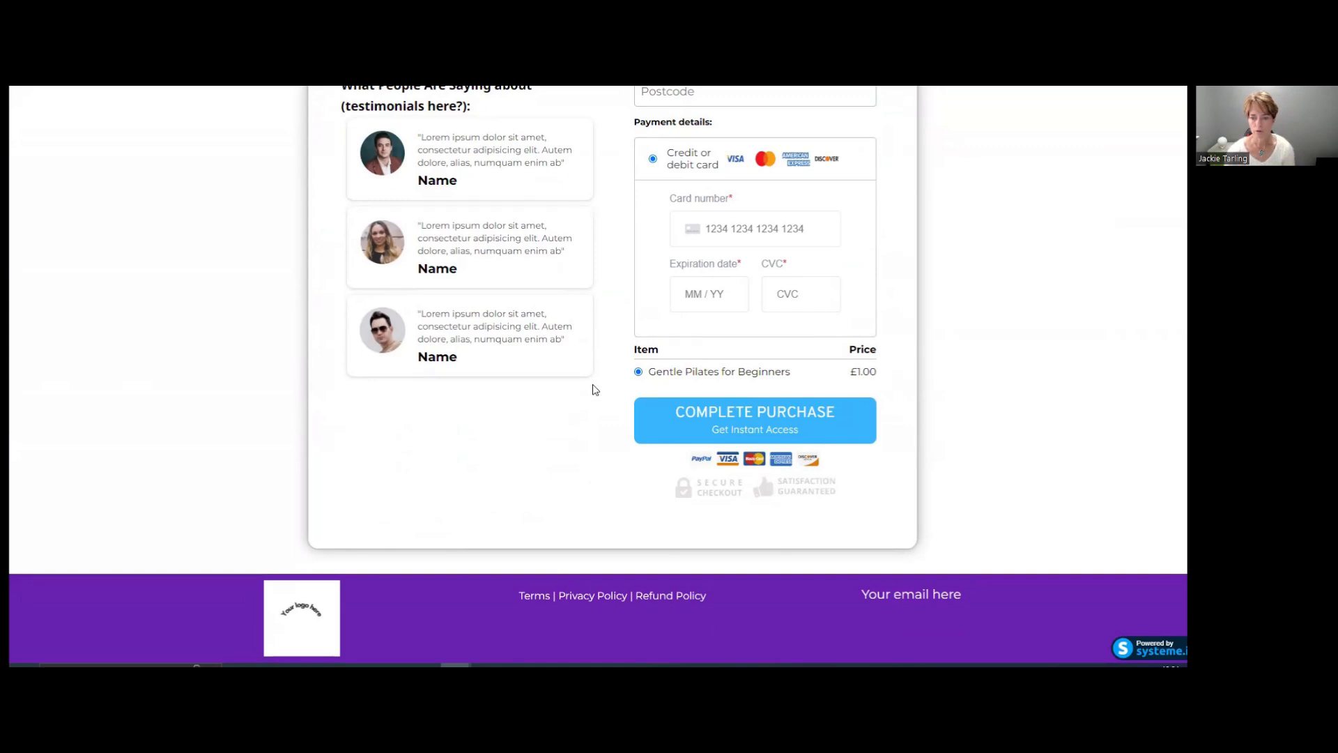
pyautogui.scroll(5, 594, 389)
pyautogui.scroll(3, 594, 389)
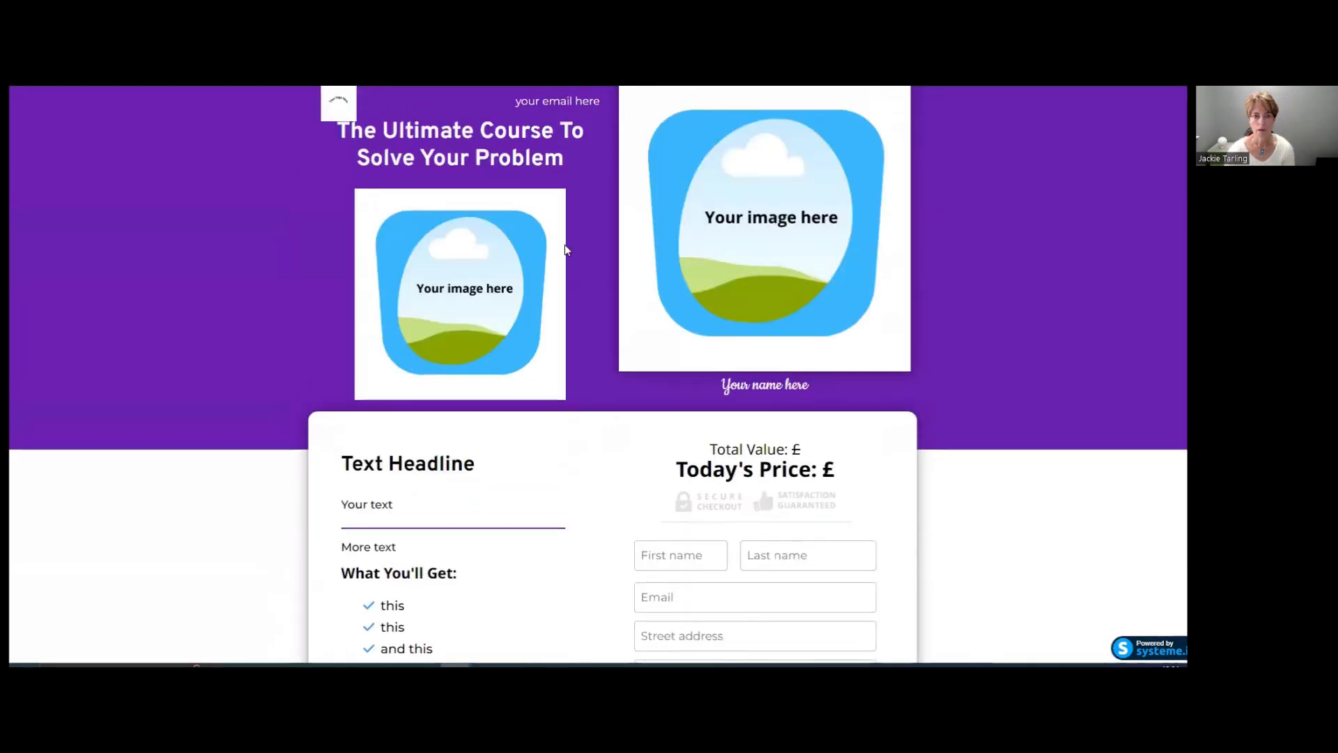
# Copy the order form step's URL from the funnel settings and open it in a new Incognito tab
pyautogui.hotkey('ctrl', 'shift', 'Tab')
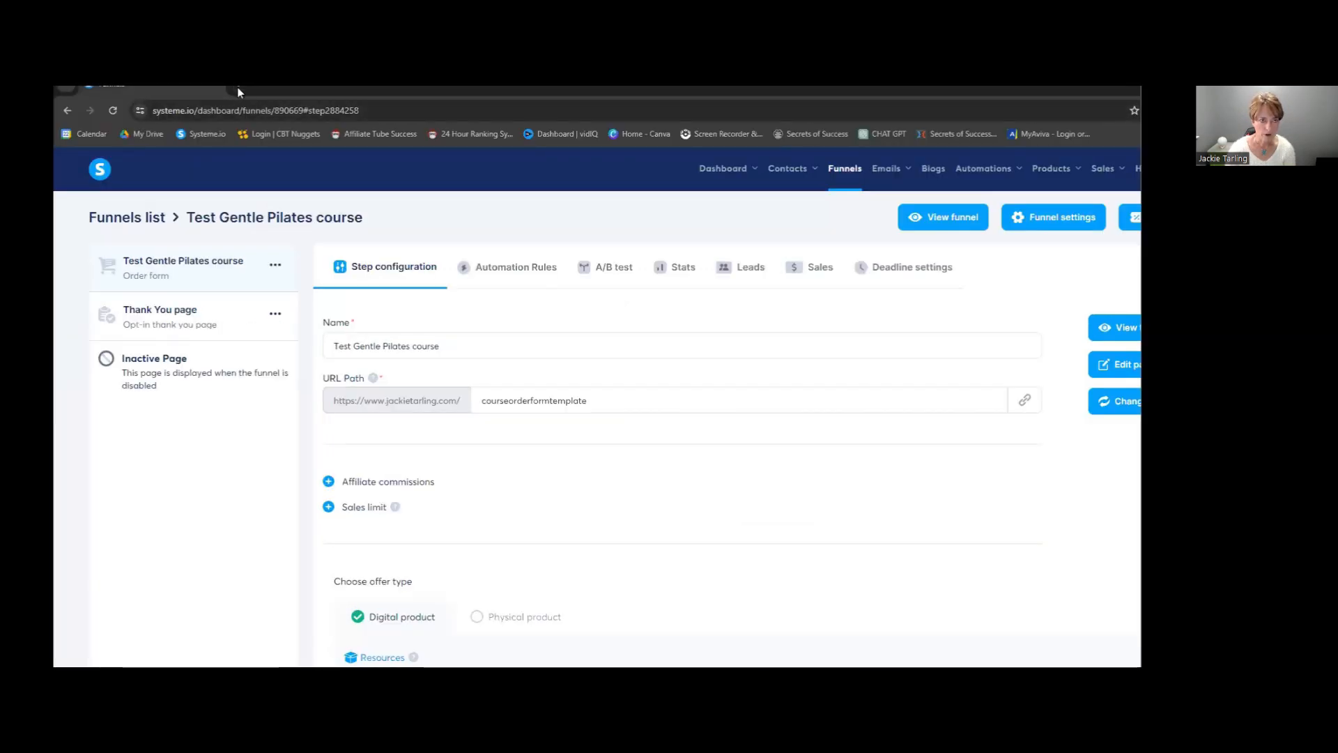
pyautogui.click(238, 89)
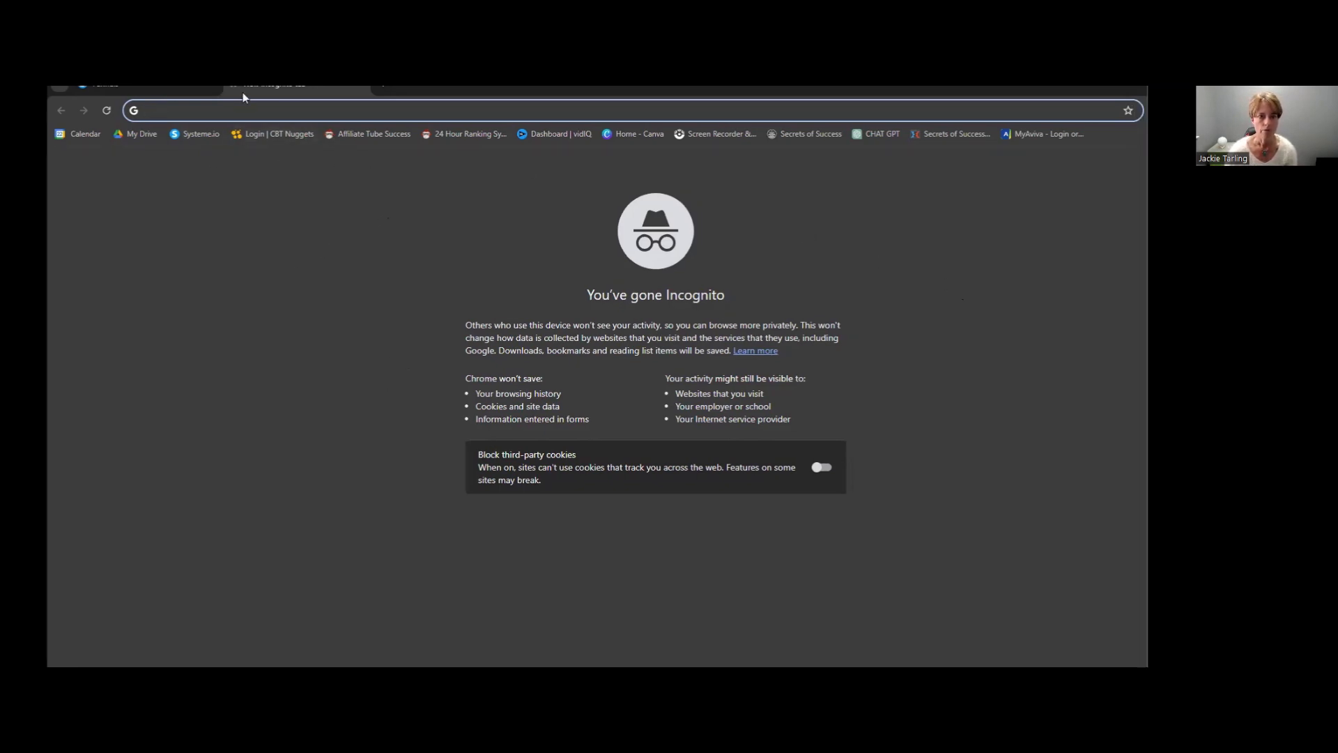
pyautogui.click(147, 90)
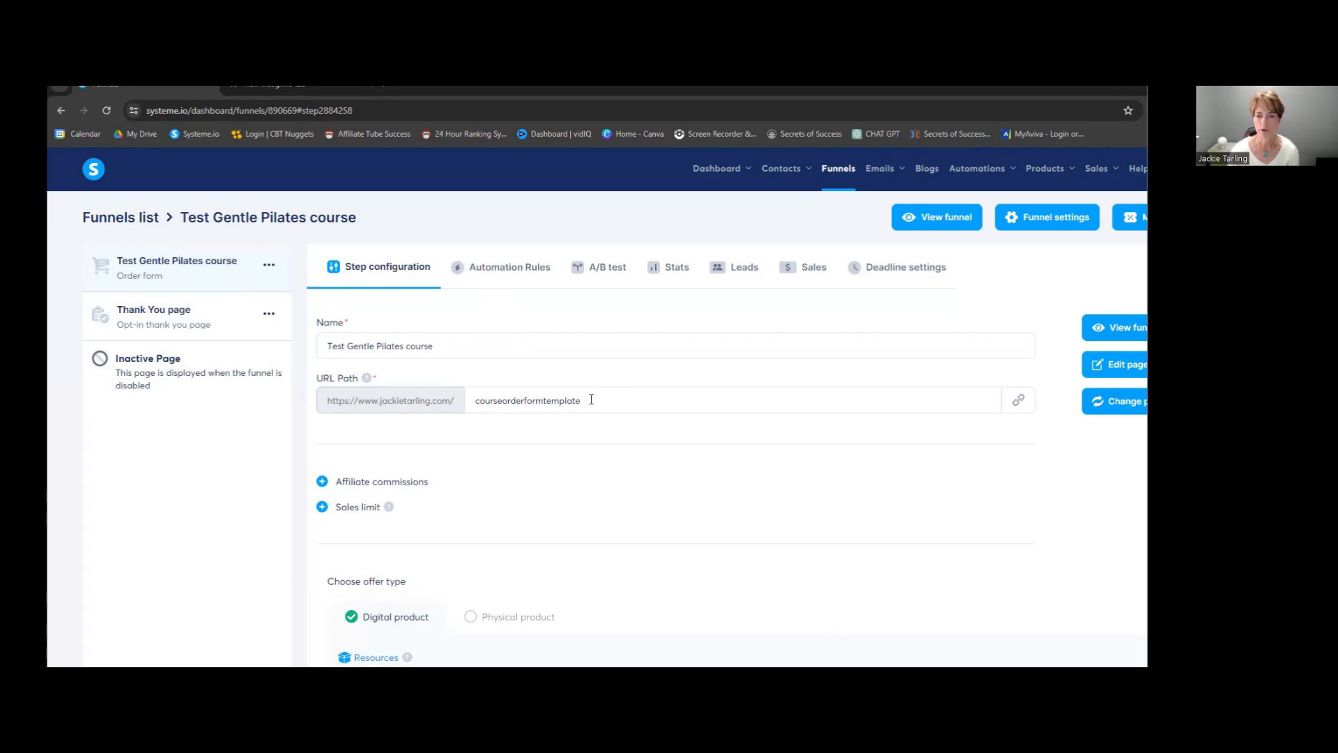
pyautogui.click(1019, 403)
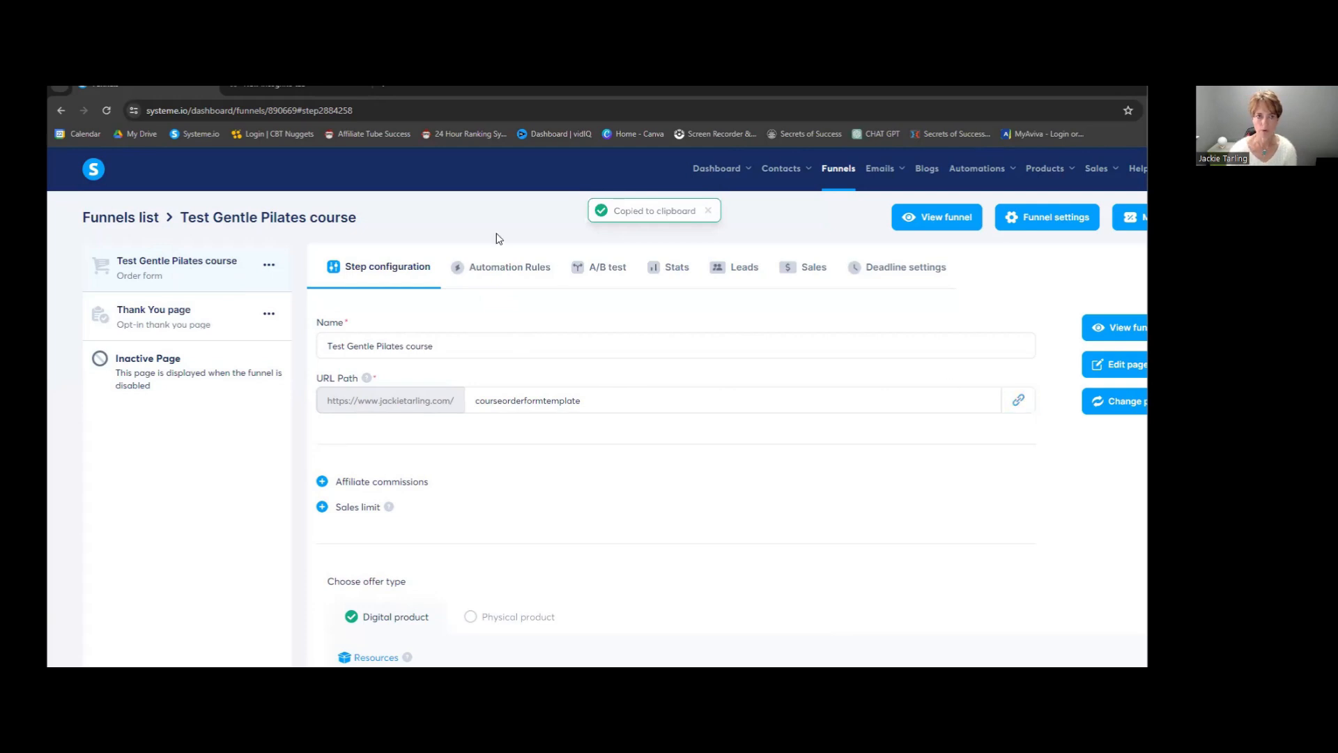
pyautogui.click(276, 93)
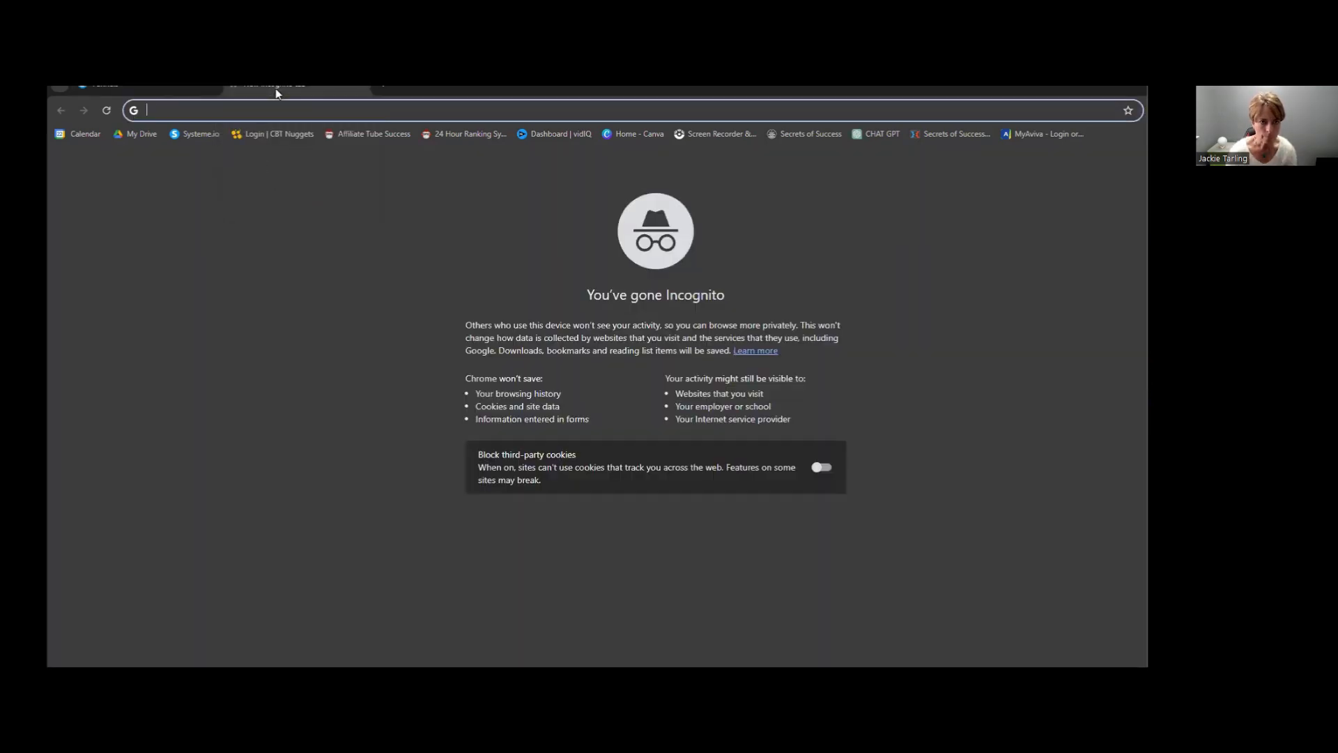
pyautogui.rightClick(161, 113)
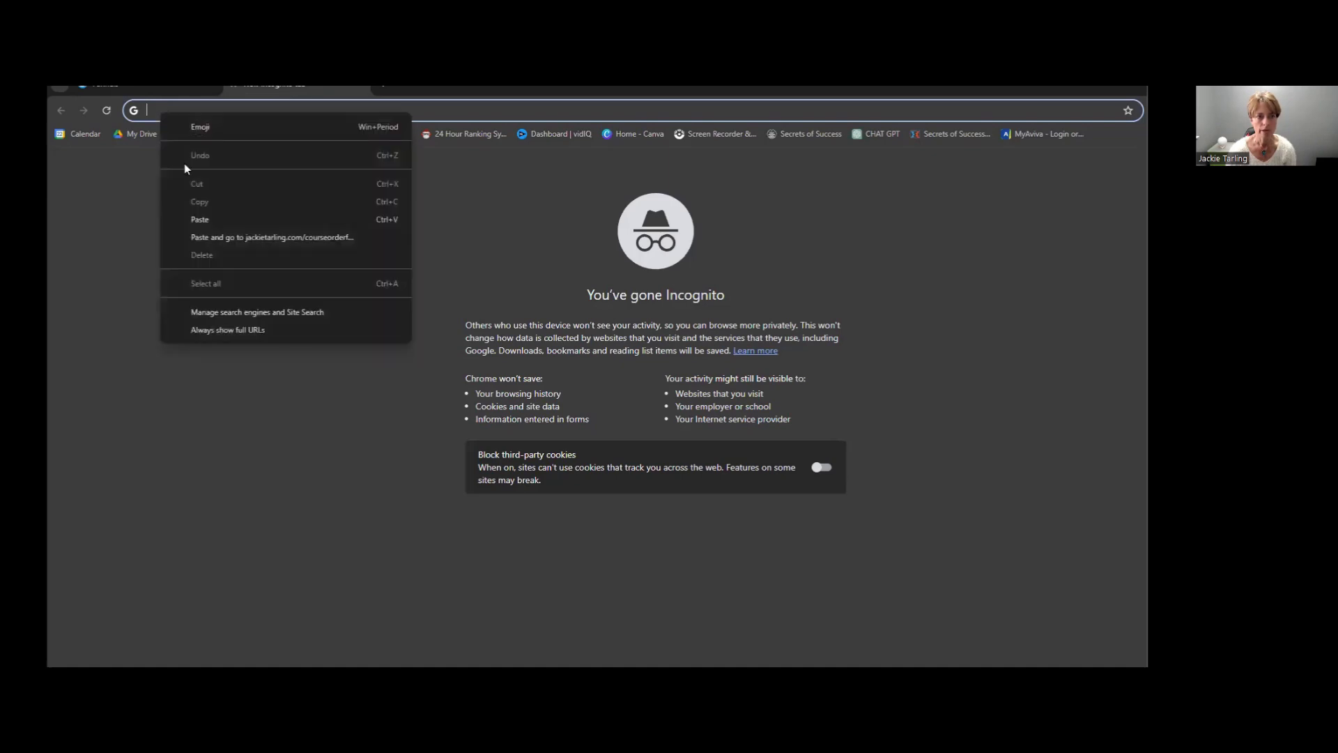
pyautogui.click(291, 237)
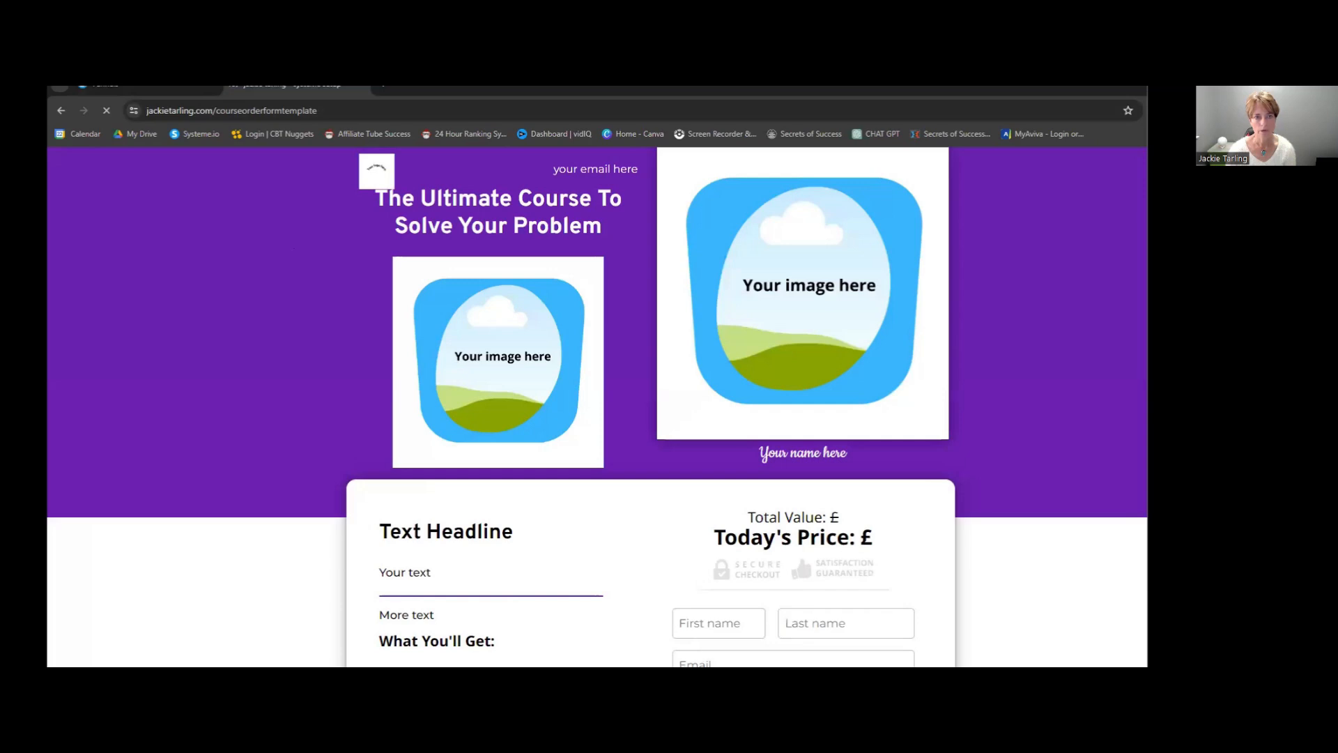
# Show the order page full screen and examine its text, customer fields, payment details and listed item
pyautogui.press('F11')
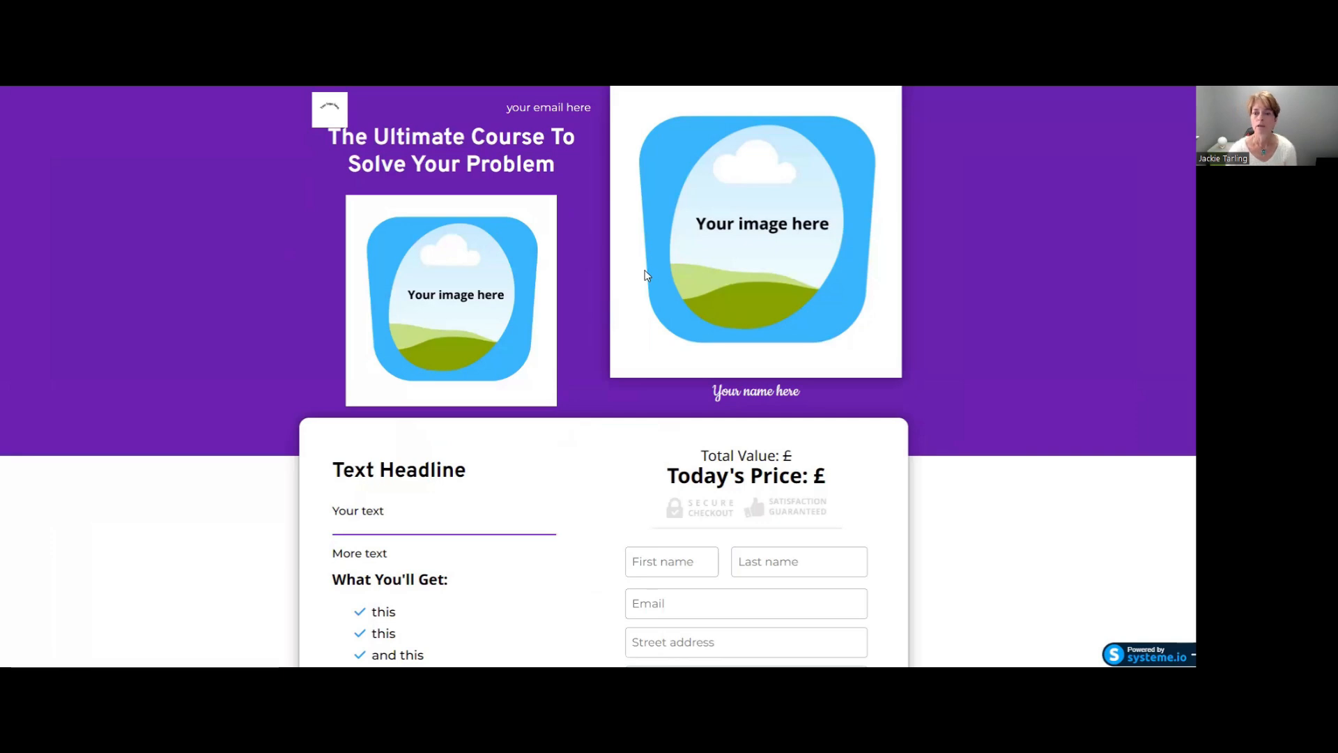
pyautogui.scroll(-5, 645, 272)
pyautogui.scroll(5, 645, 271)
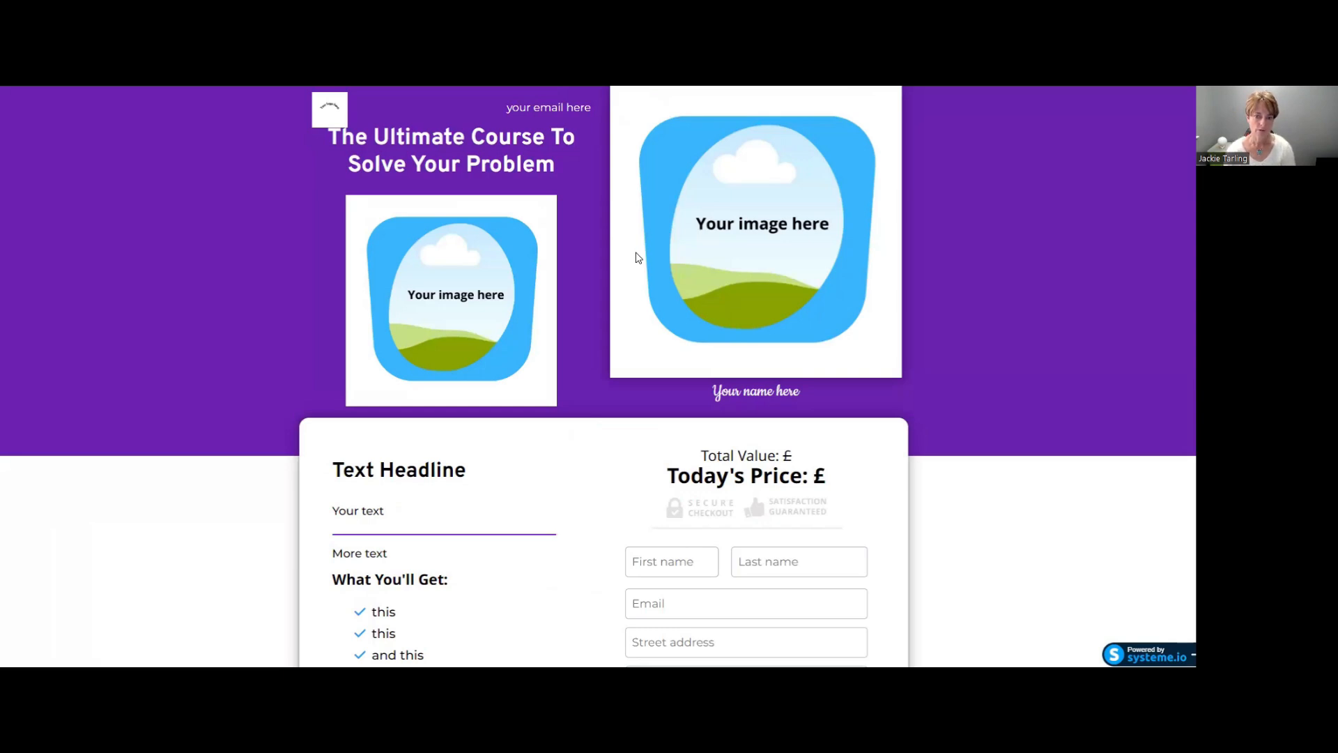
pyautogui.scroll(-3, 743, 272)
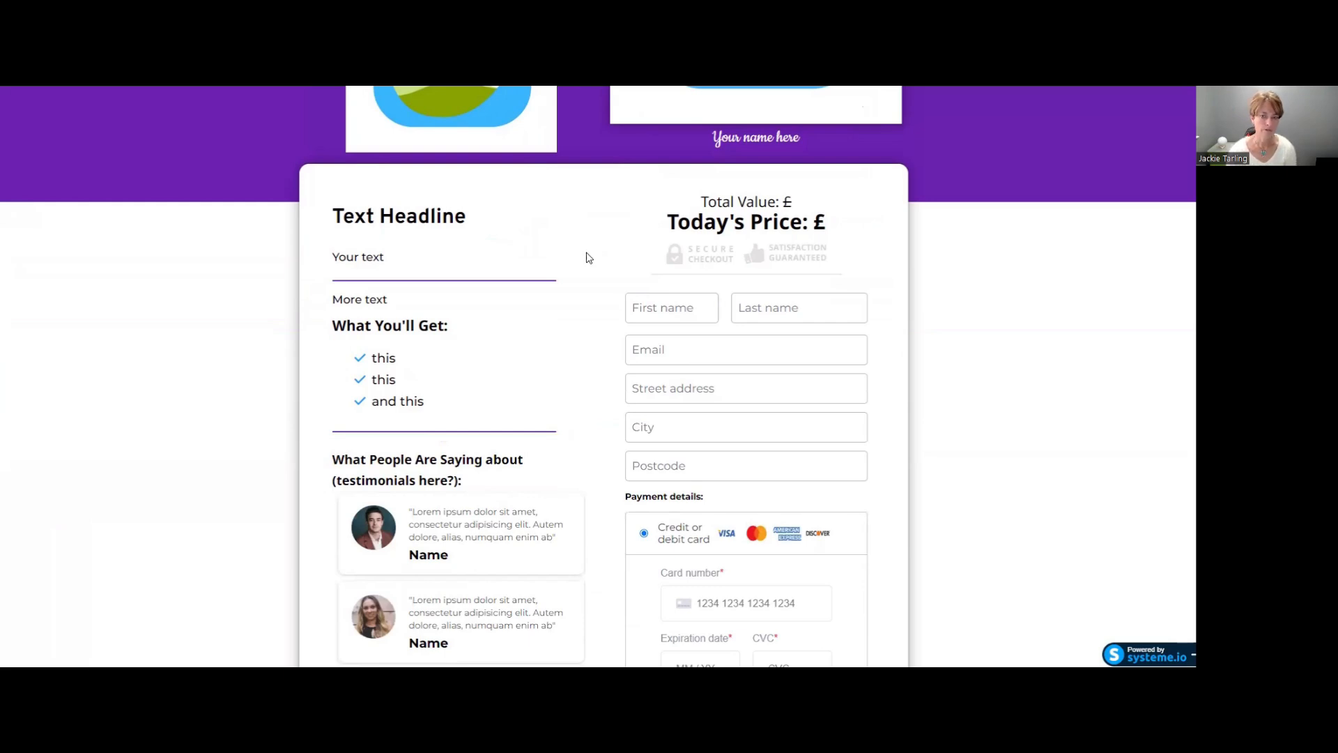
pyautogui.scroll(-4, 672, 356)
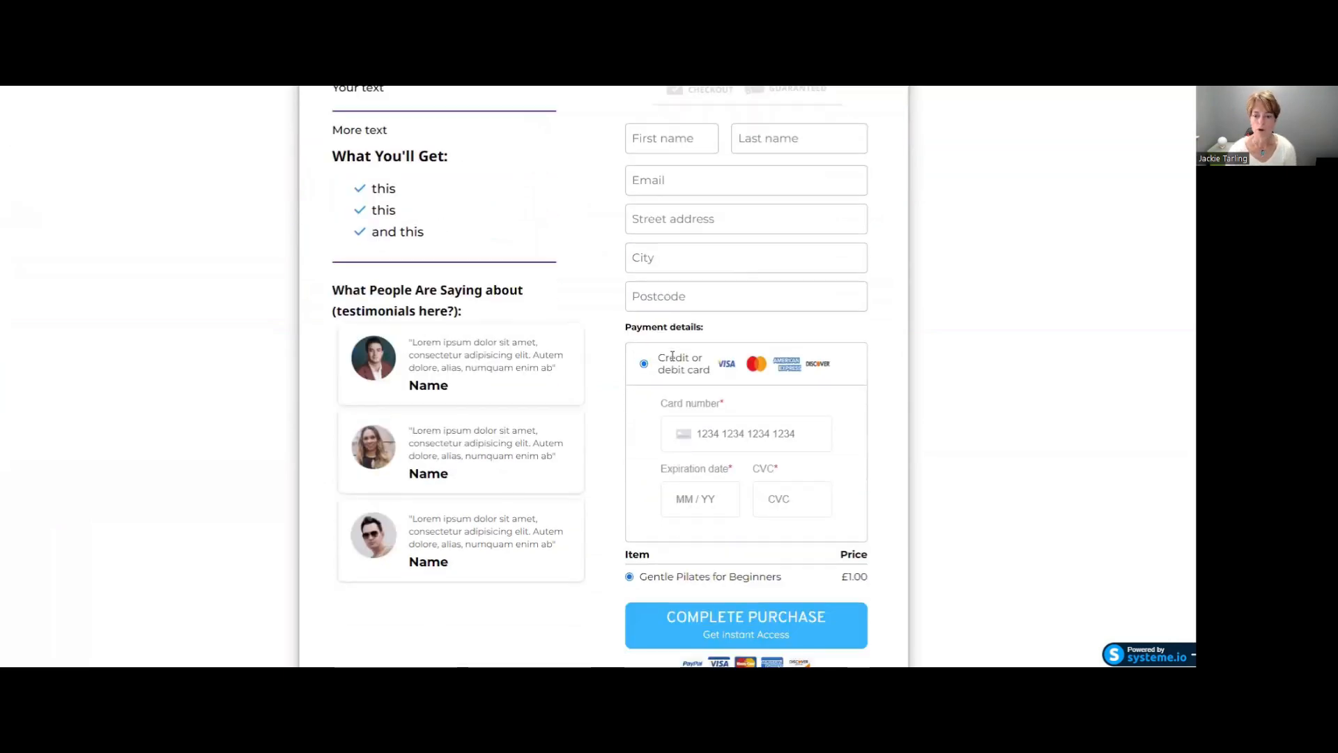
pyautogui.scroll(5, 673, 349)
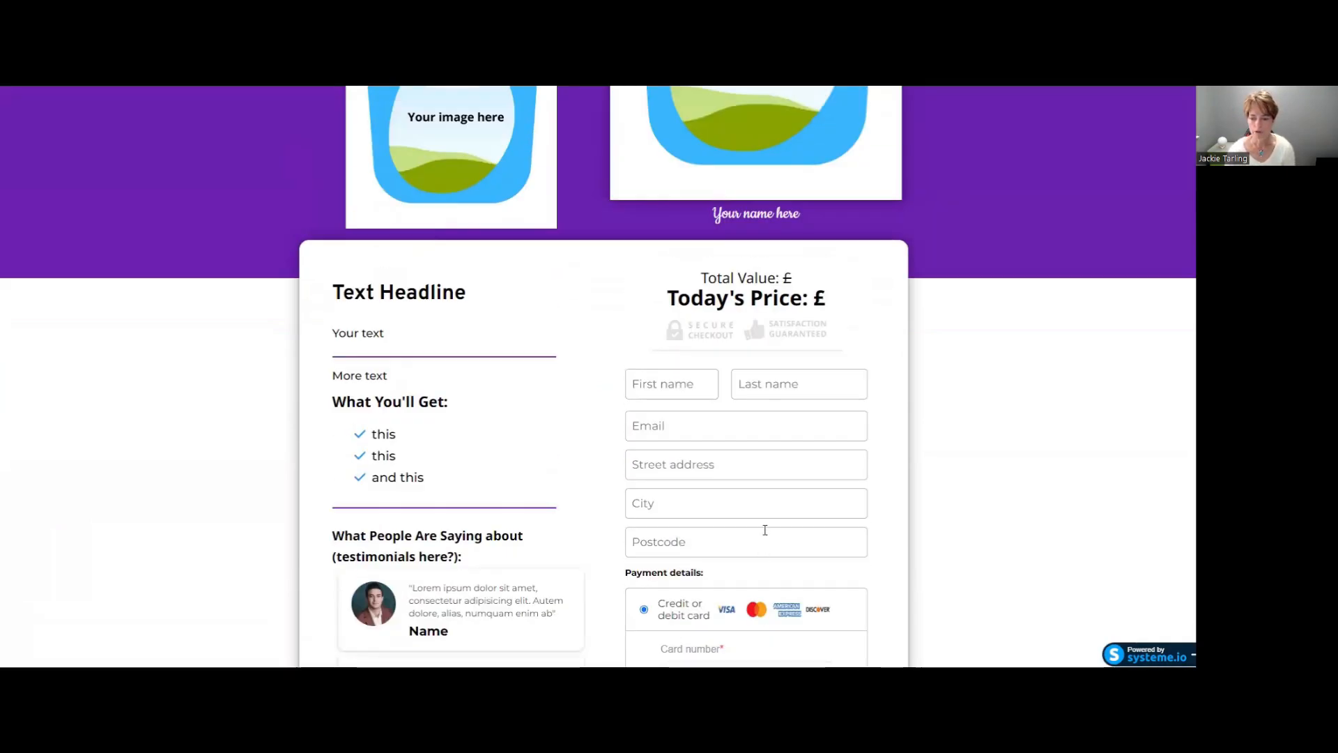